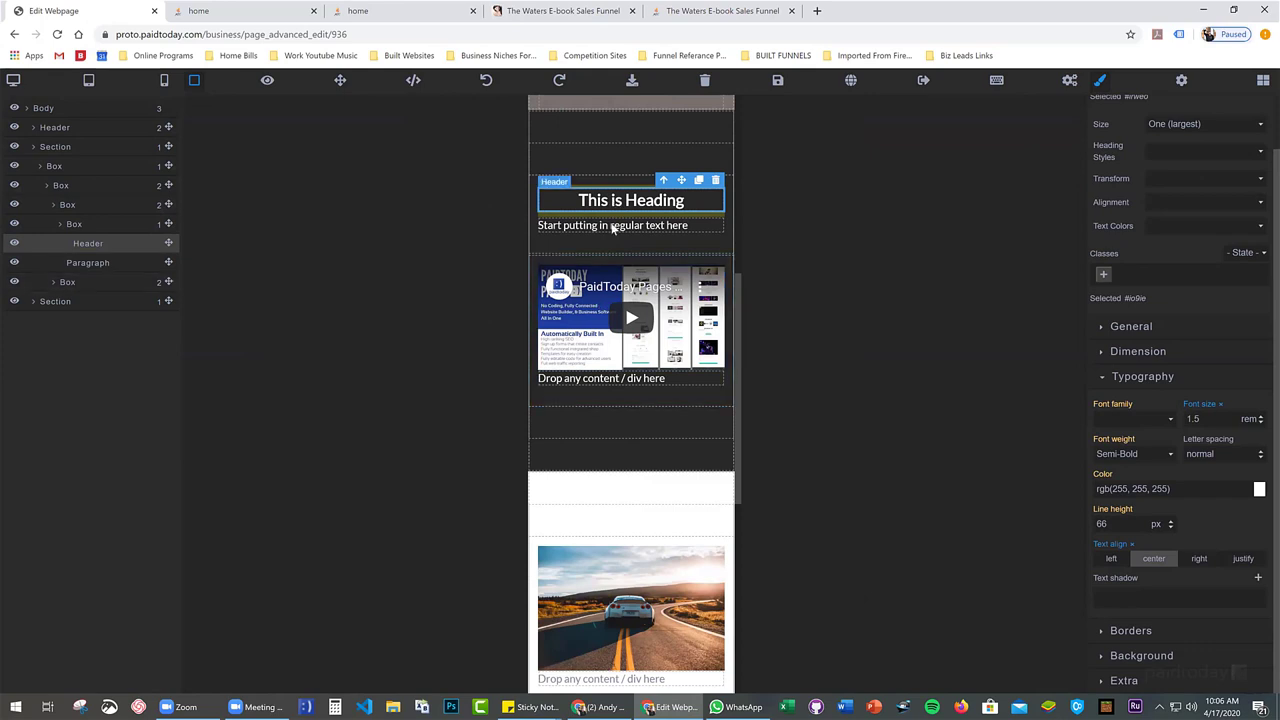
Centre the paragraph under the heading and delete the 'Drop any content' placeholder text
click(665, 229)
click(1152, 566)
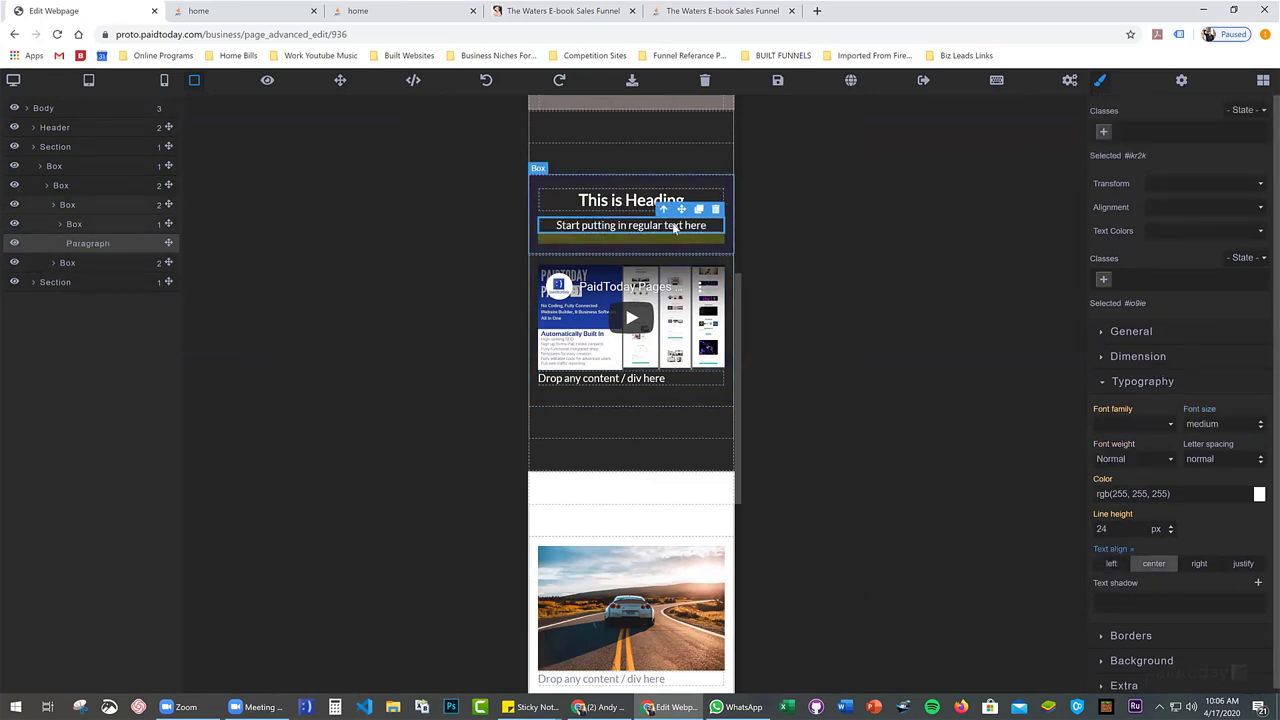
click(650, 380)
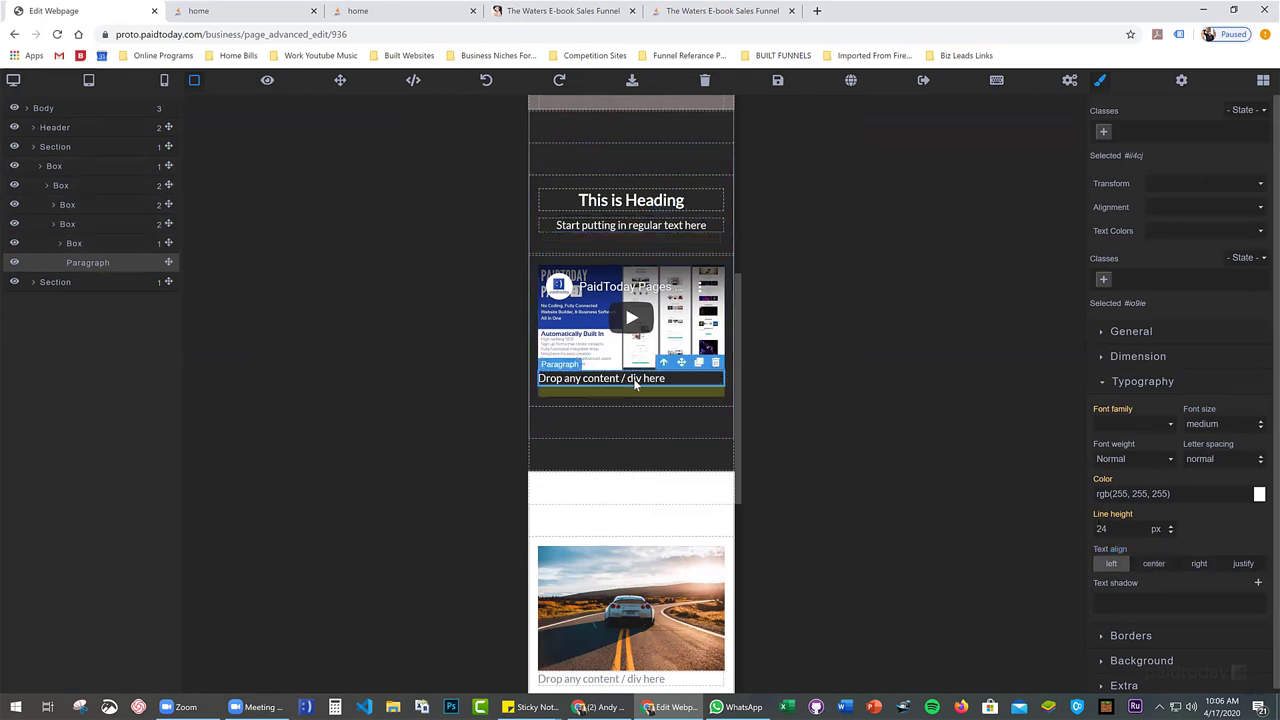
click(715, 362)
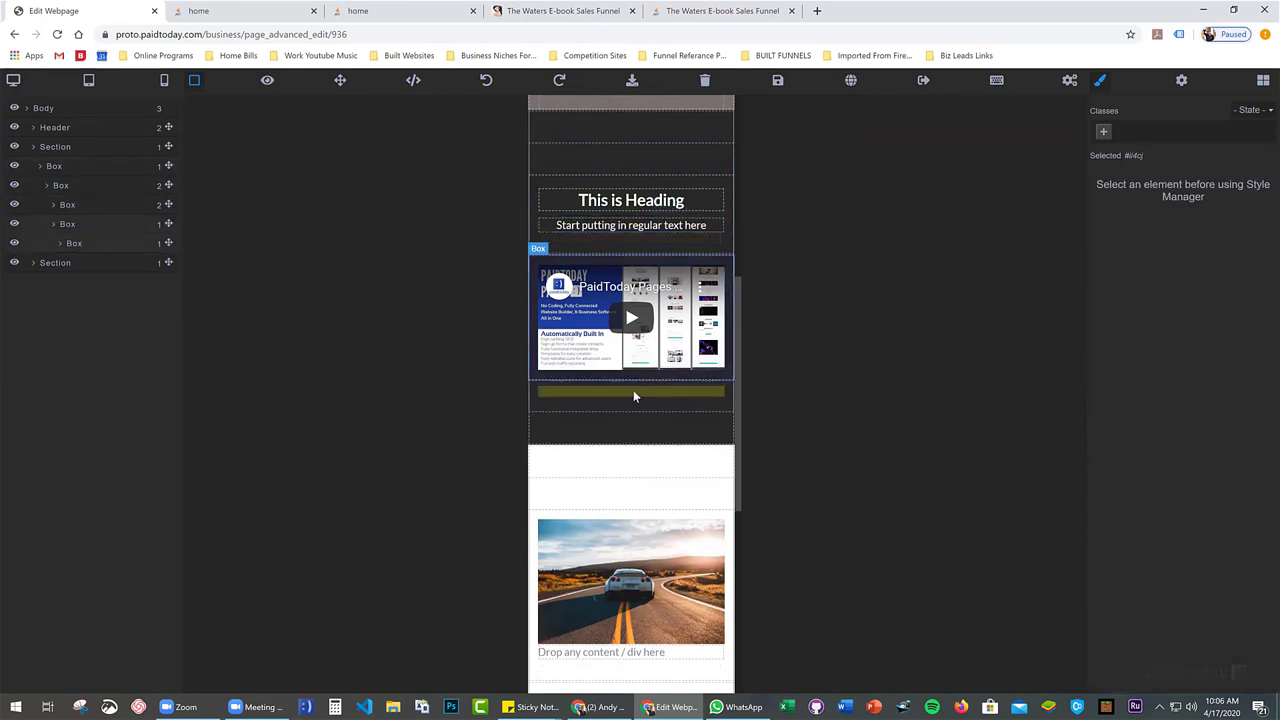
Switch to desktop view, select the hero overlay box and browse the content blocks list
click(12, 82)
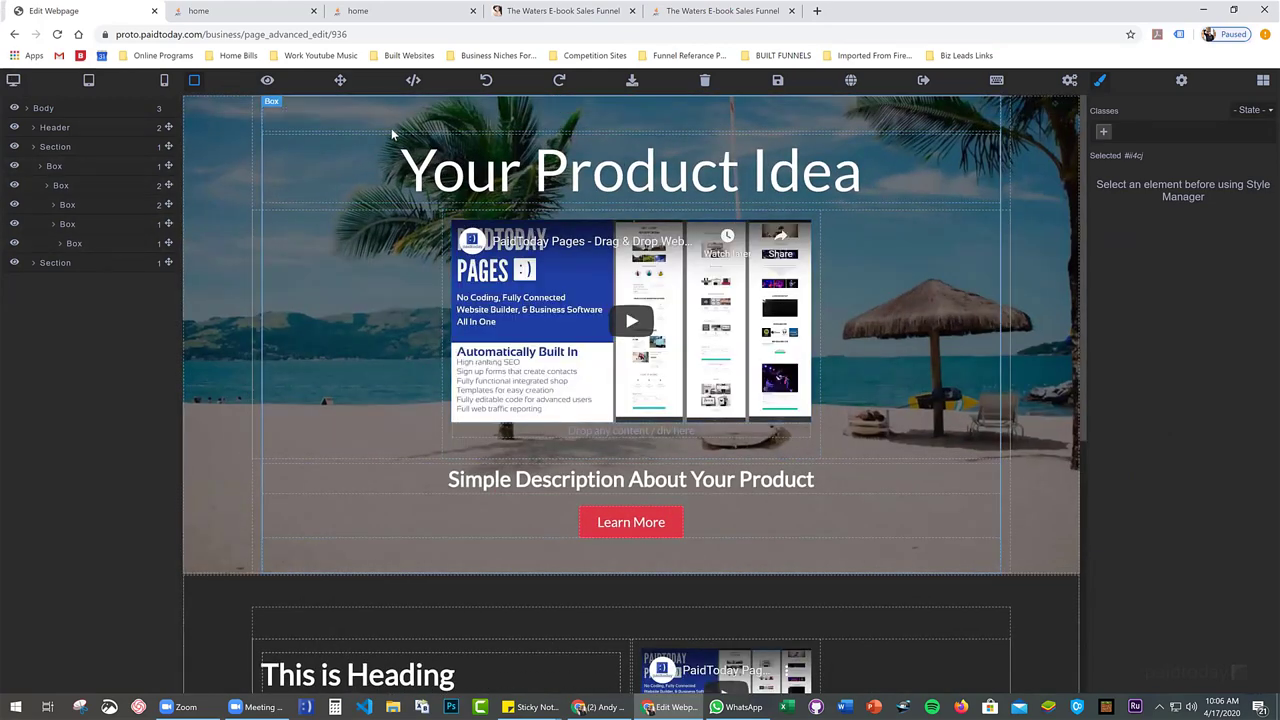
click(205, 166)
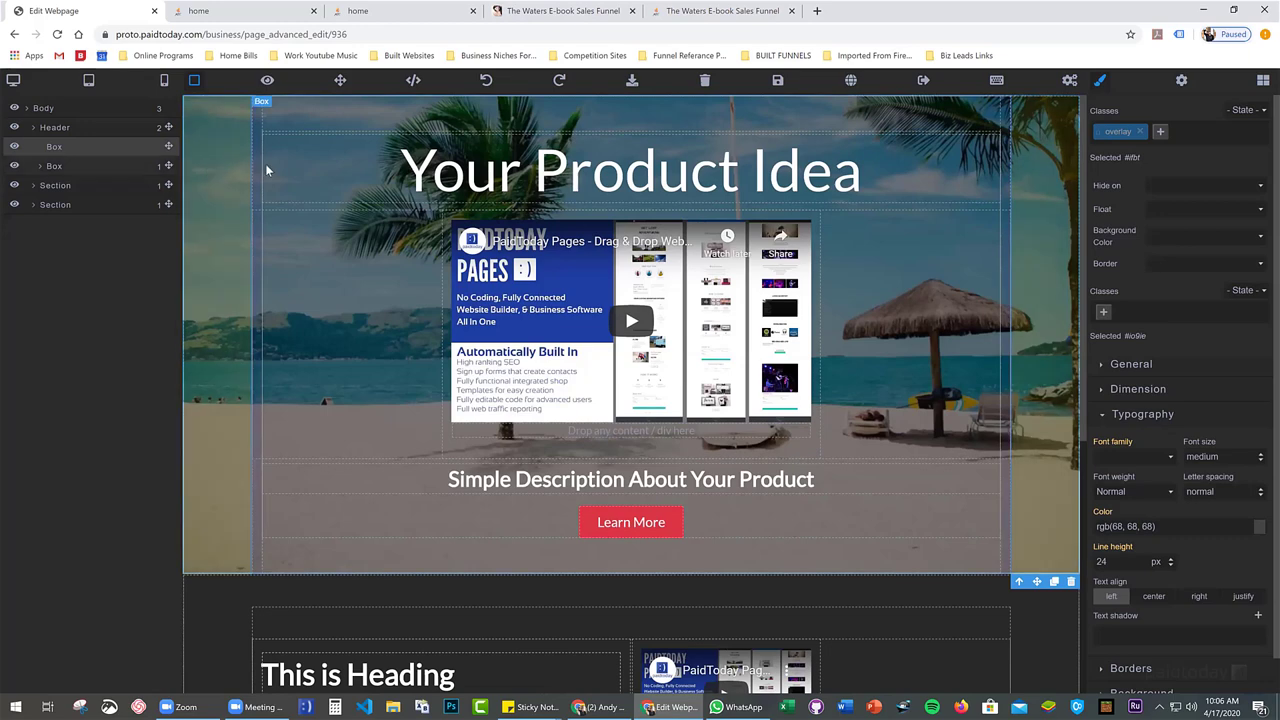
scroll(660, 366, down, 5)
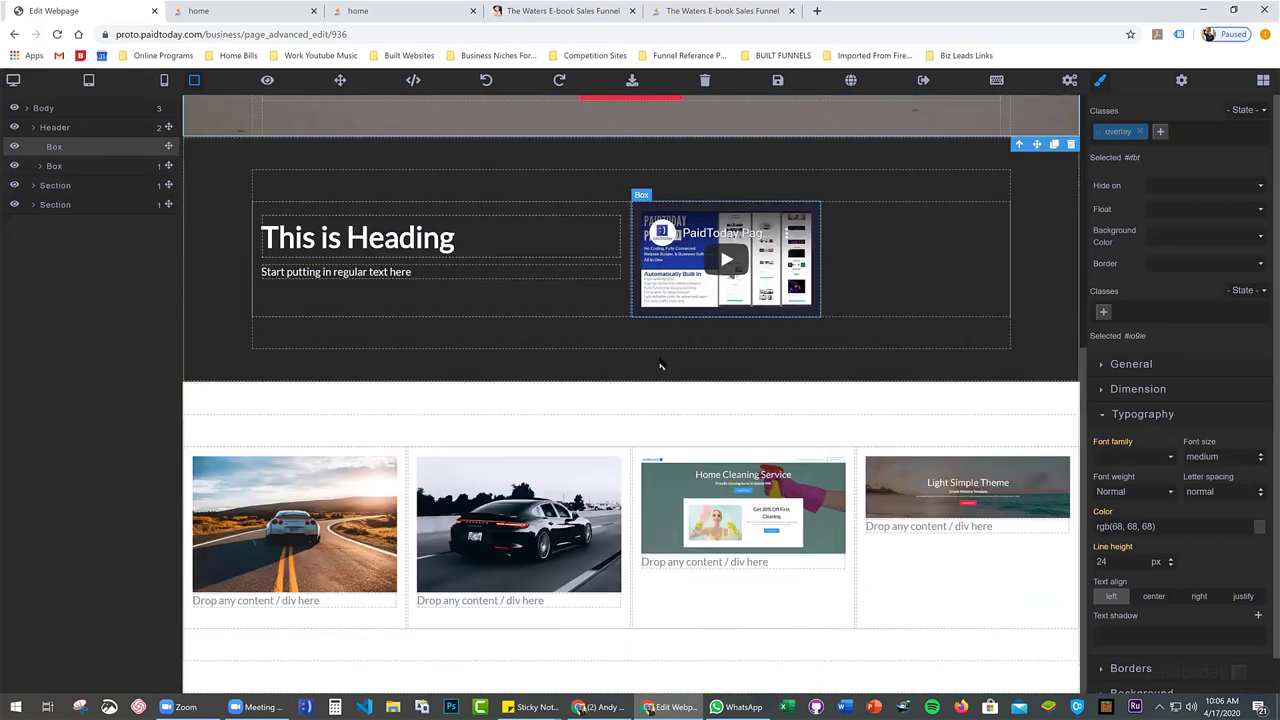
click(1259, 84)
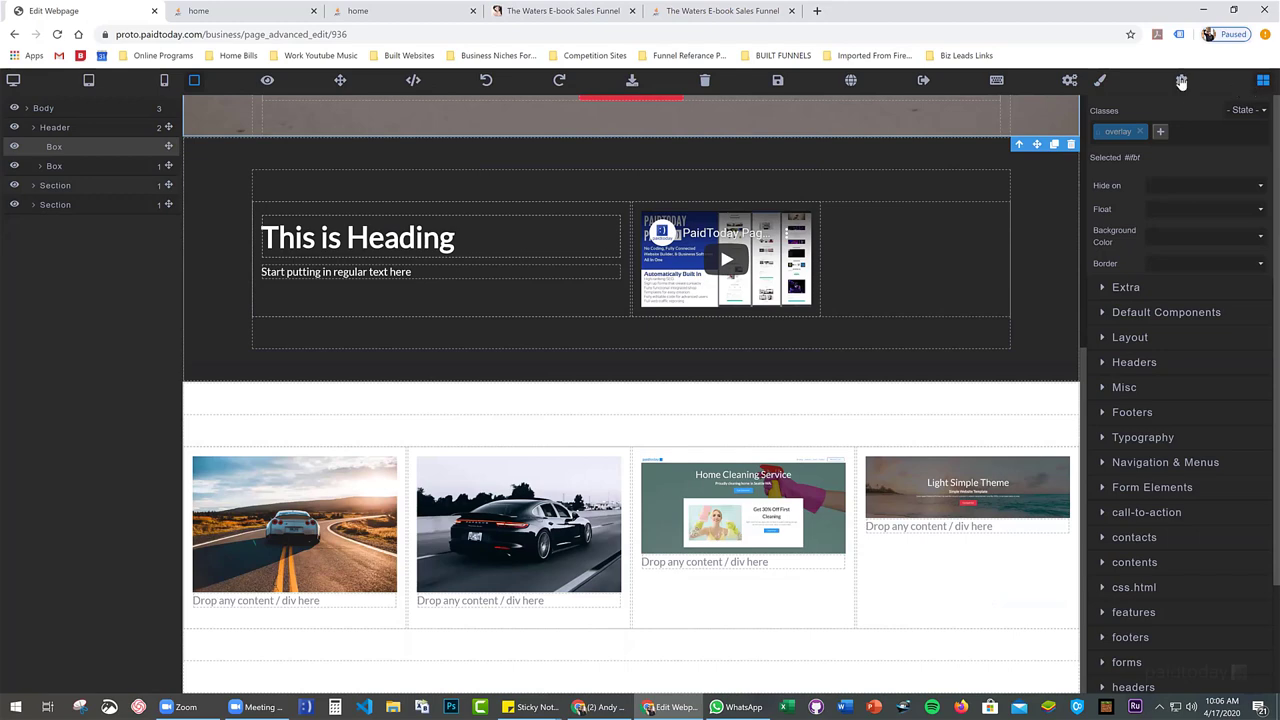
scroll(867, 224, up, 5)
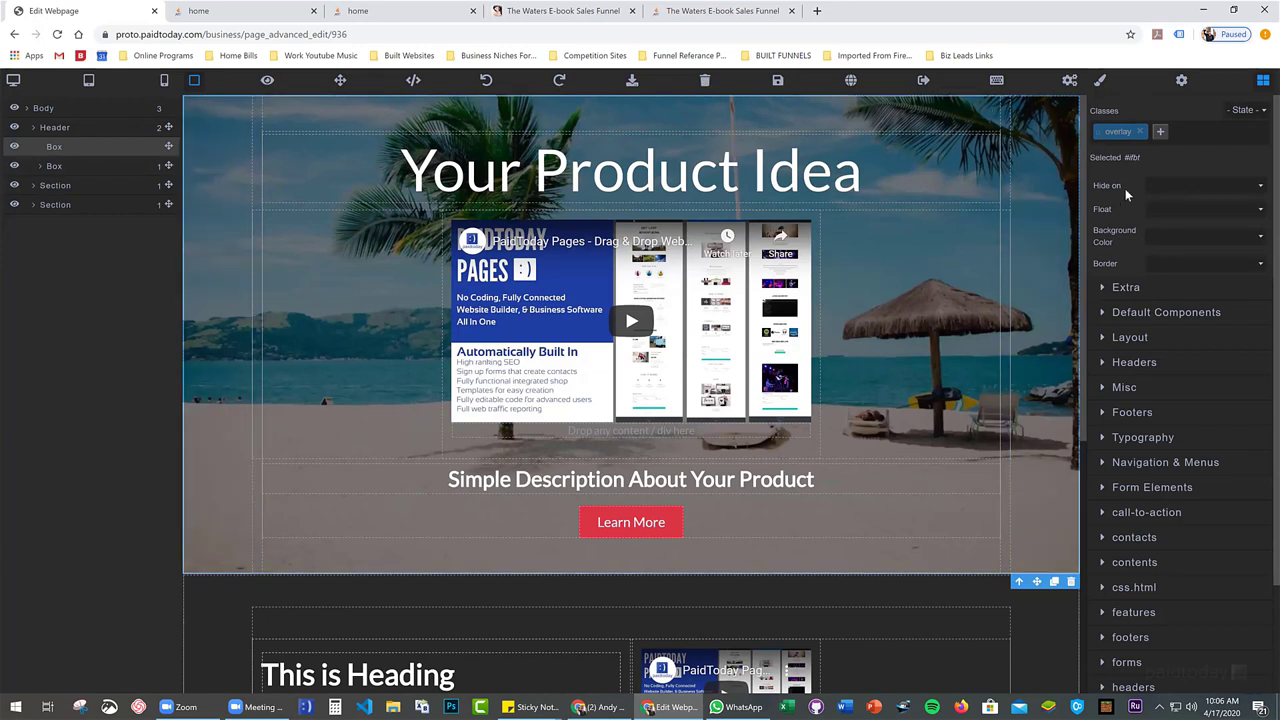
Save the page and exit the editor
click(777, 80)
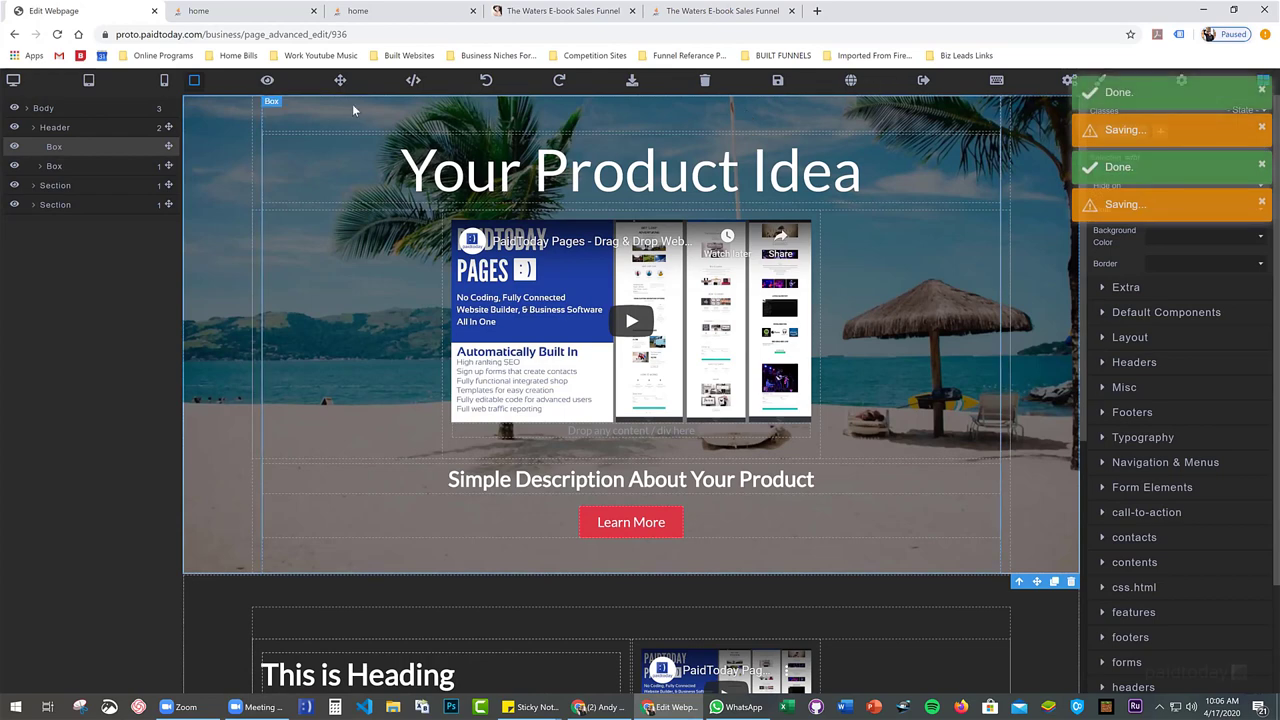
scroll(660, 330, down, 5)
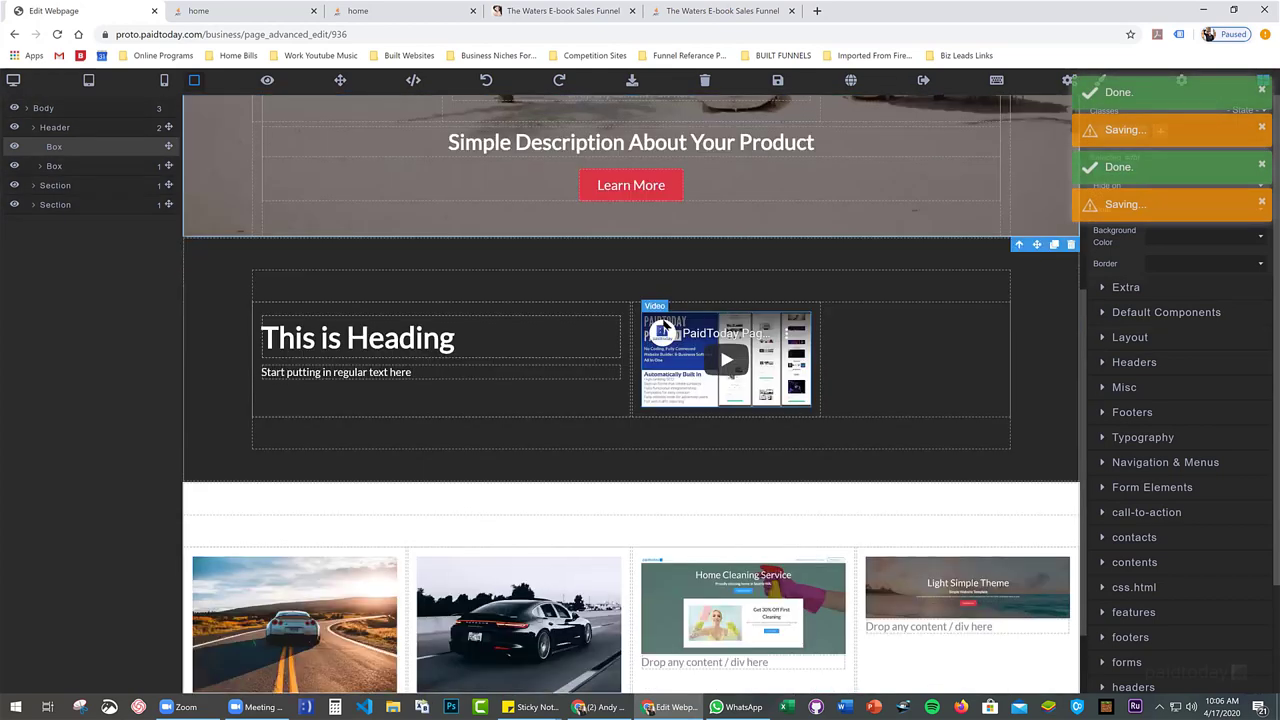
scroll(840, 112, up, 5)
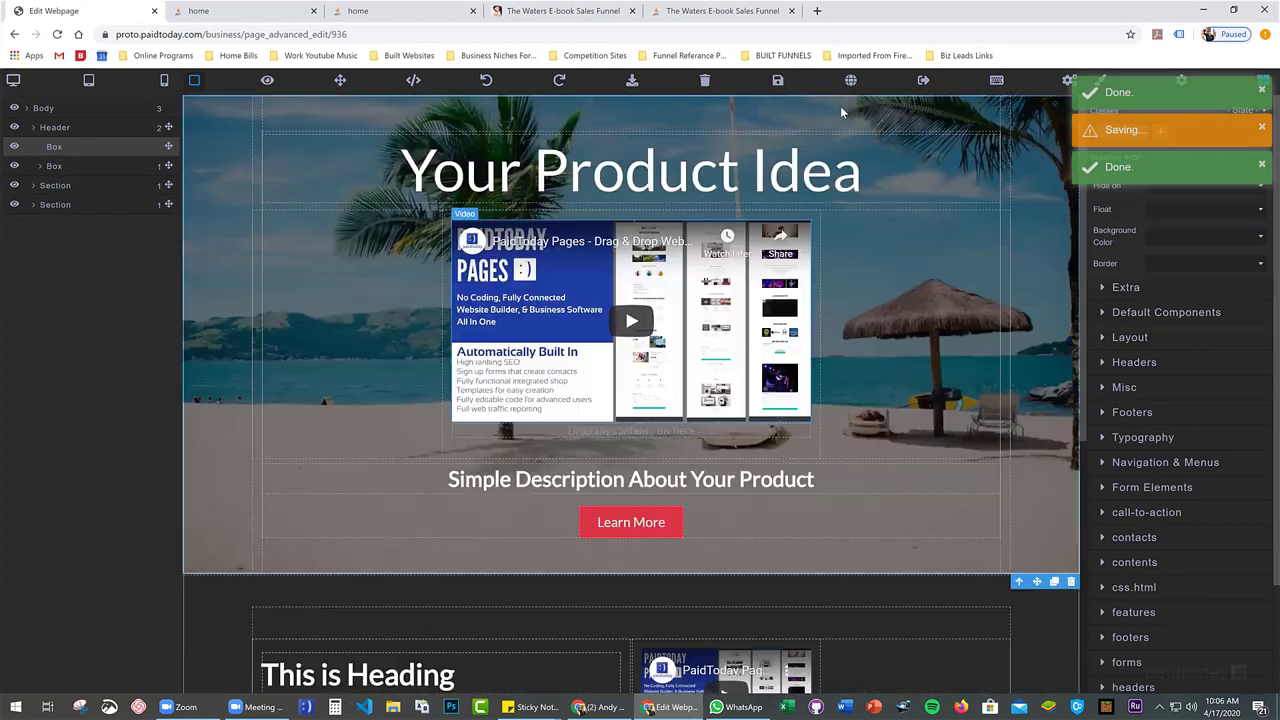
click(922, 81)
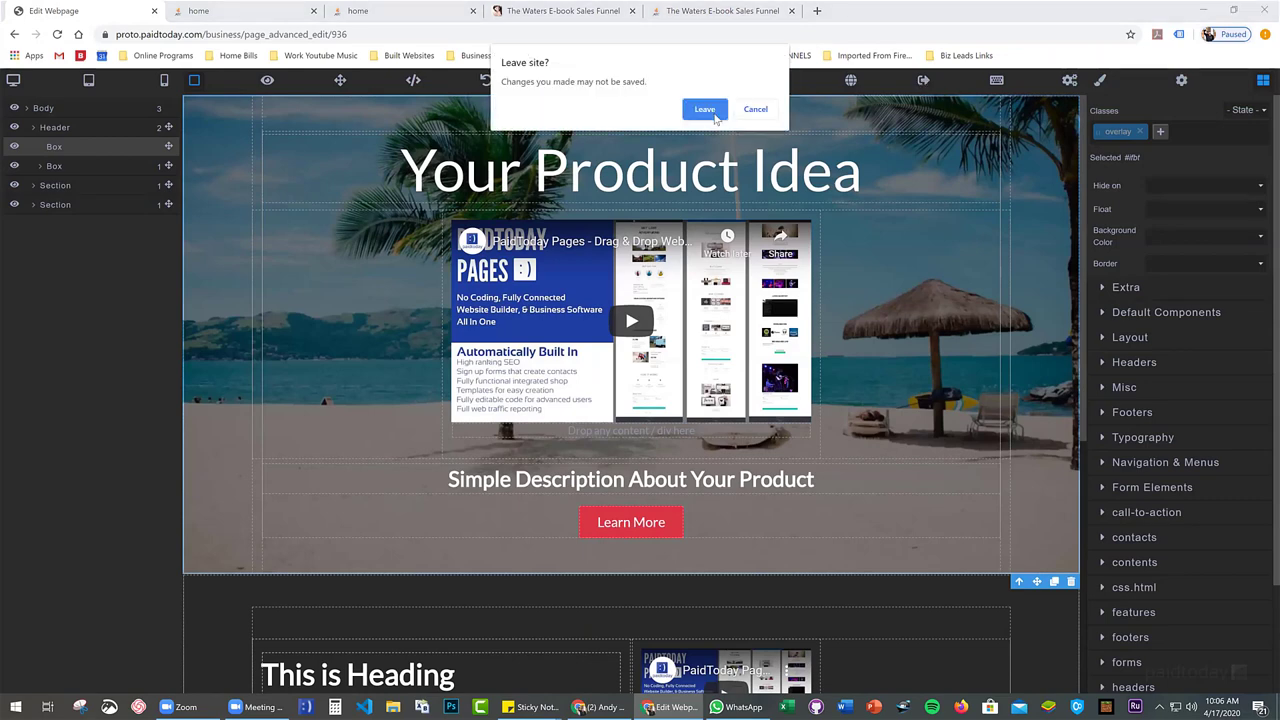
Leave the editor and start a new page with Page Type set to Template
click(705, 110)
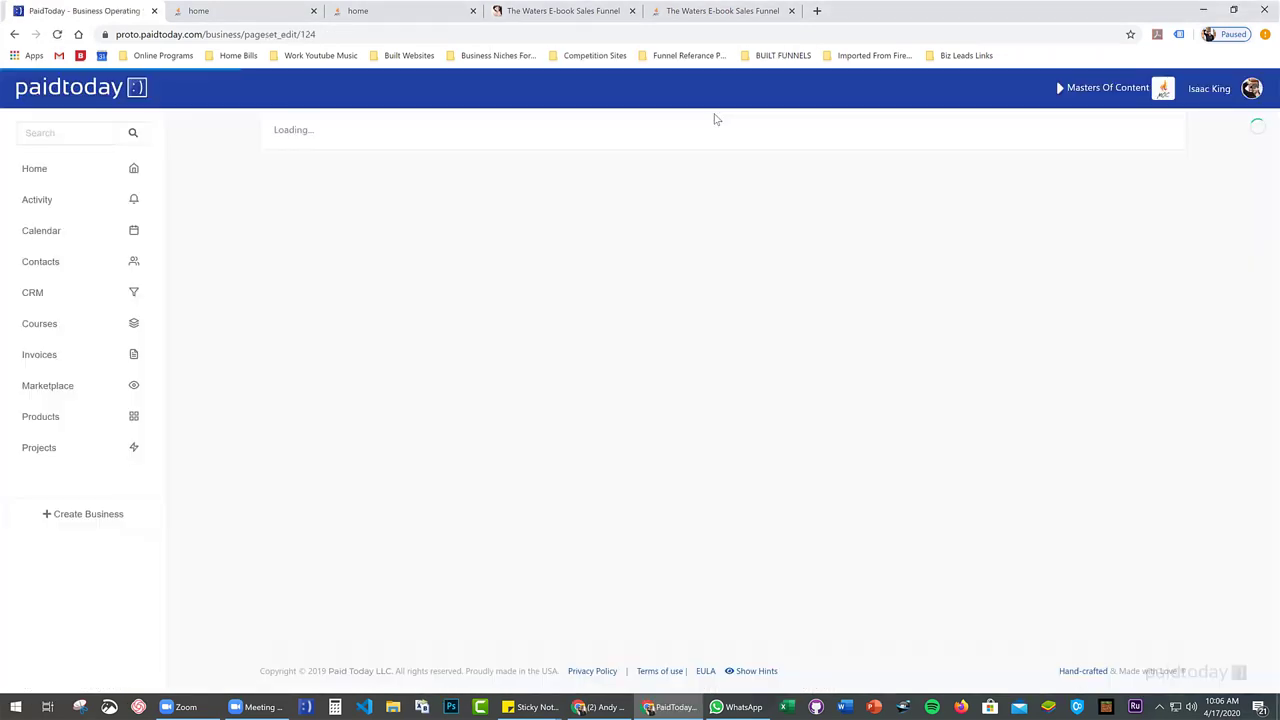
scroll(551, 119, down, 2)
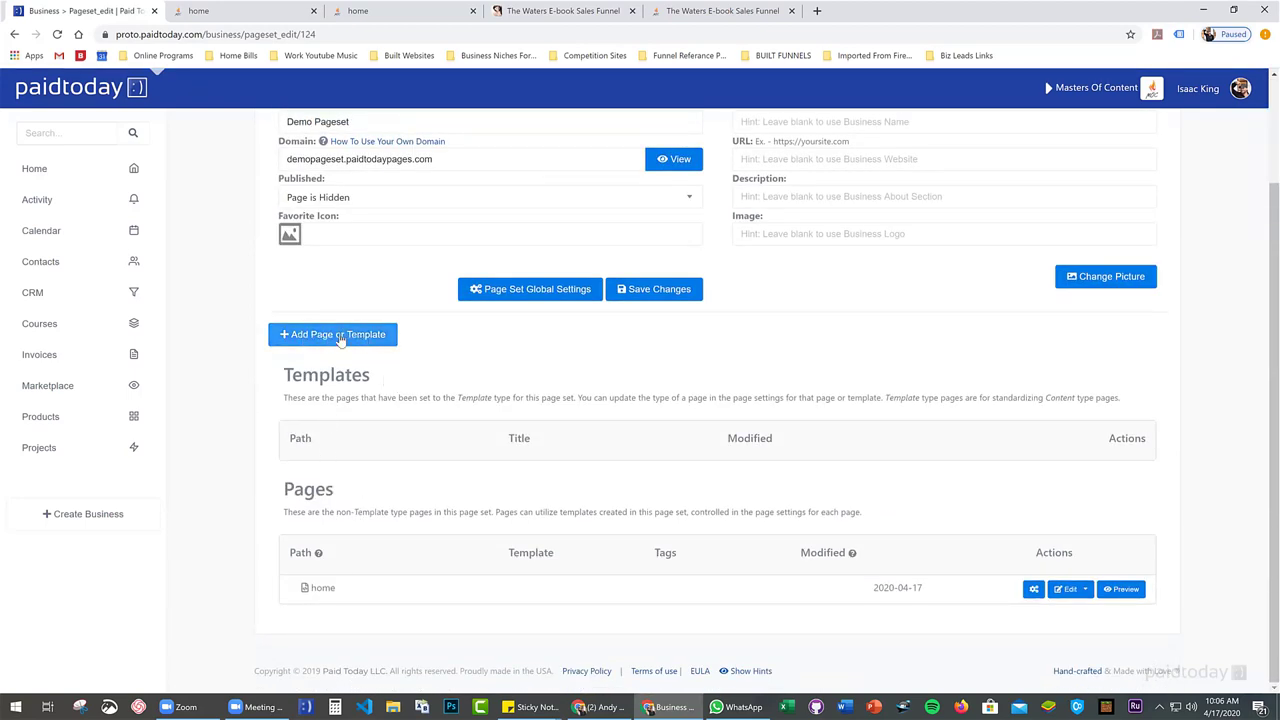
click(340, 338)
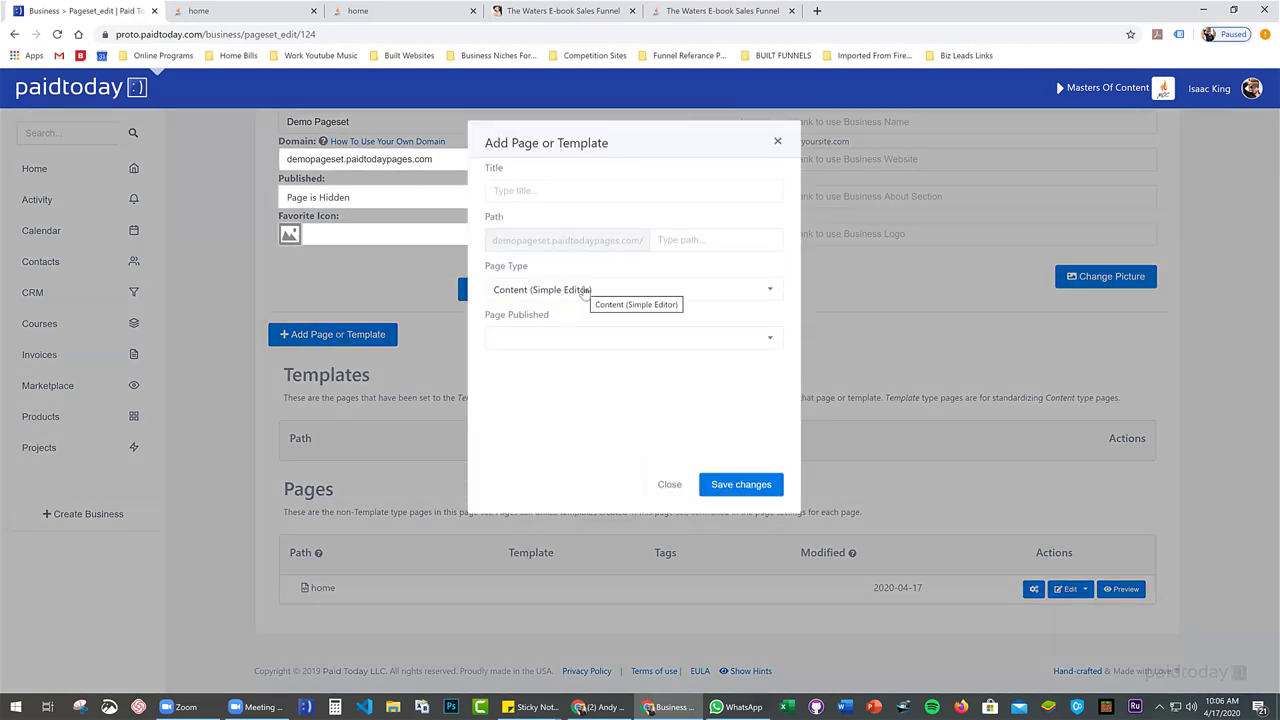
click(585, 291)
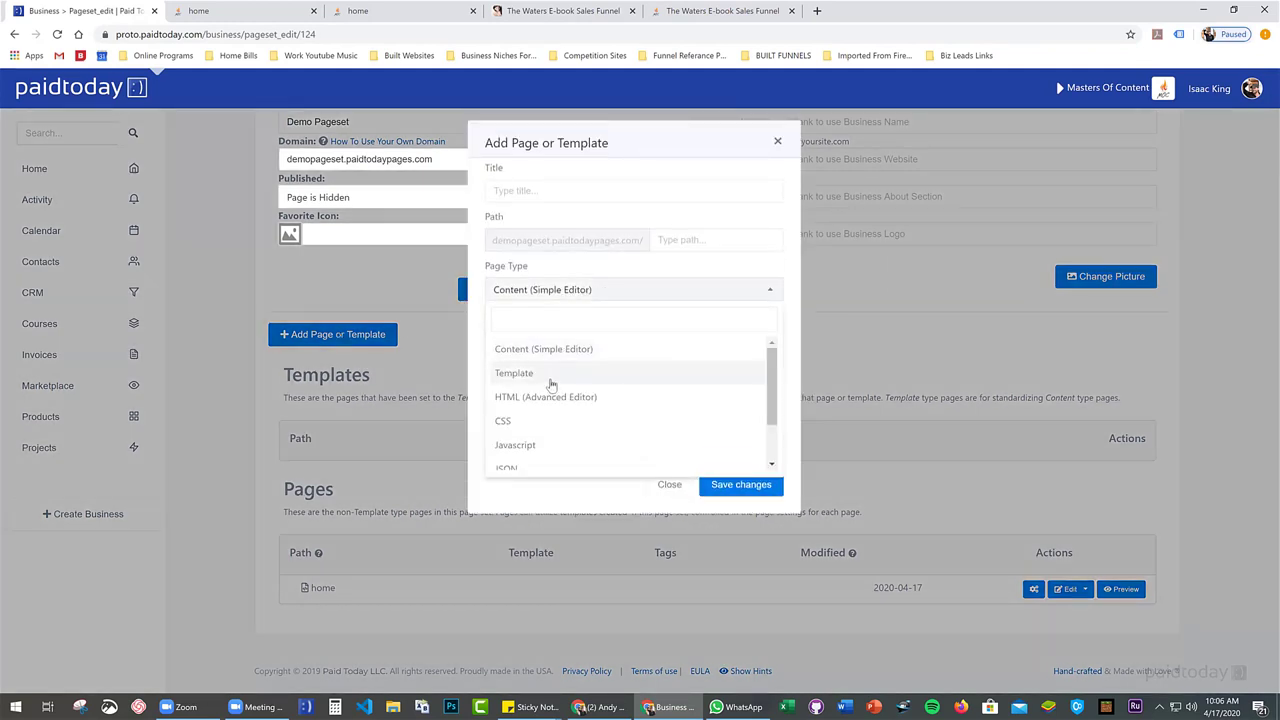
click(550, 375)
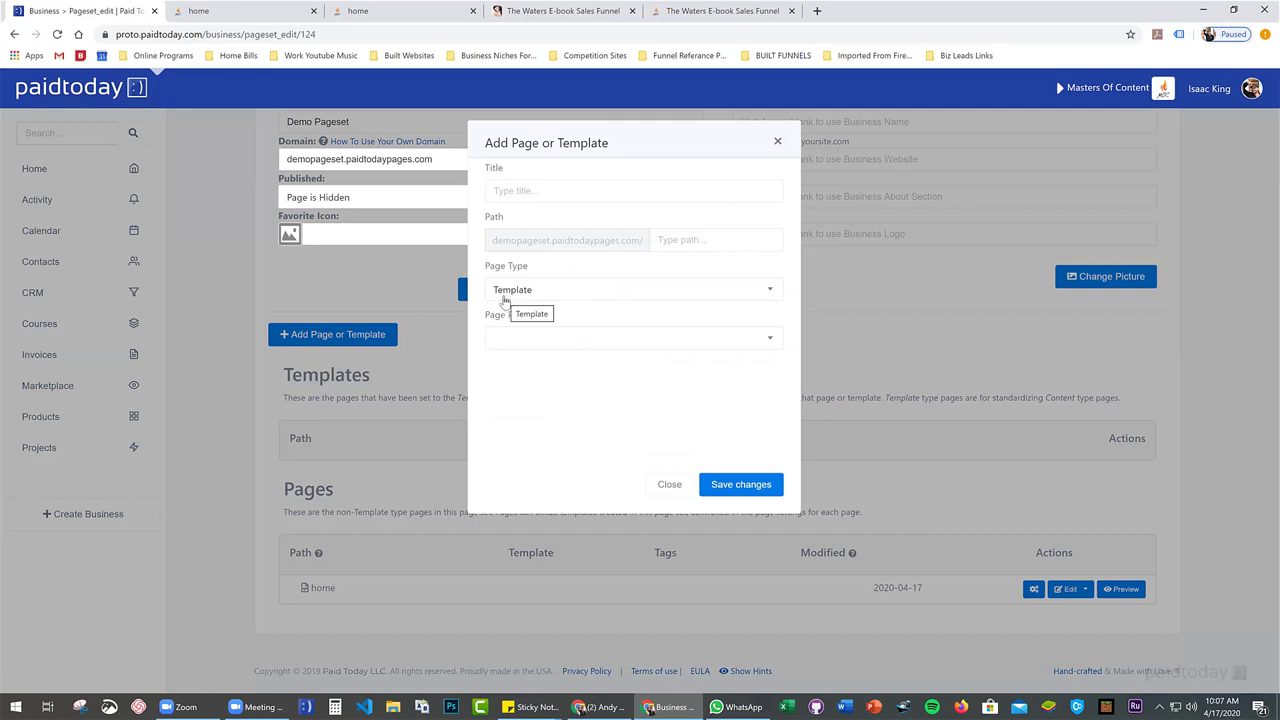
Title the new template navbar/footer
click(511, 192)
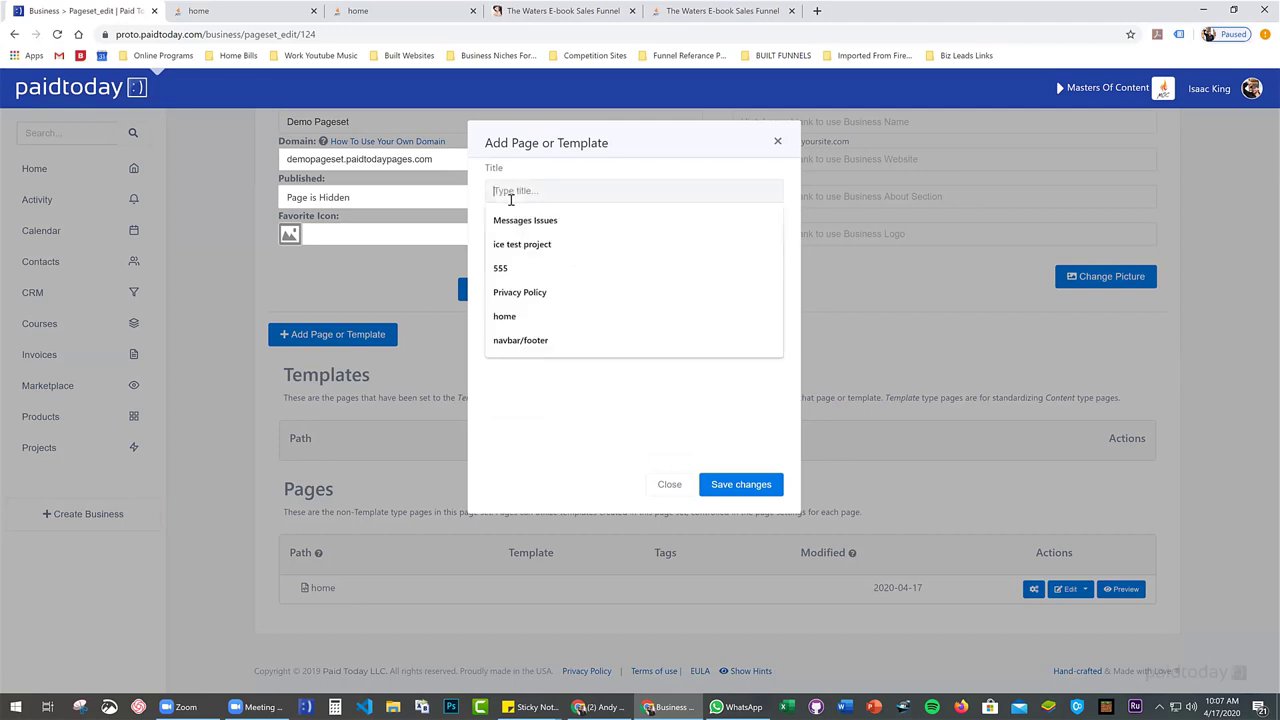
text(nav)
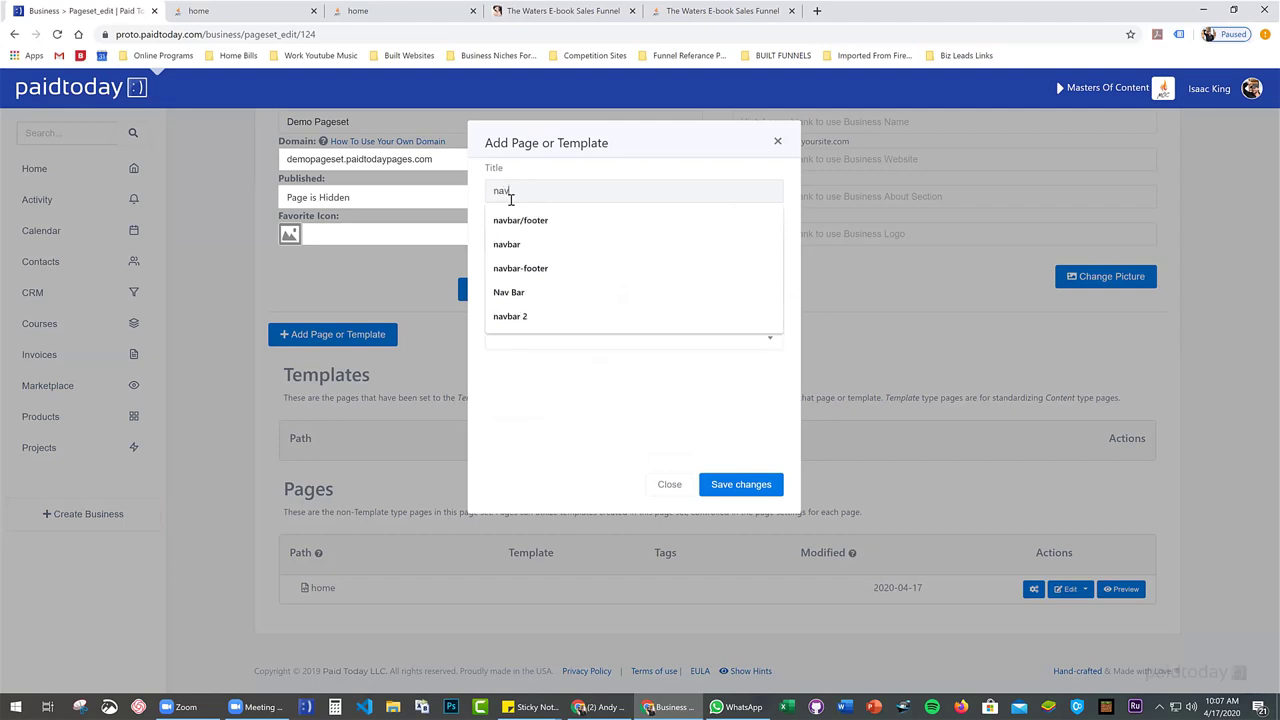
key(Down)
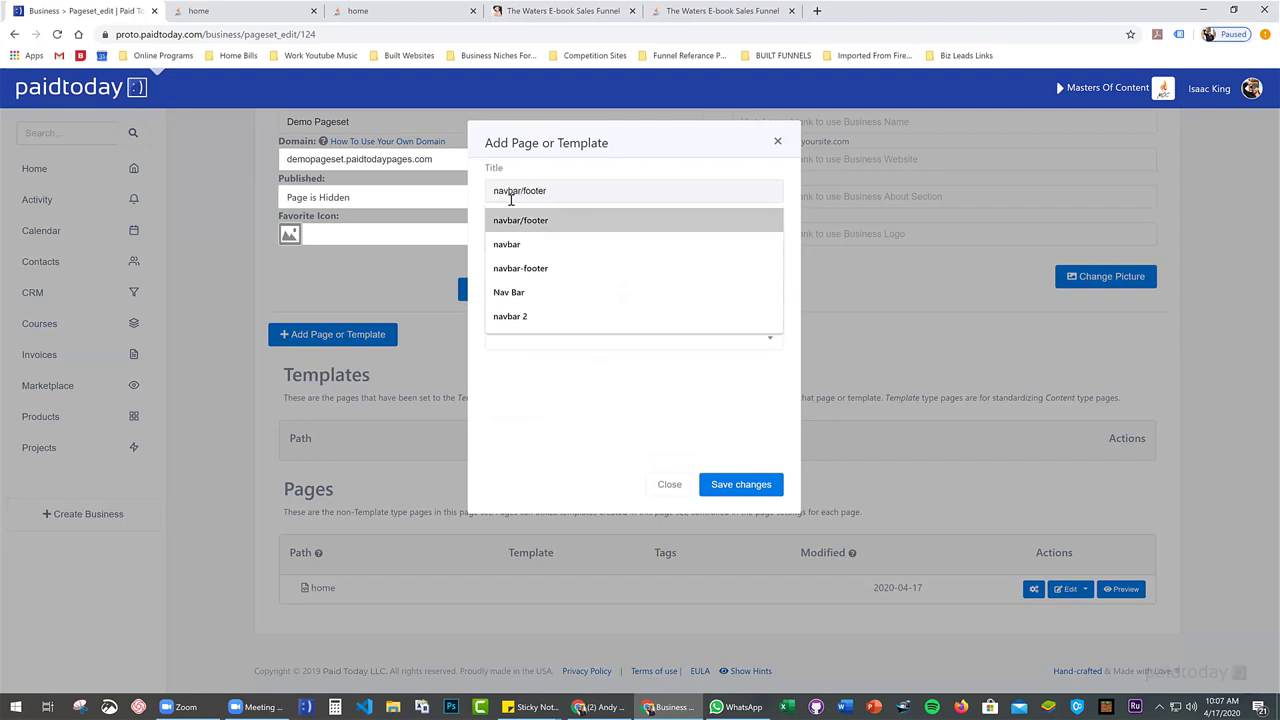
key(Escape)
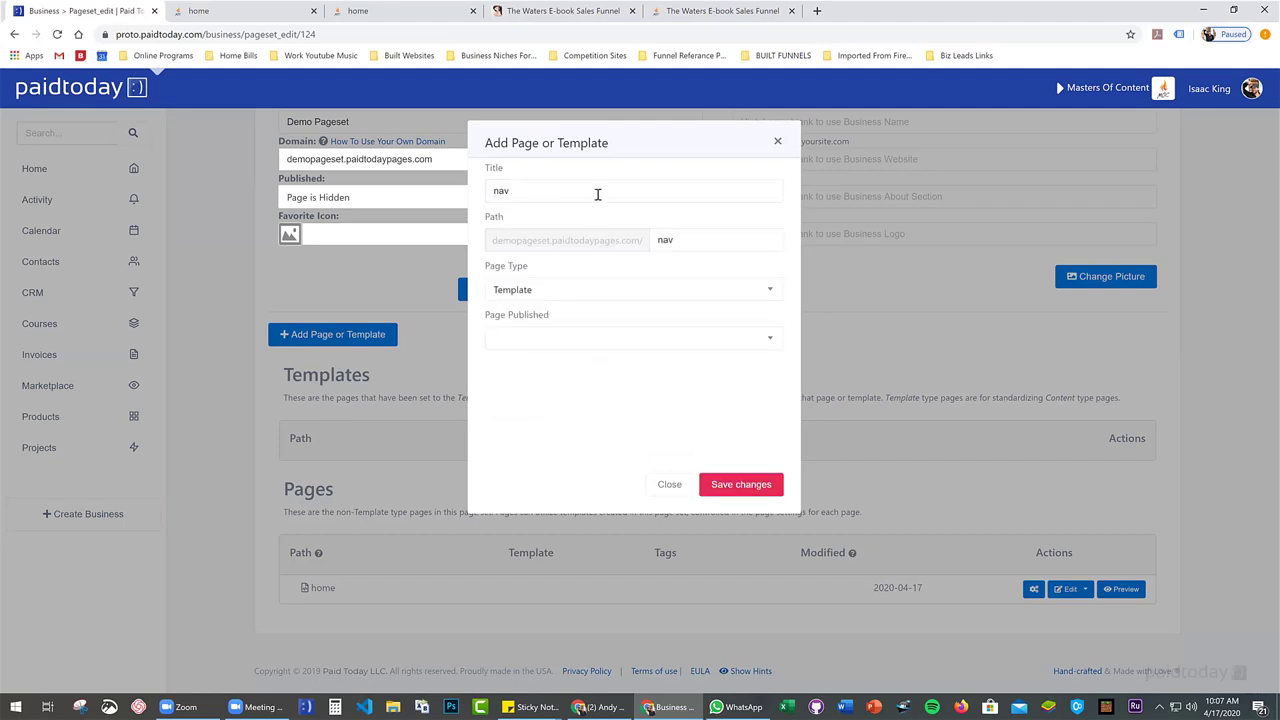
click(538, 194)
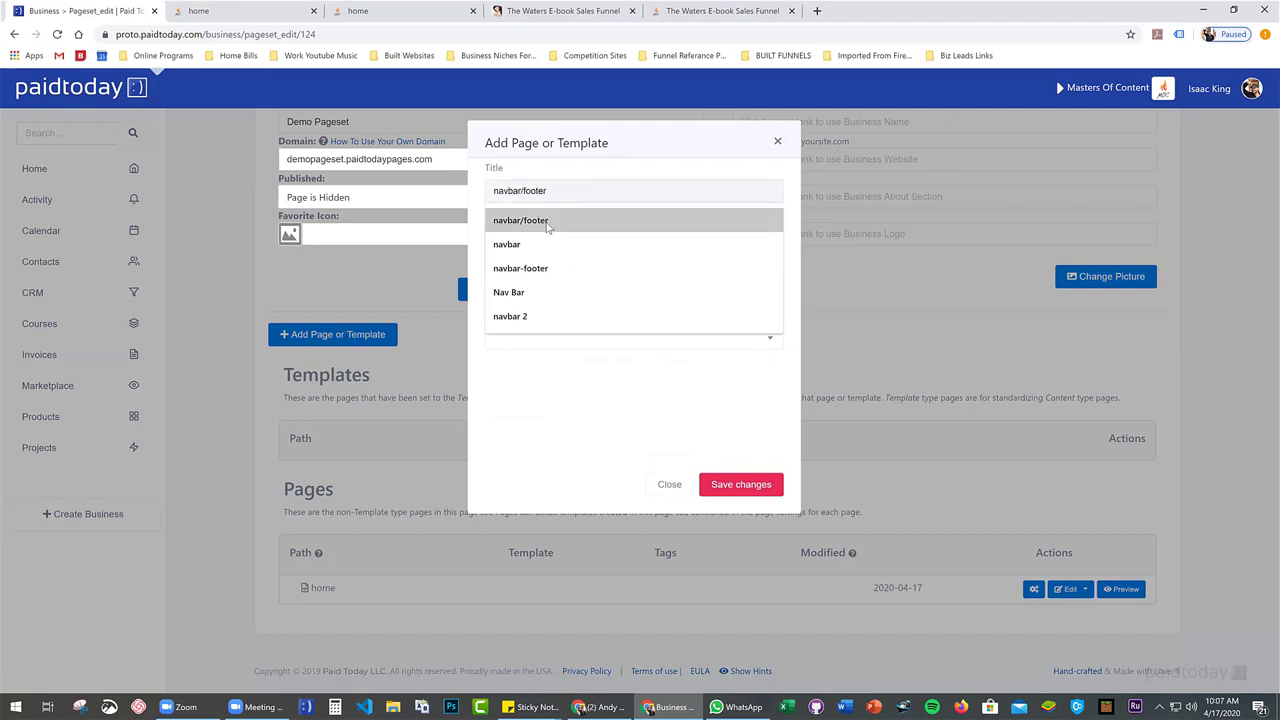
click(552, 222)
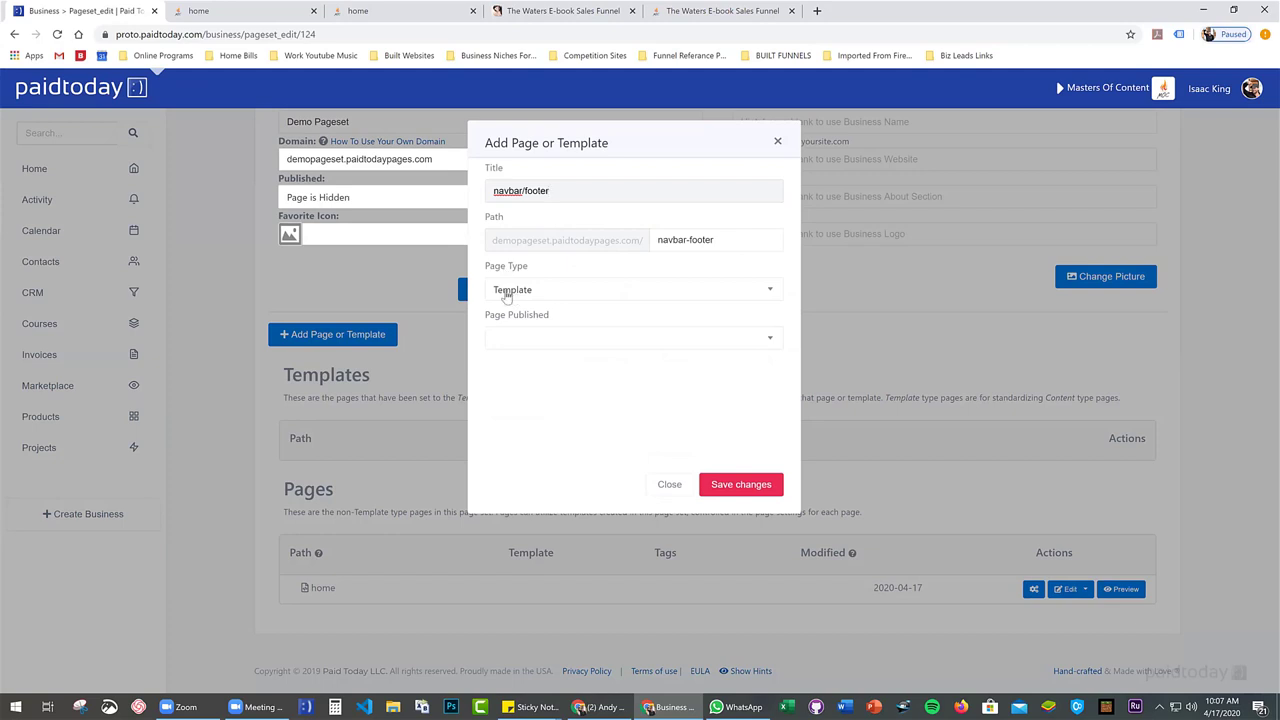
Set it to Page is Live, save the settings and open it in the editor
click(545, 344)
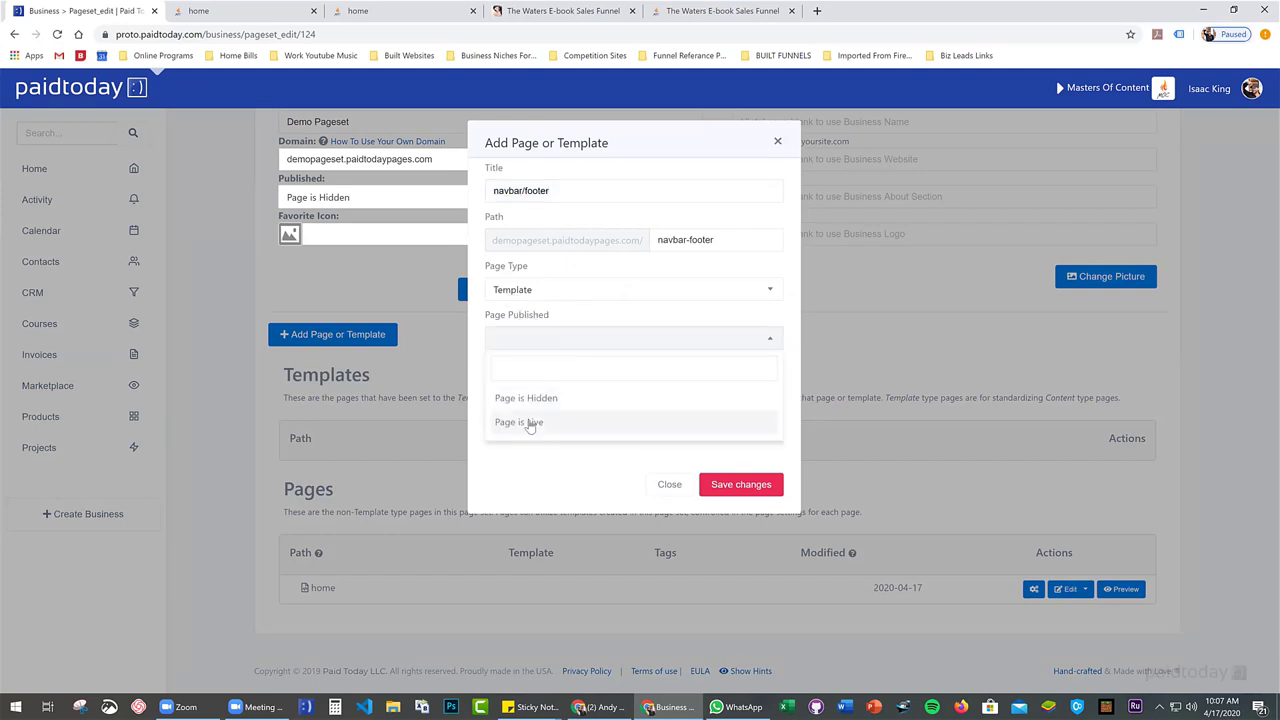
click(531, 423)
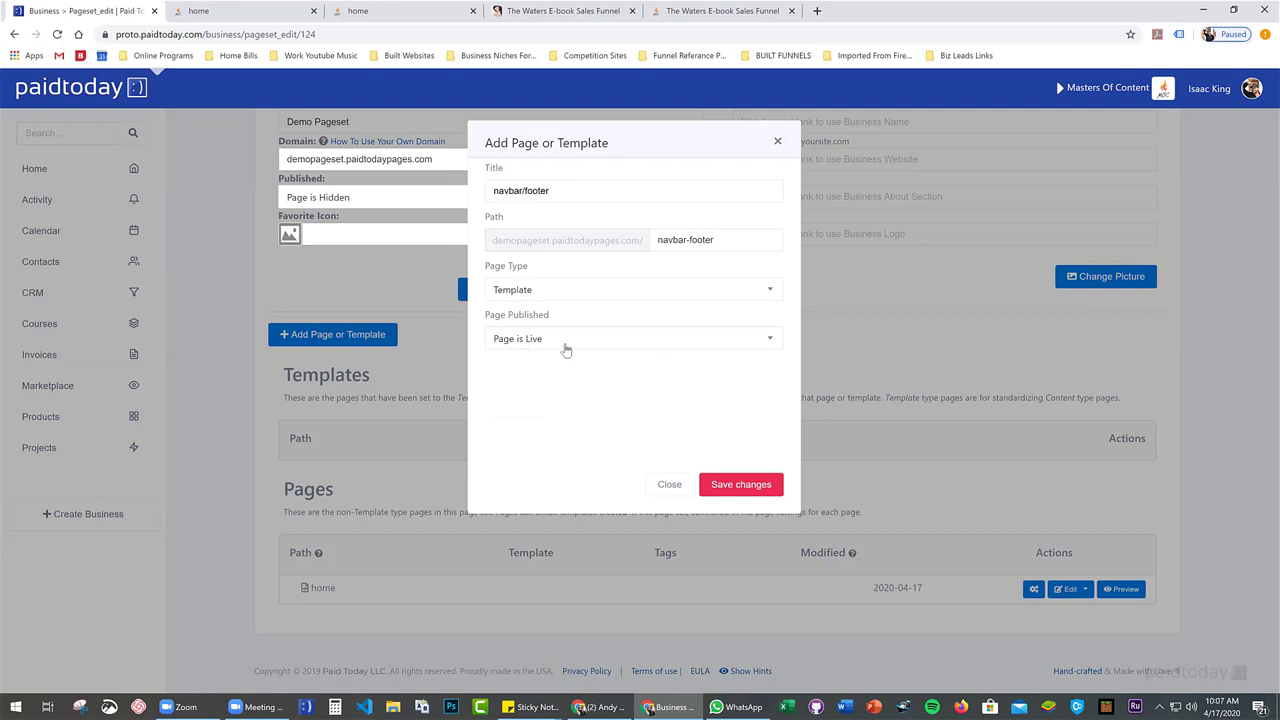
click(729, 484)
click(747, 490)
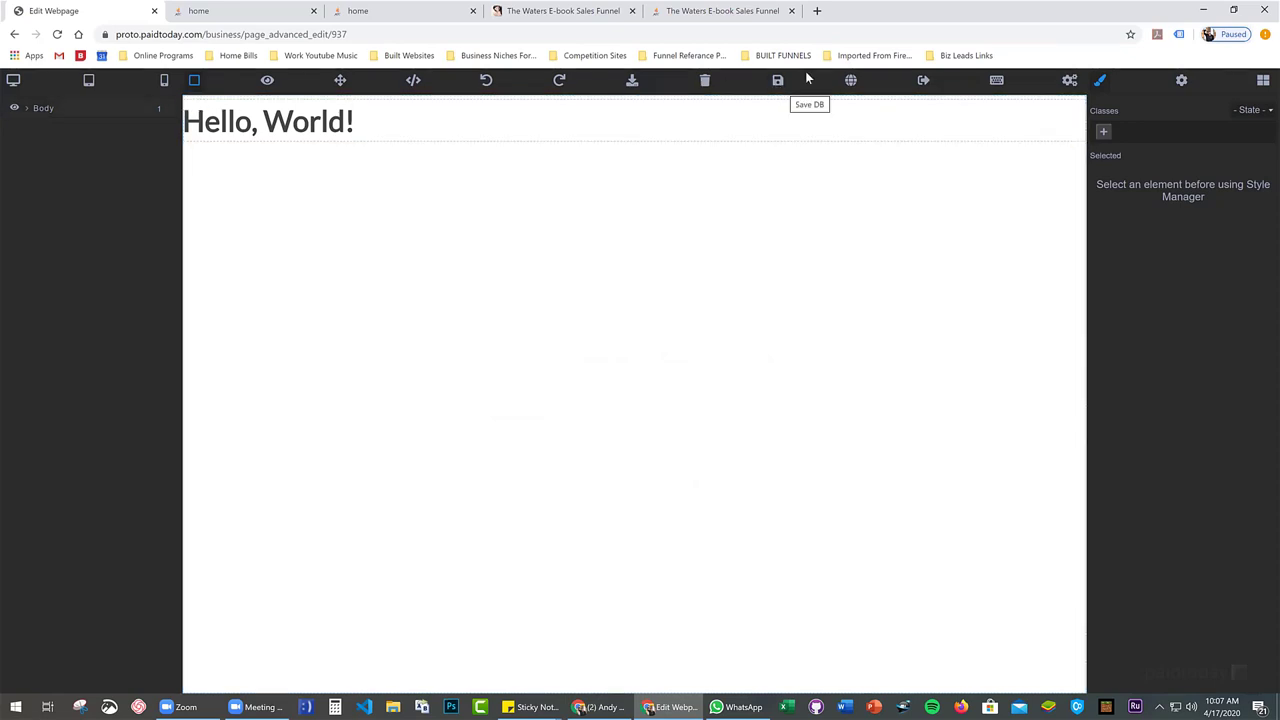
Delete the Hello, World! heading and show the content blocks list
click(436, 118)
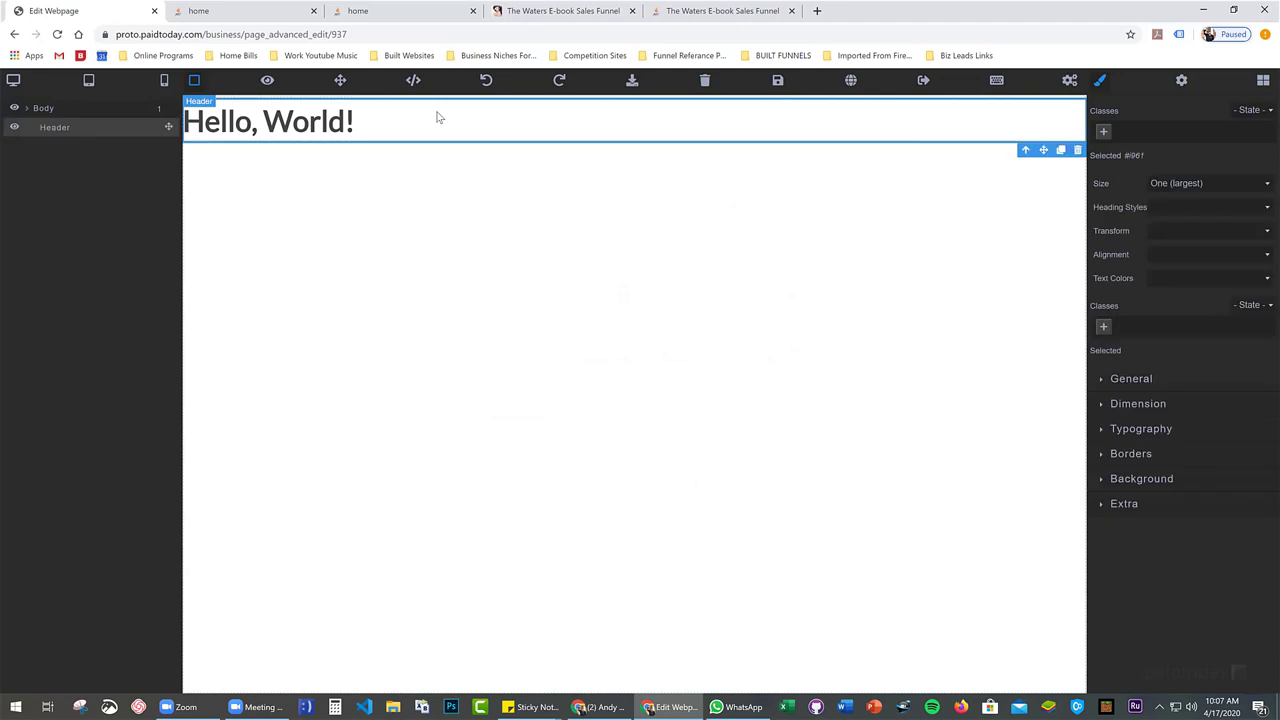
key(Delete)
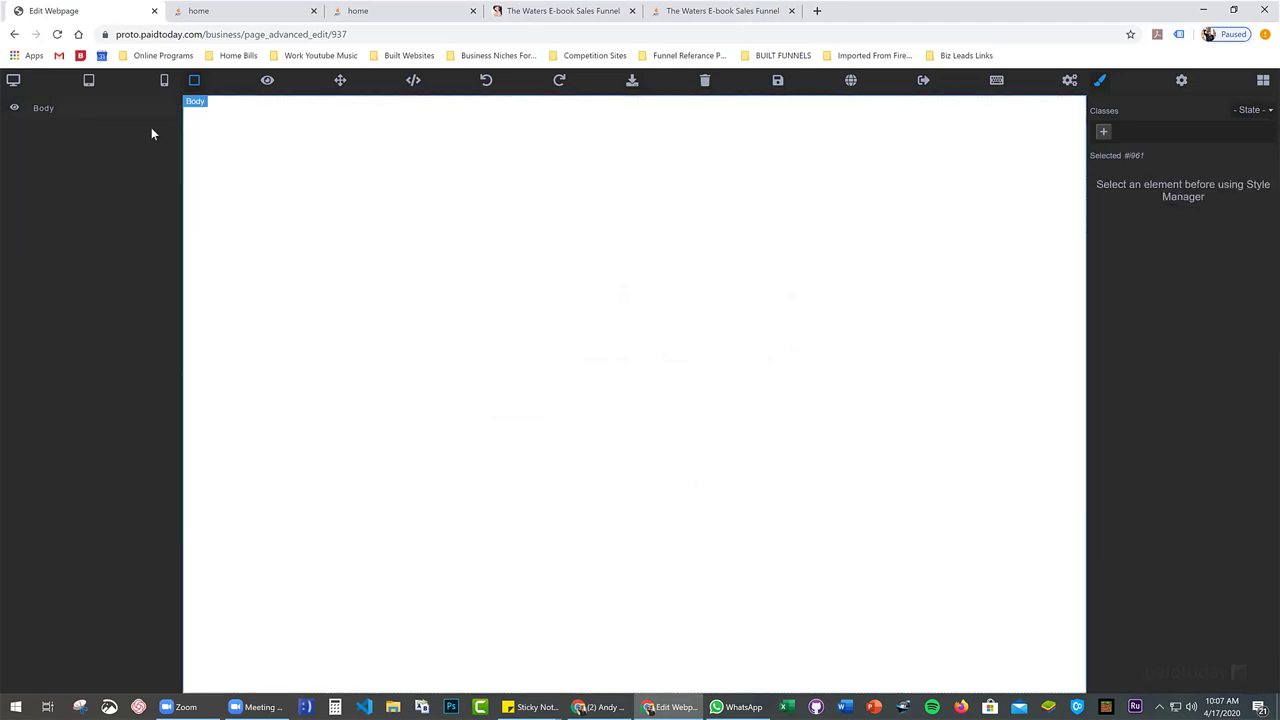
click(580, 709)
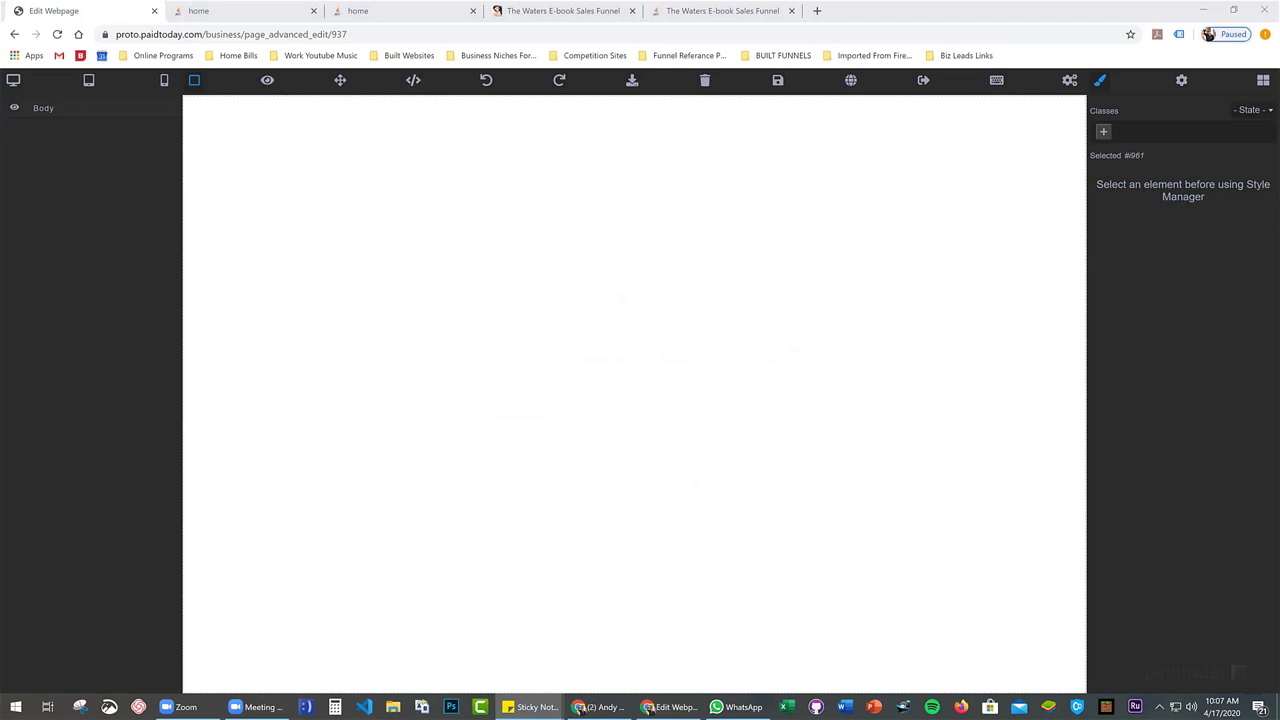
click(1263, 82)
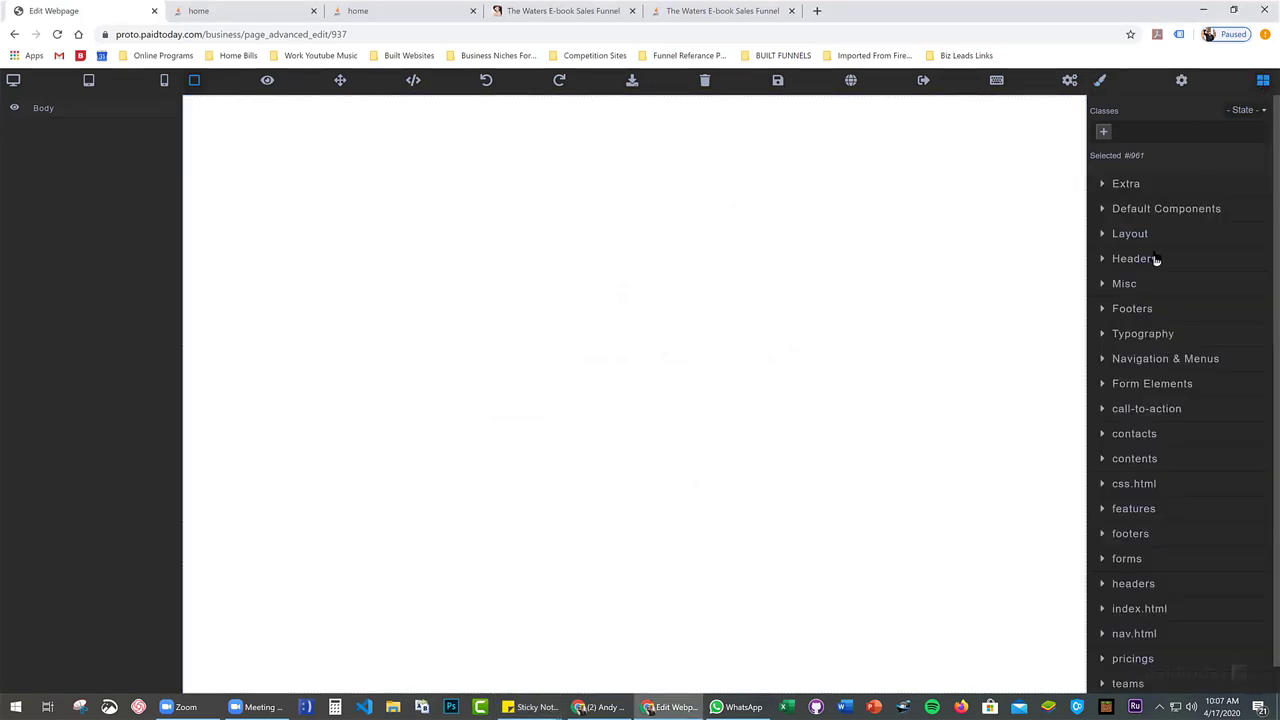
scroll(1168, 272, down, 1)
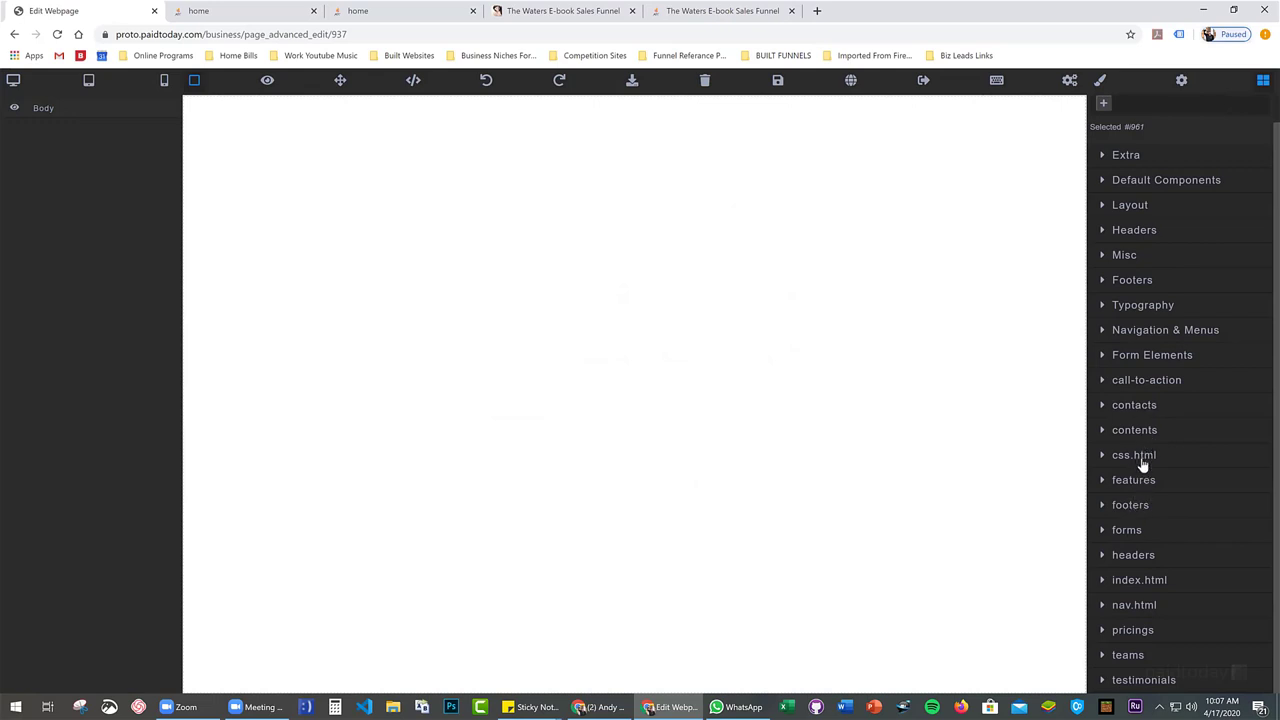
Drag a navigation header block from the Headers category onto the empty page
click(1136, 556)
scroll(1162, 521, down, 2)
scroll(1164, 521, down, 2)
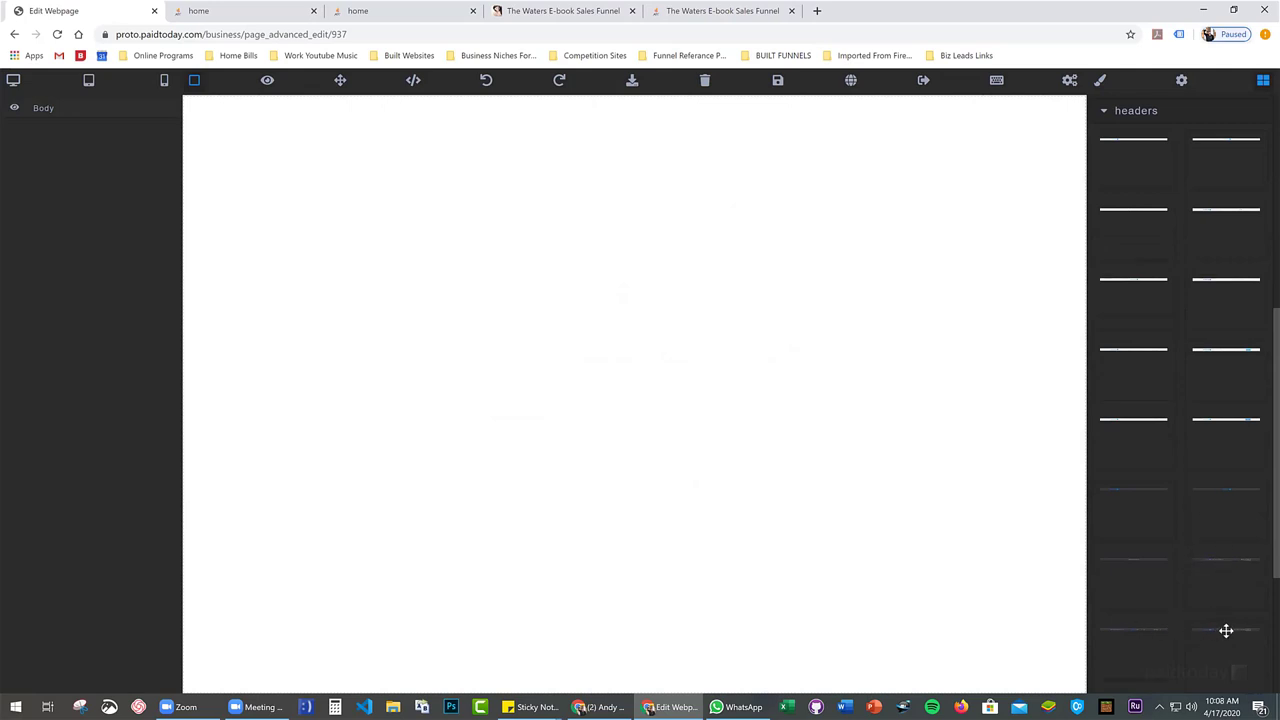
drag(1209, 614, 483, 137)
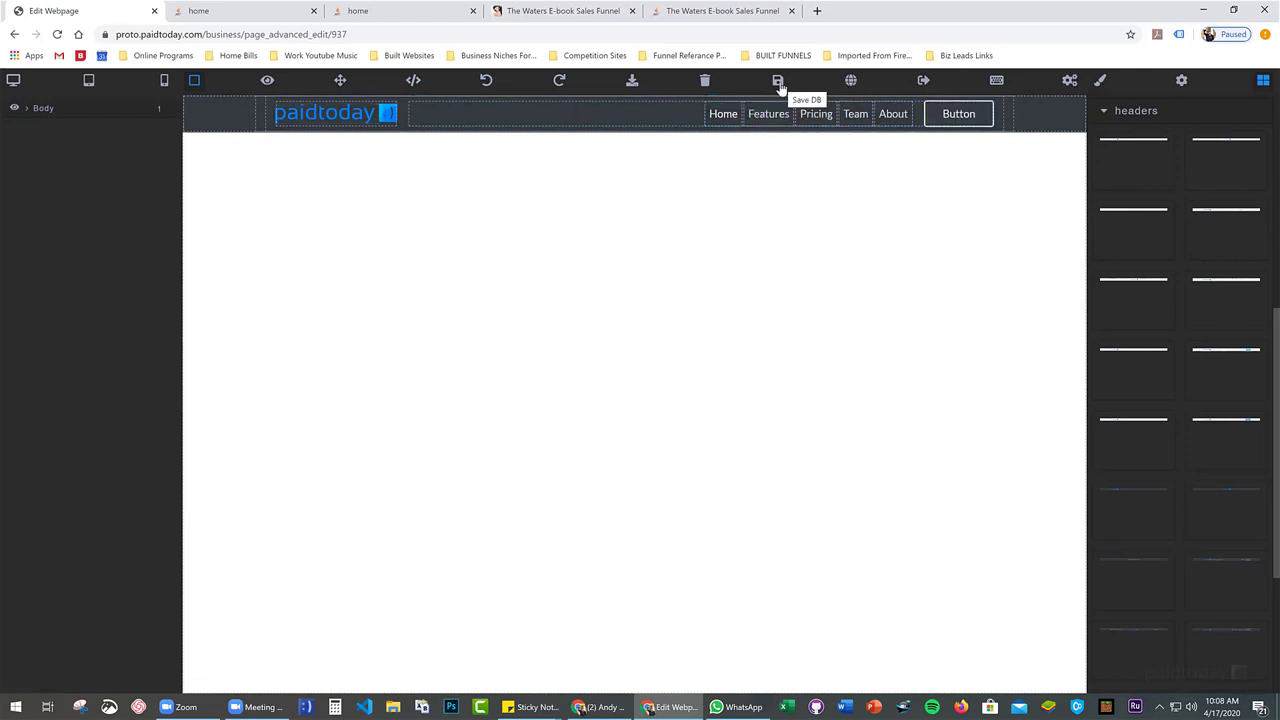
Collapse Headers and add a dark footer block from the footers category below the header
scroll(1186, 251, up, 2)
click(1109, 329)
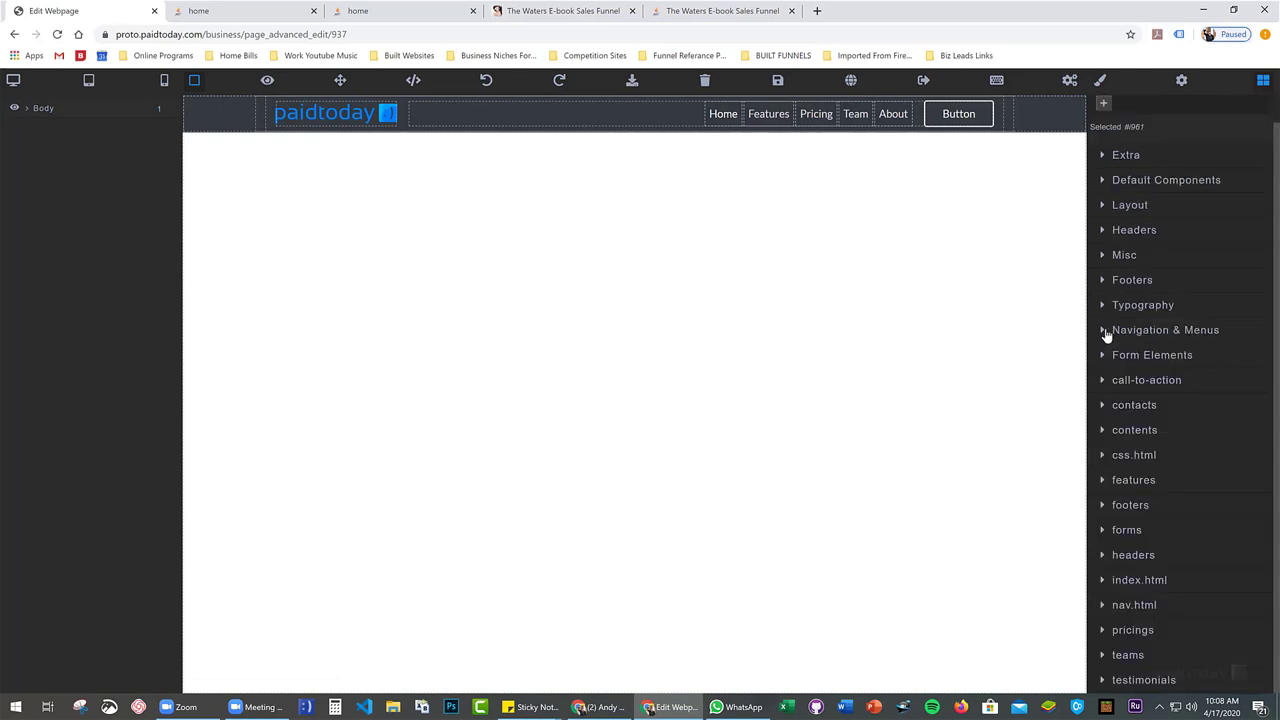
click(1107, 505)
scroll(1158, 497, down, 2)
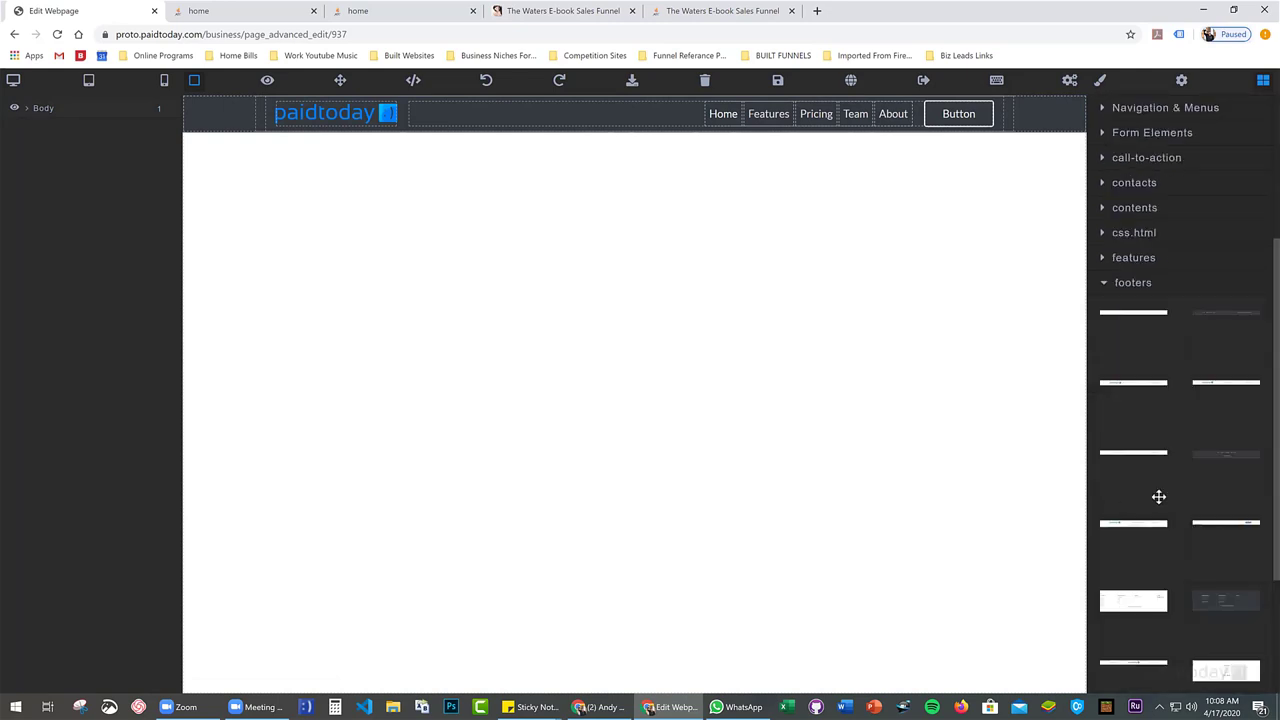
scroll(1158, 497, down, 1)
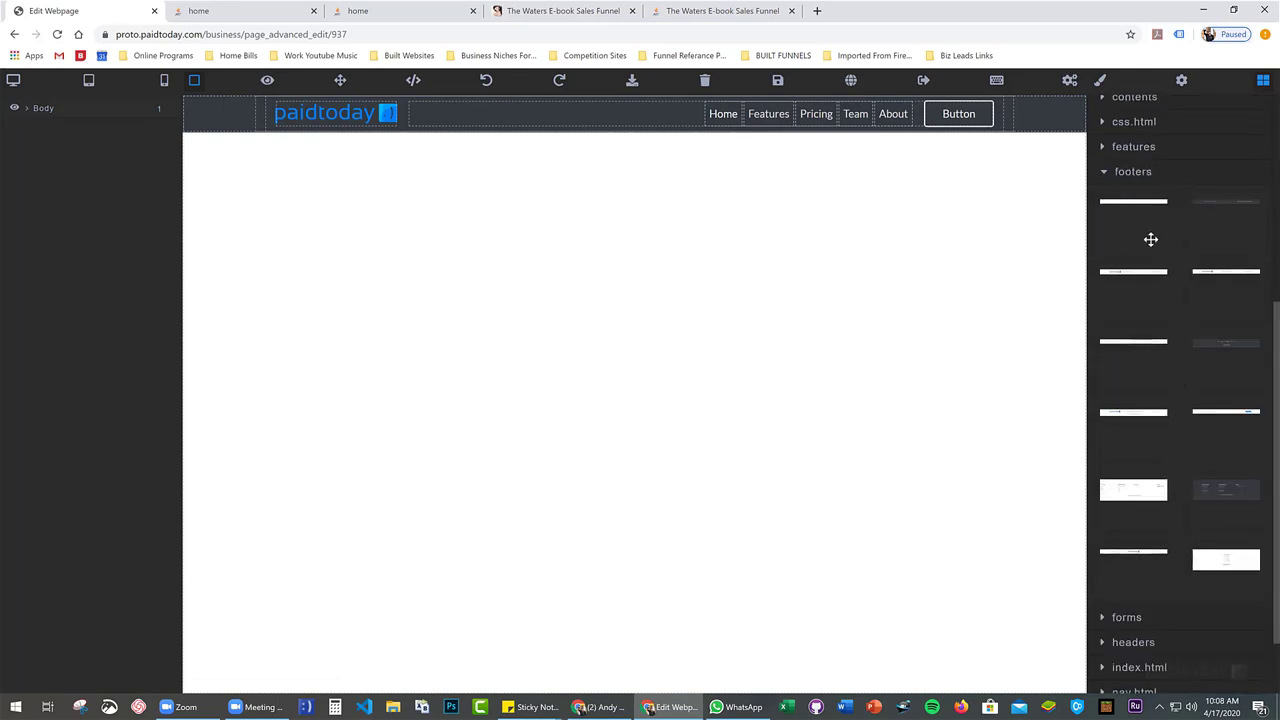
drag(1188, 348, 866, 380)
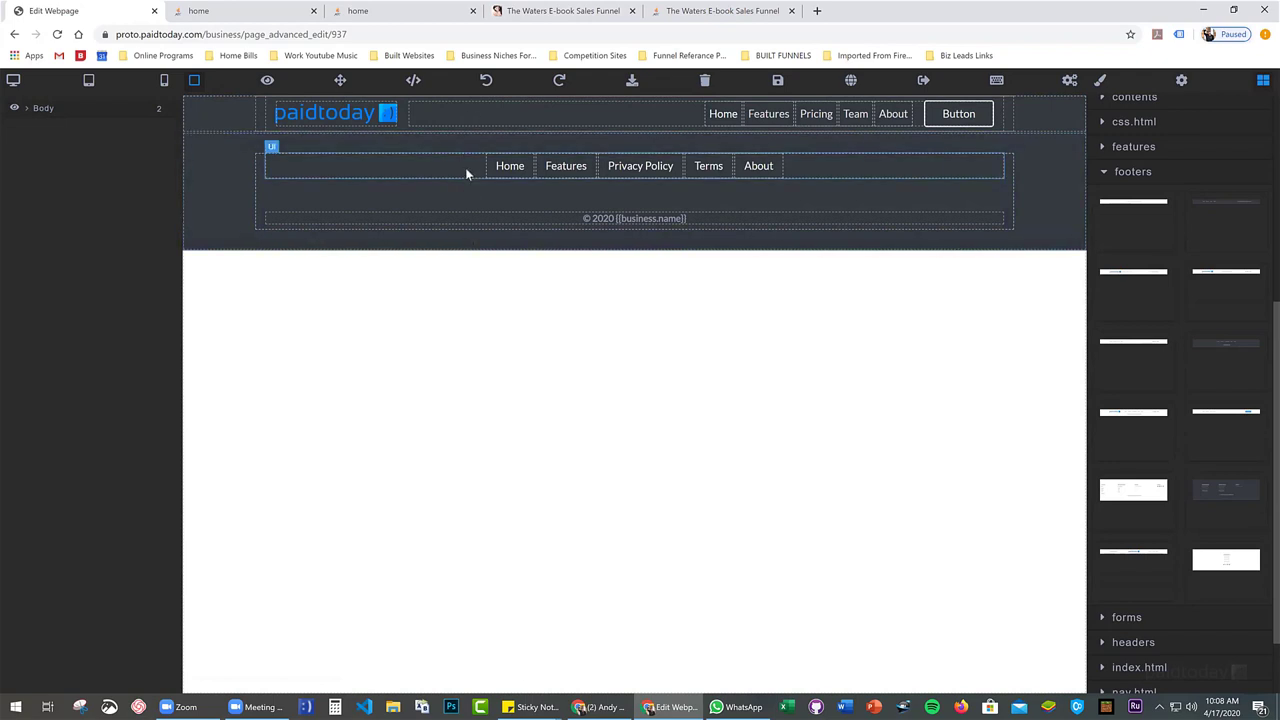
Save the layout and switch to the Expert Editor, accepting the leave warnings
click(777, 82)
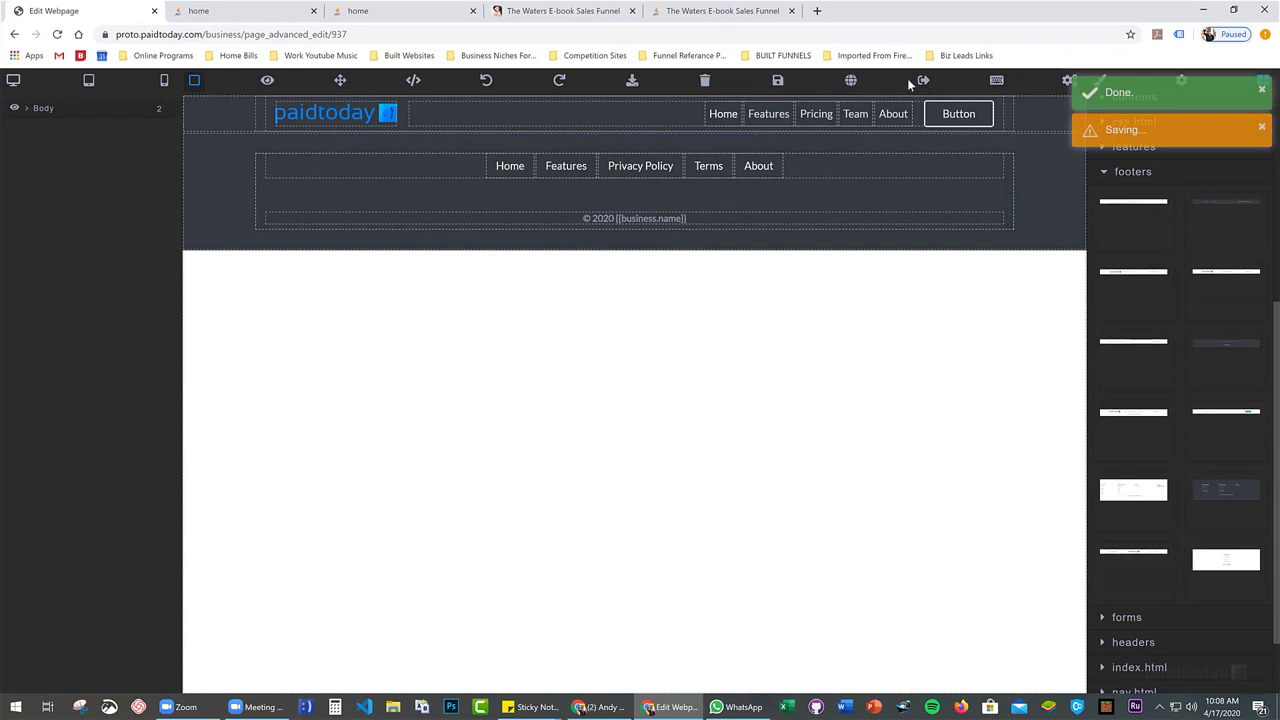
click(997, 82)
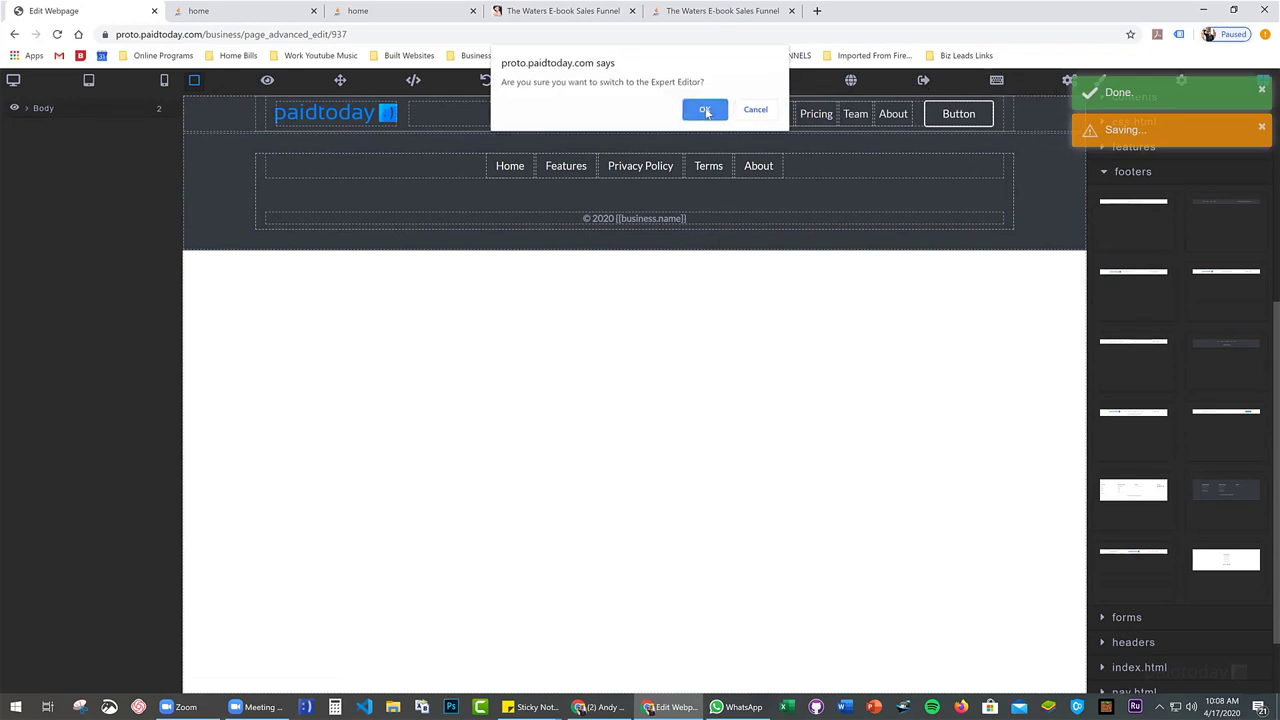
click(705, 110)
click(705, 110)
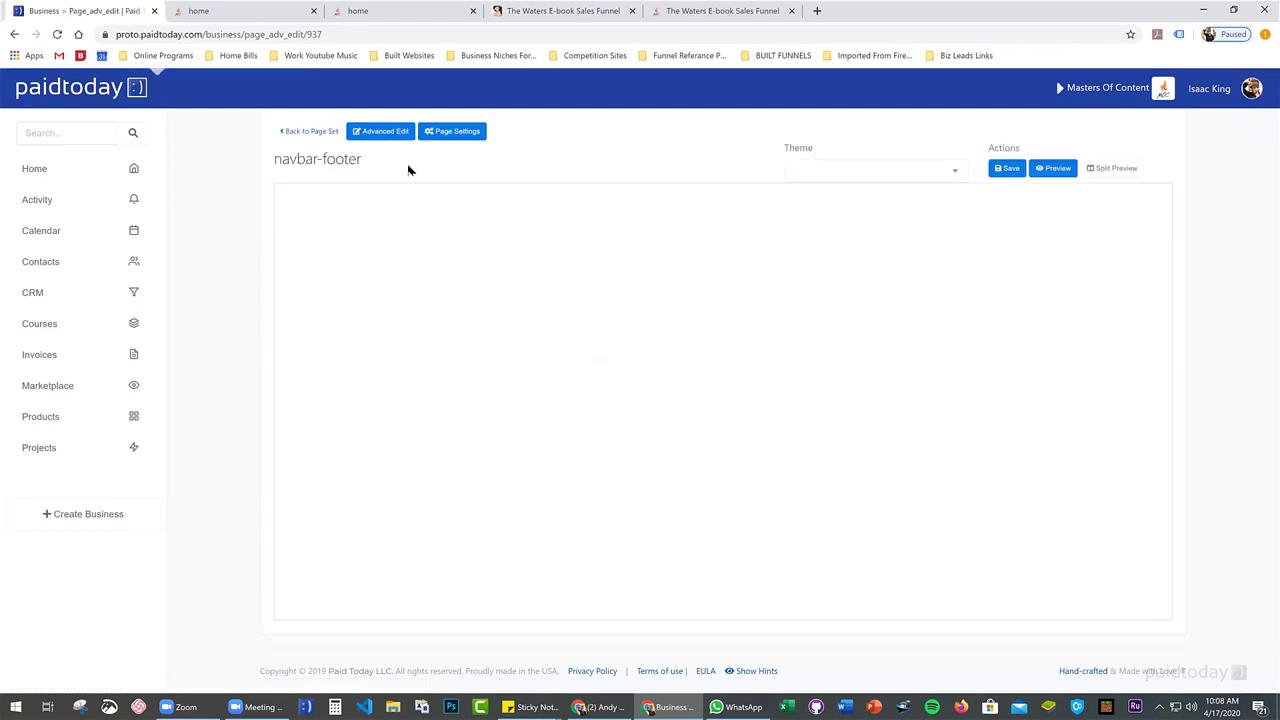
Reopen the navbar-footer template from the page set, save again and request the Expert Editor
click(323, 131)
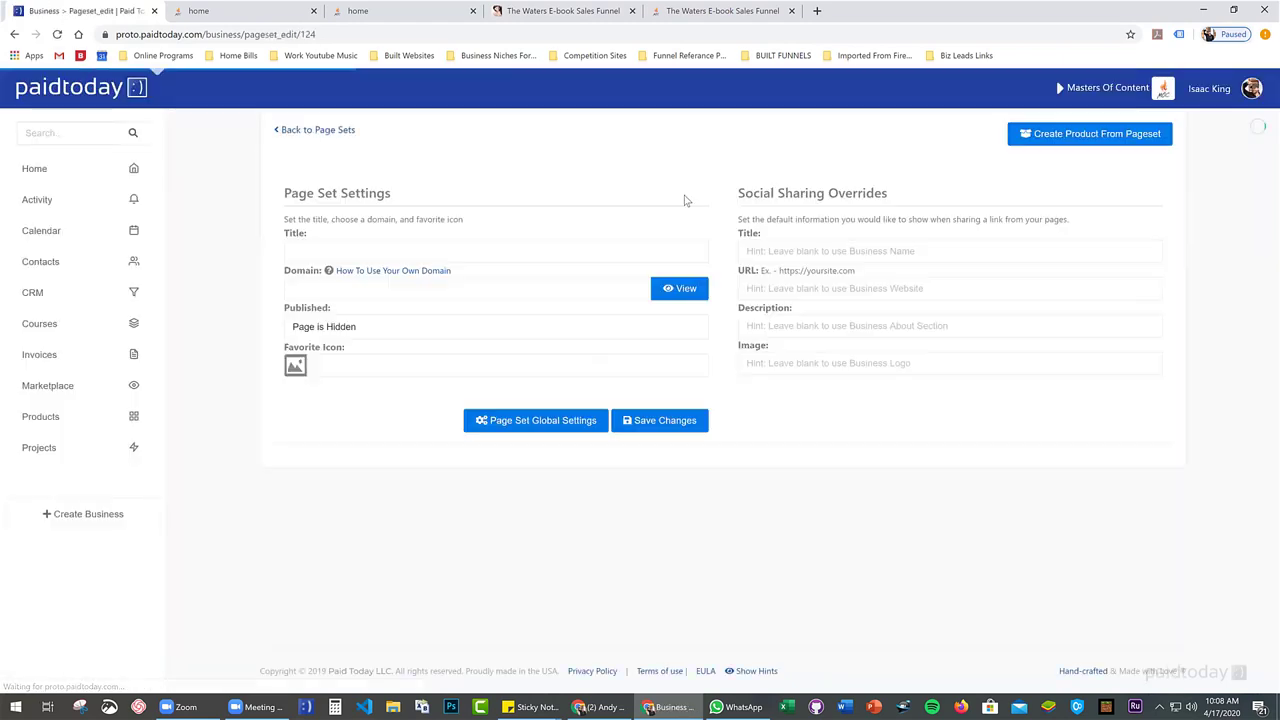
scroll(564, 503, down, 3)
click(1068, 446)
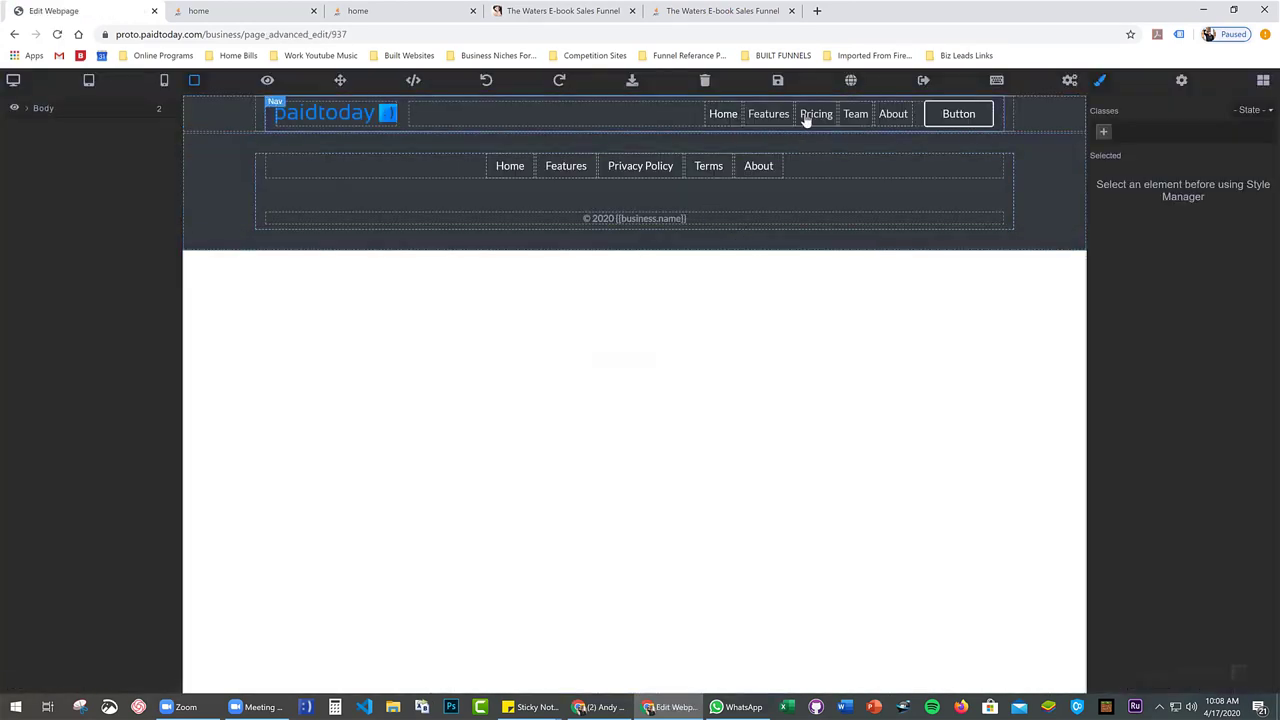
click(777, 80)
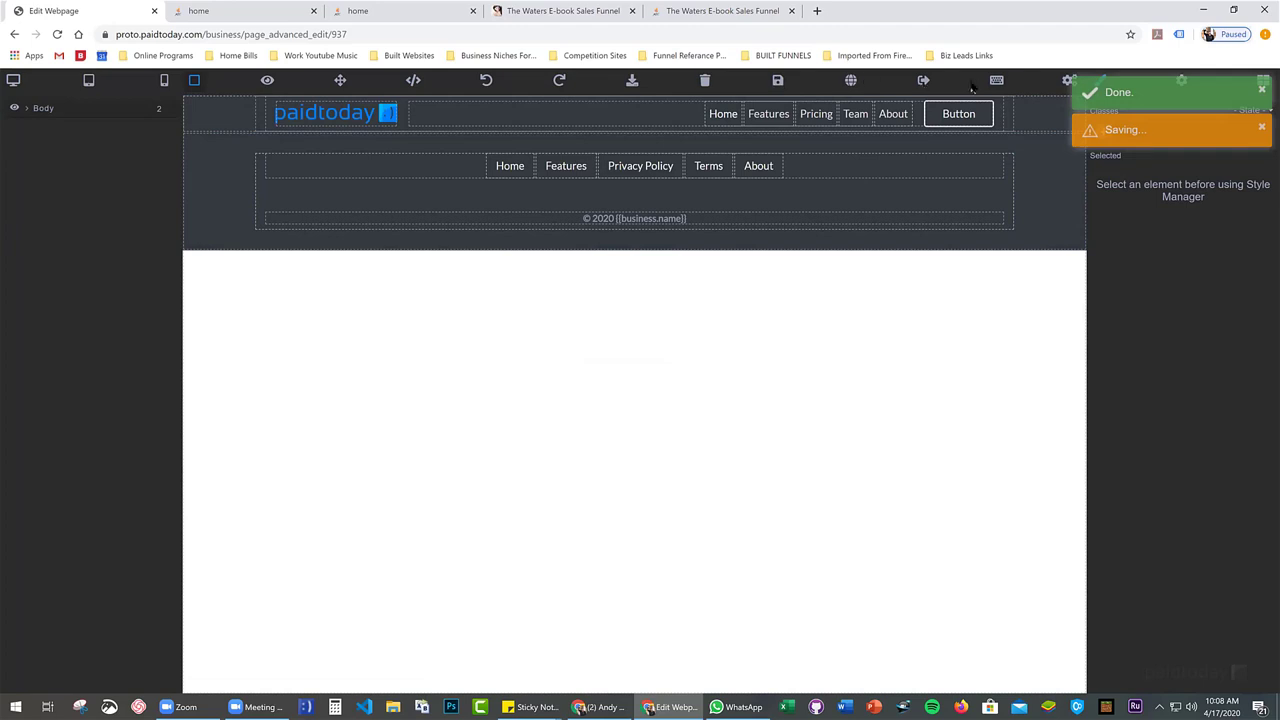
click(996, 84)
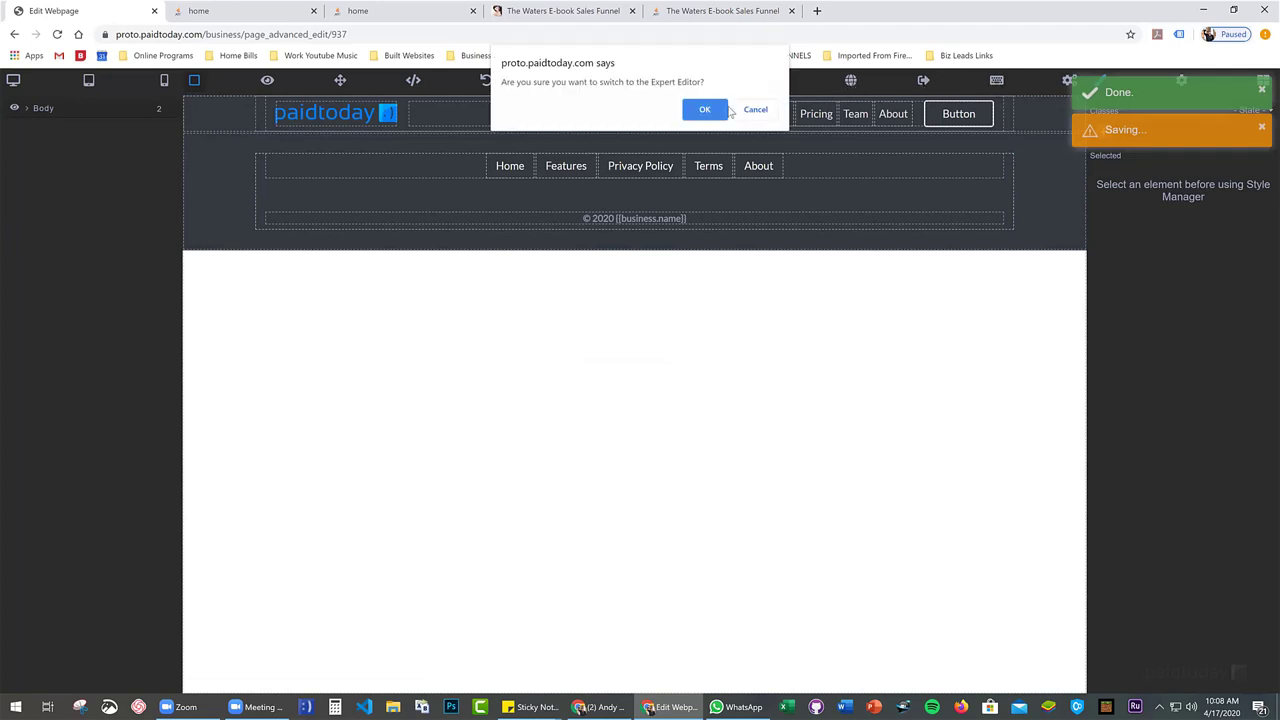
Confirm the Expert Editor switch, leave the visual editor and reload so the code appears
click(712, 115)
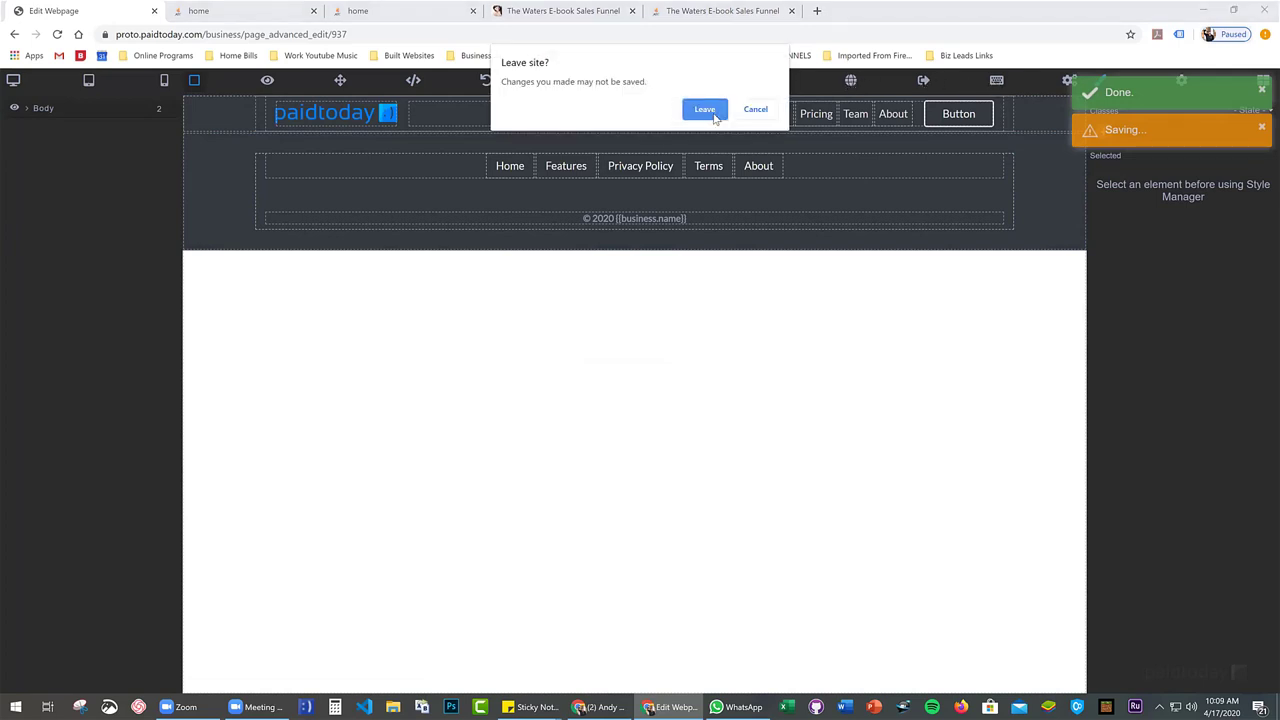
click(706, 110)
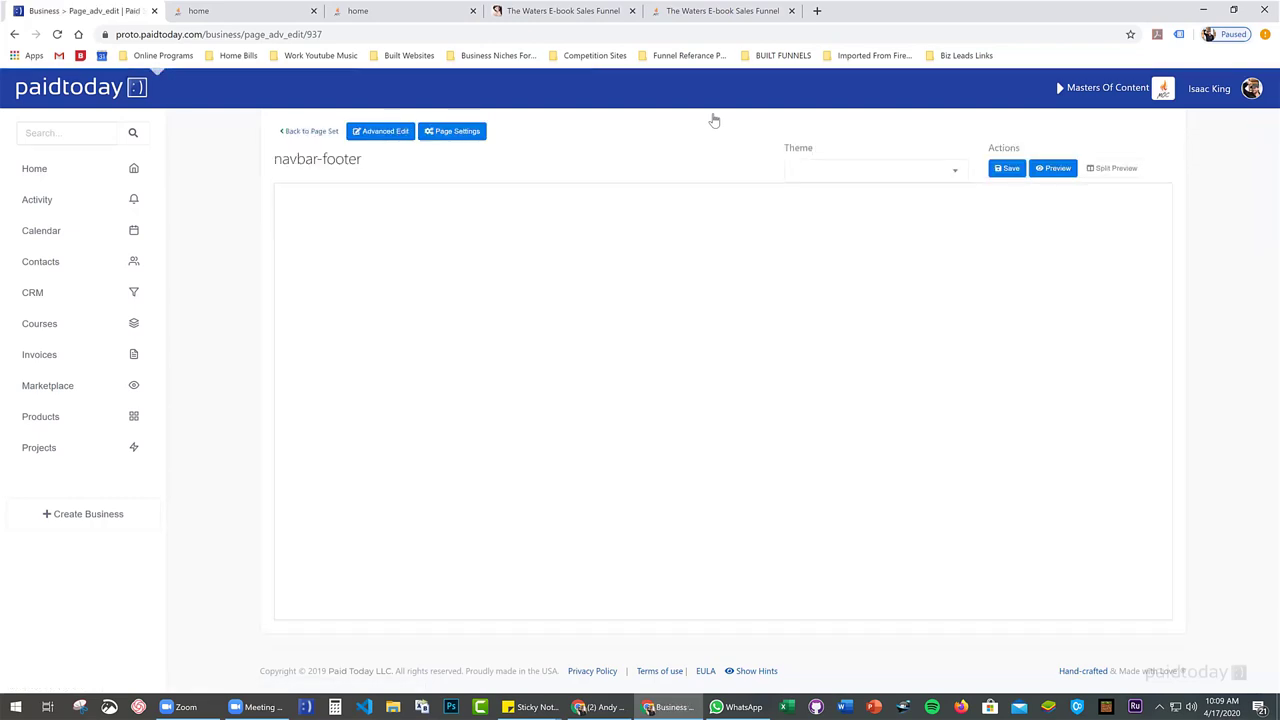
right_click(531, 299)
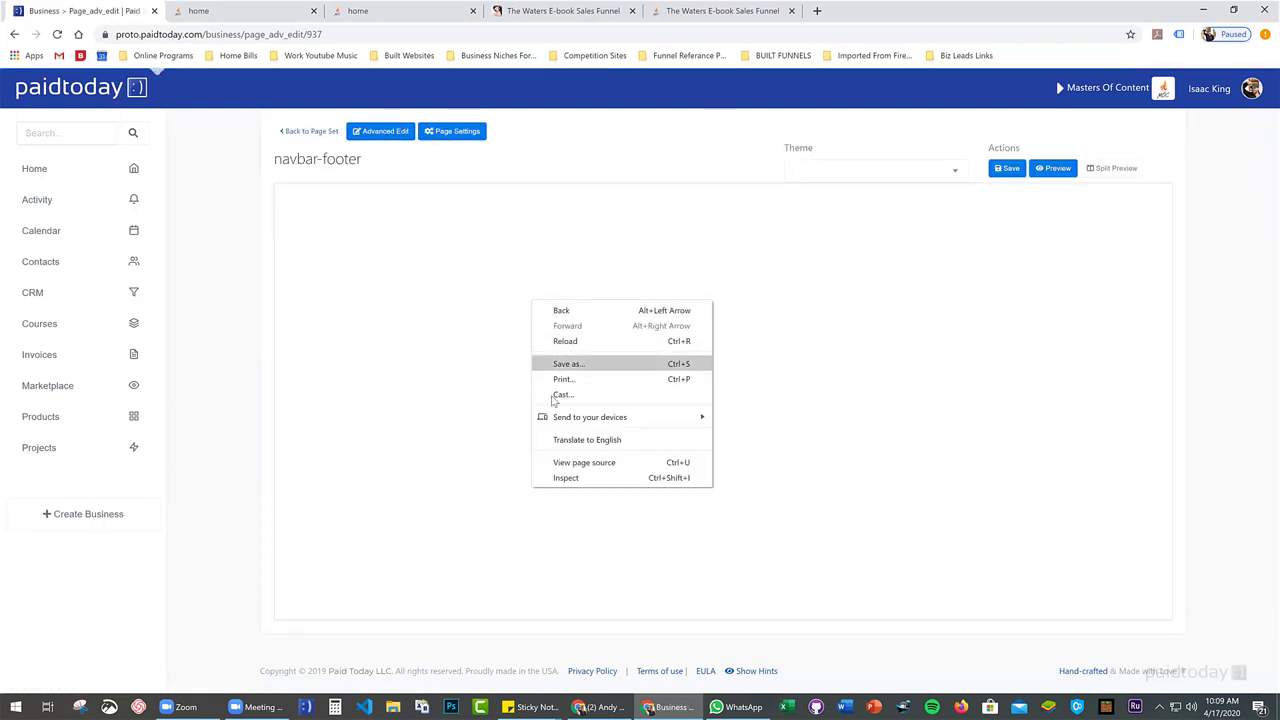
key(ctrl+r)
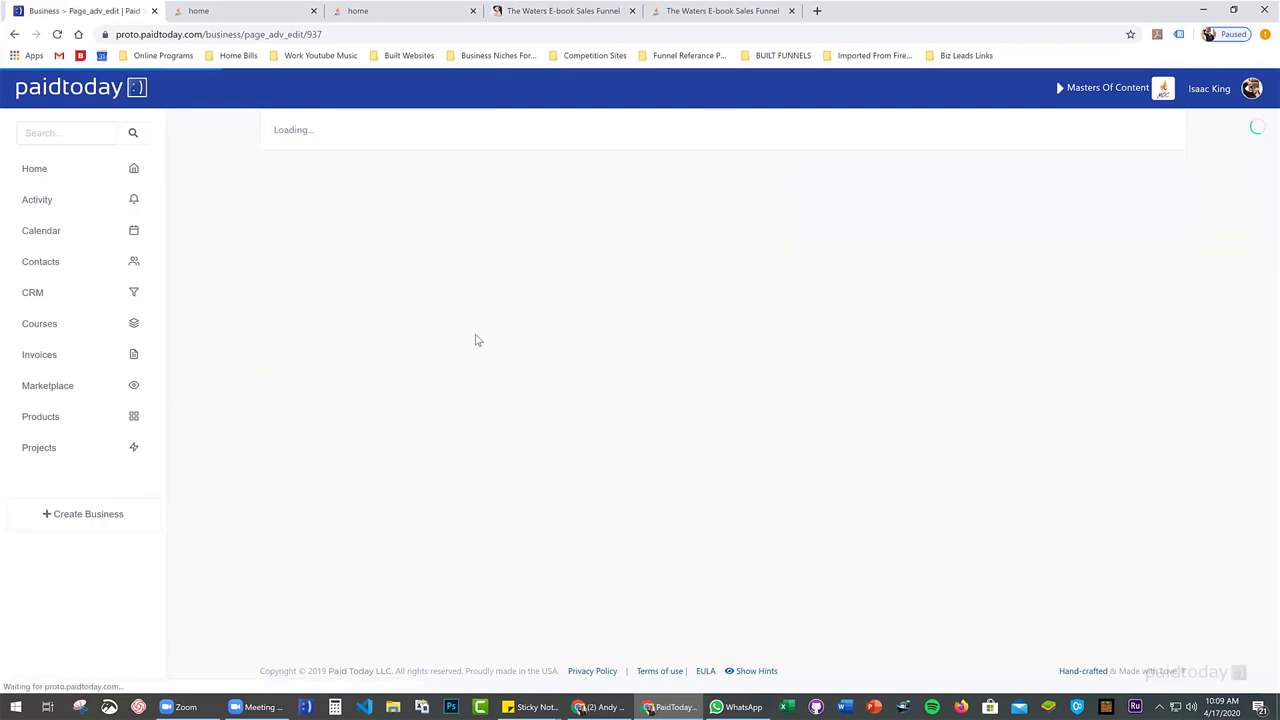
Format the code into indented HTML and jump to the opening header tag
right_click(438, 252)
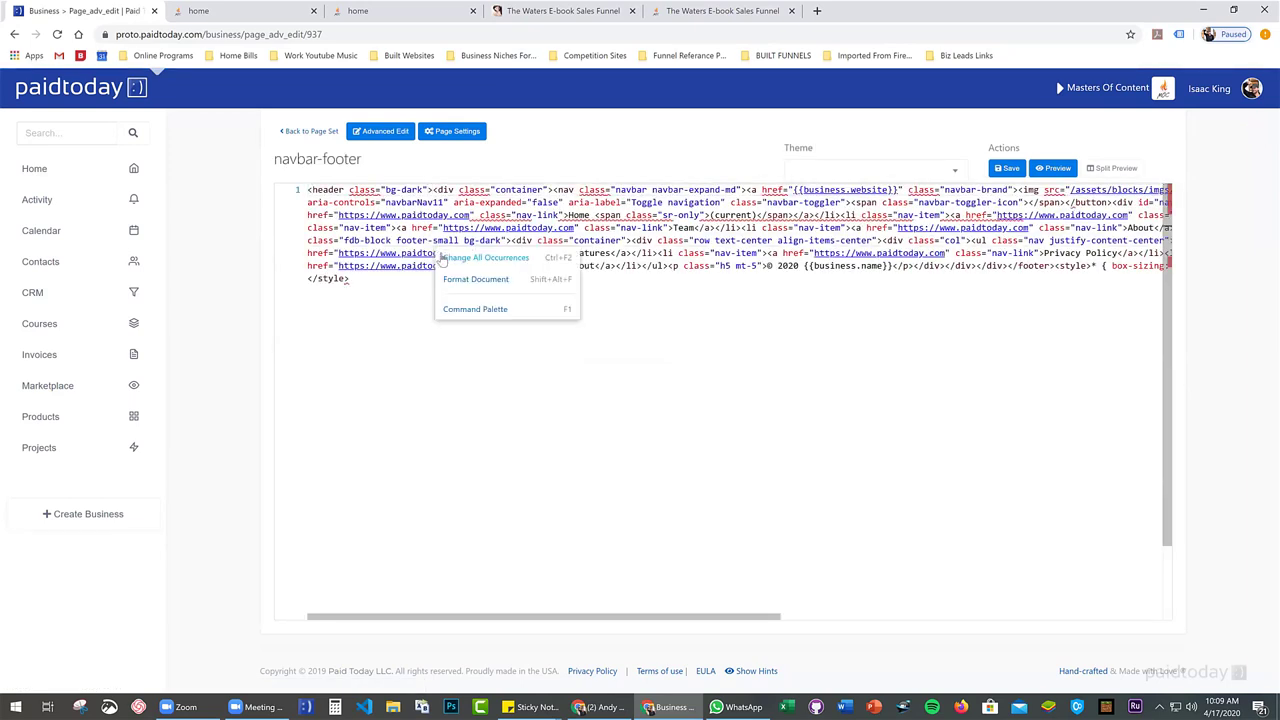
click(468, 280)
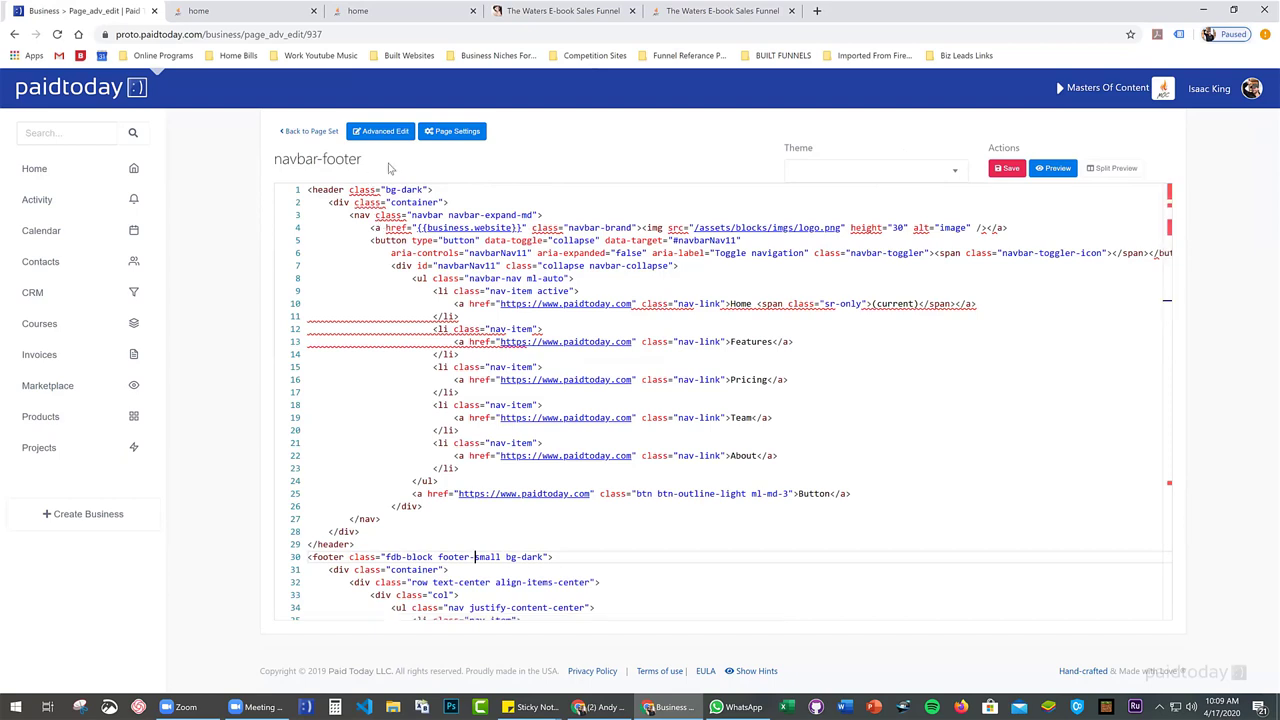
click(326, 190)
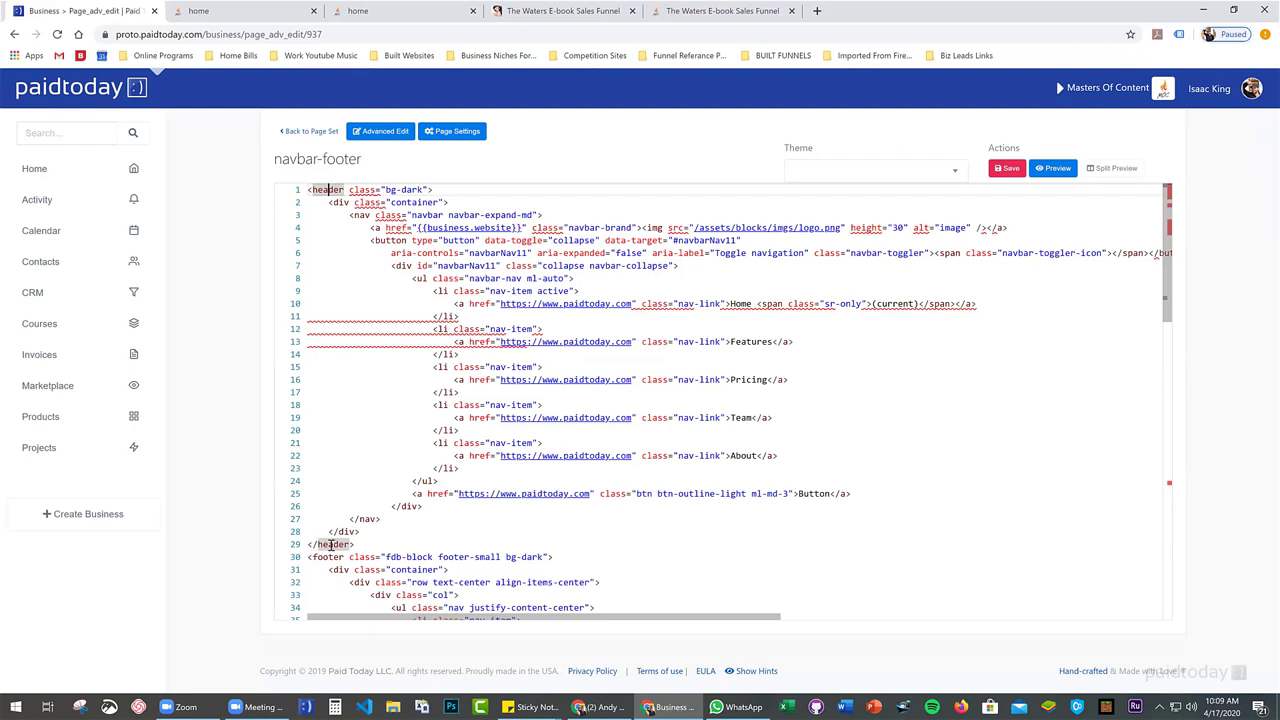
Insert a __CONTENT__ line after the closing </header> tag and save the template code
click(357, 544)
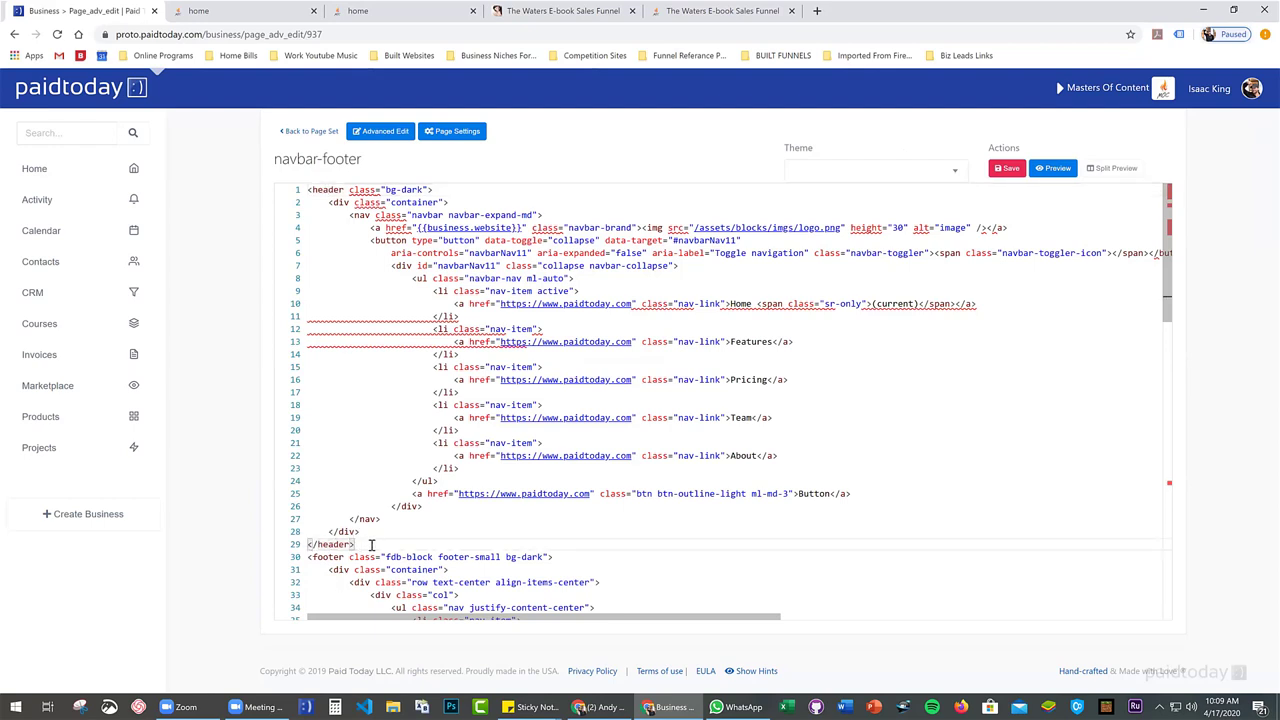
key(Return)
key(Return)
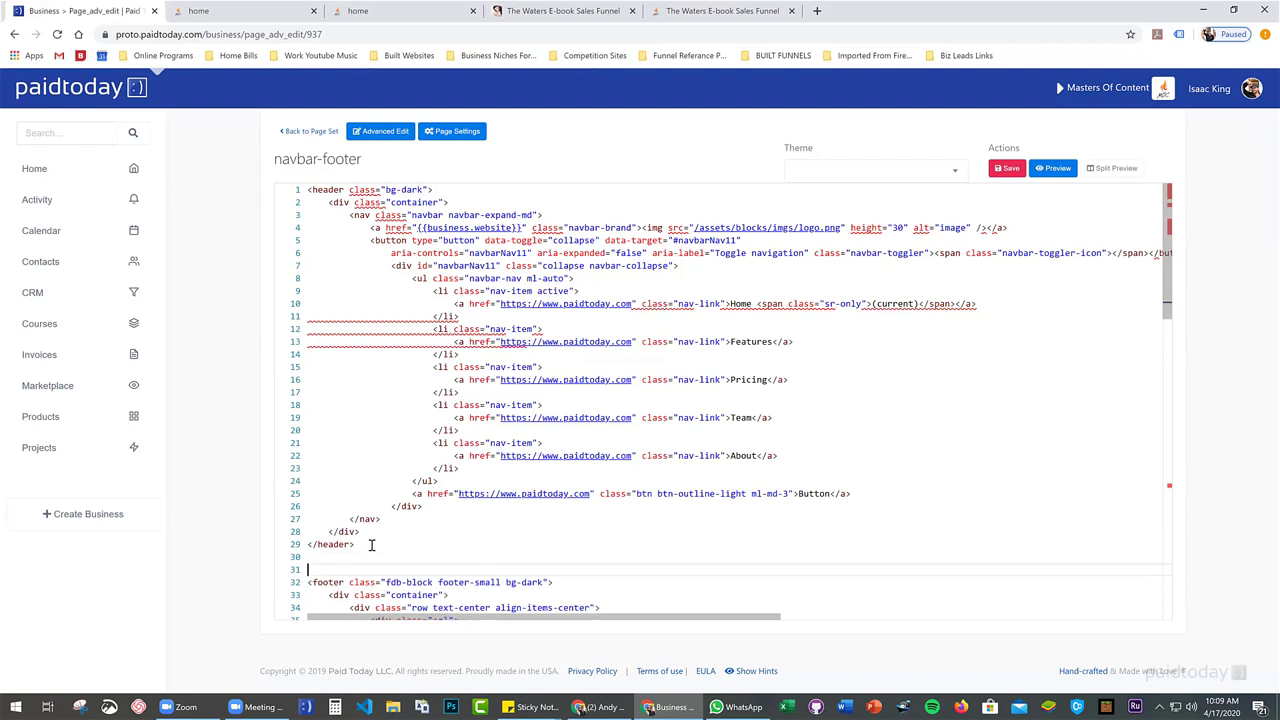
key(Up)
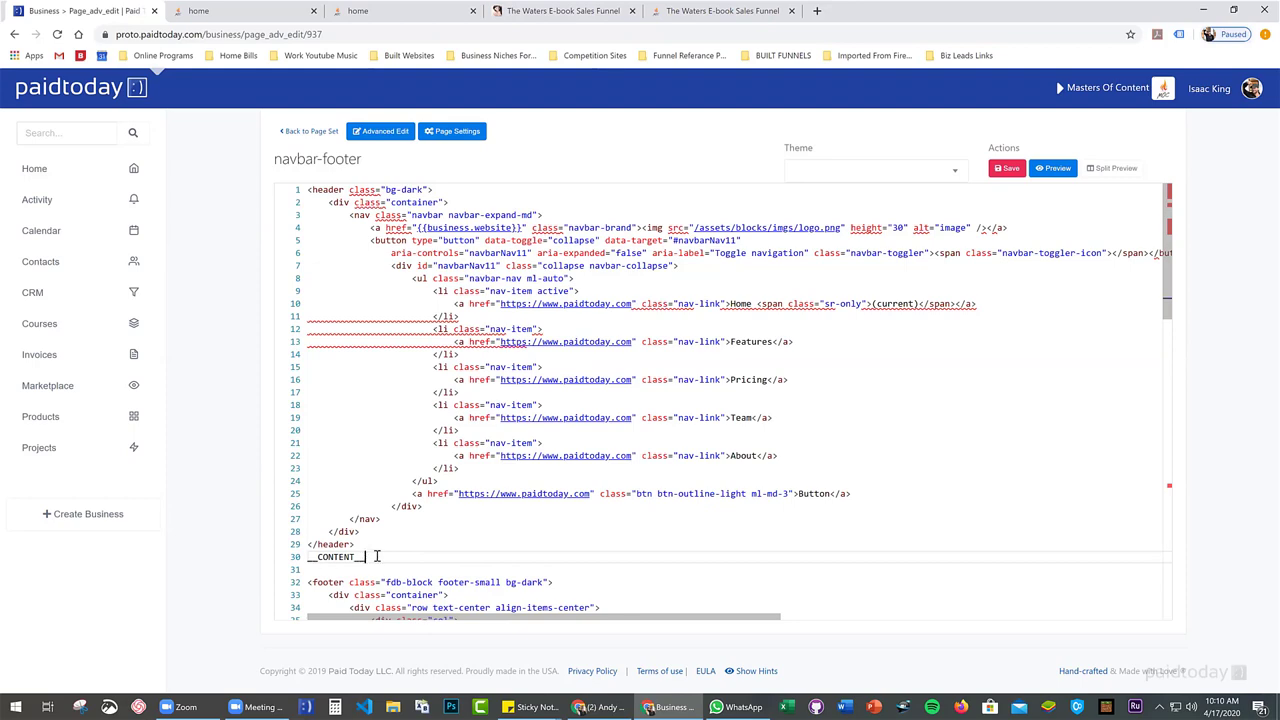
click(369, 549)
key(Return)
scroll(369, 551, down, 3)
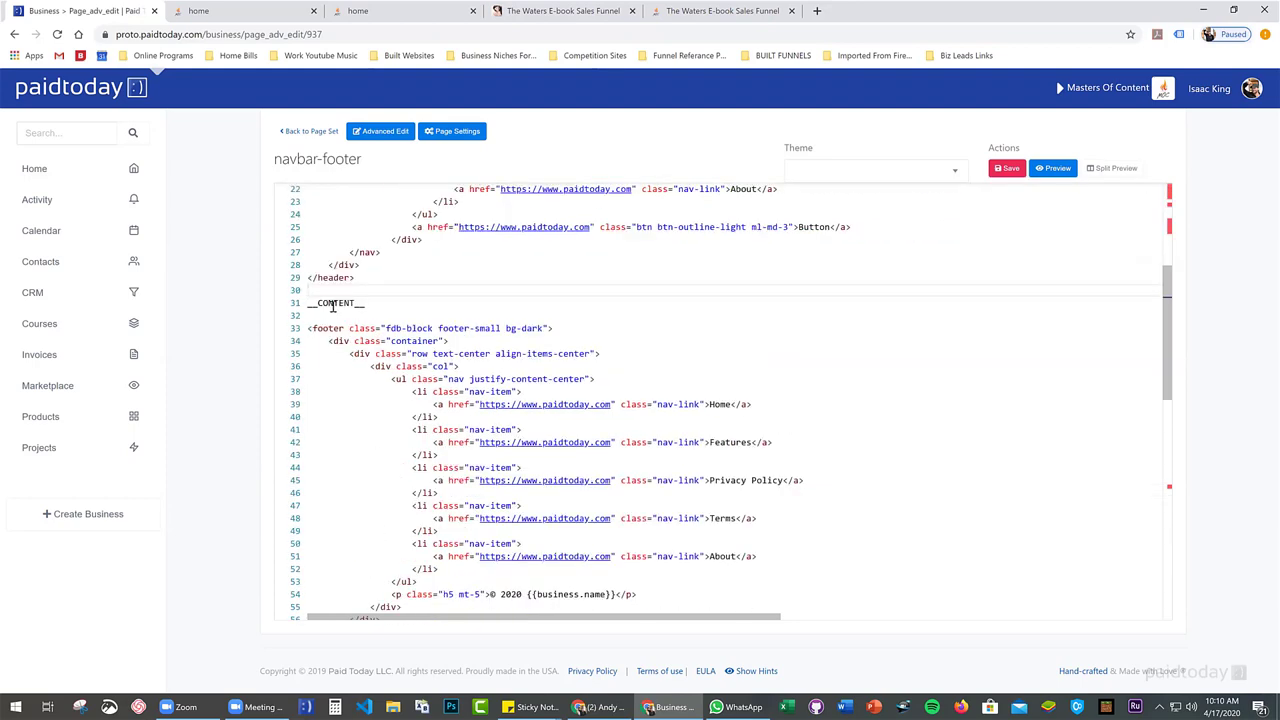
click(1010, 169)
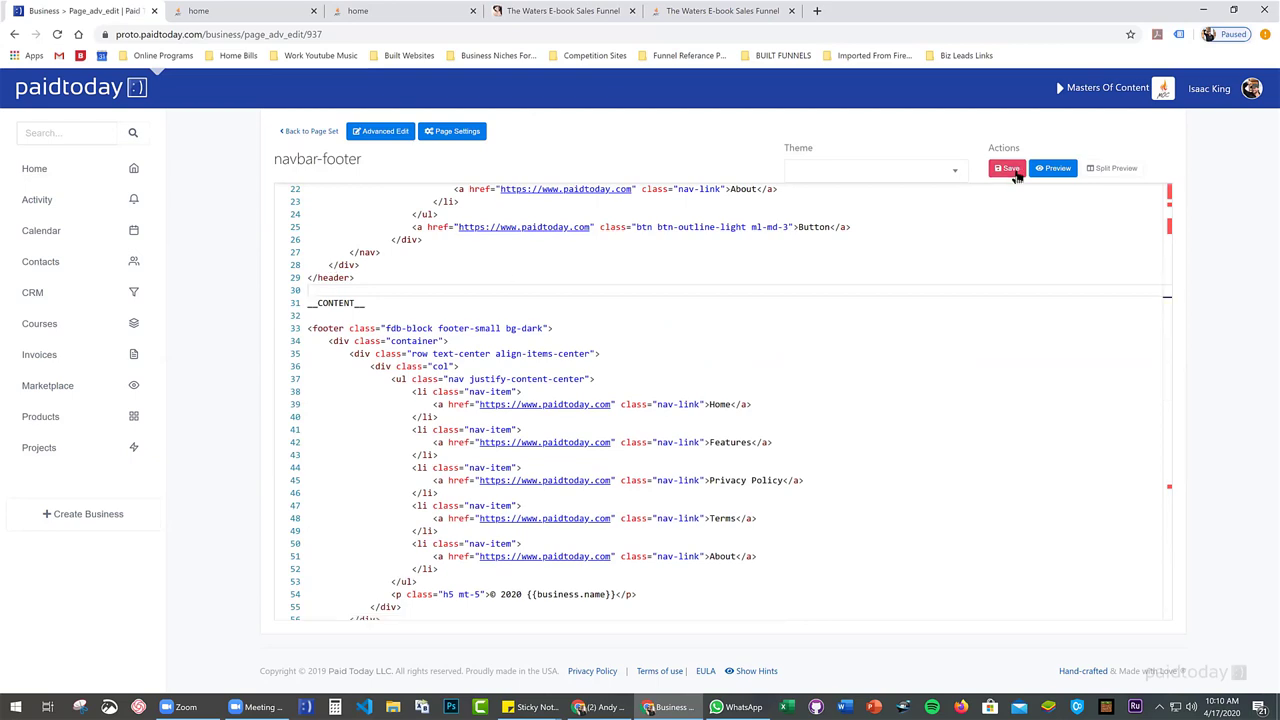
In the home page's settings, choose navbar-footer as its template
click(309, 132)
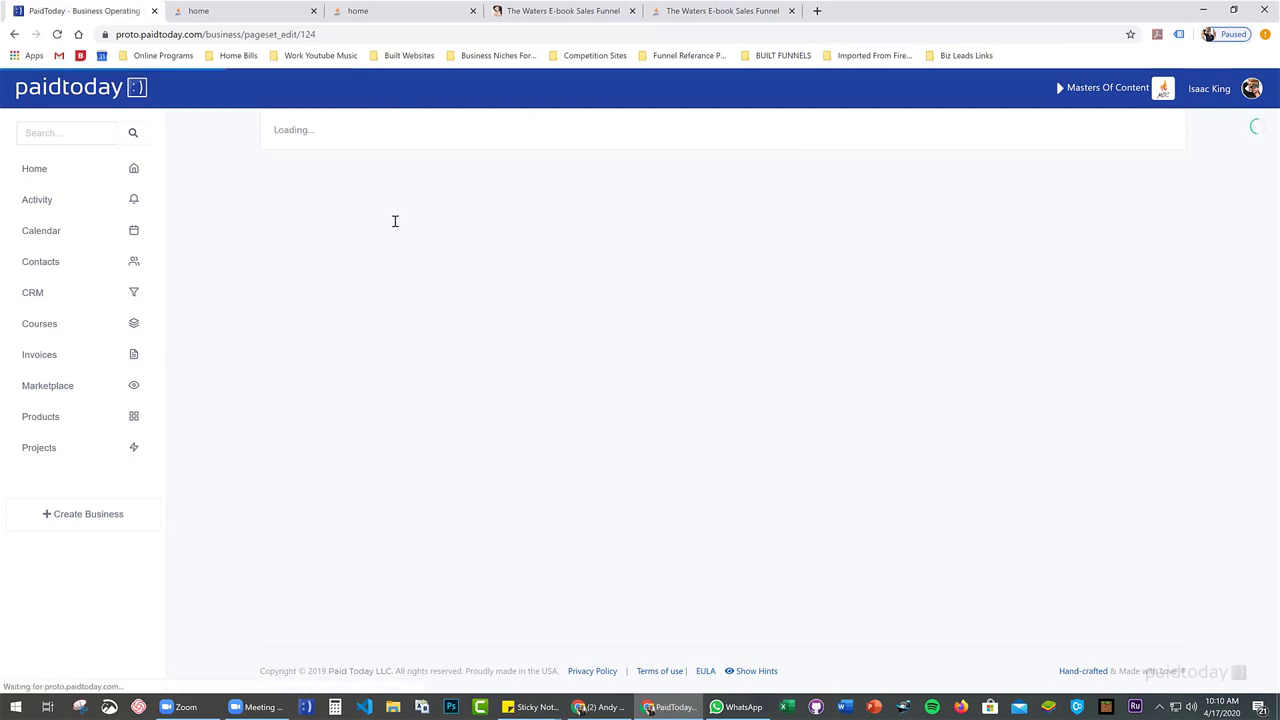
scroll(465, 289, down, 3)
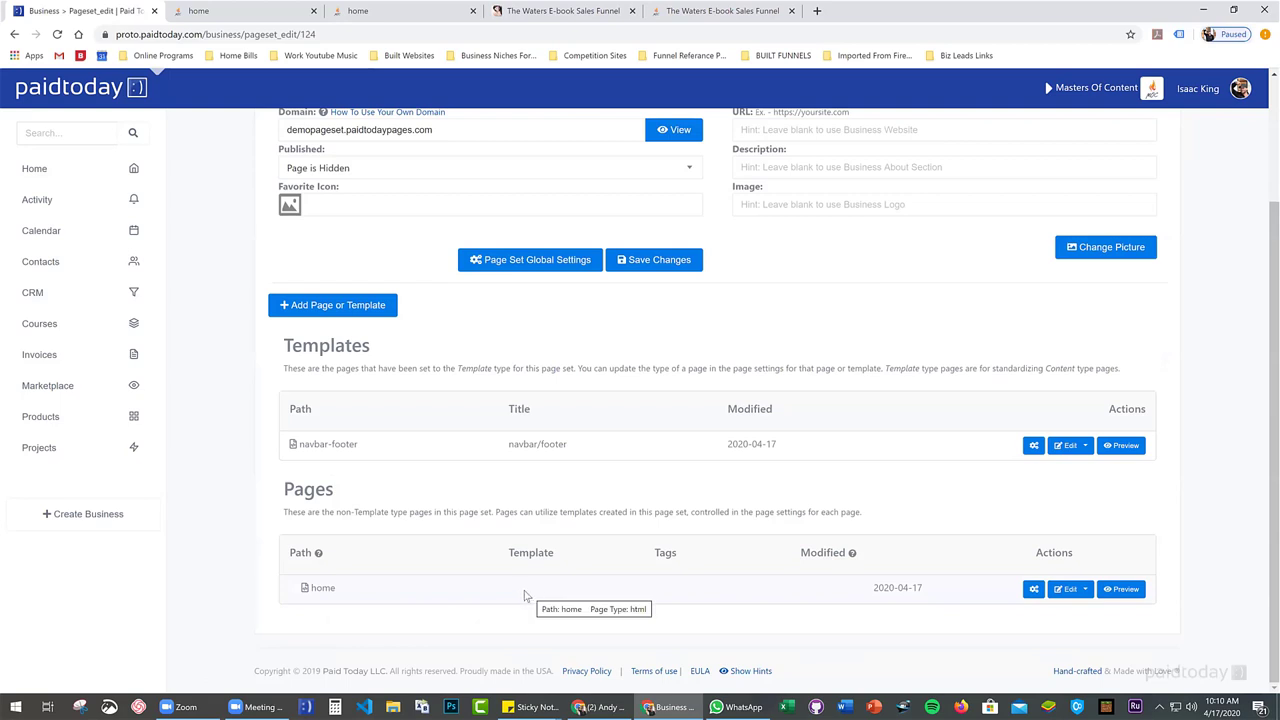
click(1033, 590)
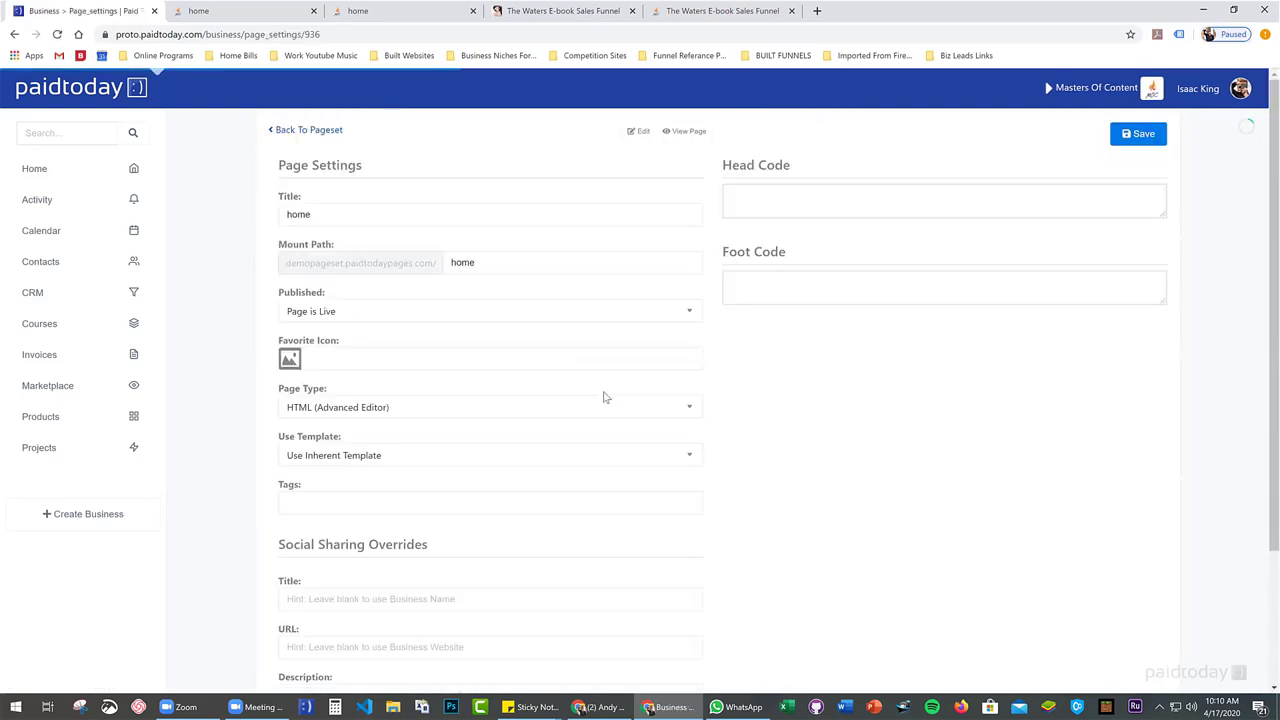
click(412, 414)
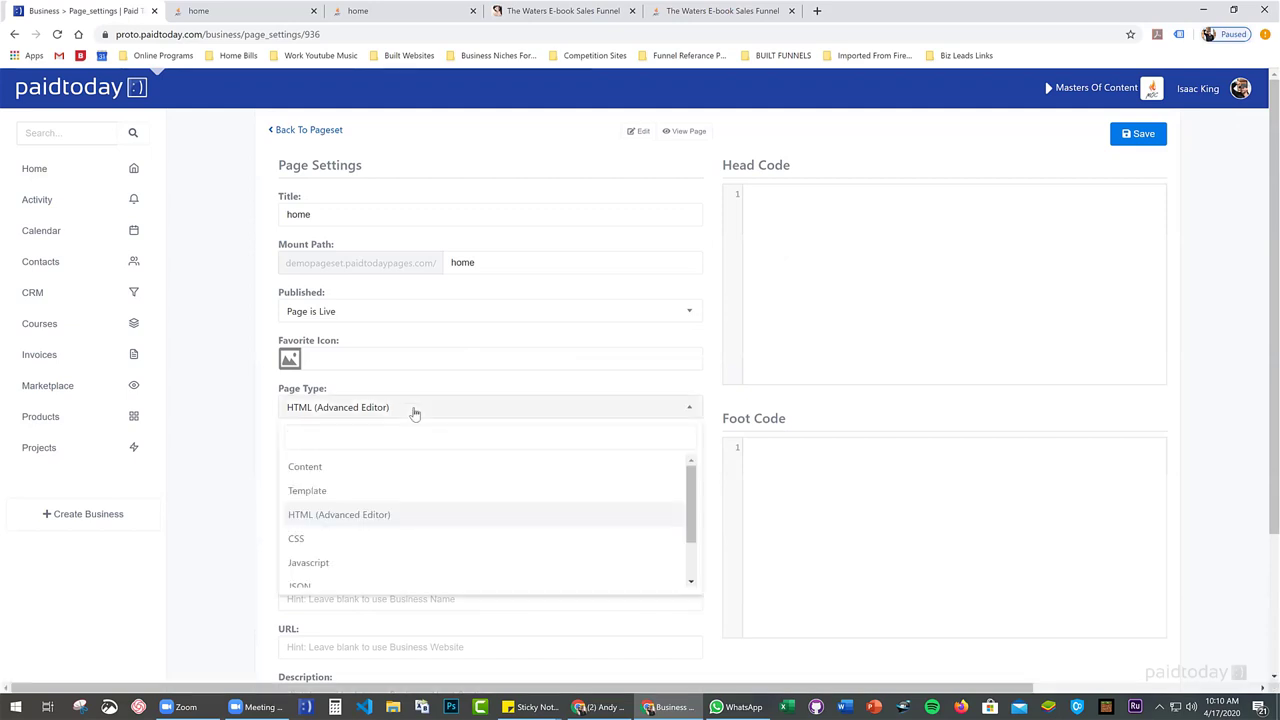
click(415, 413)
click(395, 462)
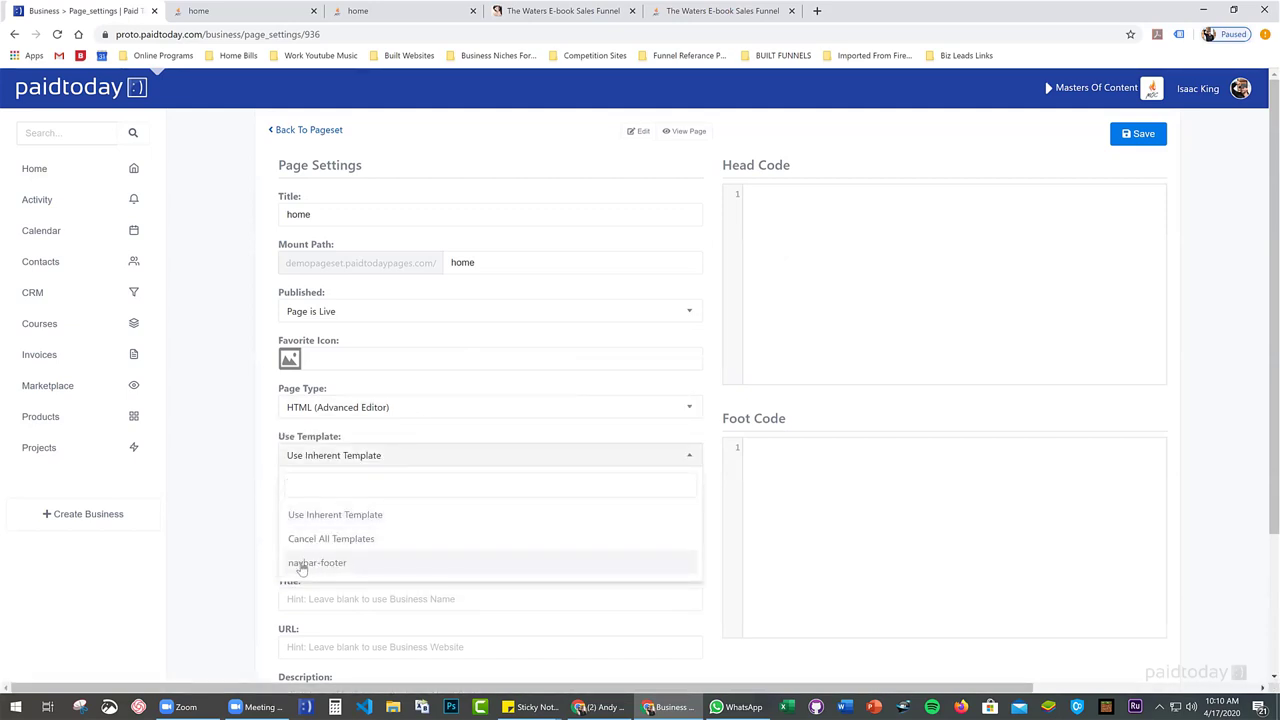
click(320, 568)
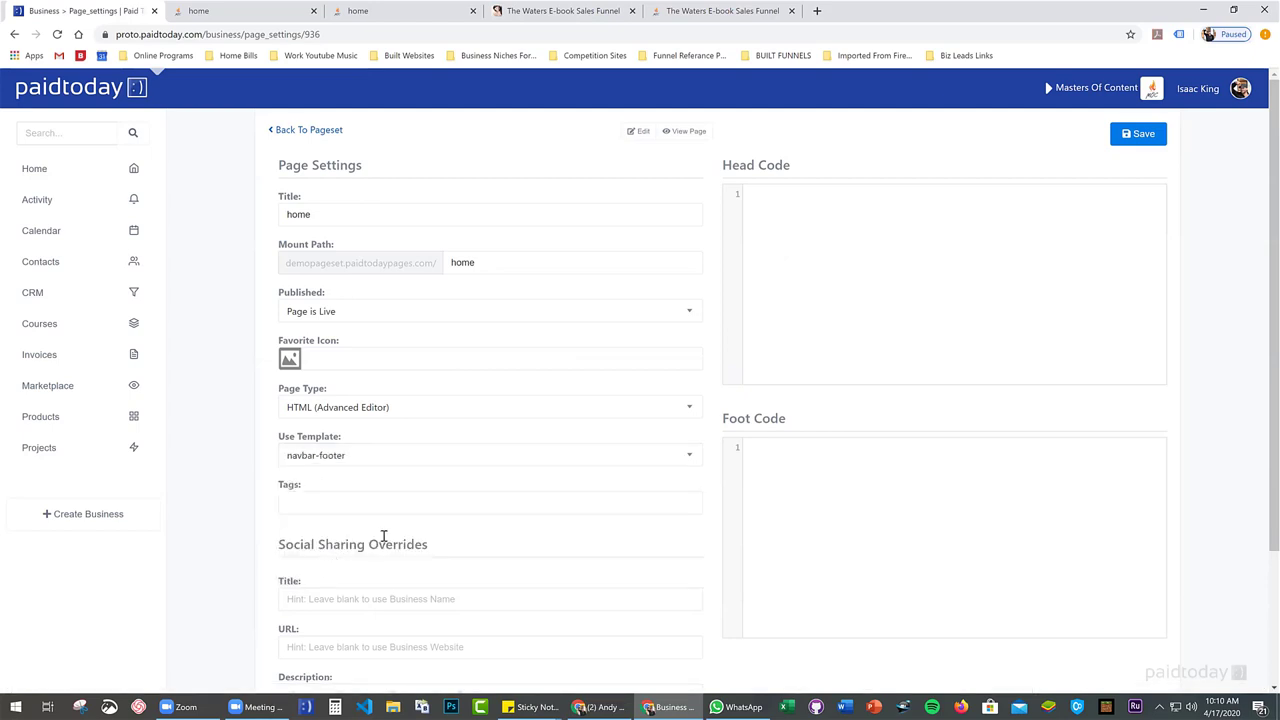
Save the home page settings and return to the Demo Pageset overview
scroll(449, 506, down, 2)
click(311, 604)
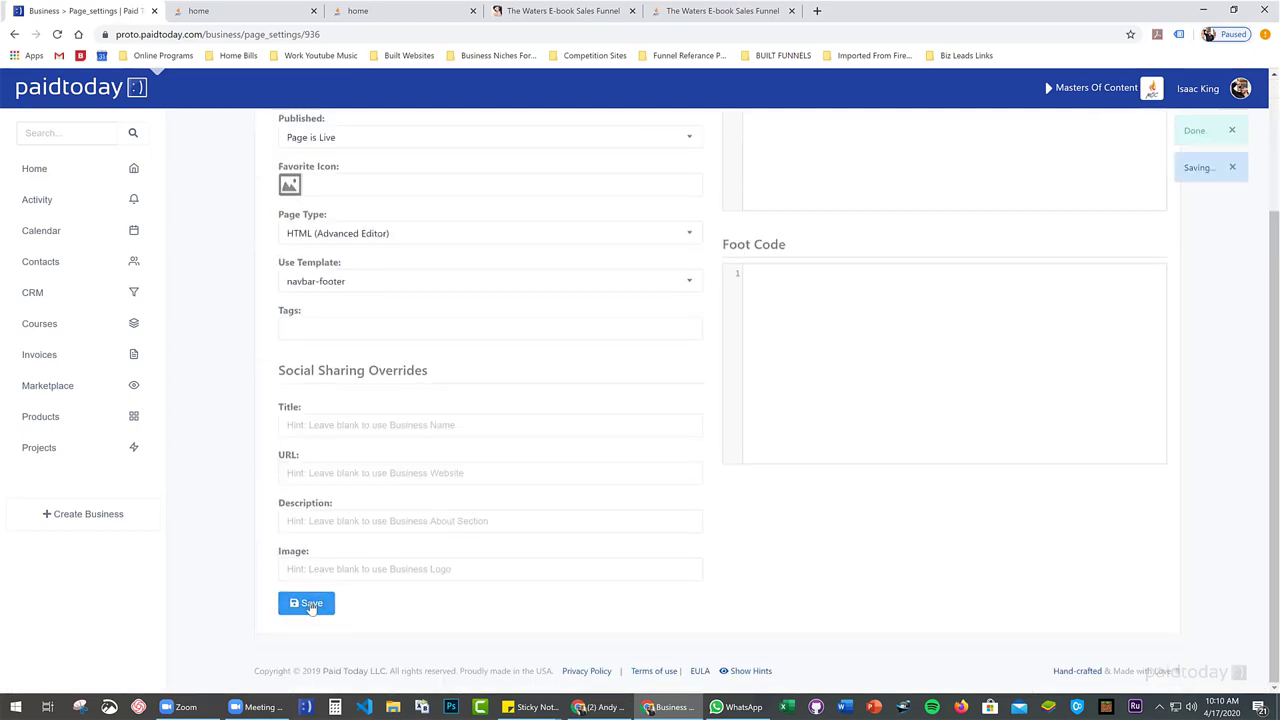
scroll(543, 542, up, 2)
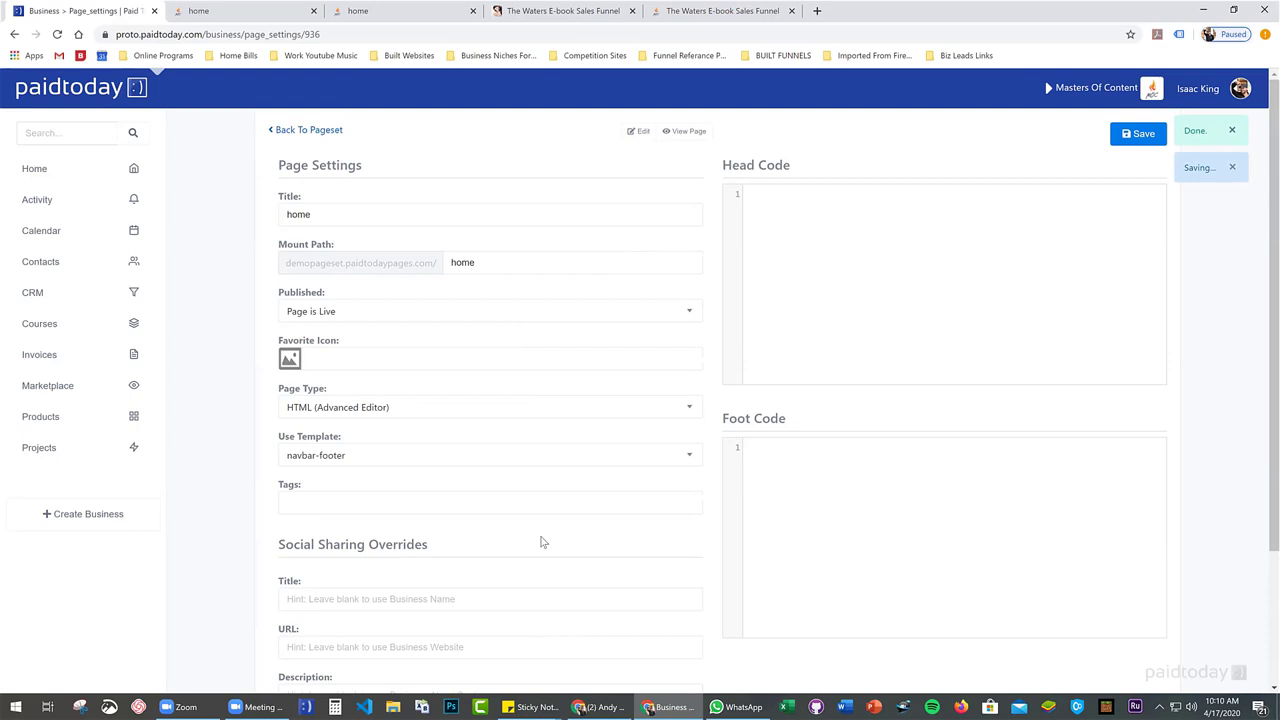
click(316, 137)
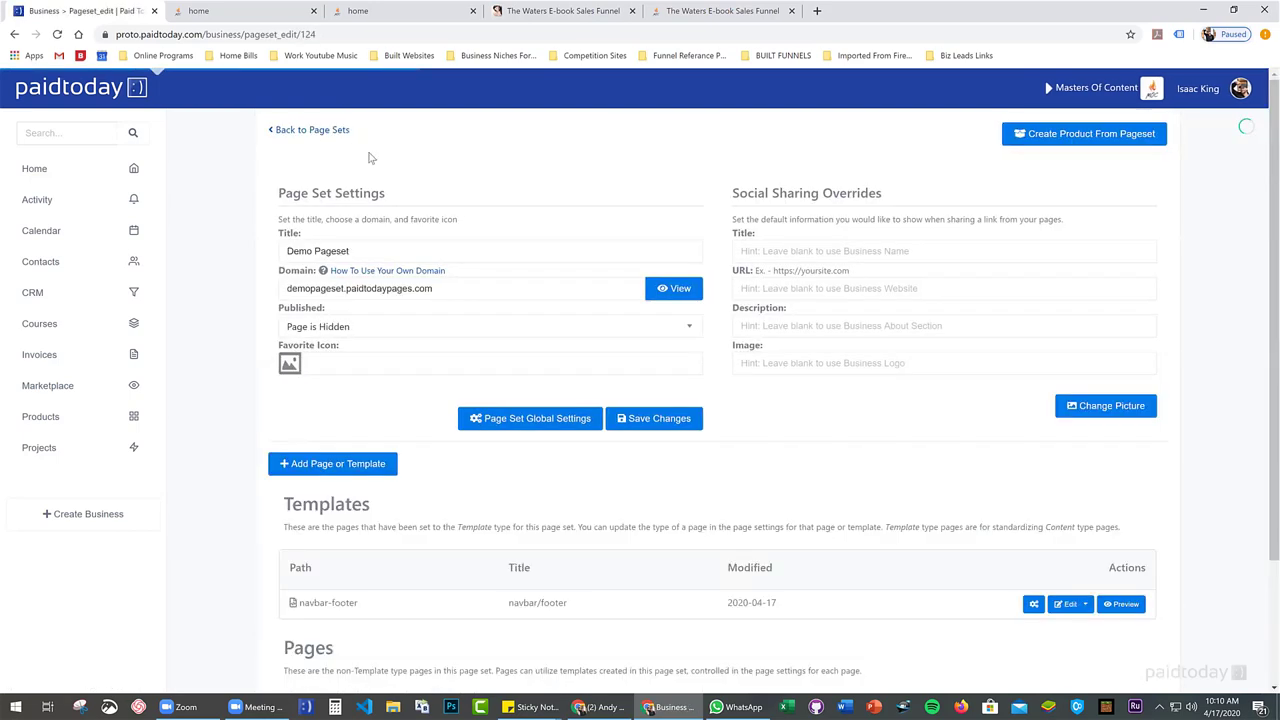
scroll(491, 182, down, 3)
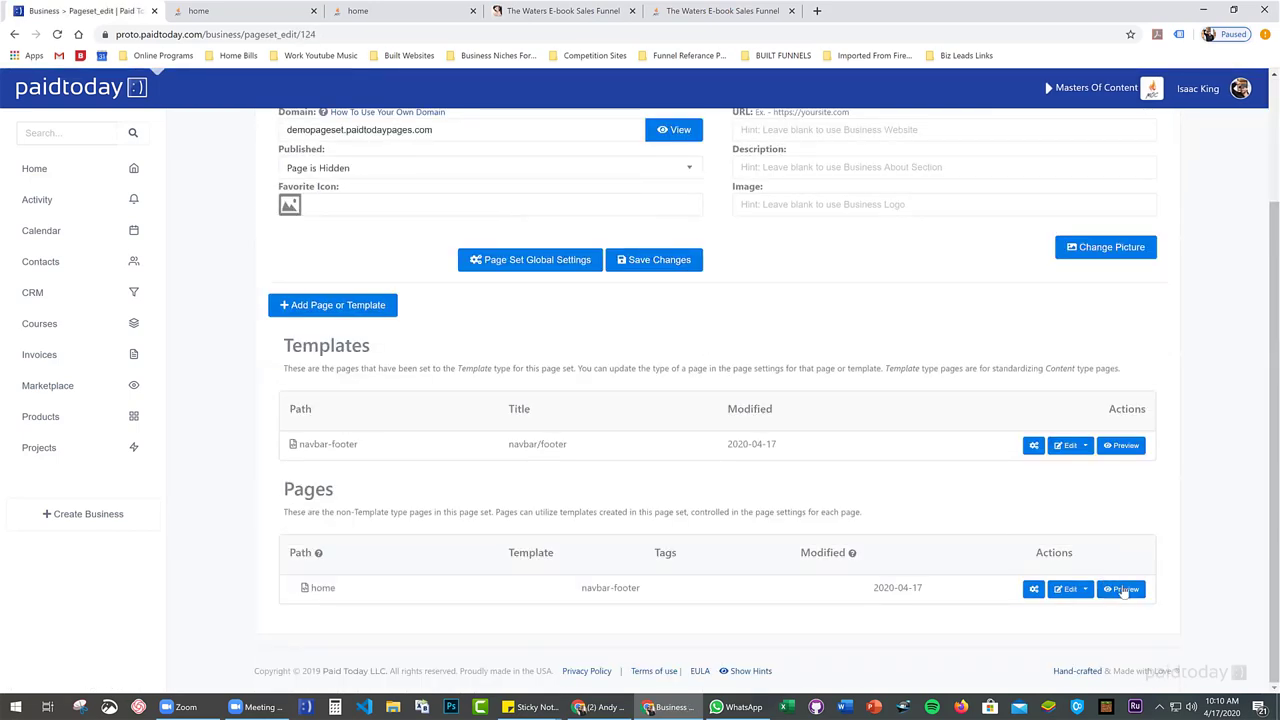
Preview the live home page in a new tab, scroll through it, then return to the dashboard
click(1126, 589)
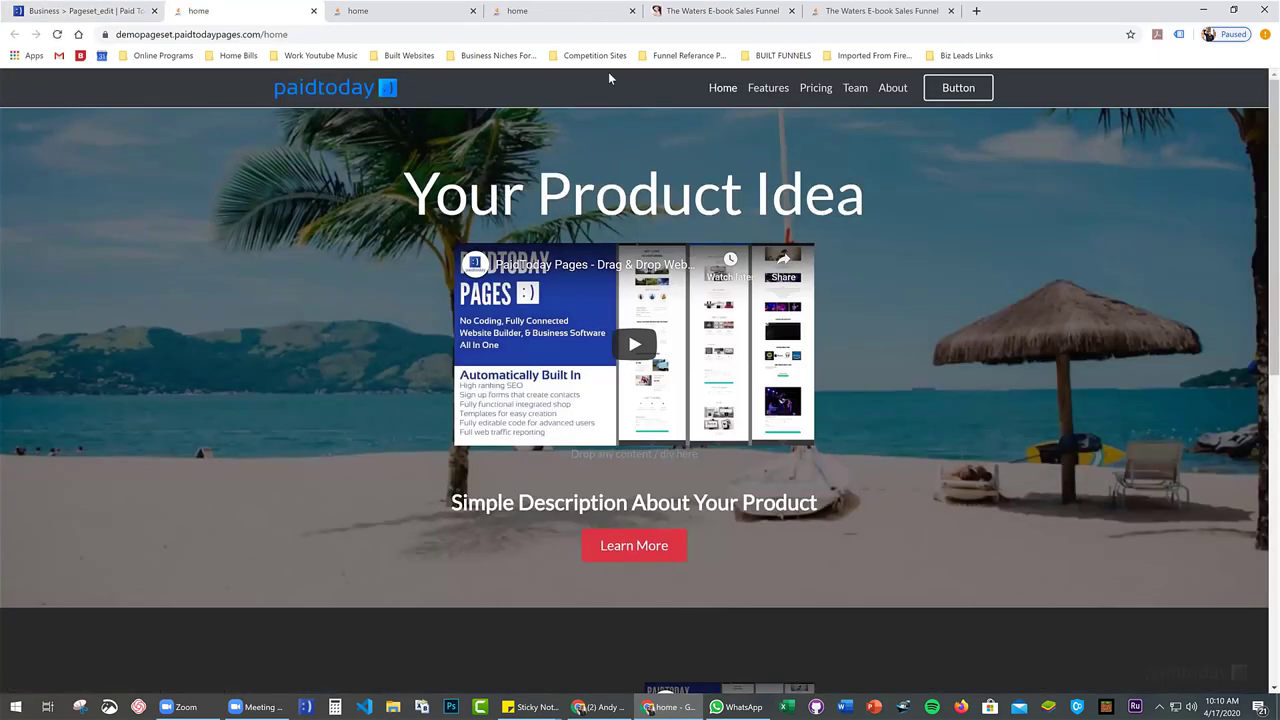
scroll(193, 549, down, 6)
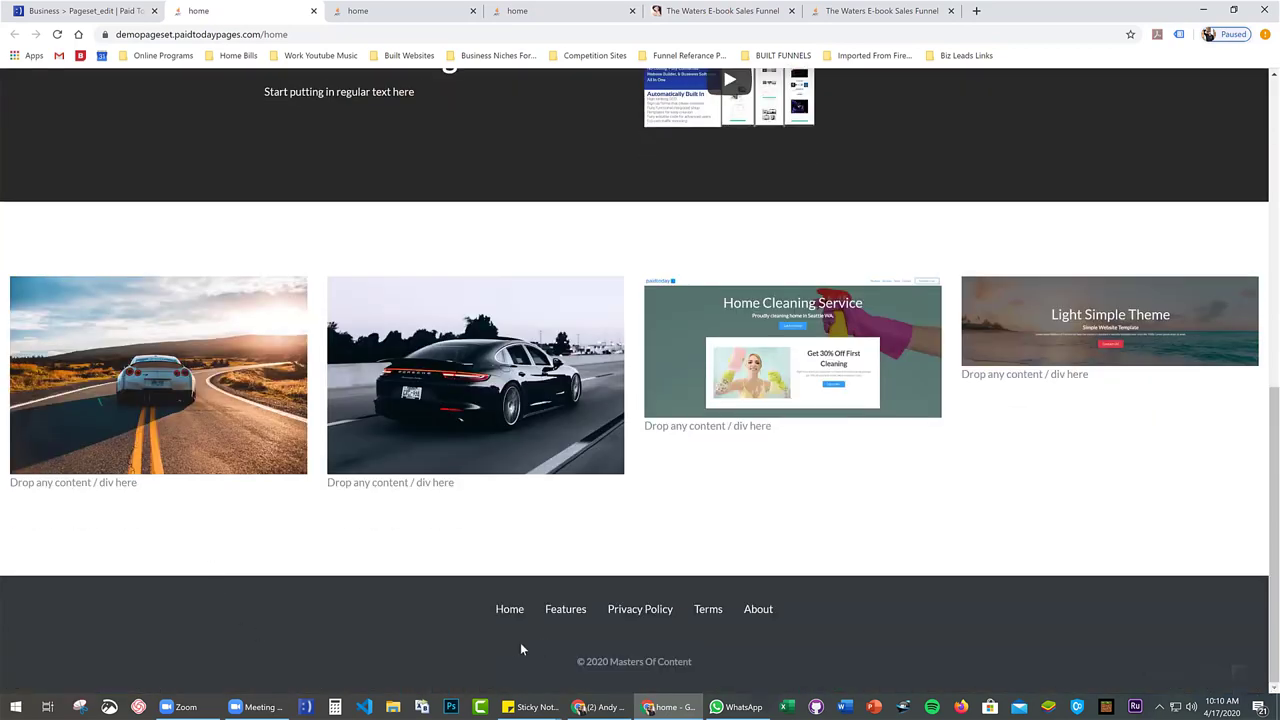
scroll(487, 582, up, 6)
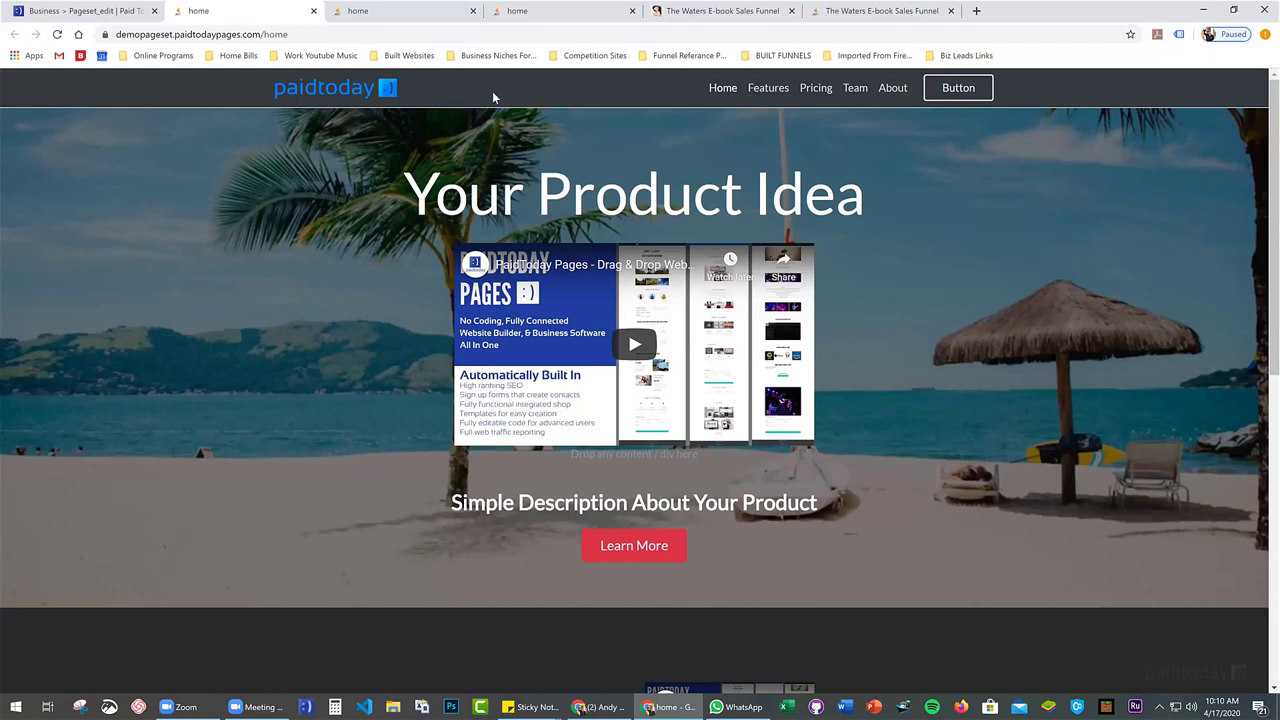
scroll(425, 375, down, 7)
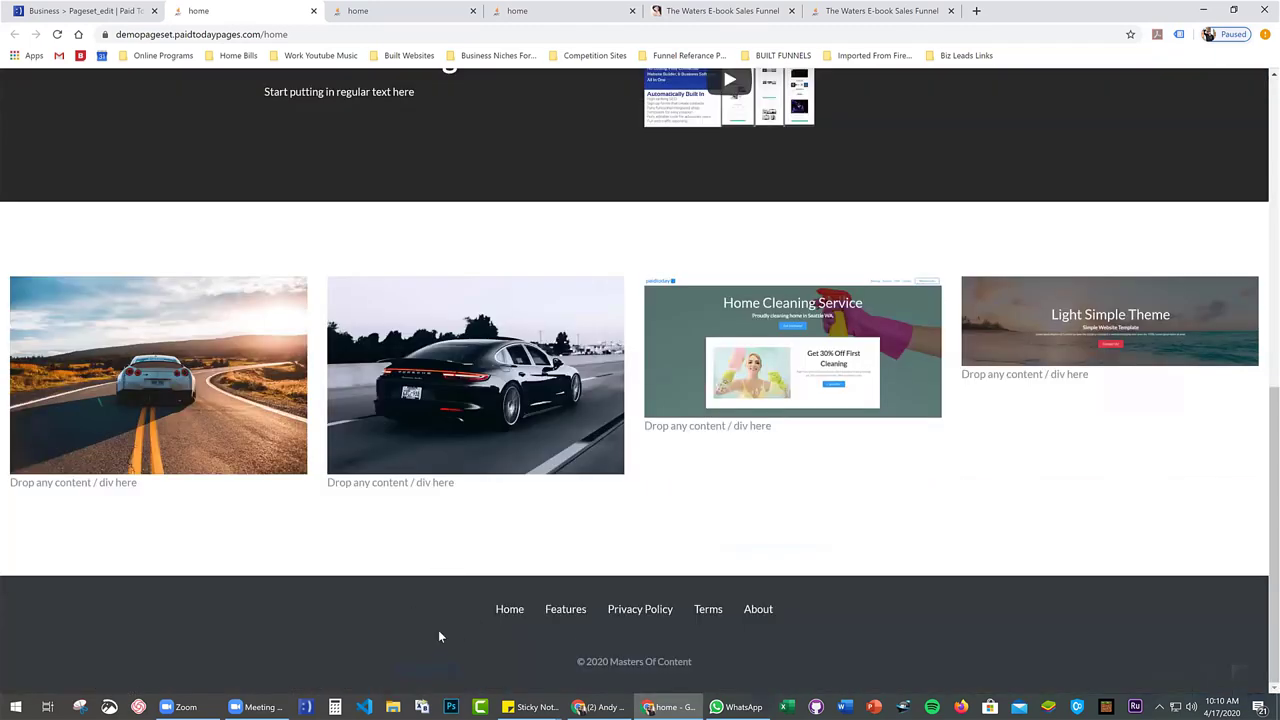
scroll(437, 327, up, 8)
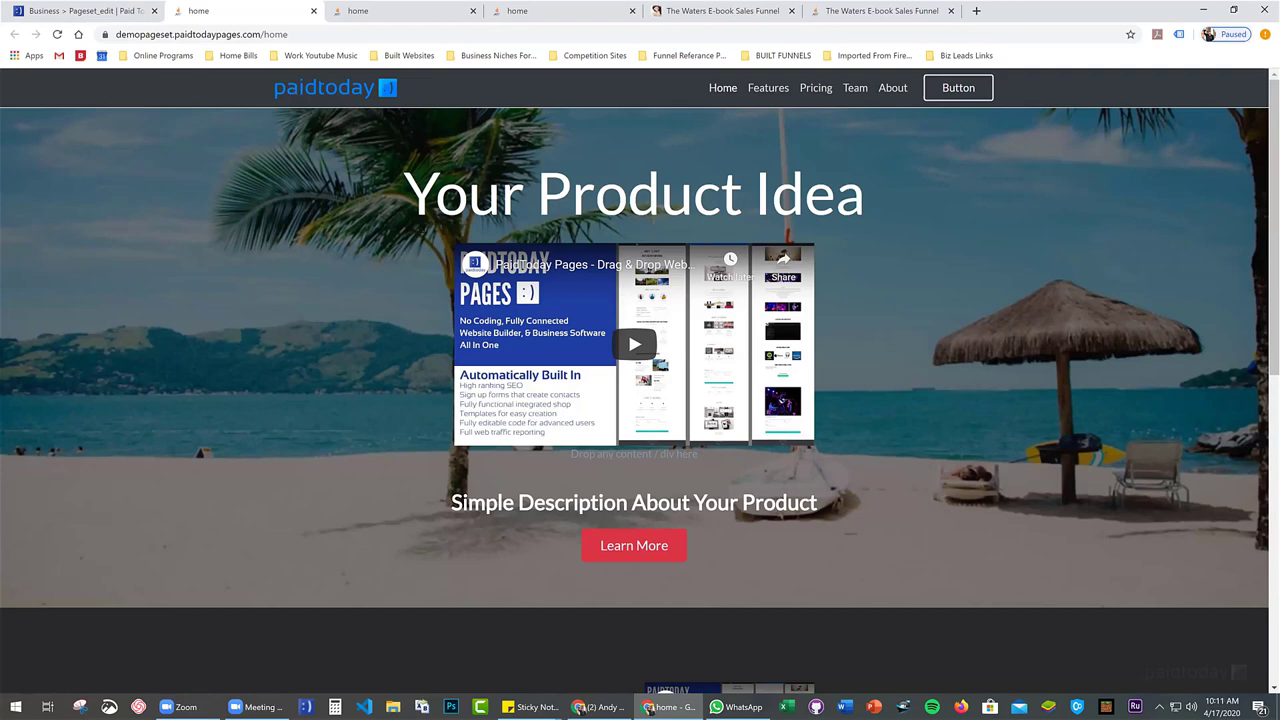
scroll(387, 255, down, 2)
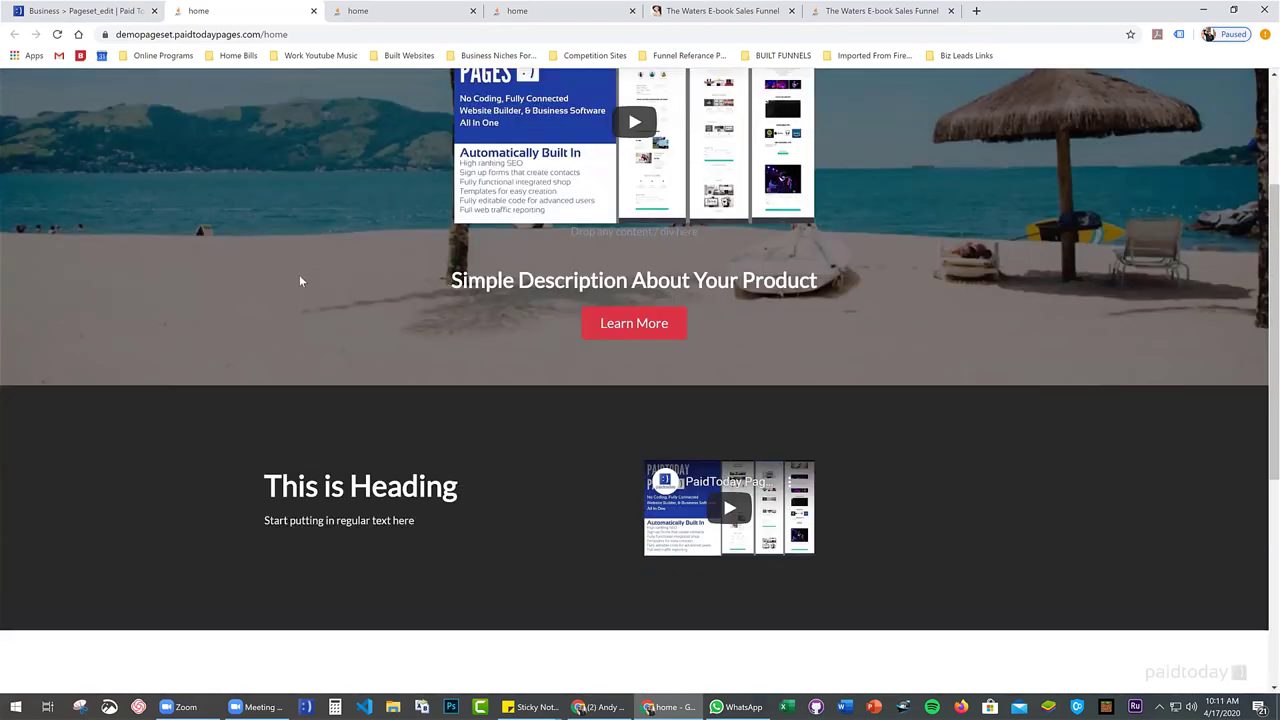
scroll(297, 300, down, 4)
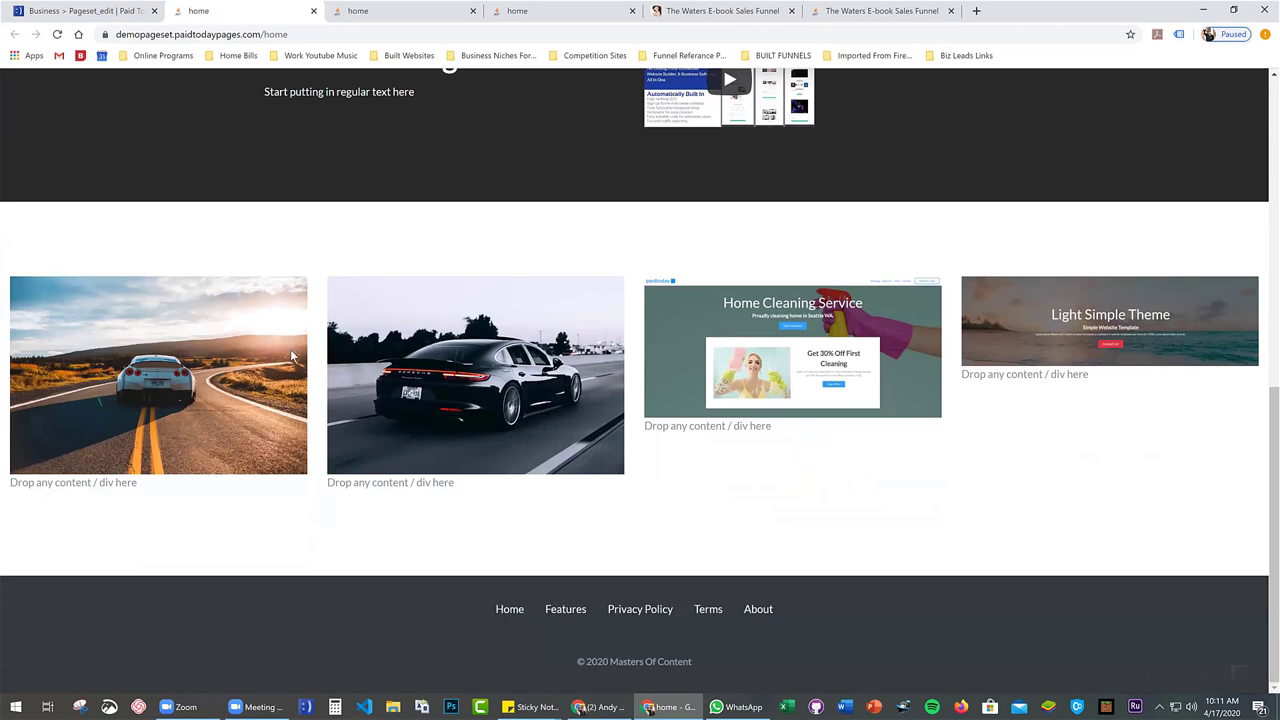
scroll(242, 300, up, 7)
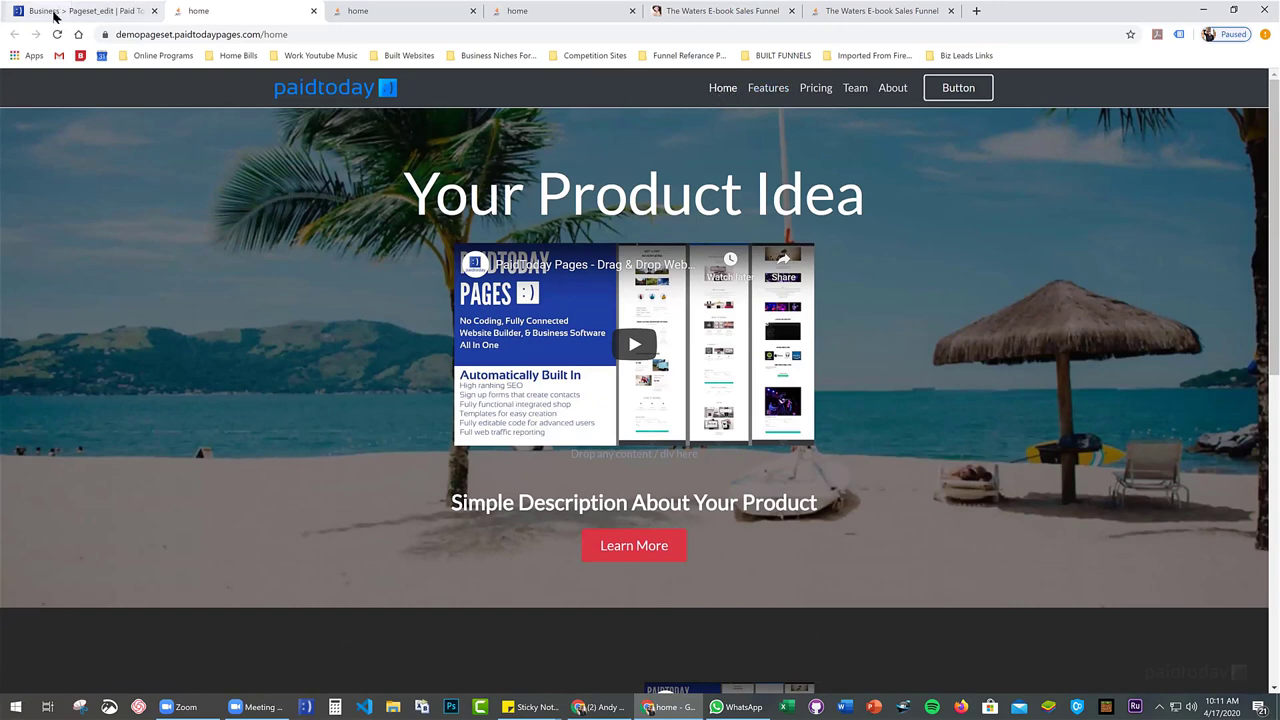
key(ctrl+shift+Tab)
scroll(468, 312, up, 1)
scroll(568, 527, down, 3)
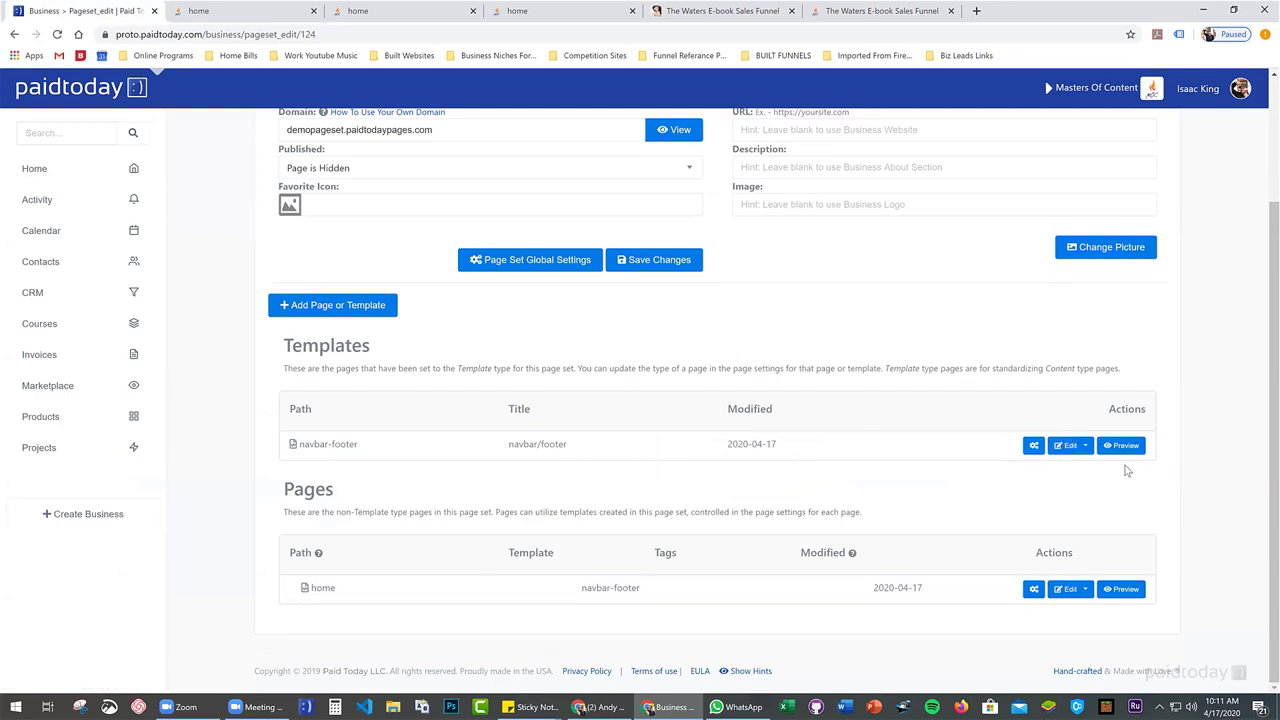
Open the navbar-footer template and change the Pricing link's Href to #pricing
click(1062, 446)
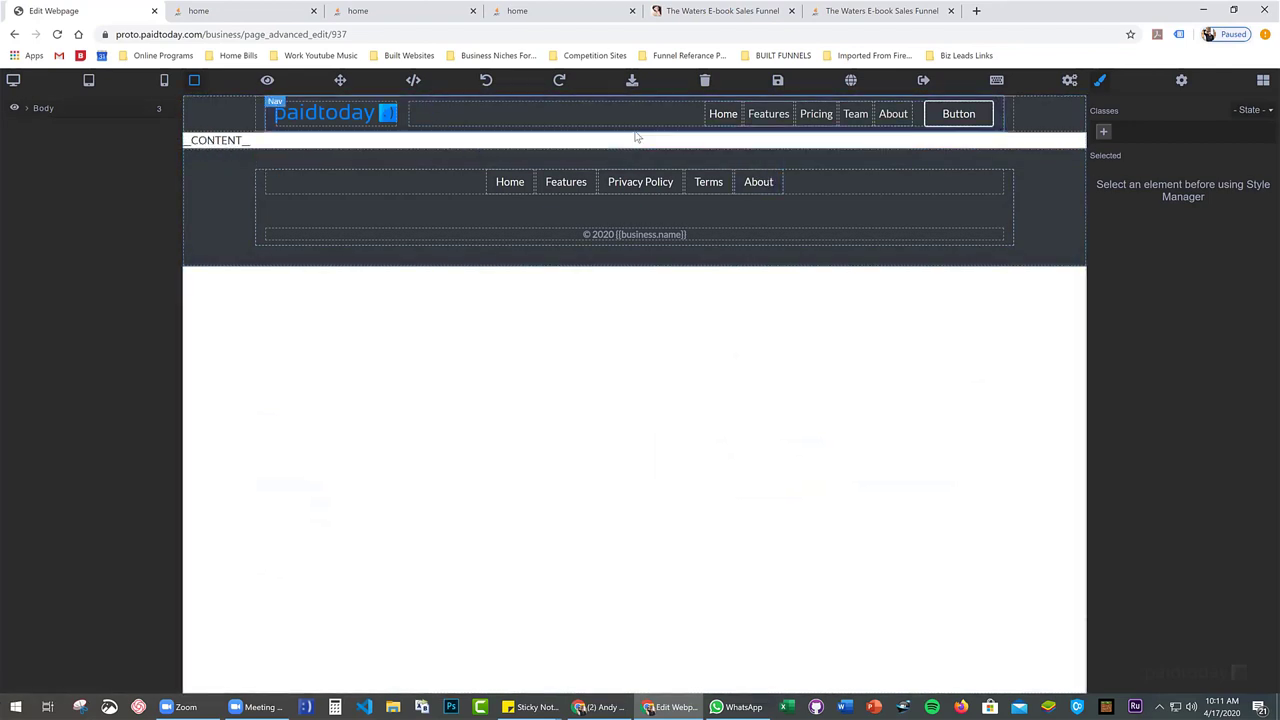
click(766, 116)
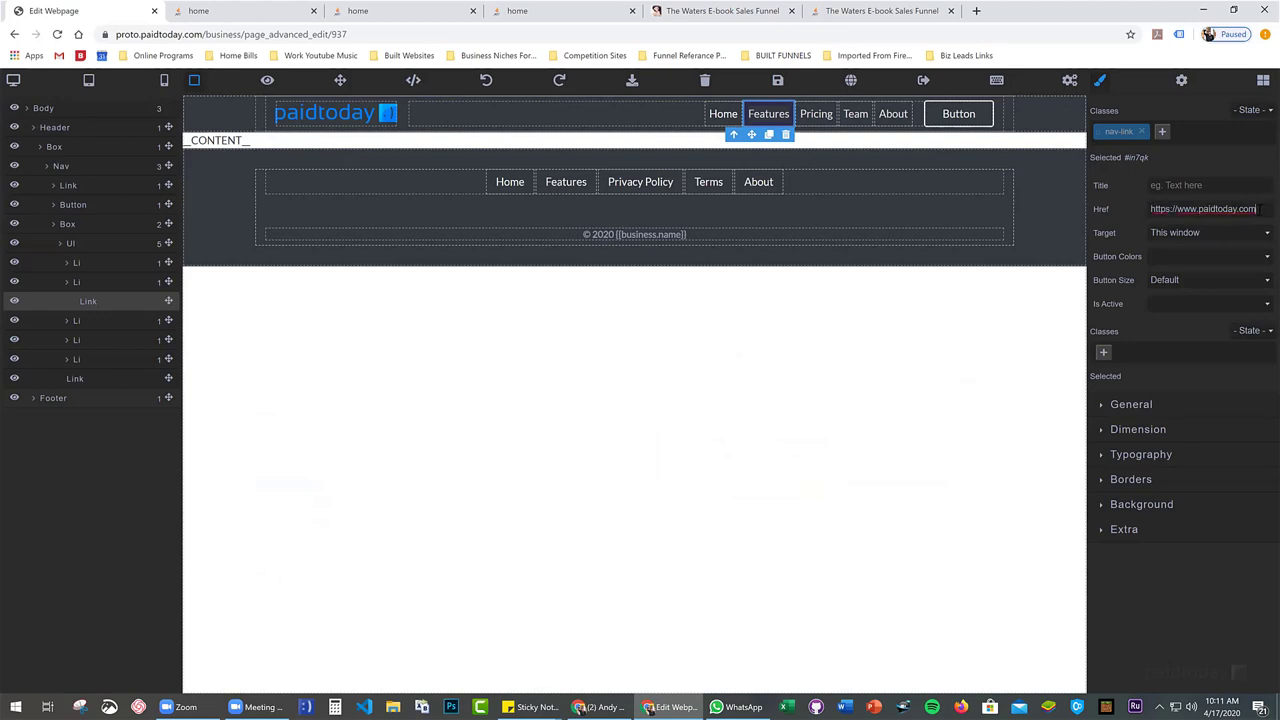
click(816, 114)
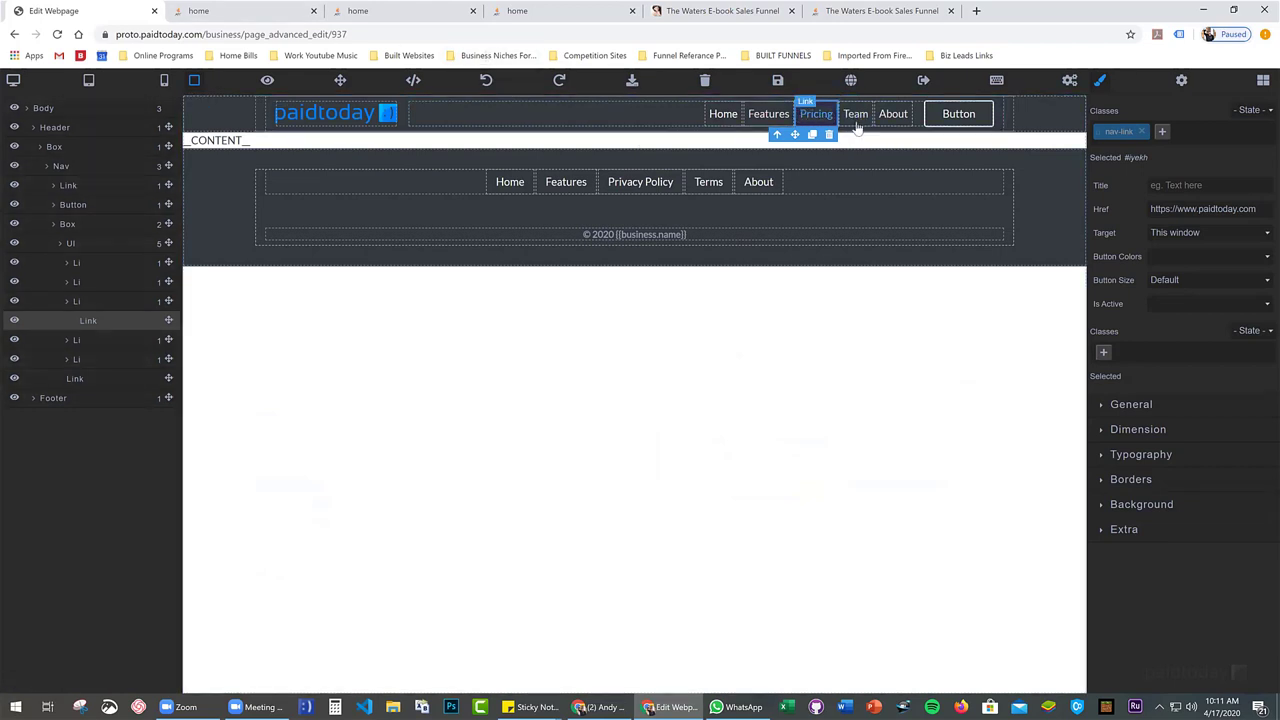
drag(1263, 211, 1071, 220)
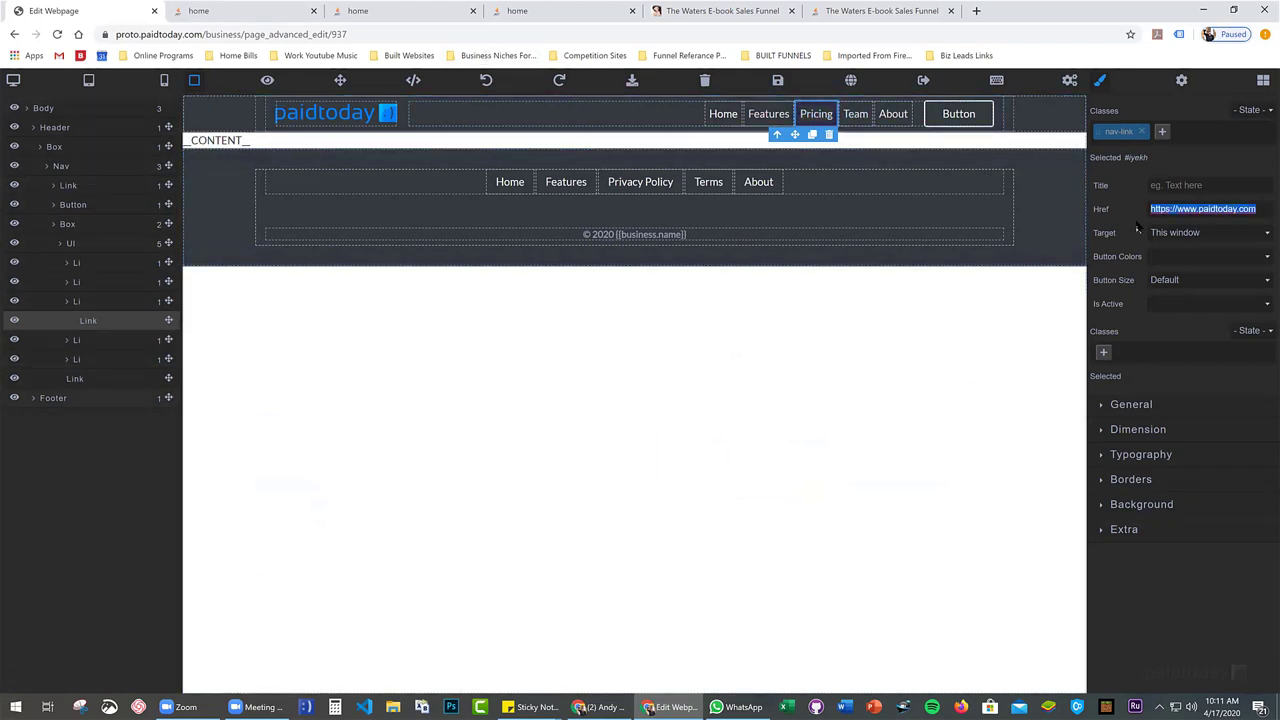
text(#pricing)
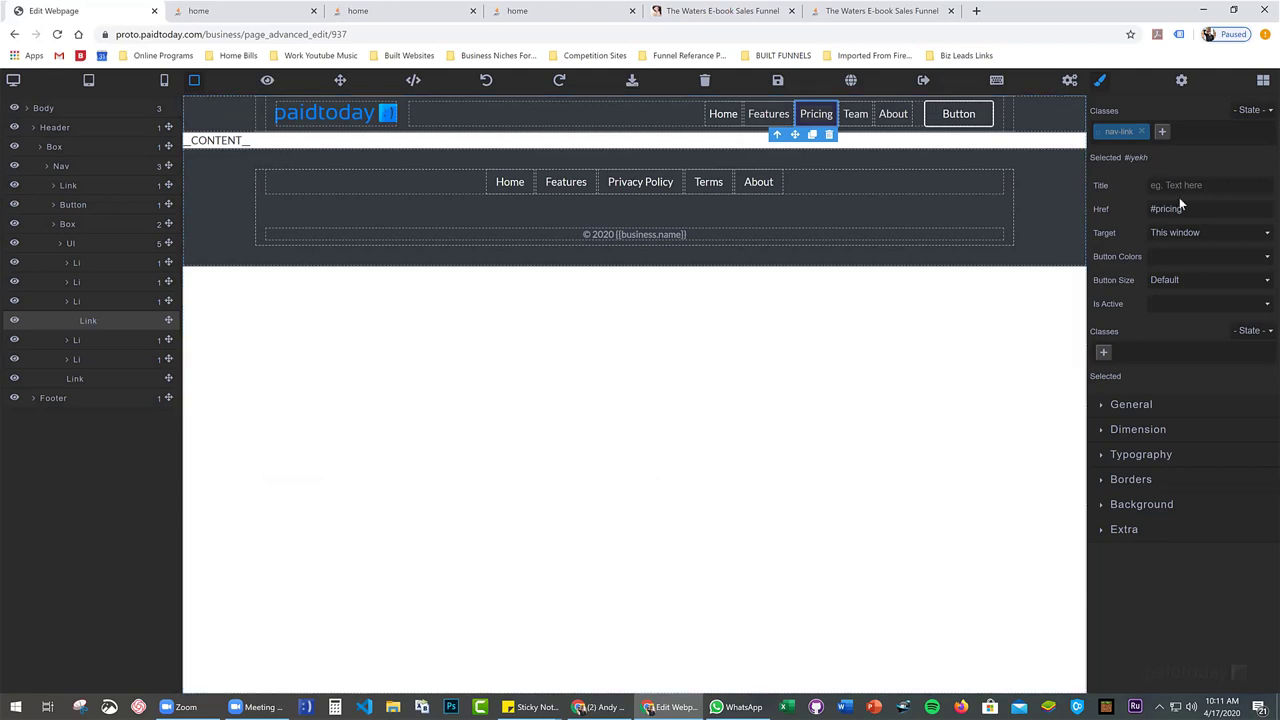
drag(1198, 209, 1160, 210)
key(Right)
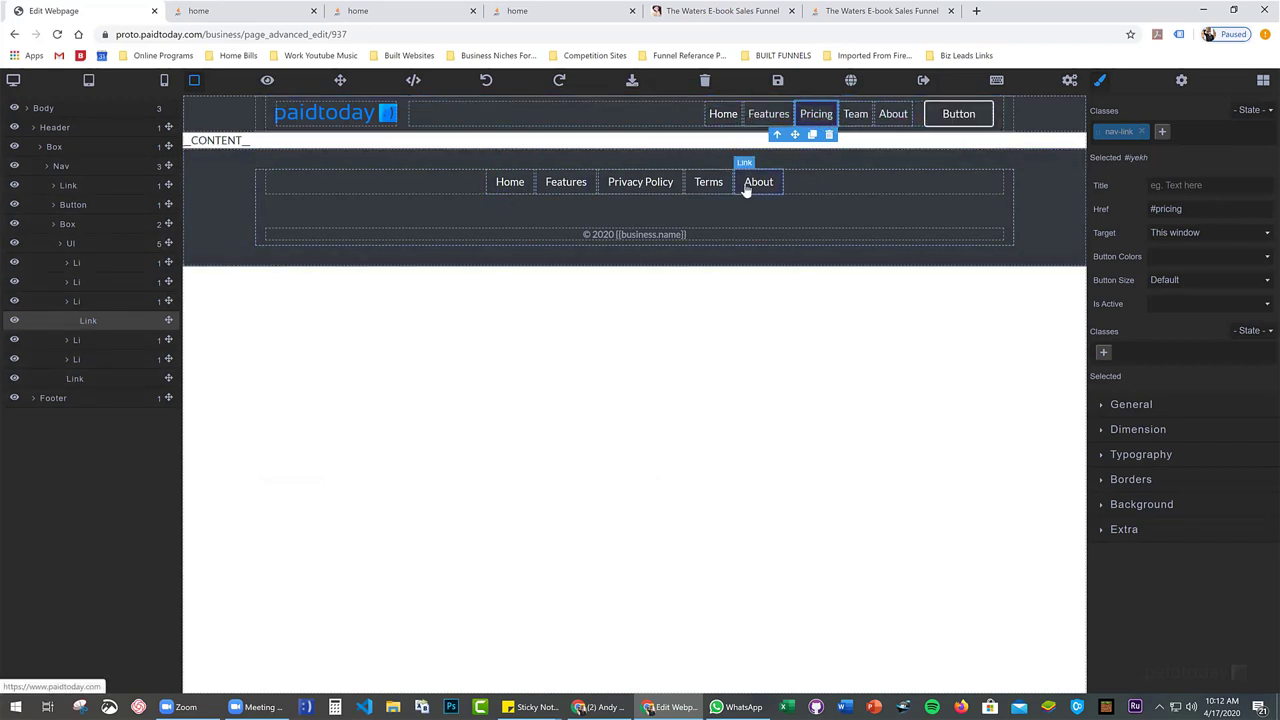
Select the Features, Team, About and Button header links, then the header logo image
click(768, 116)
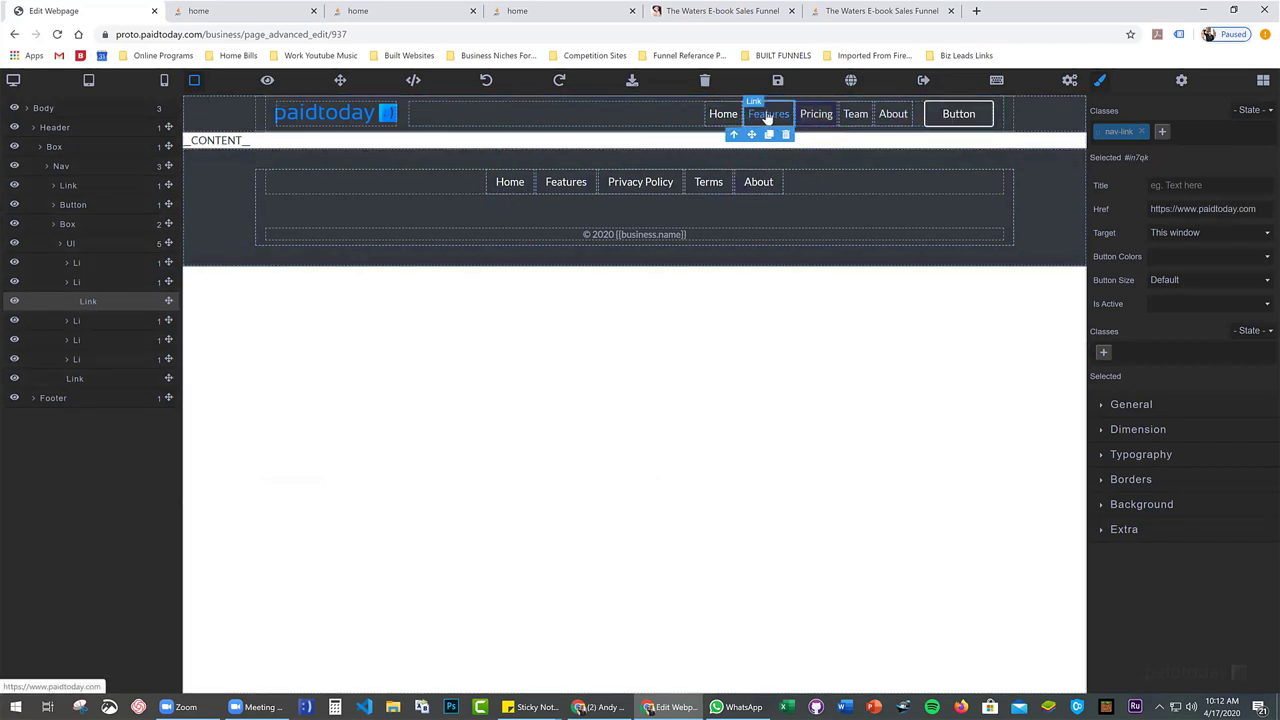
click(855, 118)
click(890, 120)
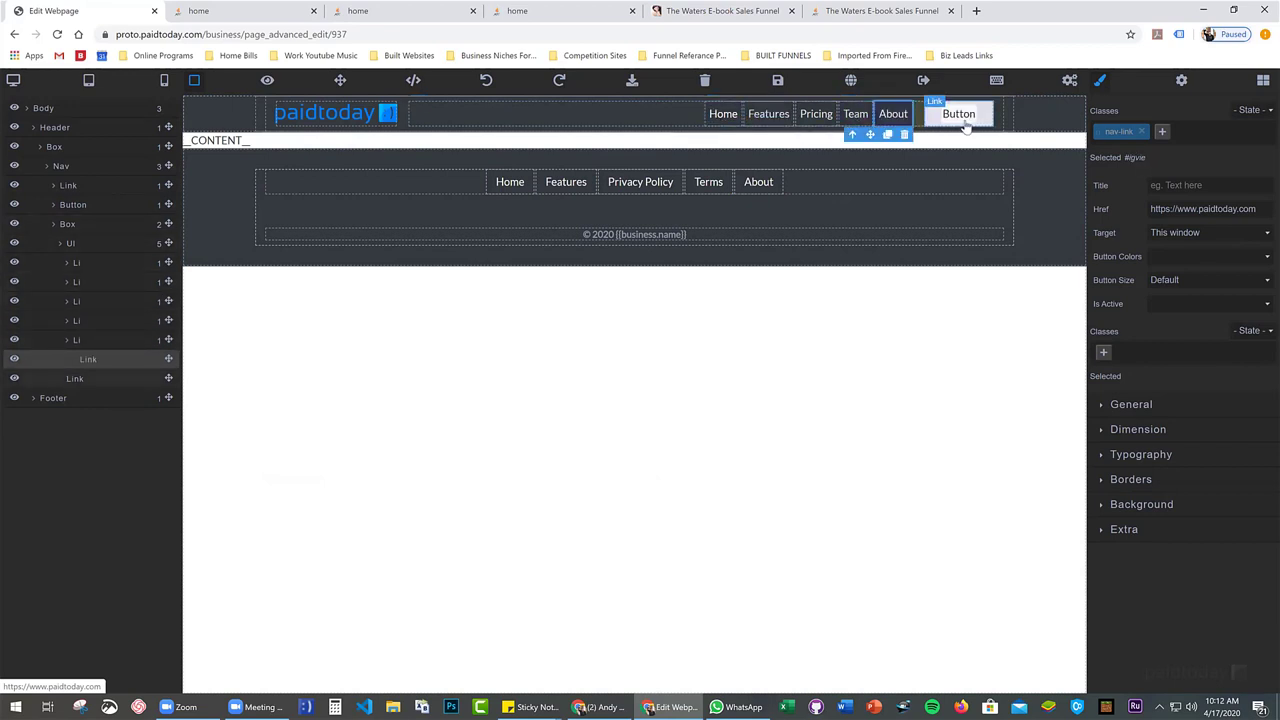
click(966, 120)
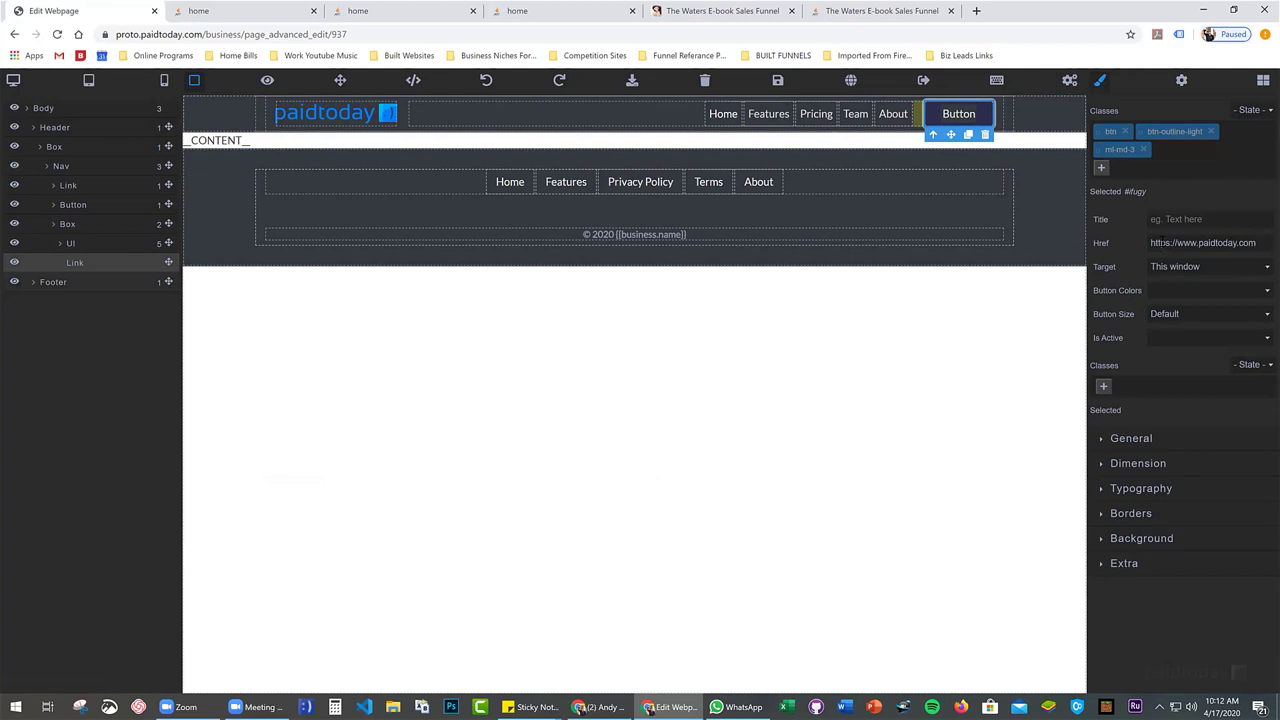
click(333, 118)
Swap the header's paidtoday logo for the Masters of Content (MOC) logo image and save the template
double_click(334, 118)
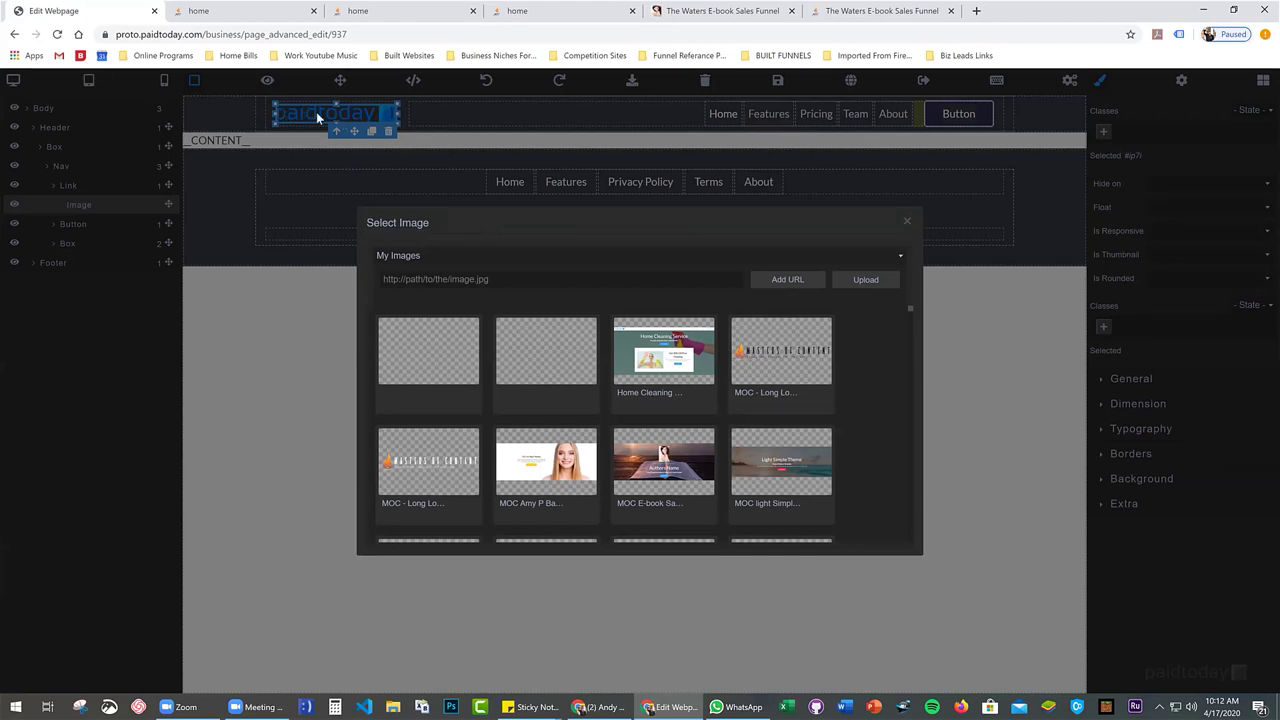
click(787, 359)
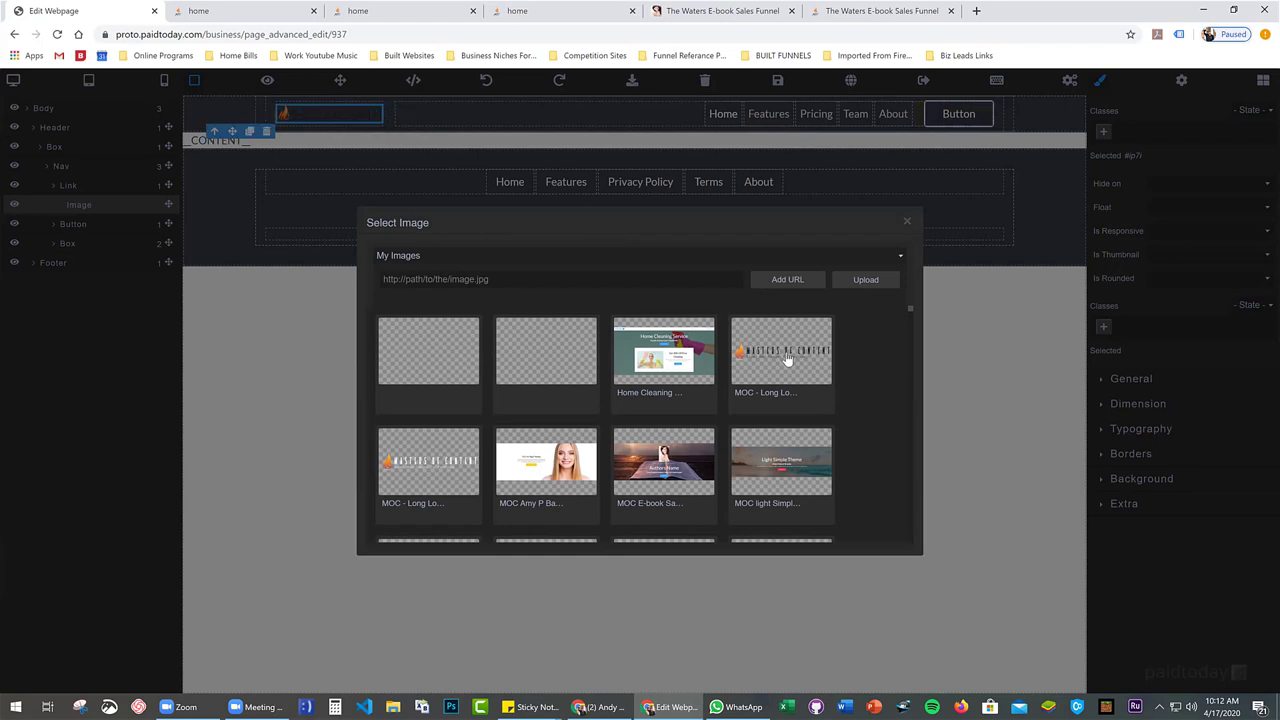
scroll(780, 357, down, 1)
scroll(443, 394, up, 1)
click(430, 470)
click(417, 472)
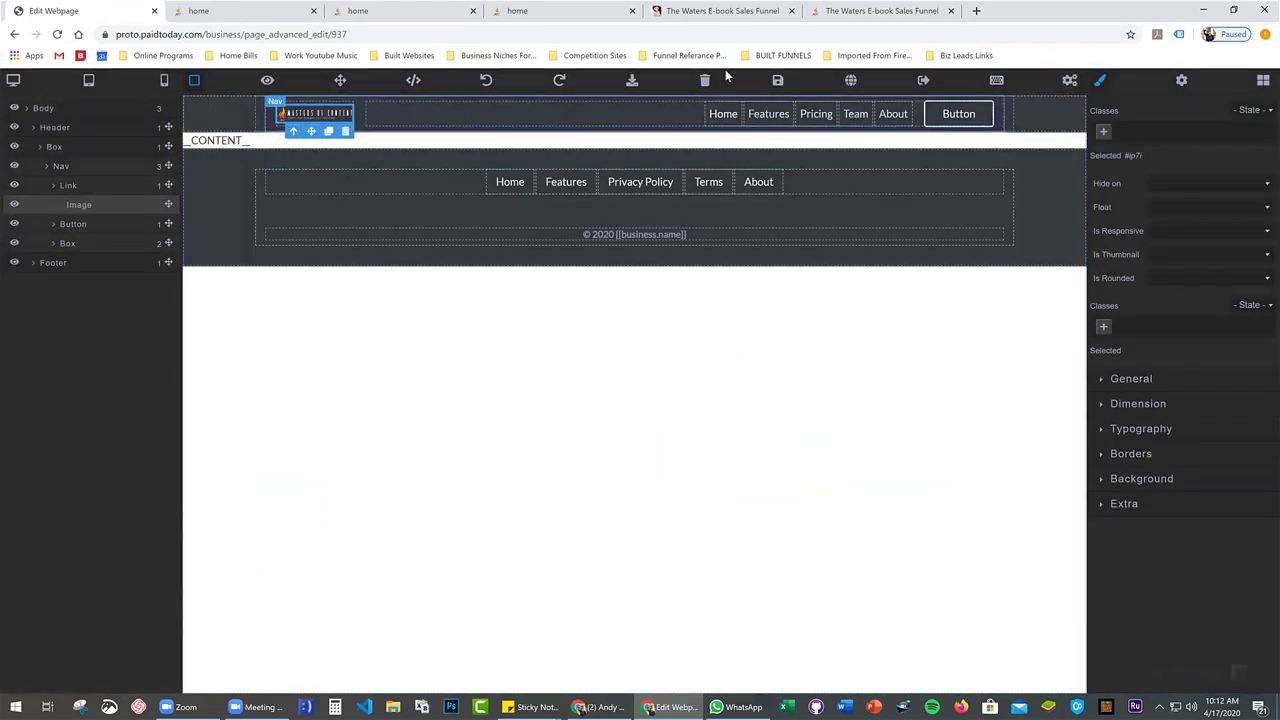
click(777, 80)
Reload the live home page to check the new header logo
click(237, 12)
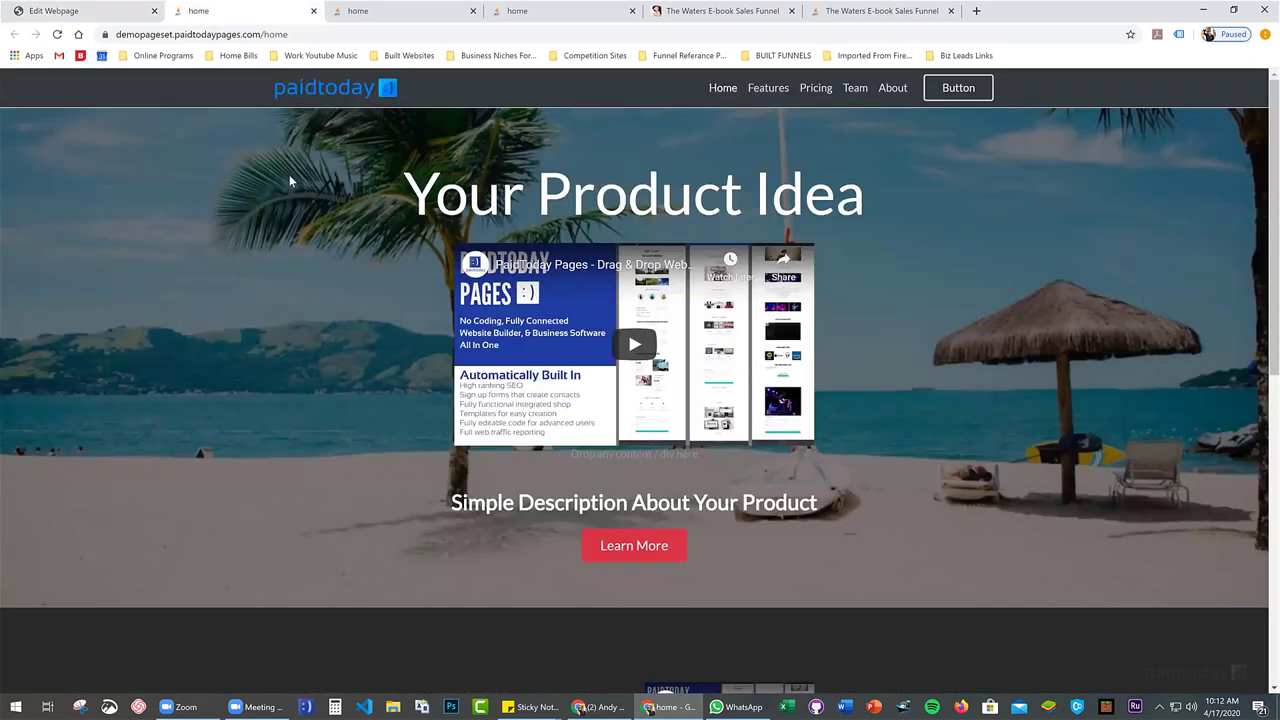
key(F5)
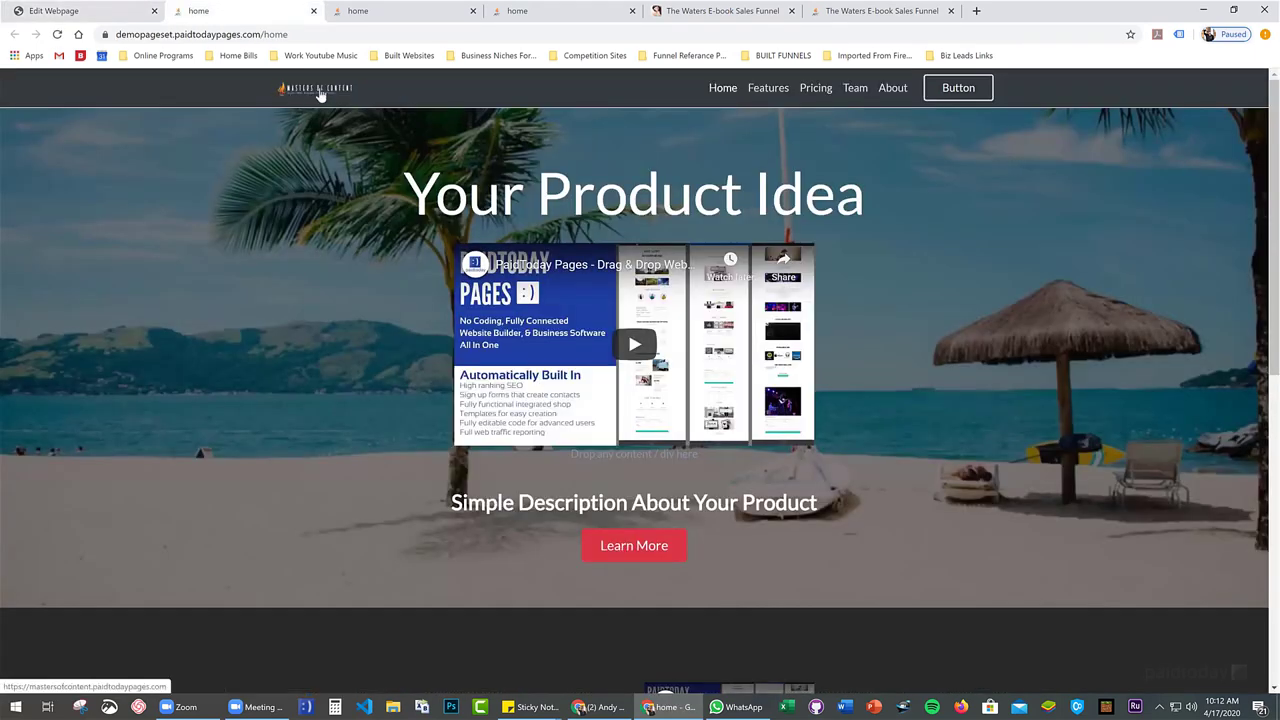
click(90, 11)
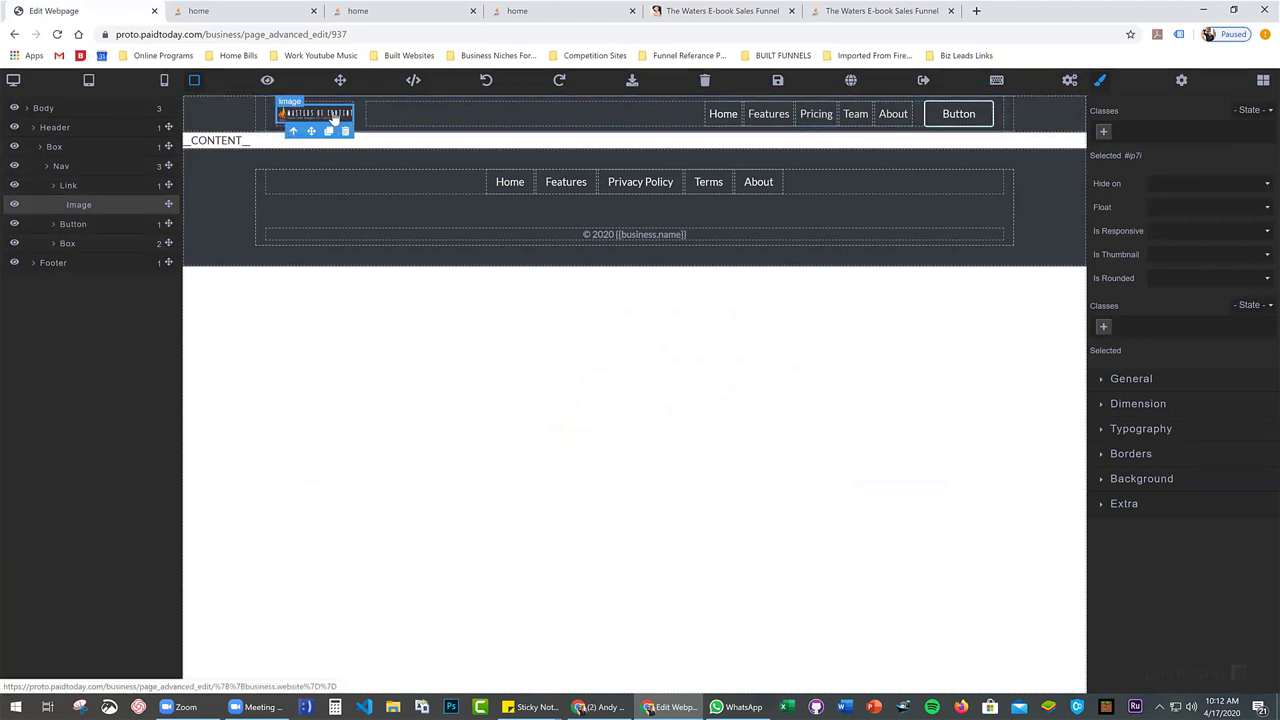
Drag the Masters of Content logo larger, save, and verify it on the live page
drag(356, 104, 491, 88)
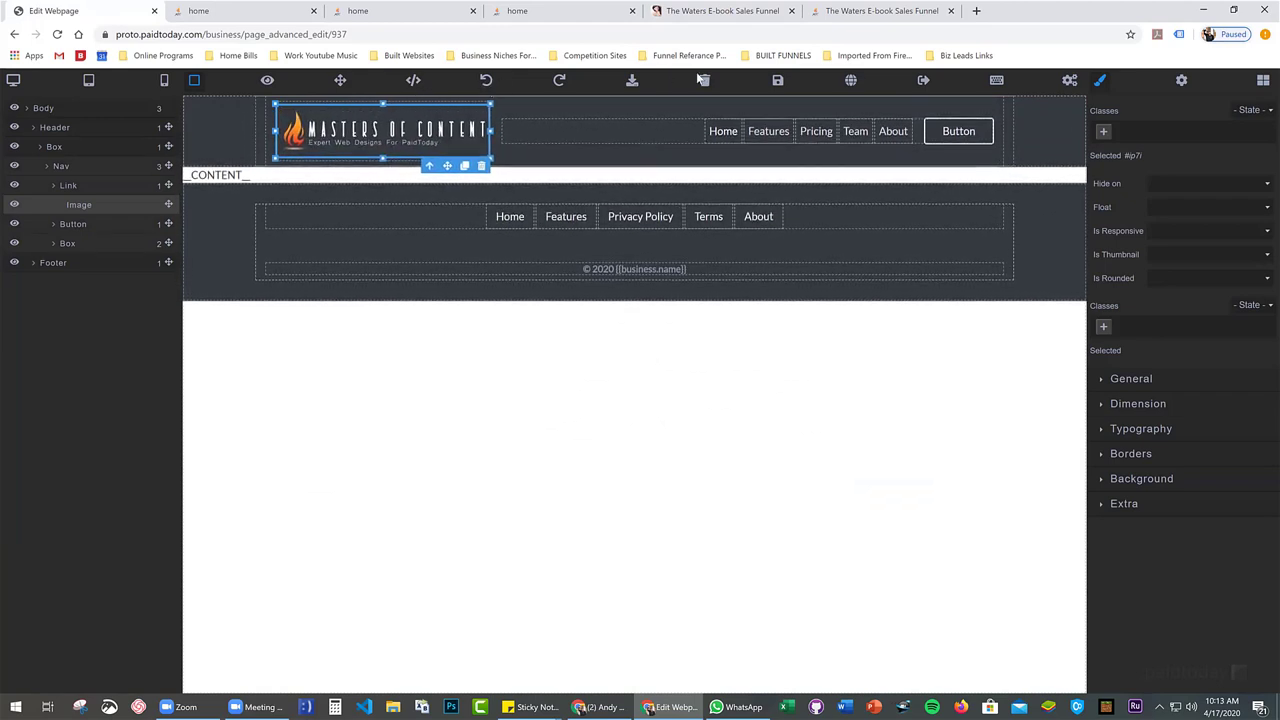
click(778, 84)
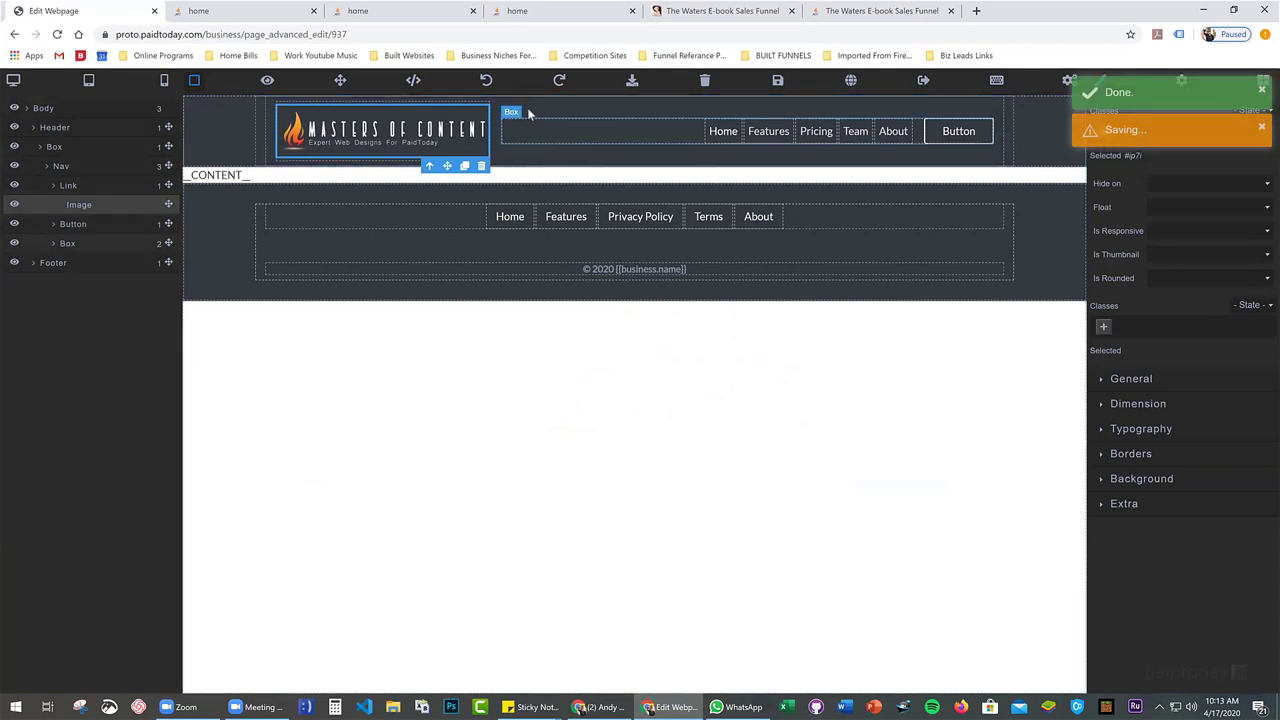
click(205, 14)
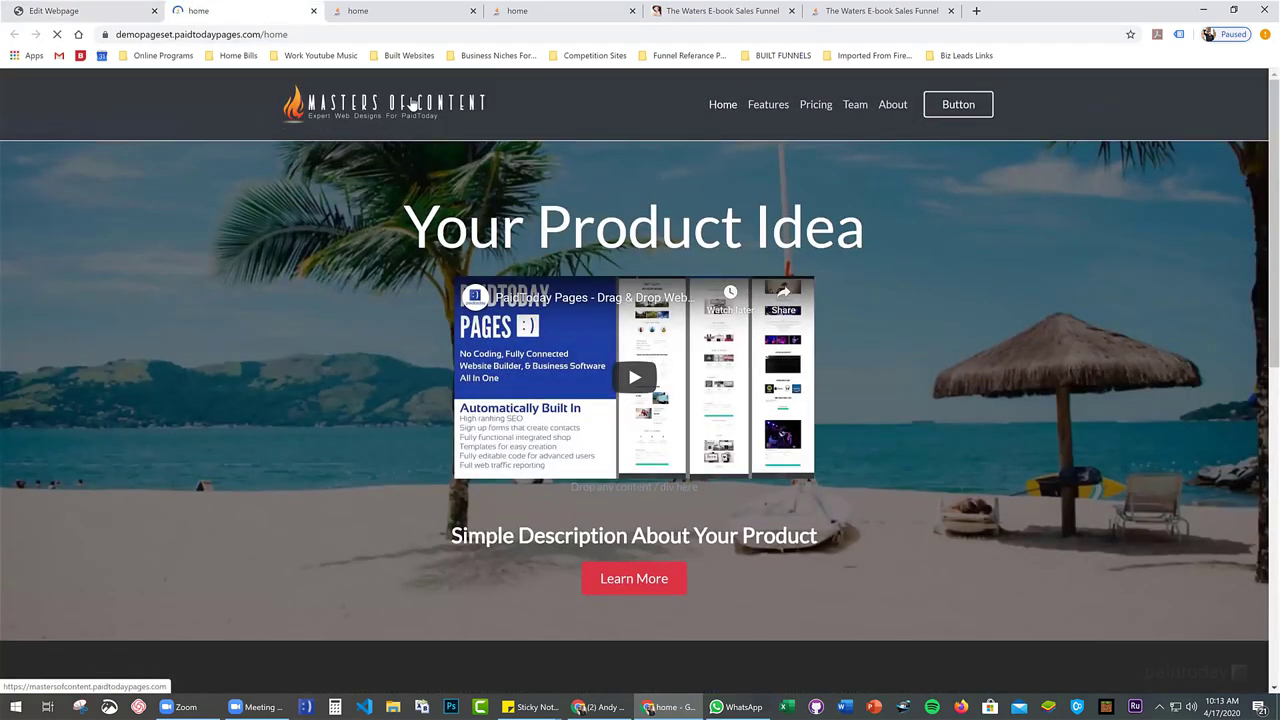
scroll(412, 104, down, 2)
scroll(412, 104, up, 2)
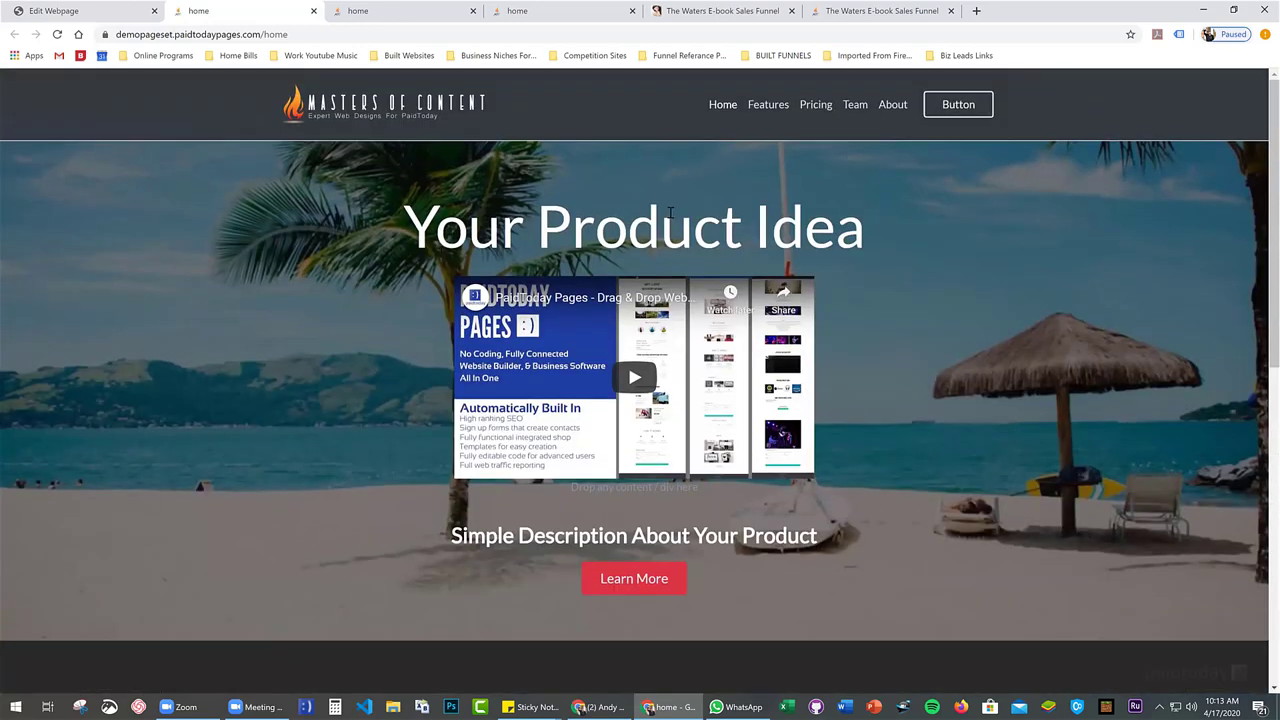
click(40, 10)
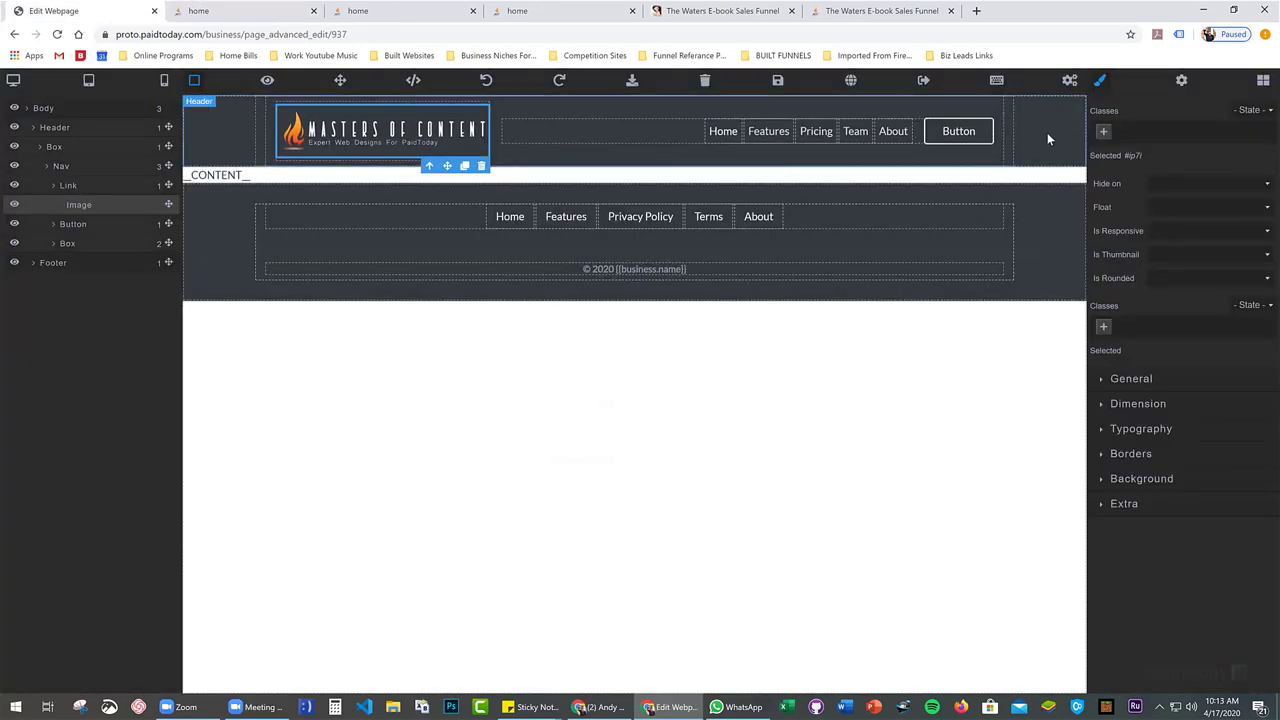
Select the whole header section and review the published home page
click(1047, 132)
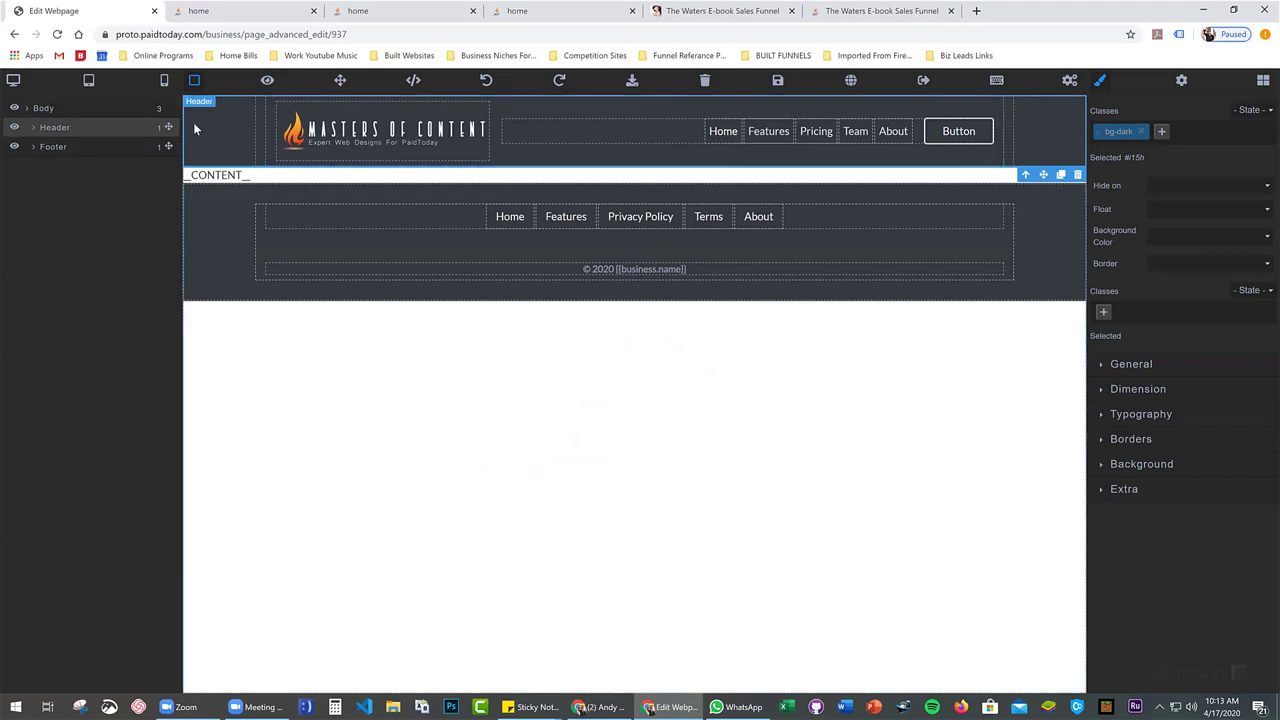
key(ctrl+Tab)
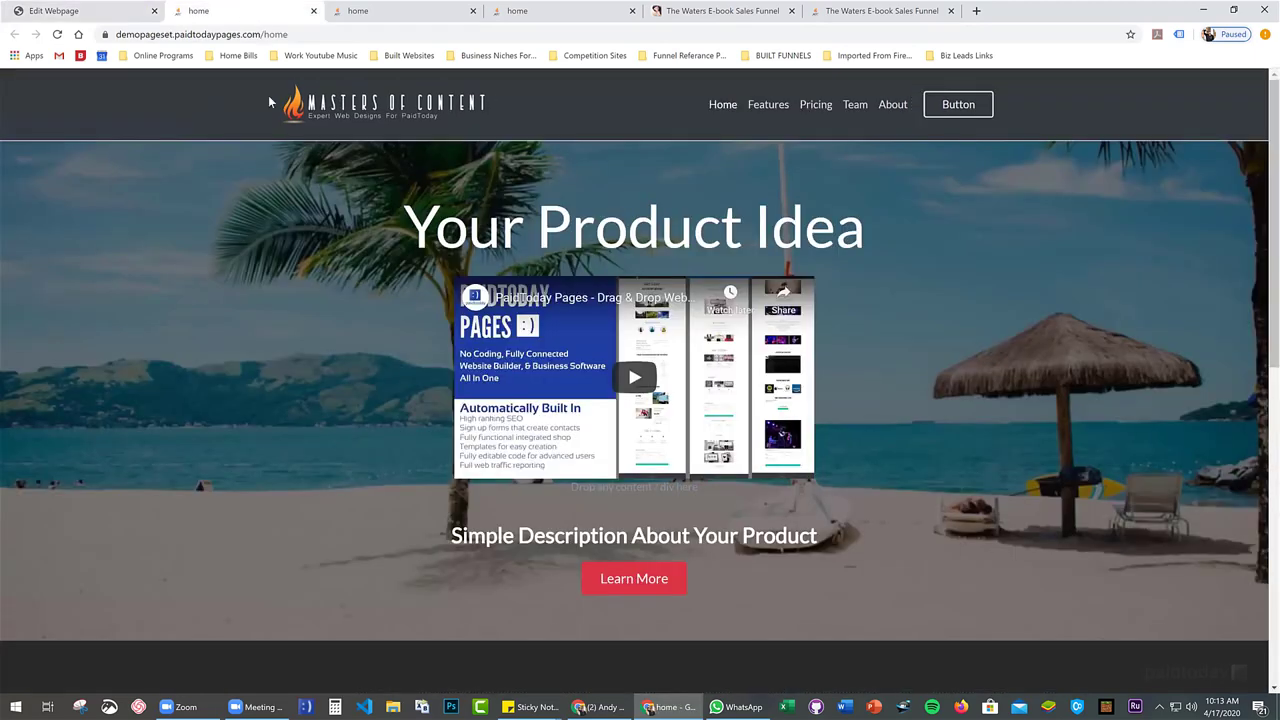
scroll(237, 111, down, 1)
scroll(232, 128, up, 1)
scroll(230, 148, down, 2)
scroll(230, 120, up, 2)
scroll(234, 123, down, 1)
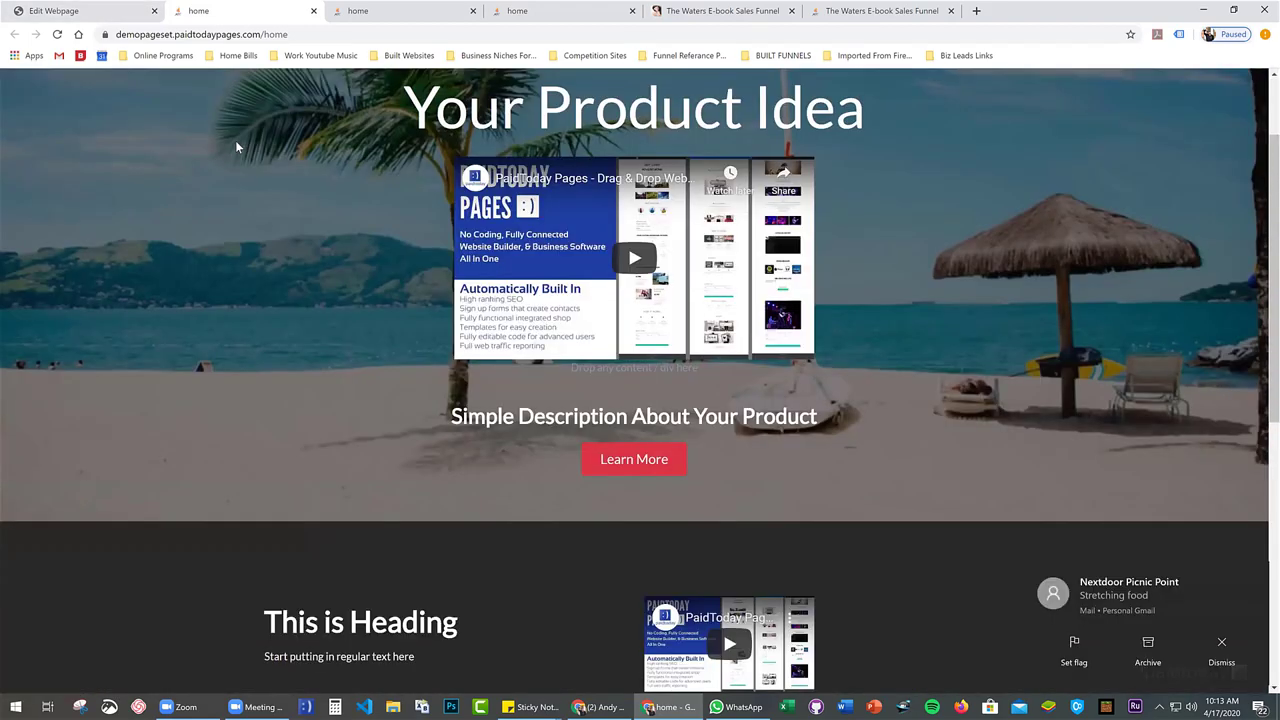
scroll(235, 140, up, 1)
click(70, 10)
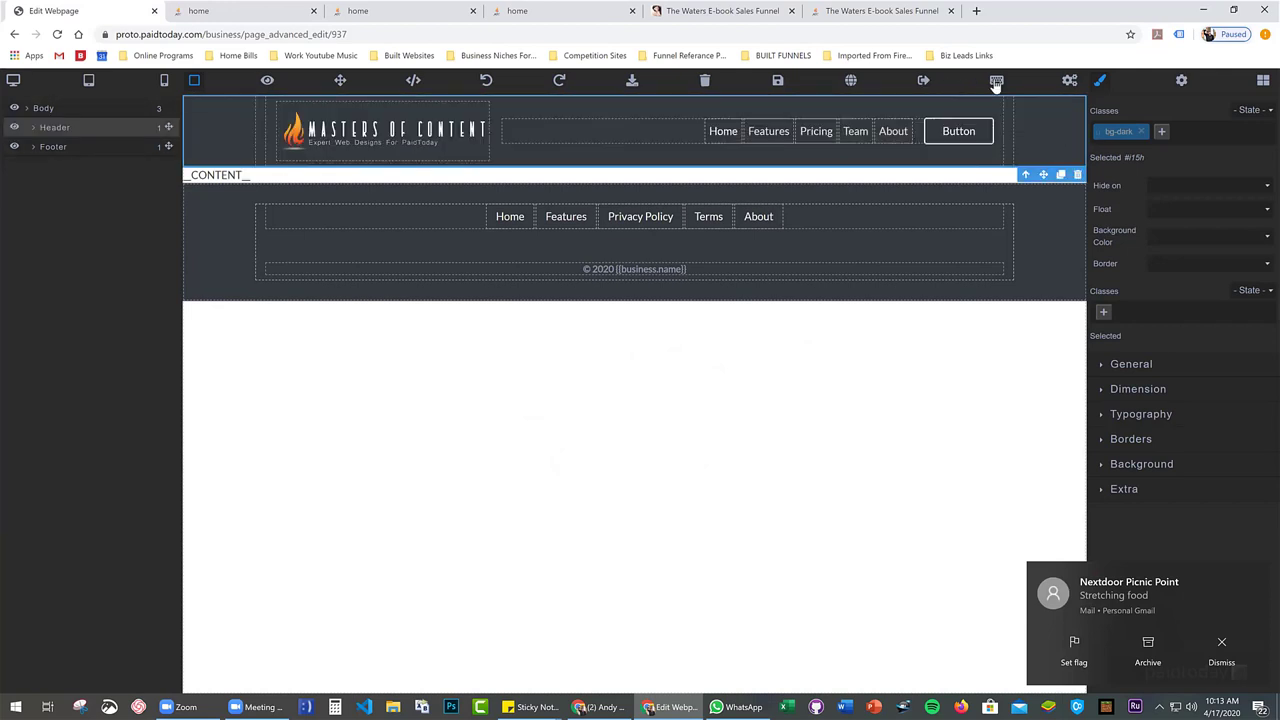
Add the fixed-top class to the header, save, and reload the live page
click(1162, 132)
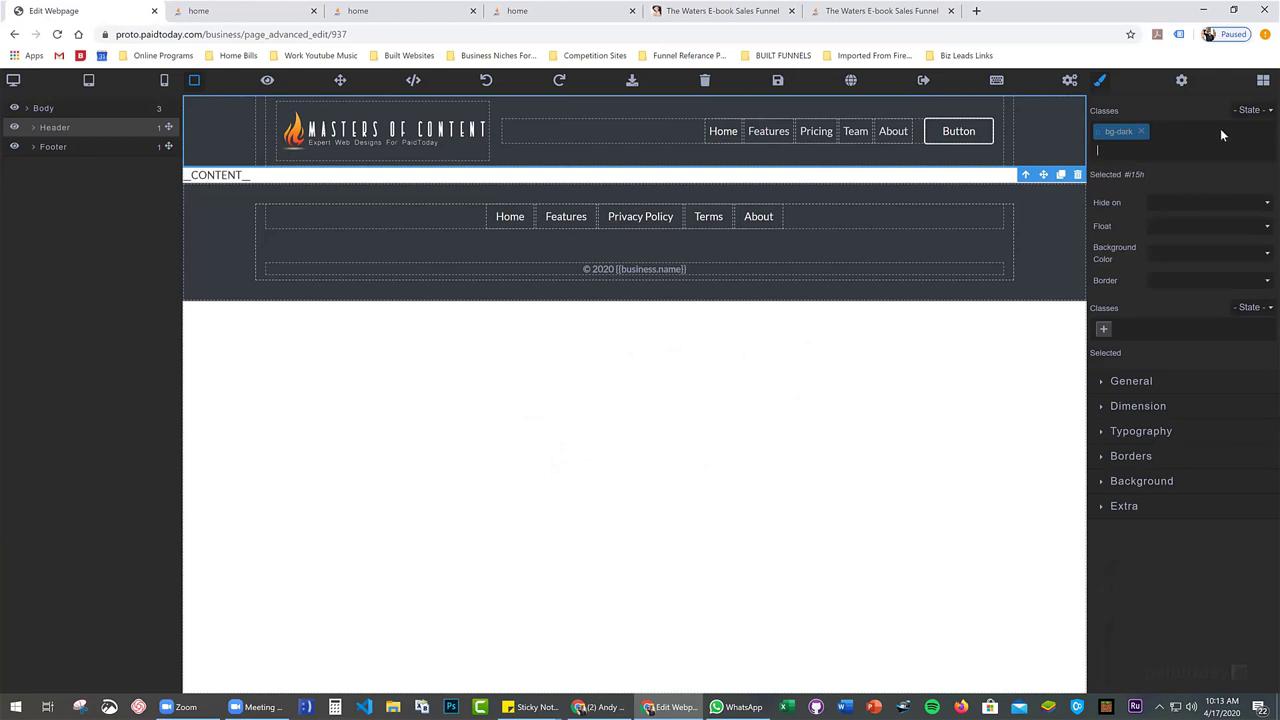
text(fixed-top)
key(Return)
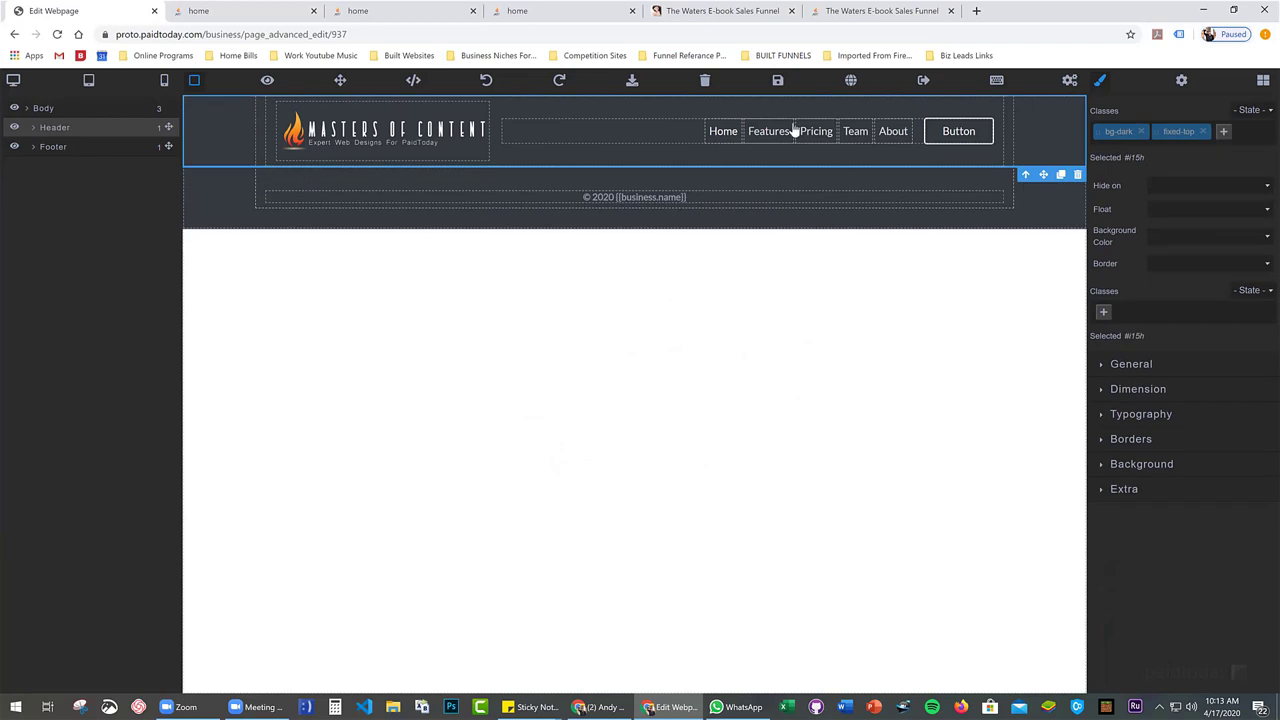
click(776, 80)
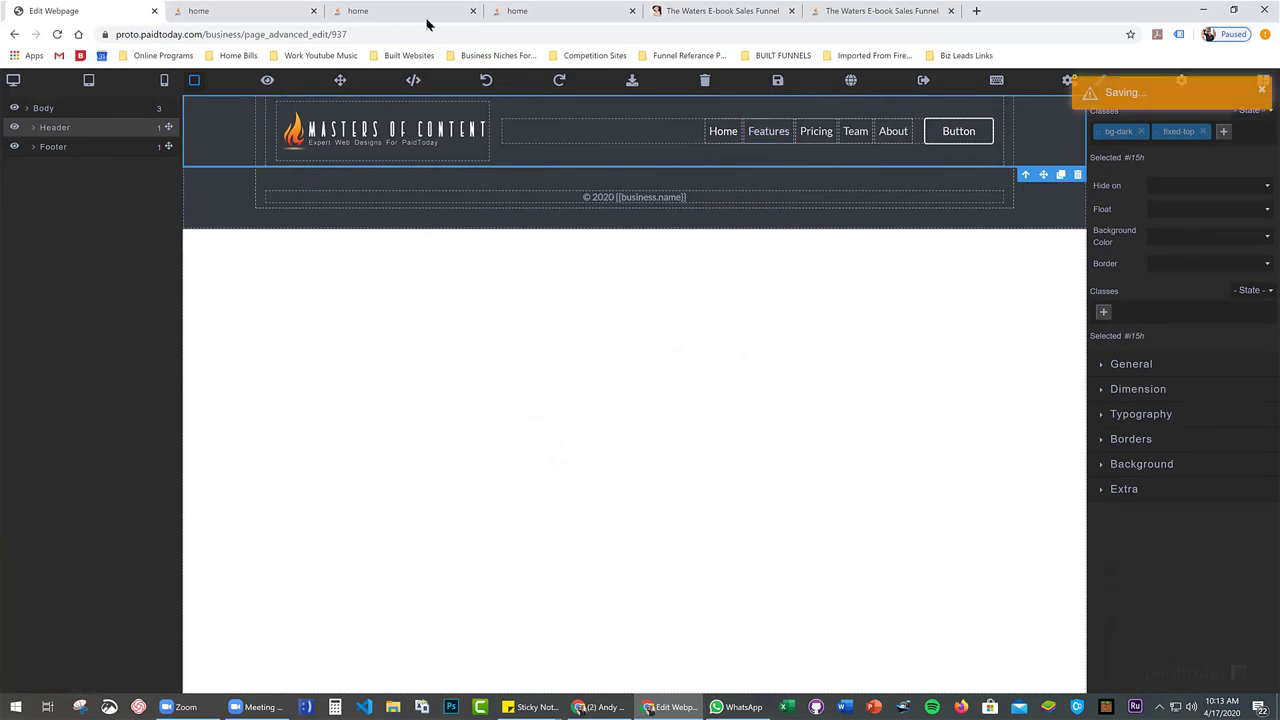
click(232, 11)
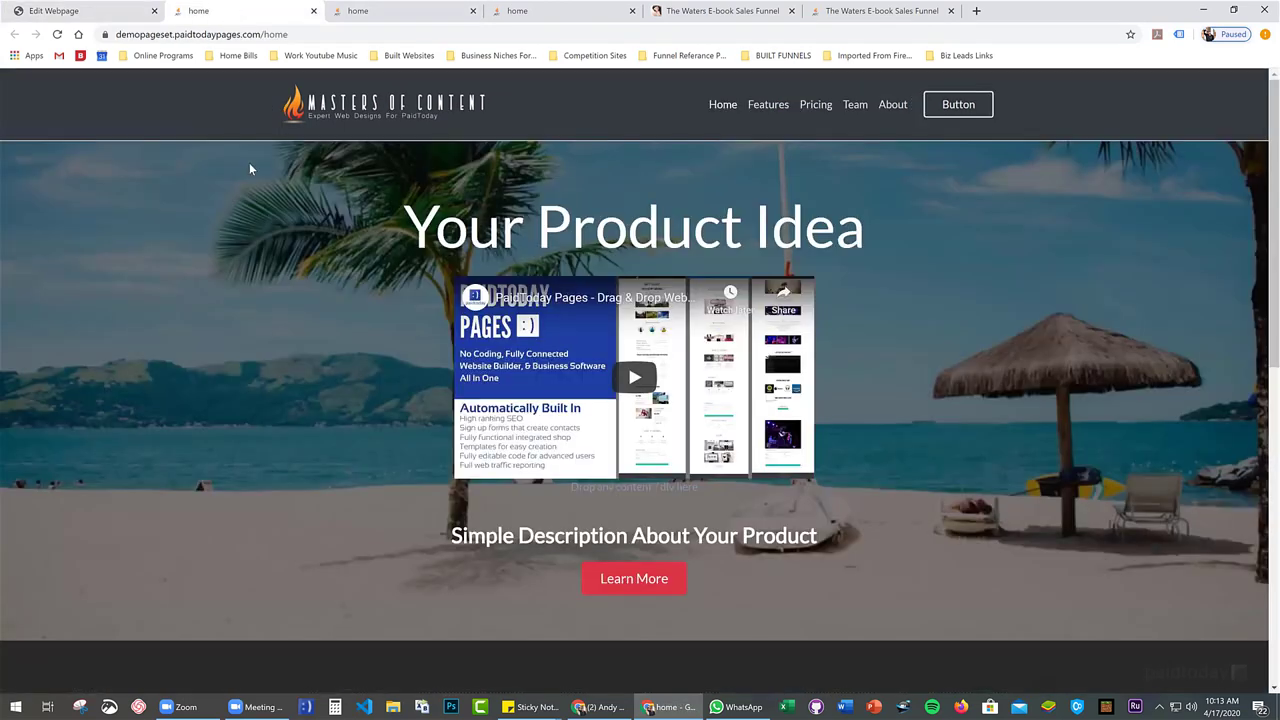
key(F5)
Check the fixed header live, save the template again, and exit the editor
scroll(249, 181, down, 6)
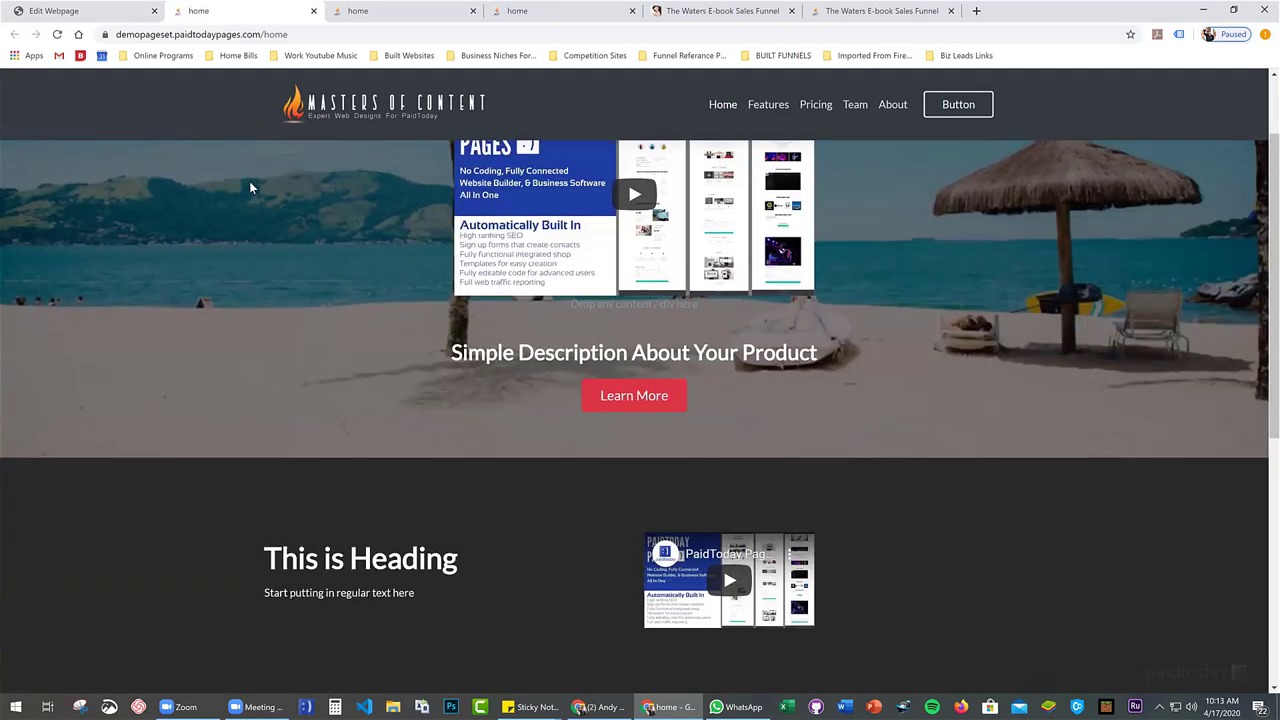
scroll(249, 181, up, 6)
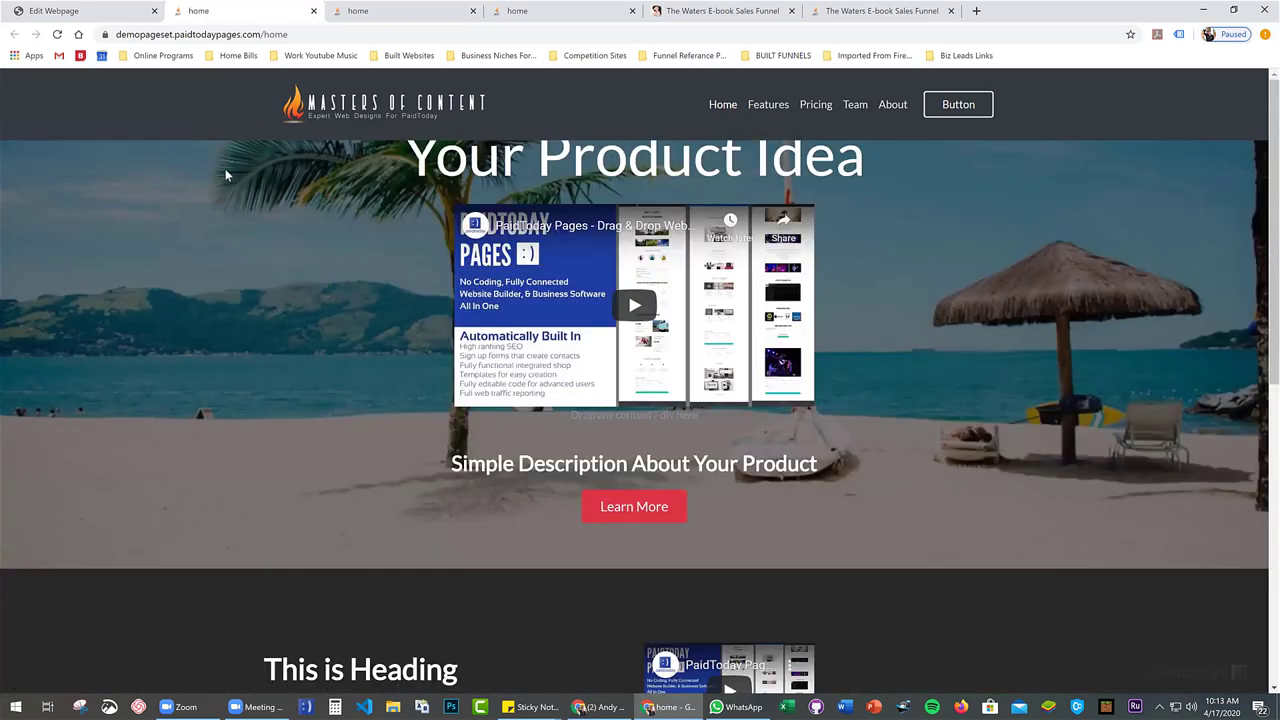
scroll(225, 175, down, 1)
click(60, 10)
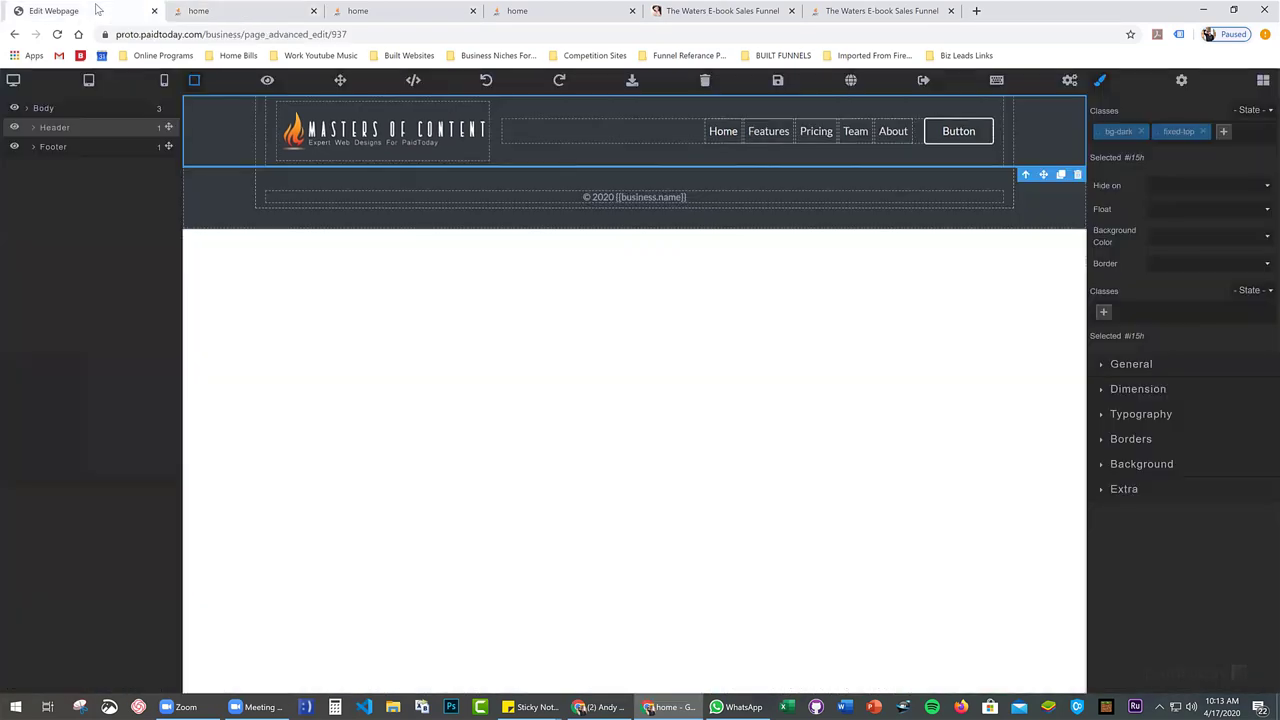
click(778, 84)
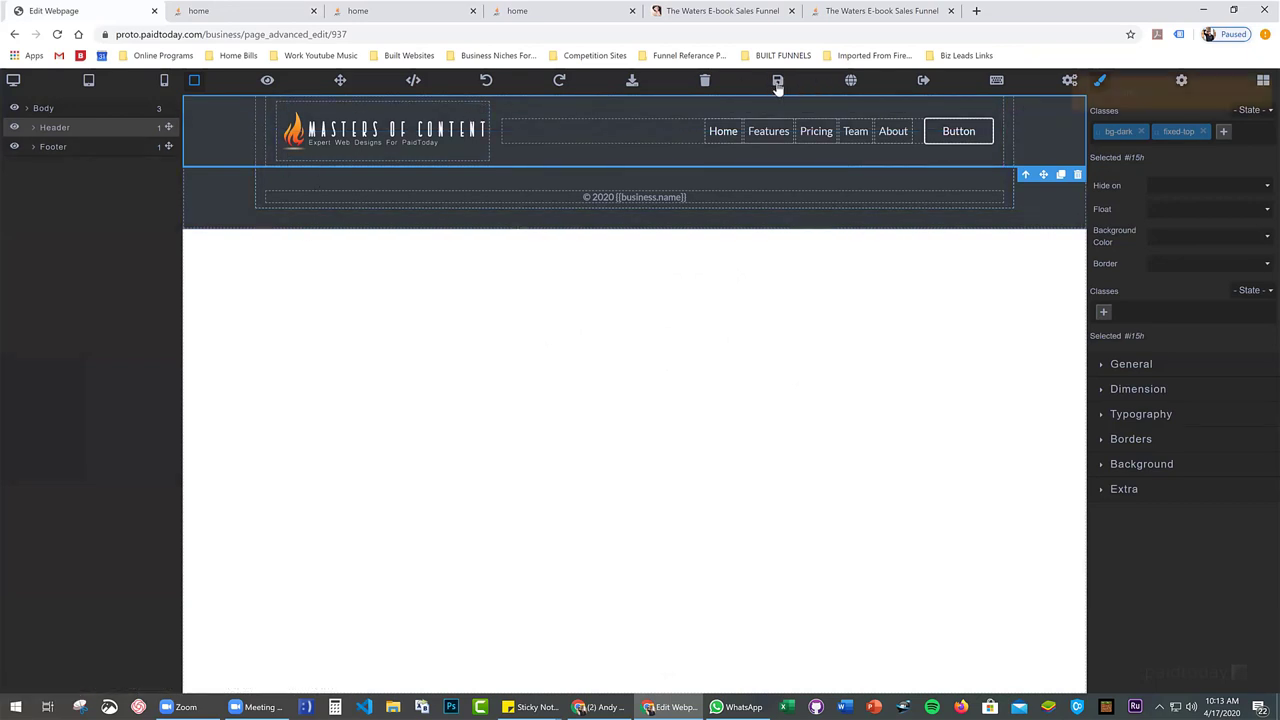
click(925, 83)
Confirm leaving the template editor and open the home page for editing
click(705, 110)
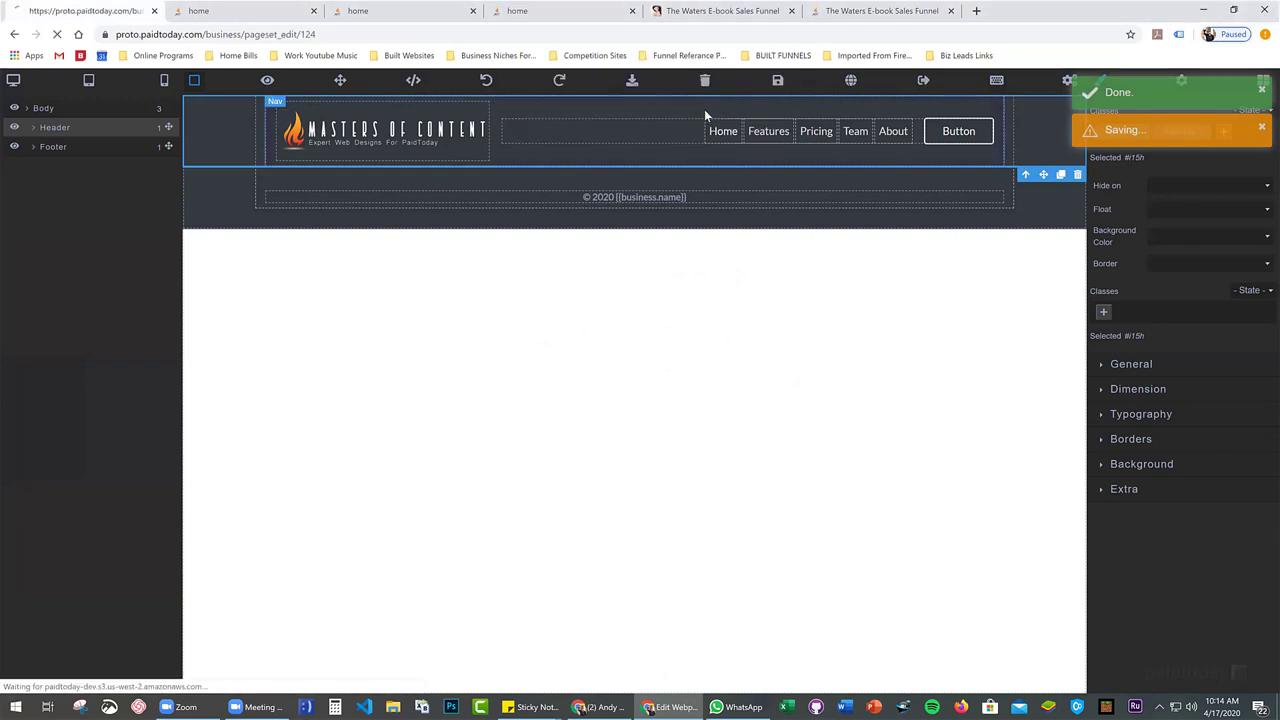
scroll(657, 299, down, 3)
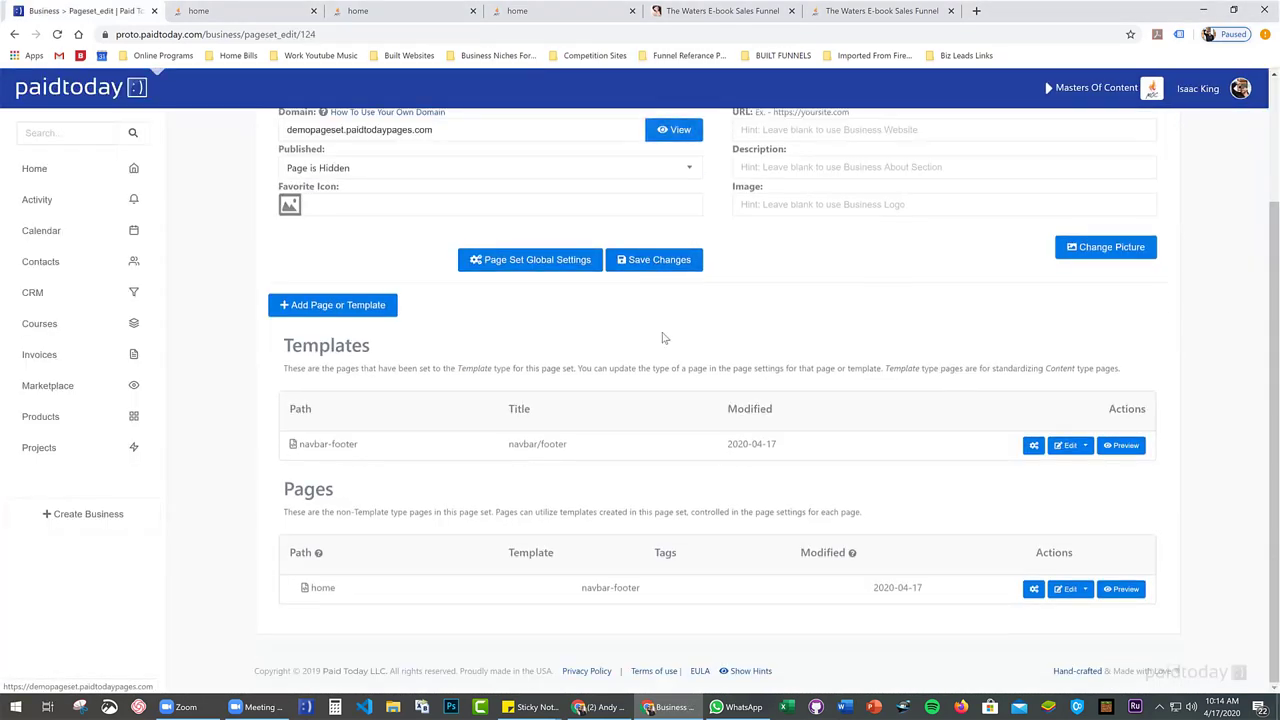
click(1066, 590)
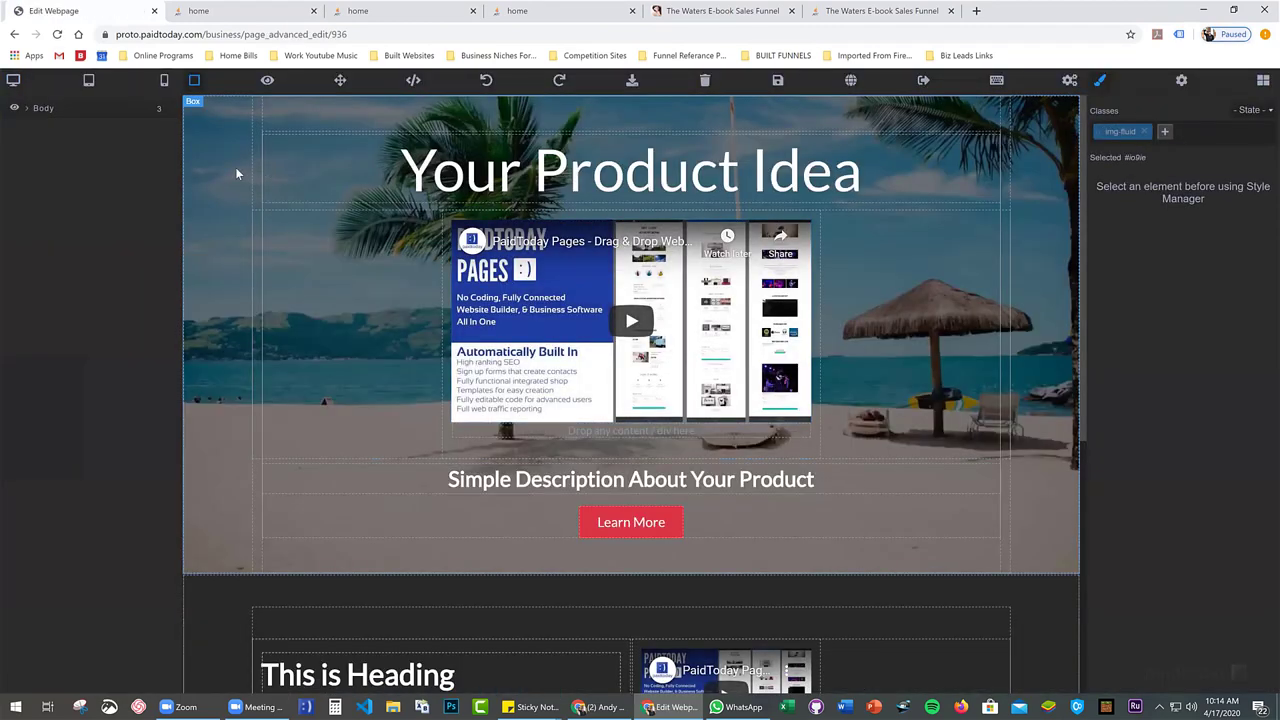
Give the hero's Header section a 65 px top margin, save, and reload the live page
click(223, 178)
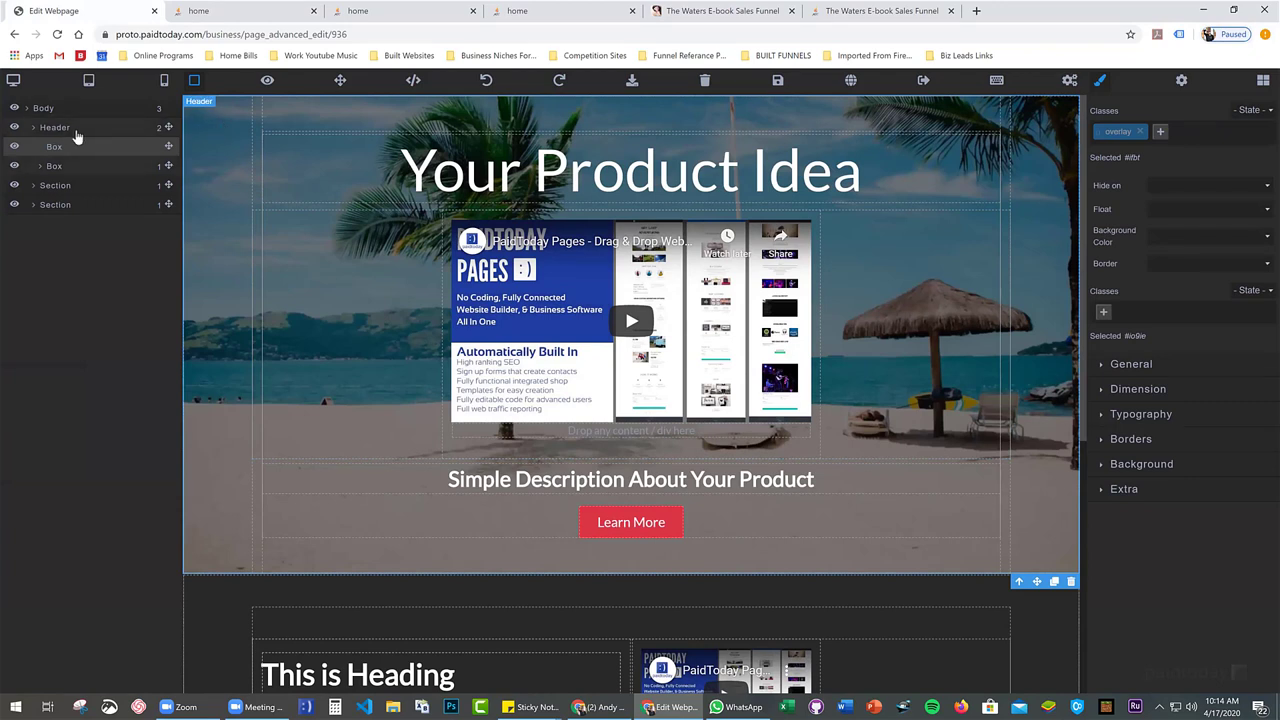
click(77, 131)
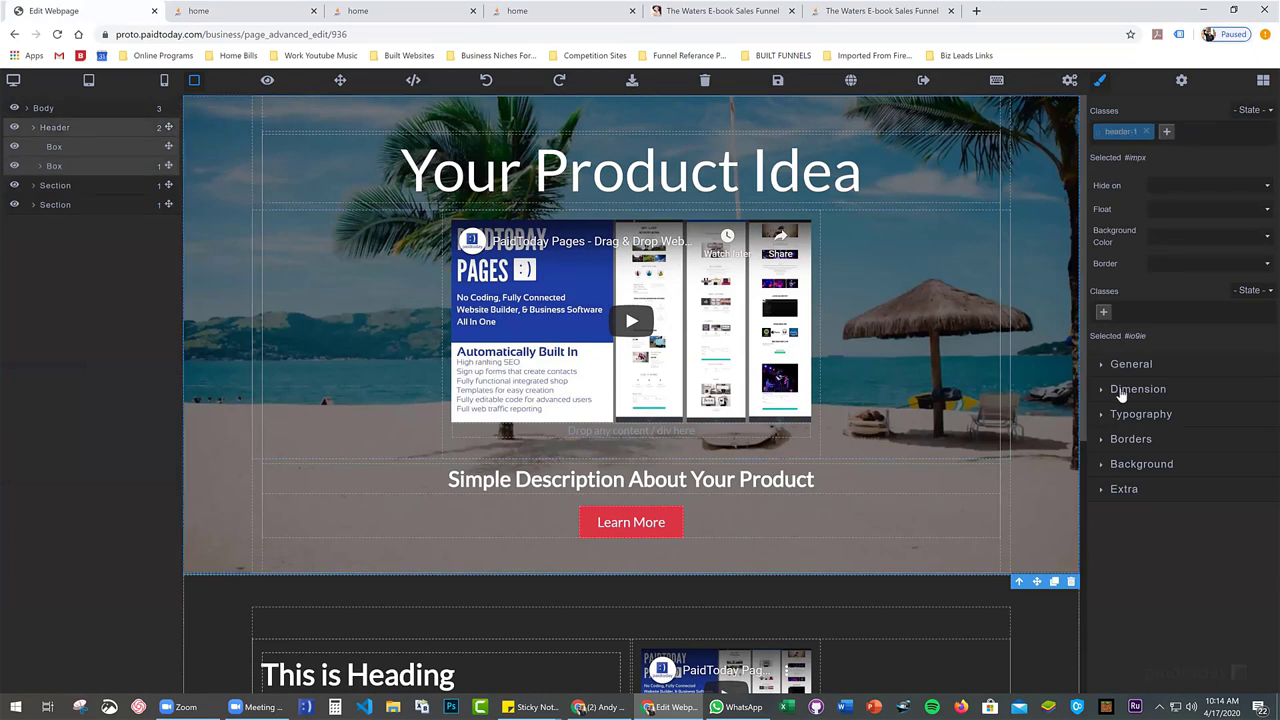
click(1120, 393)
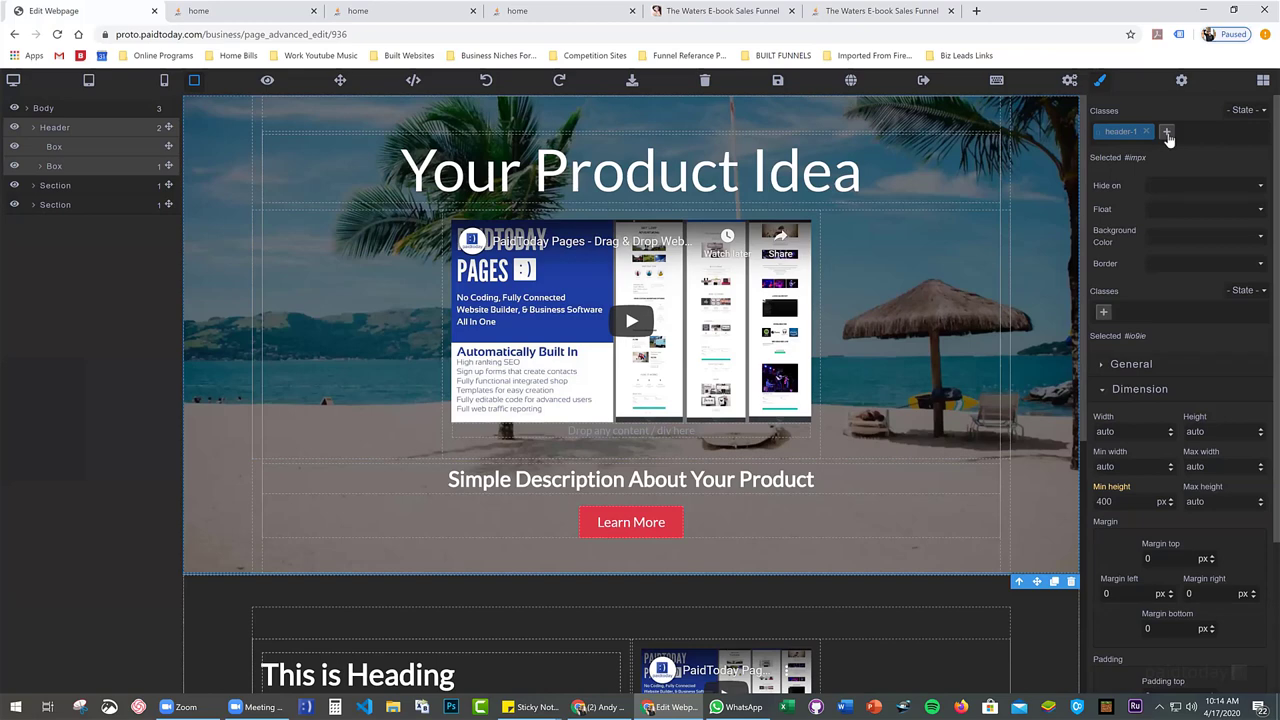
scroll(1176, 536, down, 1)
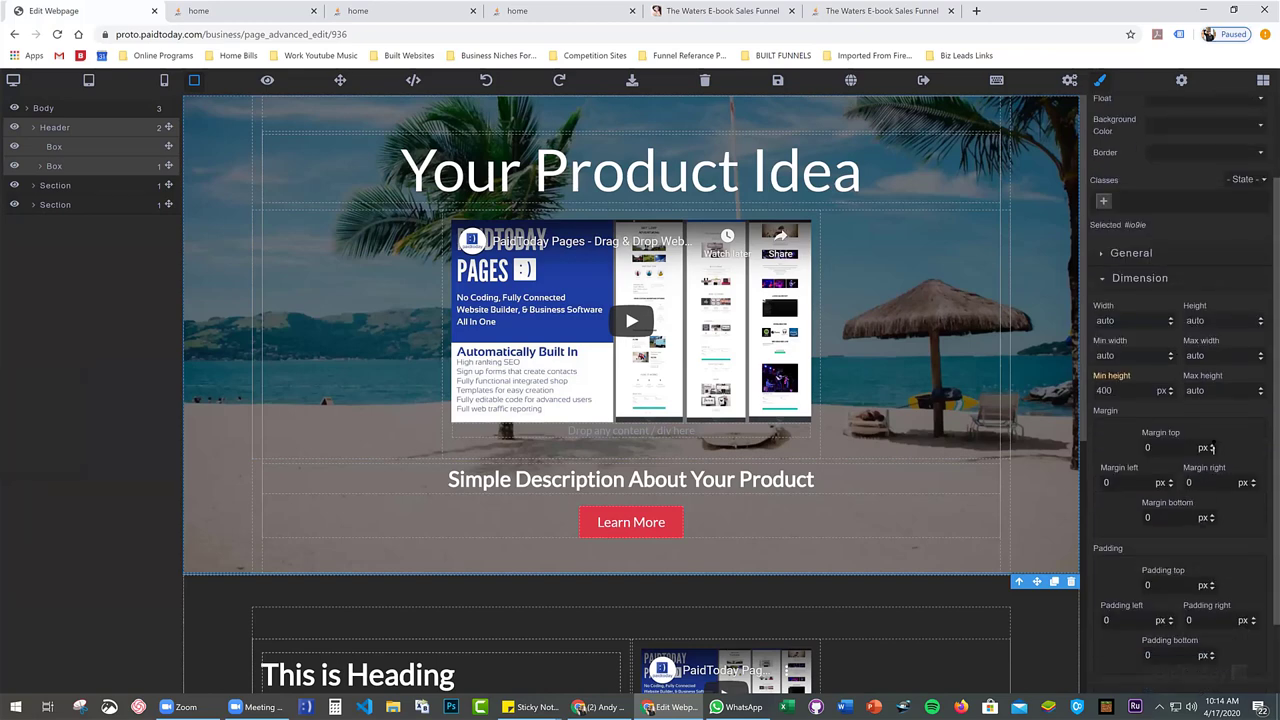
drag(1213, 444, 1213, 401)
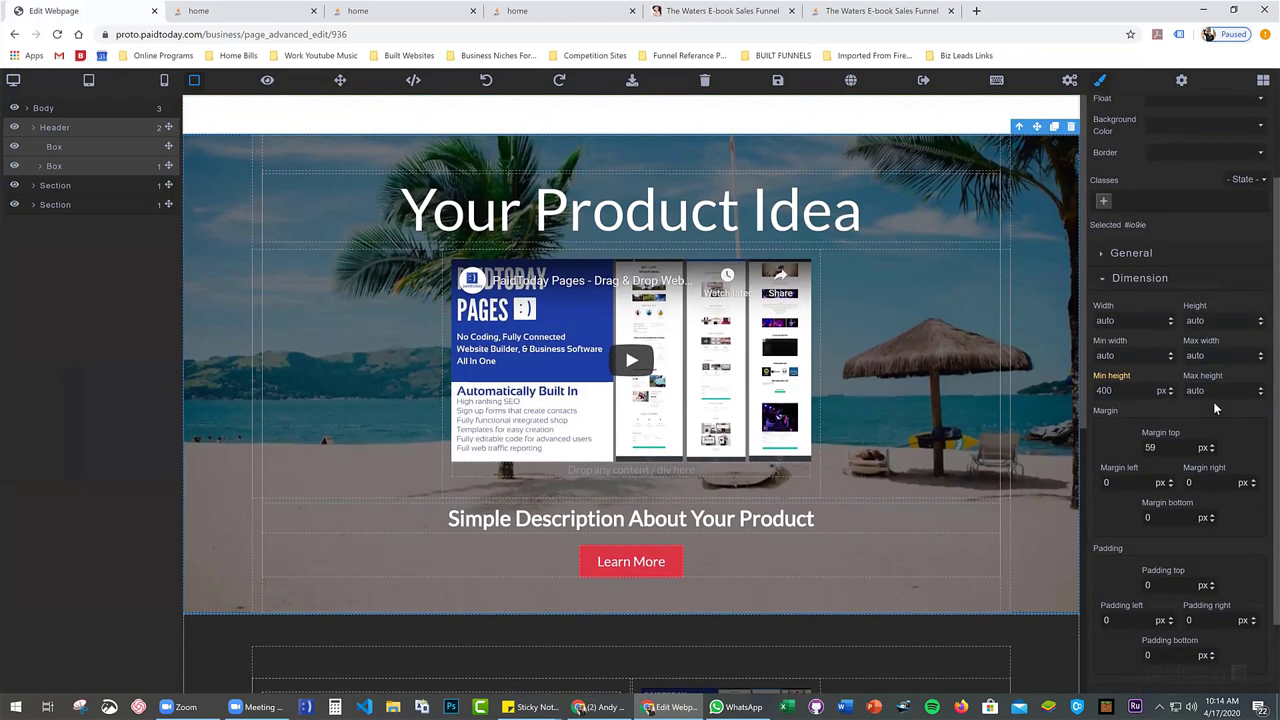
click(778, 88)
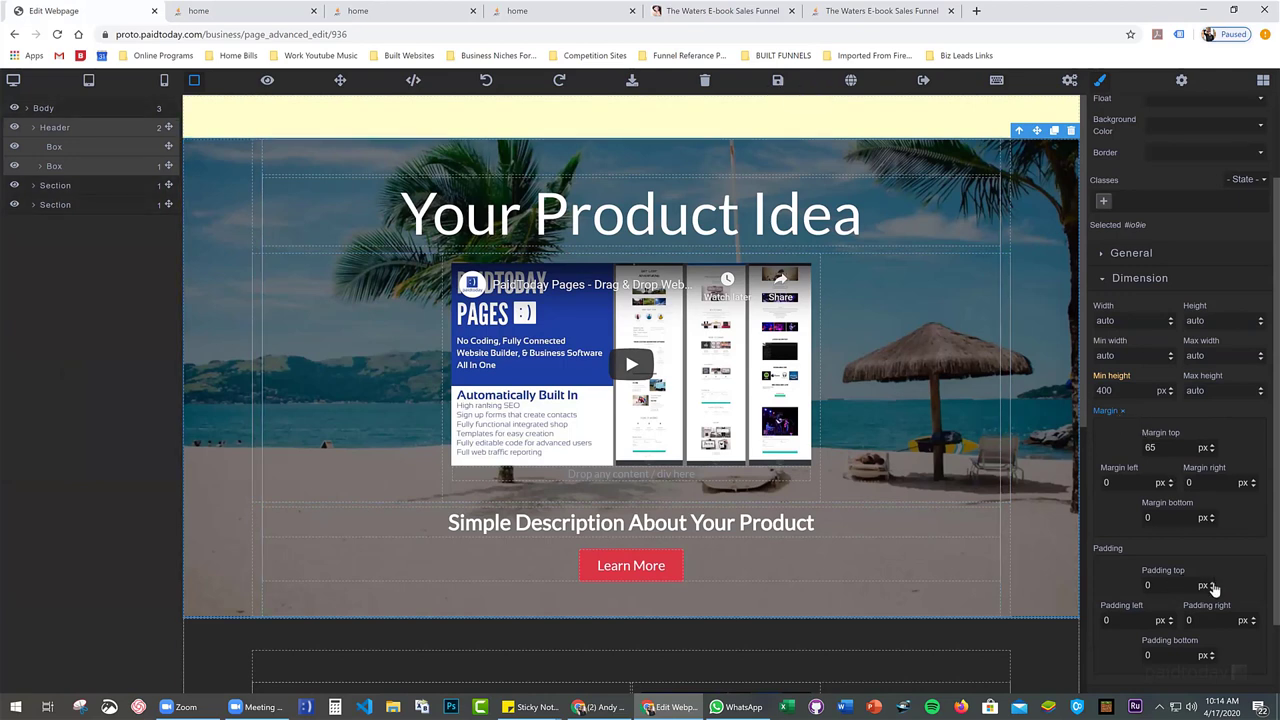
click(778, 88)
click(225, 12)
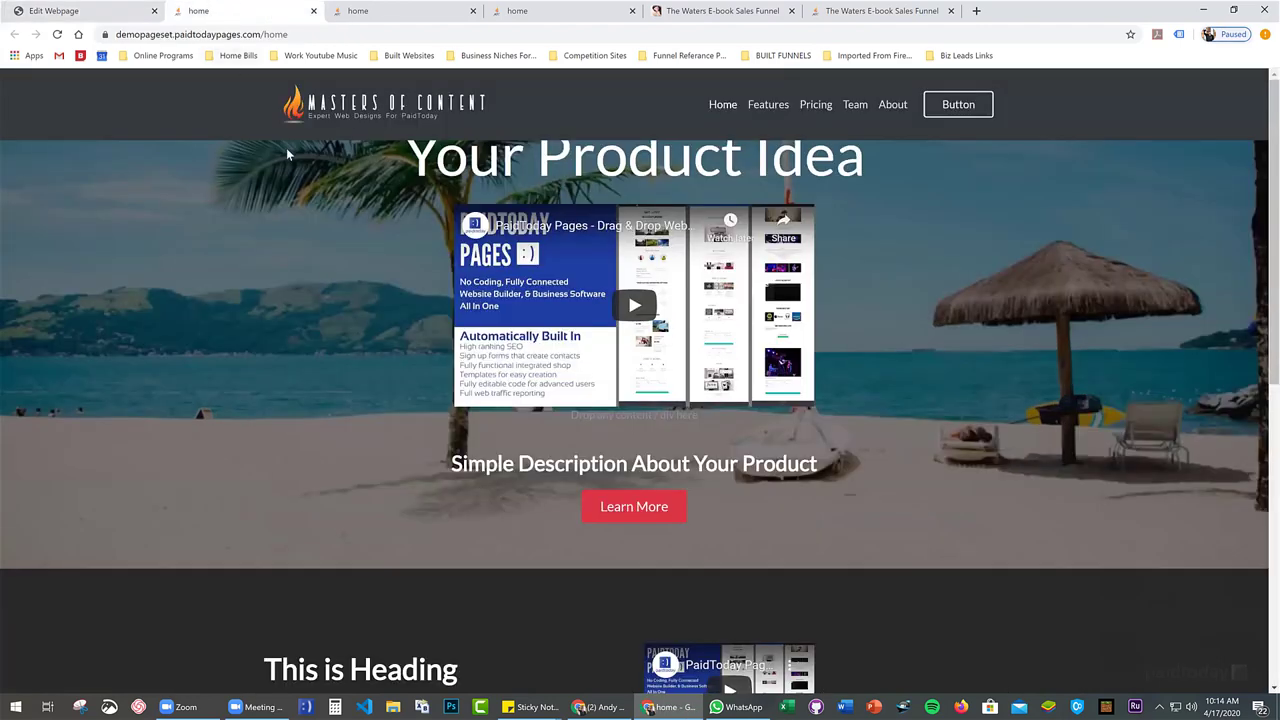
key(F5)
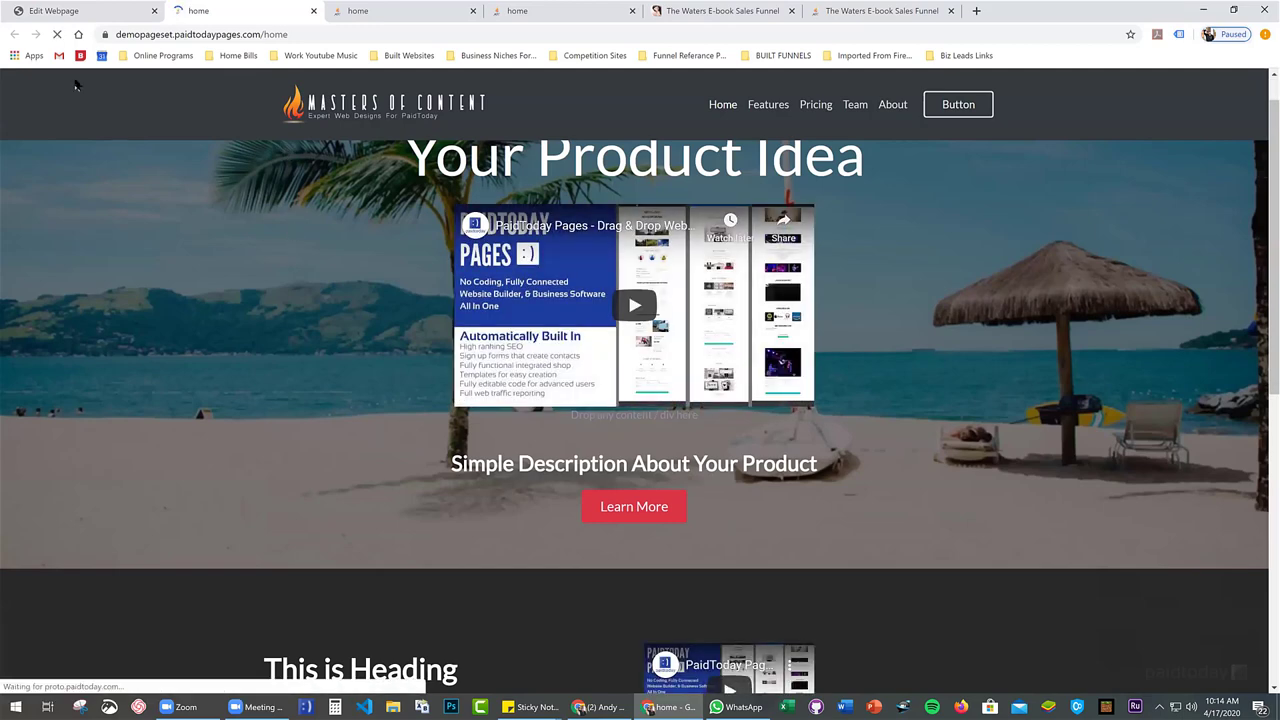
Set the hero header to 0 top margin, 68 px top padding and 800 px minimum height, then save
click(100, 12)
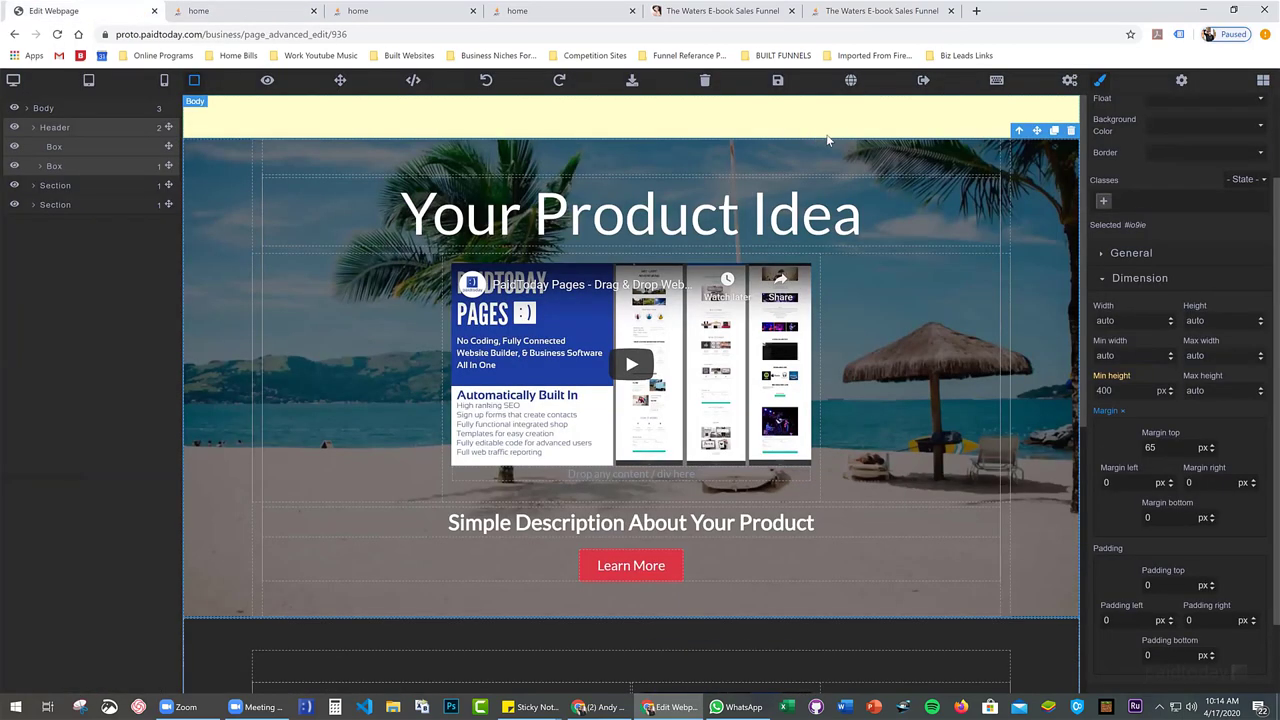
click(1122, 414)
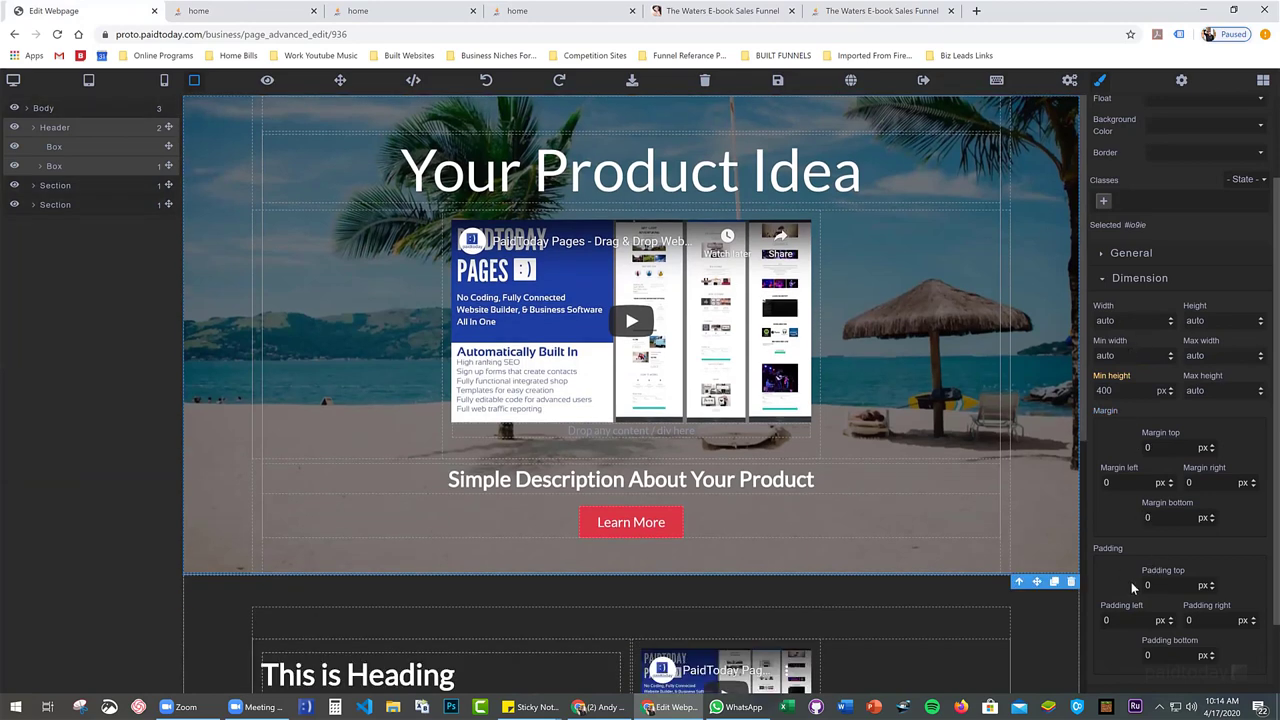
drag(1212, 587, 1212, 551)
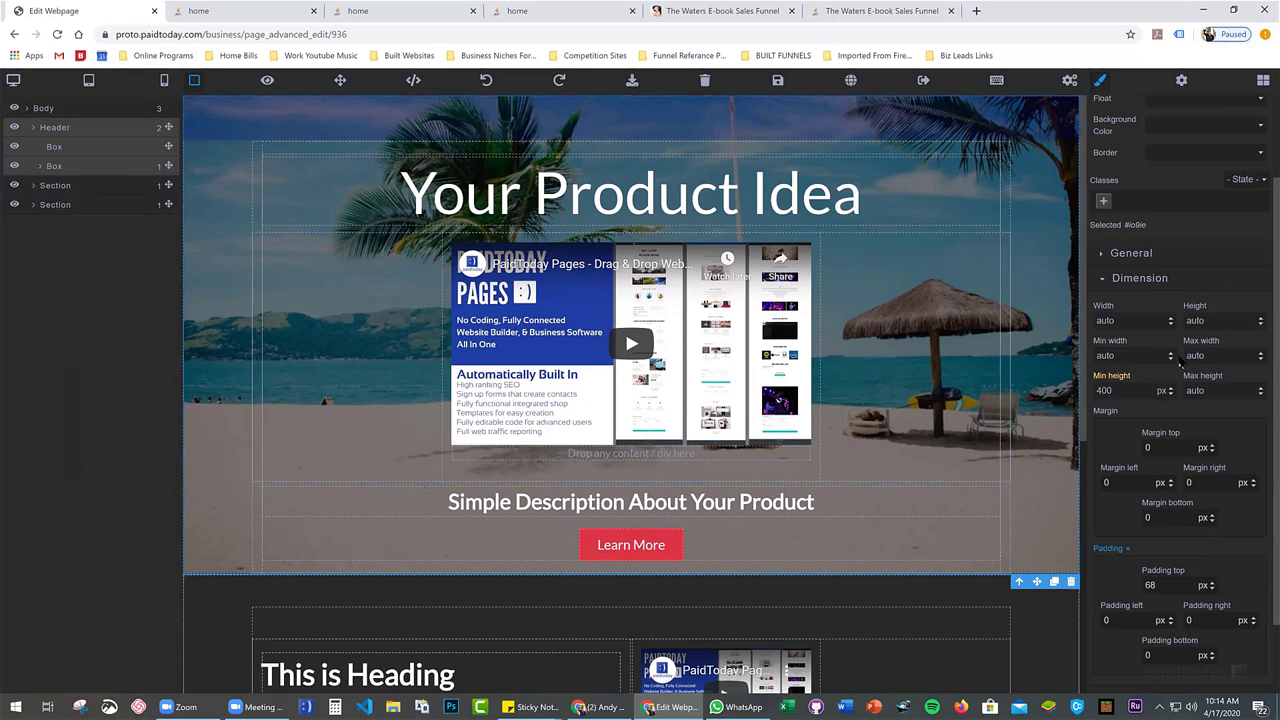
scroll(1179, 356, down, 1)
scroll(1182, 377, up, 2)
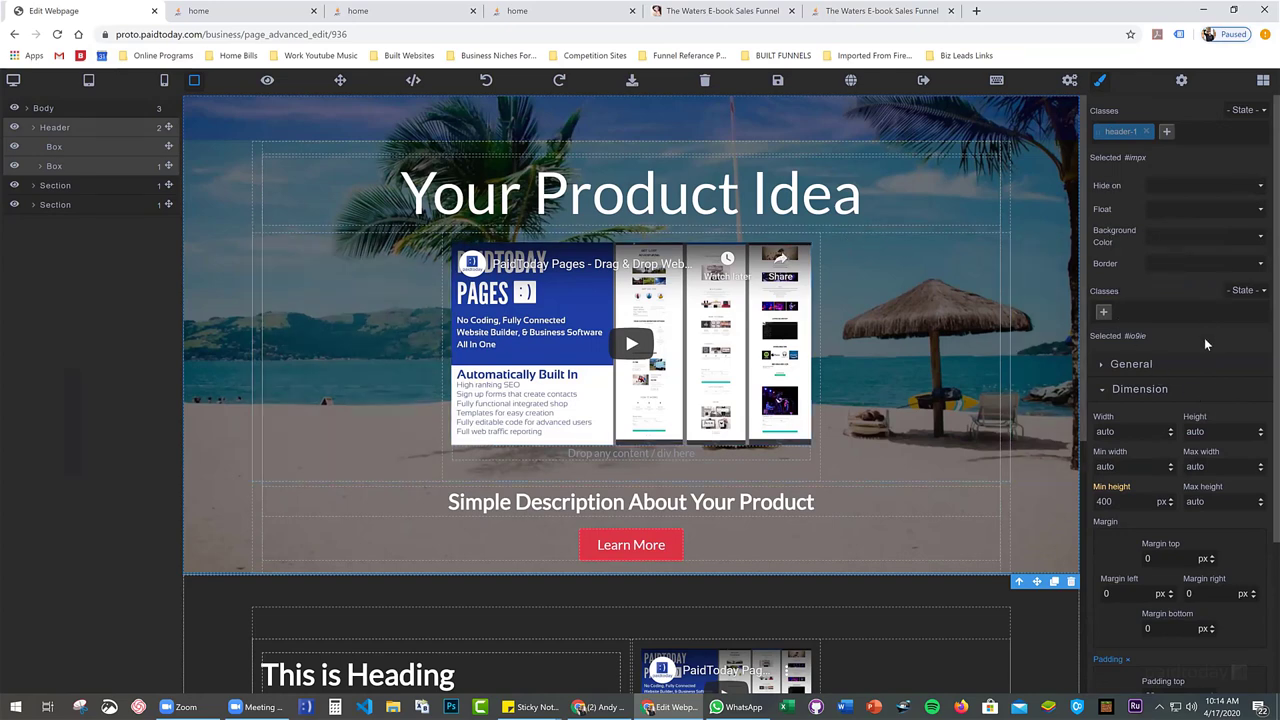
scroll(1199, 483, down, 2)
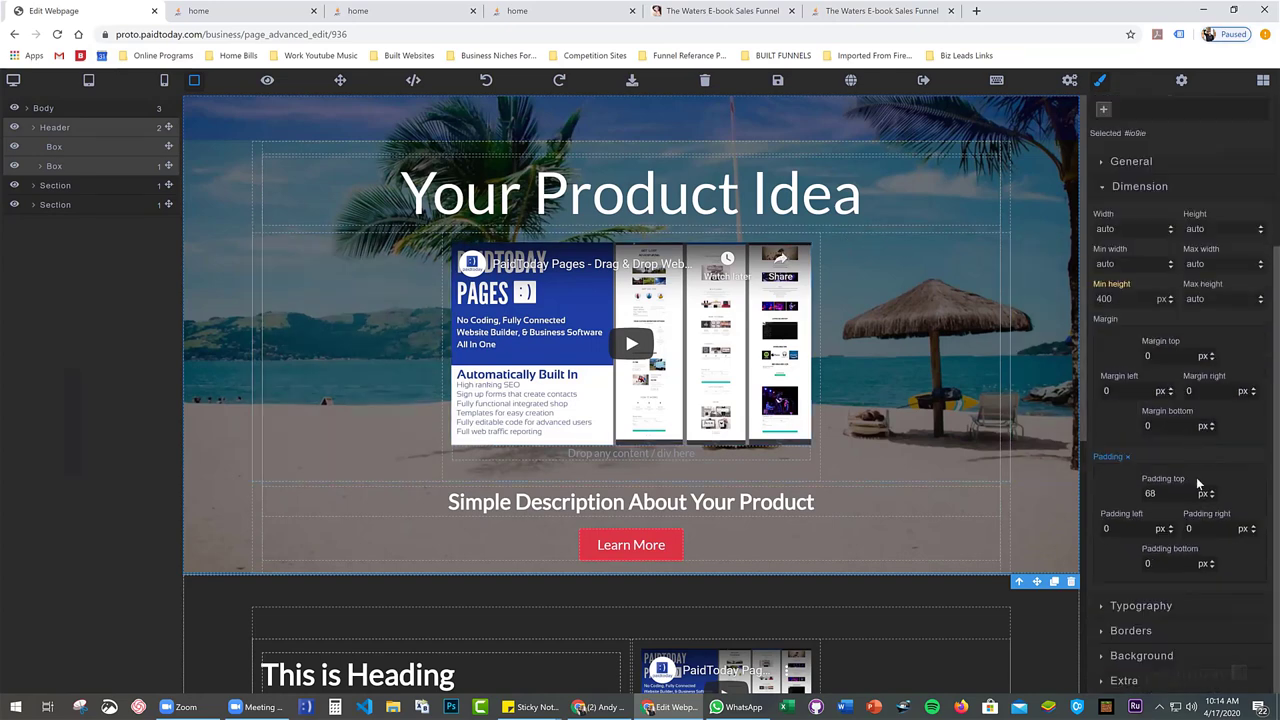
scroll(1190, 413, up, 2)
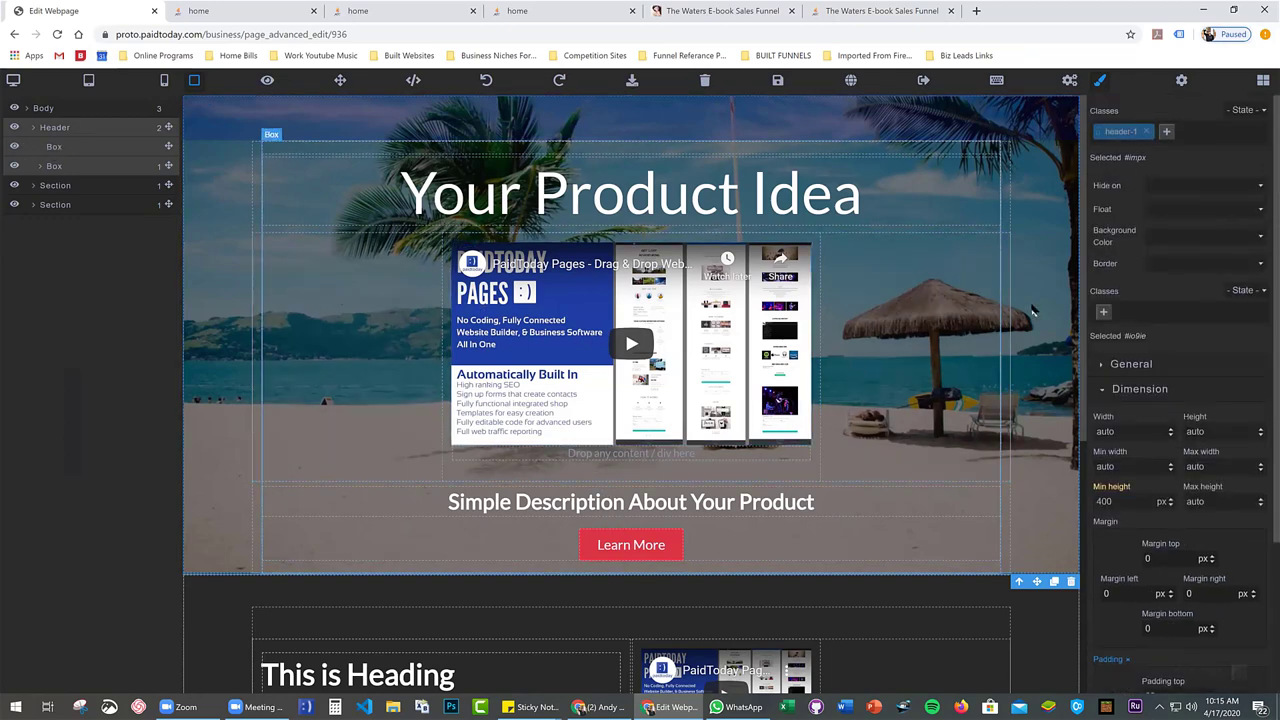
scroll(1158, 421, down, 1)
scroll(1162, 412, down, 1)
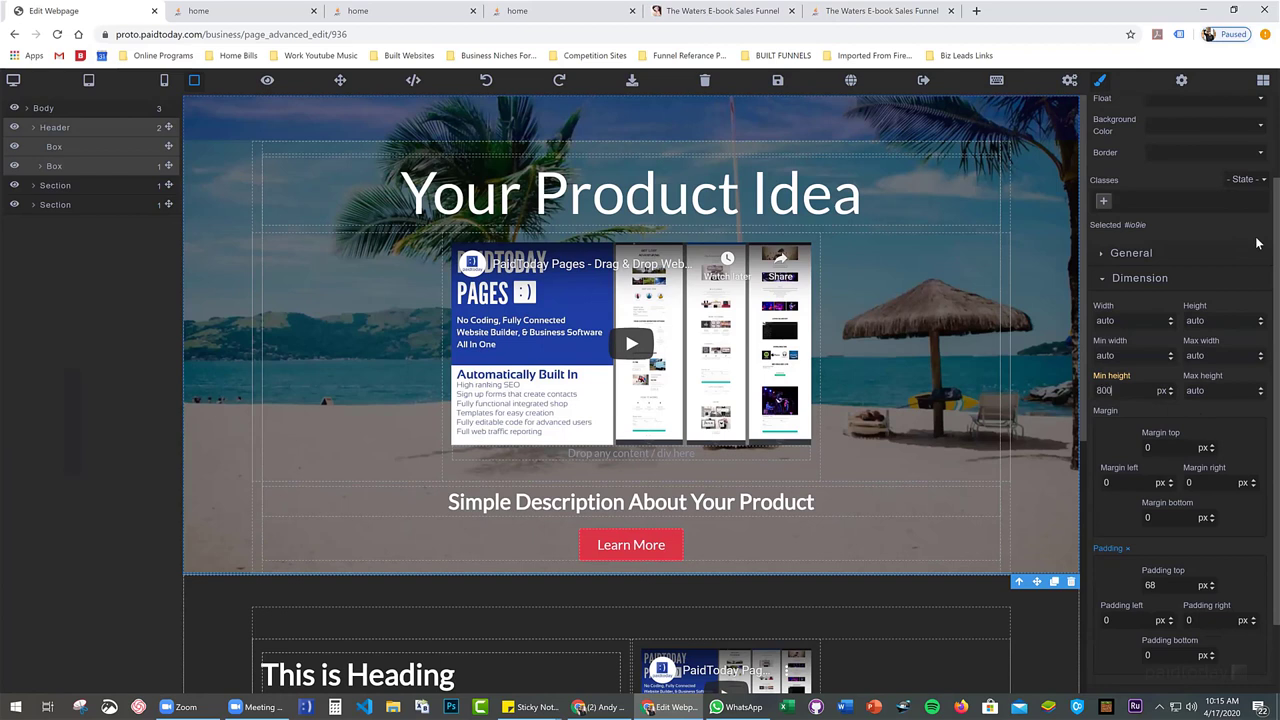
key(Return)
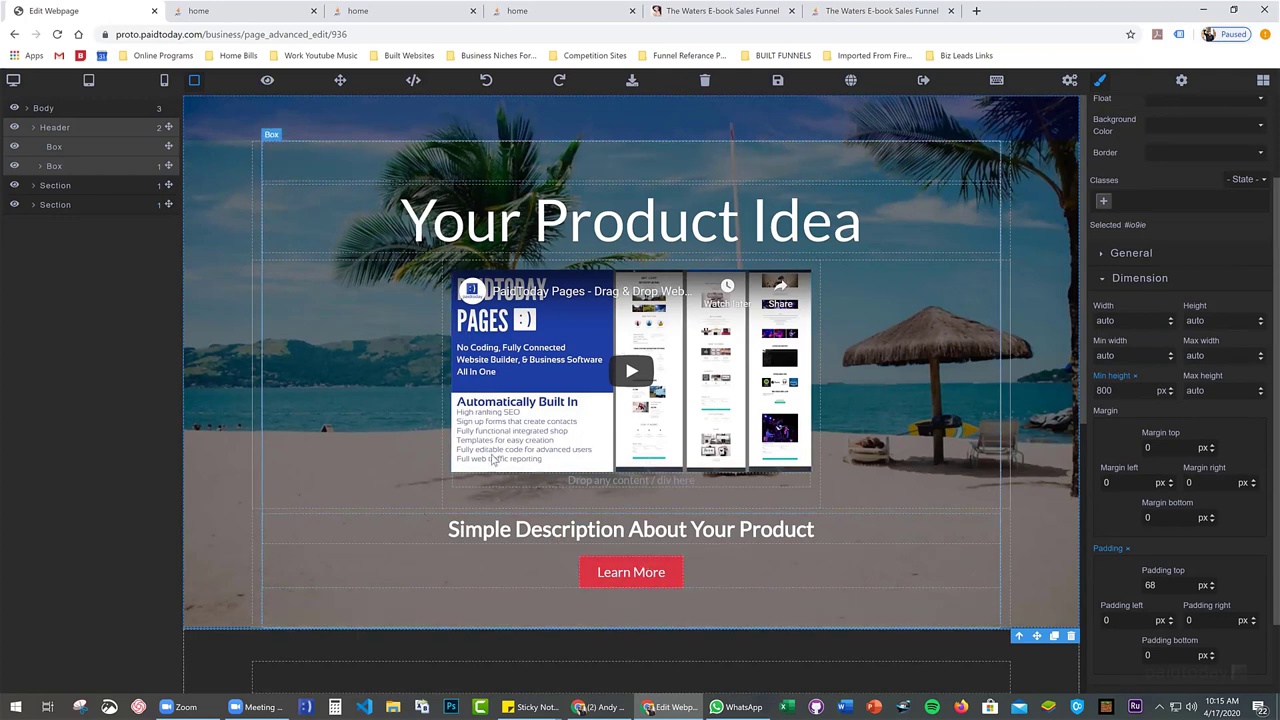
click(770, 84)
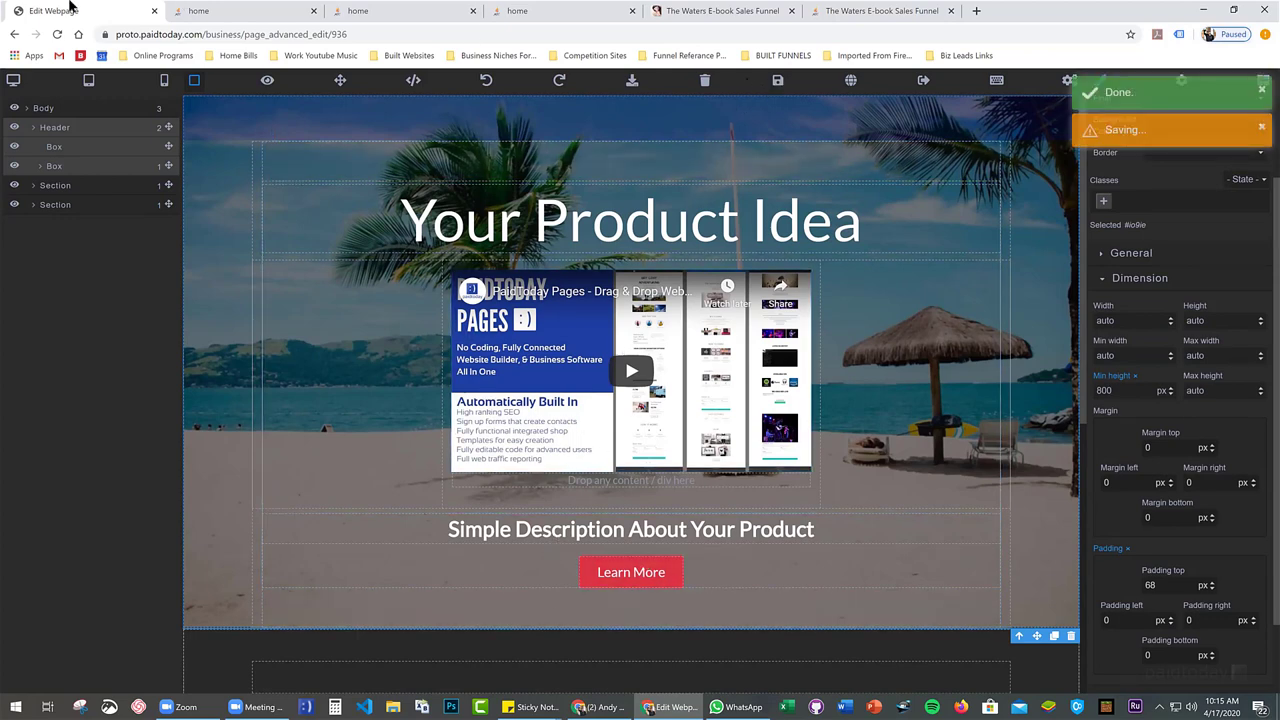
Reload the live home page to review the taller hero, then look it over in the editor
click(198, 11)
key(F5)
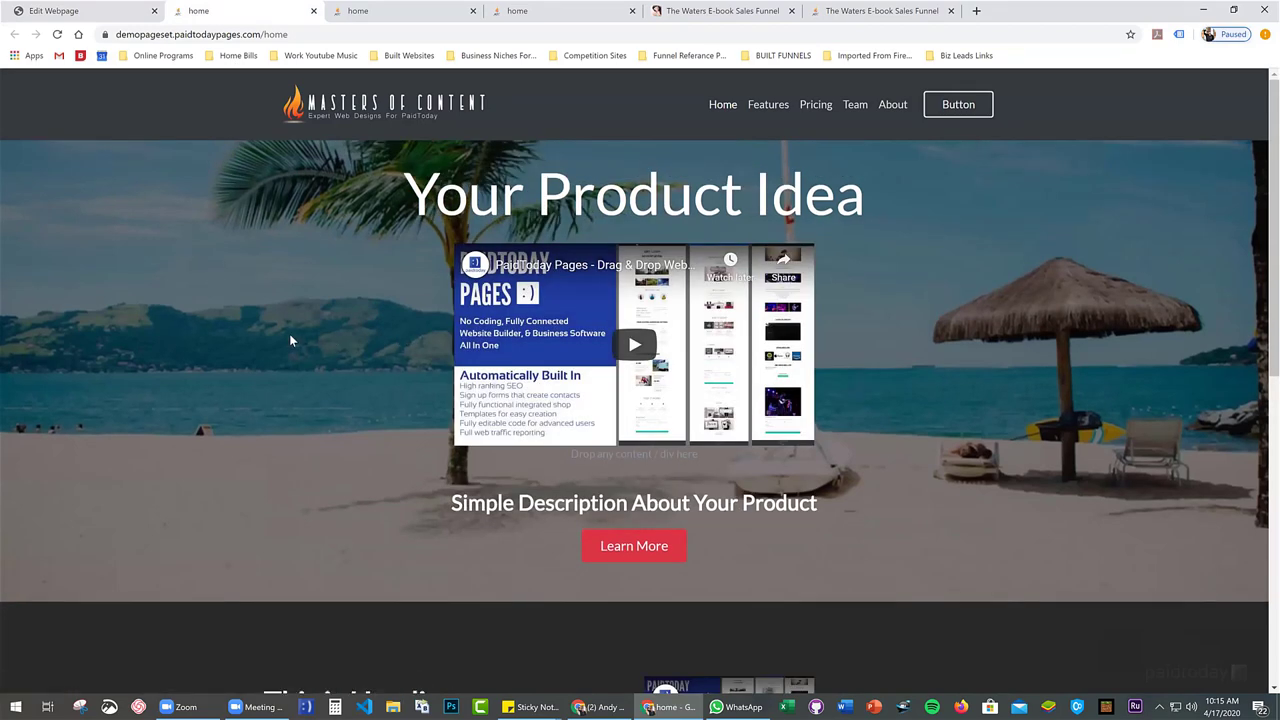
scroll(290, 341, down, 1)
scroll(290, 341, up, 1)
scroll(290, 341, down, 1)
scroll(290, 341, up, 1)
click(100, 11)
scroll(218, 165, down, 2)
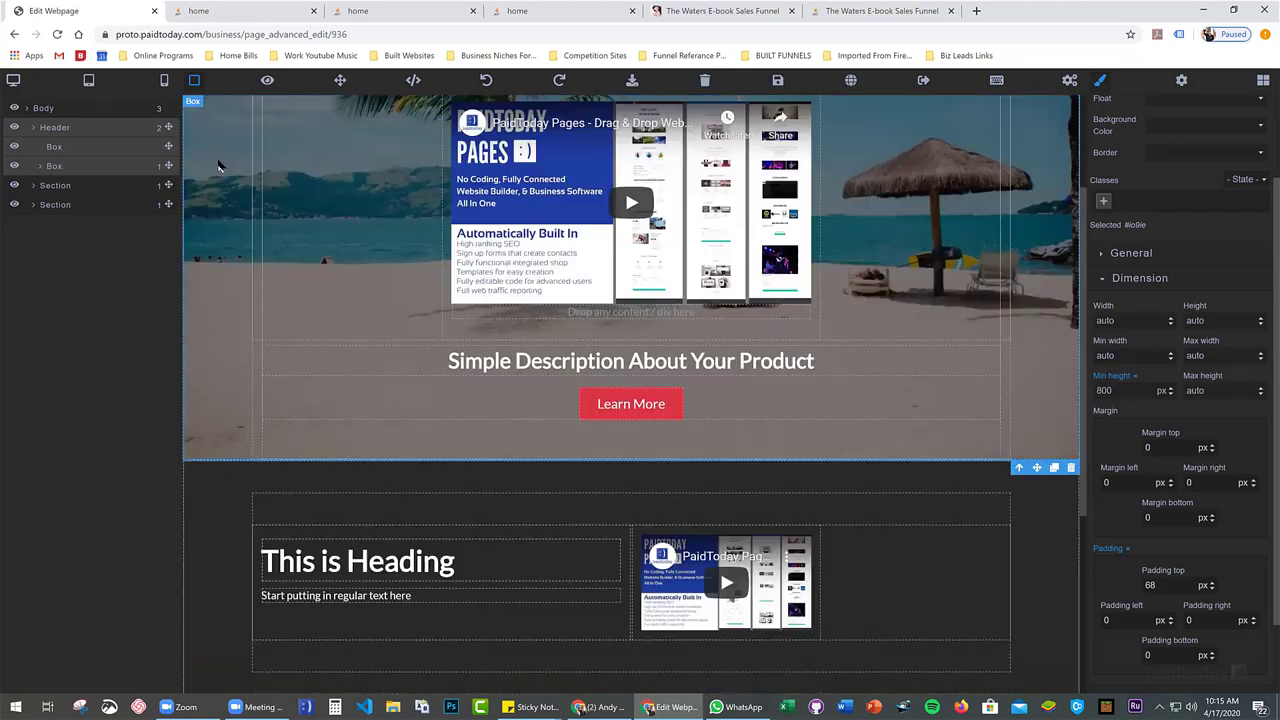
scroll(218, 165, down, 4)
scroll(230, 258, down, 1)
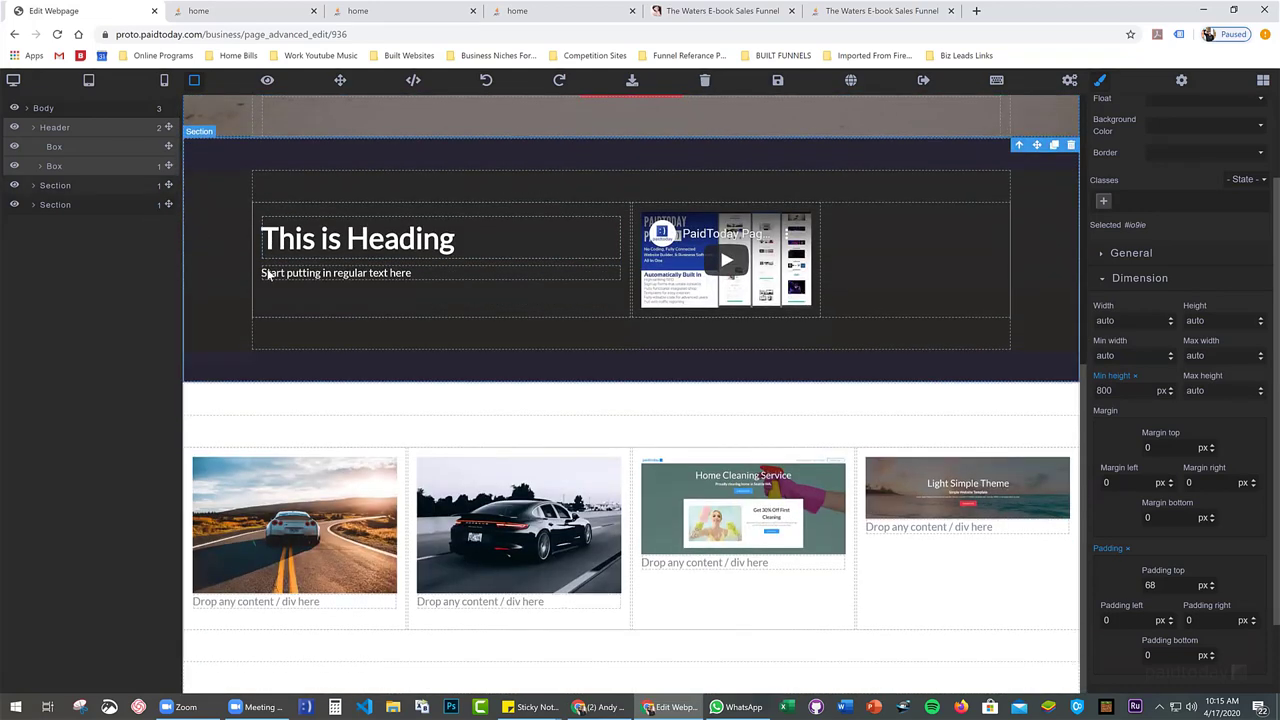
scroll(265, 268, up, 7)
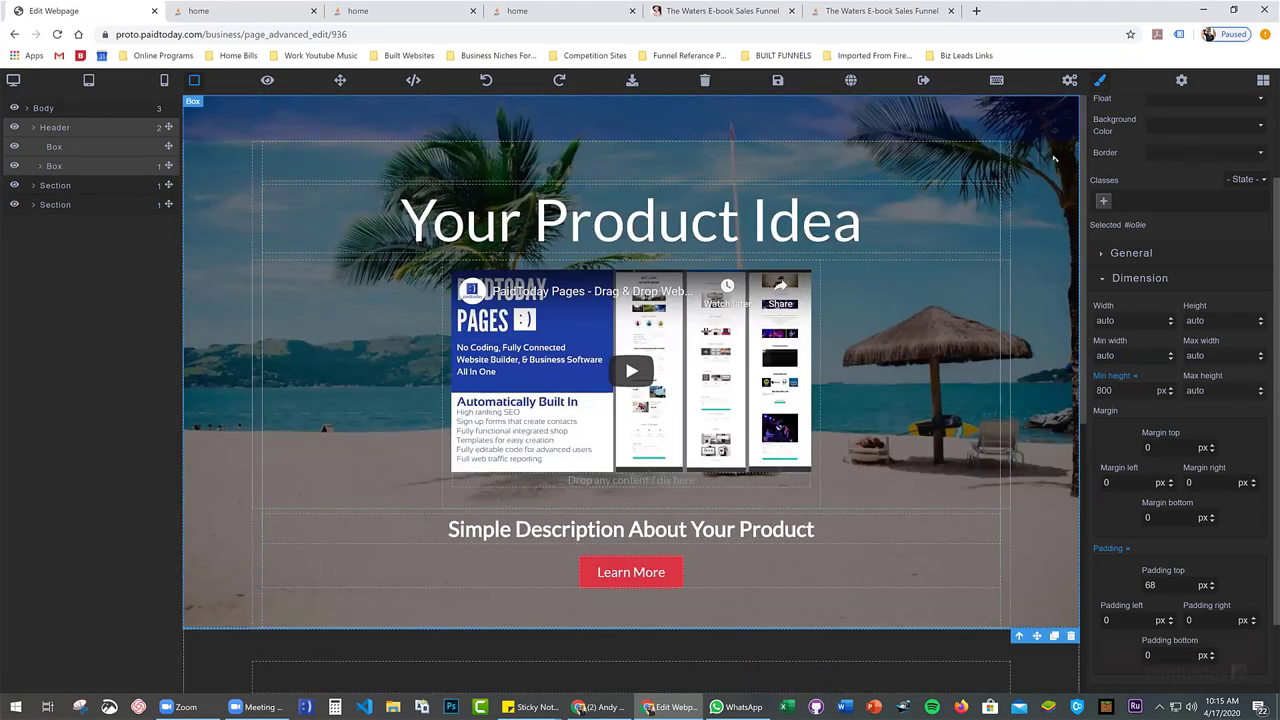
scroll(366, 199, down, 1)
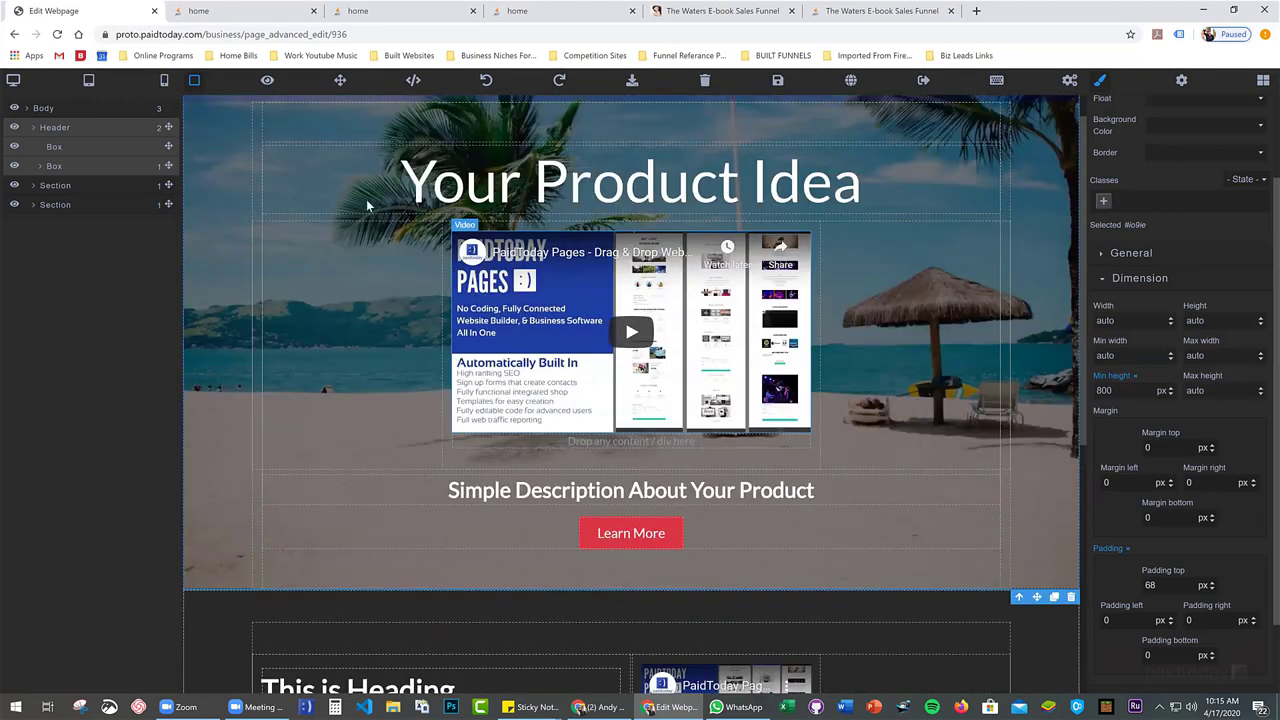
scroll(366, 199, up, 1)
Close the extra home page tab and both Waters E-book Sales Funnel tabs
click(269, 8)
click(400, 10)
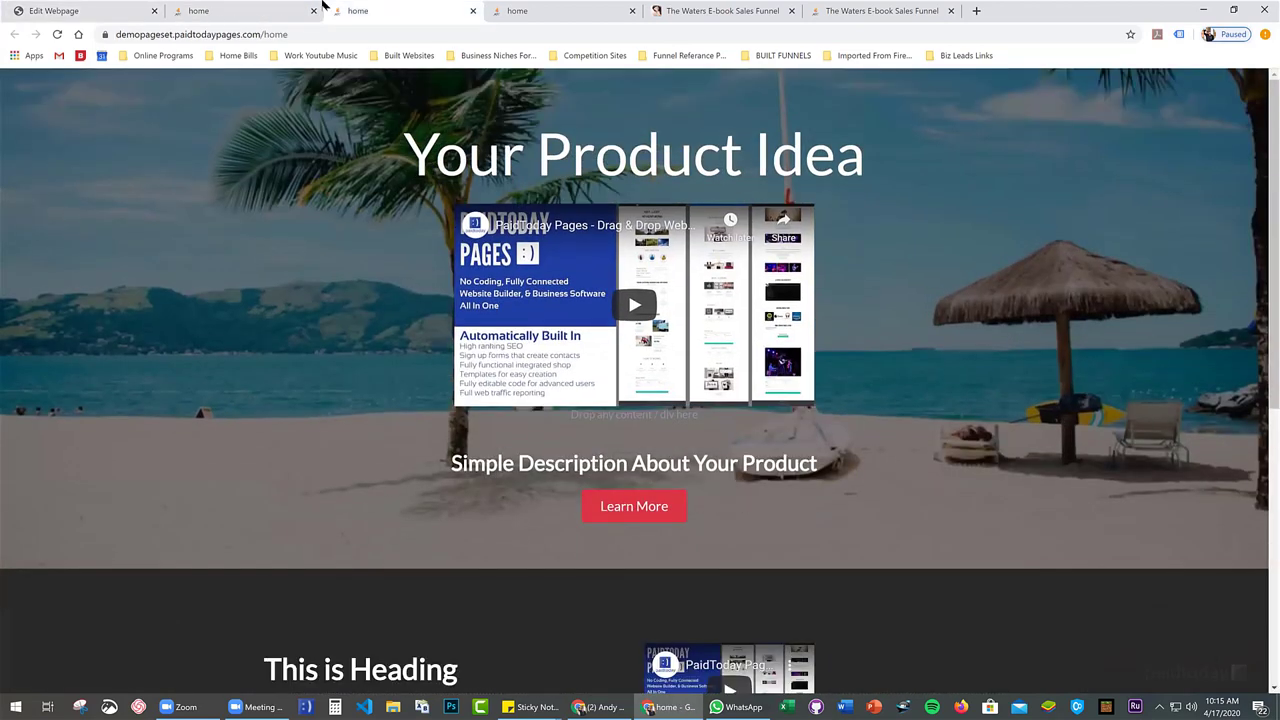
click(240, 10)
click(493, 10)
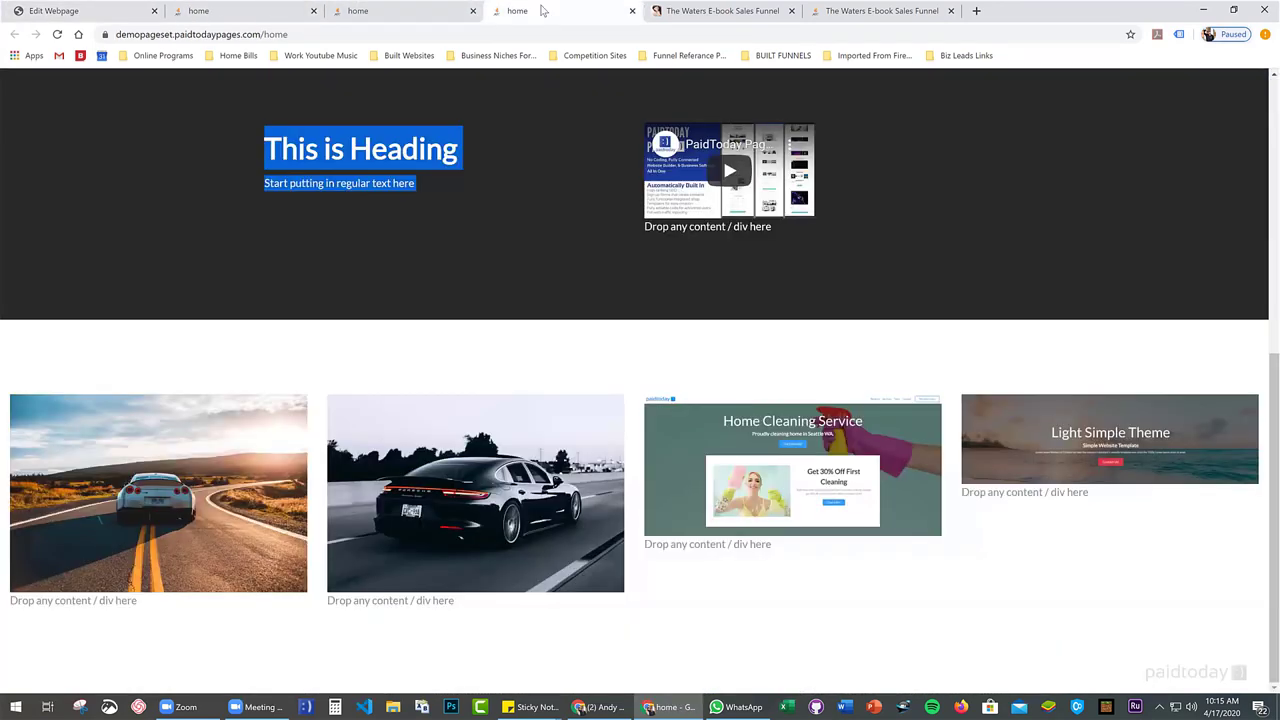
click(631, 11)
click(631, 11)
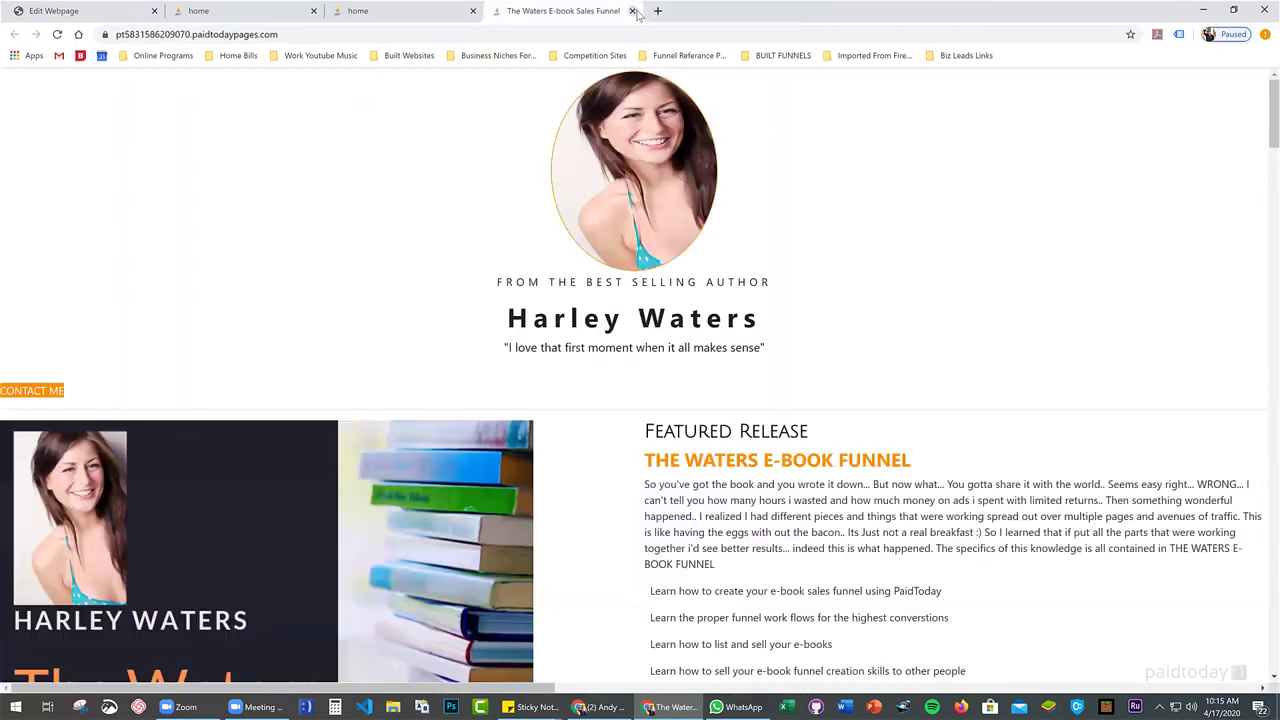
click(631, 11)
scroll(430, 322, down, 5)
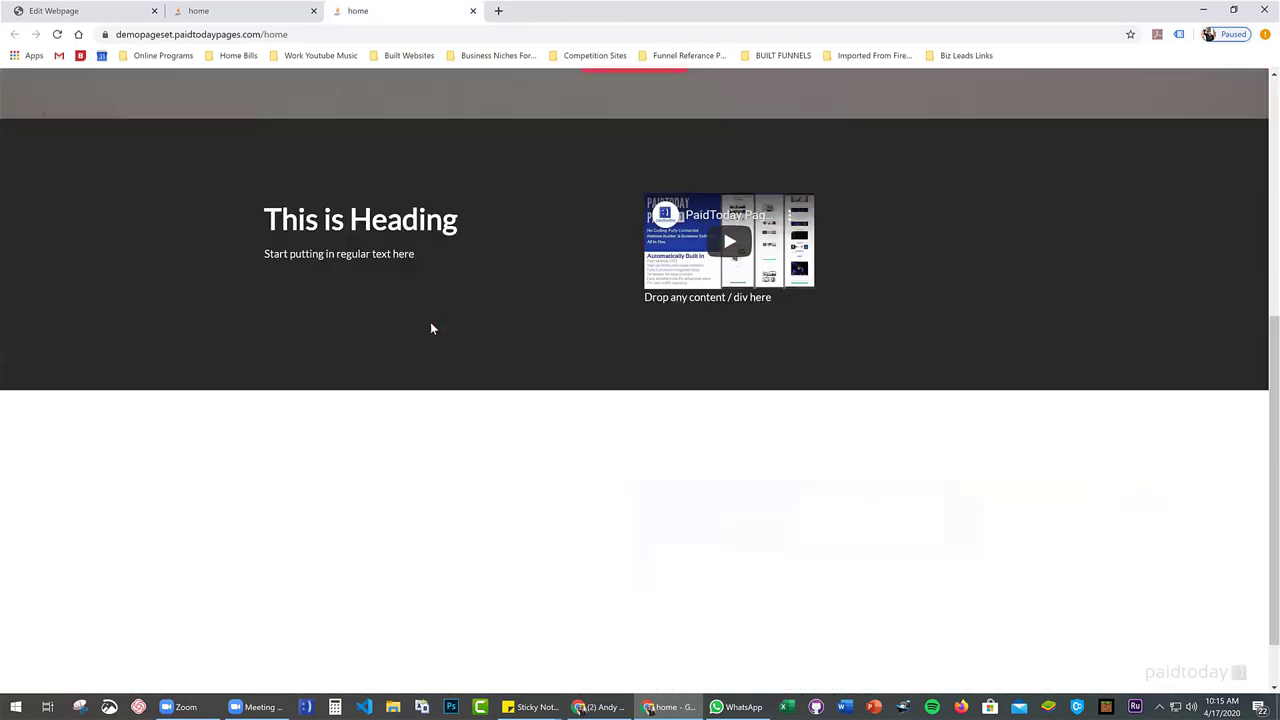
scroll(428, 330, up, 5)
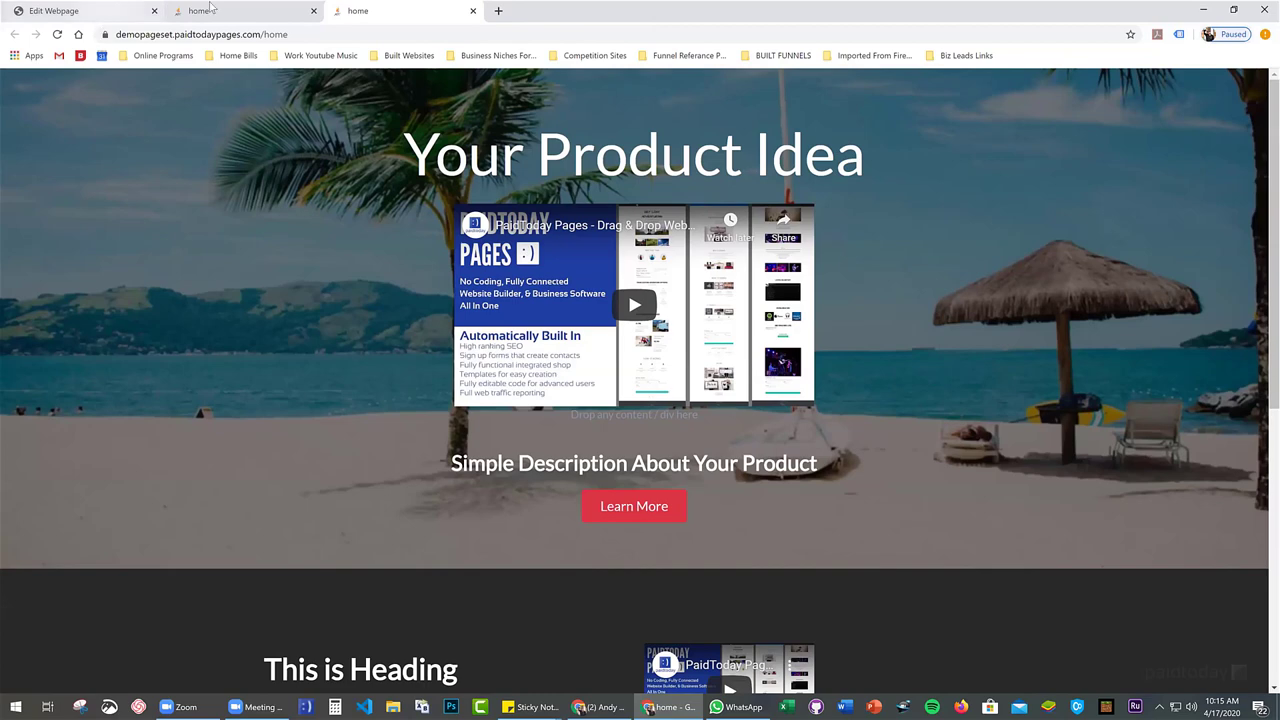
click(240, 11)
Scroll through the reordered home page in the editor to review it
click(95, 12)
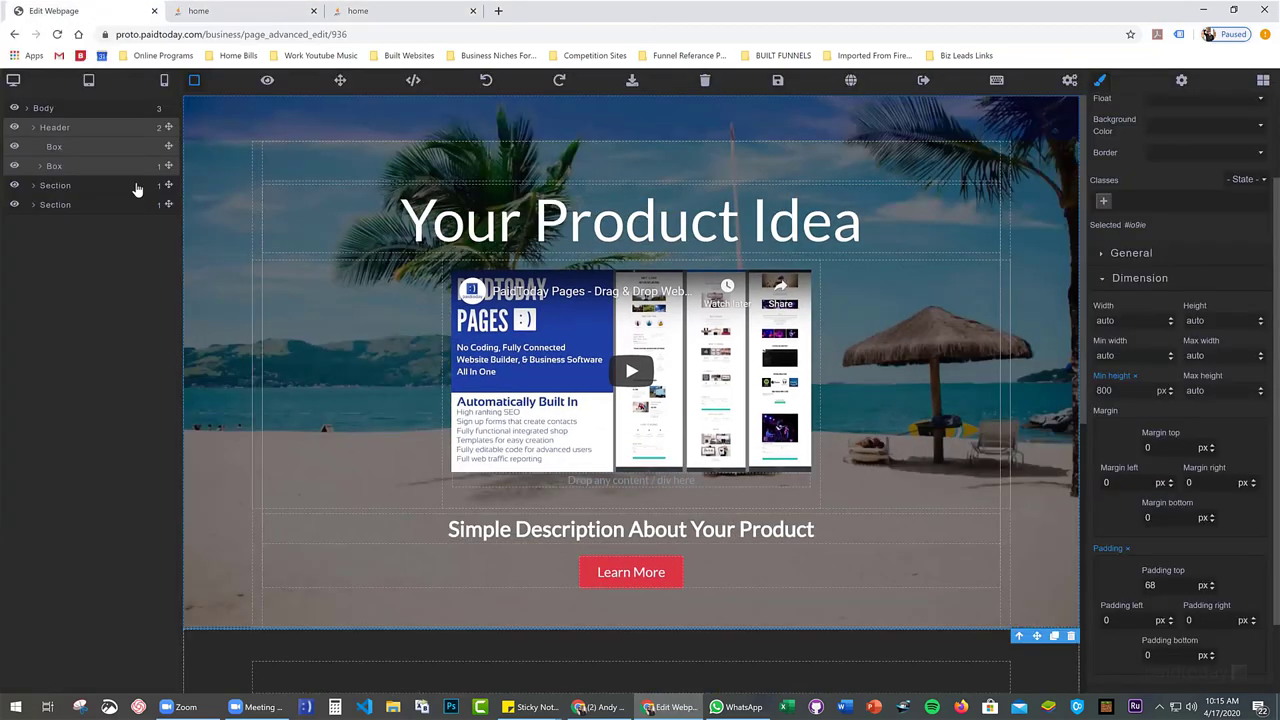
scroll(378, 316, down, 5)
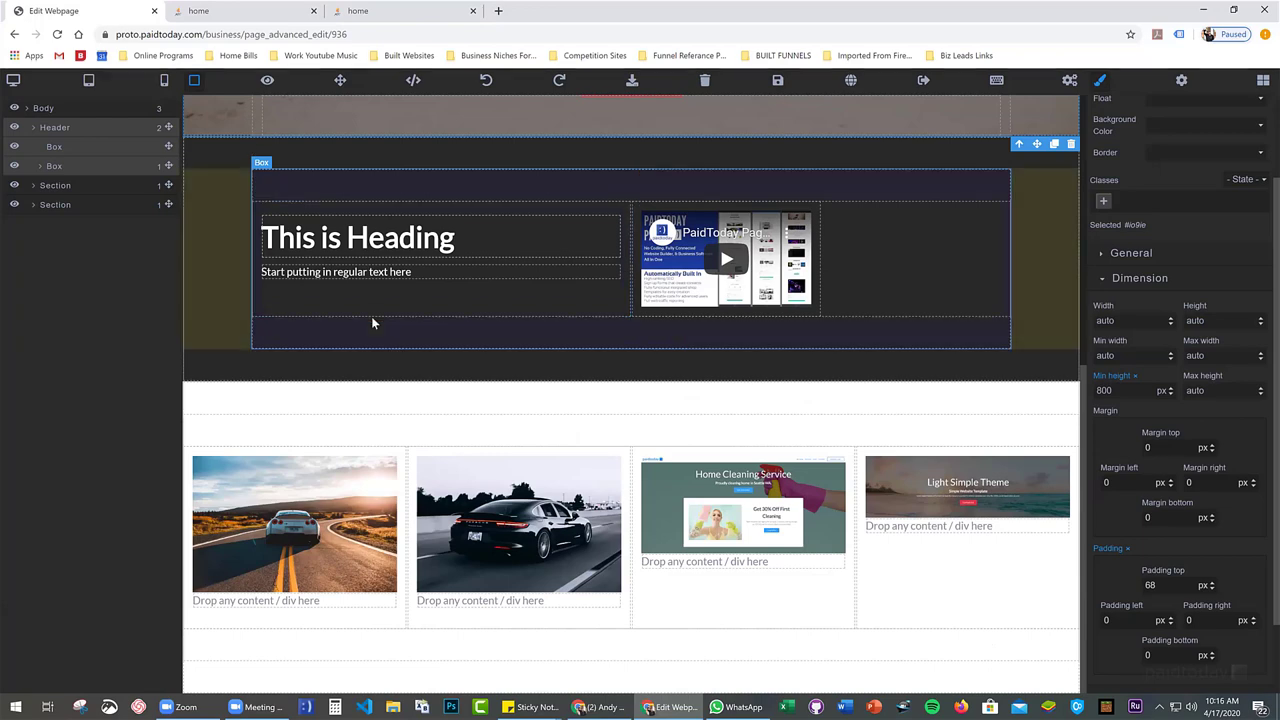
scroll(427, 350, up, 5)
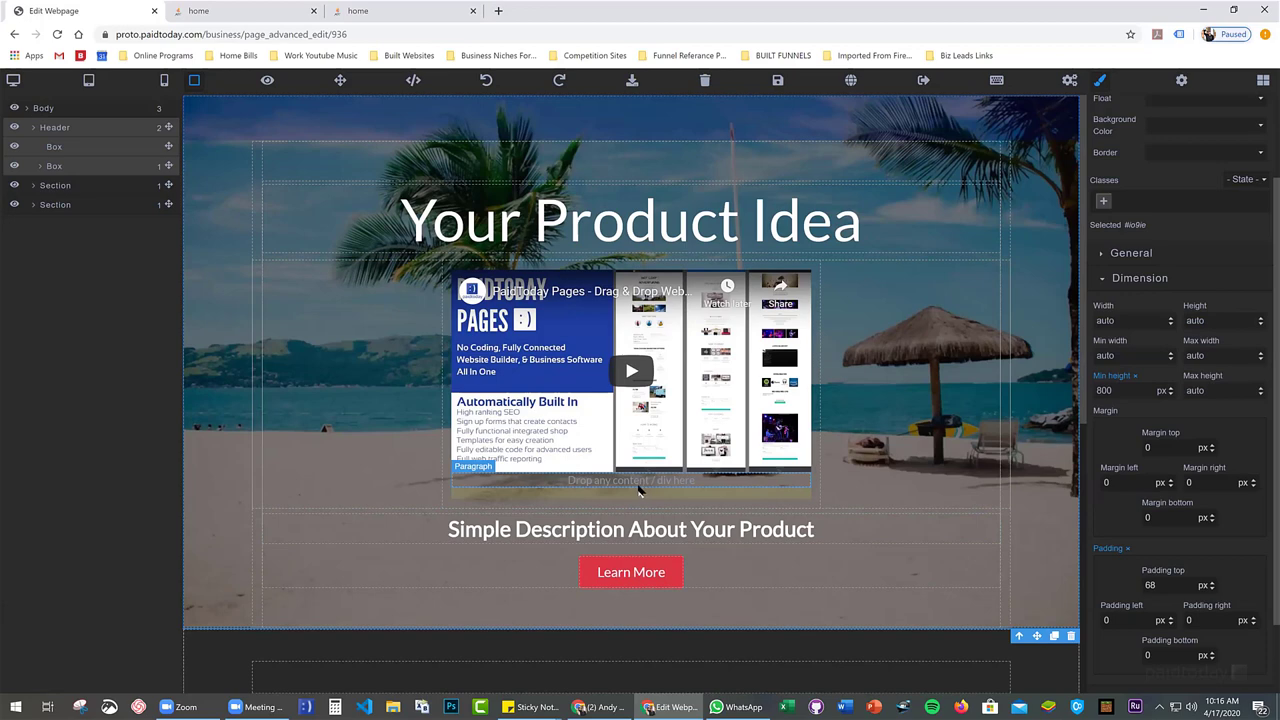
scroll(414, 451, down, 1)
scroll(1216, 388, down, 1)
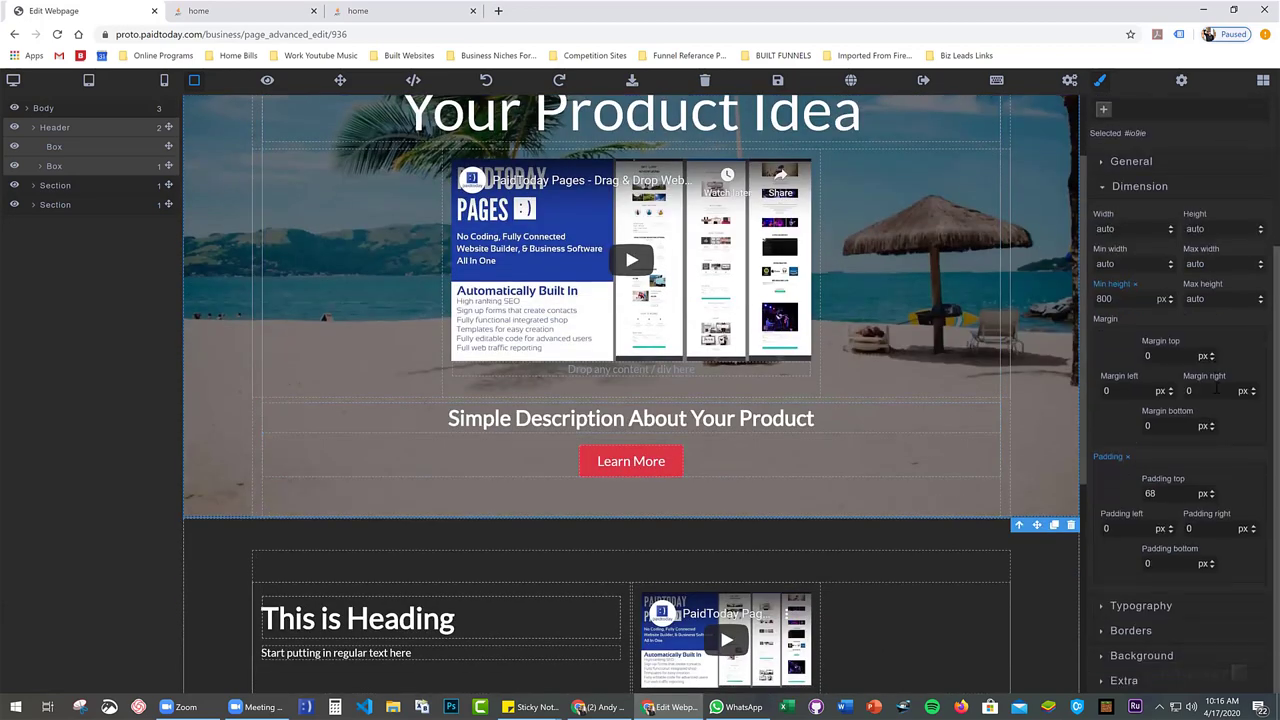
scroll(1216, 388, up, 2)
scroll(365, 449, down, 3)
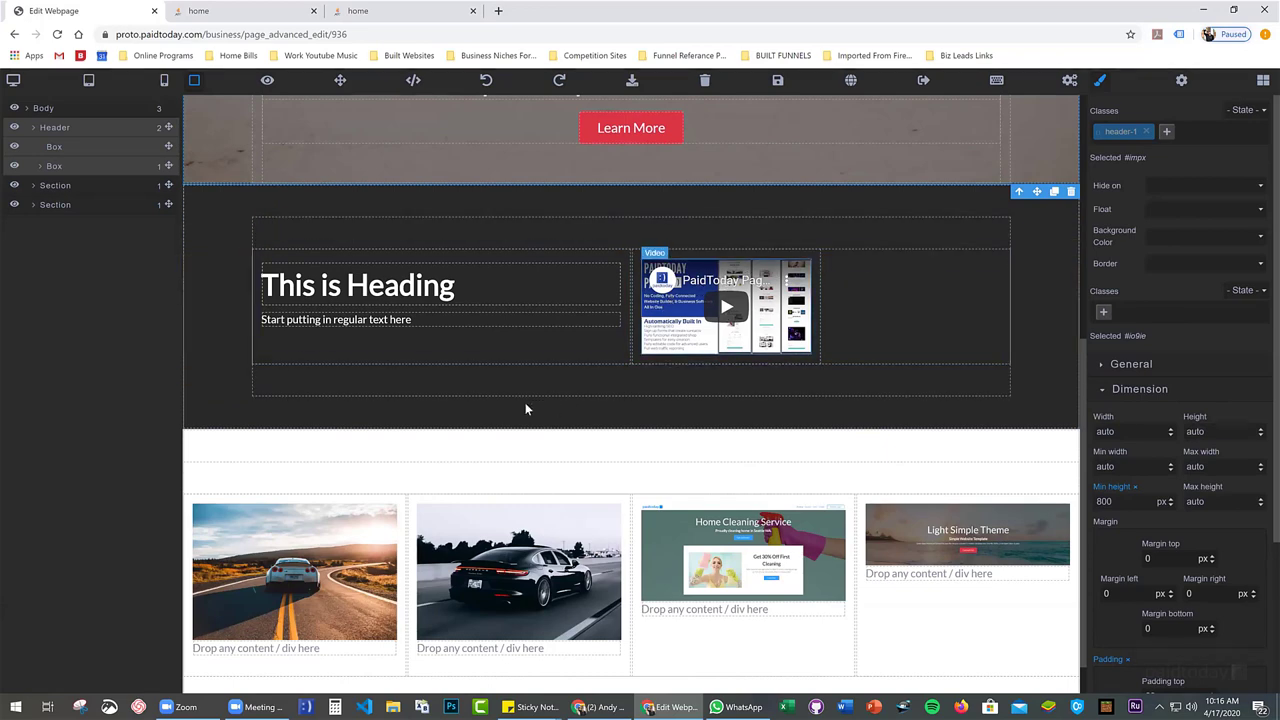
scroll(523, 405, down, 1)
scroll(338, 321, up, 5)
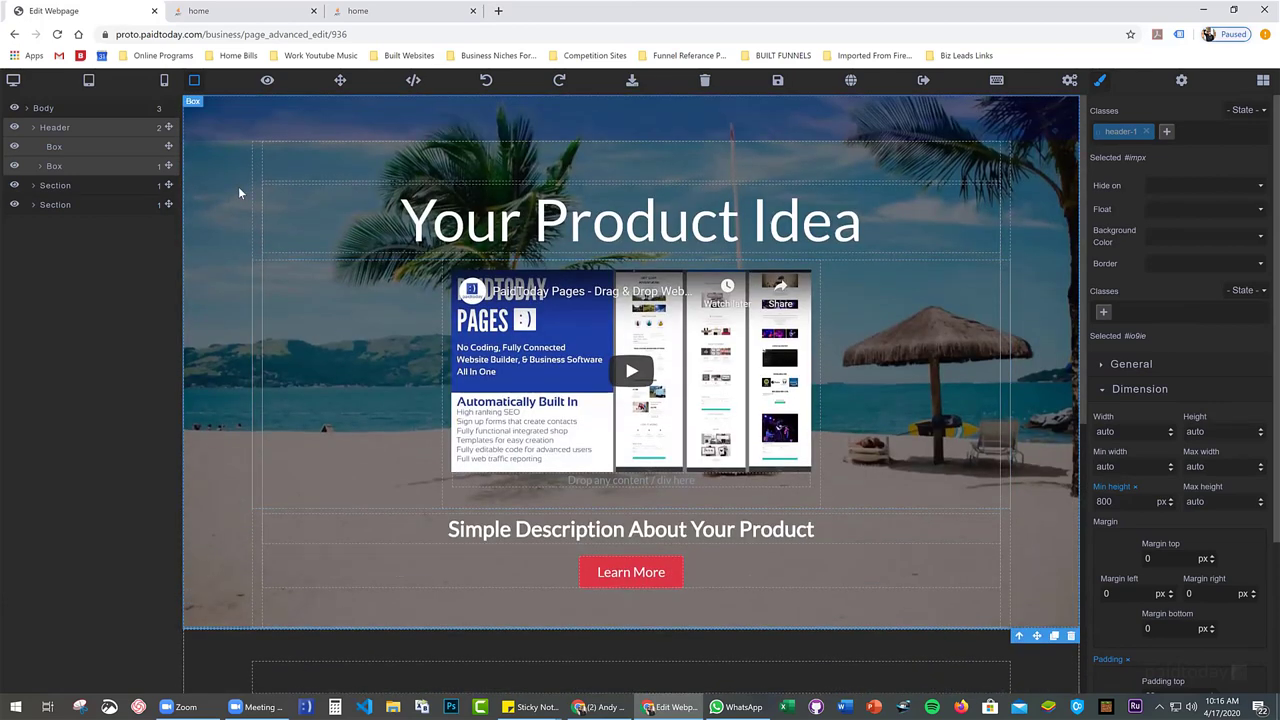
scroll(238, 198, down, 3)
scroll(238, 198, up, 3)
Save the home page and exit the editor, confirming Leave
click(779, 84)
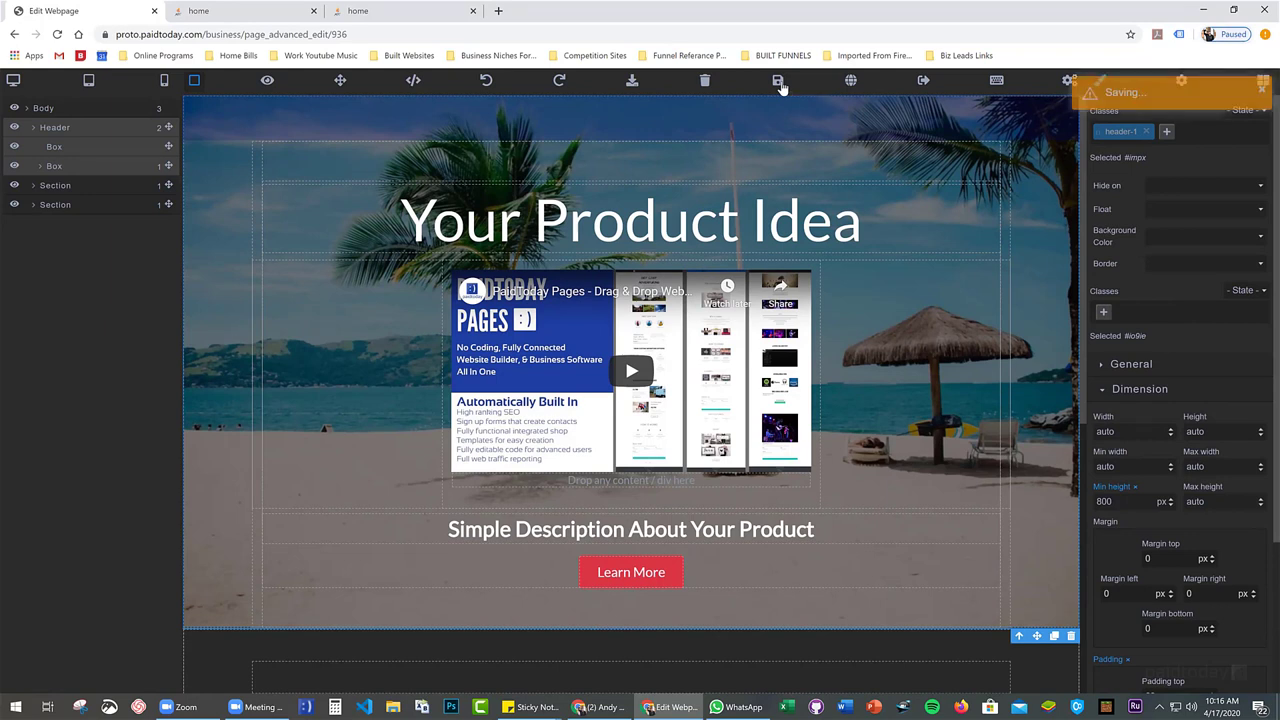
click(924, 82)
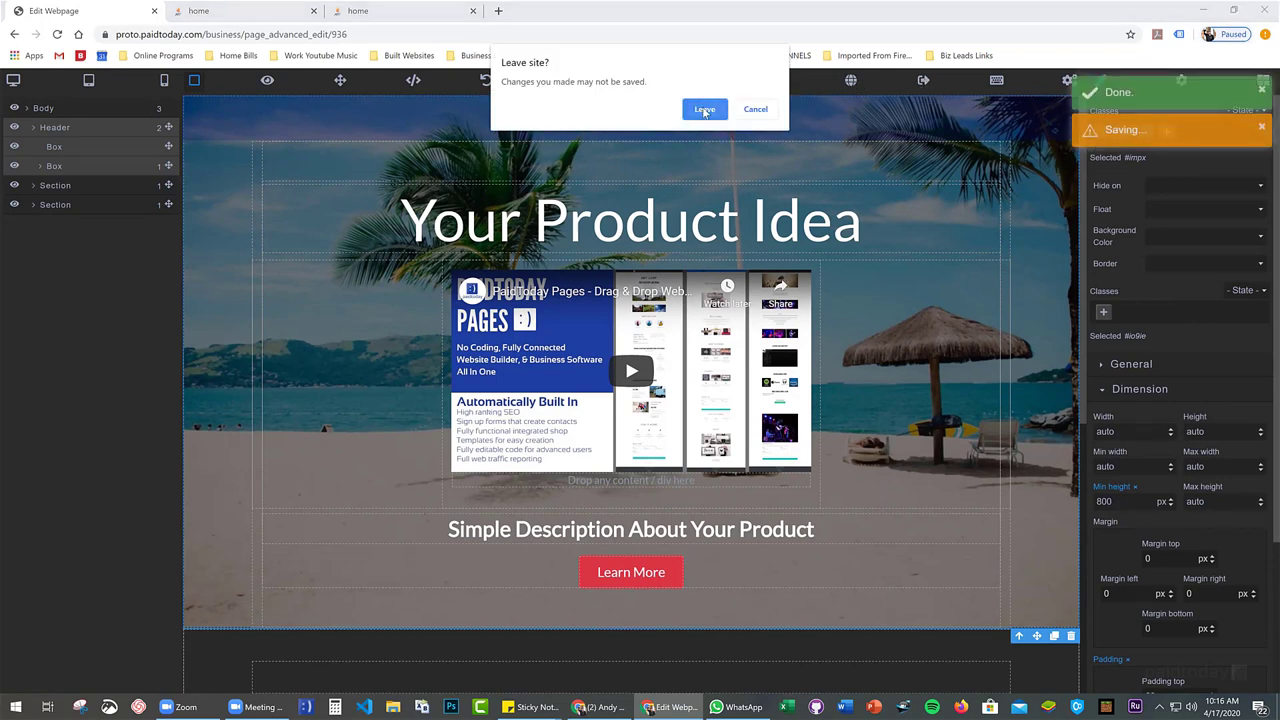
click(703, 106)
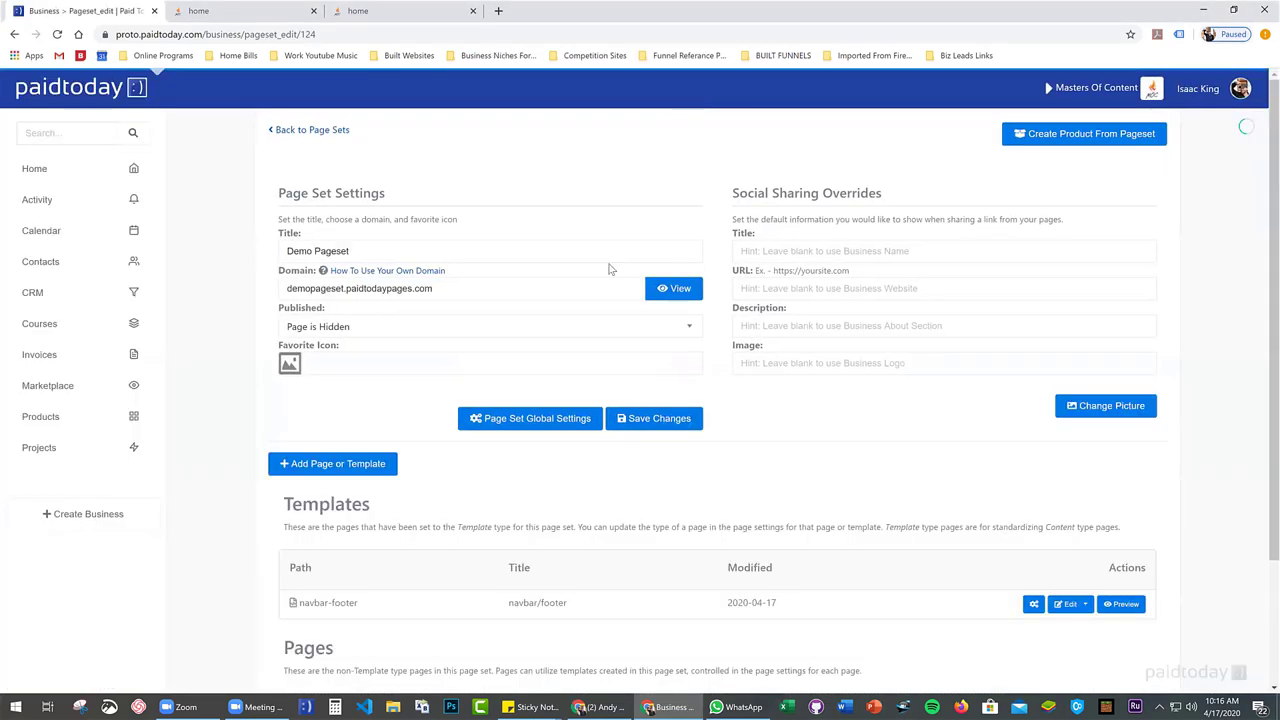
Return to Page Sets, open Videographer Template 3-20-2020, and edit its home page
scroll(566, 352, down, 2)
scroll(484, 235, up, 2)
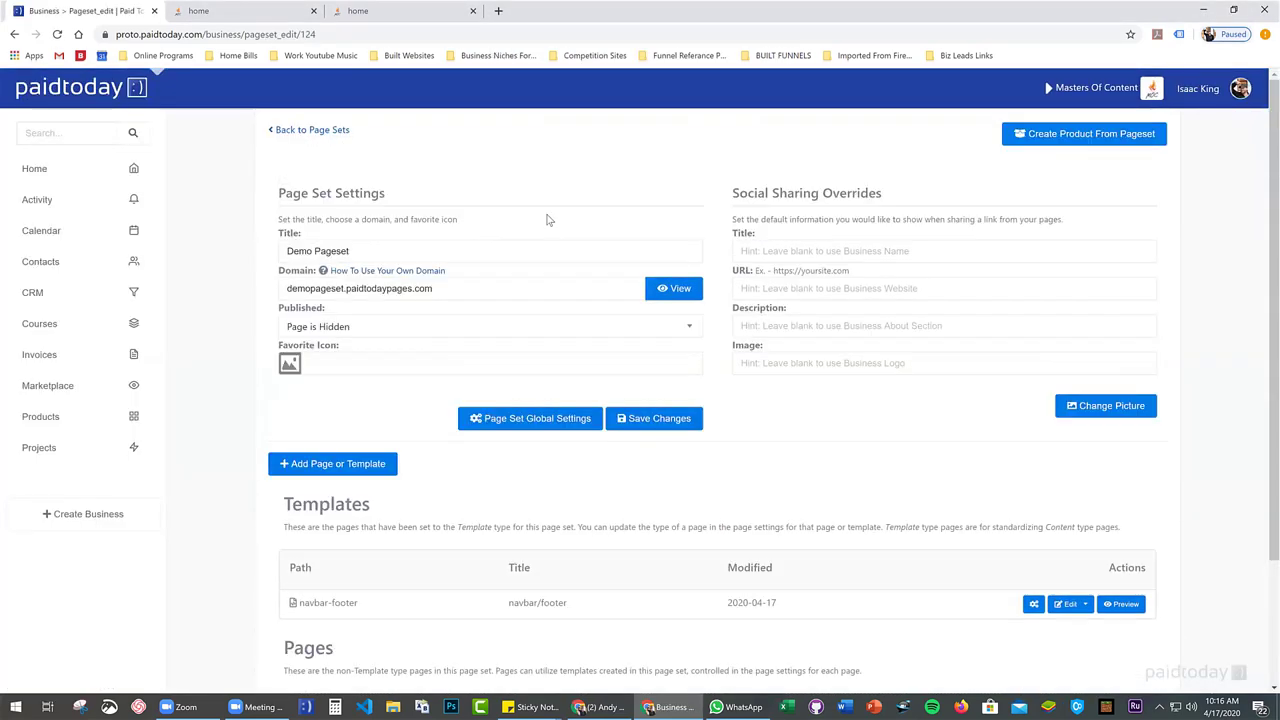
click(306, 131)
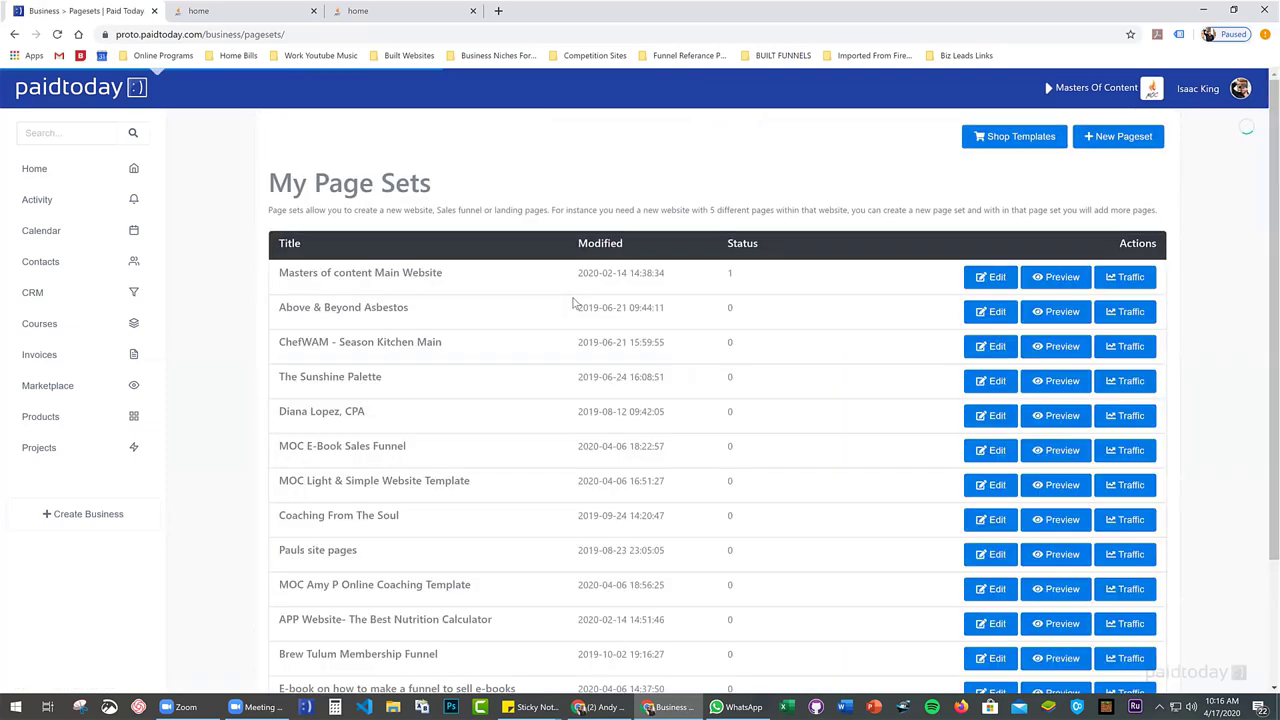
scroll(602, 451, down, 3)
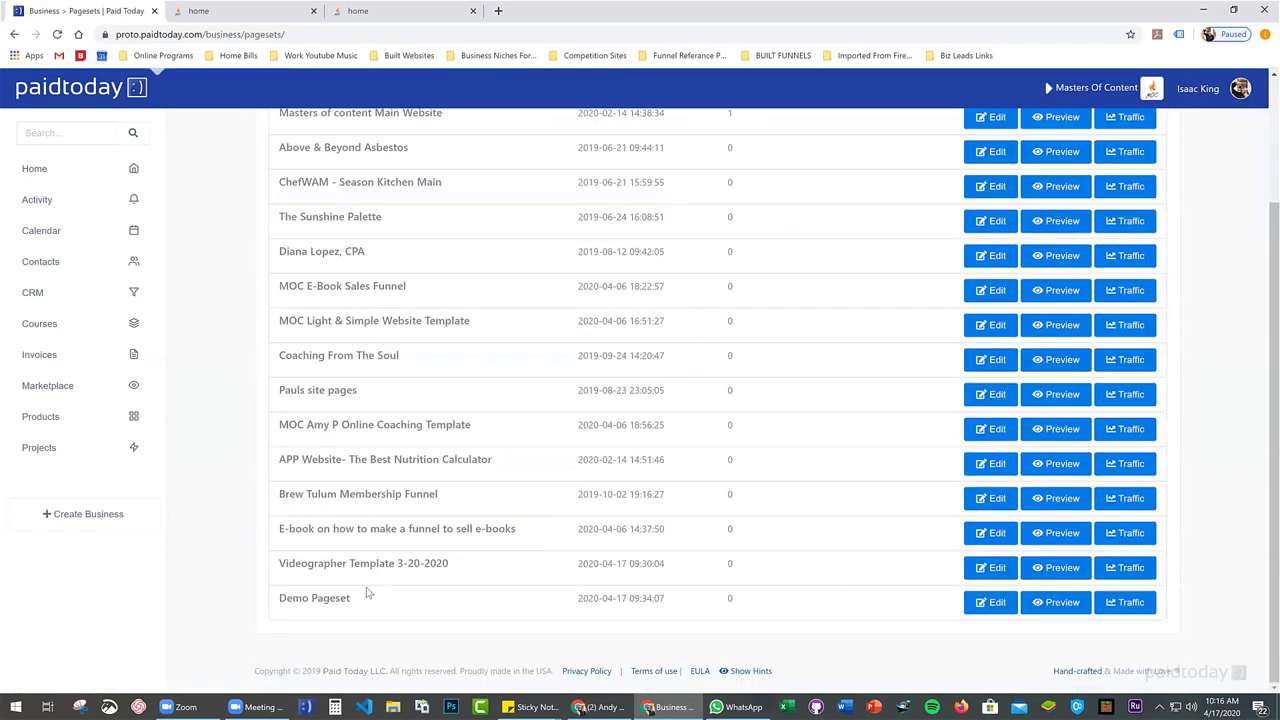
click(984, 574)
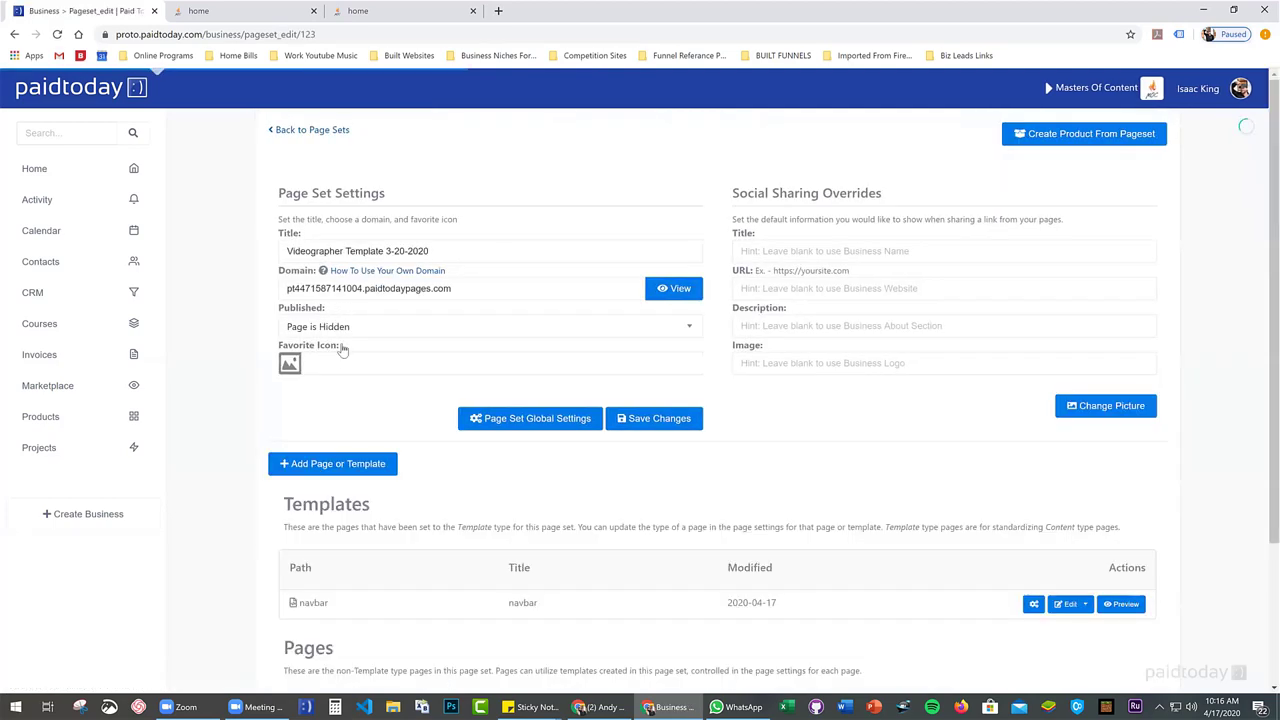
scroll(491, 449, down, 3)
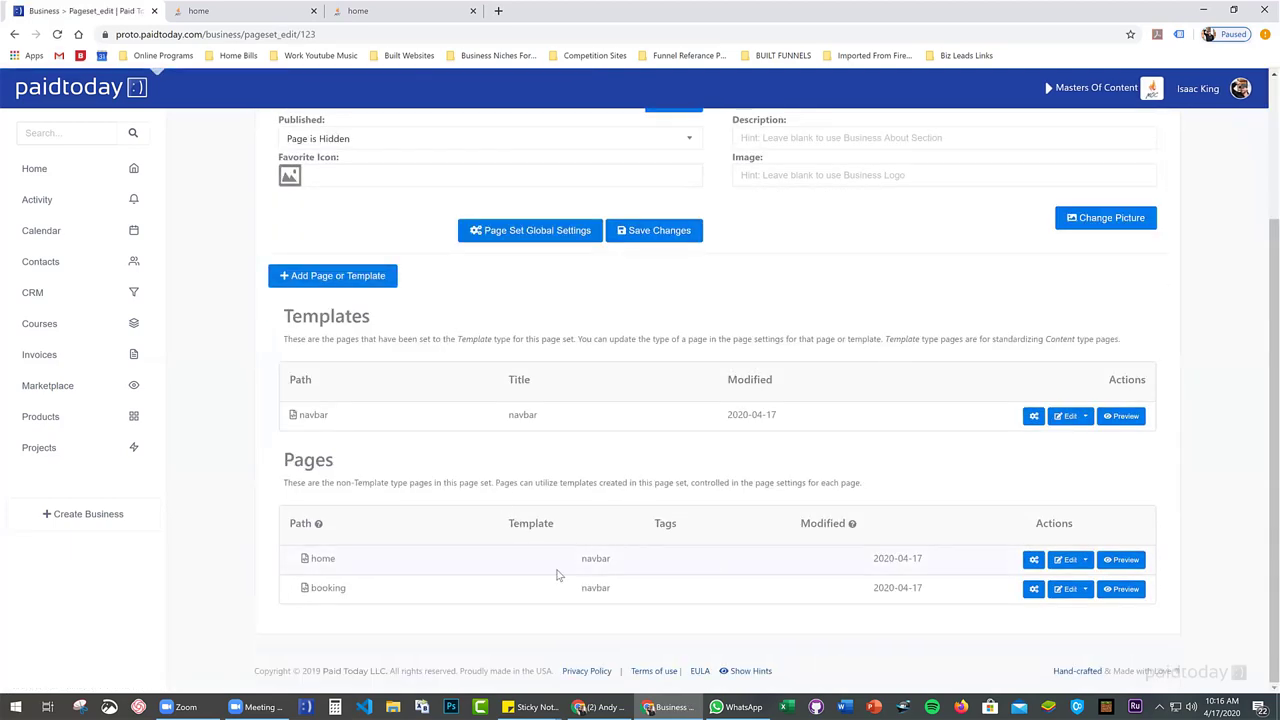
click(1064, 560)
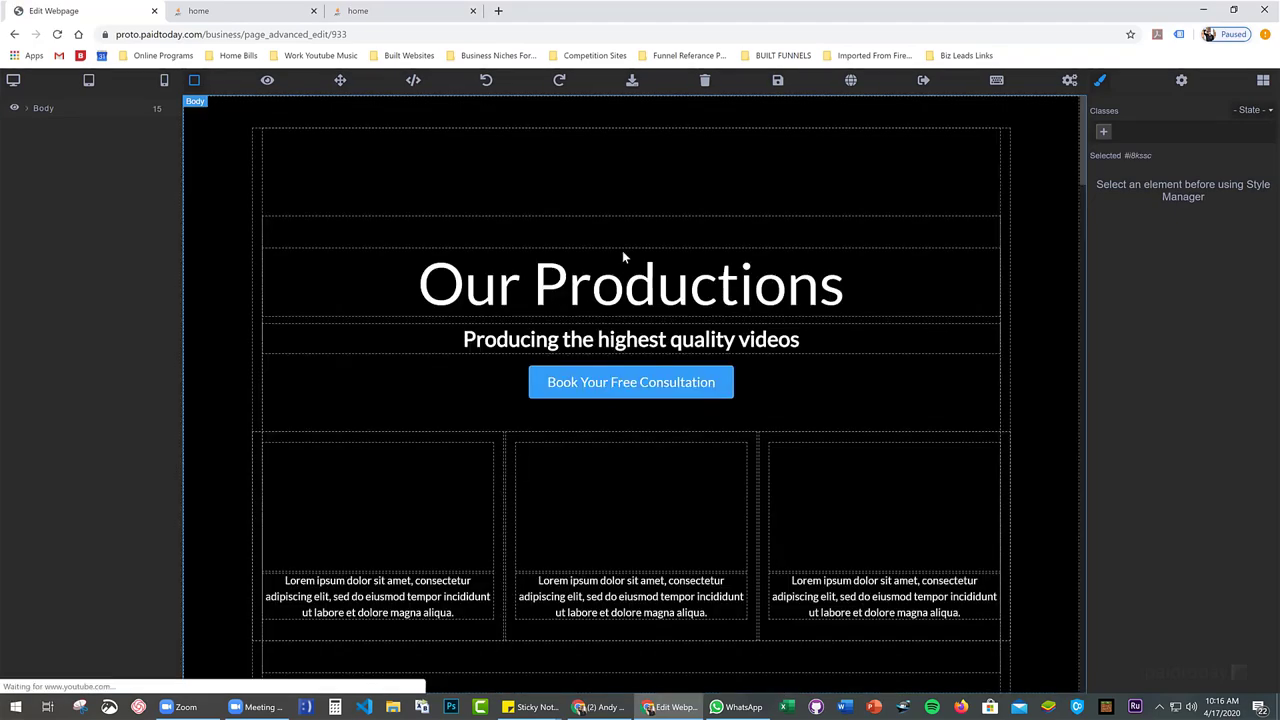
Delete two of the three video columns in the page header
click(600, 266)
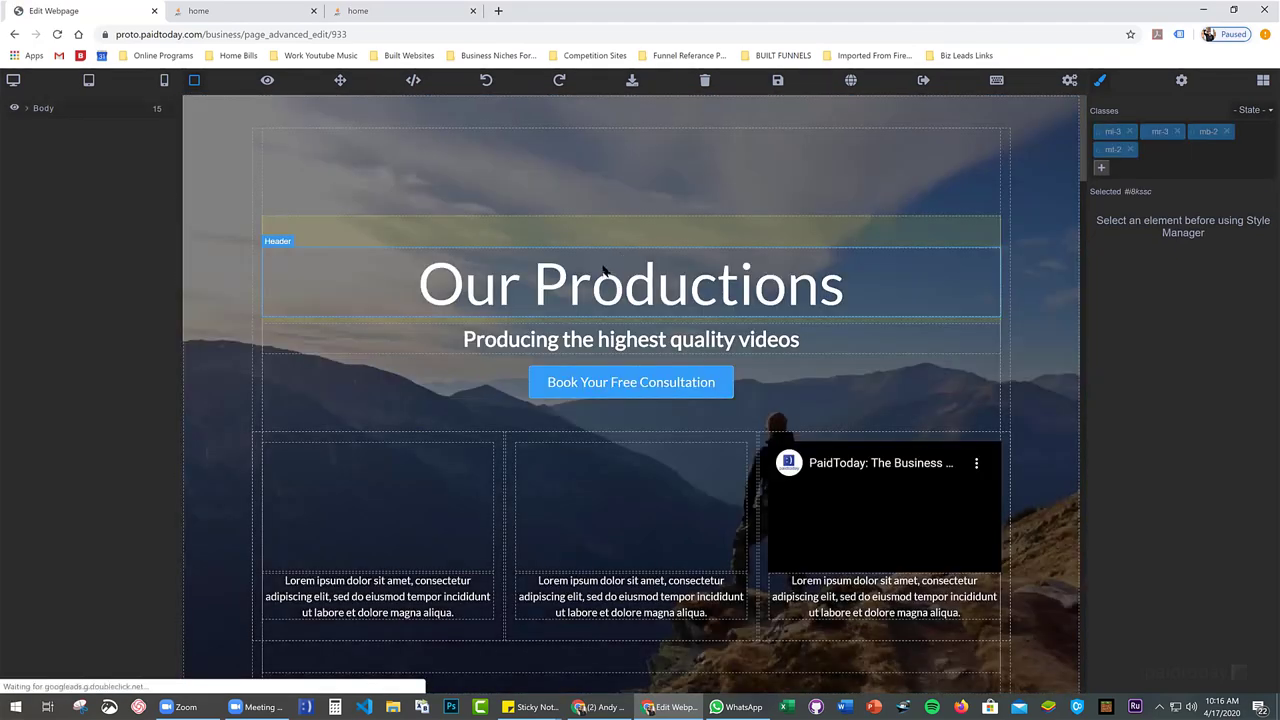
scroll(600, 266, down, 3)
scroll(505, 245, up, 1)
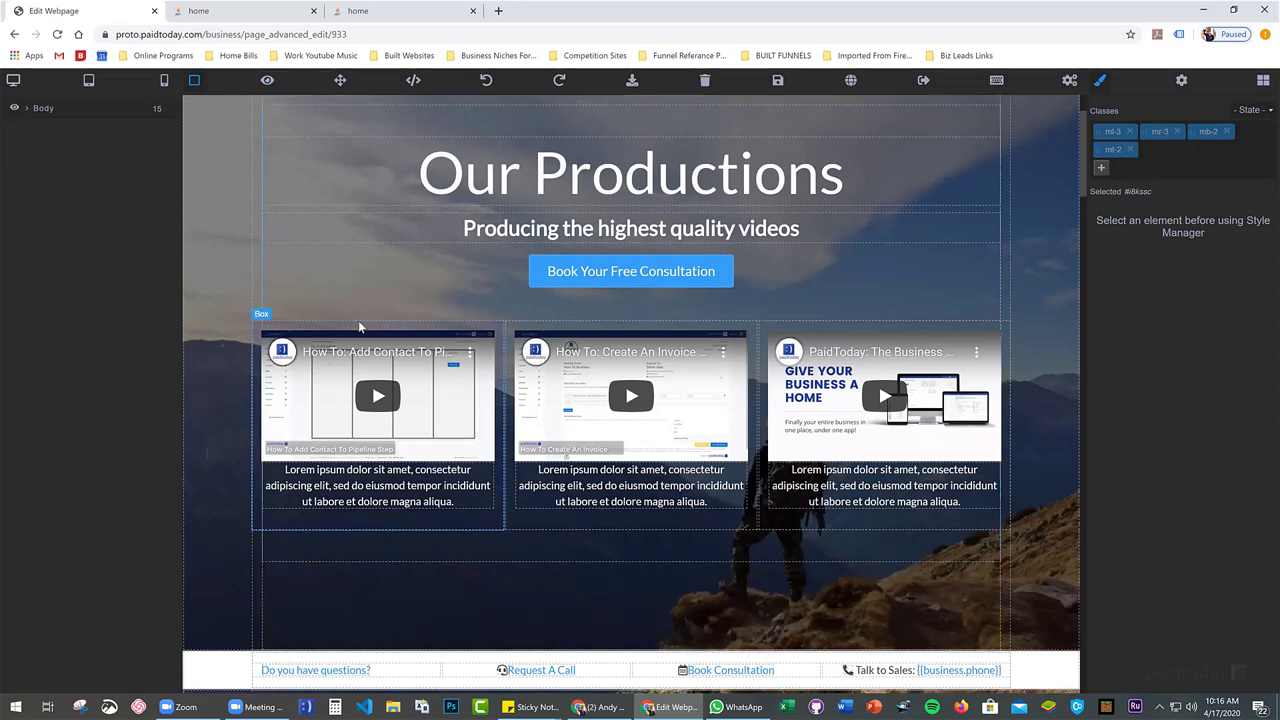
click(359, 323)
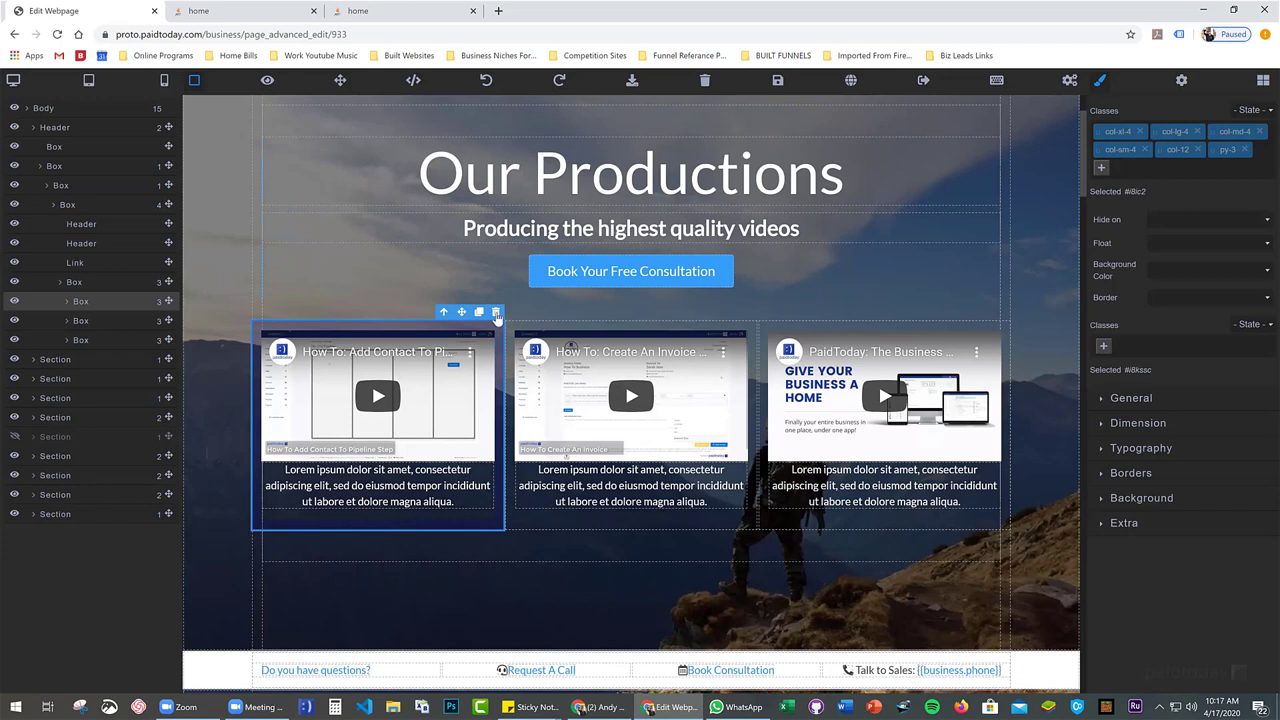
click(496, 313)
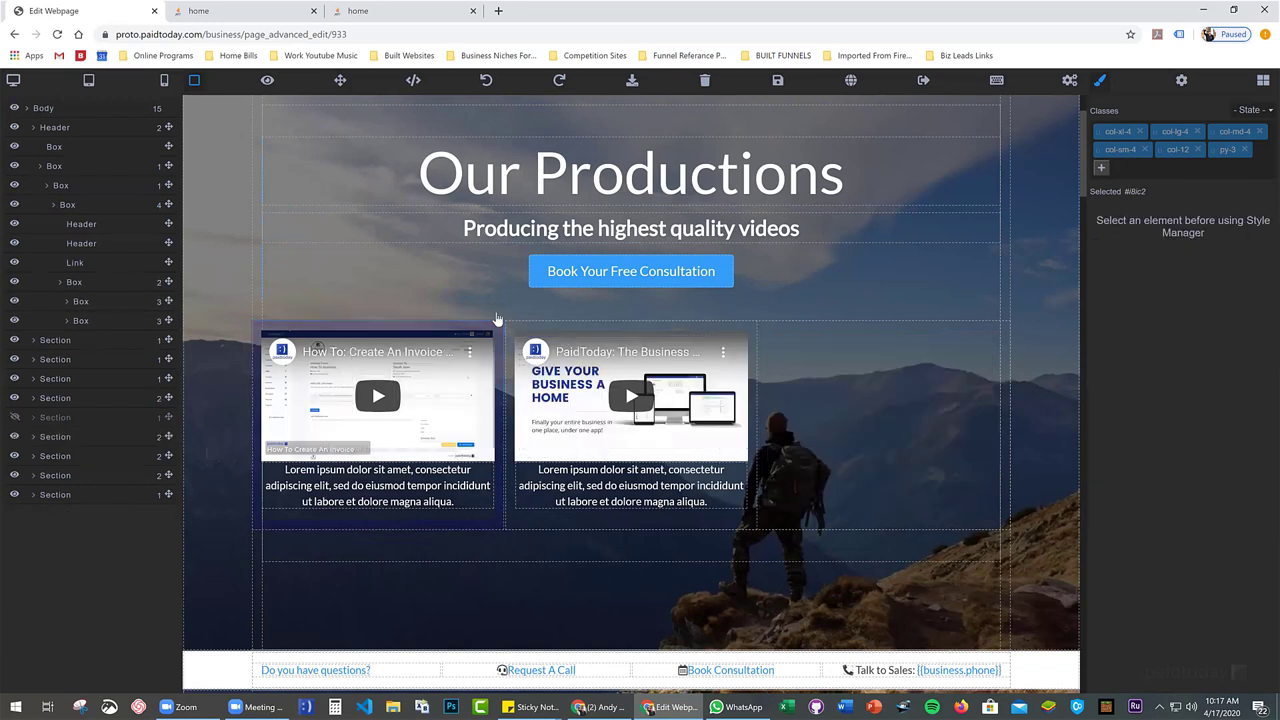
click(735, 331)
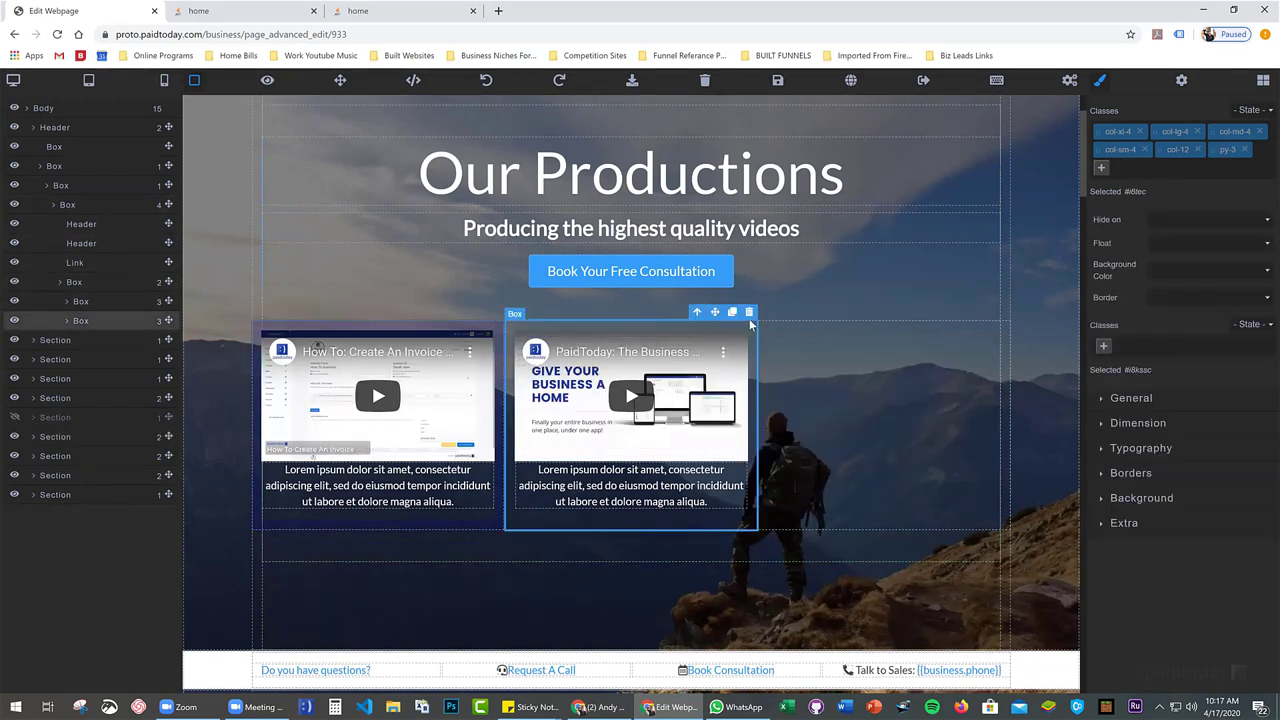
click(749, 313)
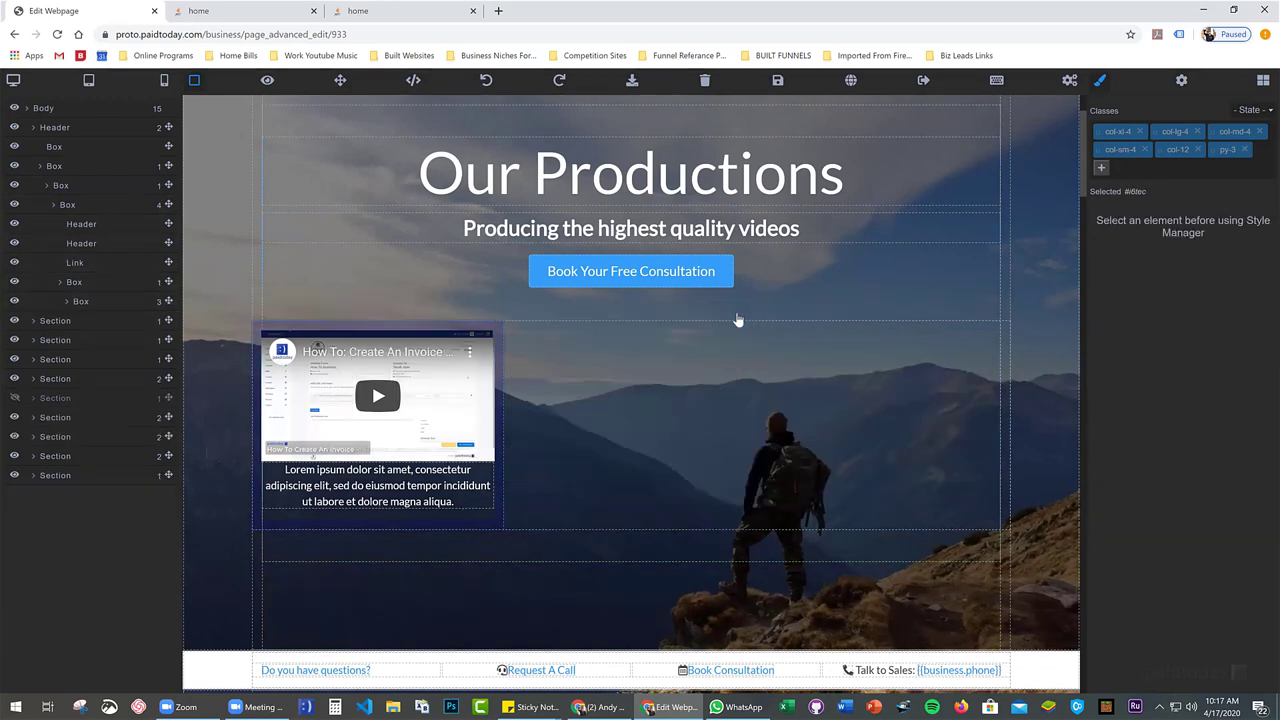
Select the box containing the remaining embedded video through its column and row
click(470, 331)
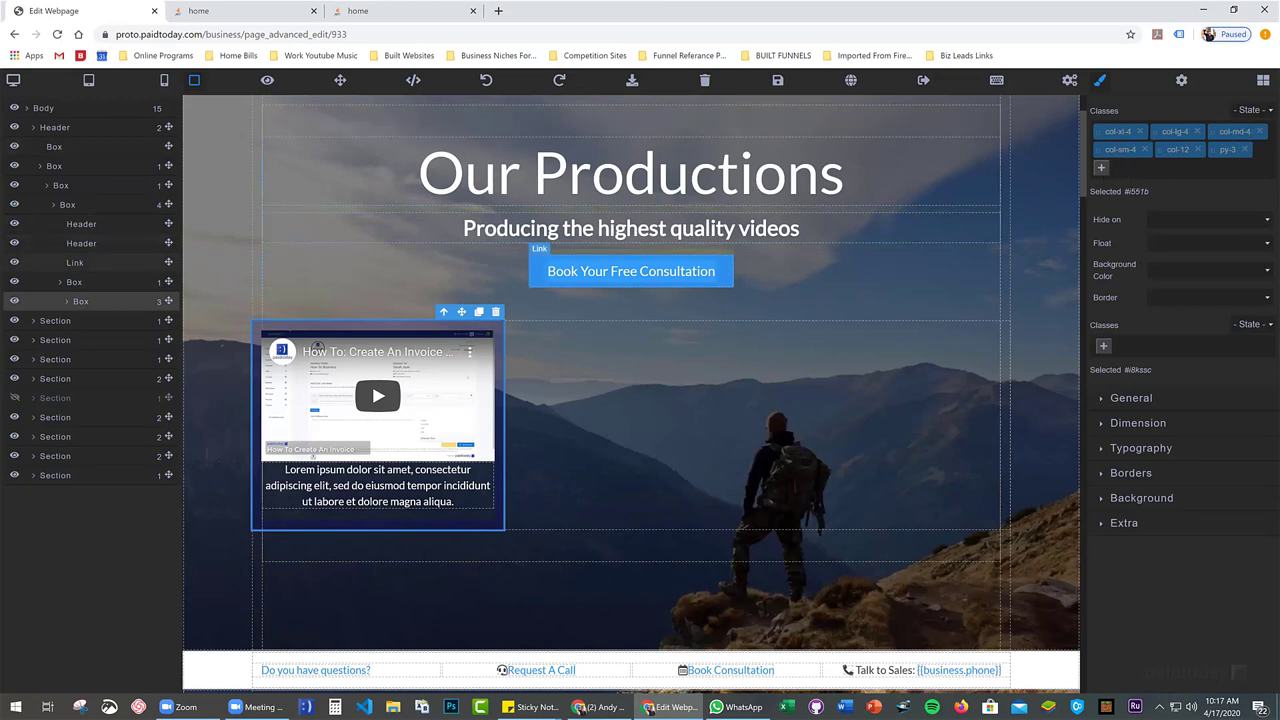
click(79, 284)
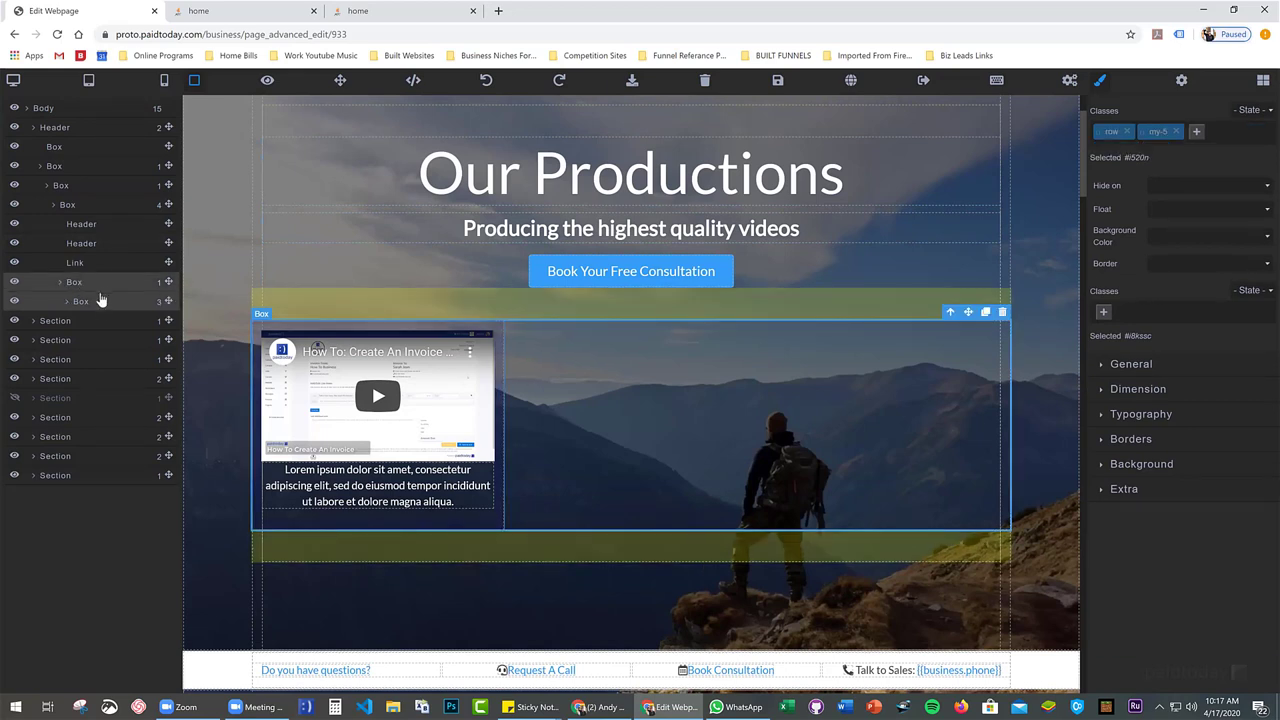
click(97, 305)
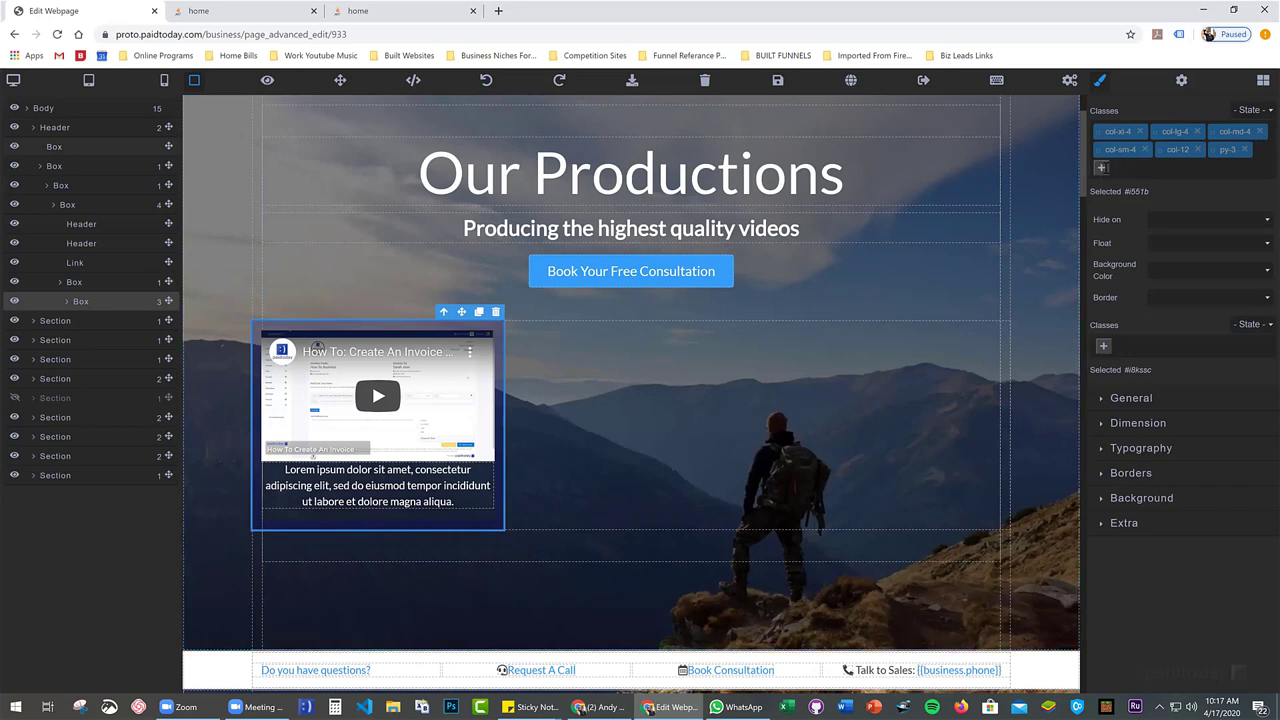
Give the video box classes mx-auto and col-md-6, removing col-md-4, col-xl-4 and col-lg-4
click(1102, 167)
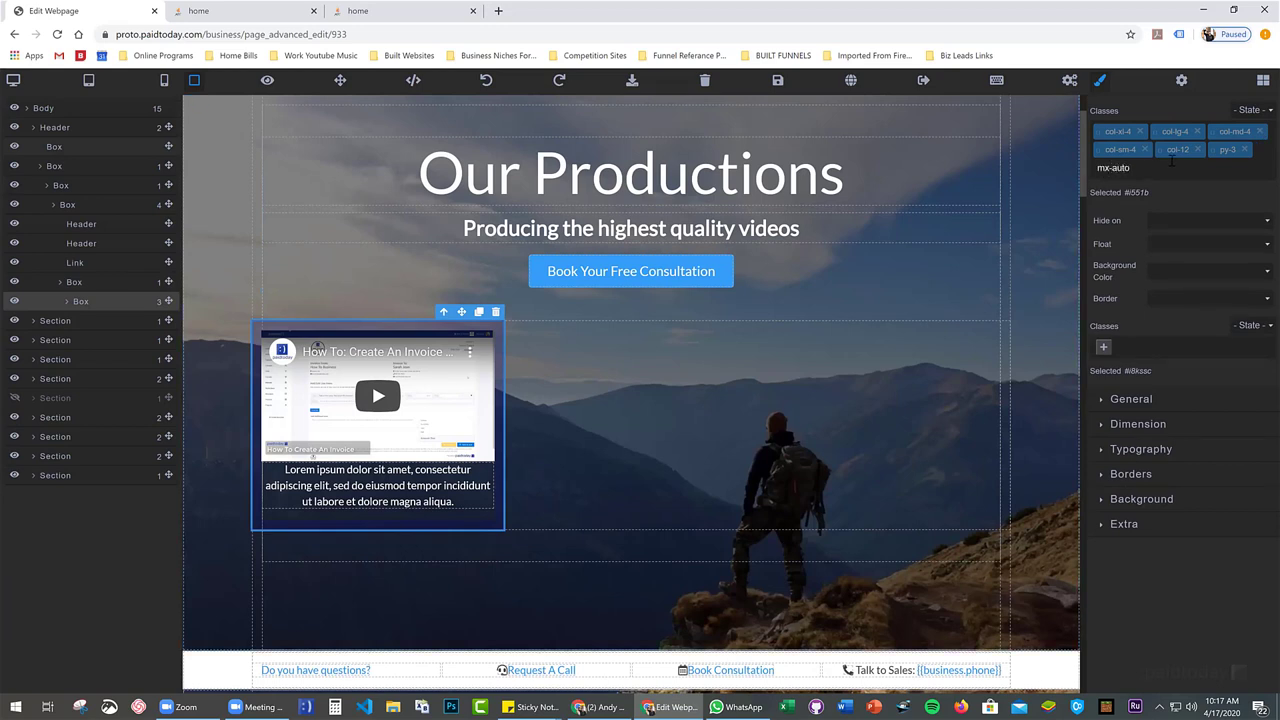
text(mx-auto)
key(Return)
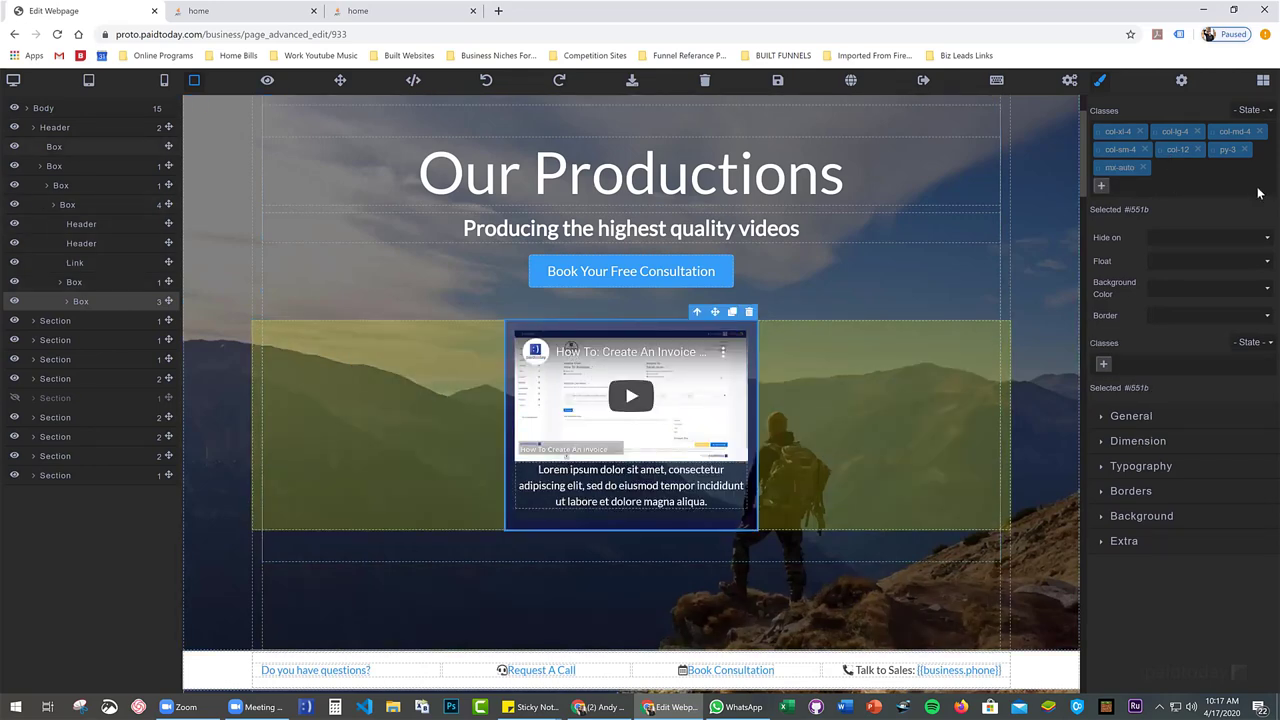
click(1260, 133)
click(1260, 137)
click(1100, 170)
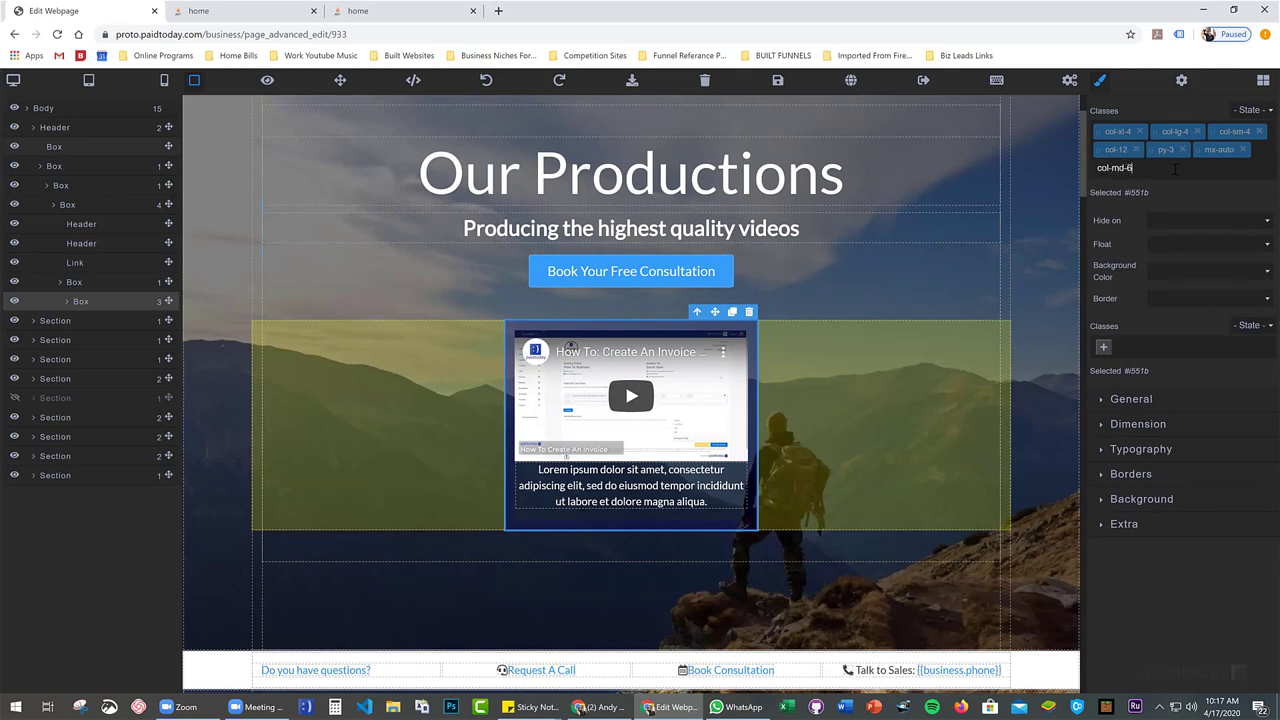
text(col-md-6)
key(Return)
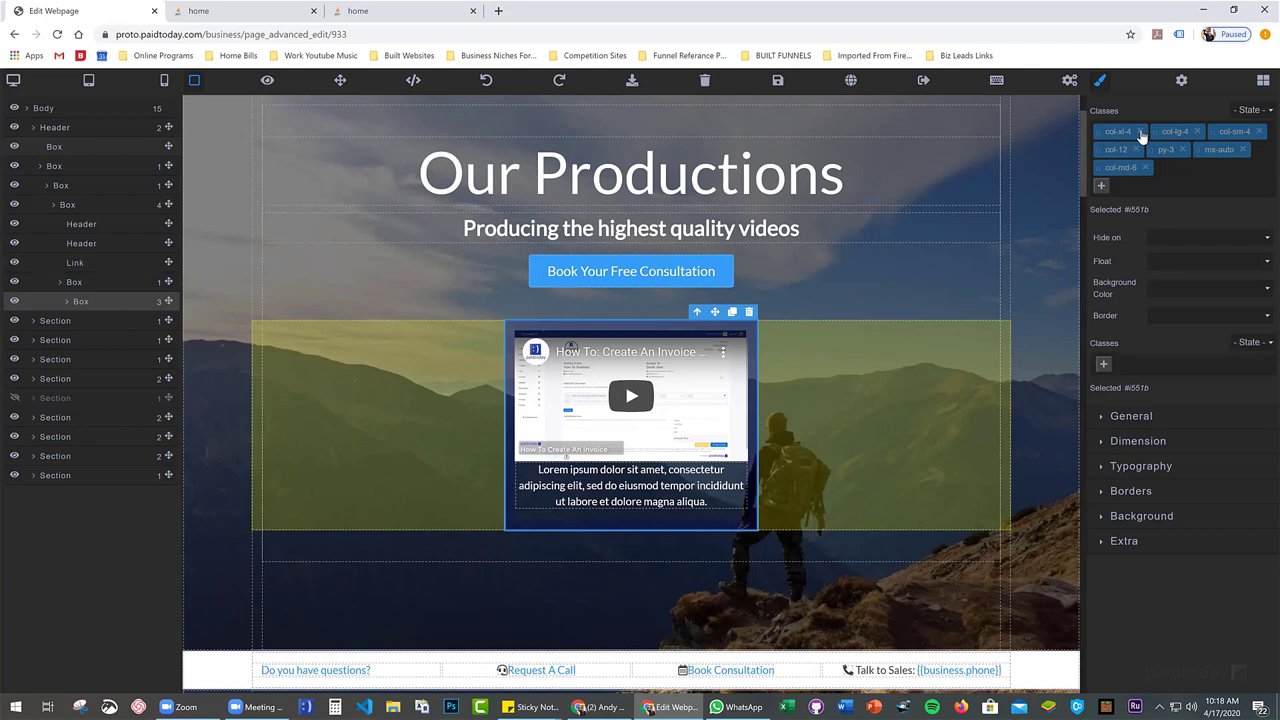
click(1141, 132)
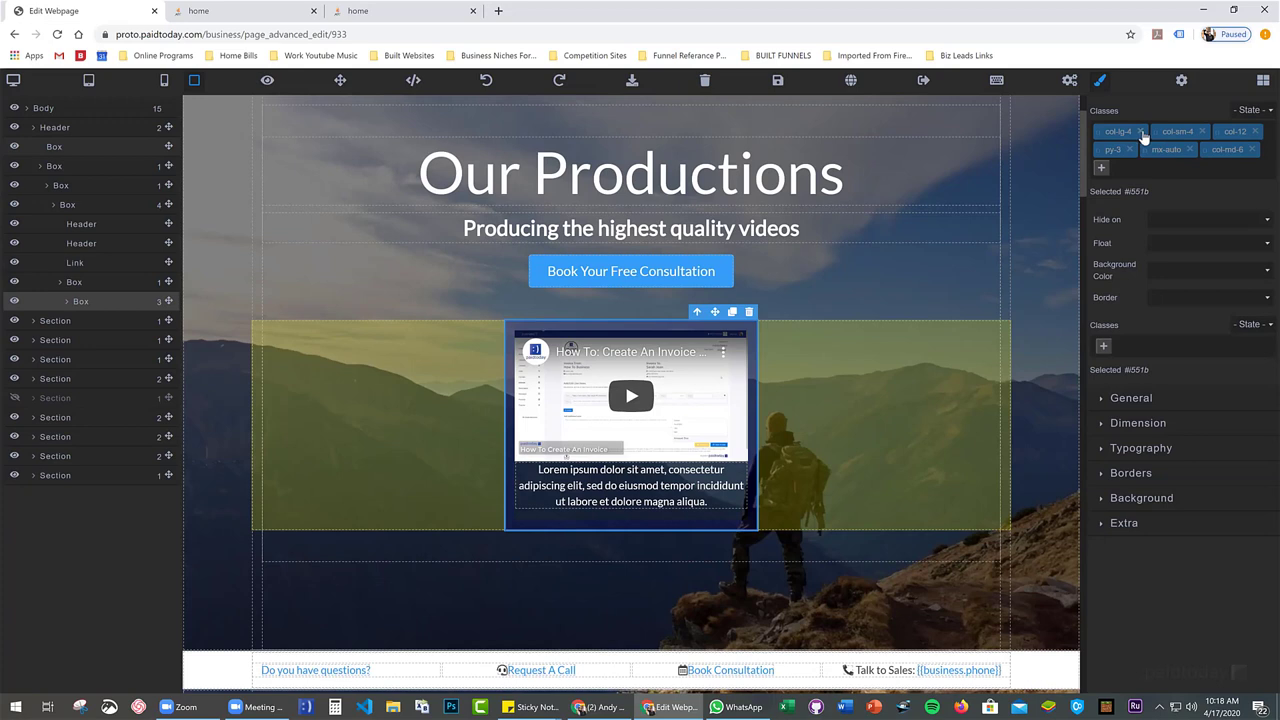
click(1142, 132)
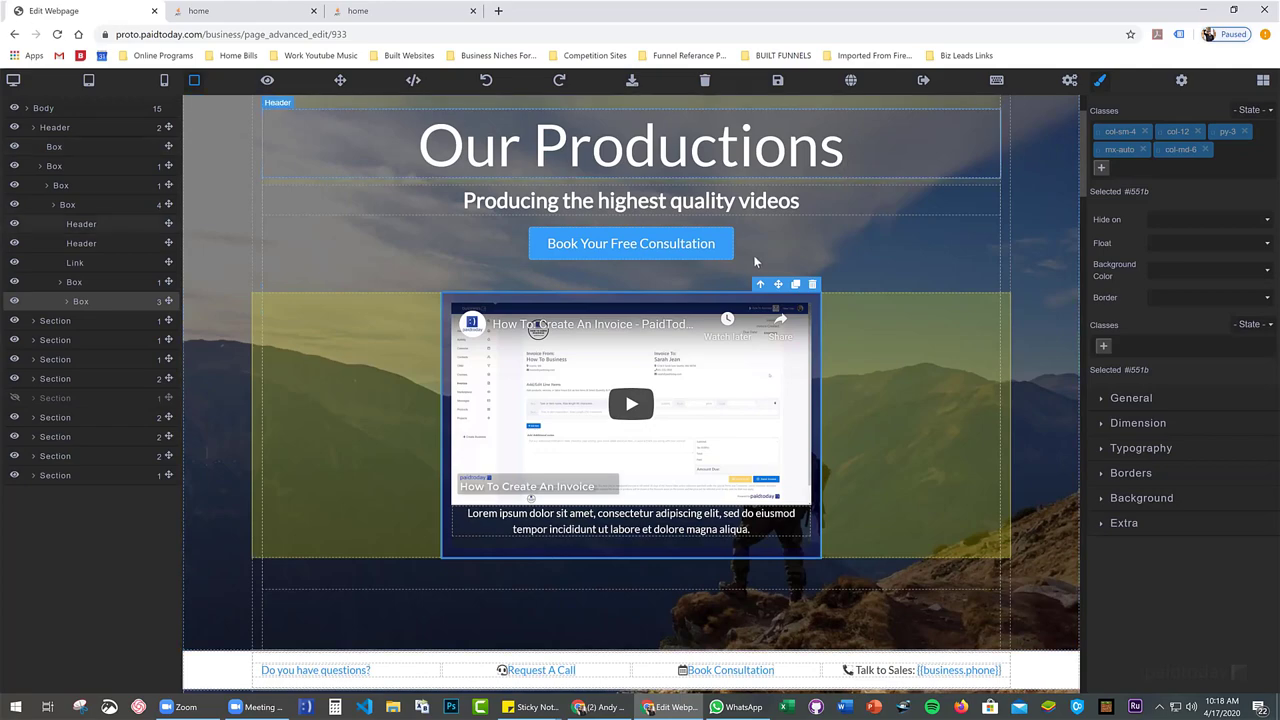
Hide the contact strip section, save, and preview the published page
scroll(703, 262, down, 2)
scroll(520, 289, up, 3)
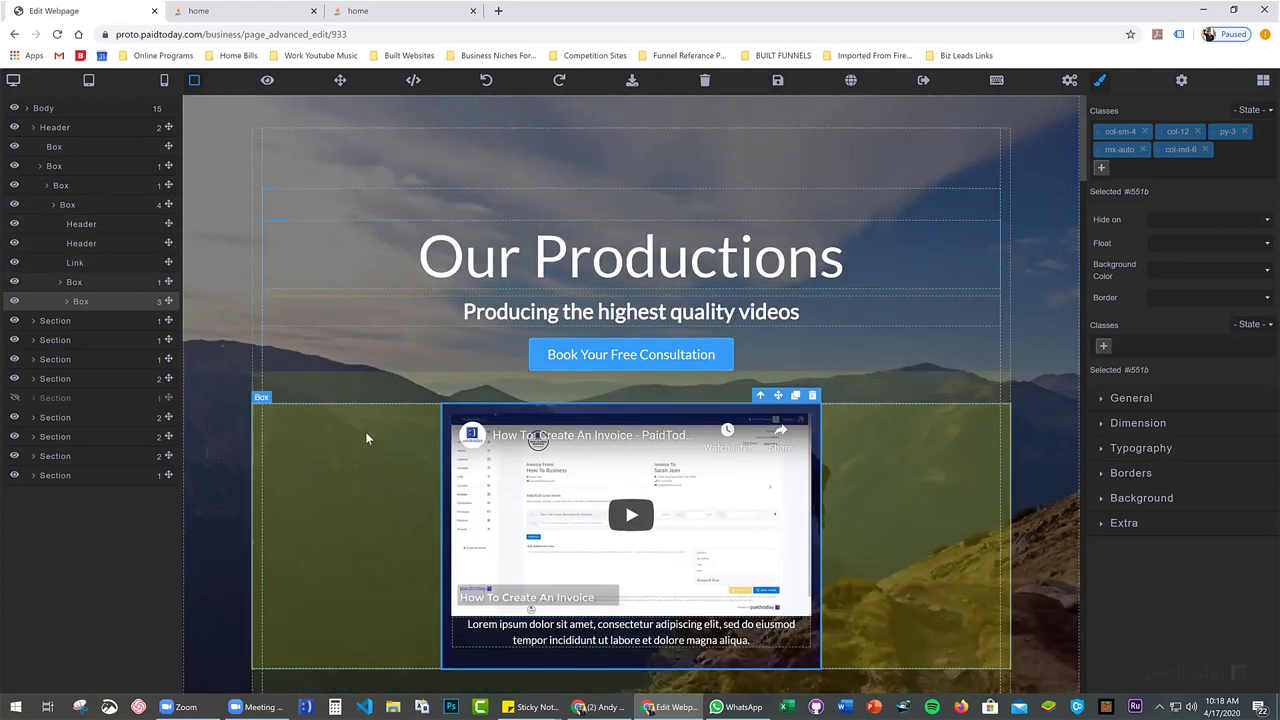
scroll(445, 410, down, 5)
scroll(468, 396, down, 2)
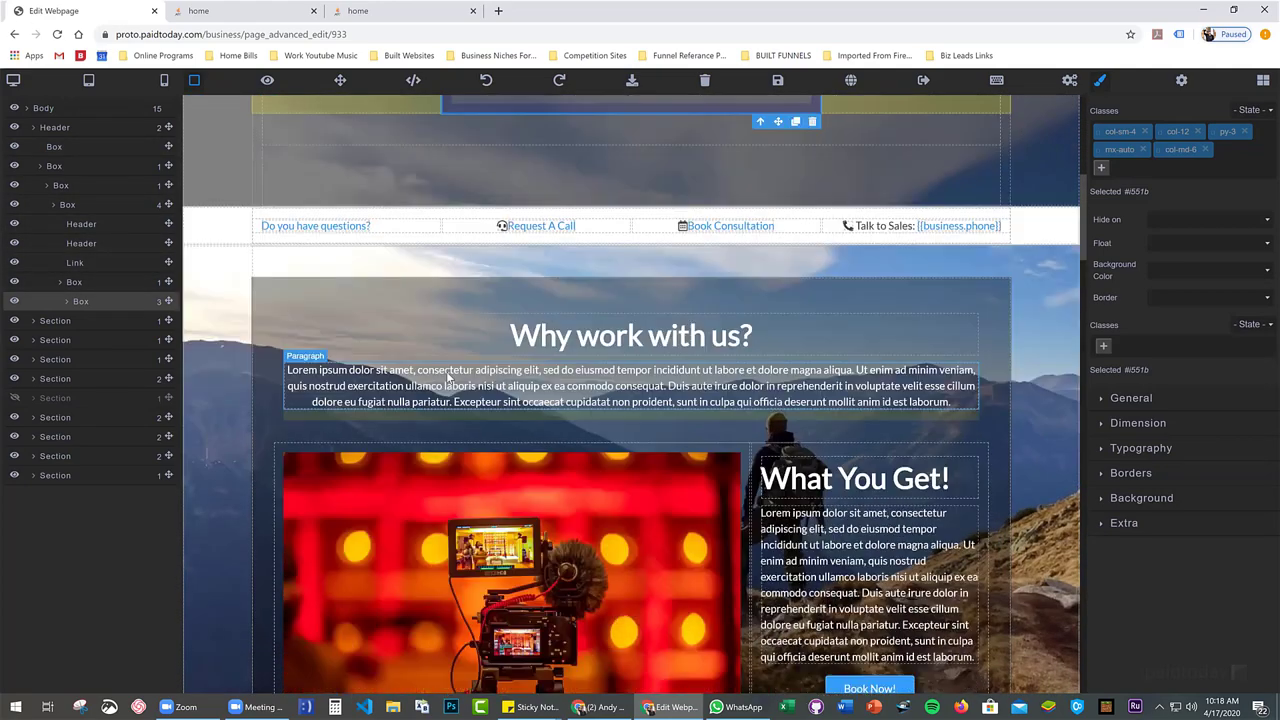
click(211, 229)
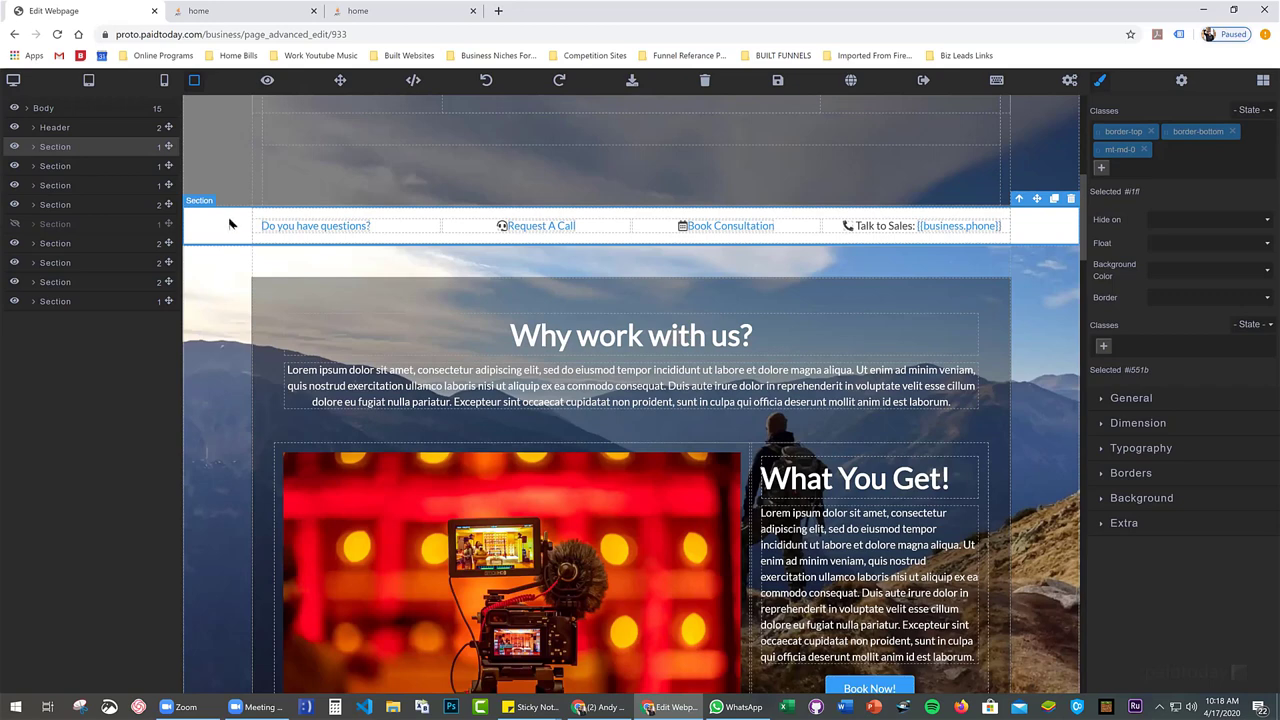
click(13, 147)
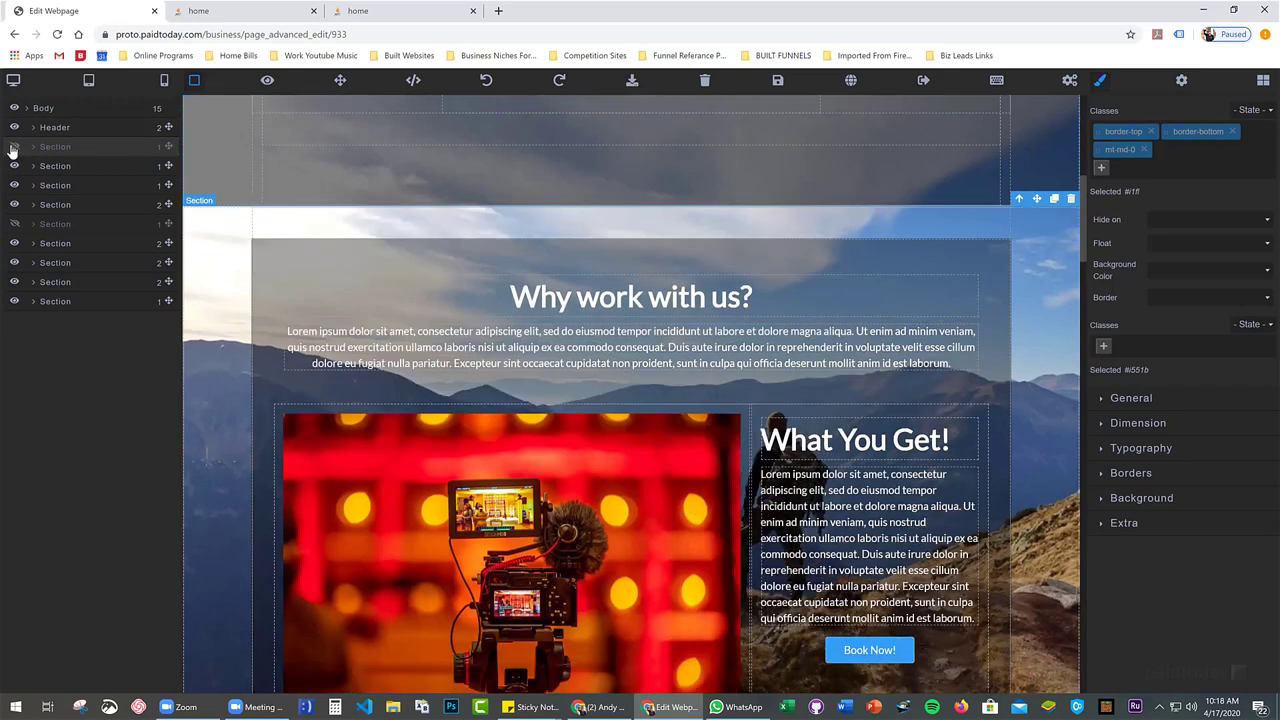
click(779, 86)
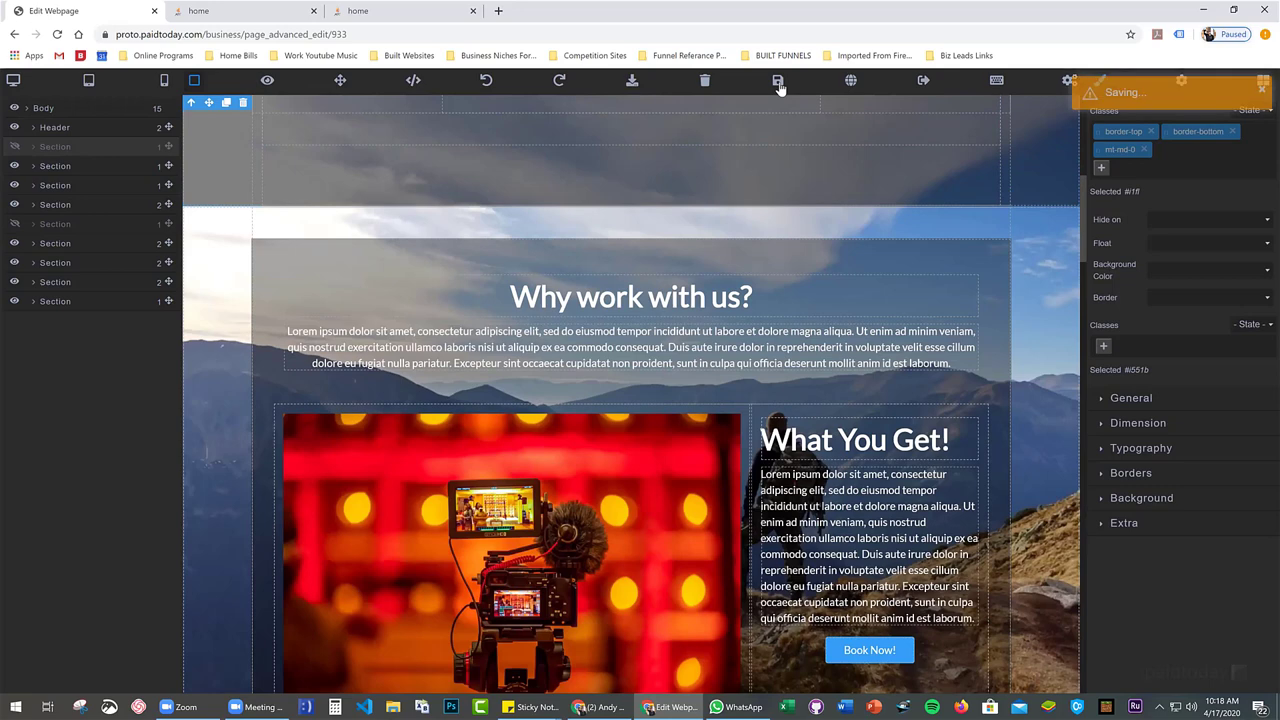
click(850, 84)
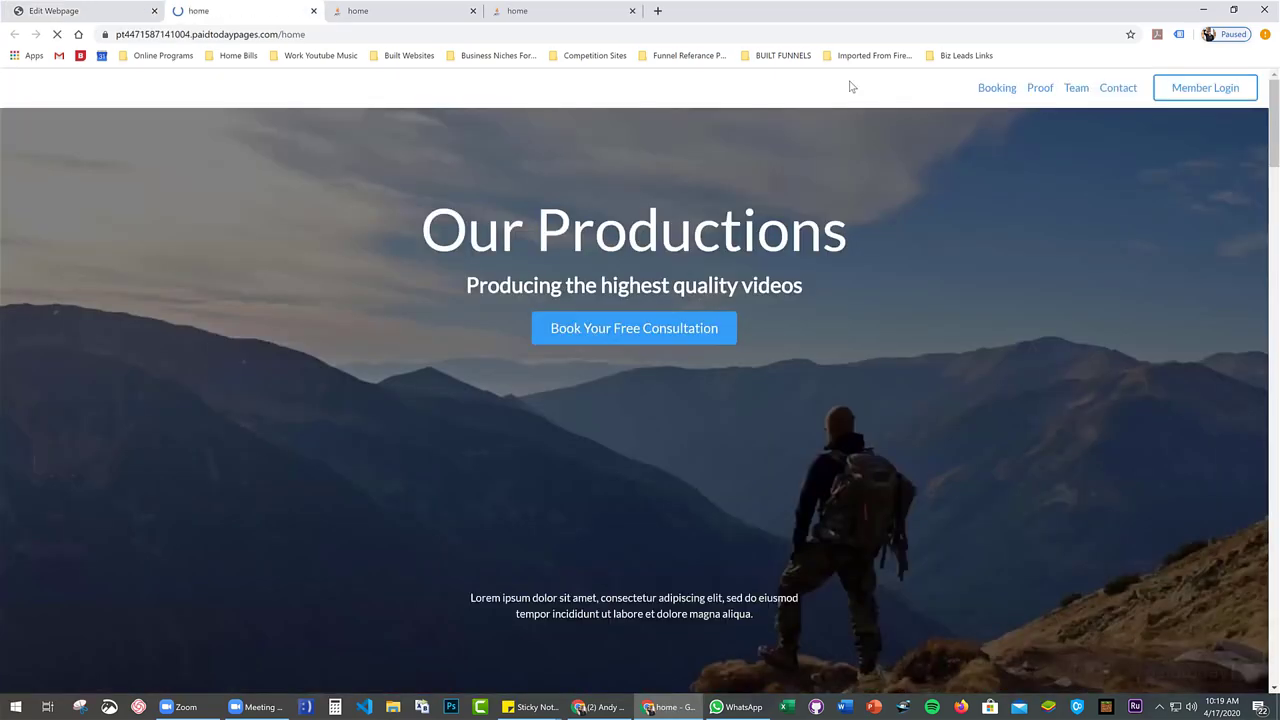
scroll(657, 134, down, 3)
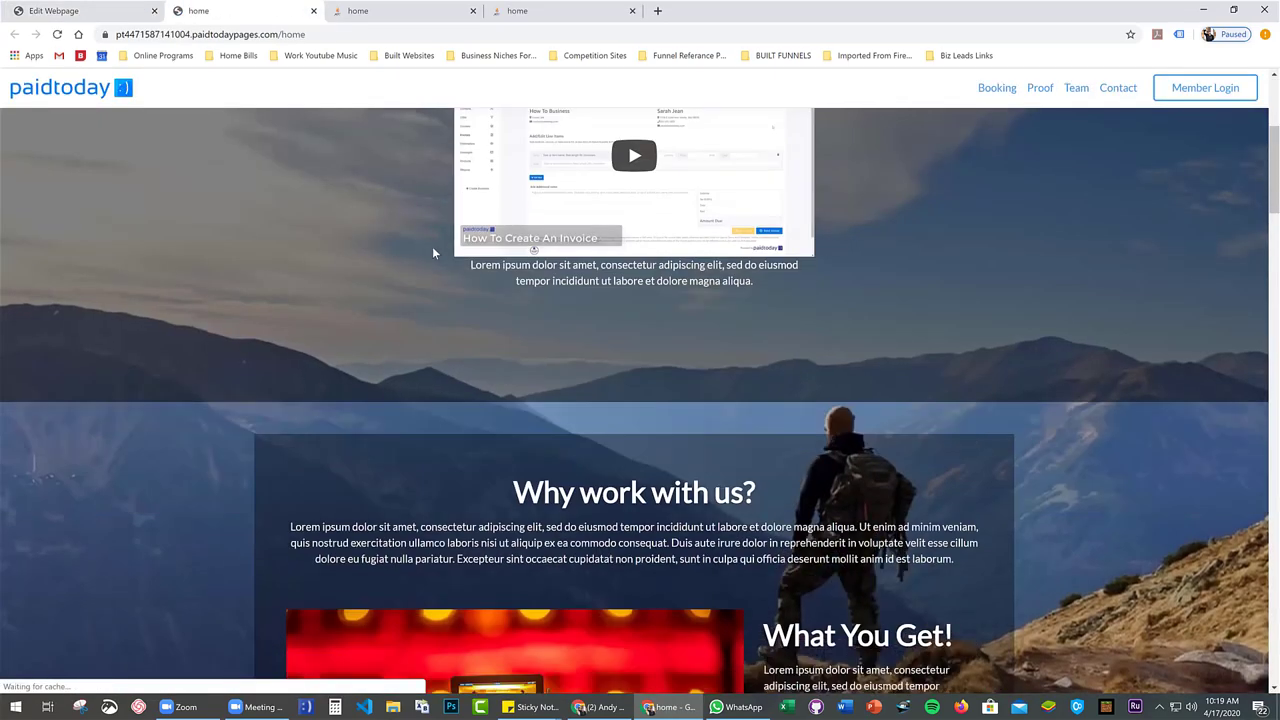
Unhide the contact strip, save again, and reload the live page to confirm it
click(86, 12)
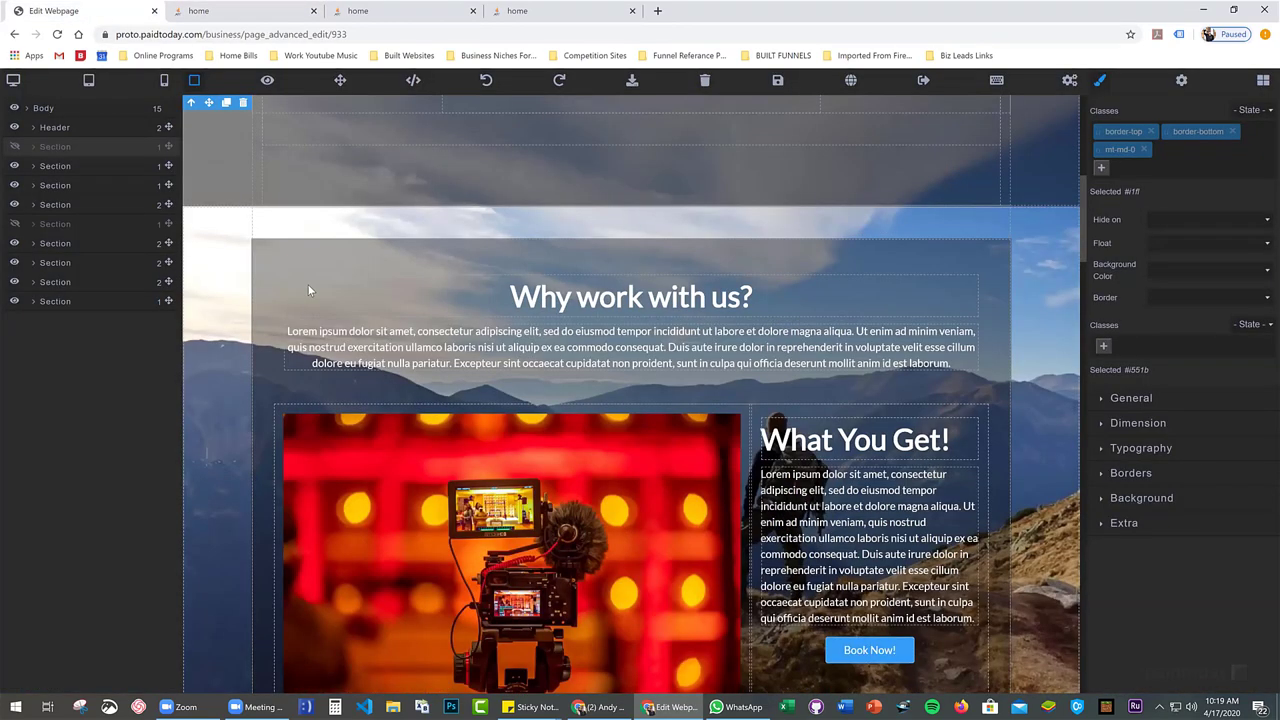
click(13, 147)
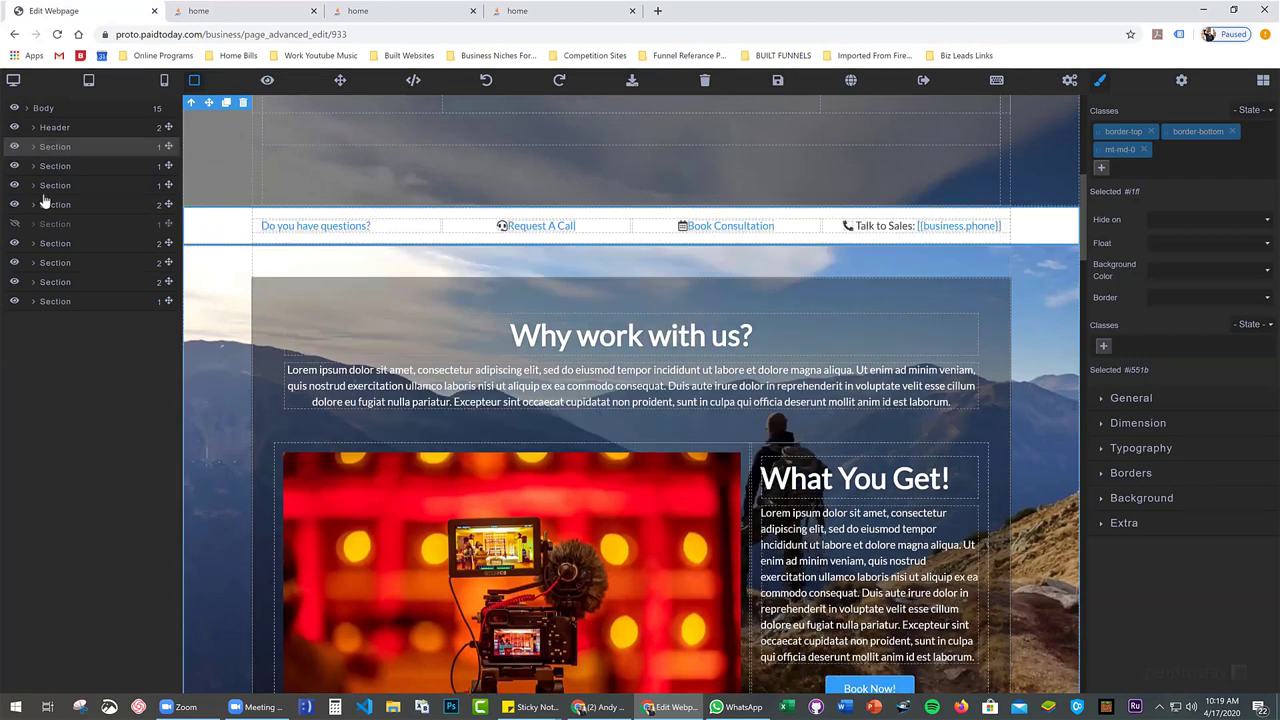
click(778, 80)
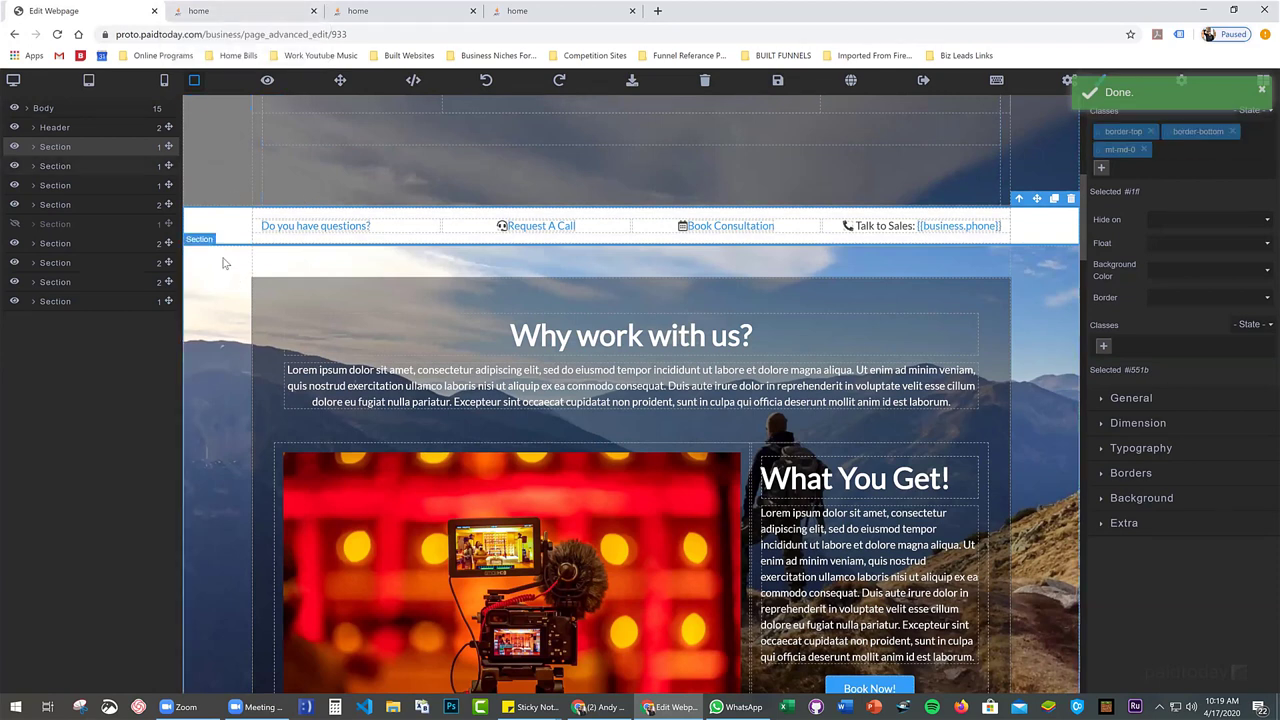
click(257, 11)
key(F5)
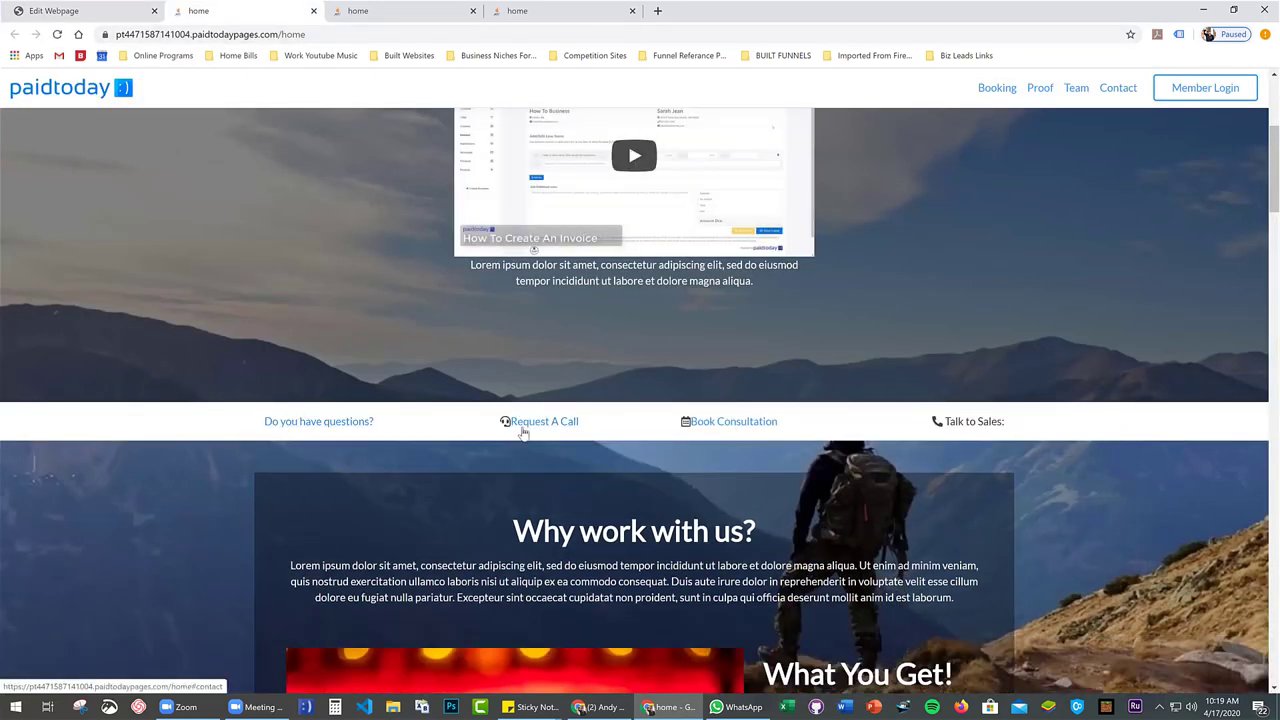
click(75, 10)
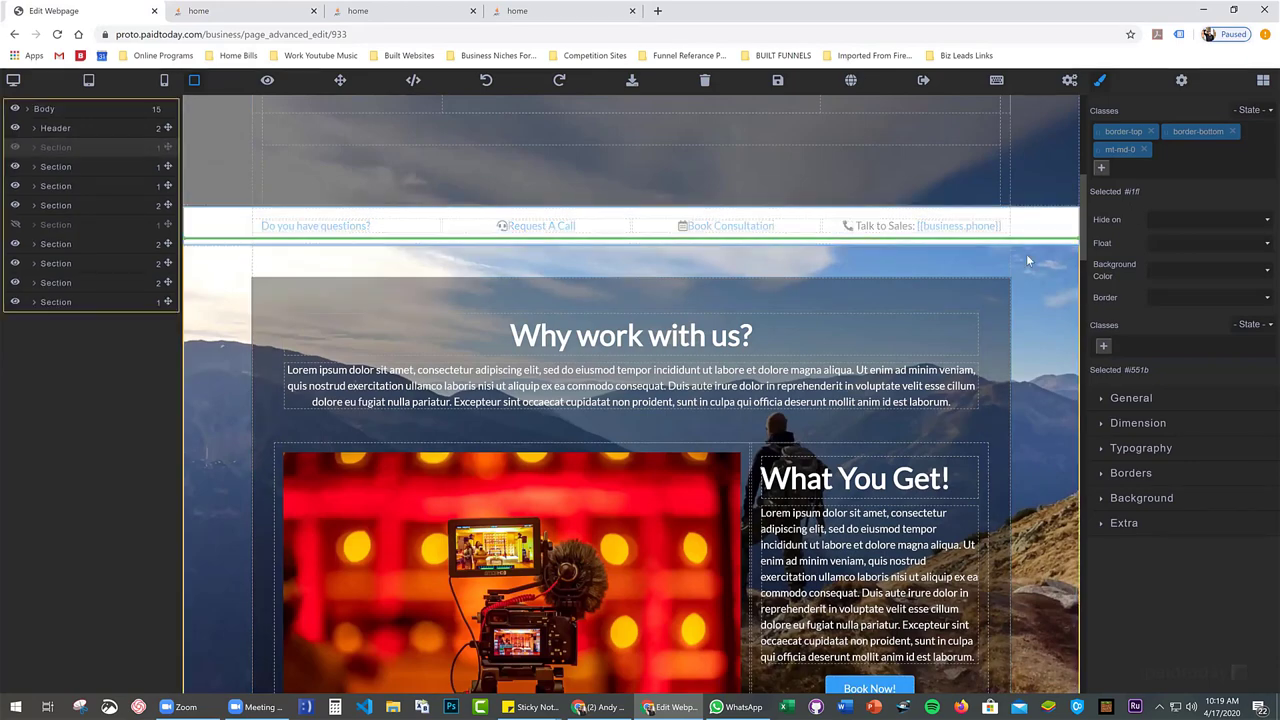
Drag the contact strip down and drop it directly above the 'Join our mailing list' section
scroll(1022, 258, down, 5)
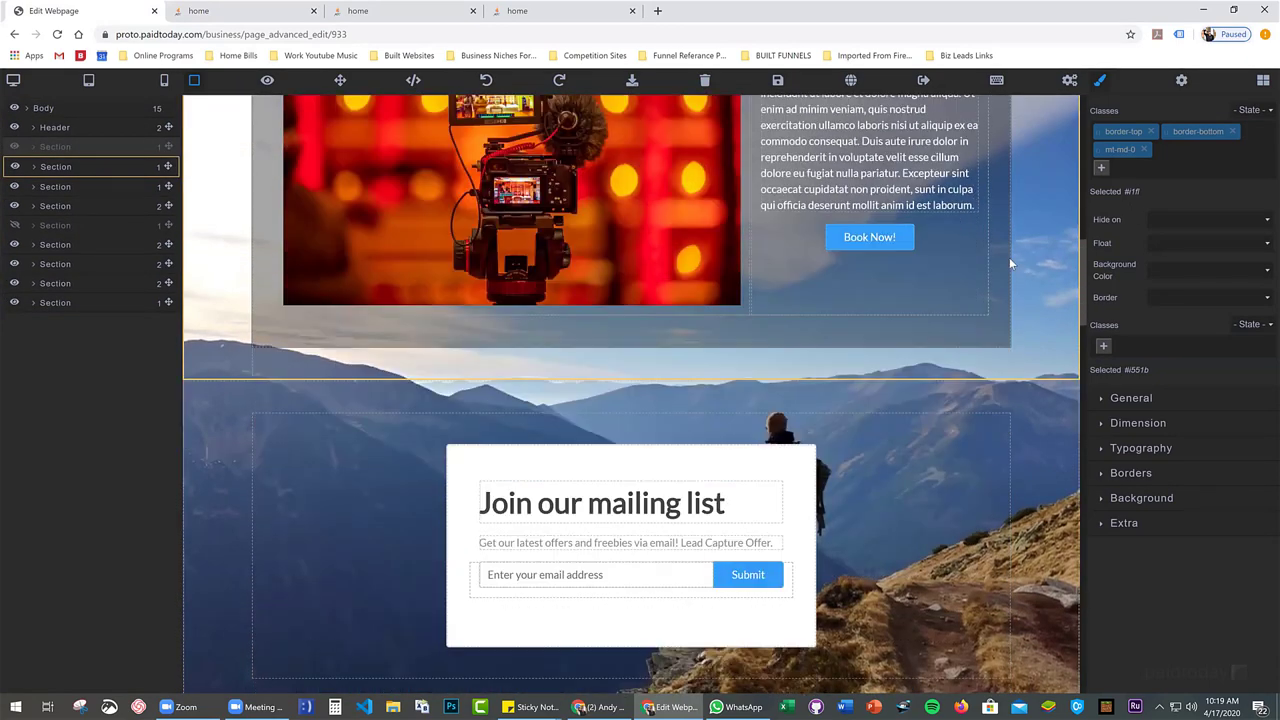
scroll(1009, 257, down, 1)
drag(1009, 257, 636, 275)
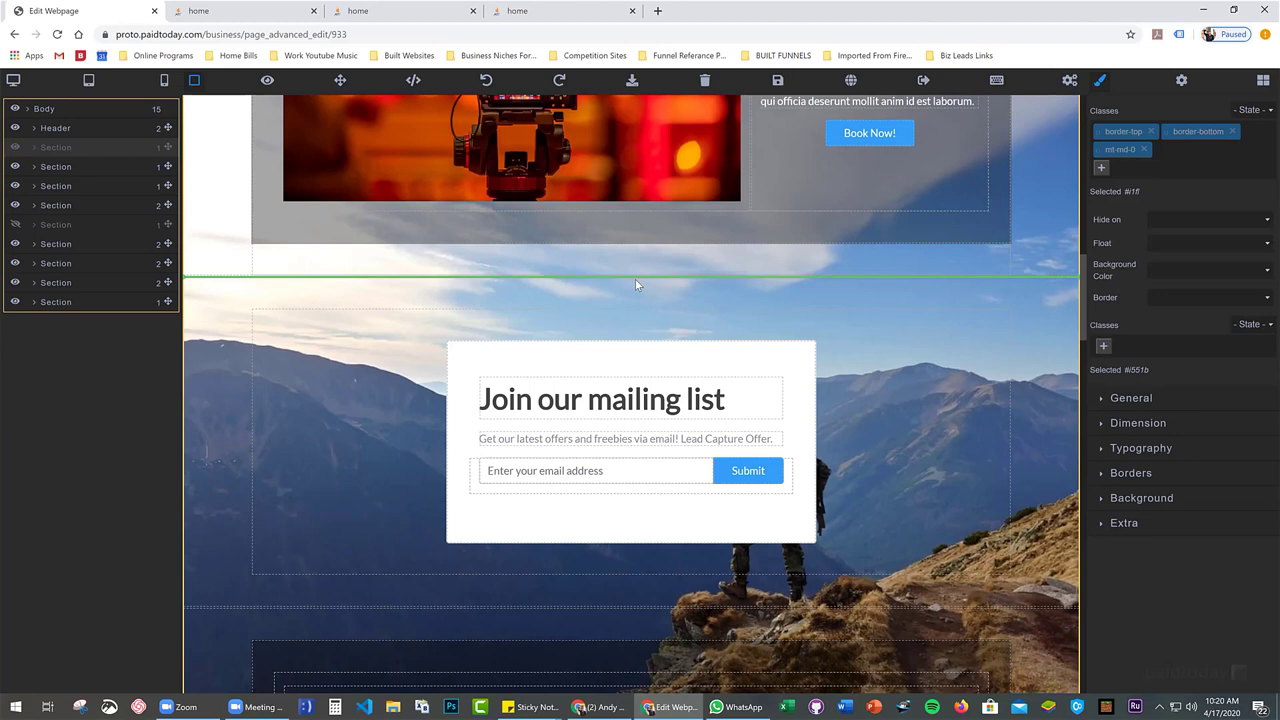
drag(635, 285, 635, 285)
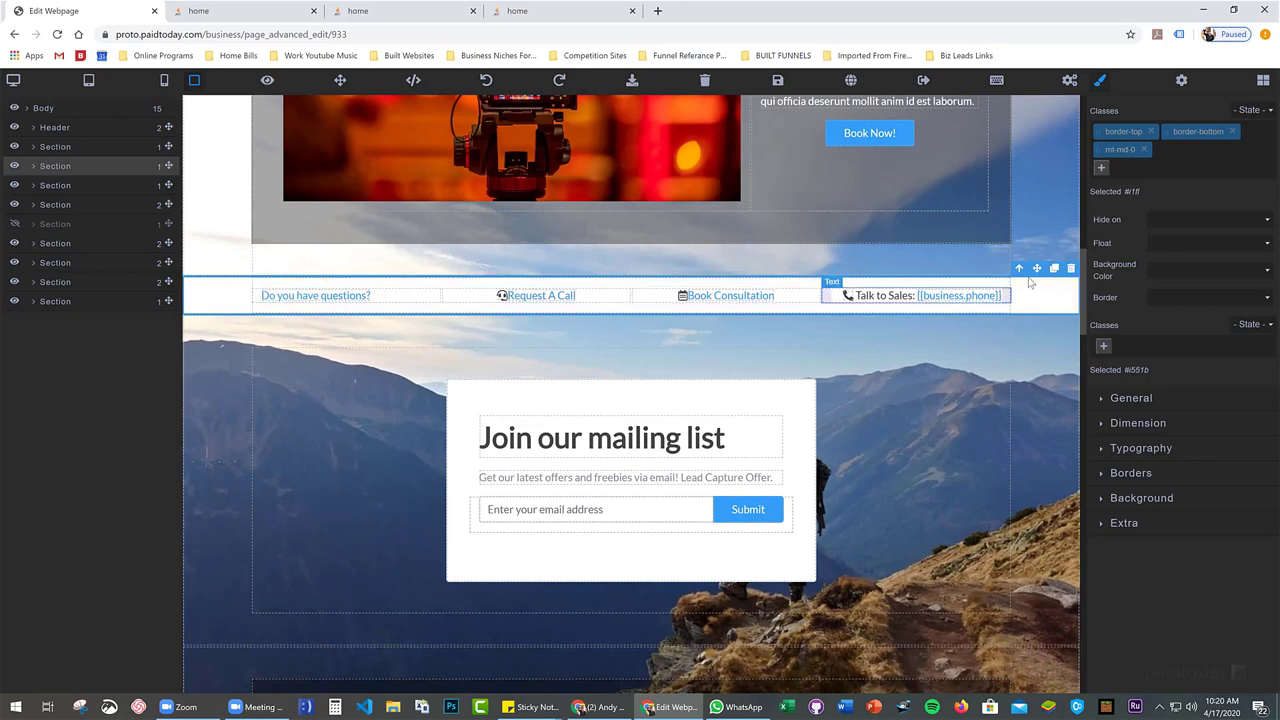
Move the 'Join our mailing list' section up to sit just under the video header section
scroll(400, 340, down, 1)
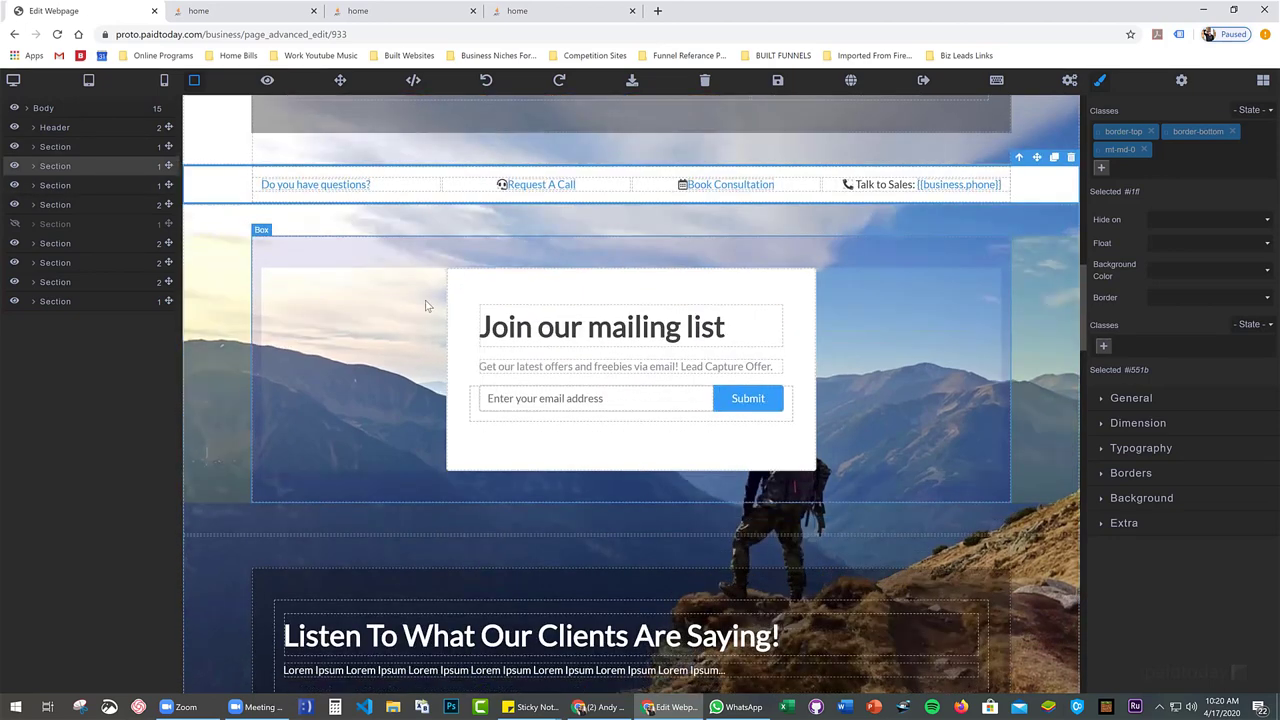
scroll(193, 351, up, 1)
click(193, 357)
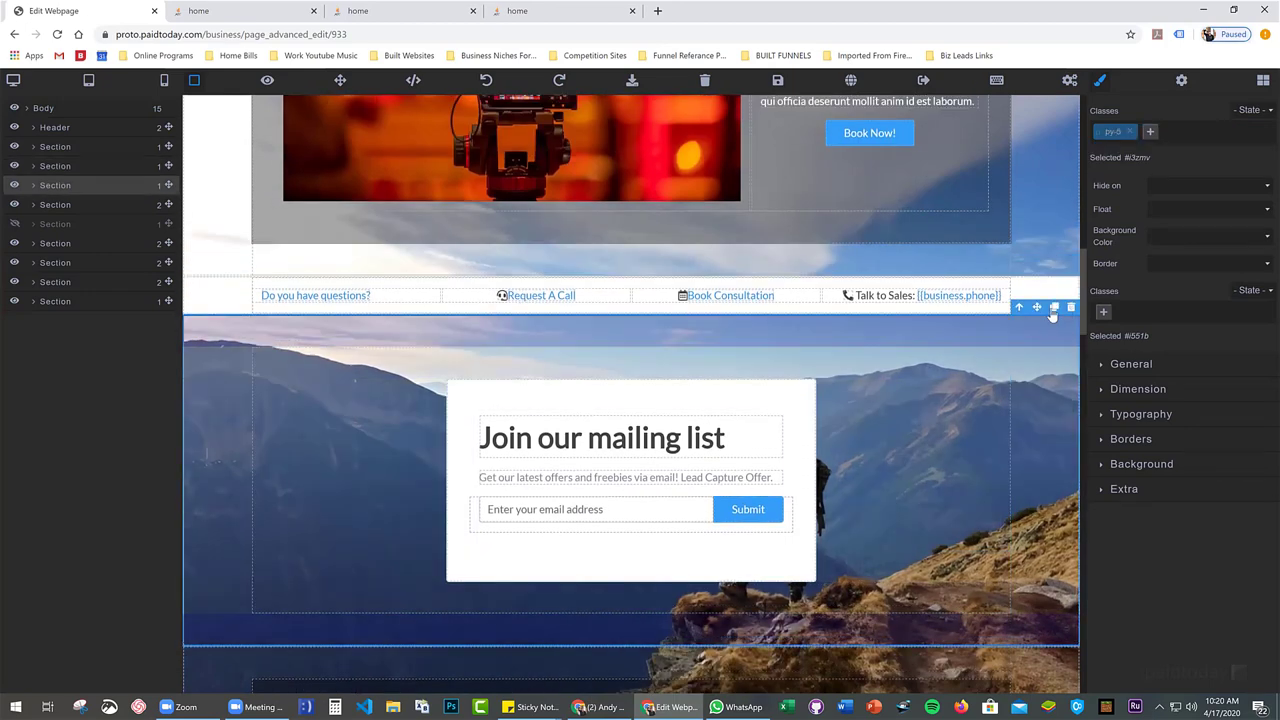
drag(1037, 307, 409, 255)
drag(404, 302, 213, 306)
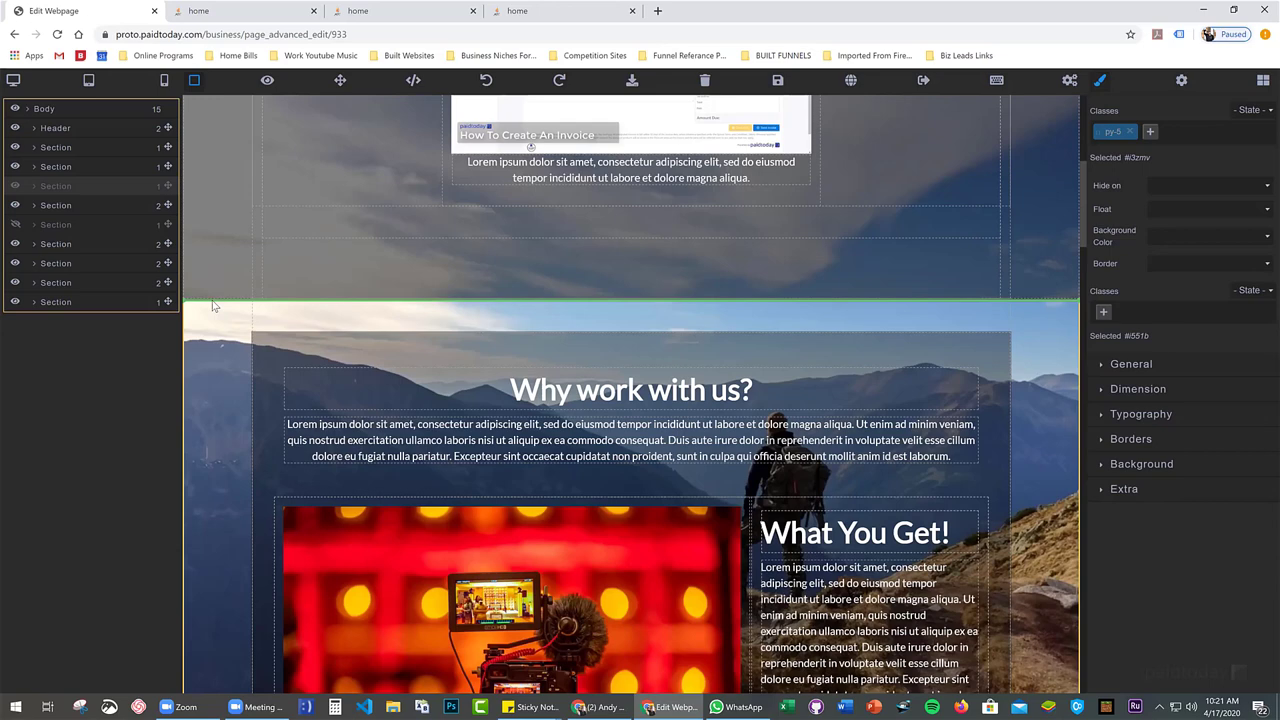
drag(213, 306, 213, 305)
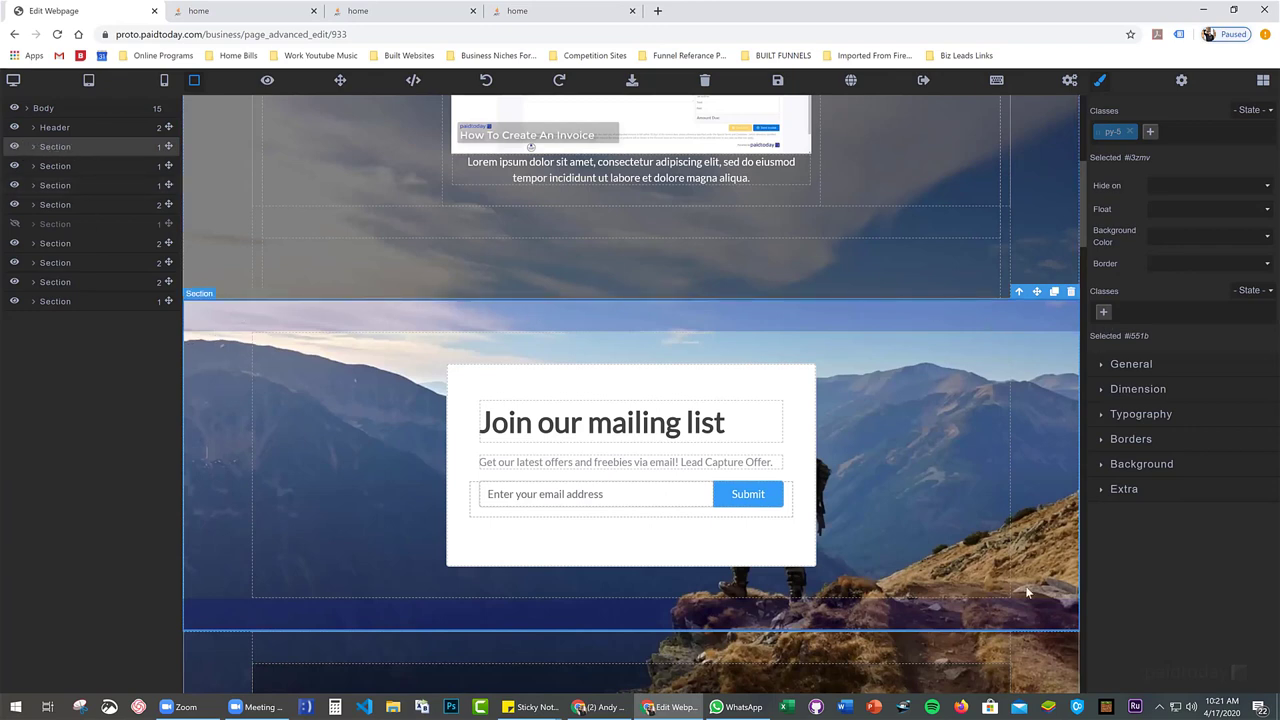
click(71, 167)
scroll(327, 430, down, 3)
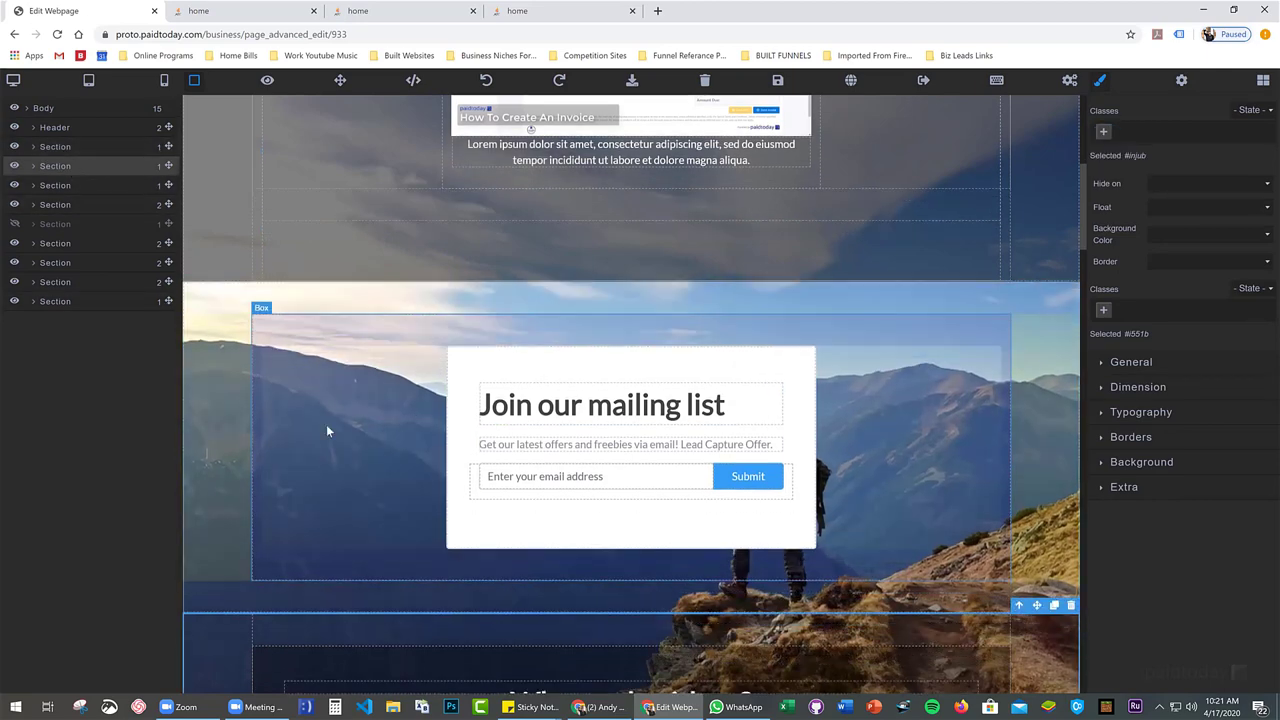
click(203, 284)
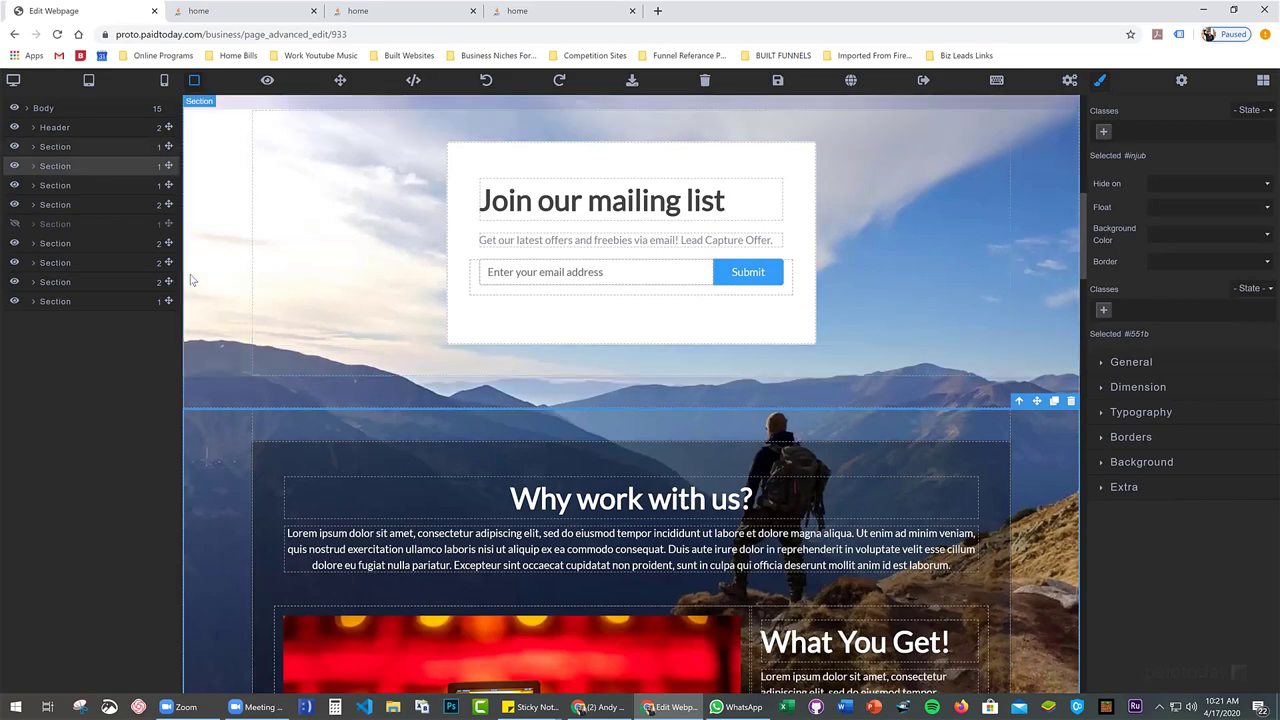
scroll(255, 354, down, 2)
click(218, 336)
scroll(216, 330, down, 8)
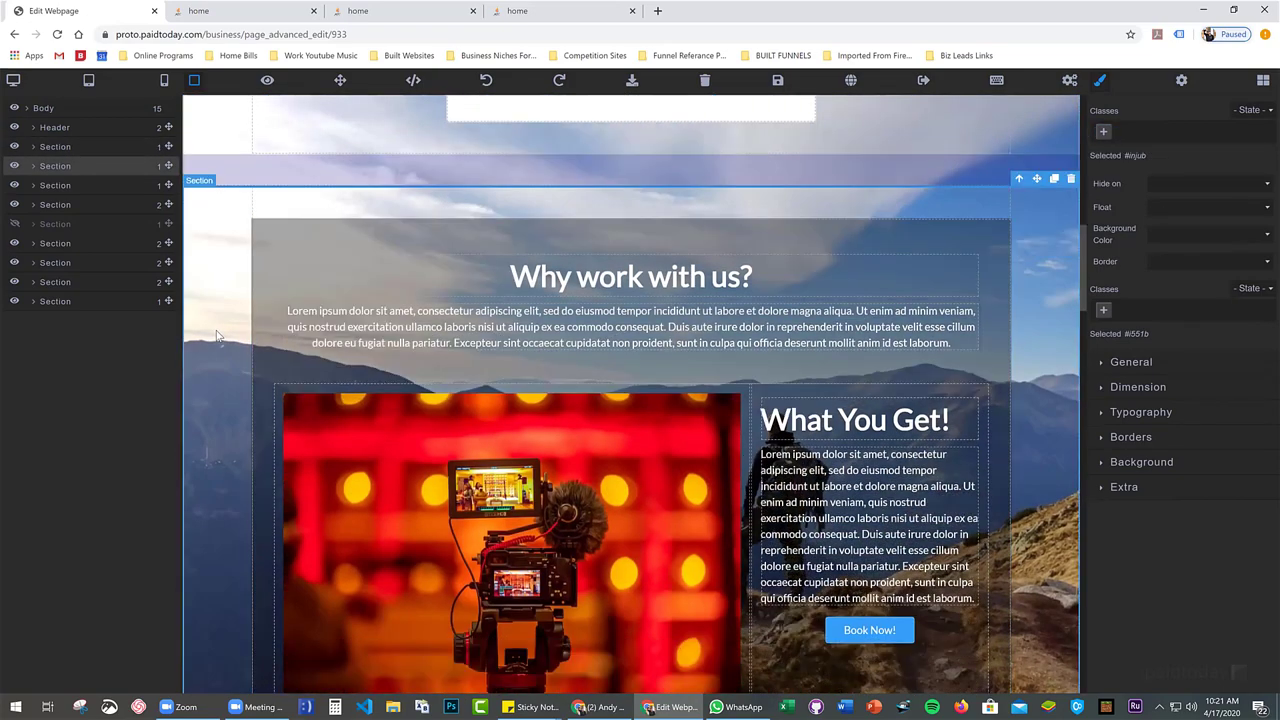
scroll(205, 340, down, 5)
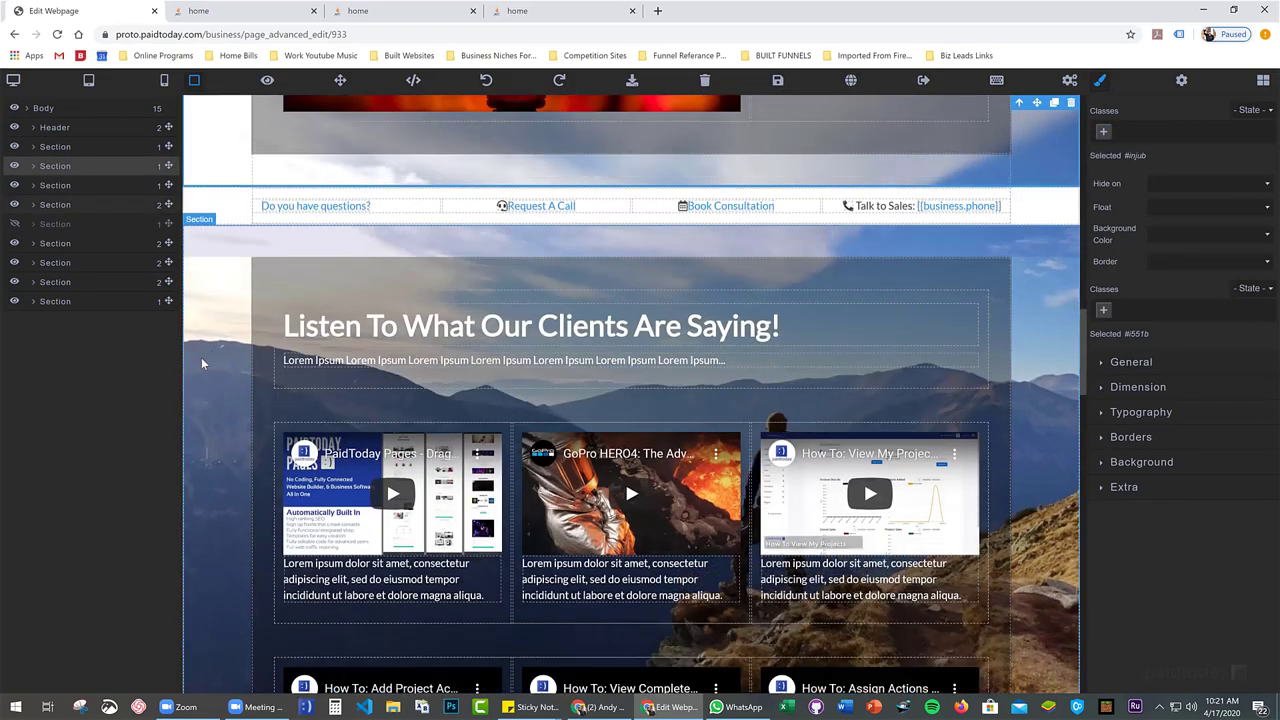
scroll(502, 377, down, 5)
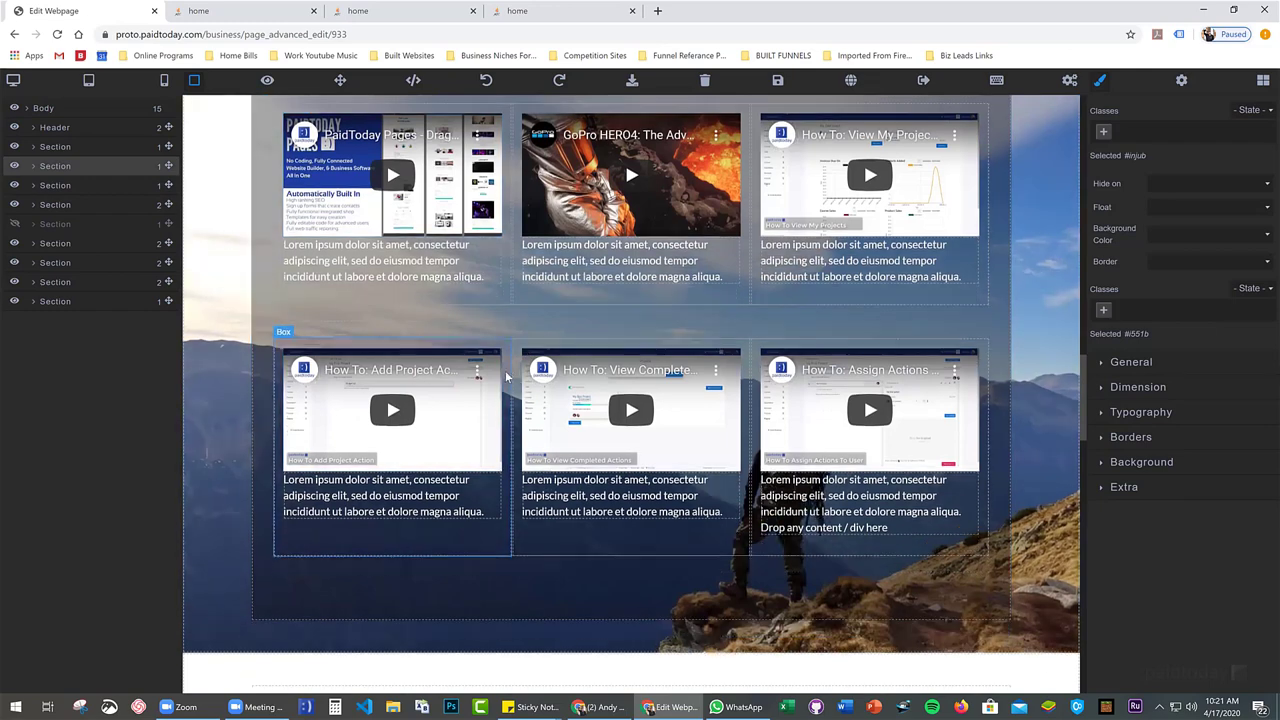
click(443, 361)
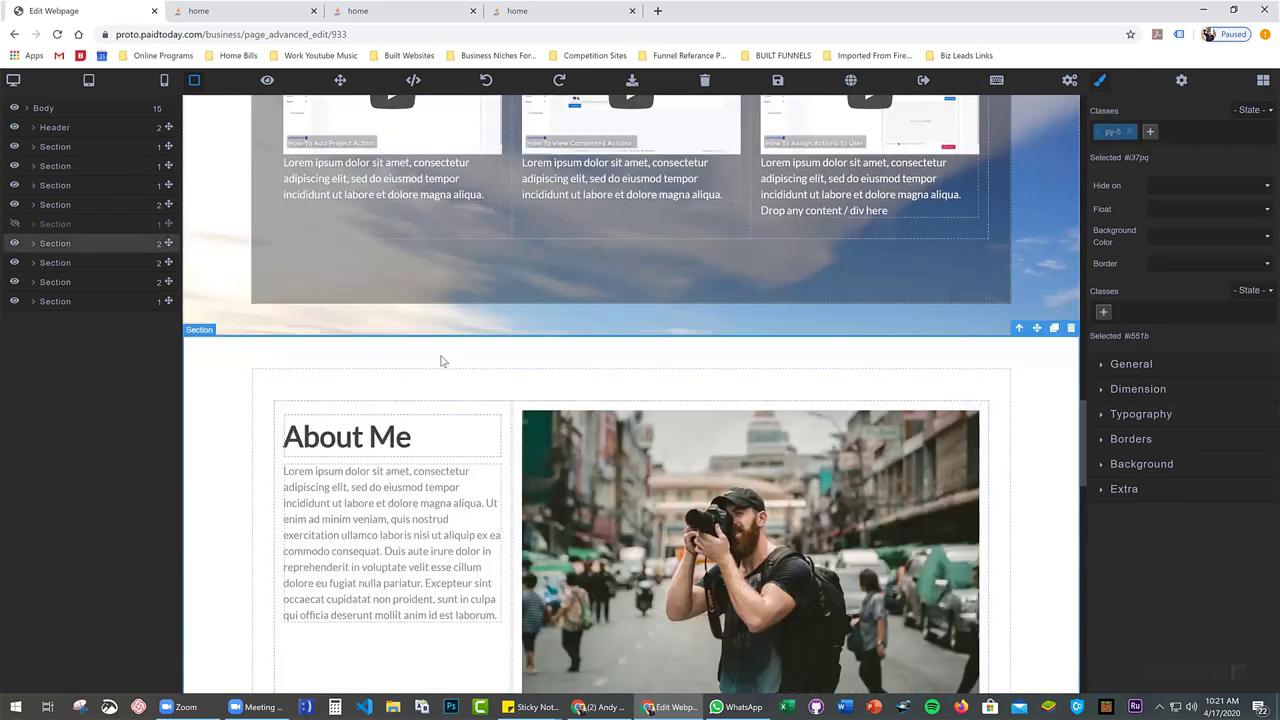
scroll(706, 389, down, 3)
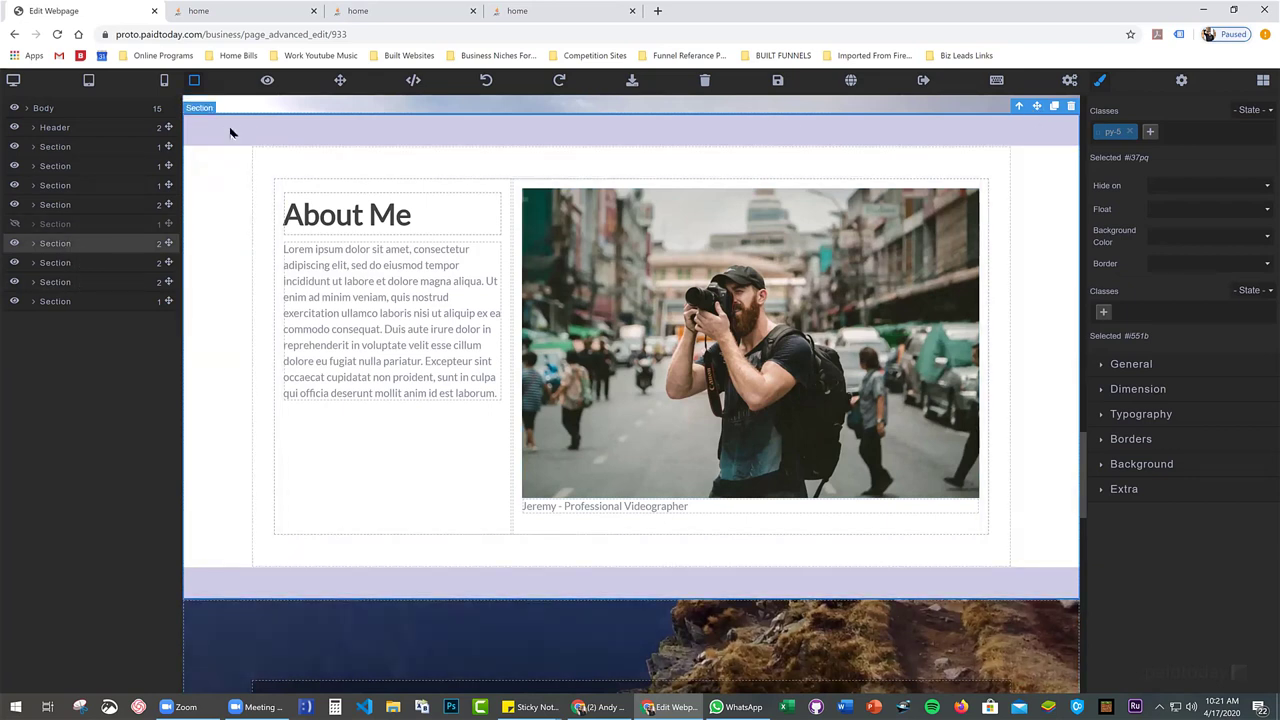
click(383, 186)
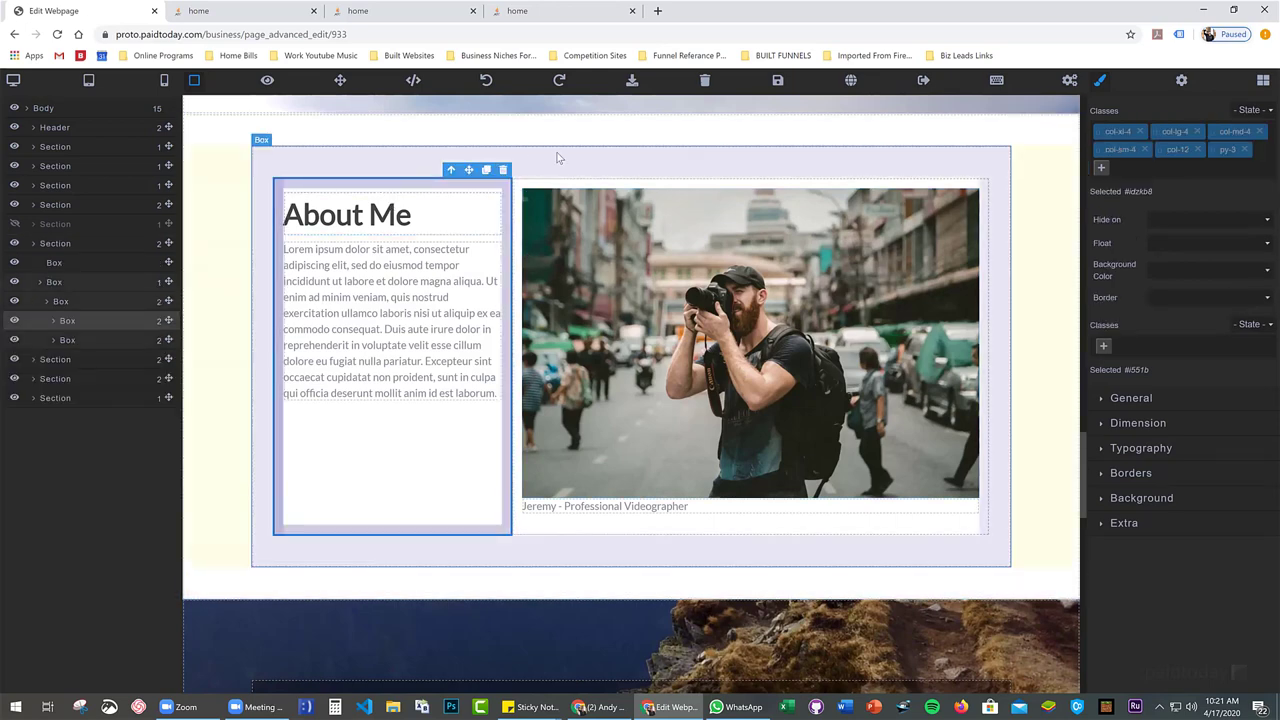
click(550, 158)
click(466, 181)
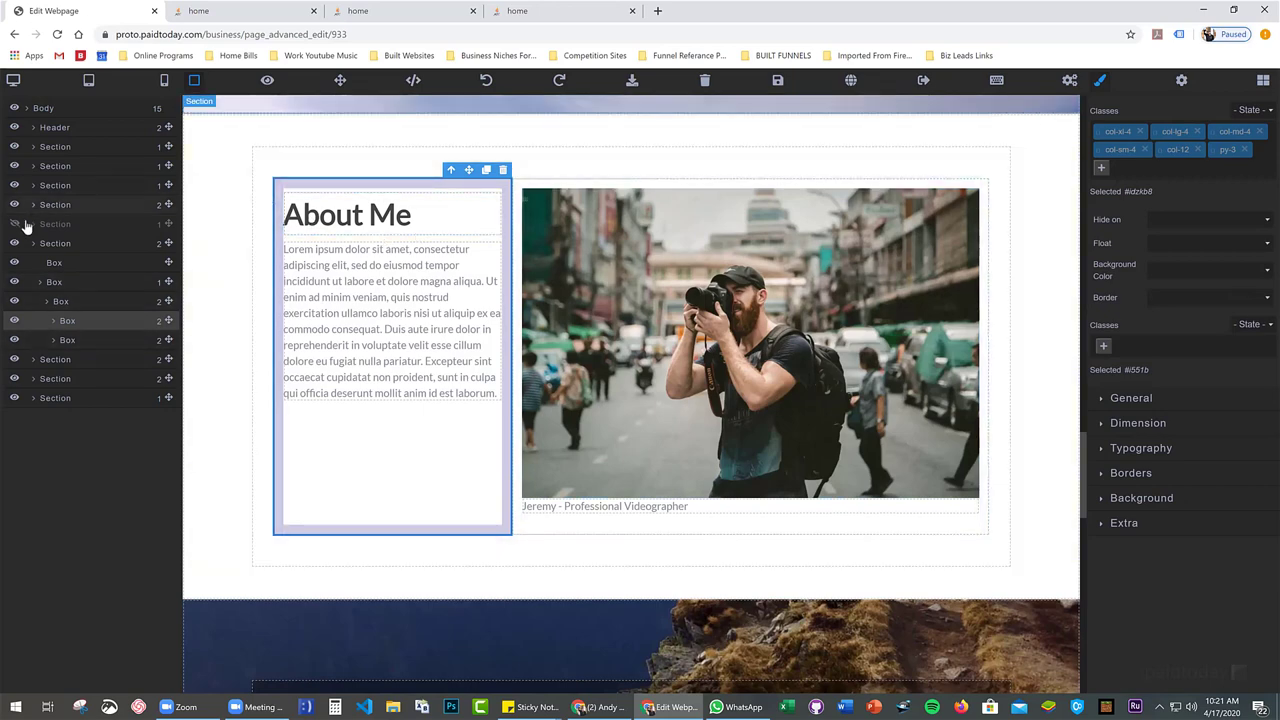
click(60, 207)
scroll(360, 218, down, 10)
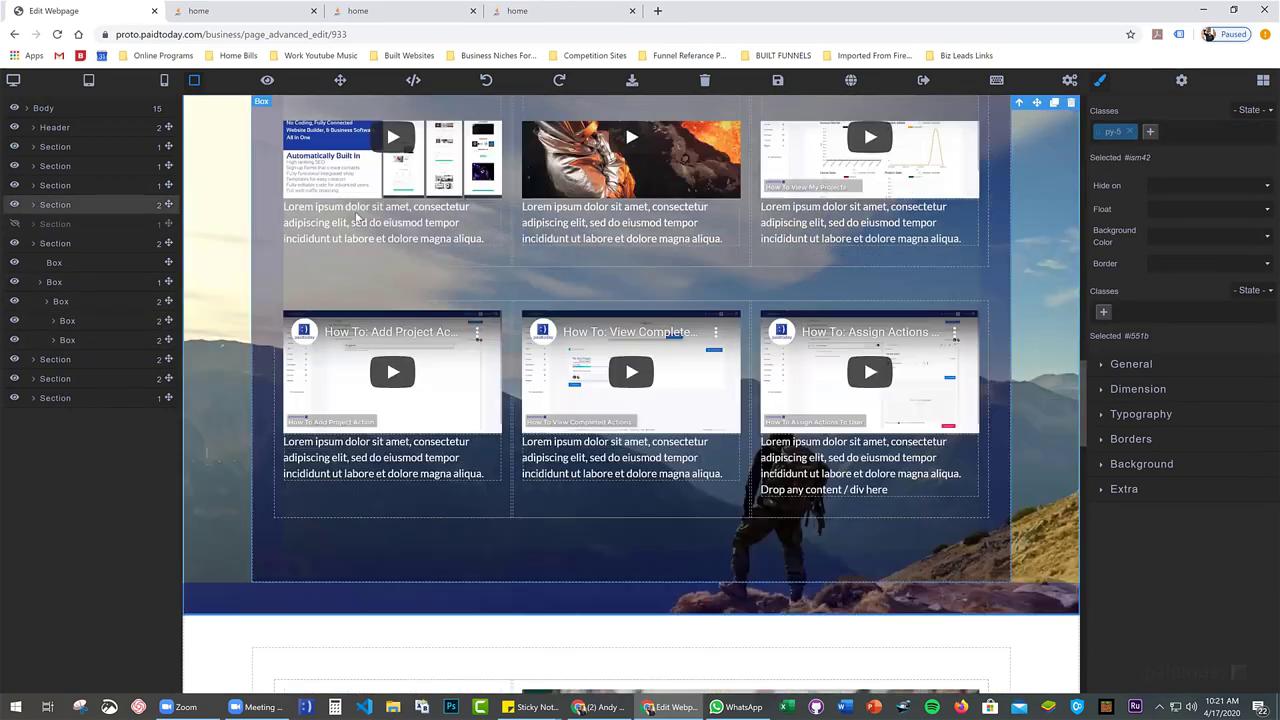
scroll(490, 200, up, 4)
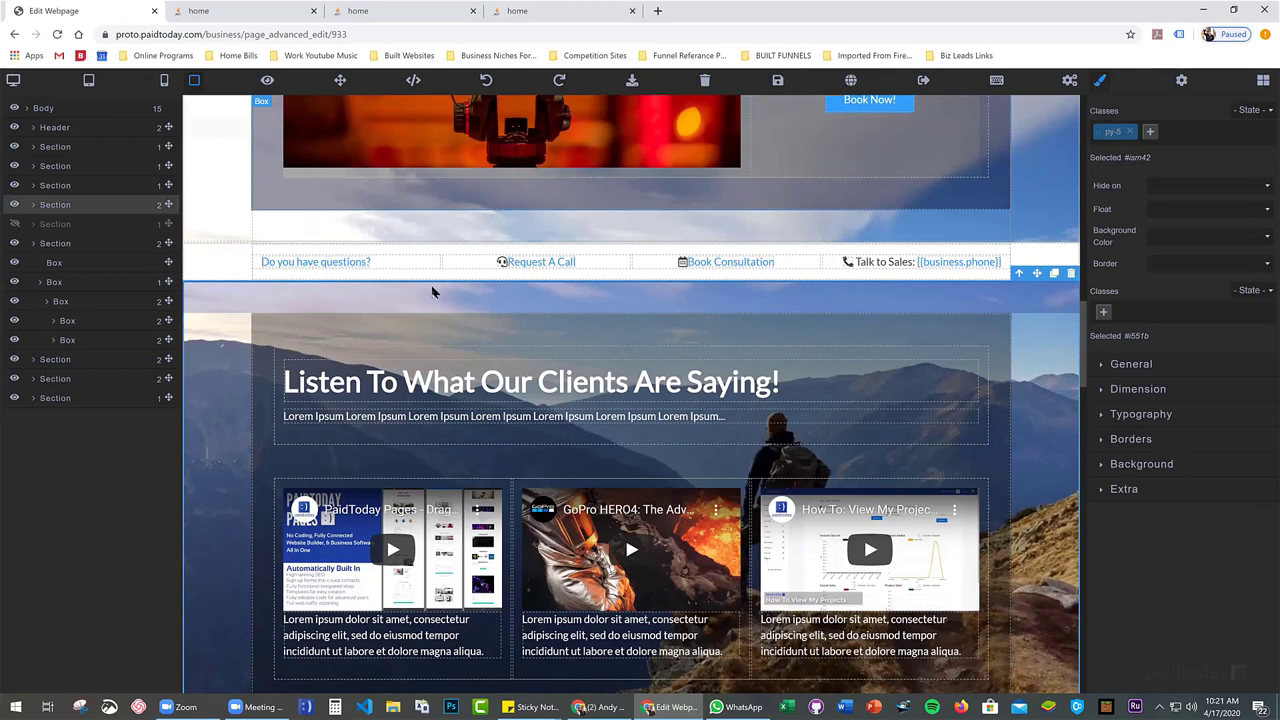
scroll(521, 337, up, 1)
scroll(521, 341, up, 10)
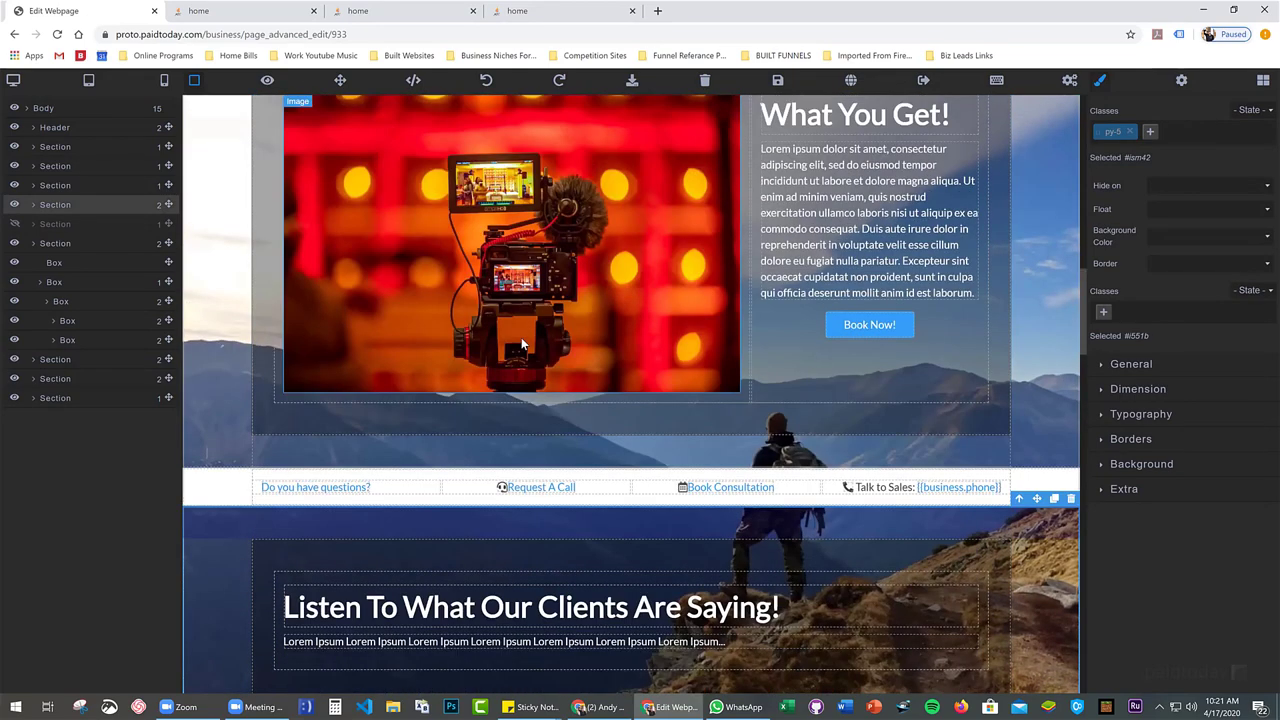
scroll(521, 337, up, 4)
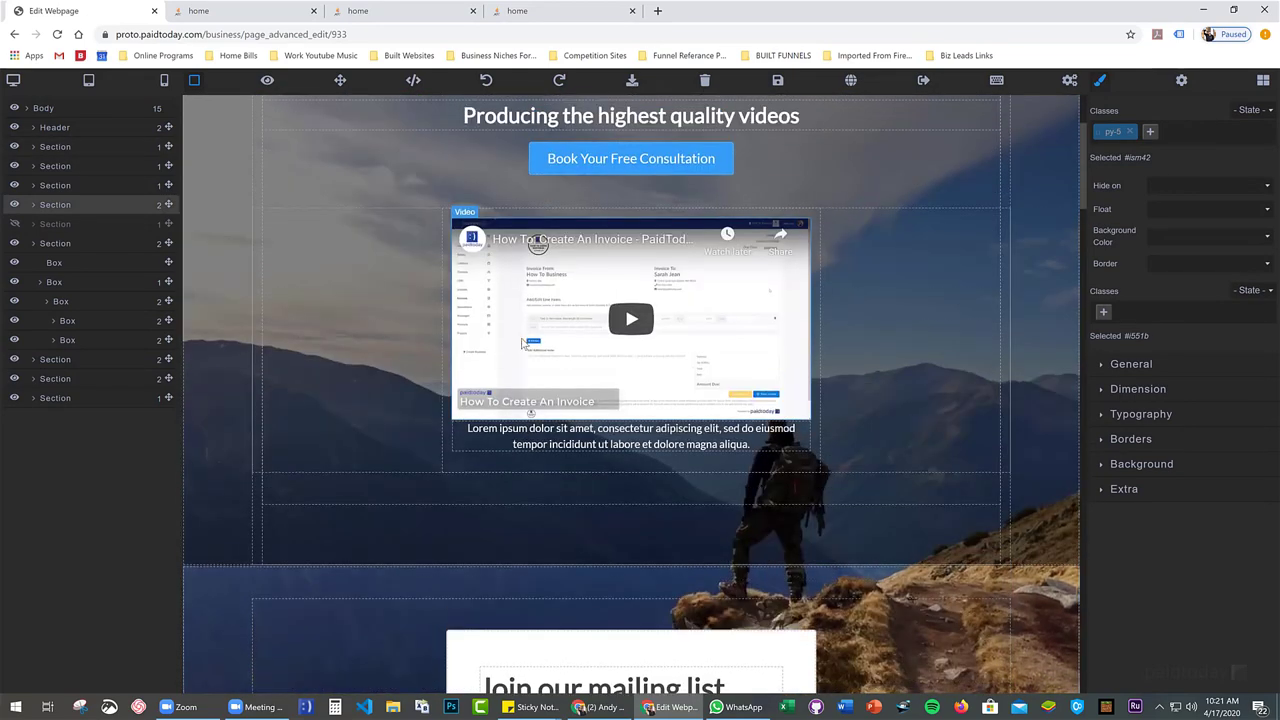
scroll(349, 285, down, 11)
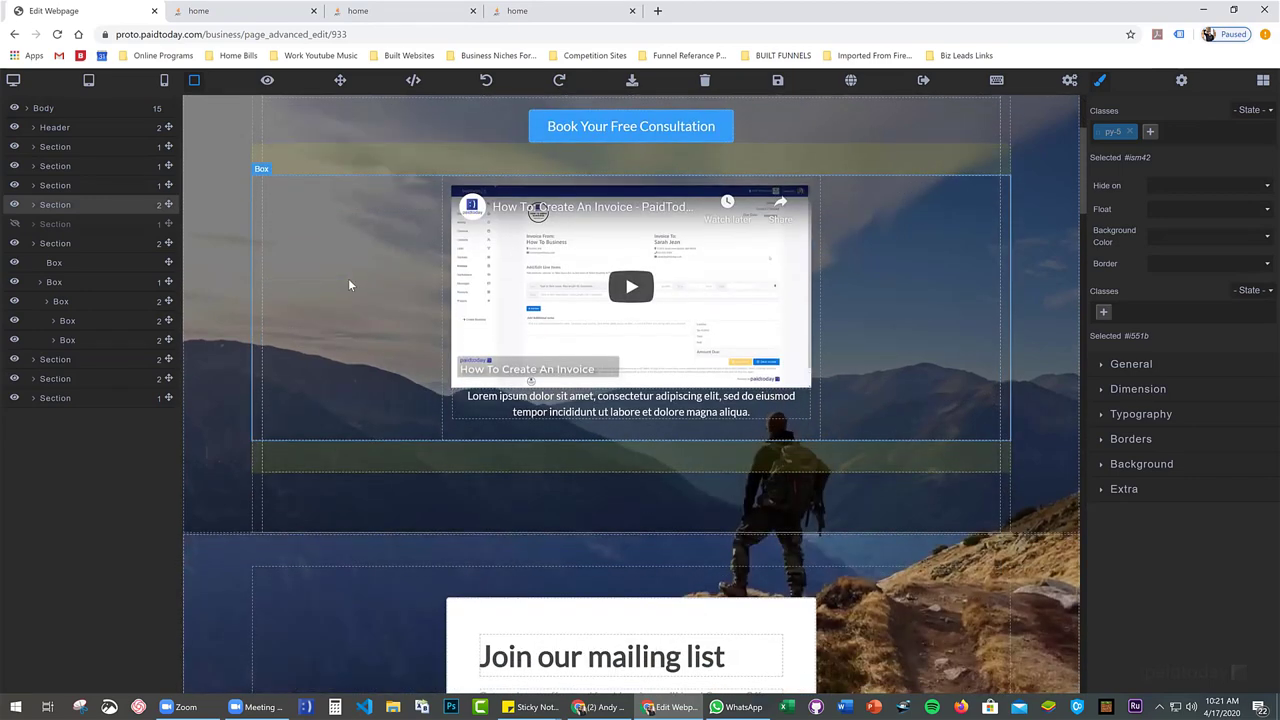
scroll(348, 278, down, 15)
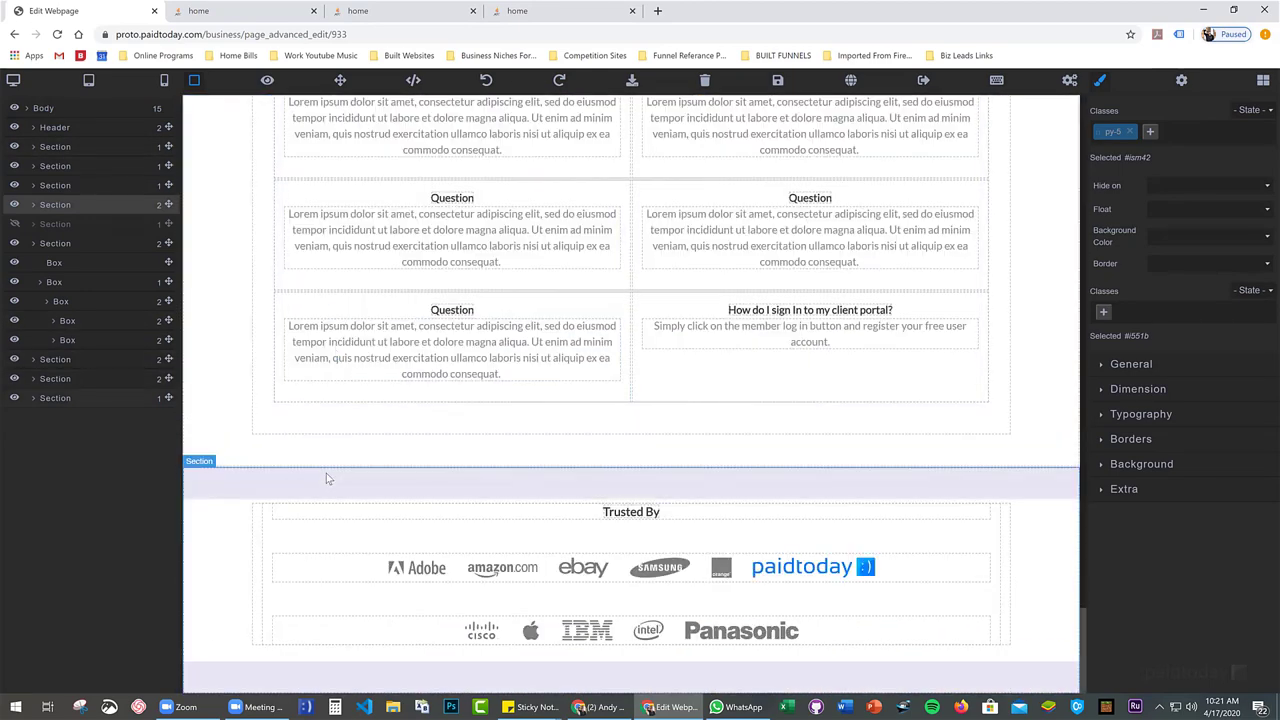
scroll(230, 516, up, 3)
scroll(230, 516, up, 14)
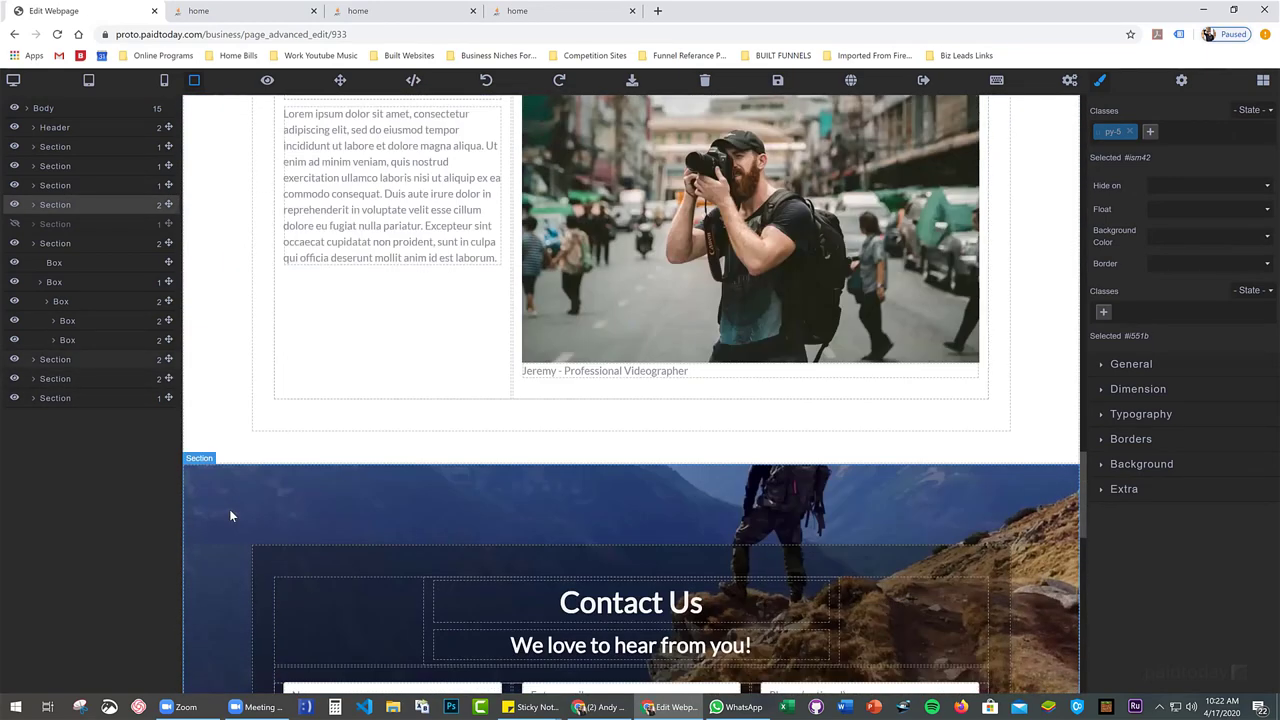
scroll(229, 516, up, 8)
scroll(230, 516, up, 9)
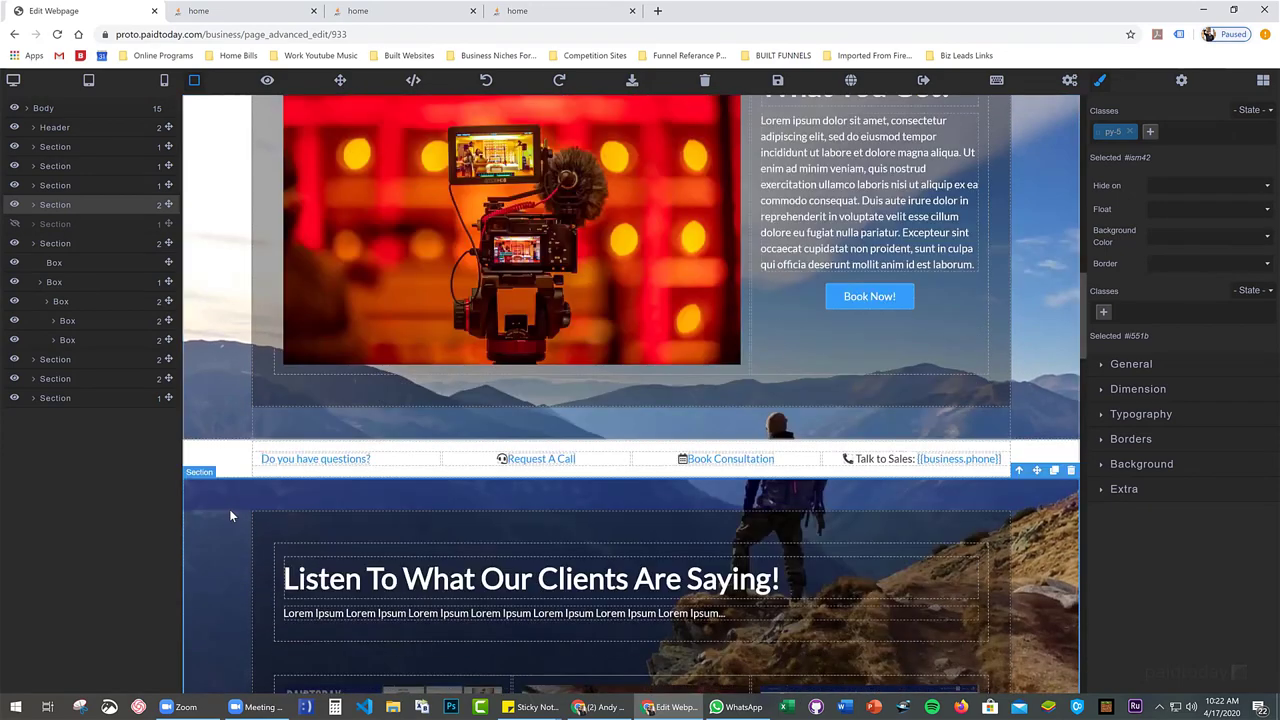
scroll(230, 516, up, 5)
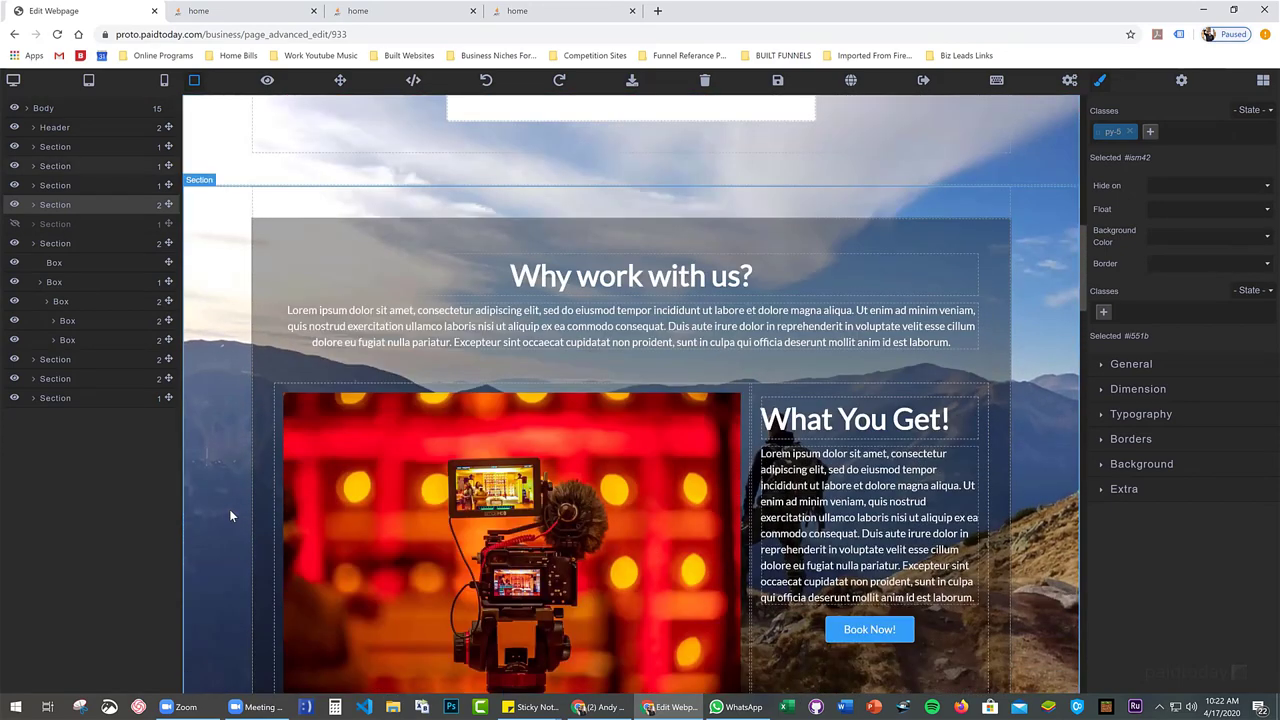
scroll(230, 516, up, 12)
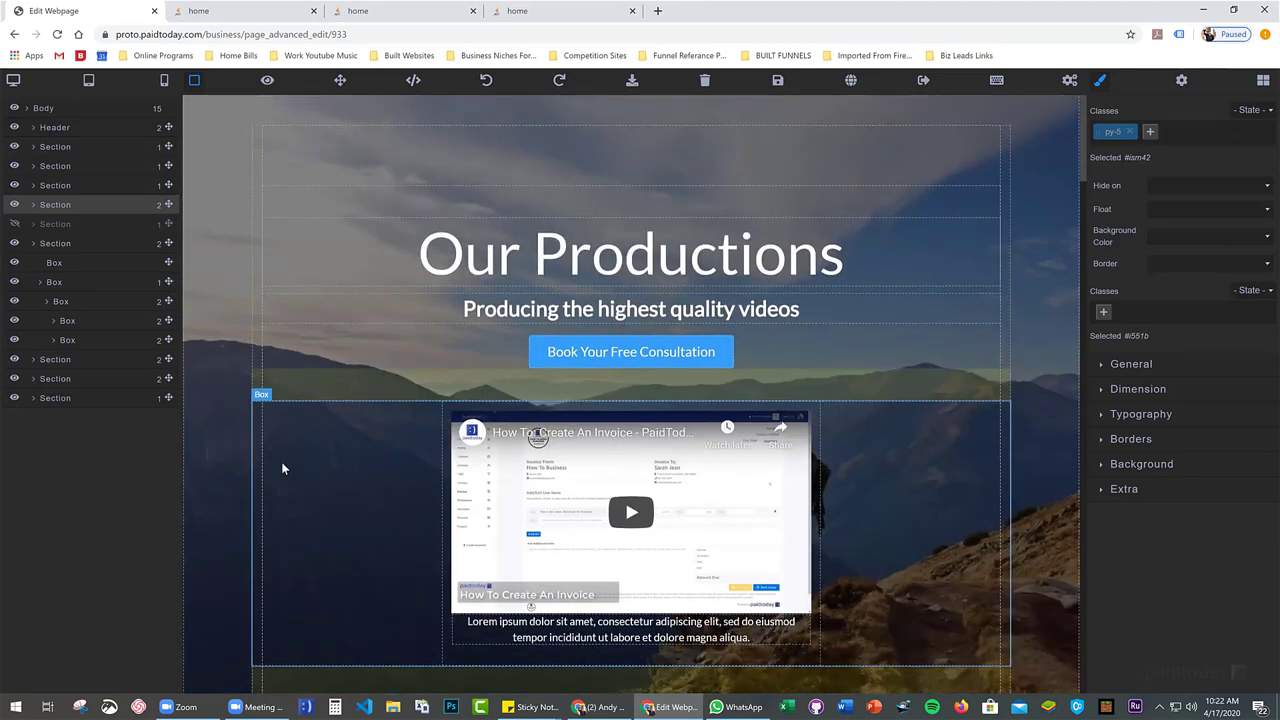
scroll(281, 466, down, 2)
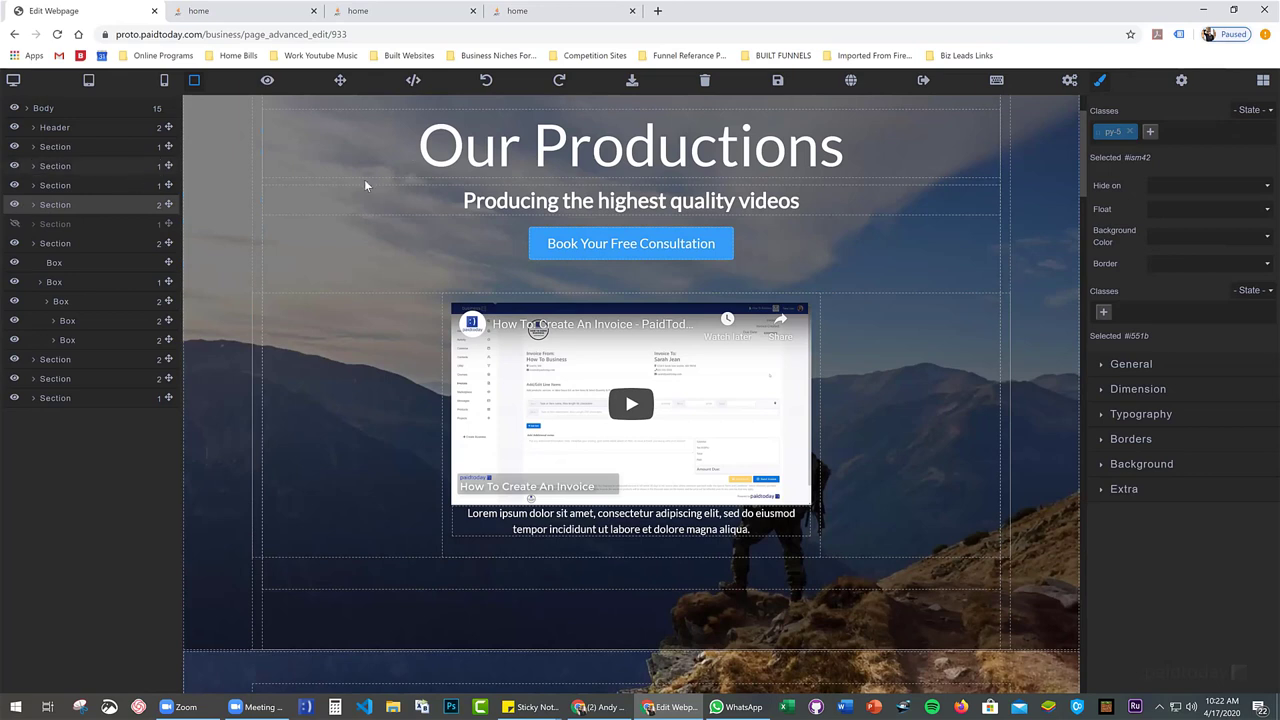
click(1140, 470)
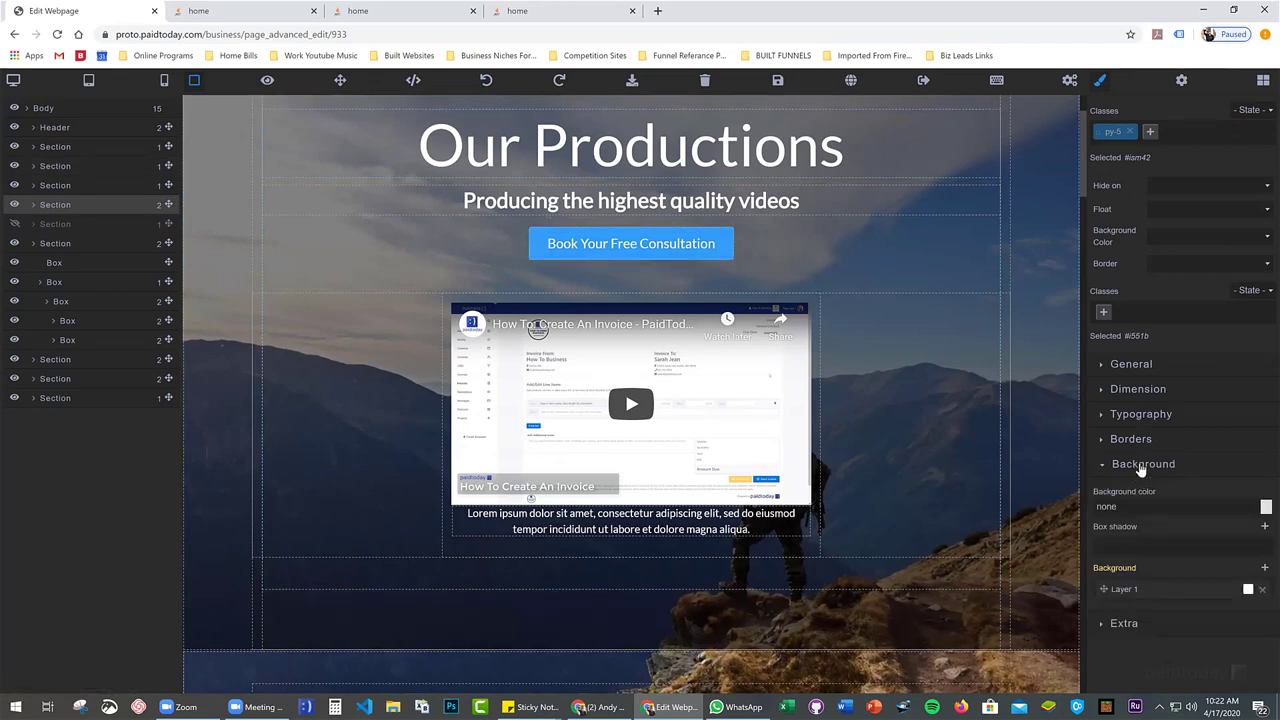
click(1141, 466)
click(1138, 488)
click(1134, 490)
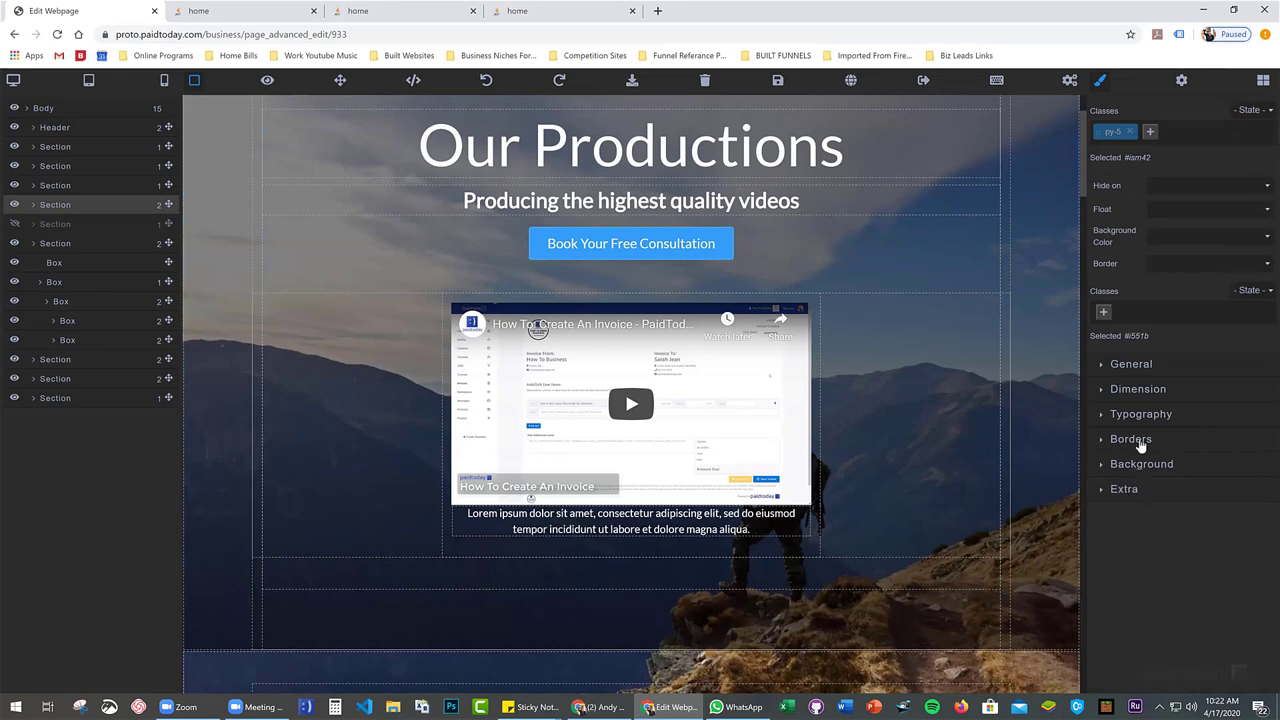
click(1139, 443)
click(1140, 441)
click(1143, 415)
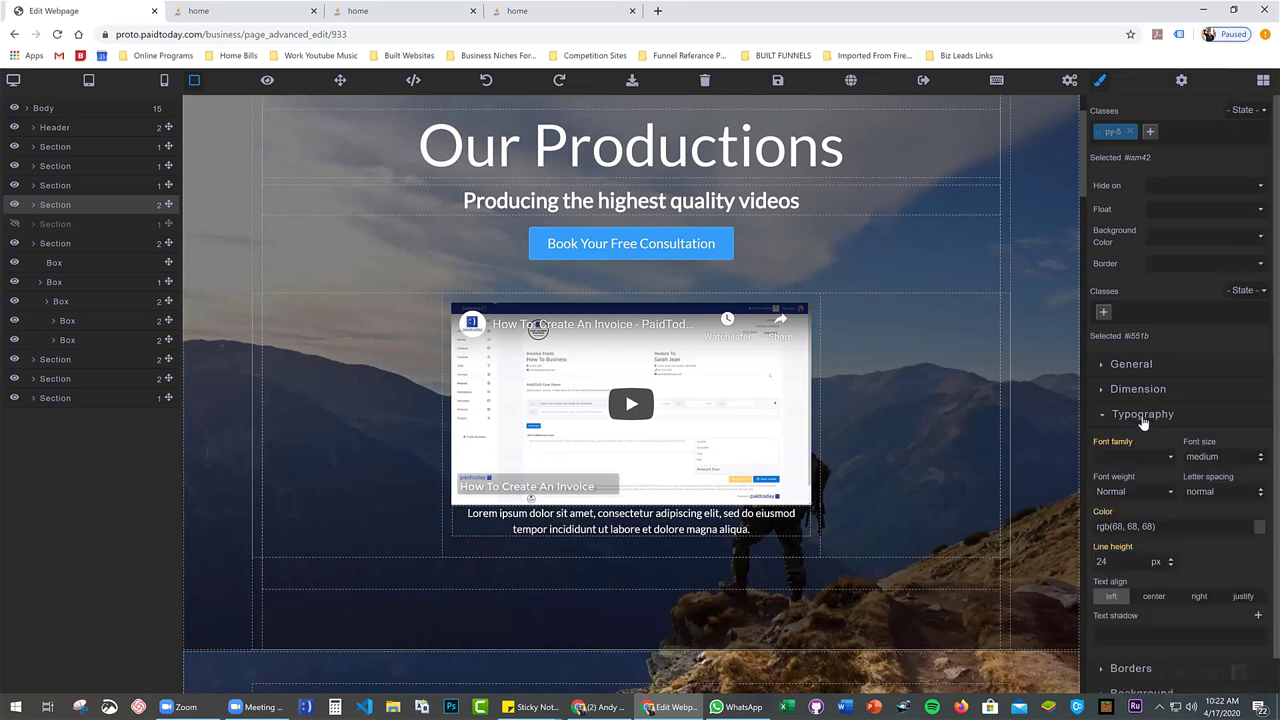
click(1144, 424)
click(1263, 80)
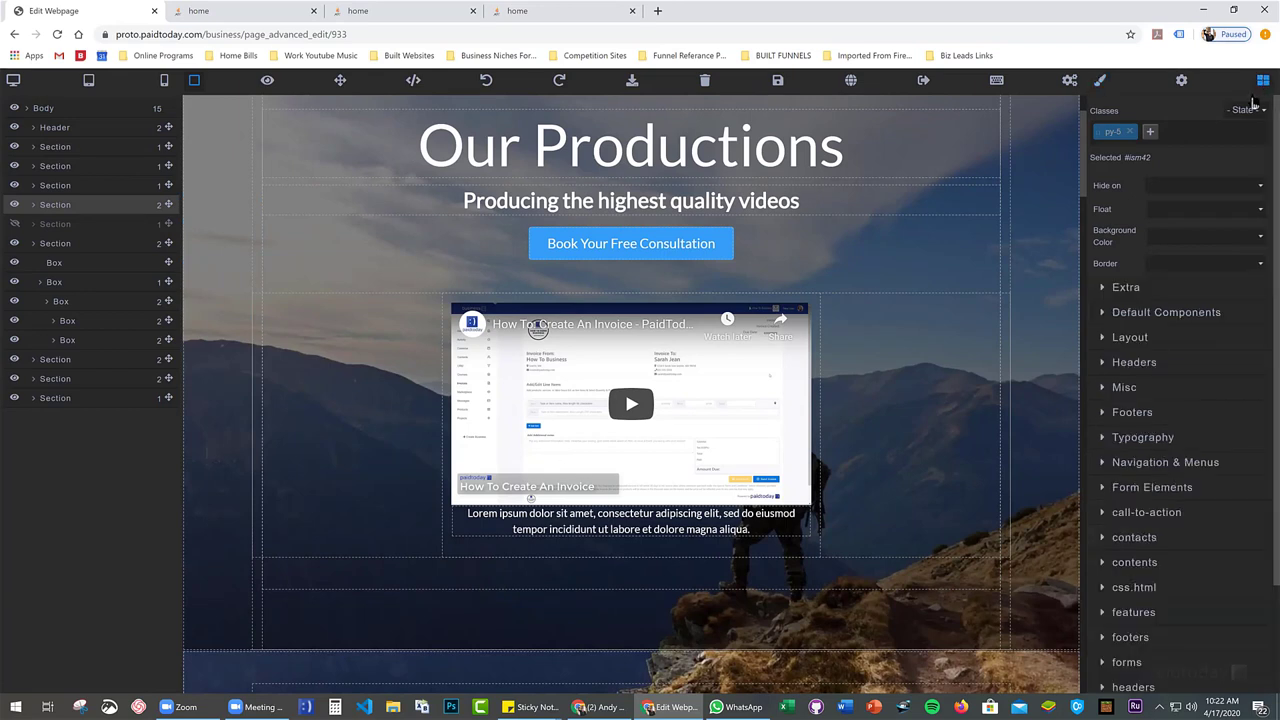
scroll(1122, 440, down, 3)
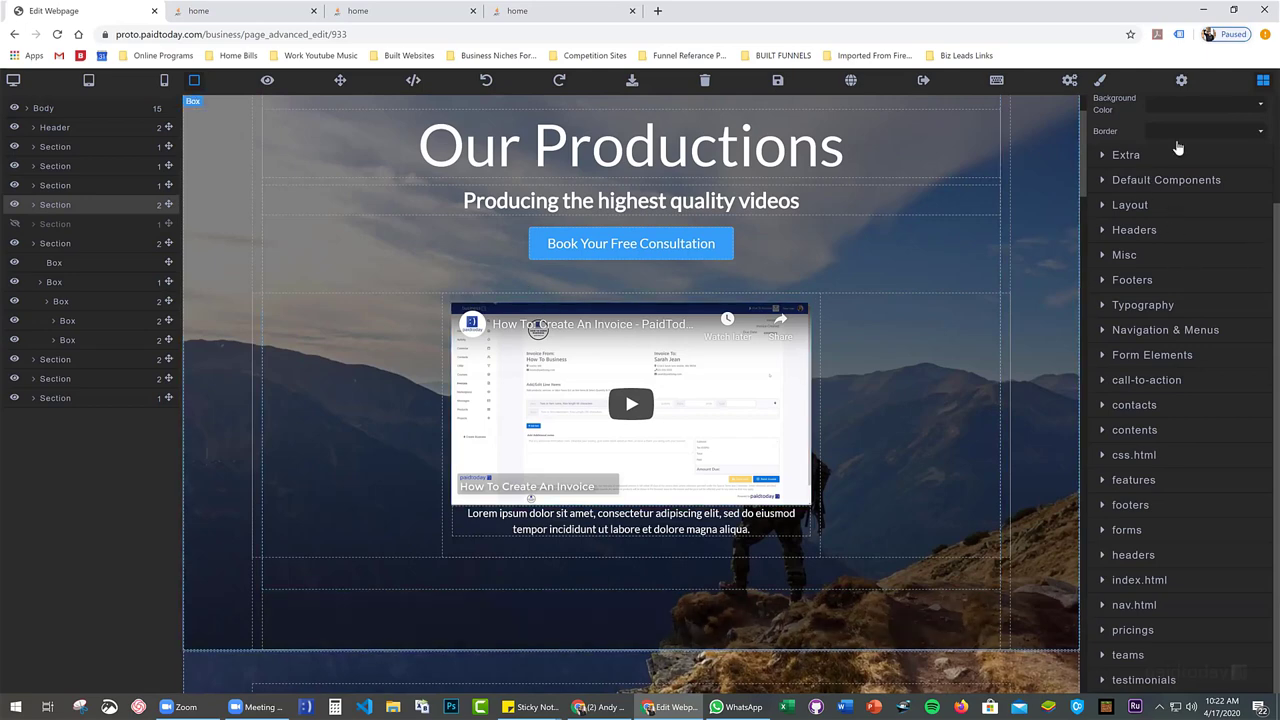
scroll(1160, 480, up, 2)
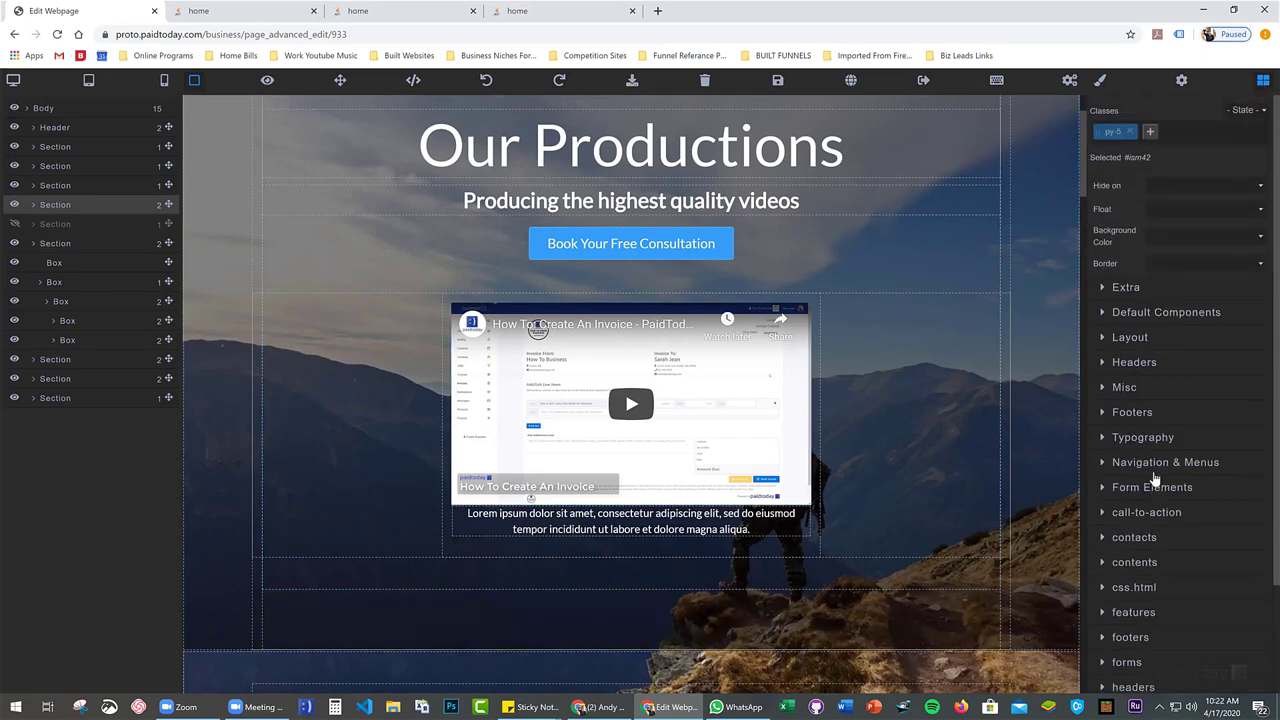
click(1098, 82)
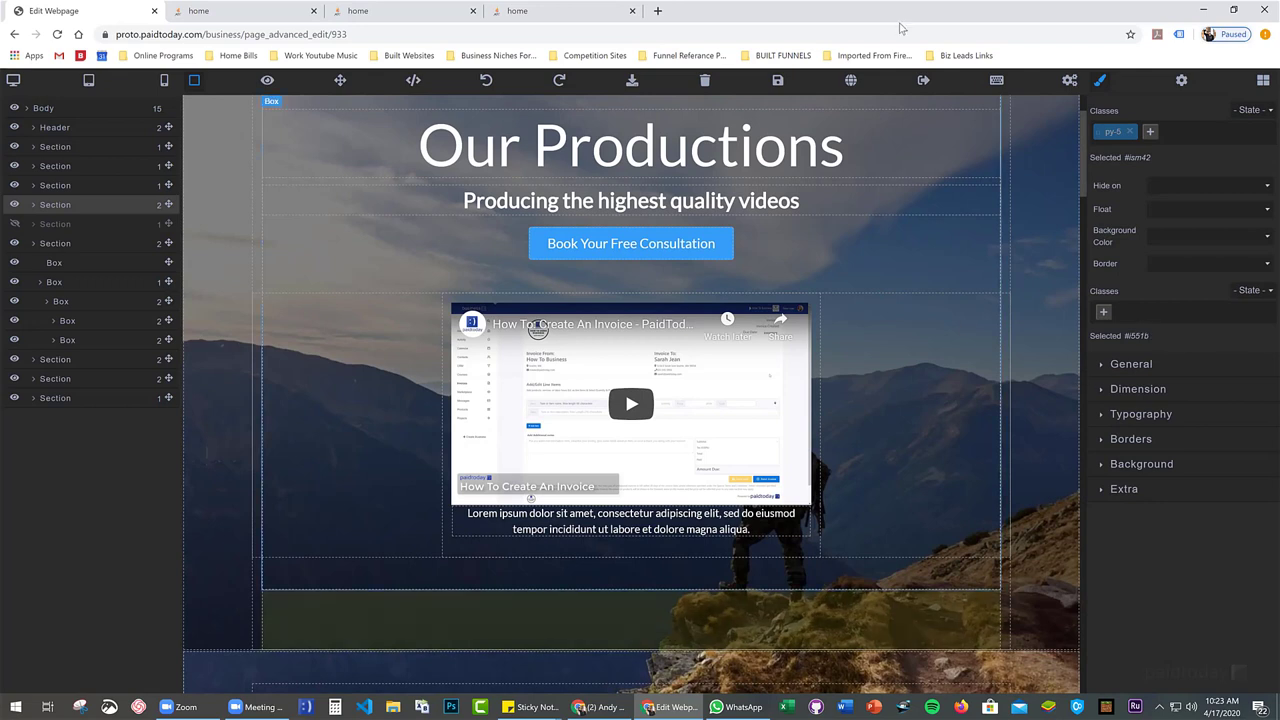
Save the Videographer home page before switching editors
click(997, 83)
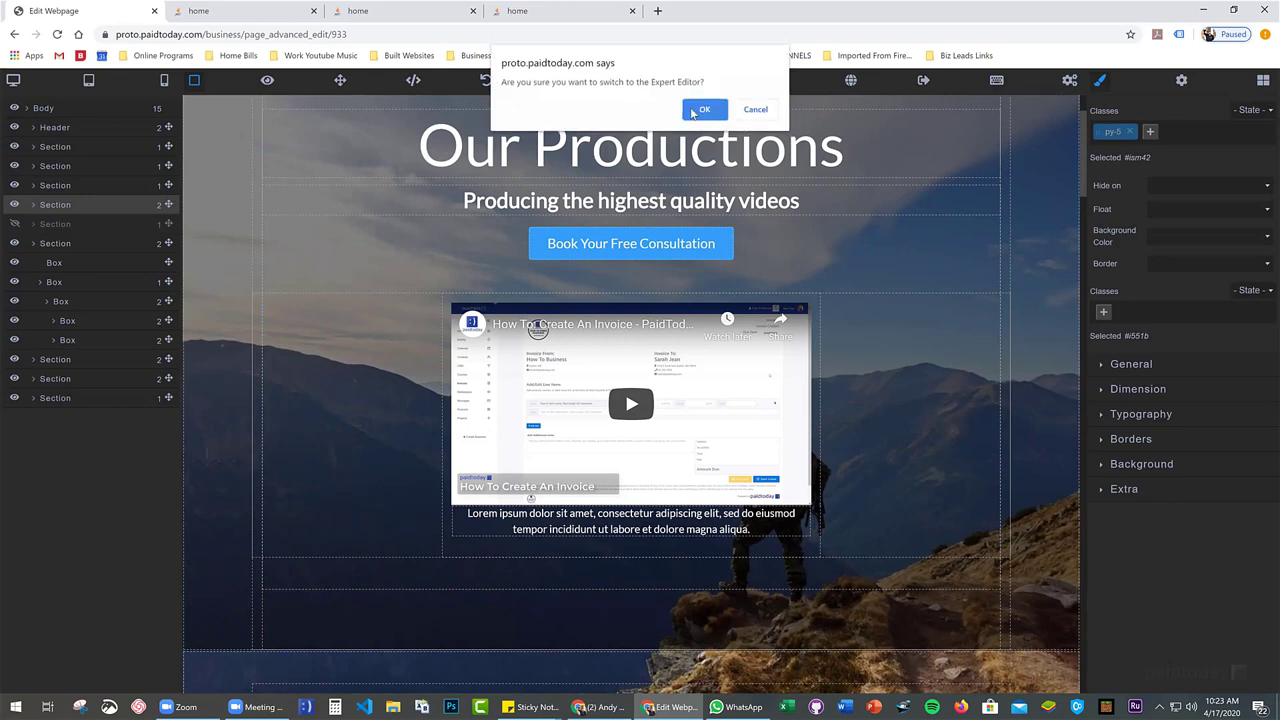
click(762, 110)
click(775, 86)
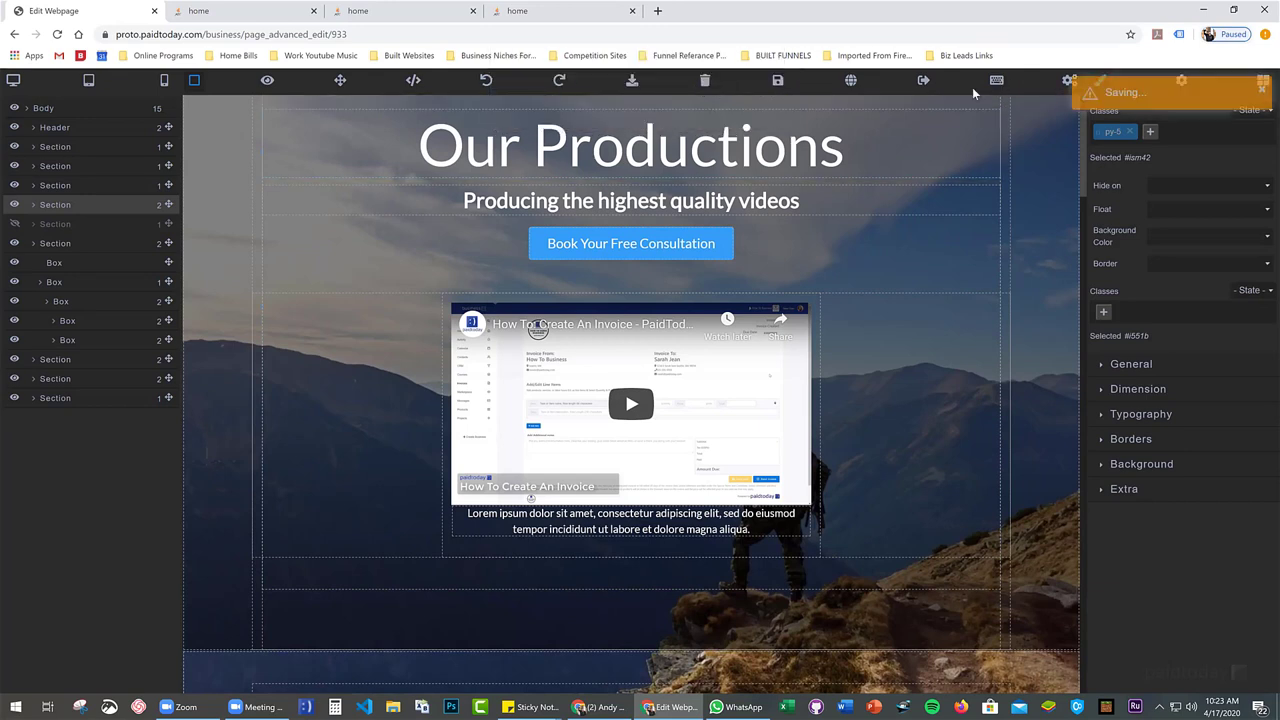
Switch the page to the Expert Editor, leaving the visual editor, and place the cursor in the HTML
click(997, 83)
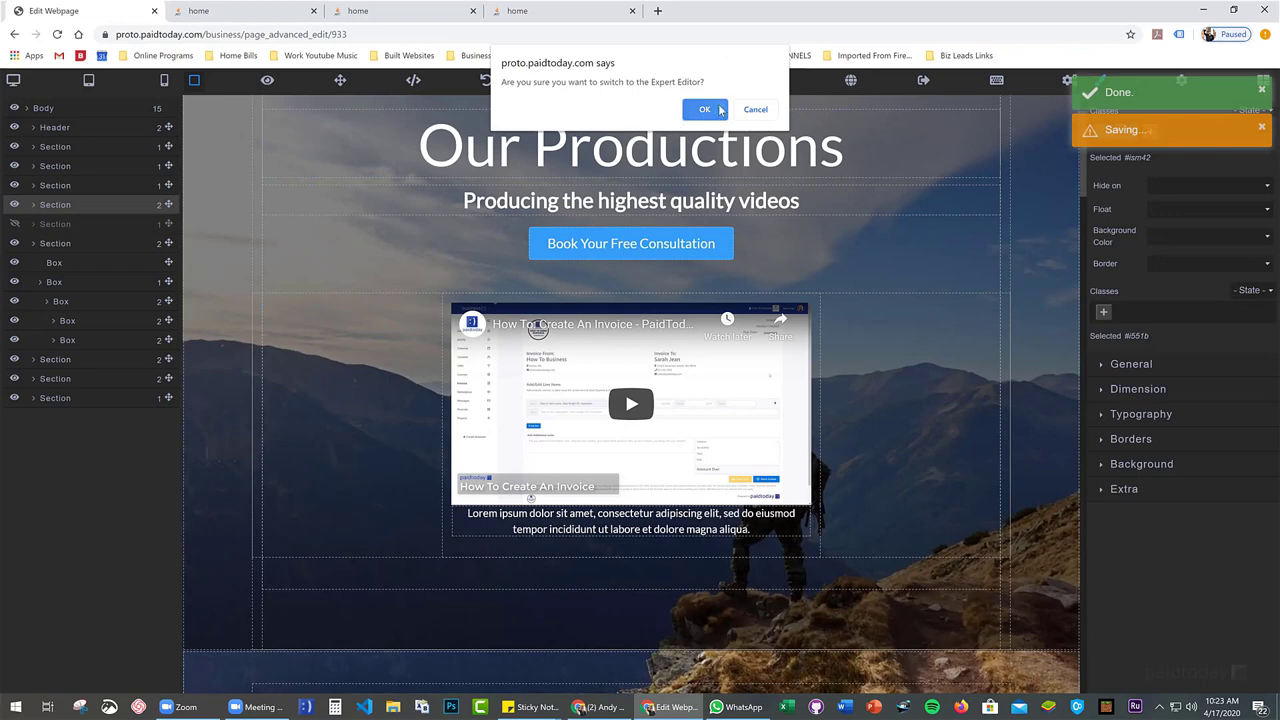
click(704, 110)
click(705, 112)
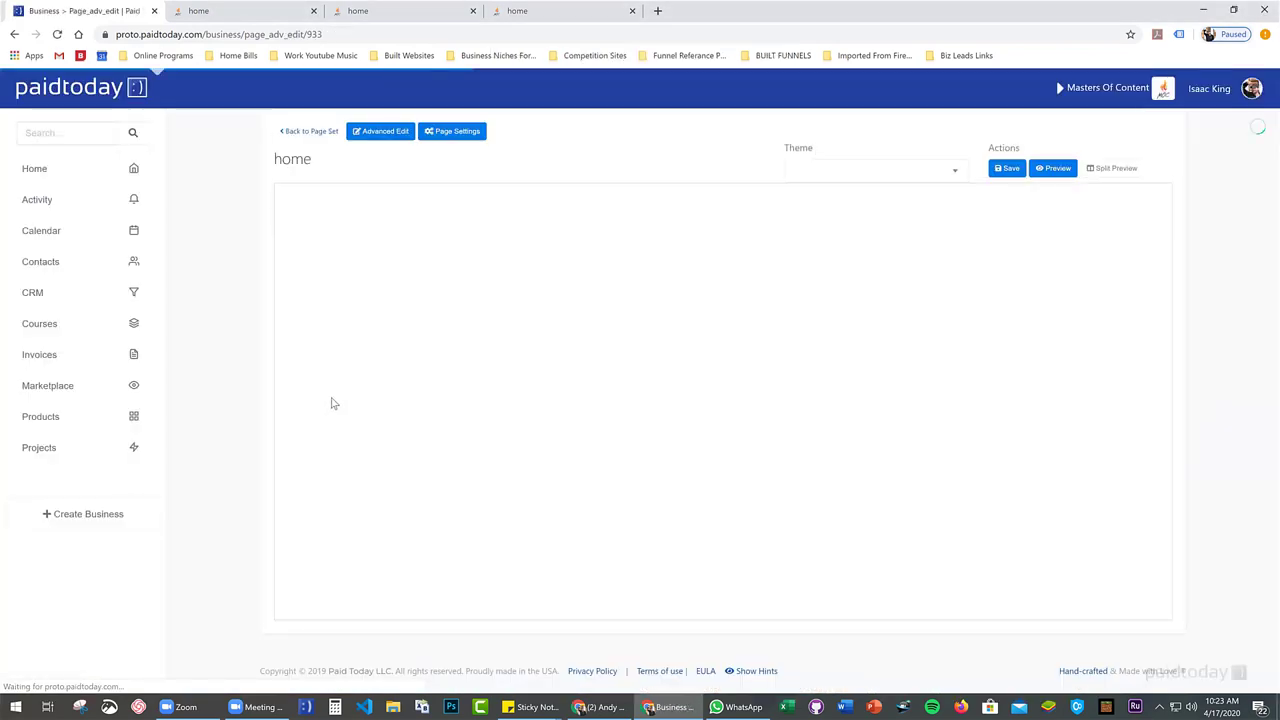
click(356, 405)
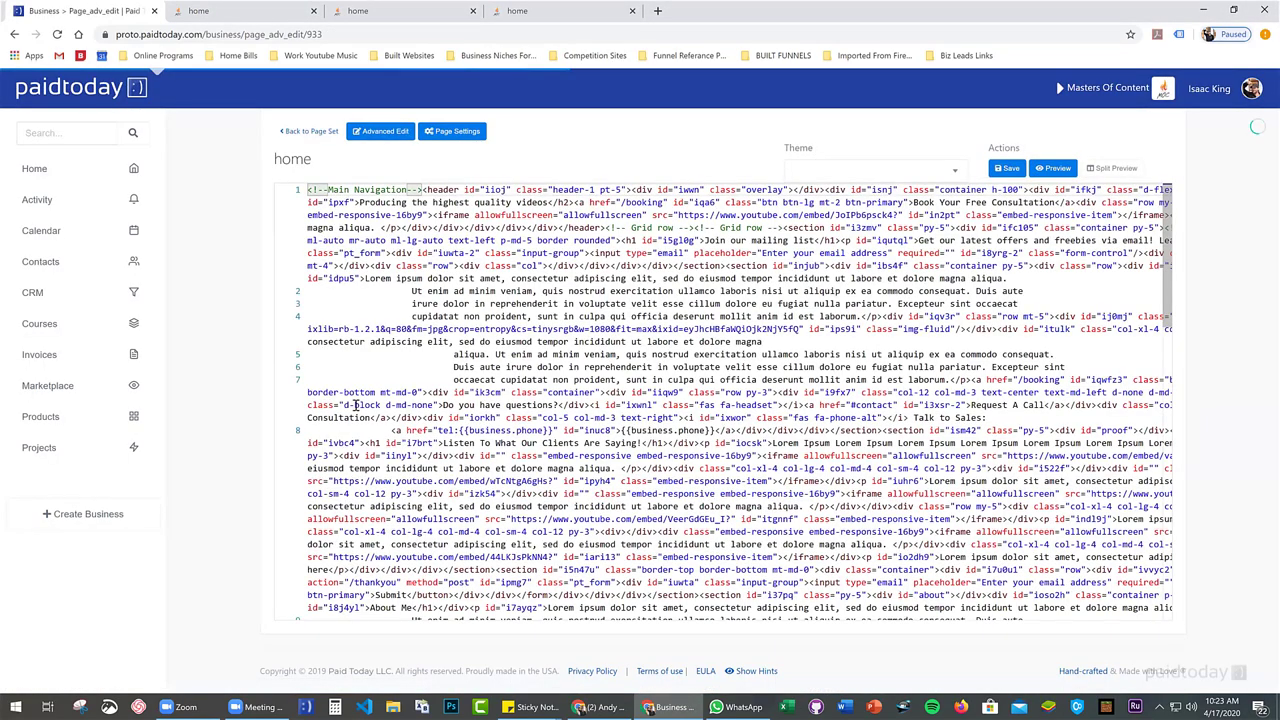
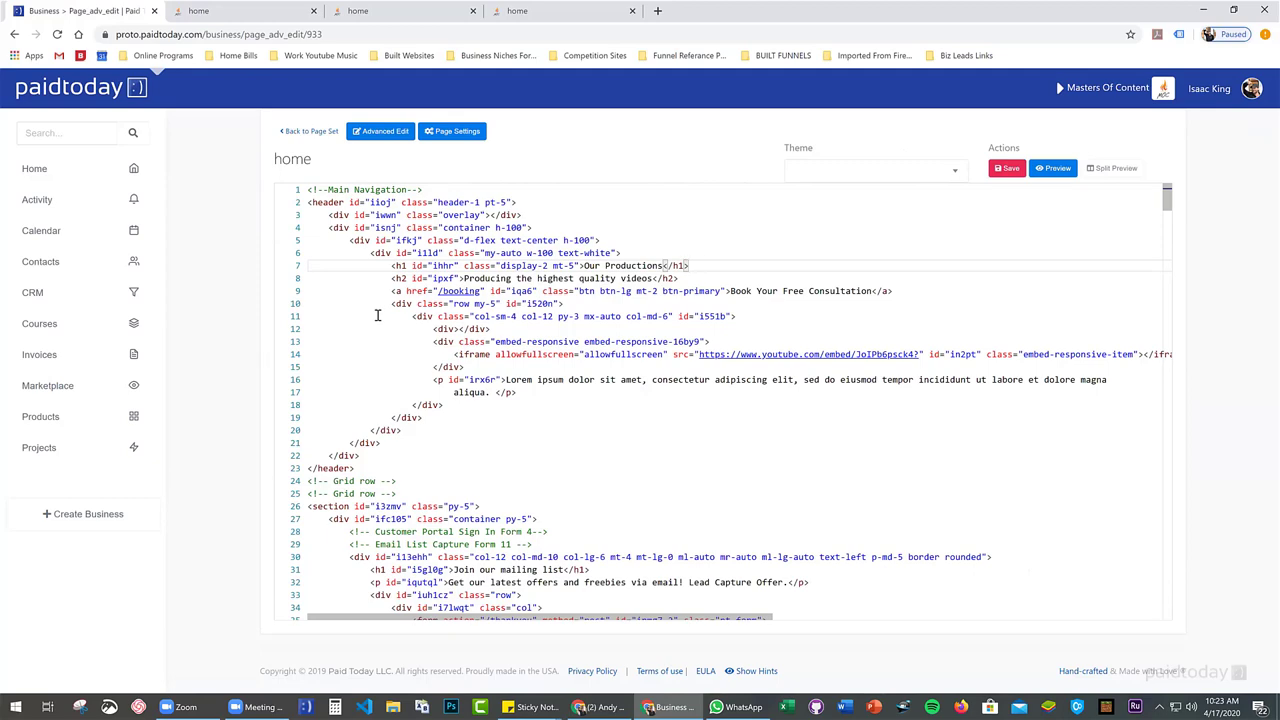
Inspect the page HTML in the code view, tracing the header and the sections at lines 26, 79 and 98
scroll(377, 319, down, 10)
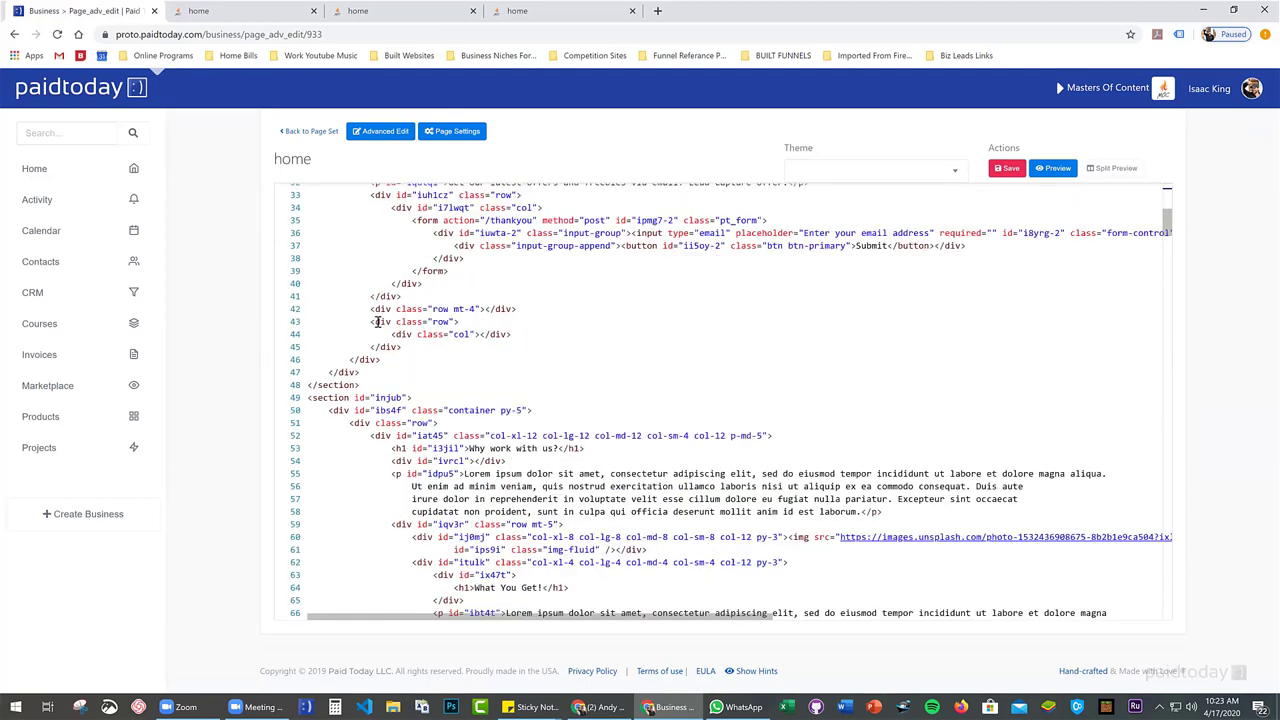
scroll(377, 320, down, 8)
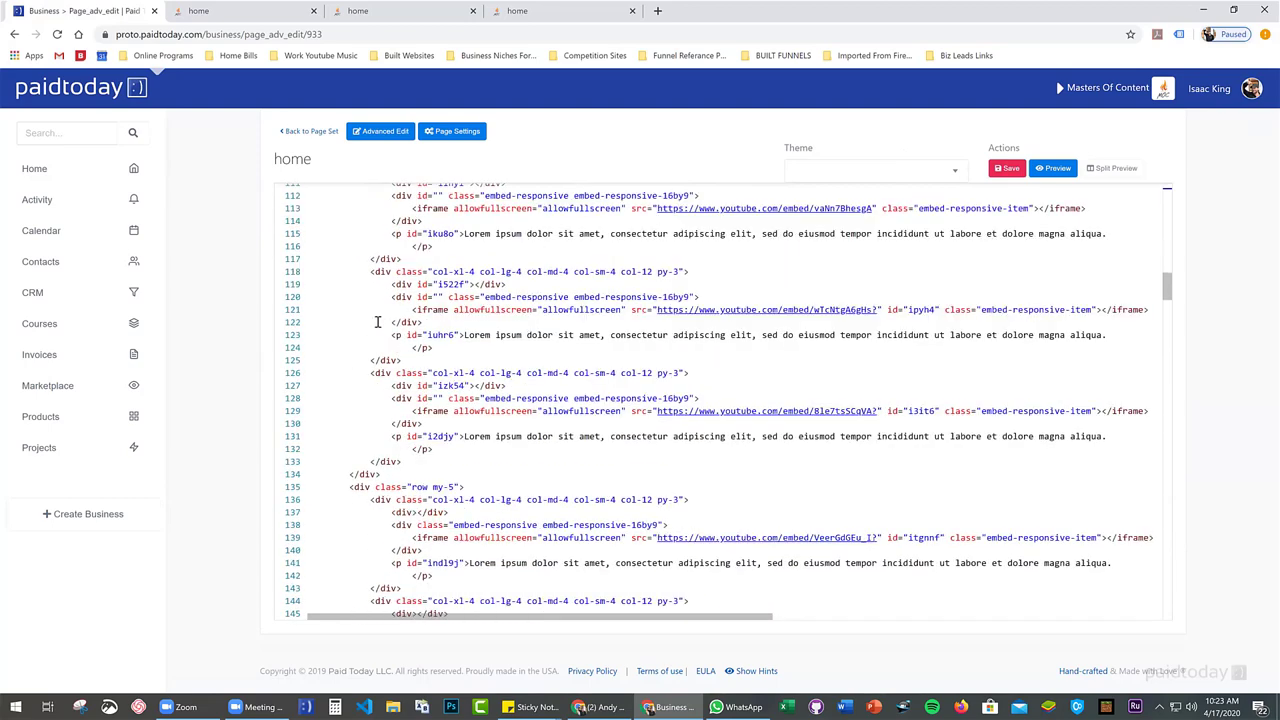
scroll(377, 321, down, 3)
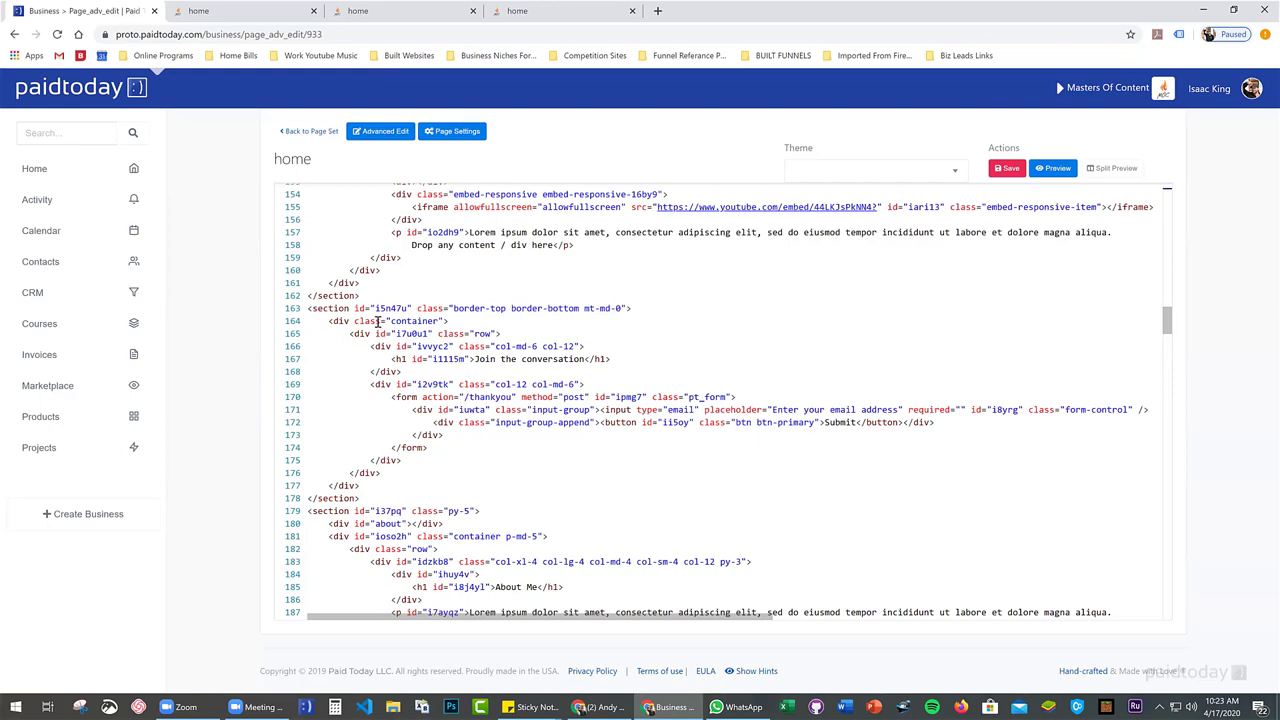
scroll(377, 321, down, 4)
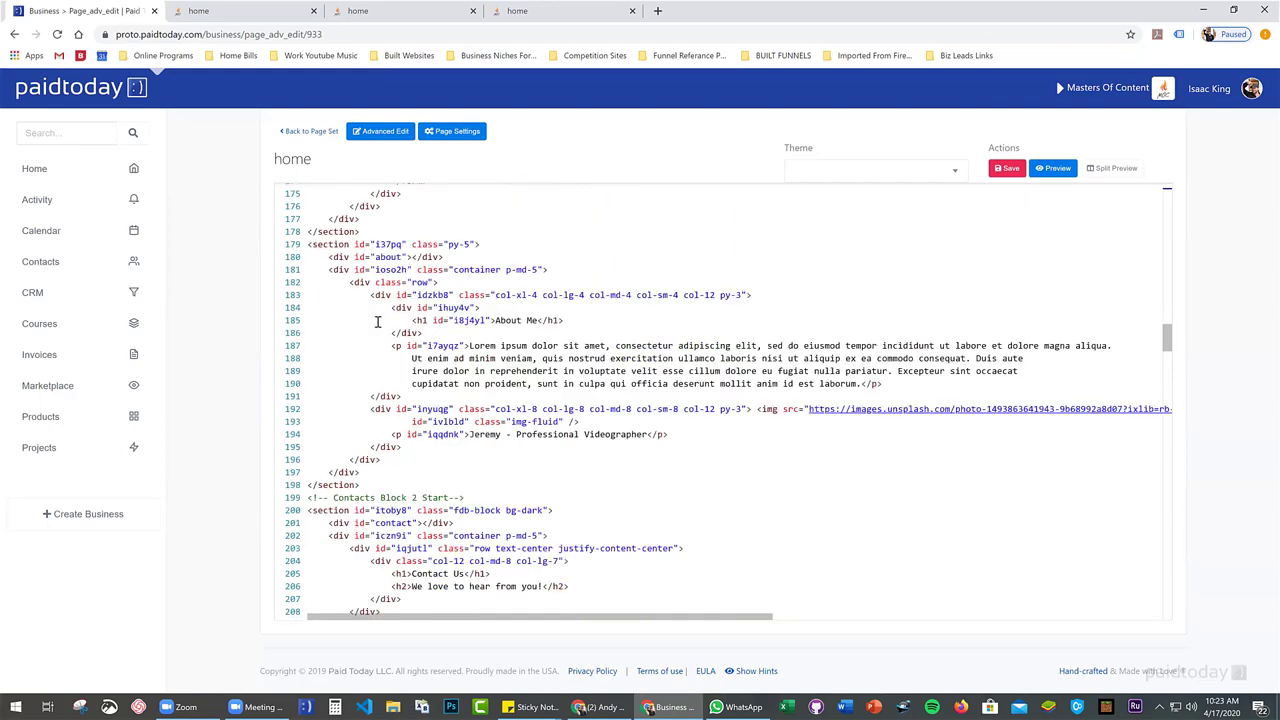
scroll(377, 321, down, 3)
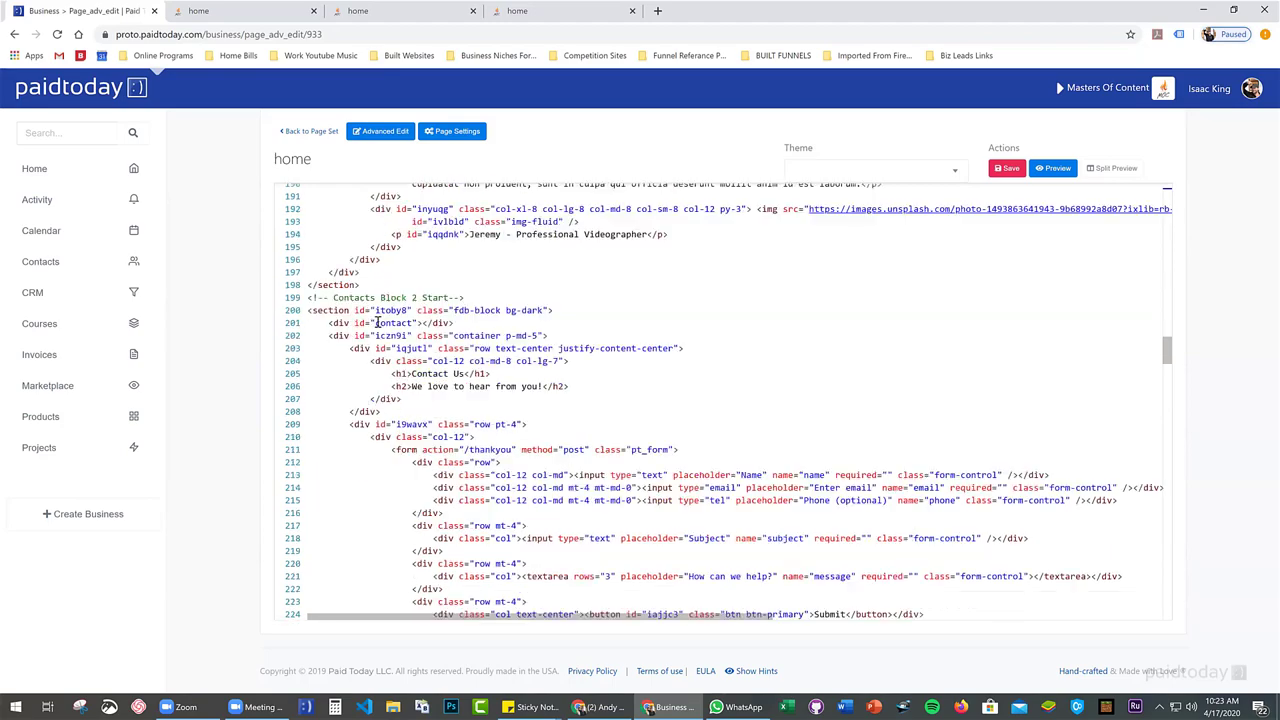
scroll(378, 323, down, 5)
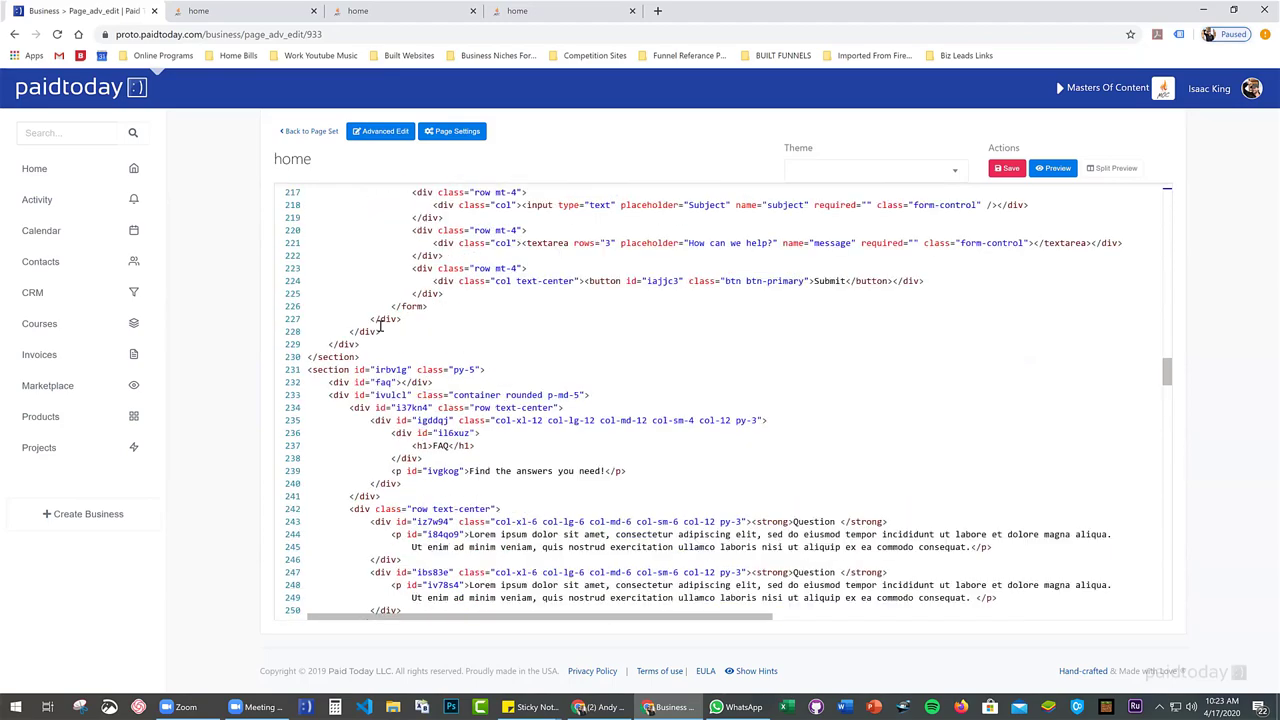
scroll(380, 325, down, 10)
scroll(380, 325, up, 14)
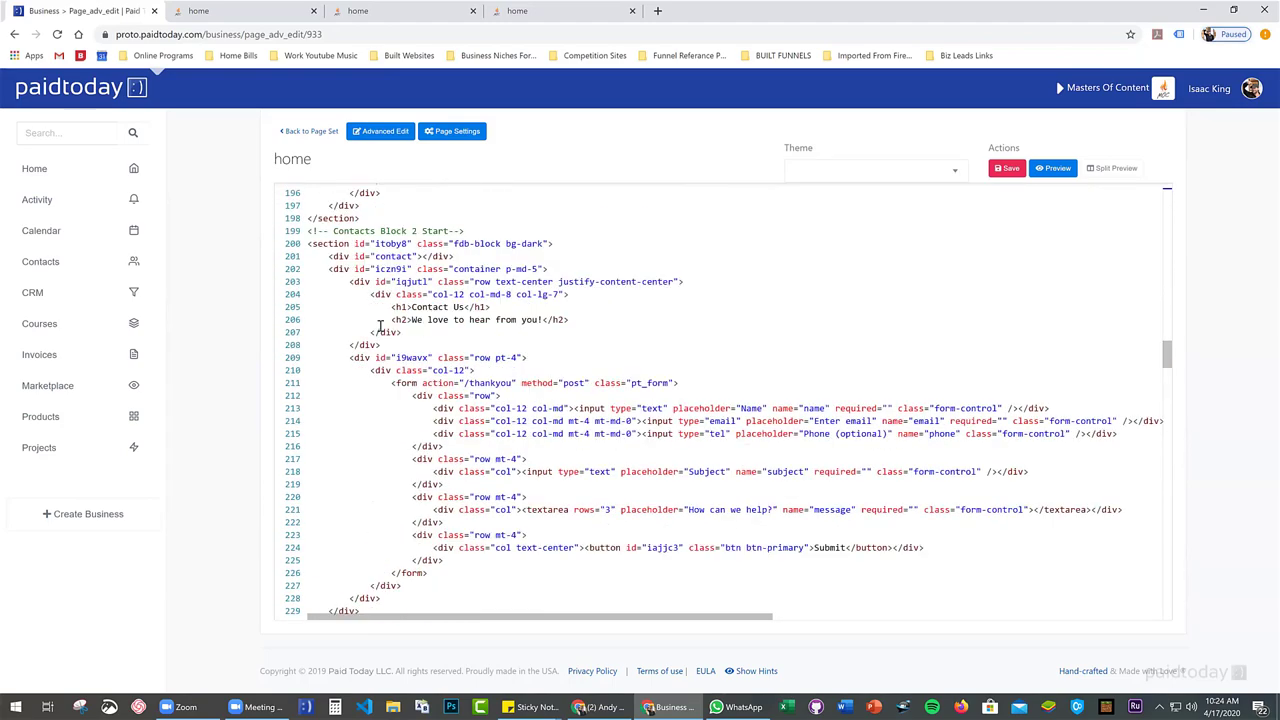
scroll(380, 328, up, 20)
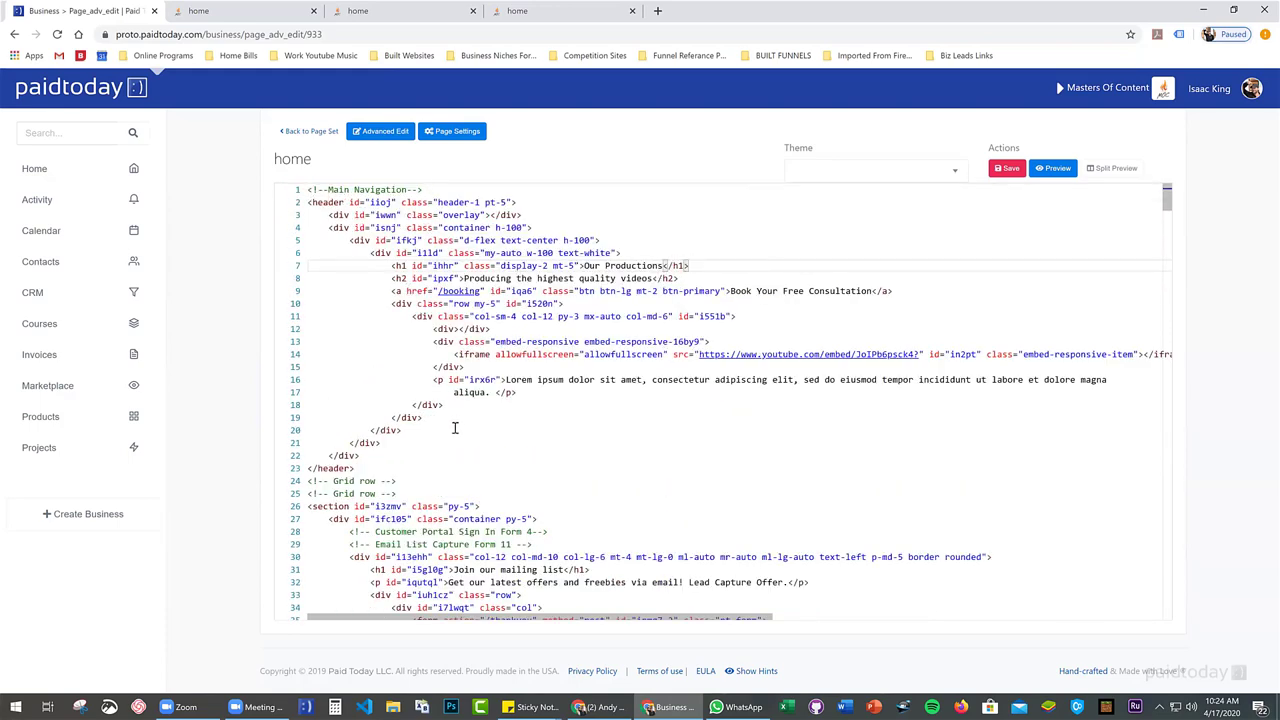
right_click(357, 313)
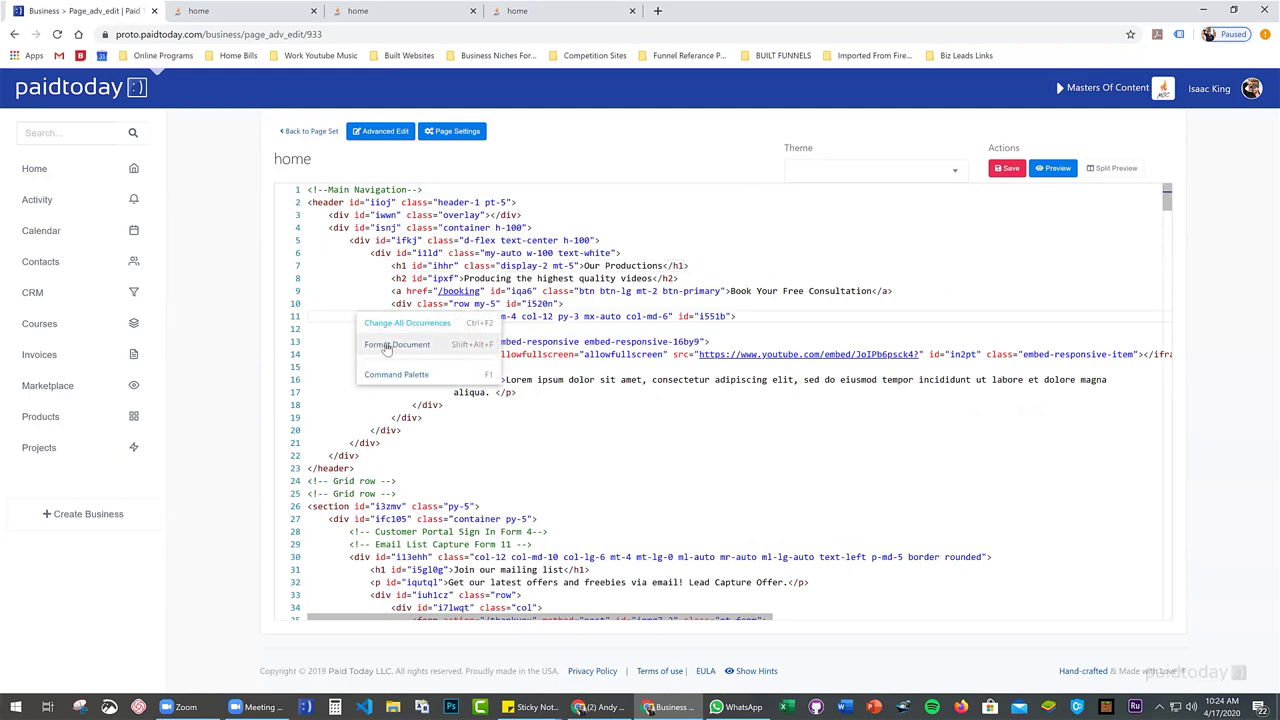
click(333, 277)
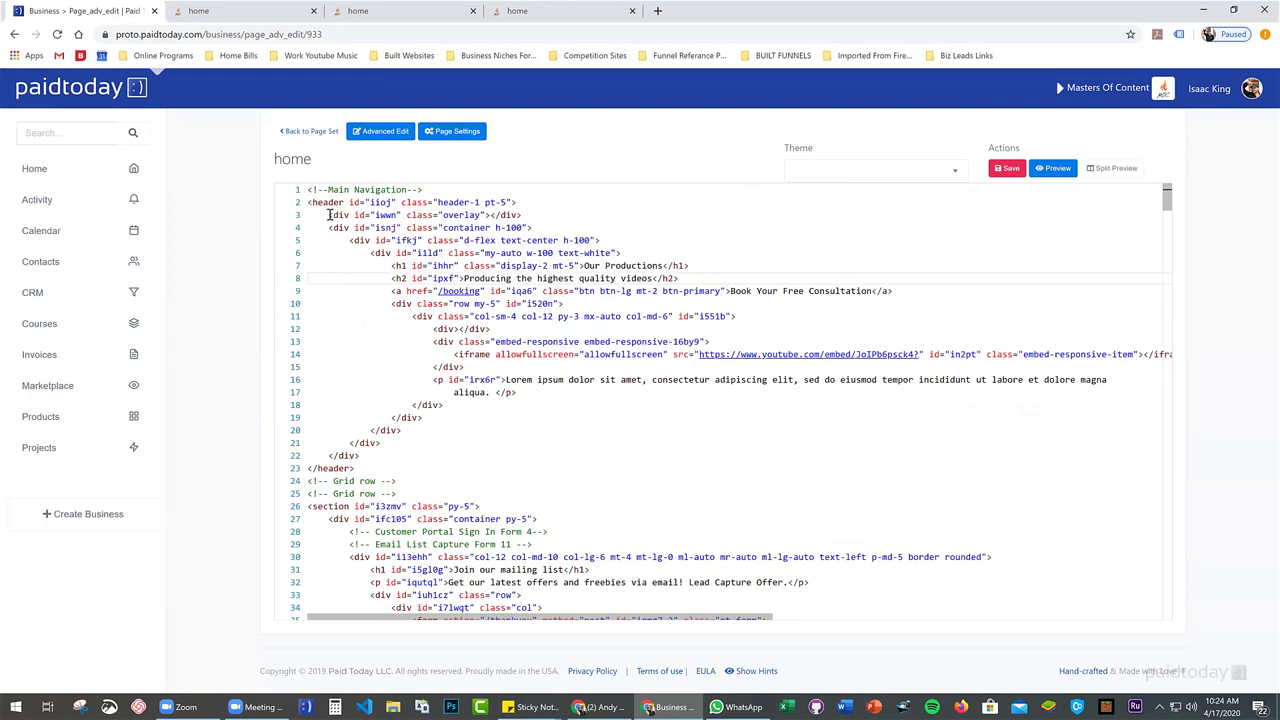
click(322, 202)
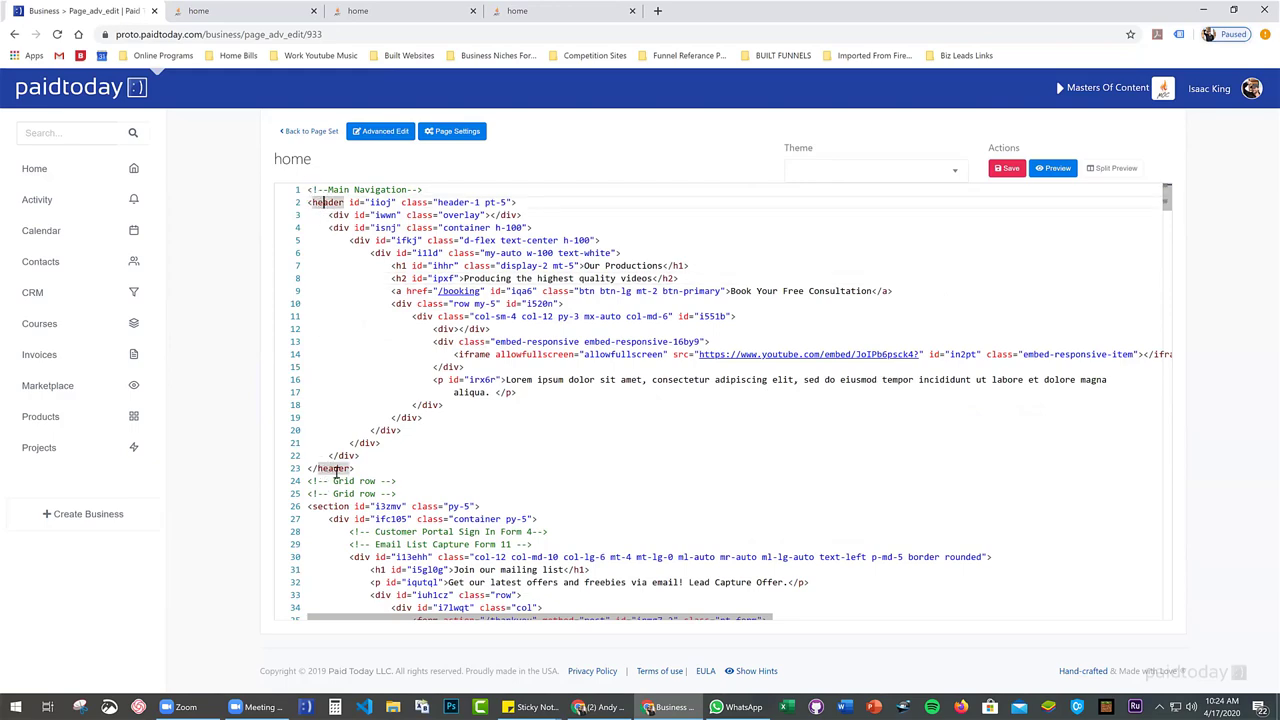
scroll(336, 473, down, 2)
click(325, 306)
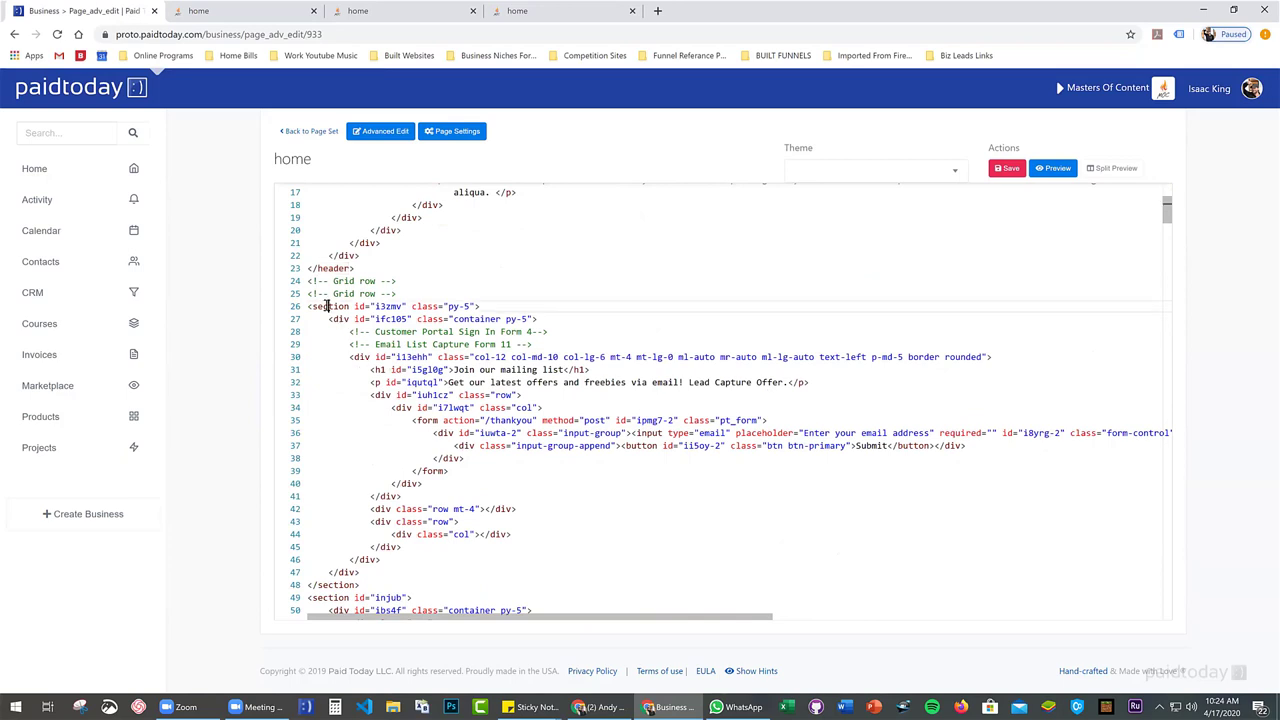
scroll(340, 315, down, 1)
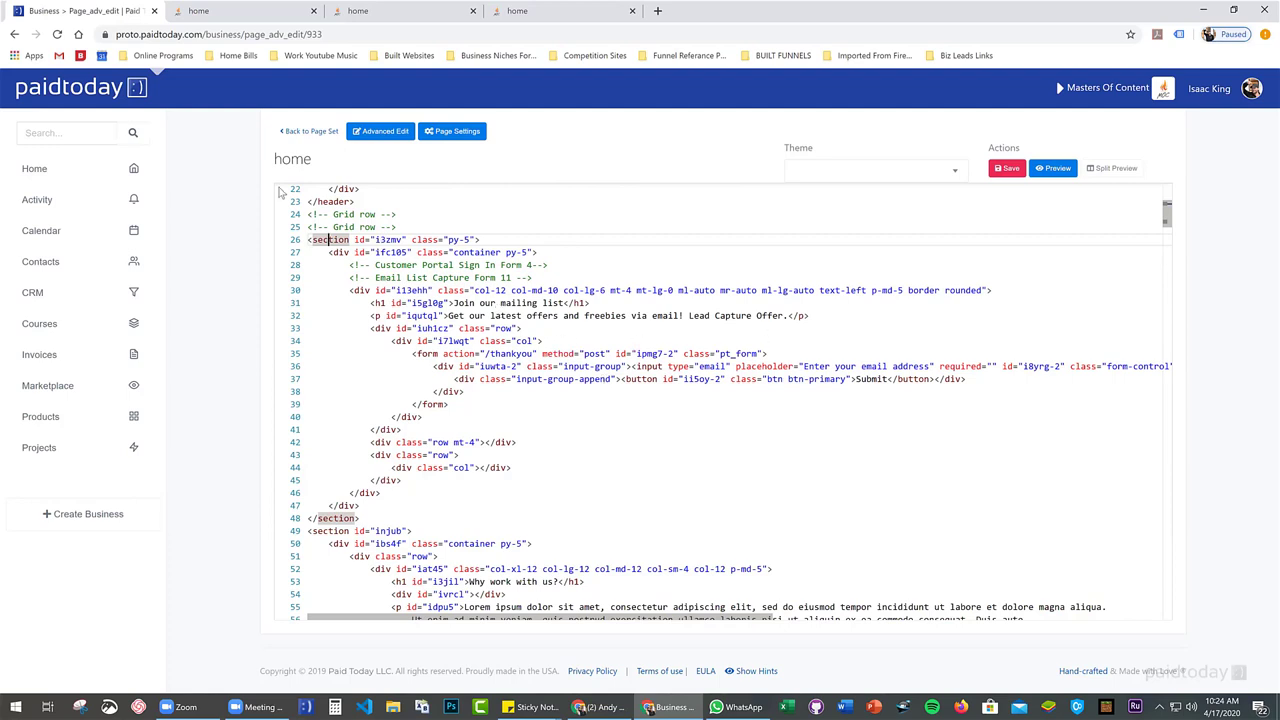
scroll(334, 318, down, 2)
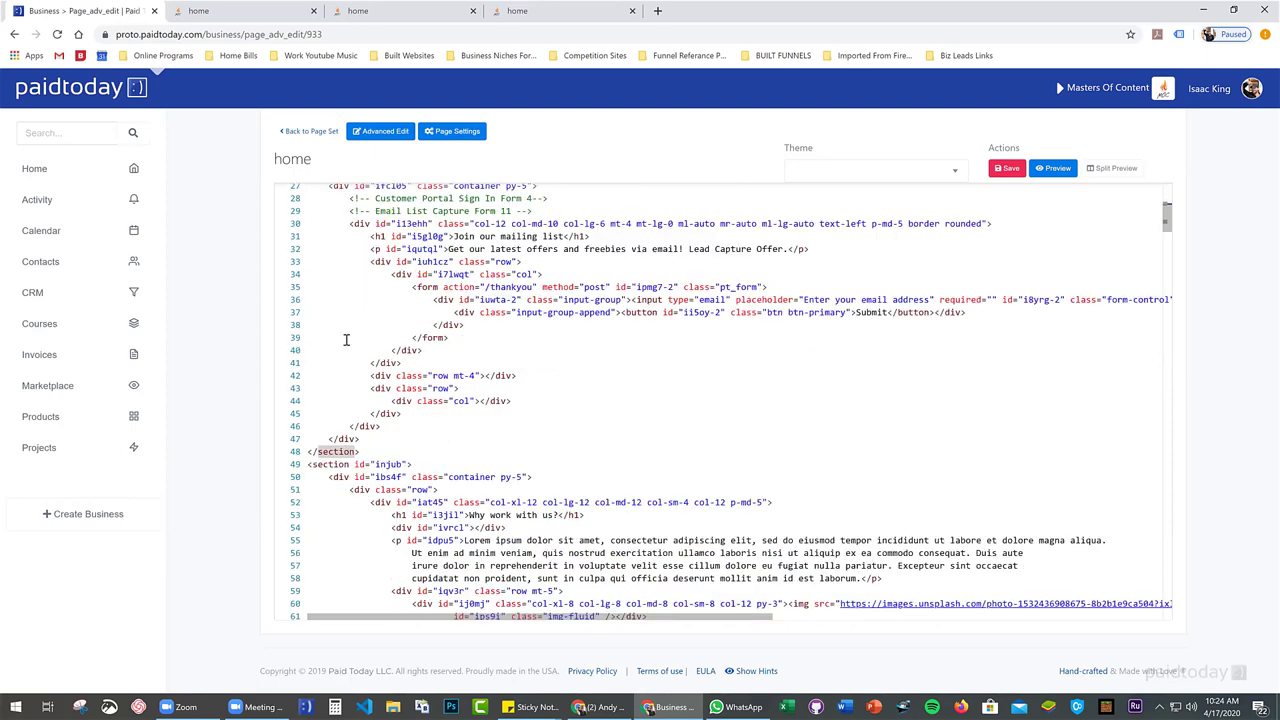
scroll(346, 340, down, 2)
scroll(346, 340, up, 4)
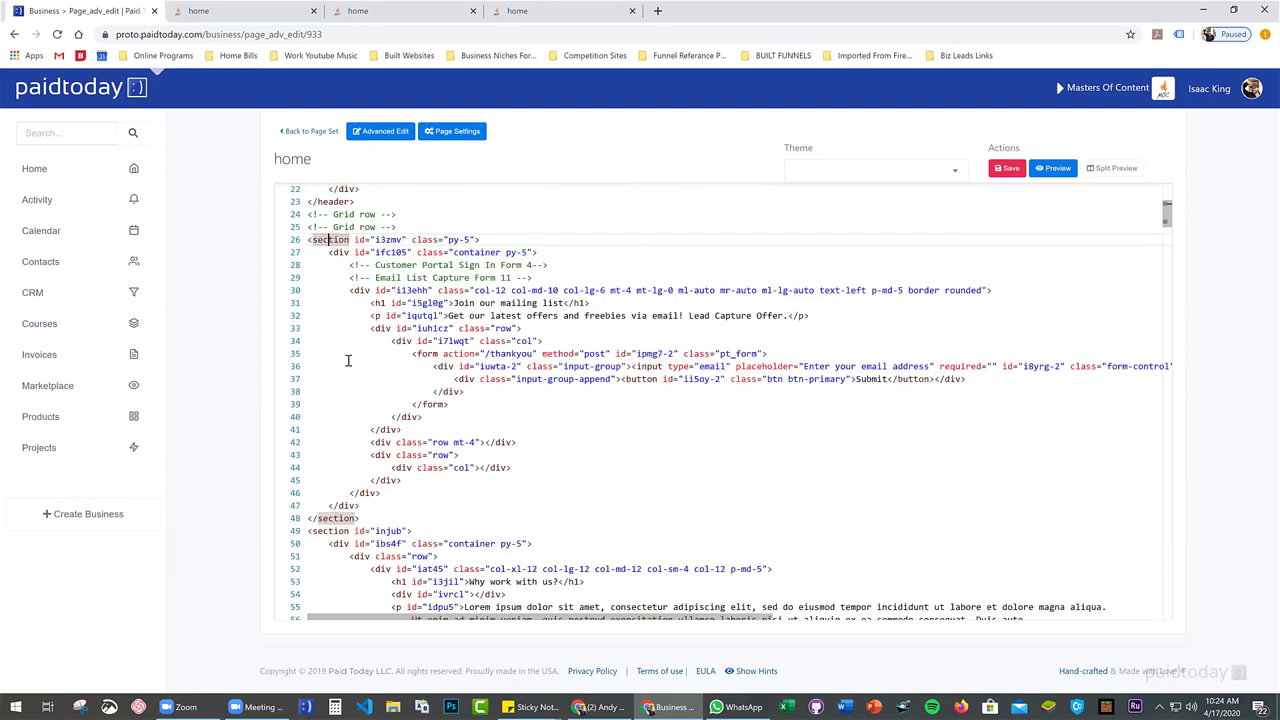
scroll(346, 360, down, 5)
scroll(368, 356, down, 5)
scroll(368, 360, down, 3)
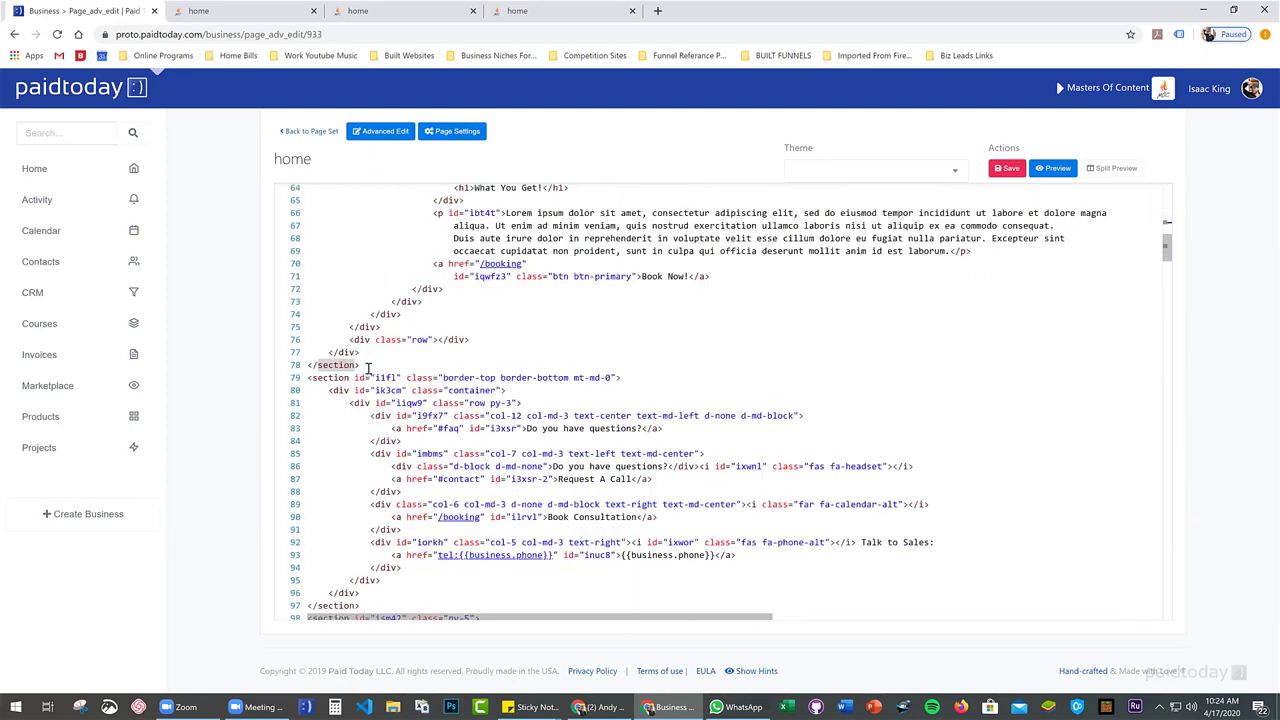
click(340, 378)
scroll(340, 378, down, 6)
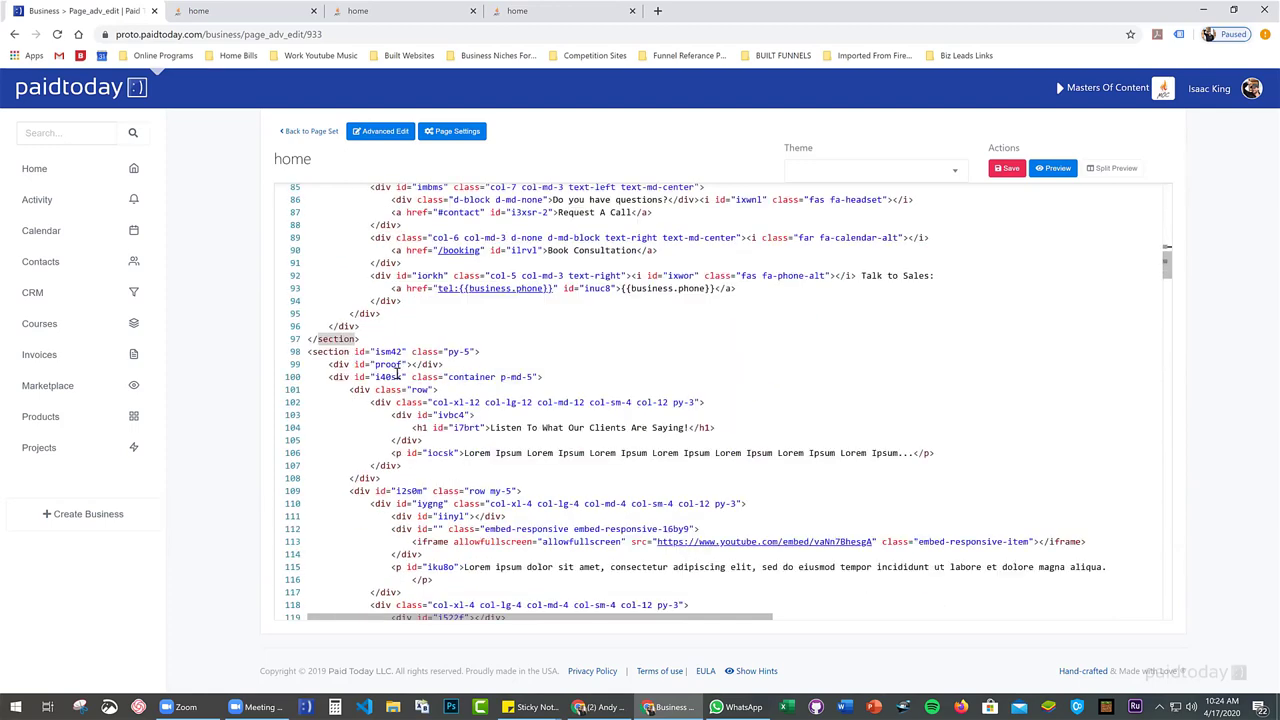
click(346, 352)
scroll(492, 364, down, 3)
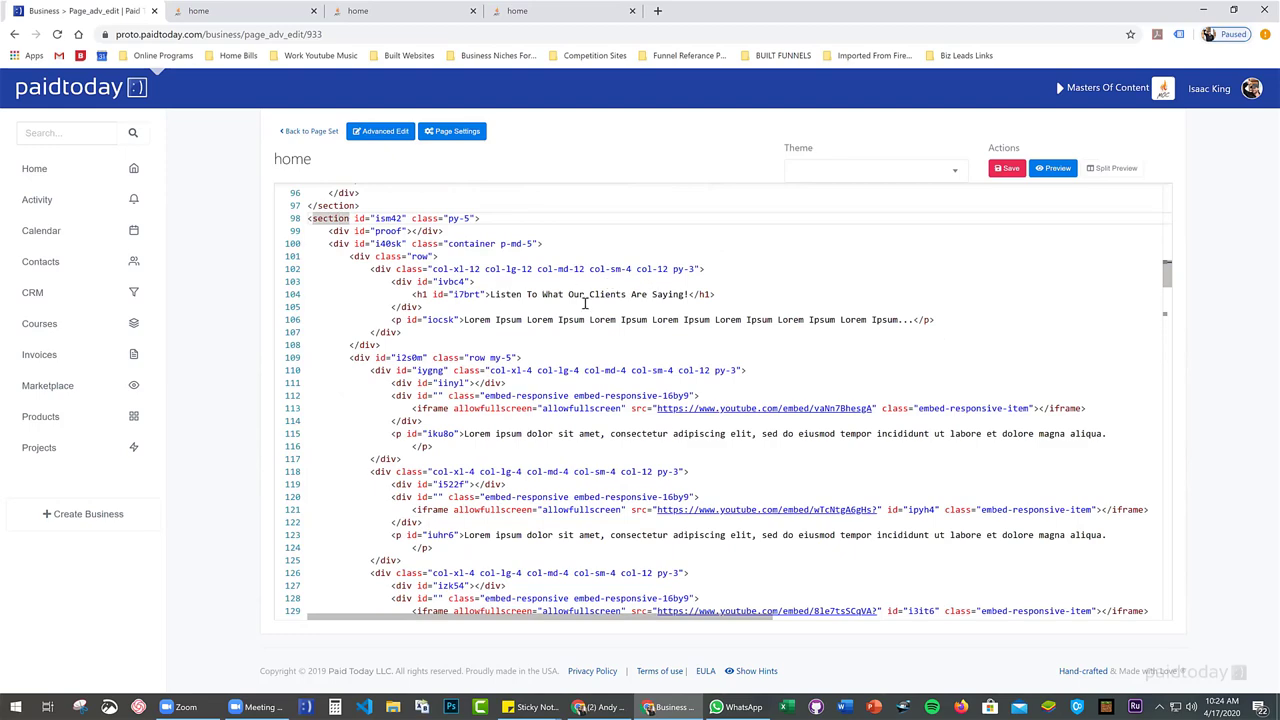
scroll(552, 416, down, 2)
scroll(555, 418, down, 2)
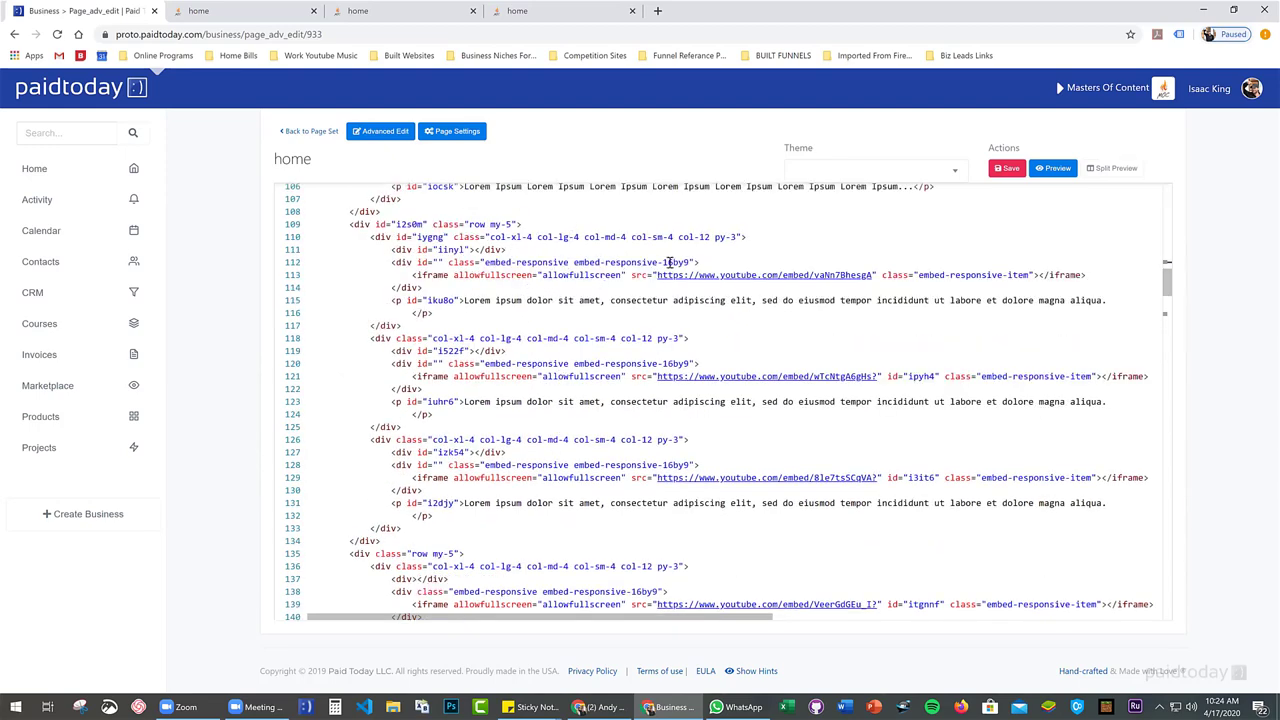
scroll(548, 370, up, 3)
scroll(548, 370, up, 20)
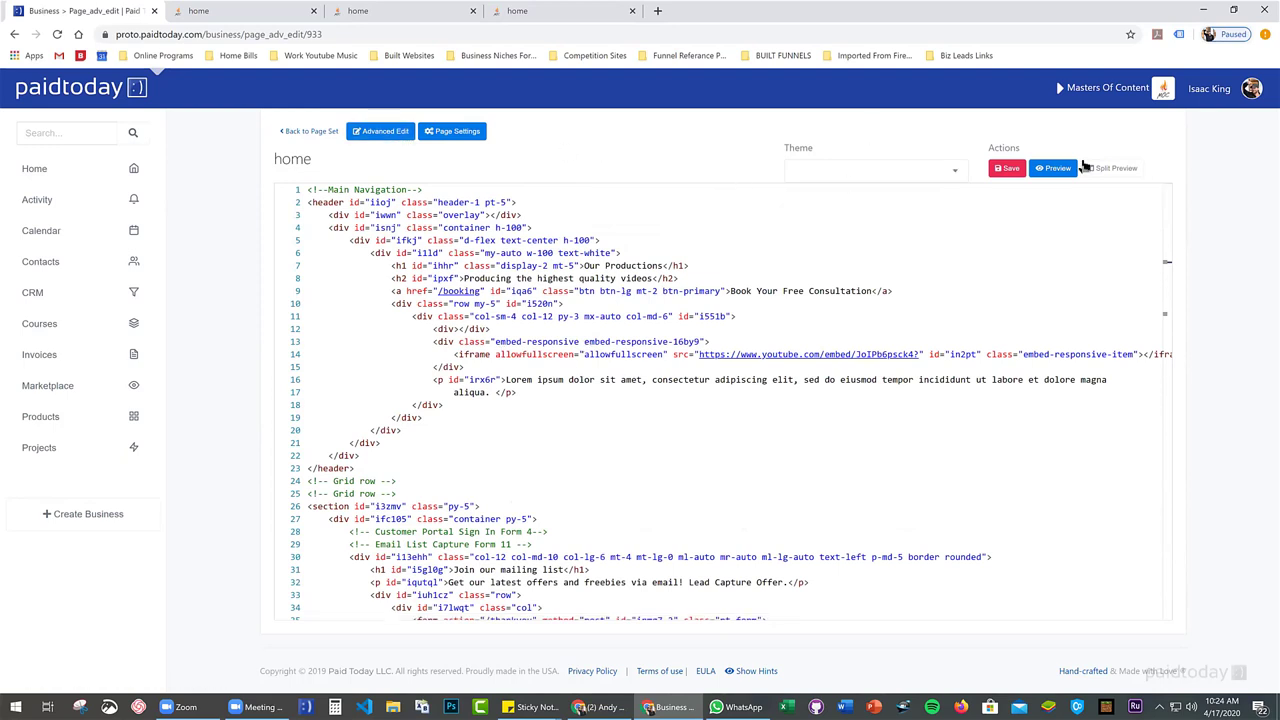
Show a live page preview beside the code and scroll through it
click(1133, 172)
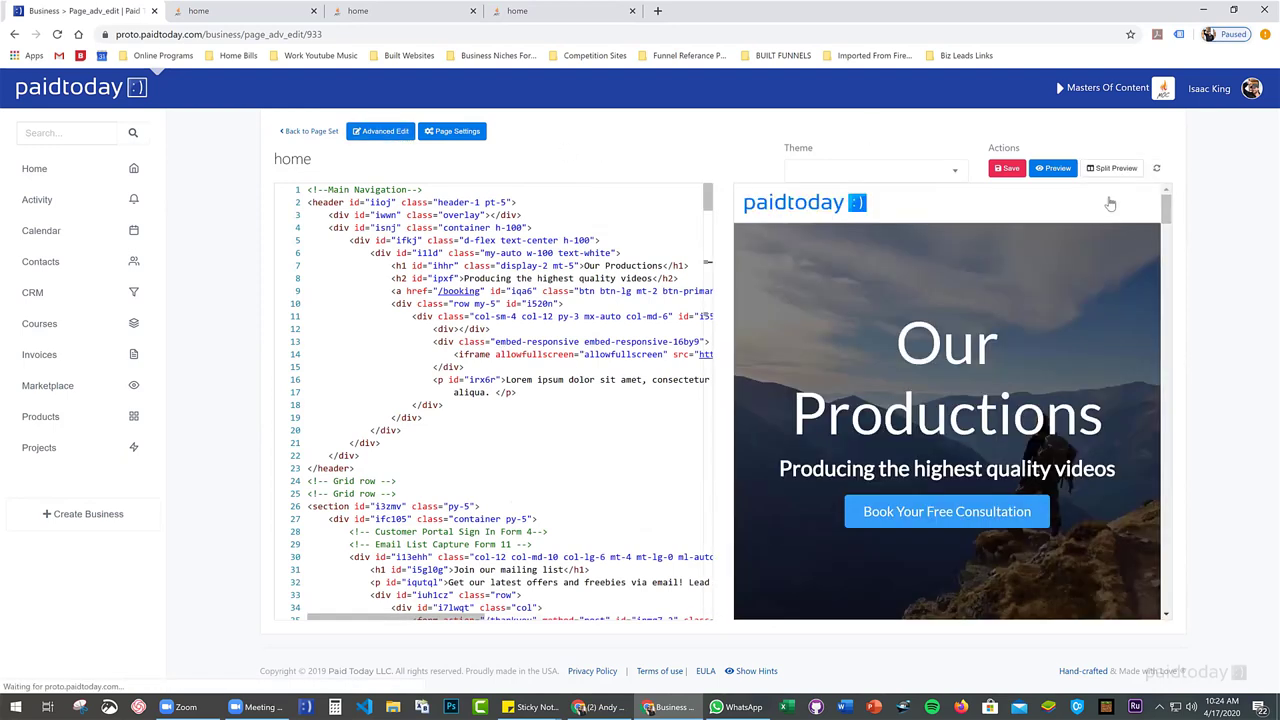
scroll(990, 335, down, 3)
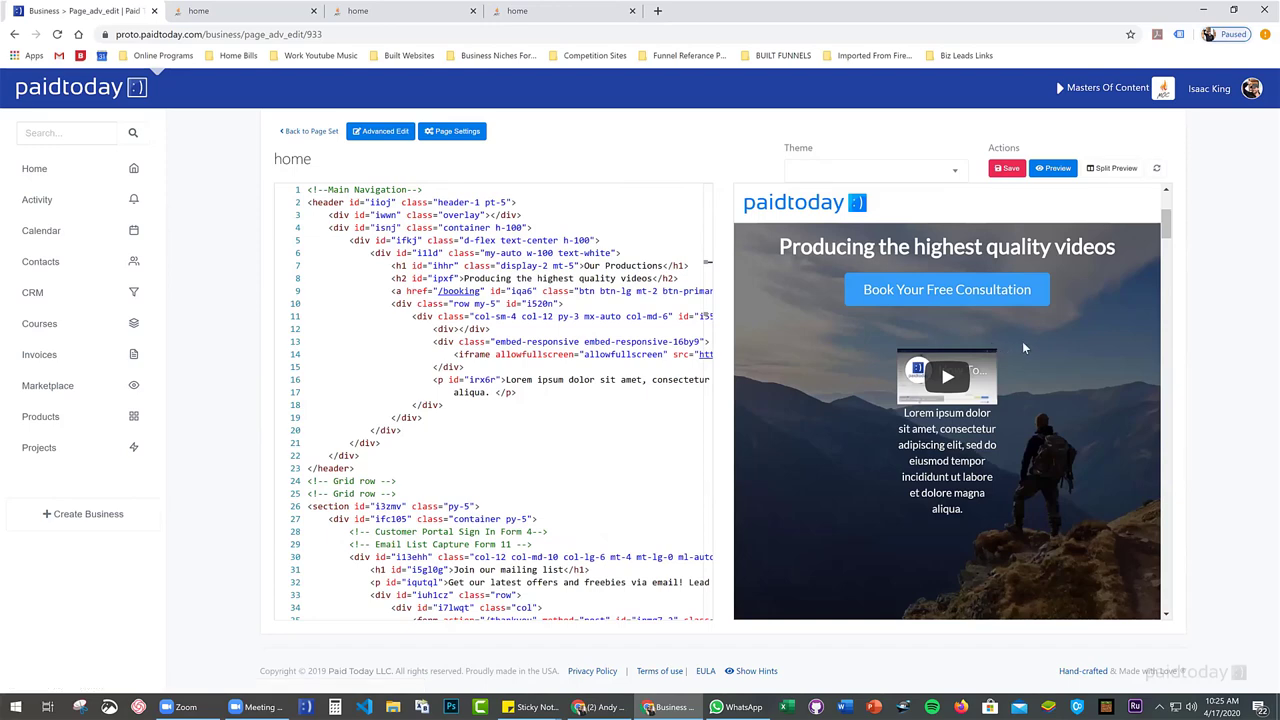
scroll(1023, 340, down, 1)
scroll(1023, 347, down, 1)
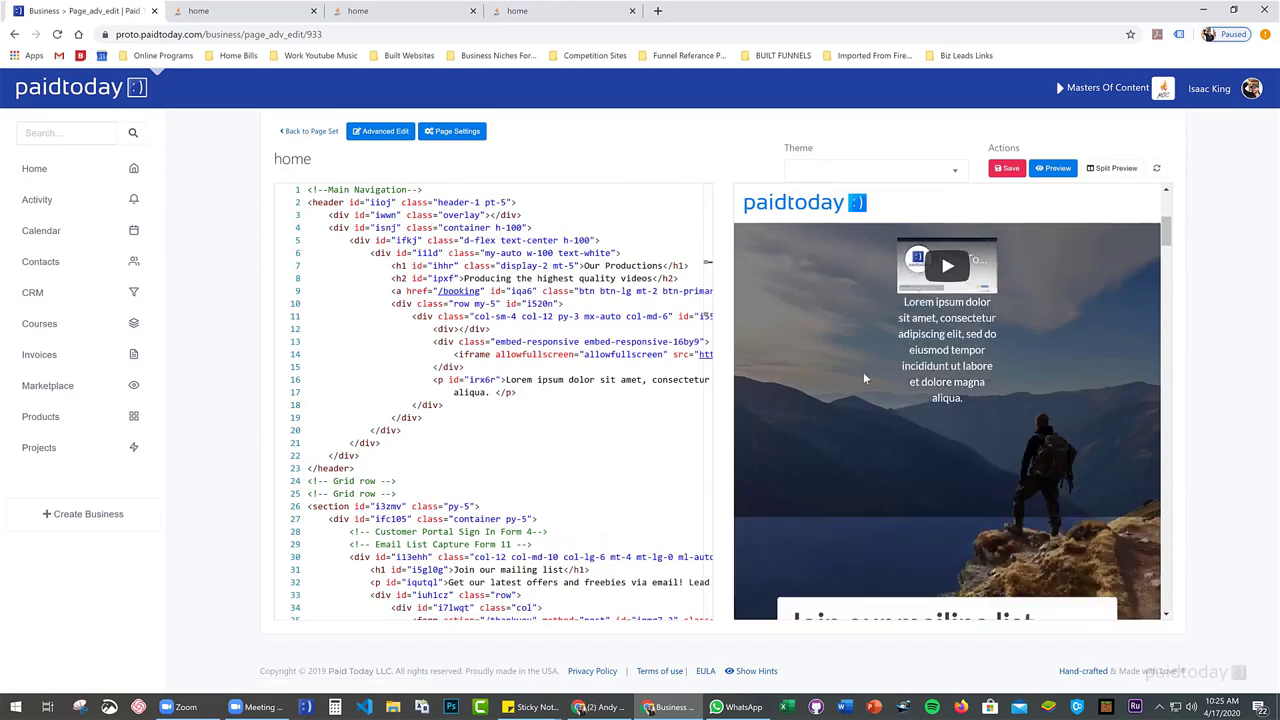
scroll(1038, 371, up, 3)
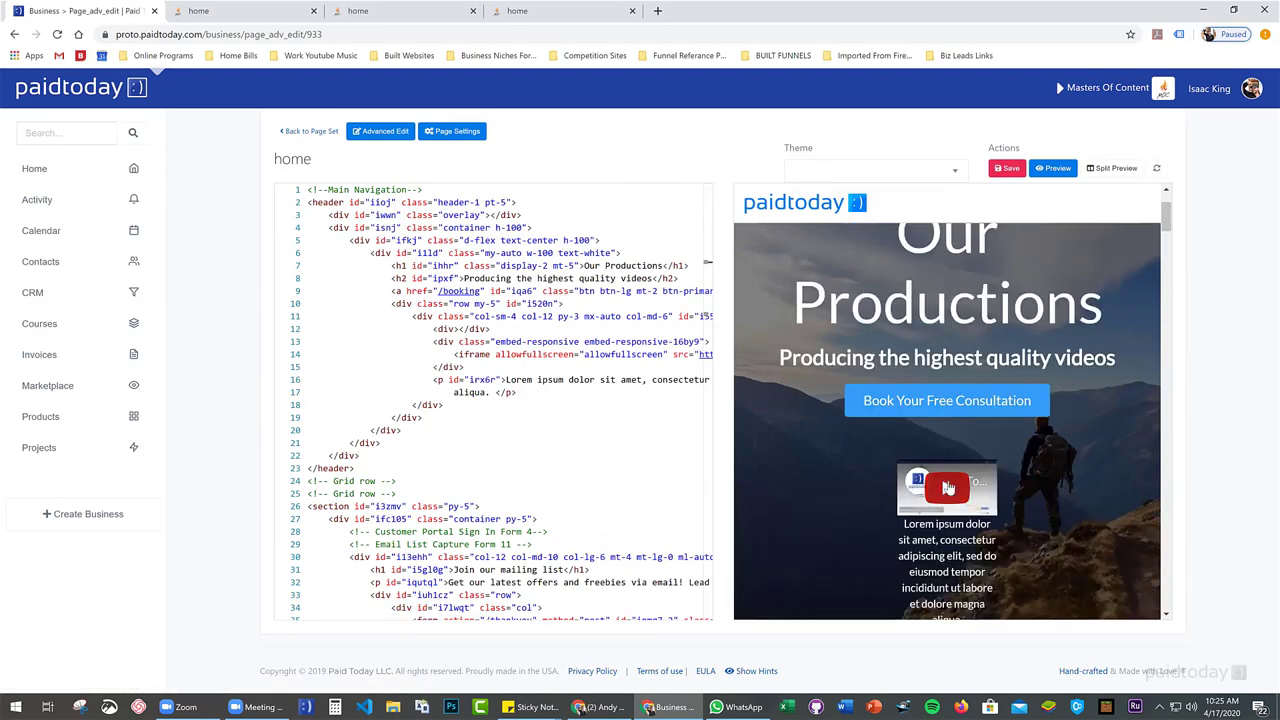
scroll(925, 430, down, 5)
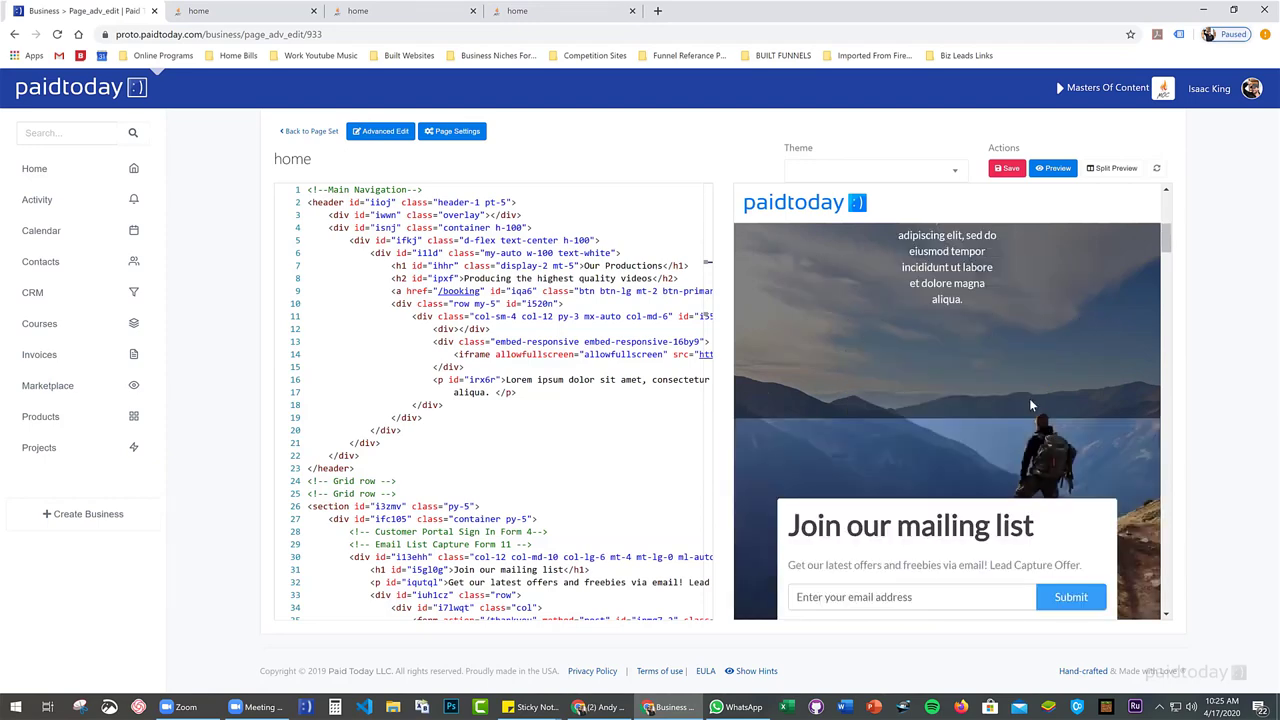
scroll(919, 377, down, 5)
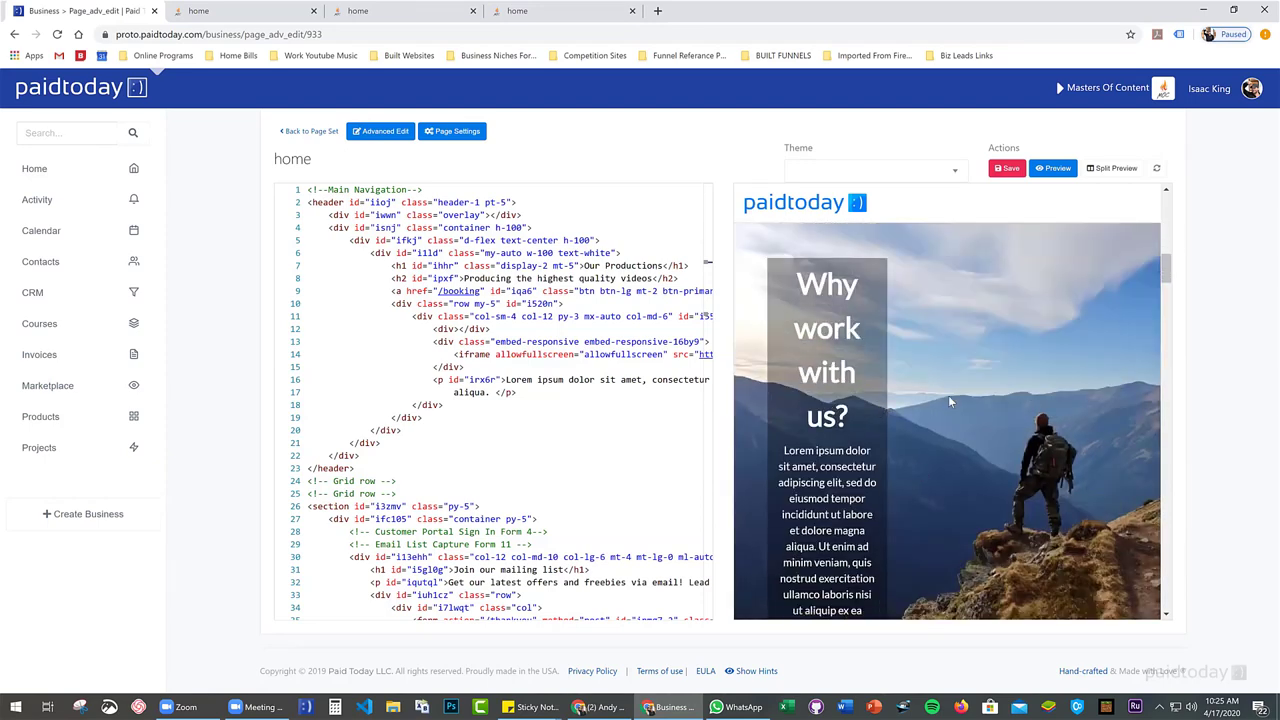
scroll(955, 404, down, 3)
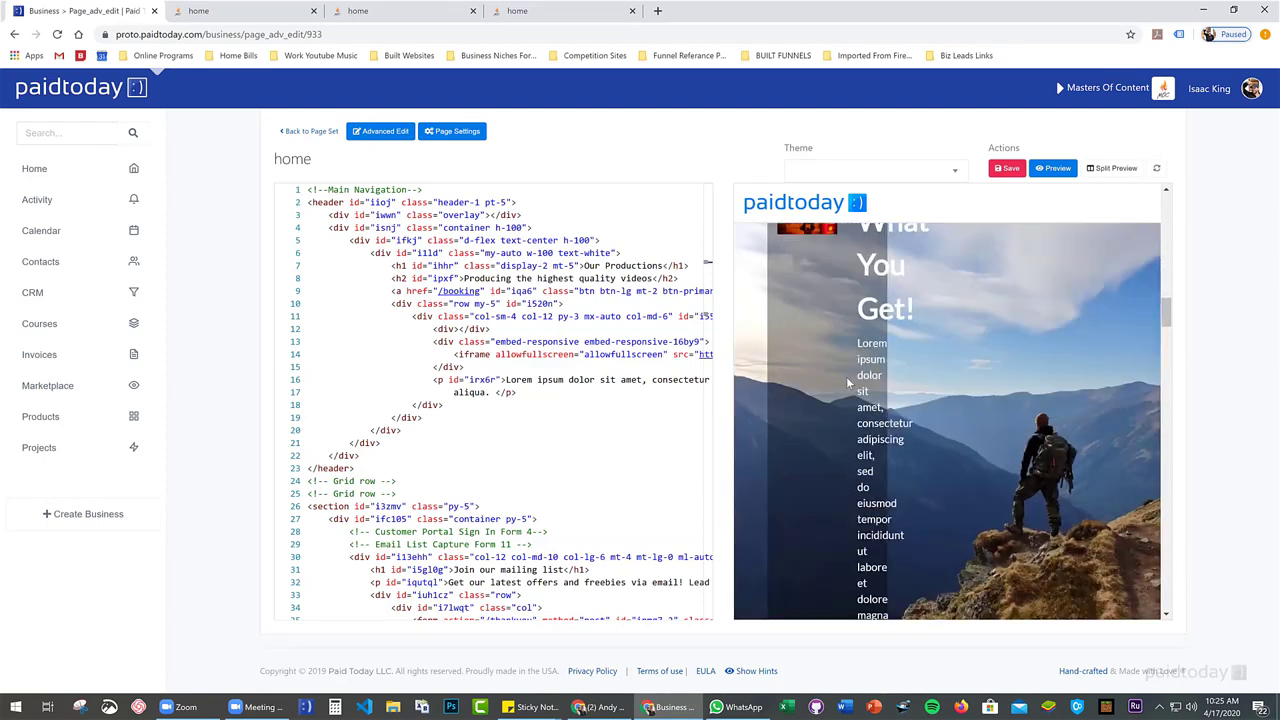
scroll(836, 360, down, 4)
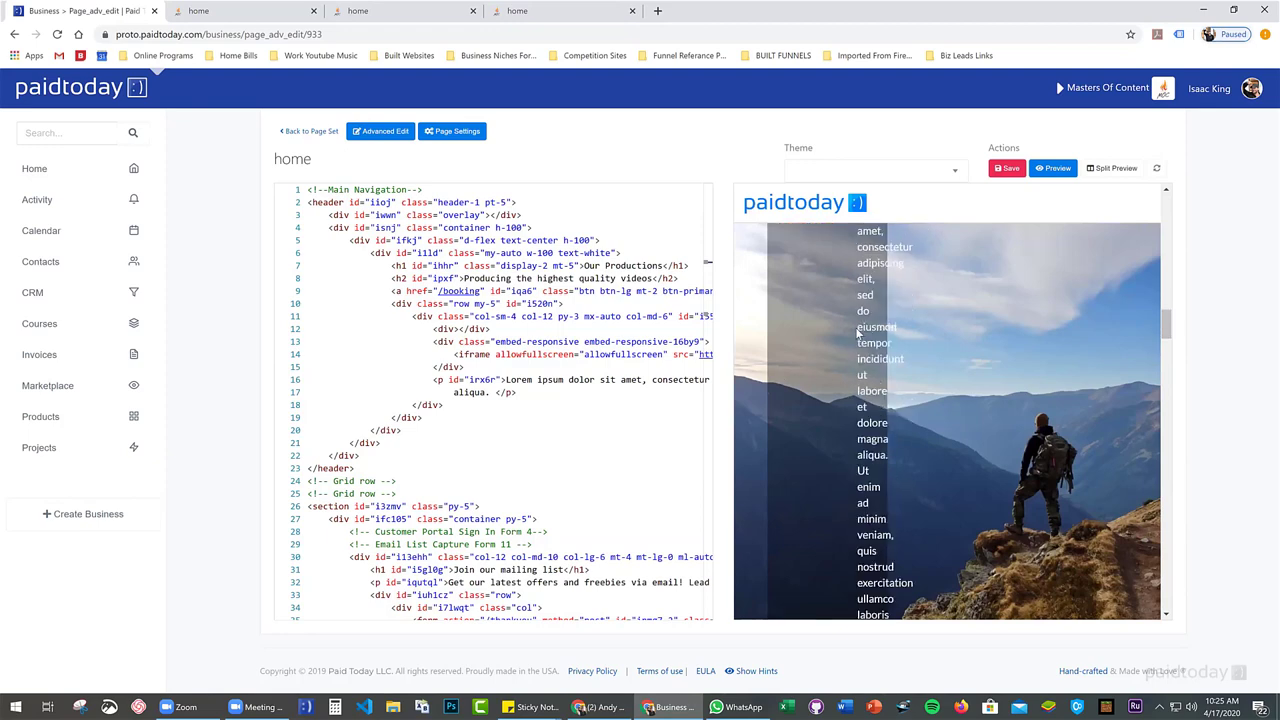
scroll(850, 380, down, 3)
scroll(858, 445, down, 3)
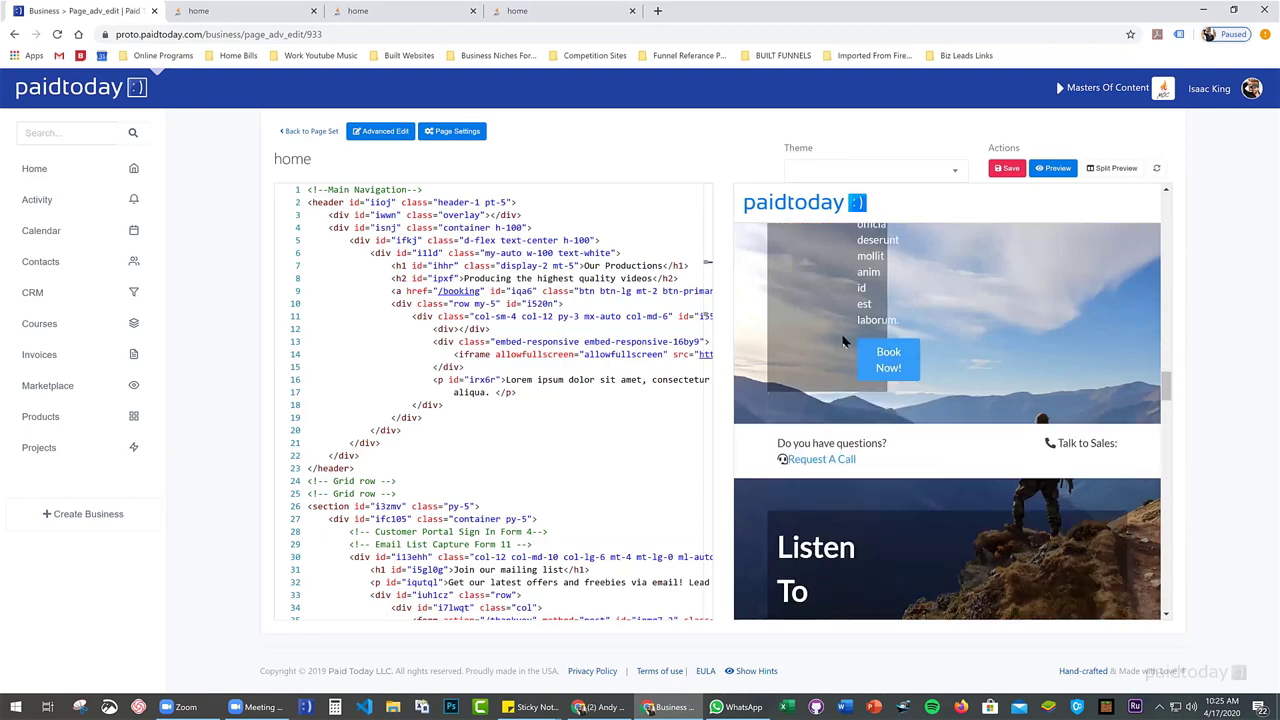
scroll(880, 348, up, 3)
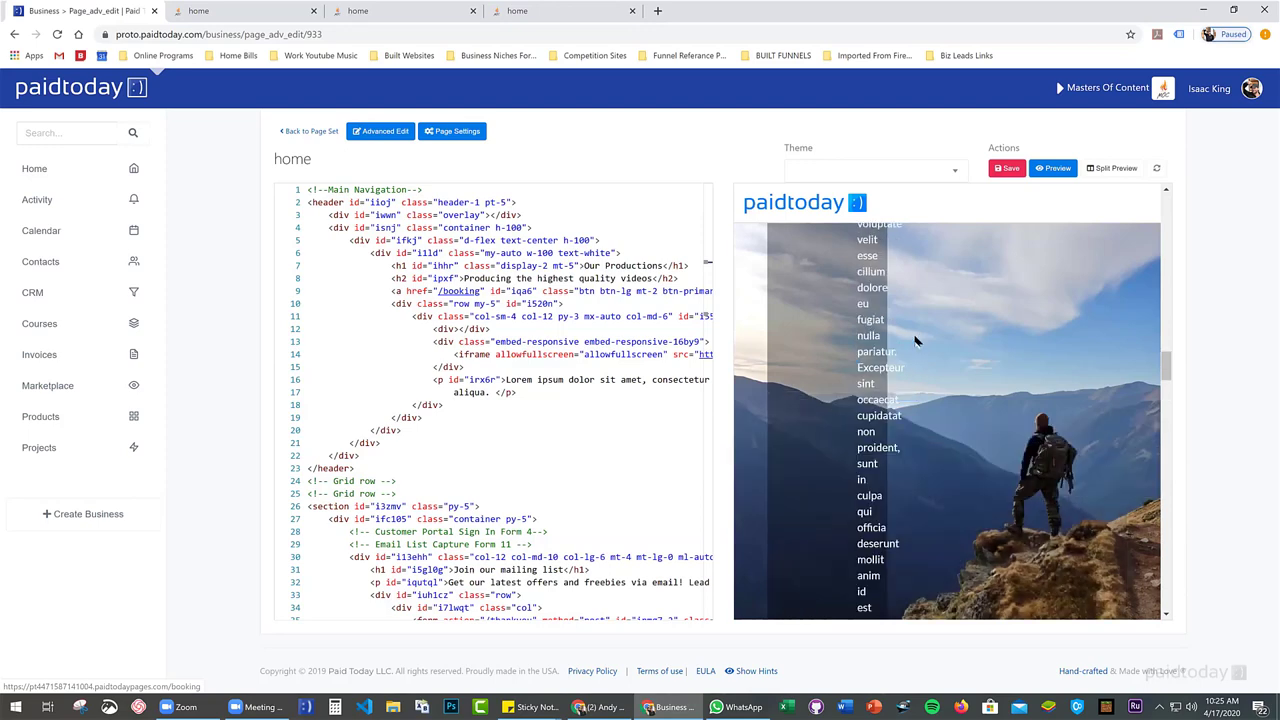
Leave the code editor for the page set list and open the home page in the visual editor
click(310, 132)
click(705, 116)
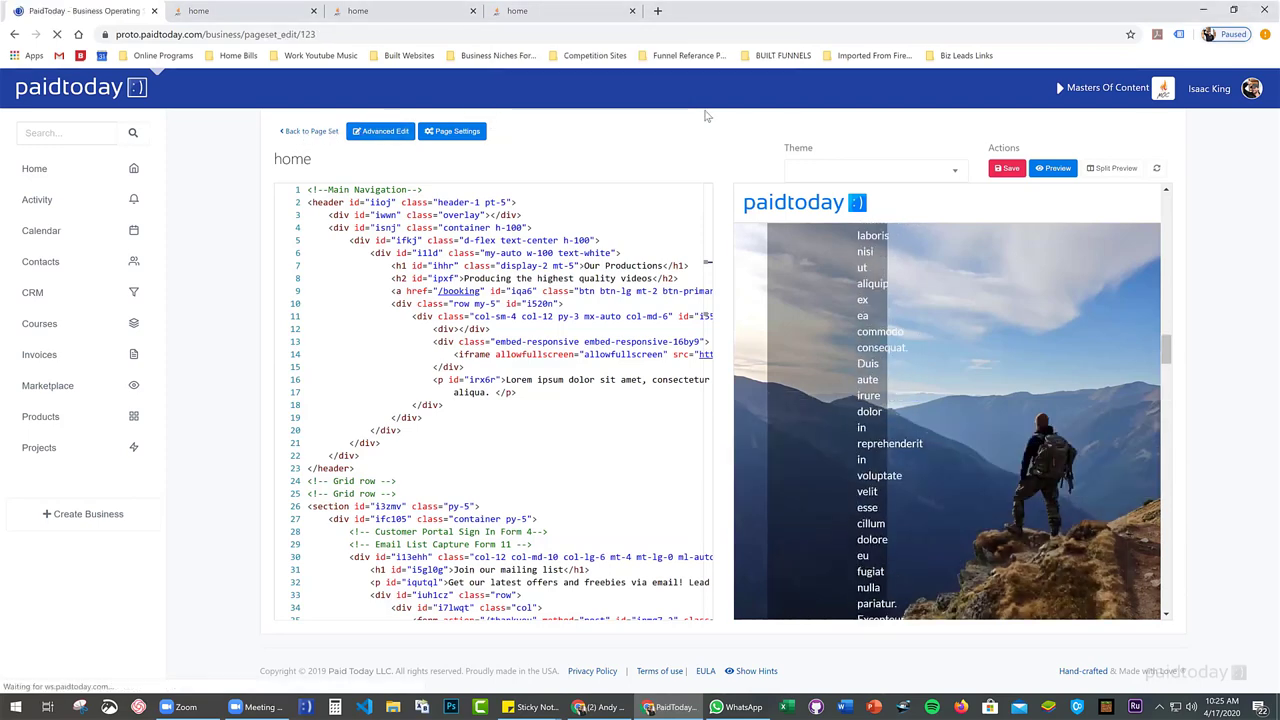
scroll(380, 457, down, 2)
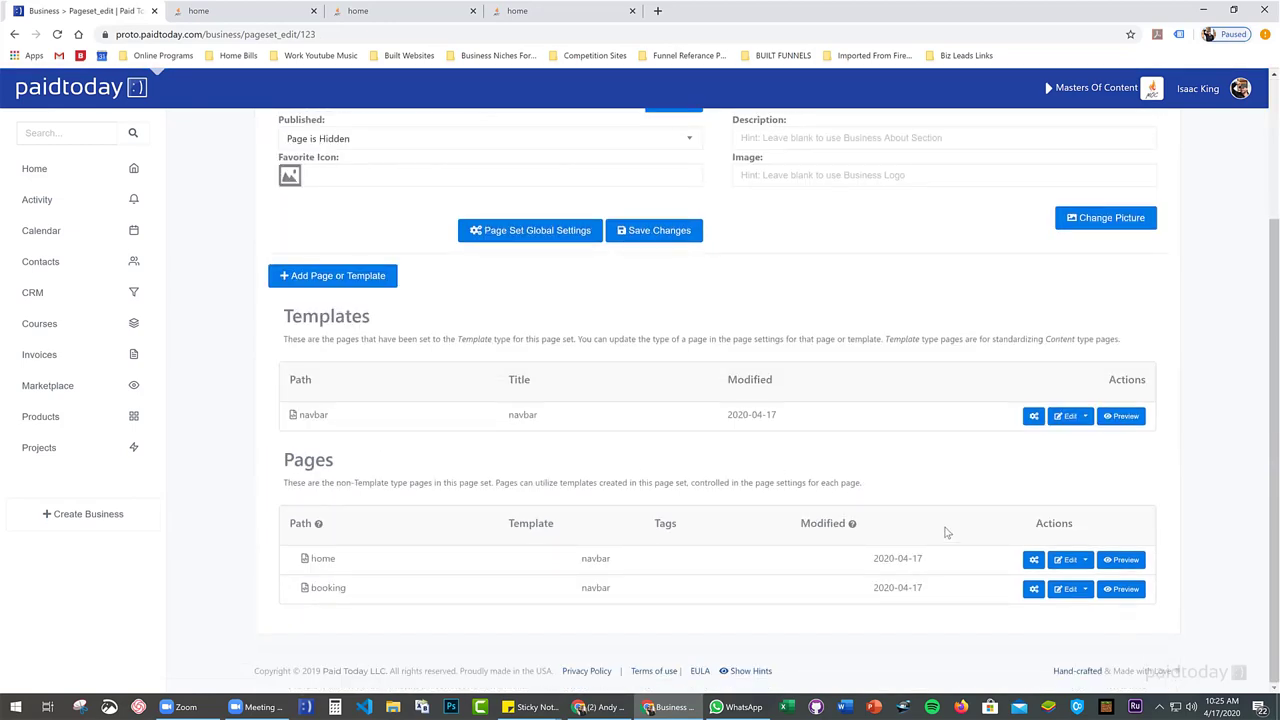
click(1065, 559)
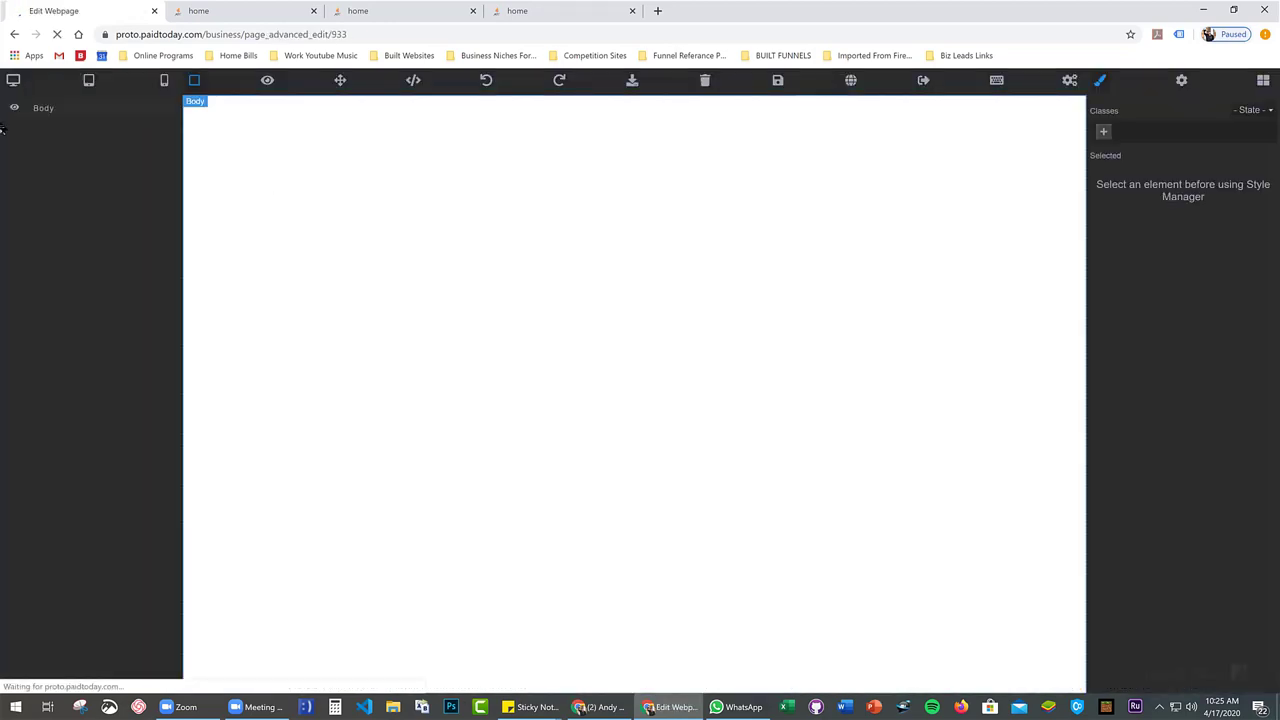
Preview the page at tablet width and select the What You Get! image column
scroll(380, 234, down, 3)
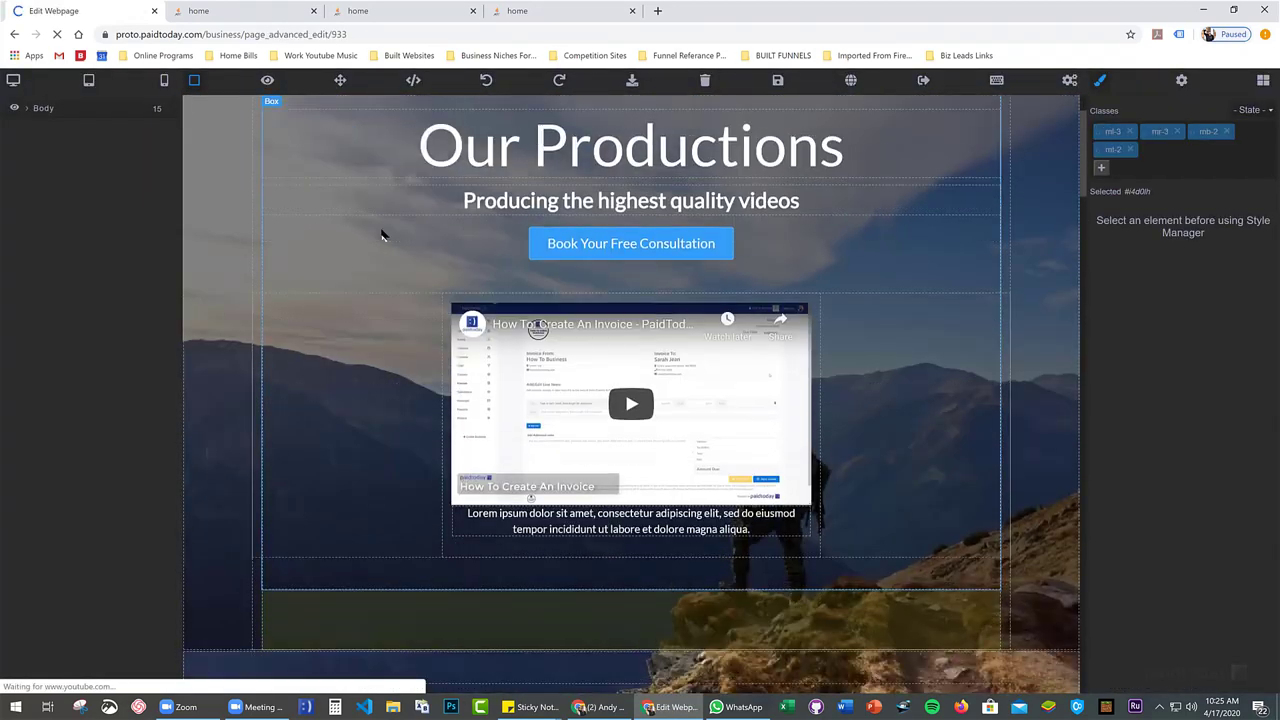
click(88, 82)
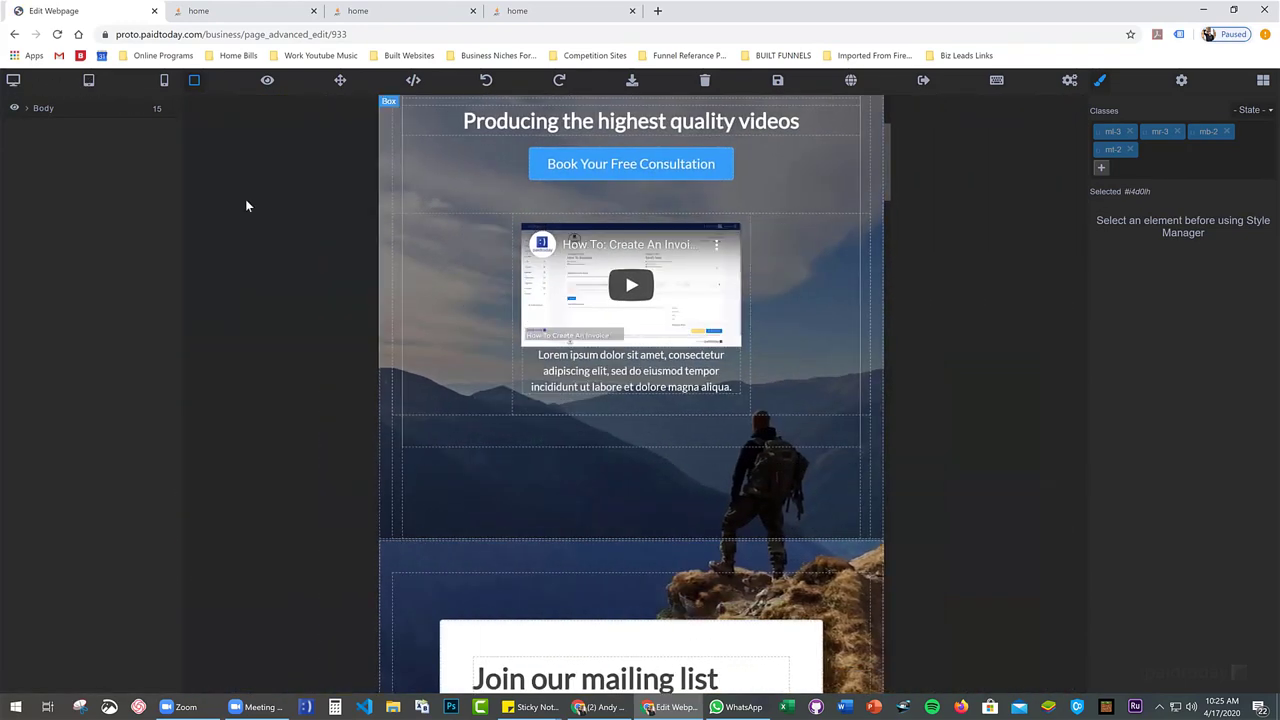
scroll(523, 245, down, 3)
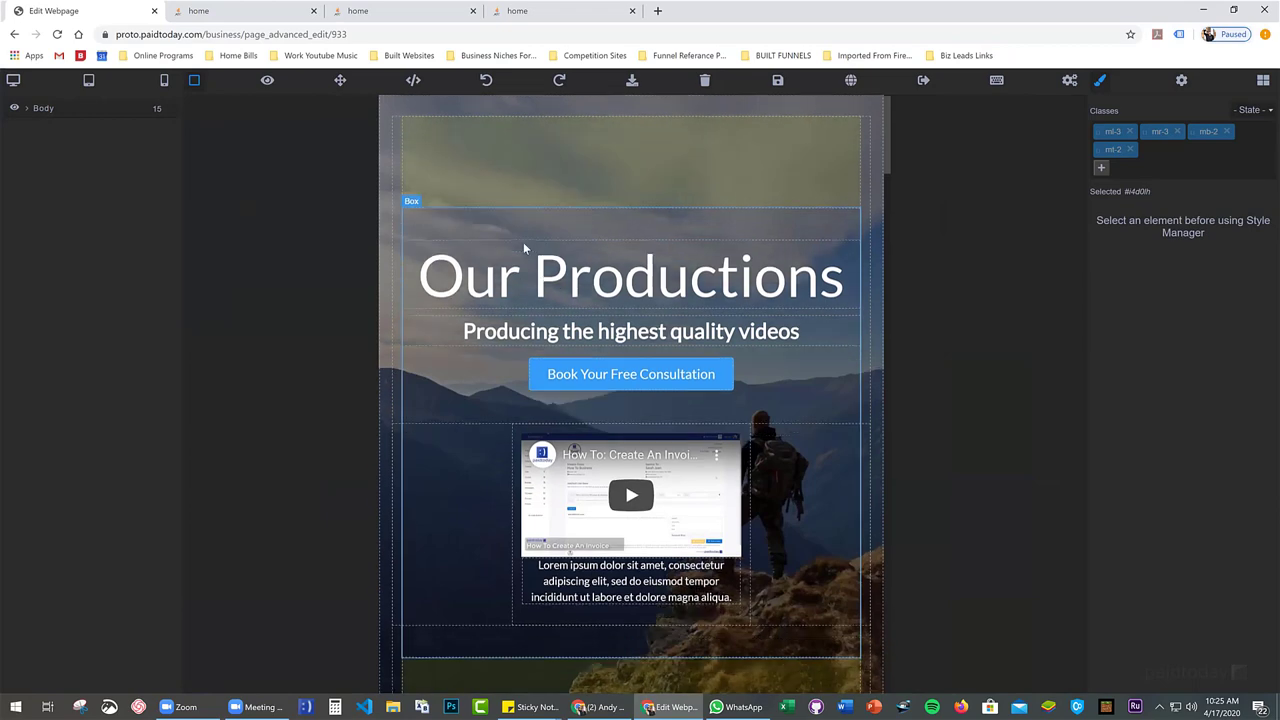
scroll(511, 243, down, 10)
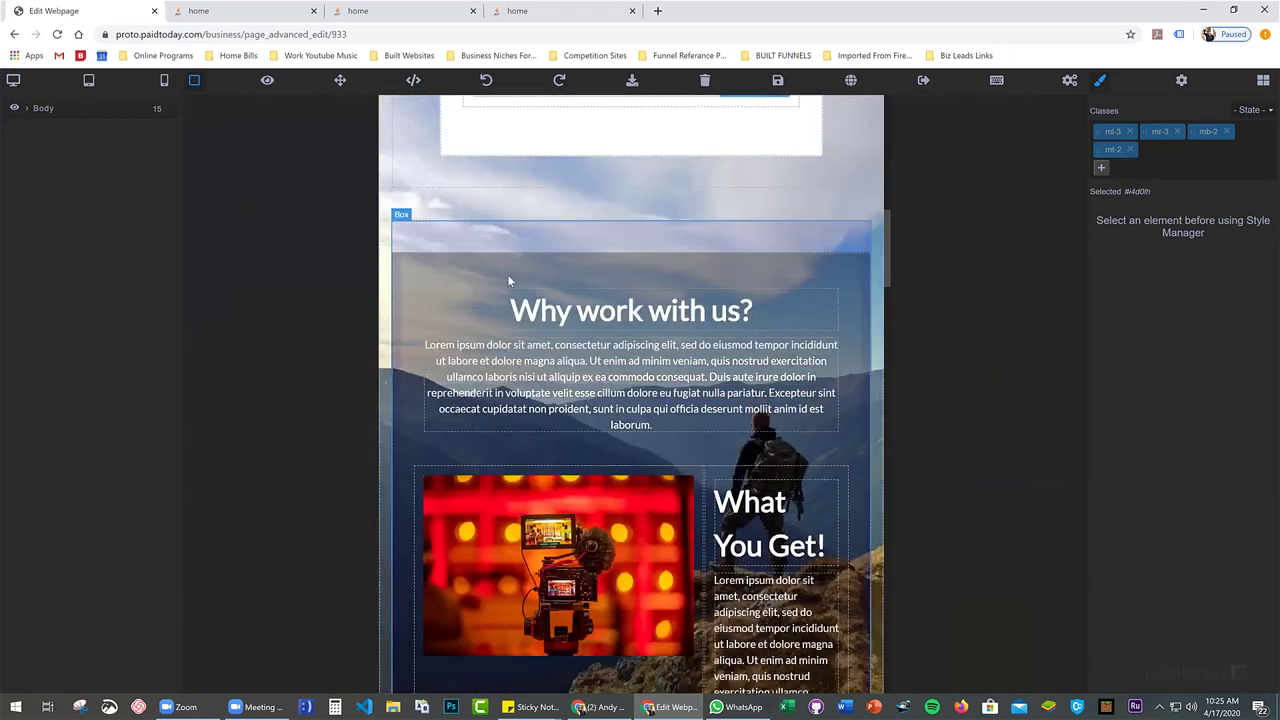
scroll(506, 268, down, 2)
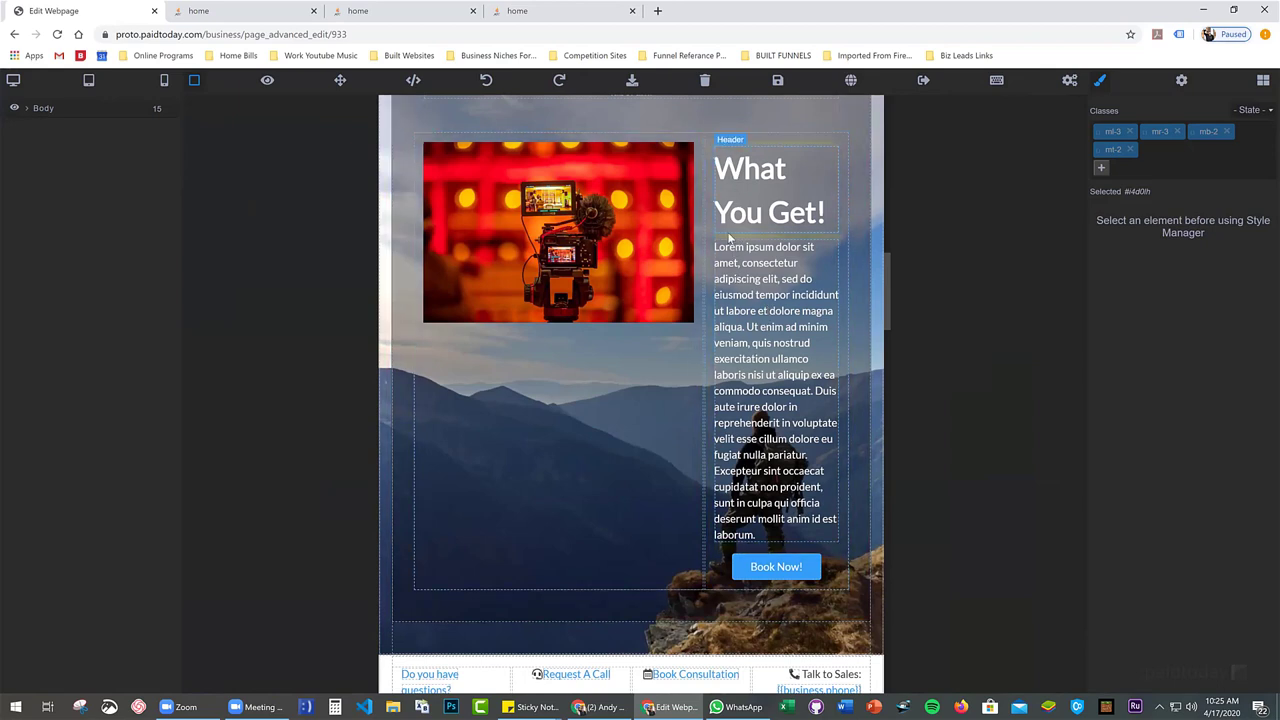
click(697, 148)
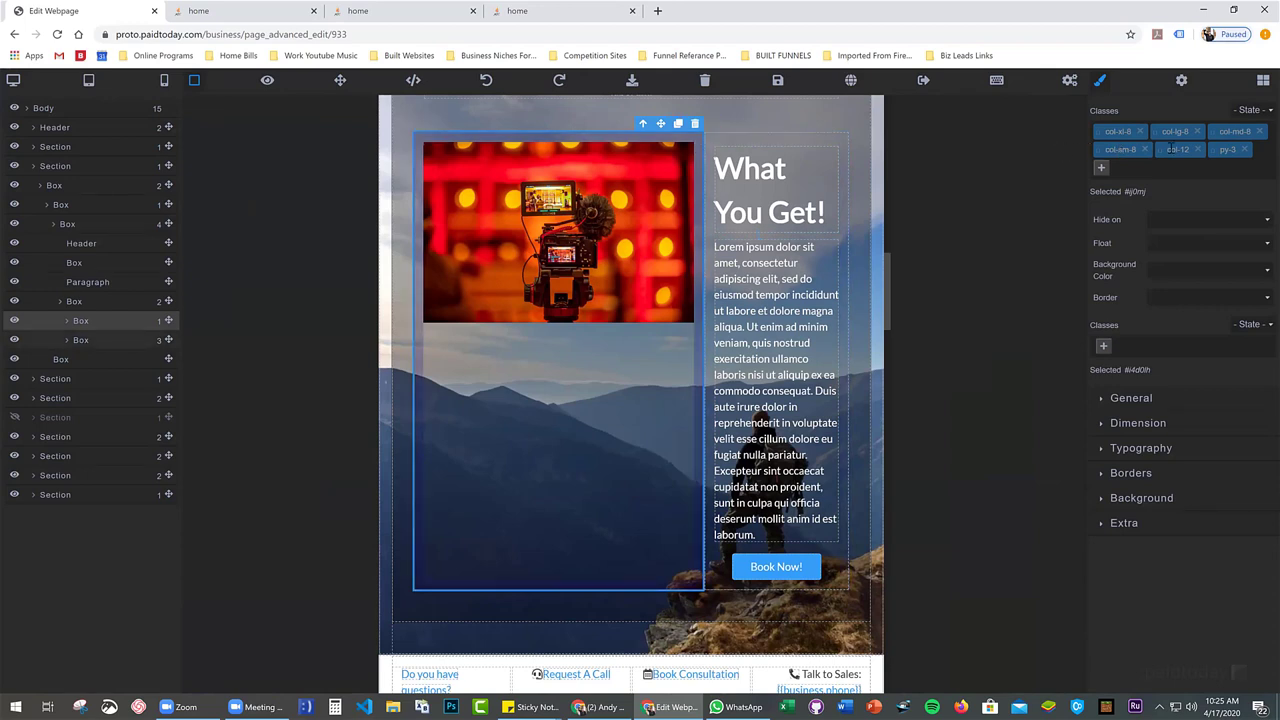
Remove col-sm-8, col-xl-8 and col-lg-8 from the What You Get! image column
click(1146, 149)
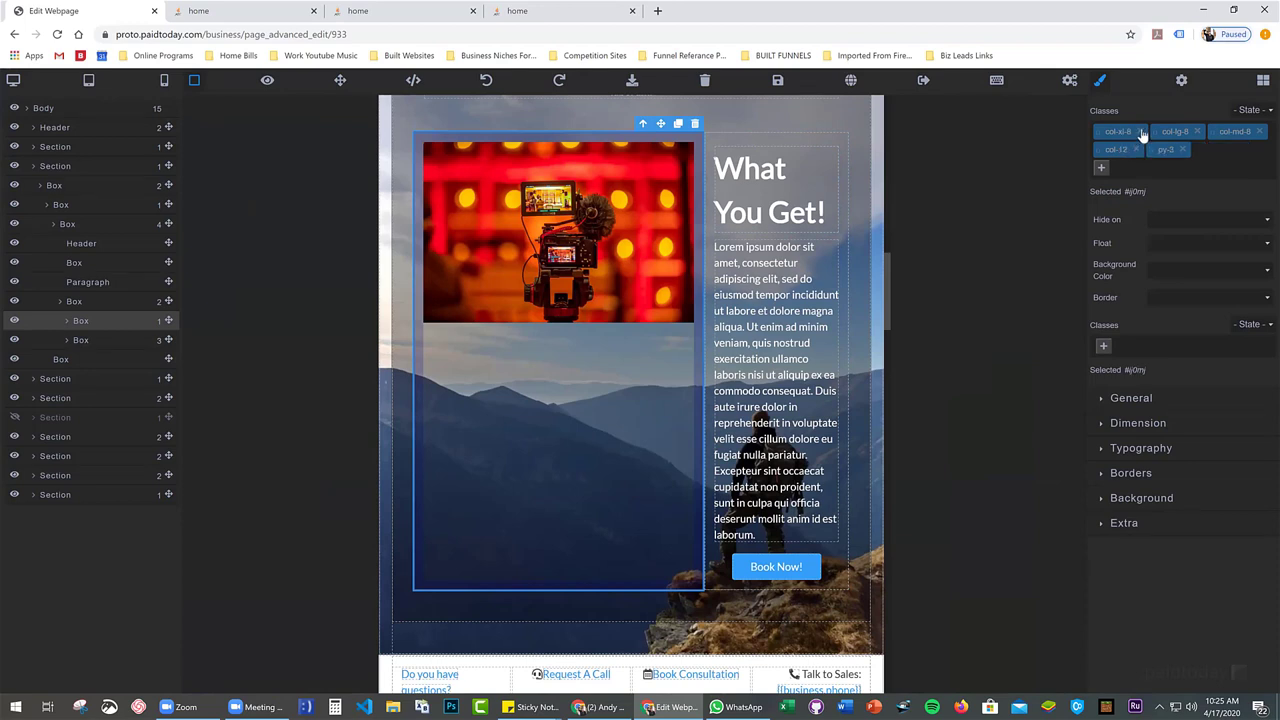
click(1139, 132)
click(1141, 131)
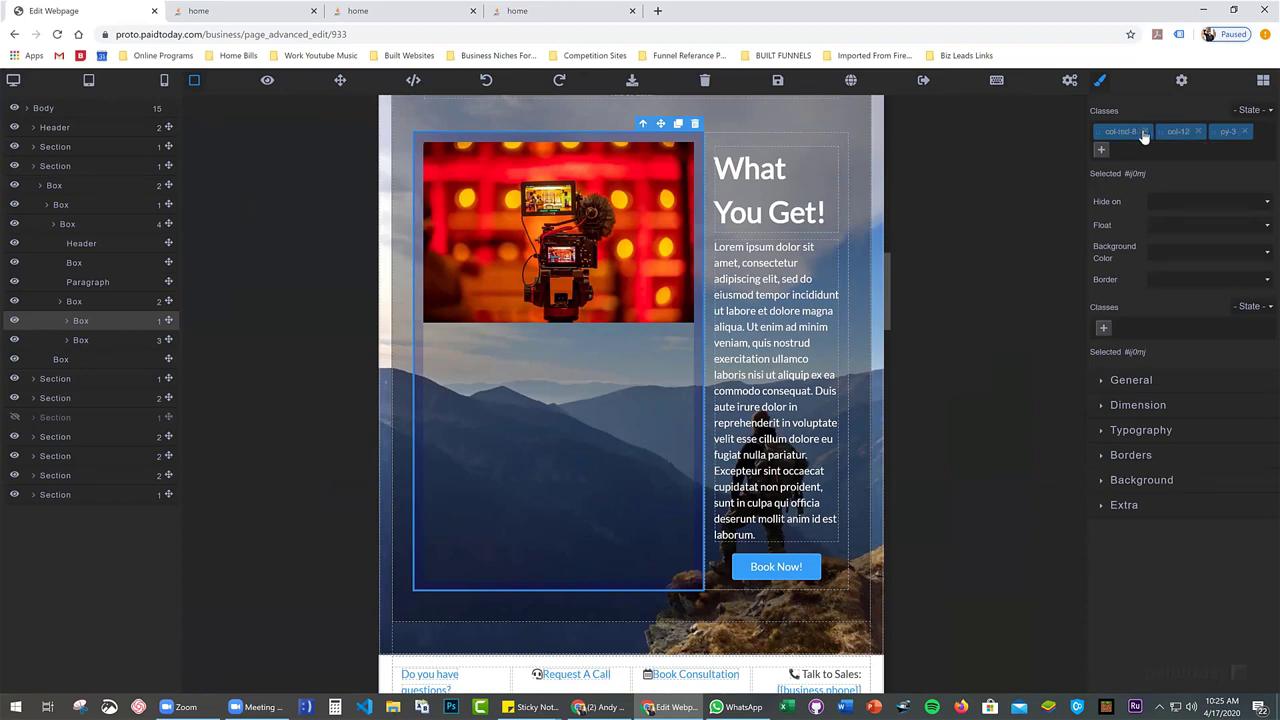
Remove col-xl-4, col-lg-4, col-sm-4 and col-md-4 from the What You Get! text column
click(739, 139)
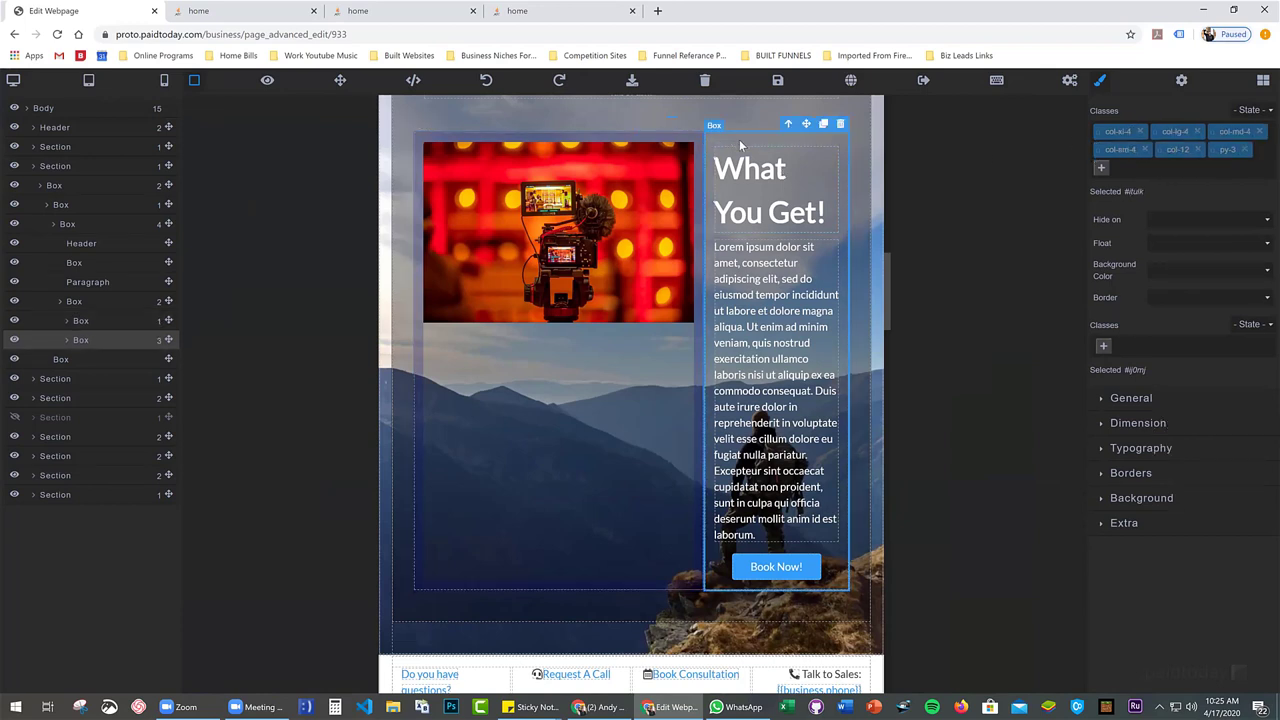
click(1140, 132)
click(1141, 132)
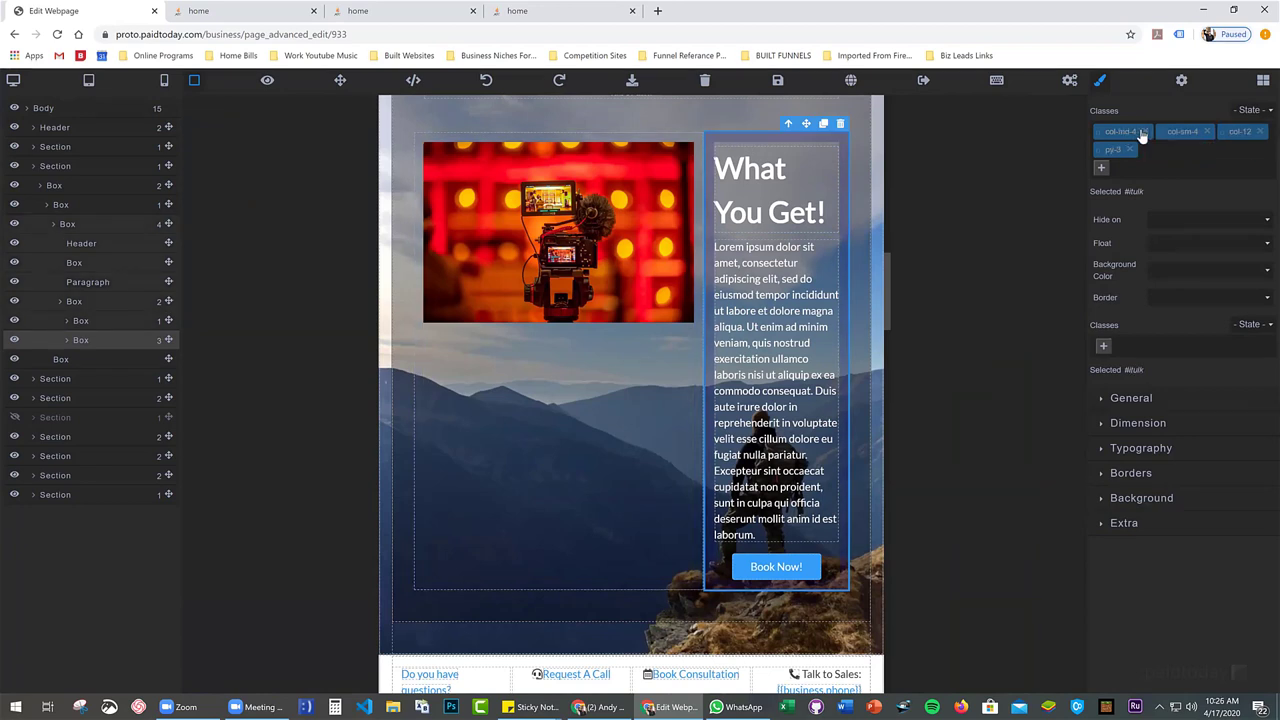
click(1208, 131)
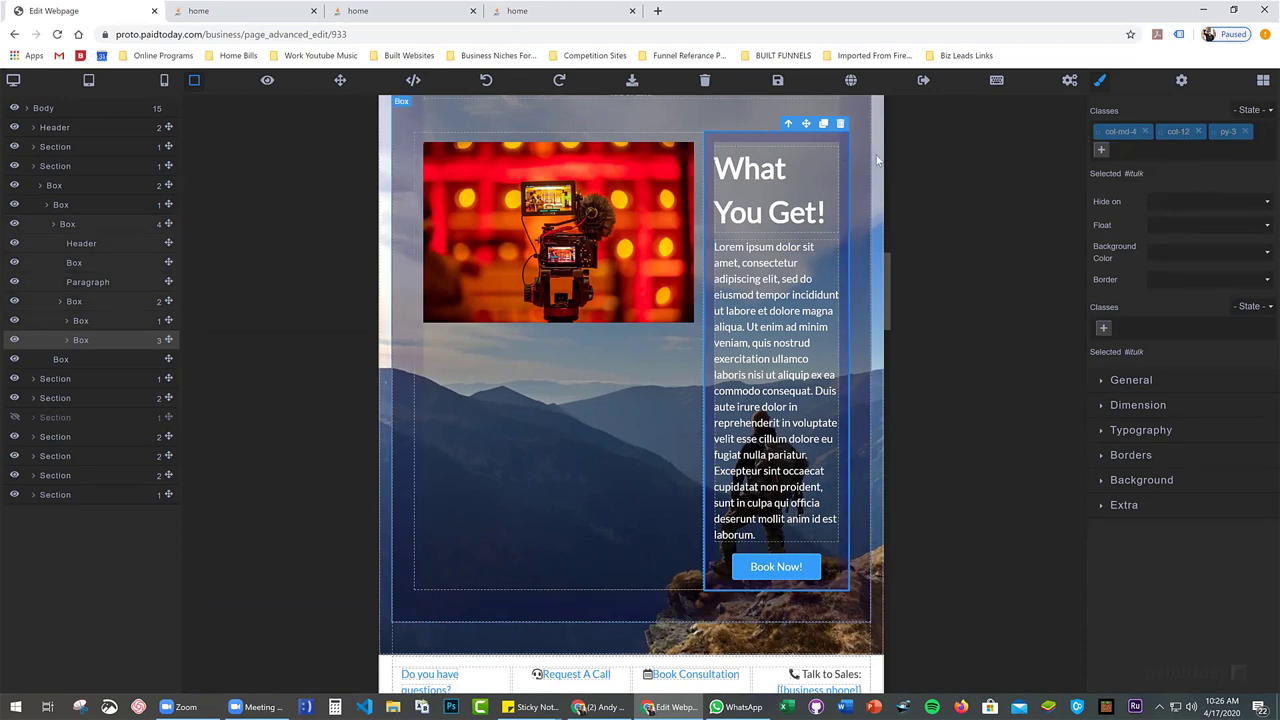
click(1146, 131)
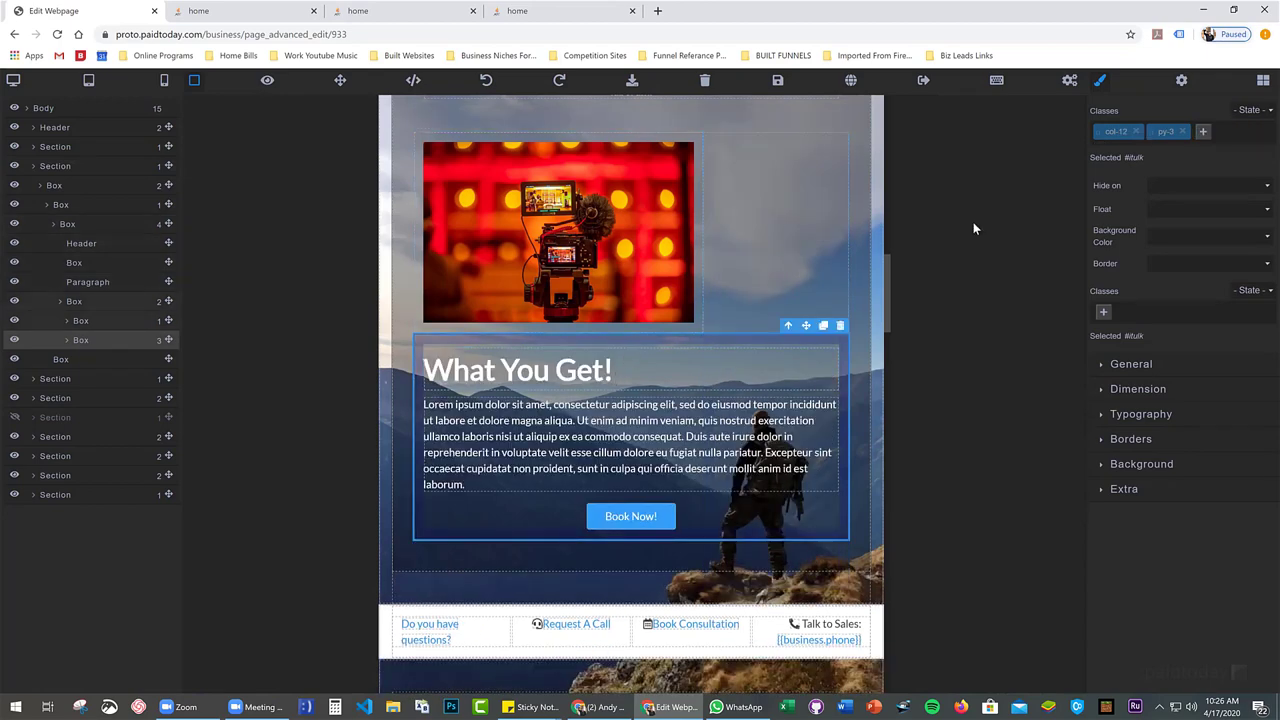
Add col-md-4 to the text column, replacing a misspelled cl-md-4 tag, and check the image column
click(1204, 131)
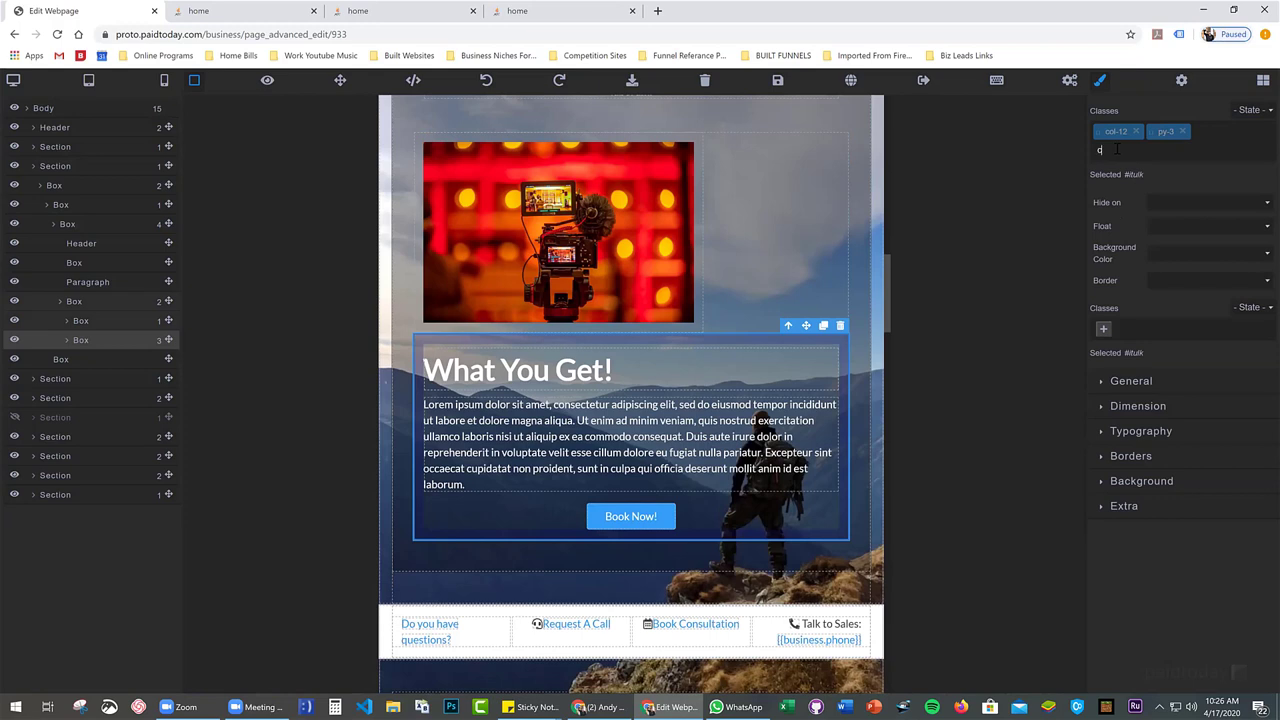
text(cl-md-4)
key(Return)
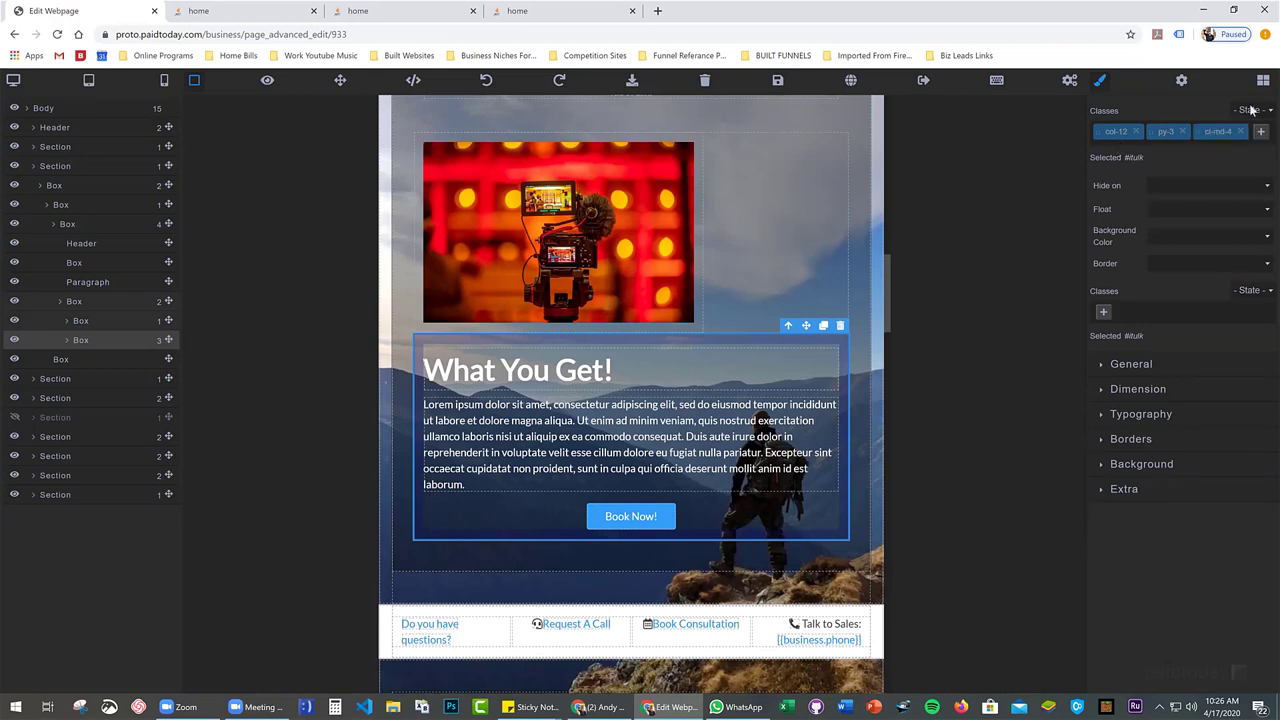
click(1240, 131)
click(1203, 133)
text(c)
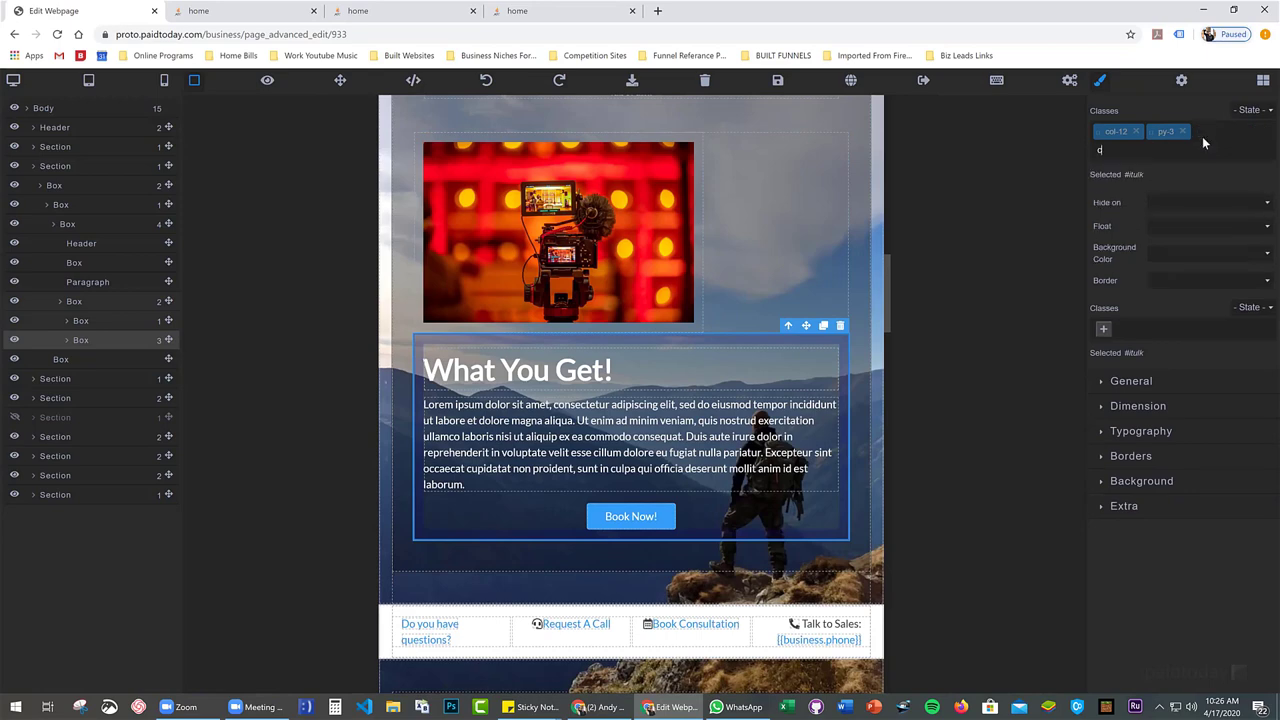
text(ol-md-4)
key(Return)
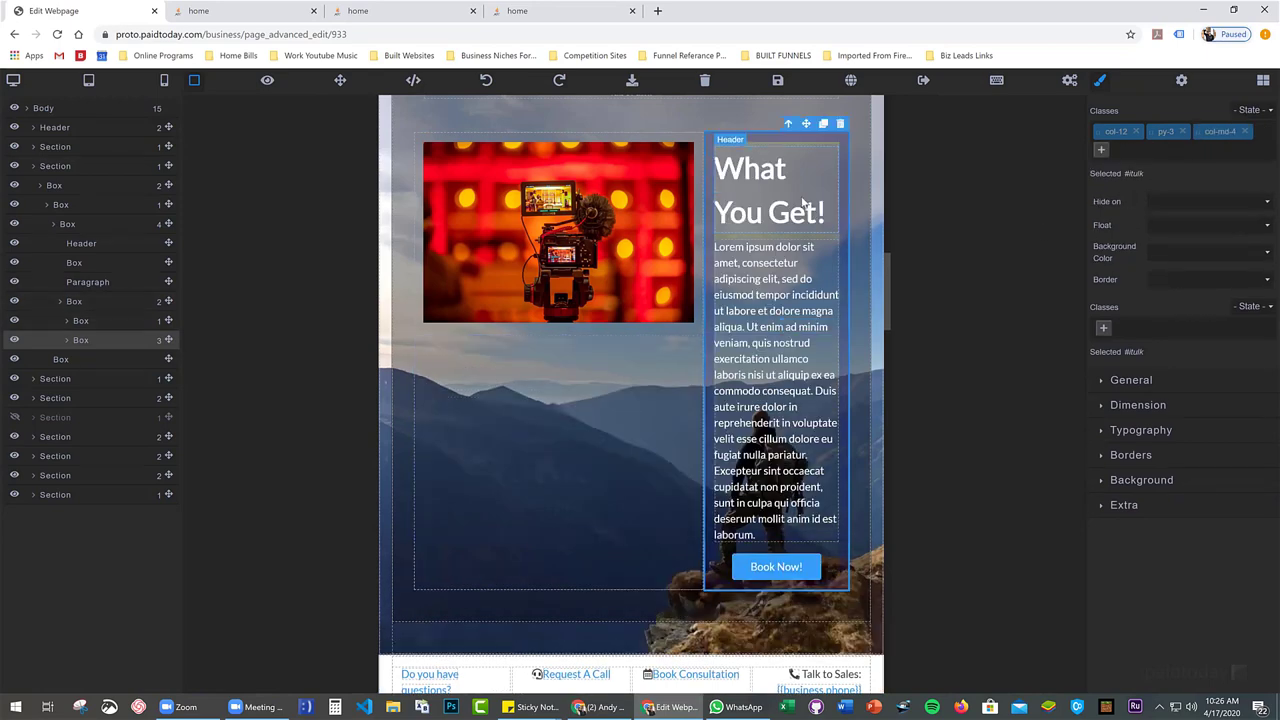
click(697, 141)
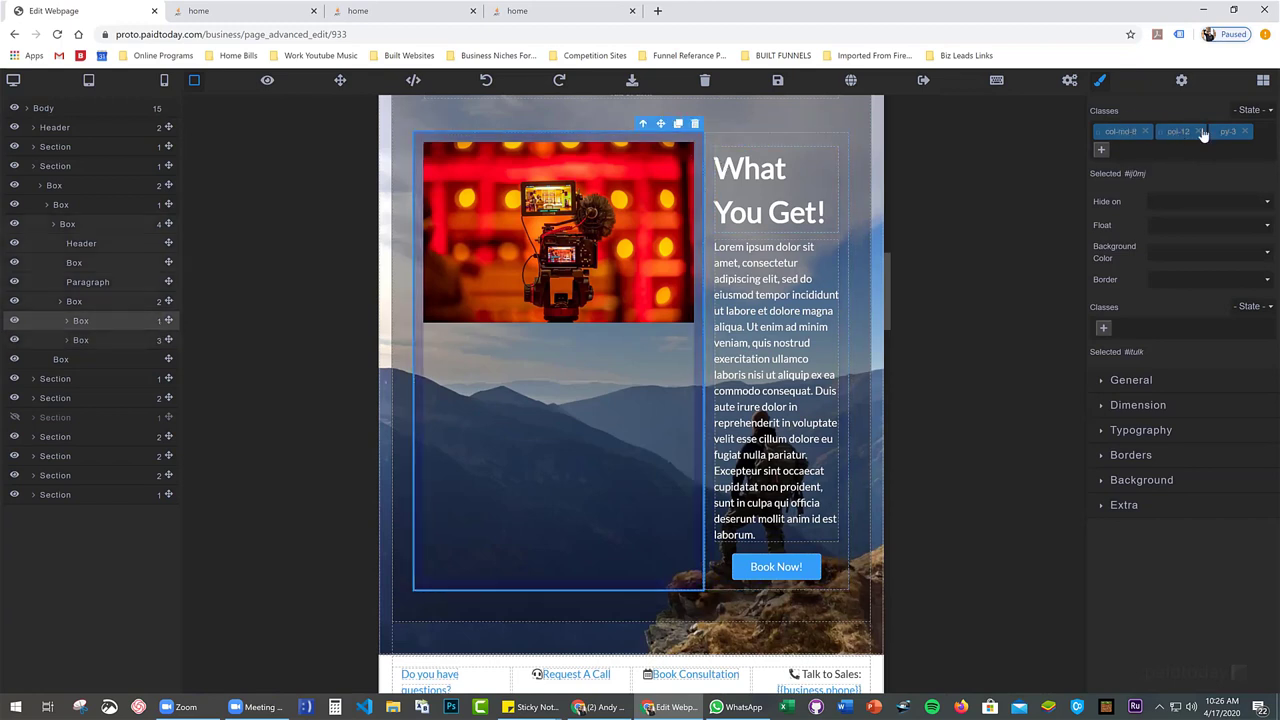
scroll(711, 235, up, 6)
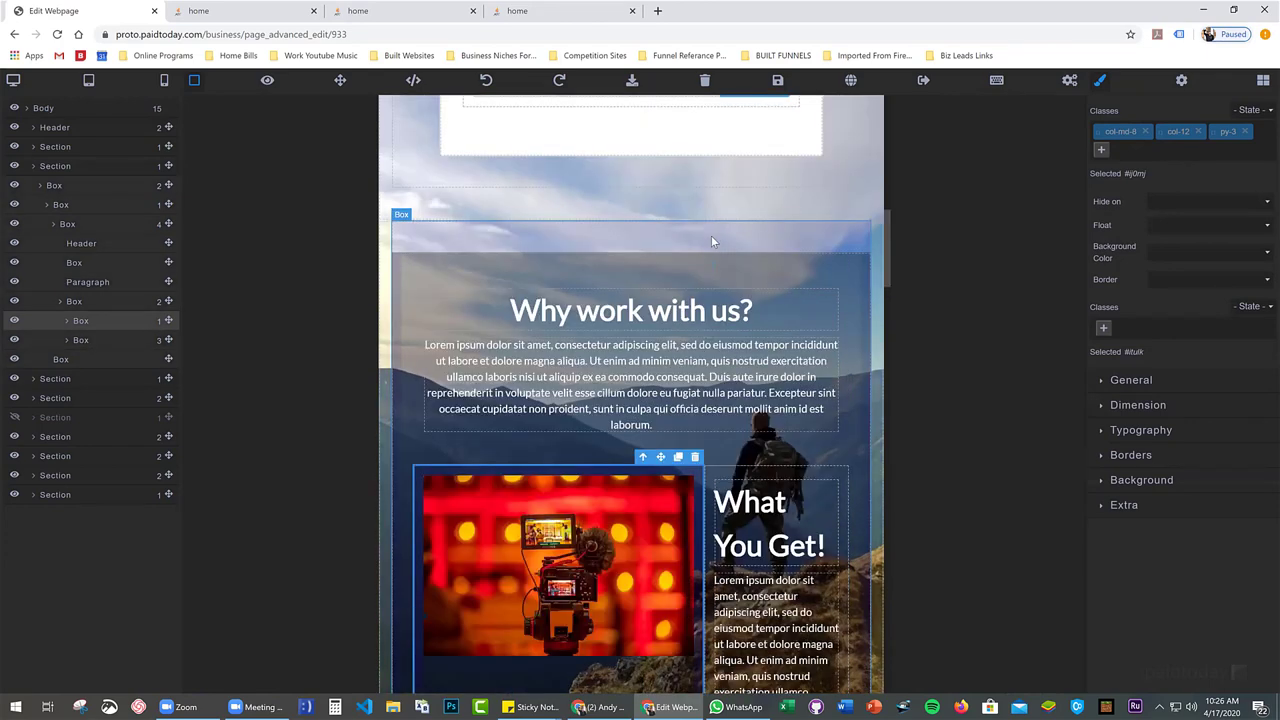
click(456, 226)
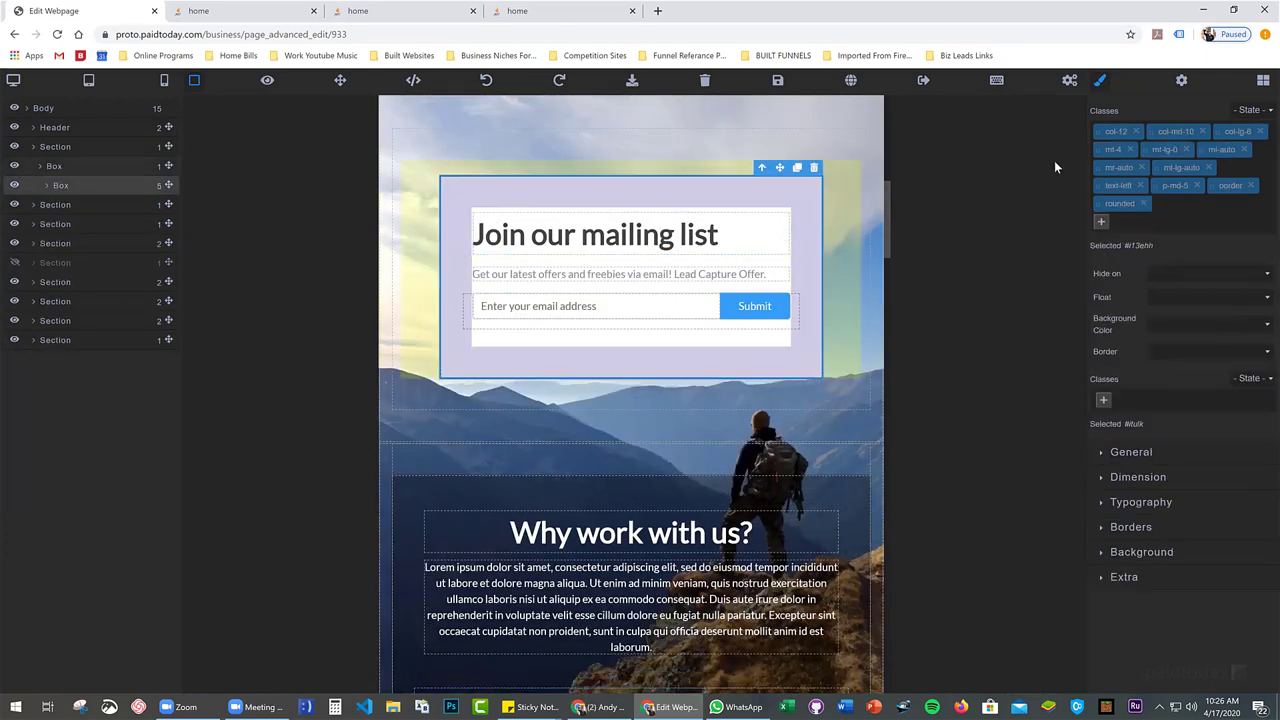
scroll(517, 194, down, 8)
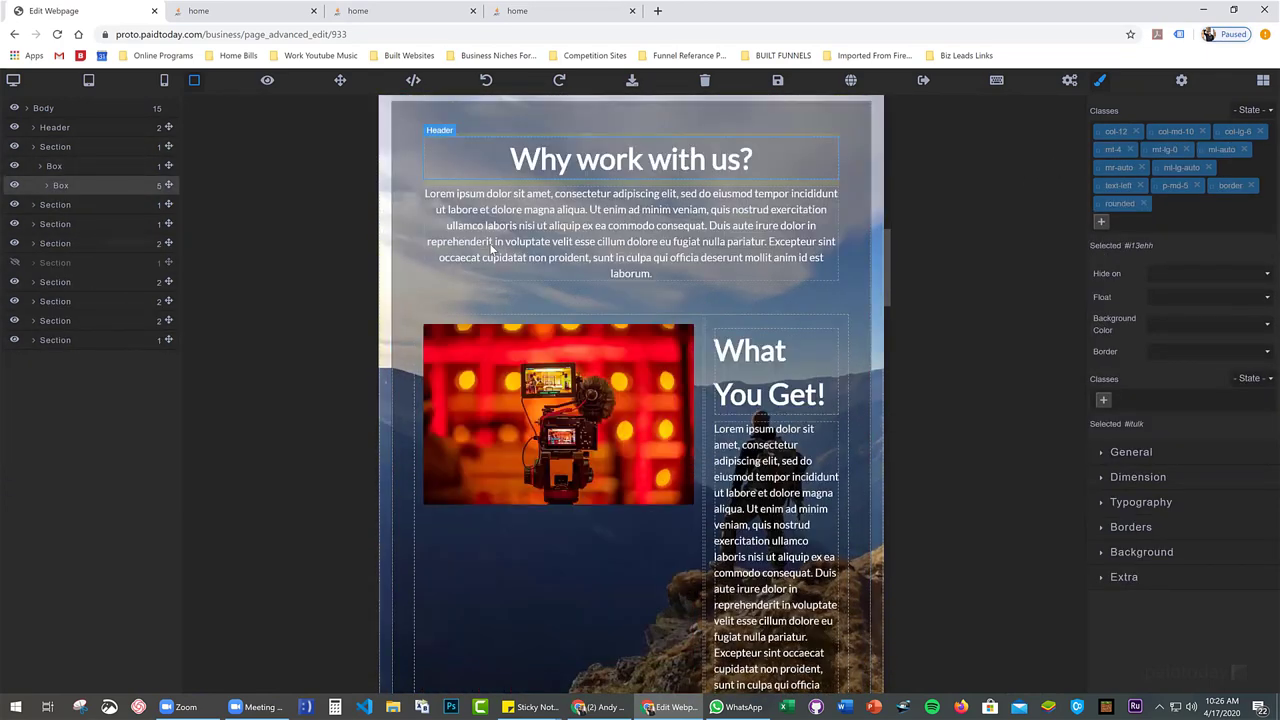
scroll(489, 252, down, 2)
click(495, 310)
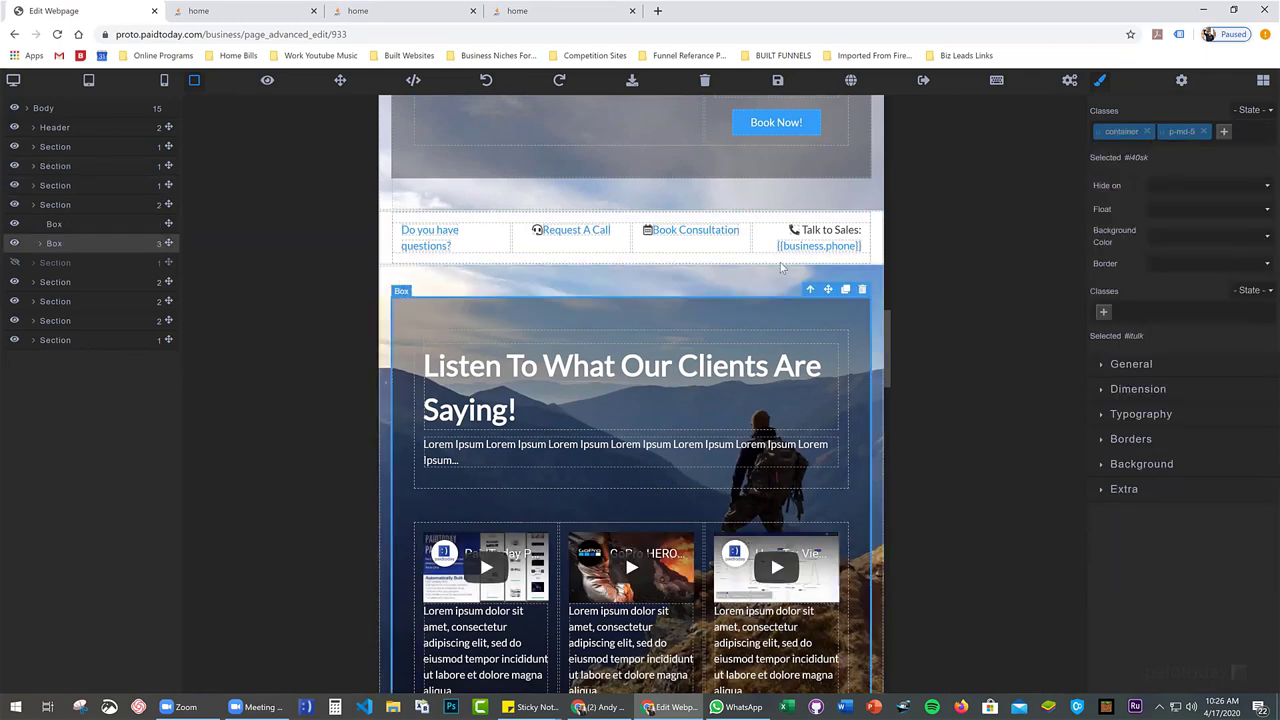
click(453, 341)
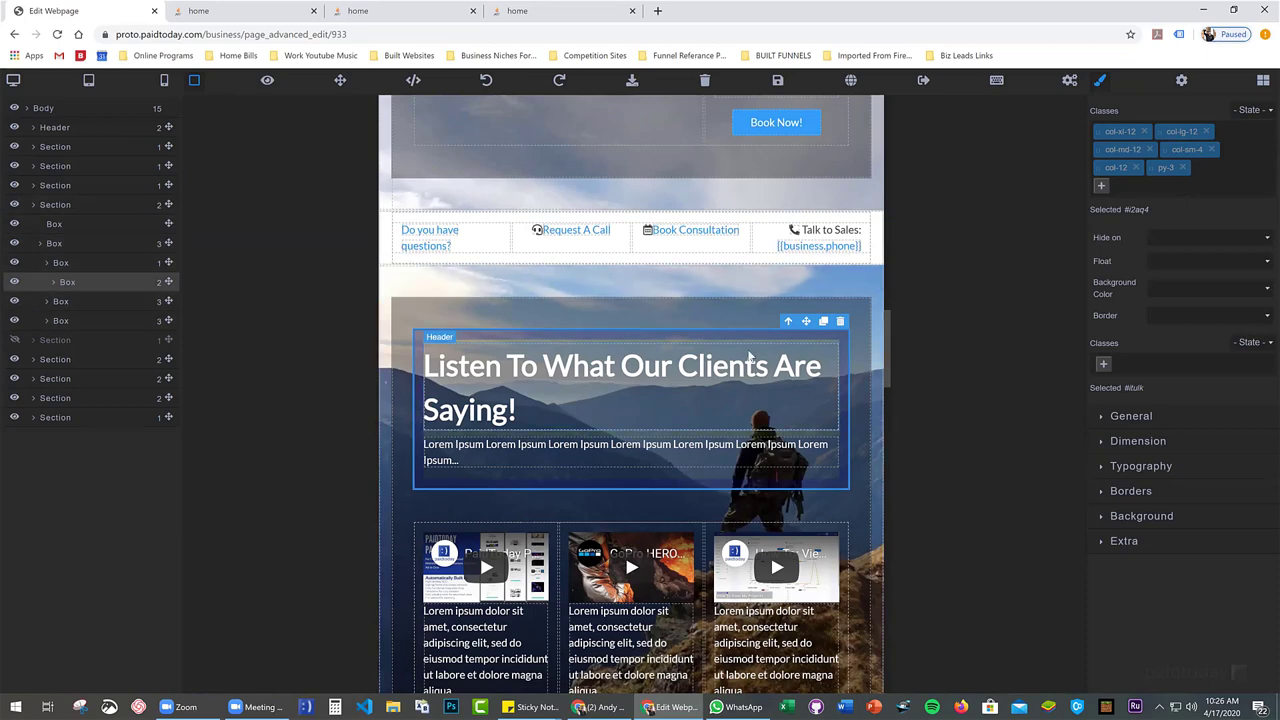
scroll(737, 349, up, 8)
Add the col-lg-12 class to the What You Get! text column
click(745, 470)
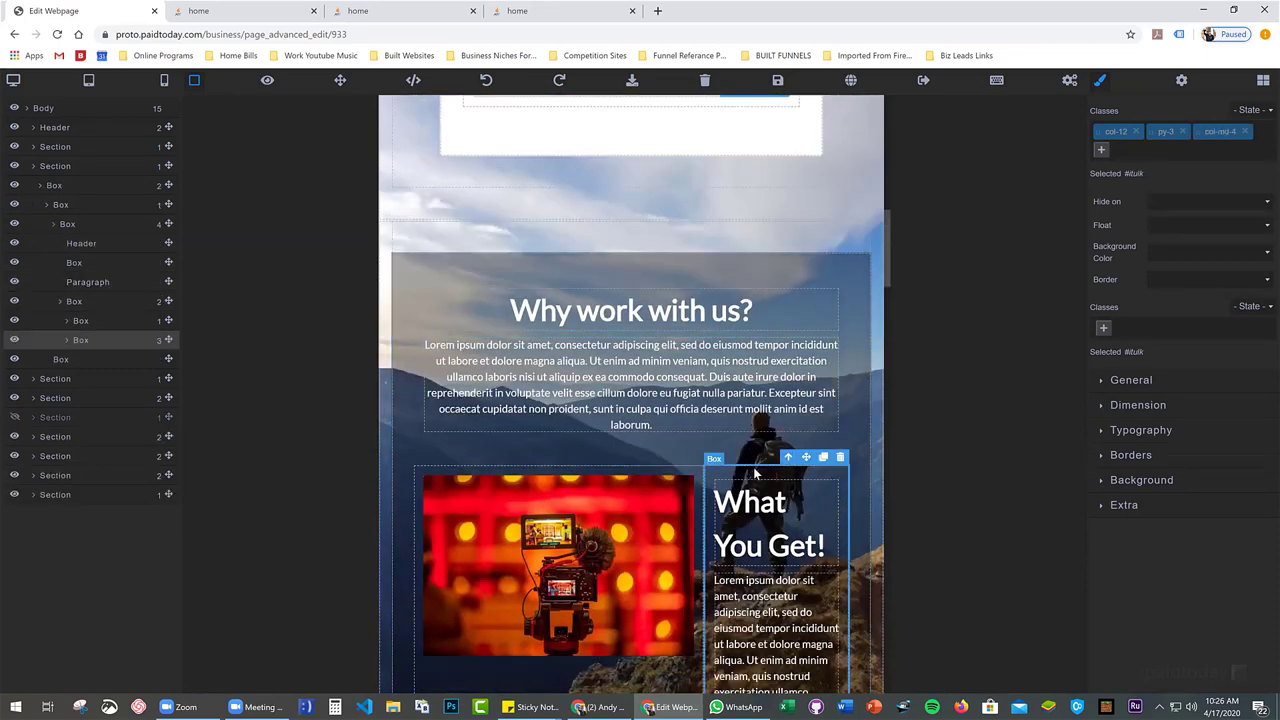
click(1104, 148)
text(c)
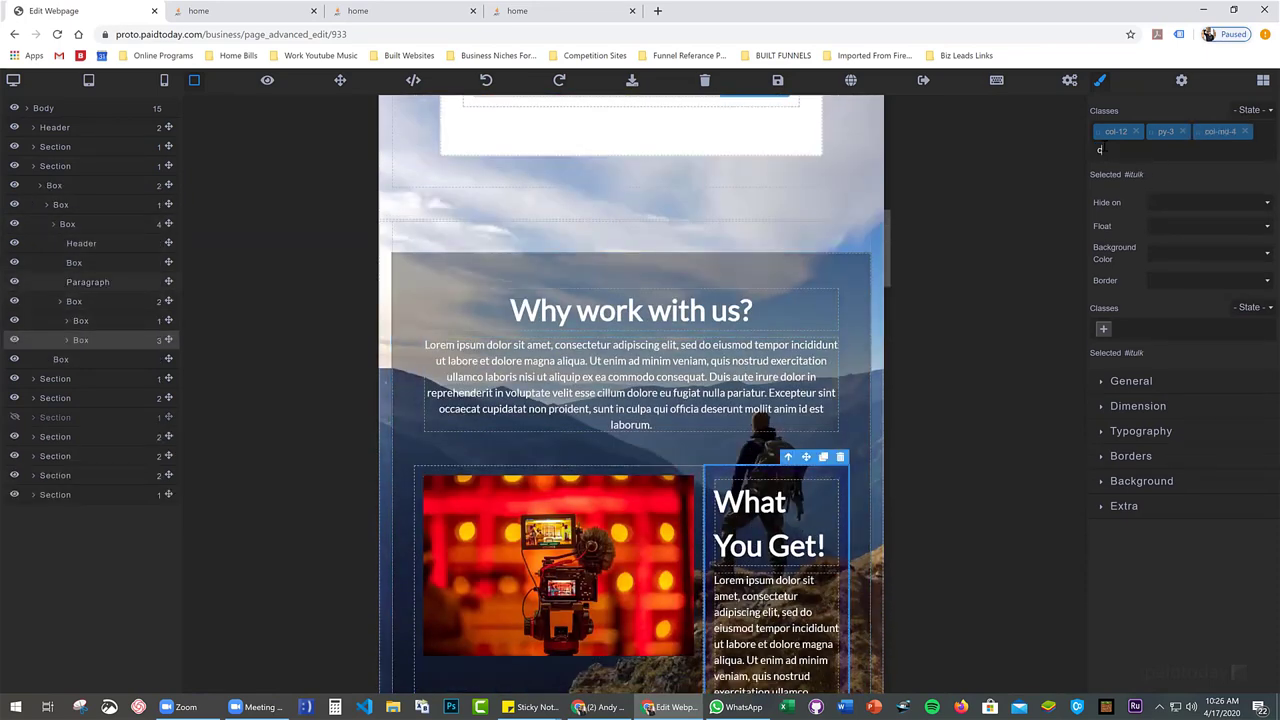
text(ol-lg-12)
key(Return)
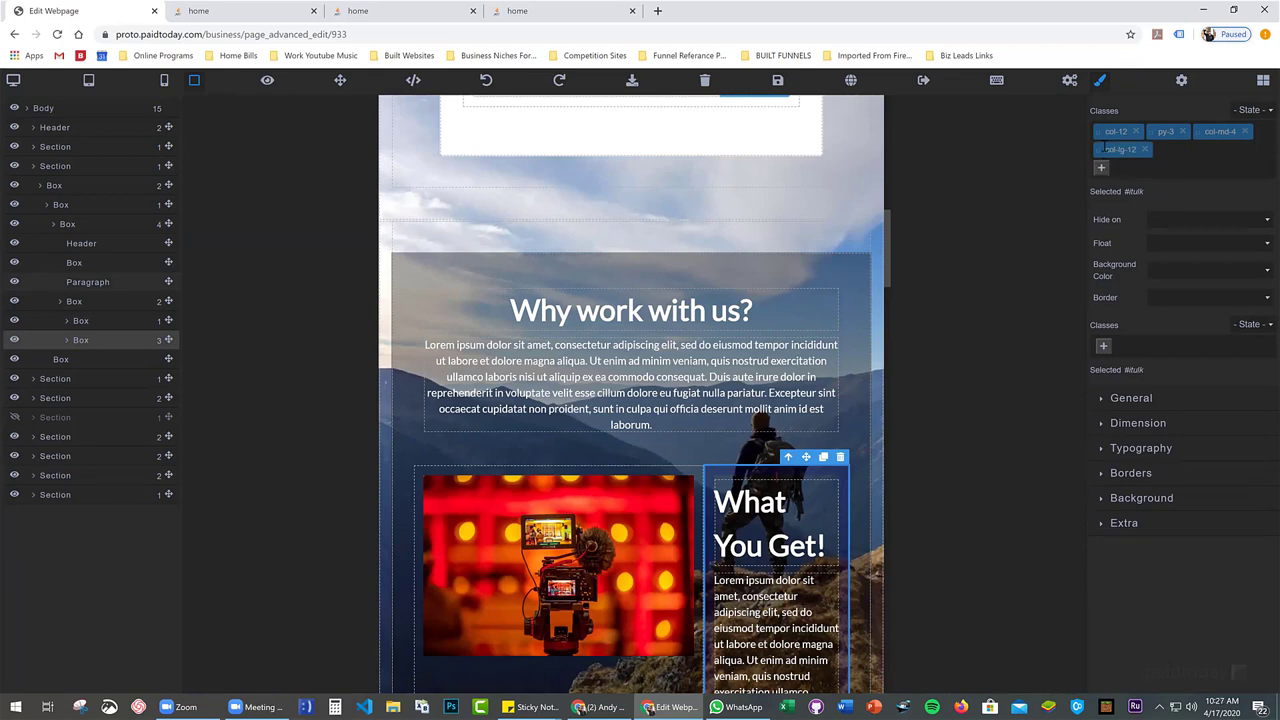
Add col-sm-12 and col-xl-12 to the text column, then remove both again
click(1102, 170)
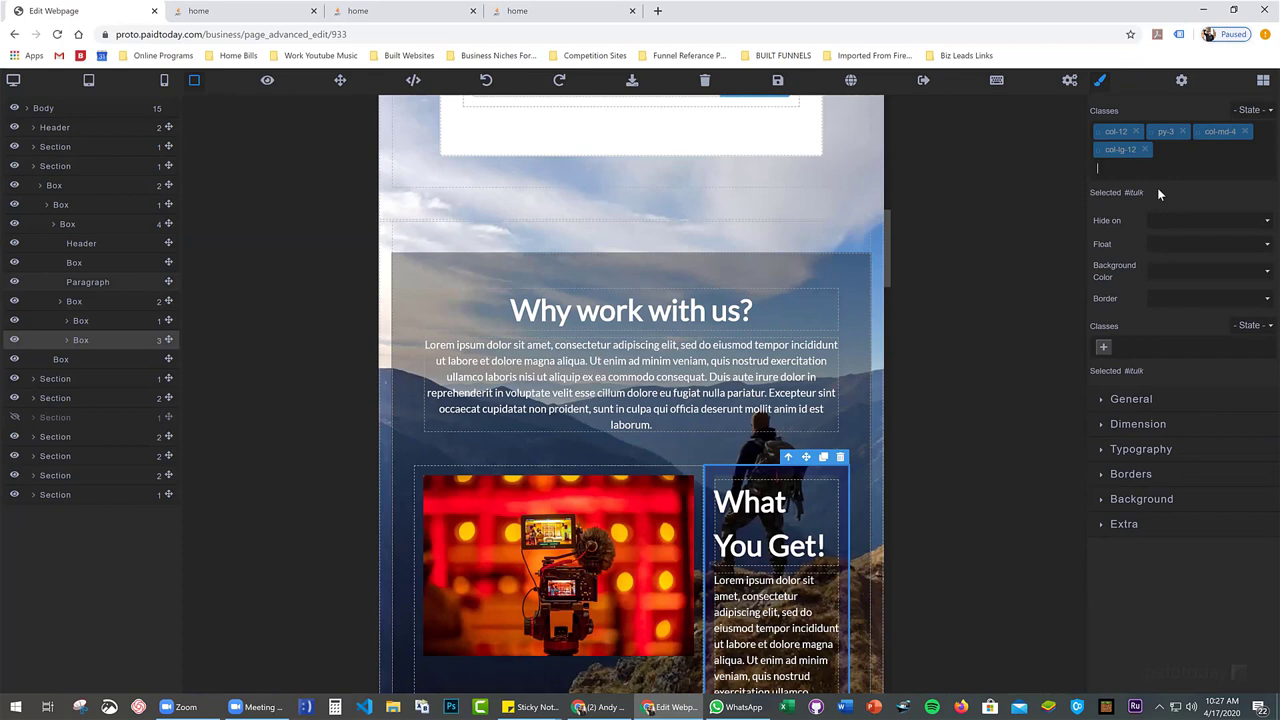
text(col-m)
key(BackSpace)
text(sm-12)
key(Return)
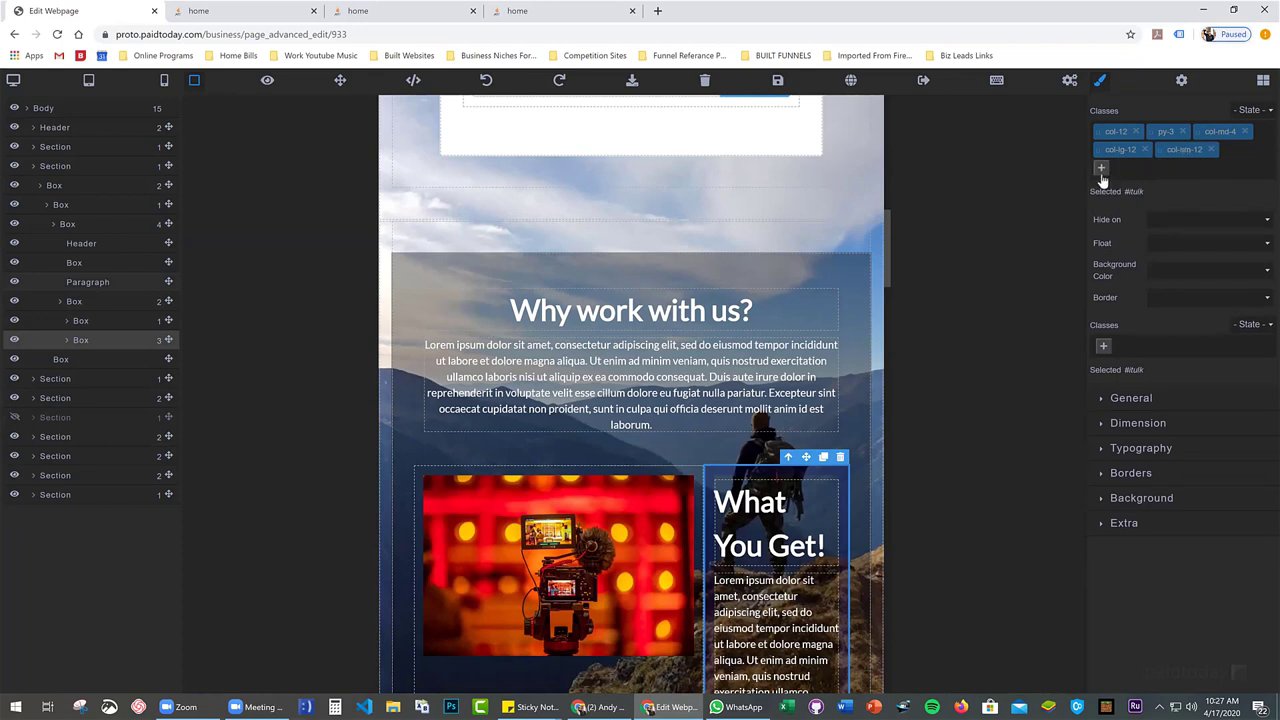
click(1101, 167)
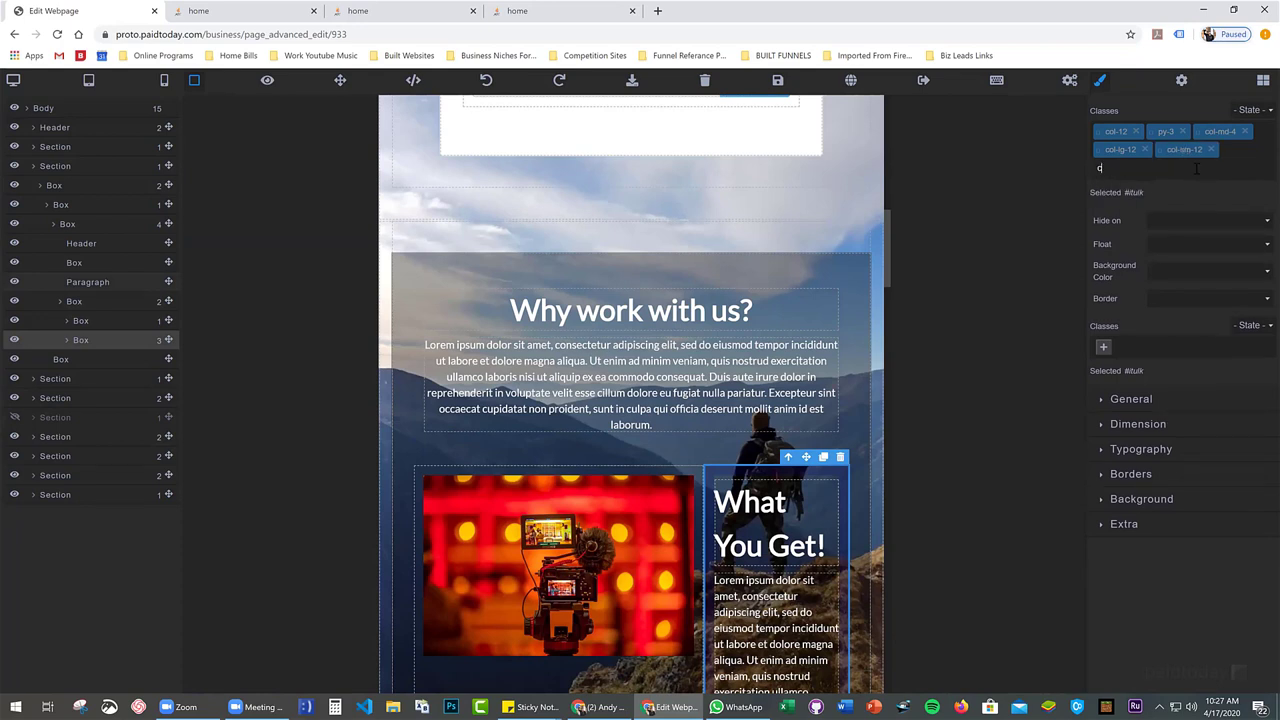
text(col-)
text(e)
text(l=)
text(-12)
key(Return)
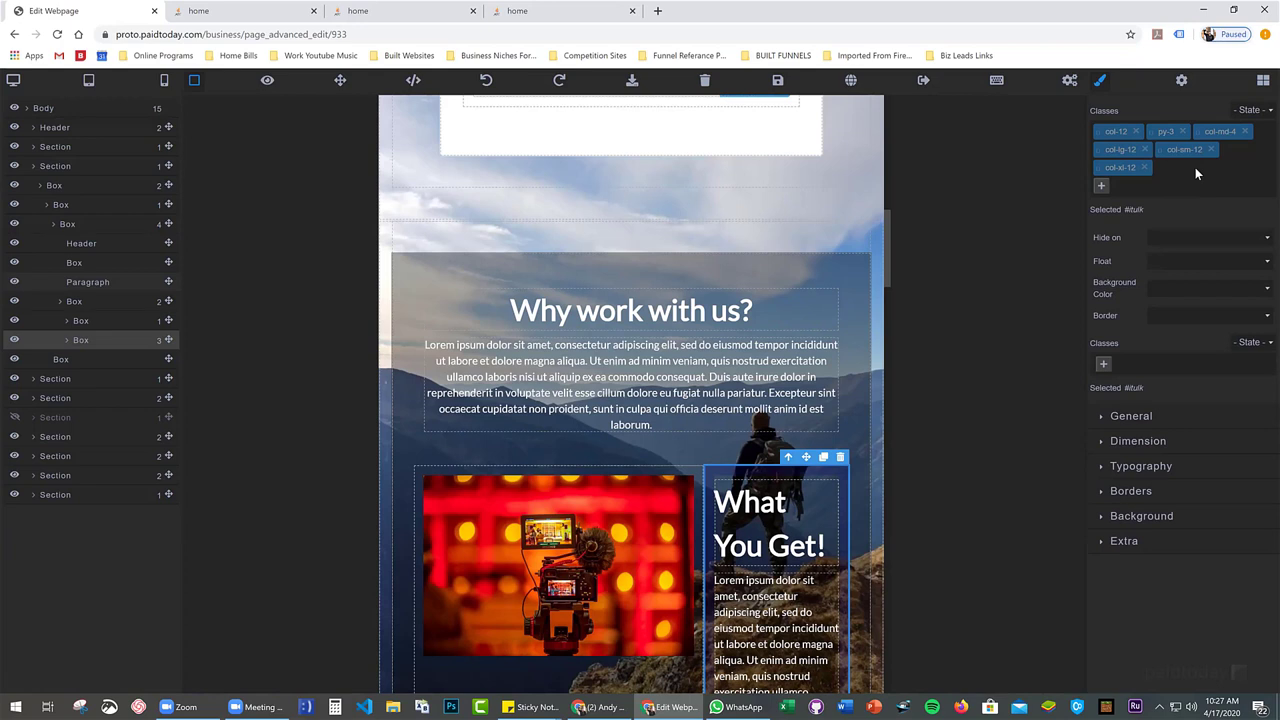
click(1144, 170)
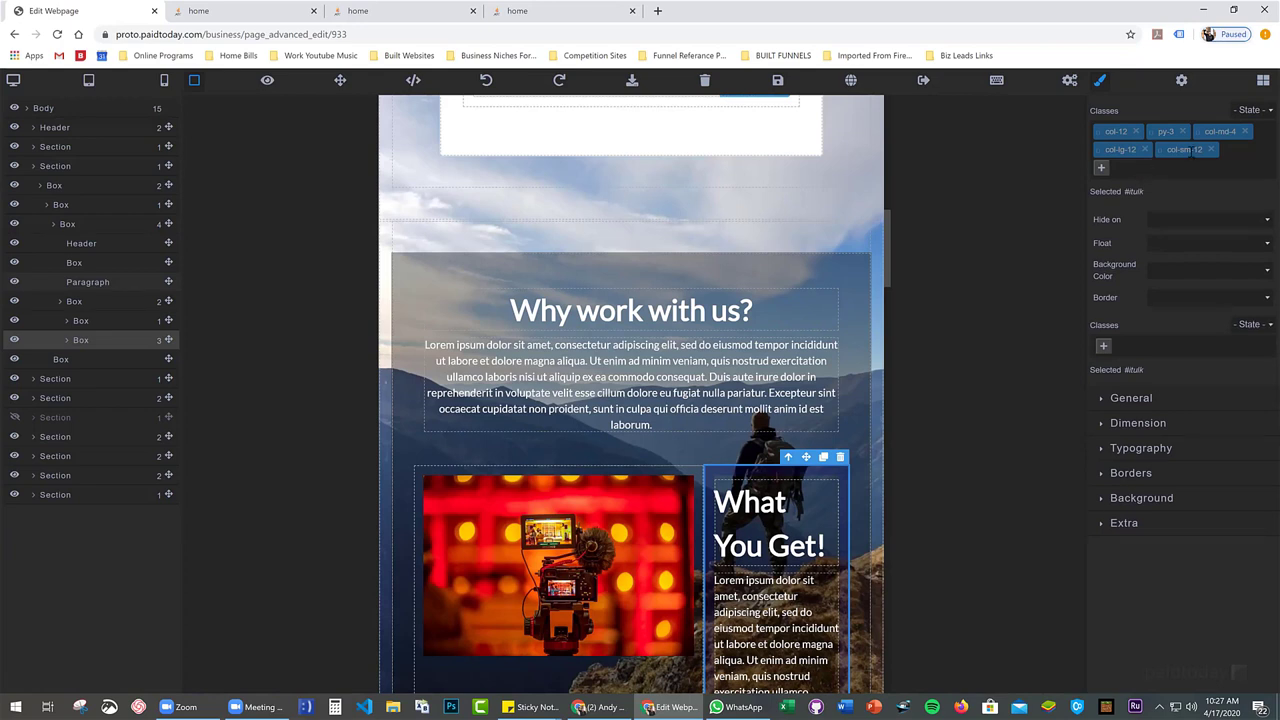
click(1211, 149)
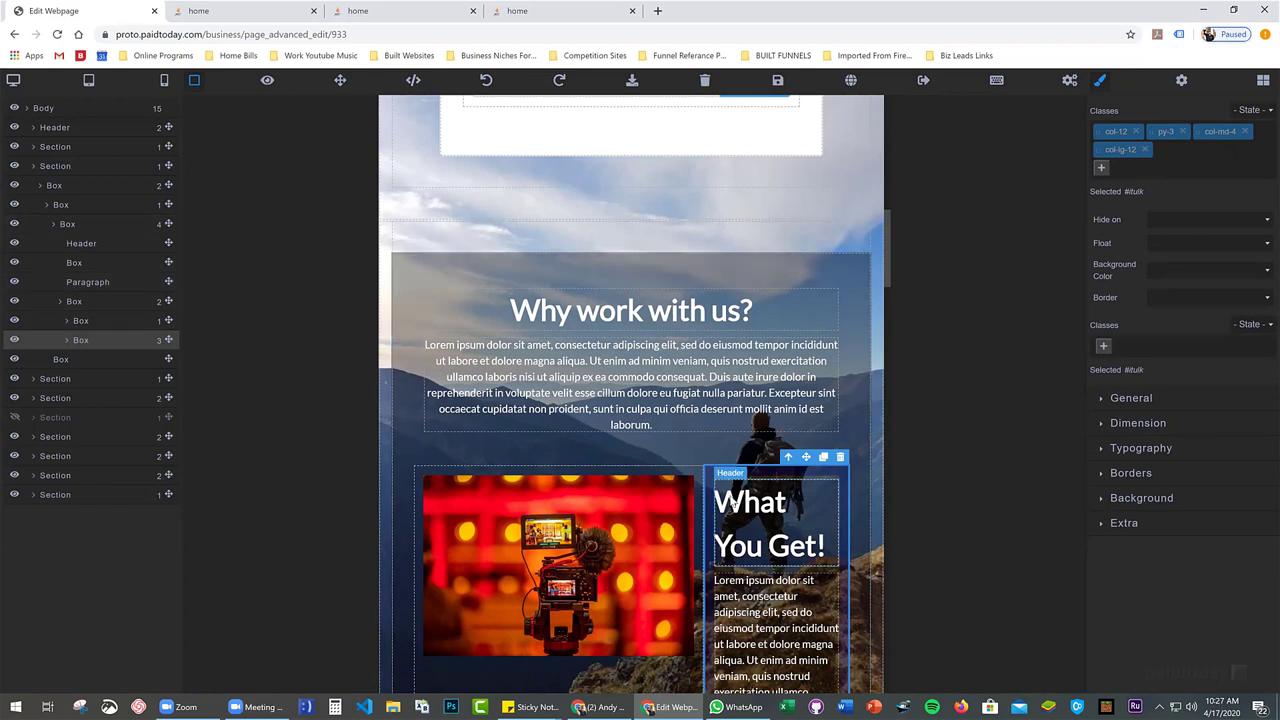
Select the camera image column and add col-lg-12 to its classes
click(609, 471)
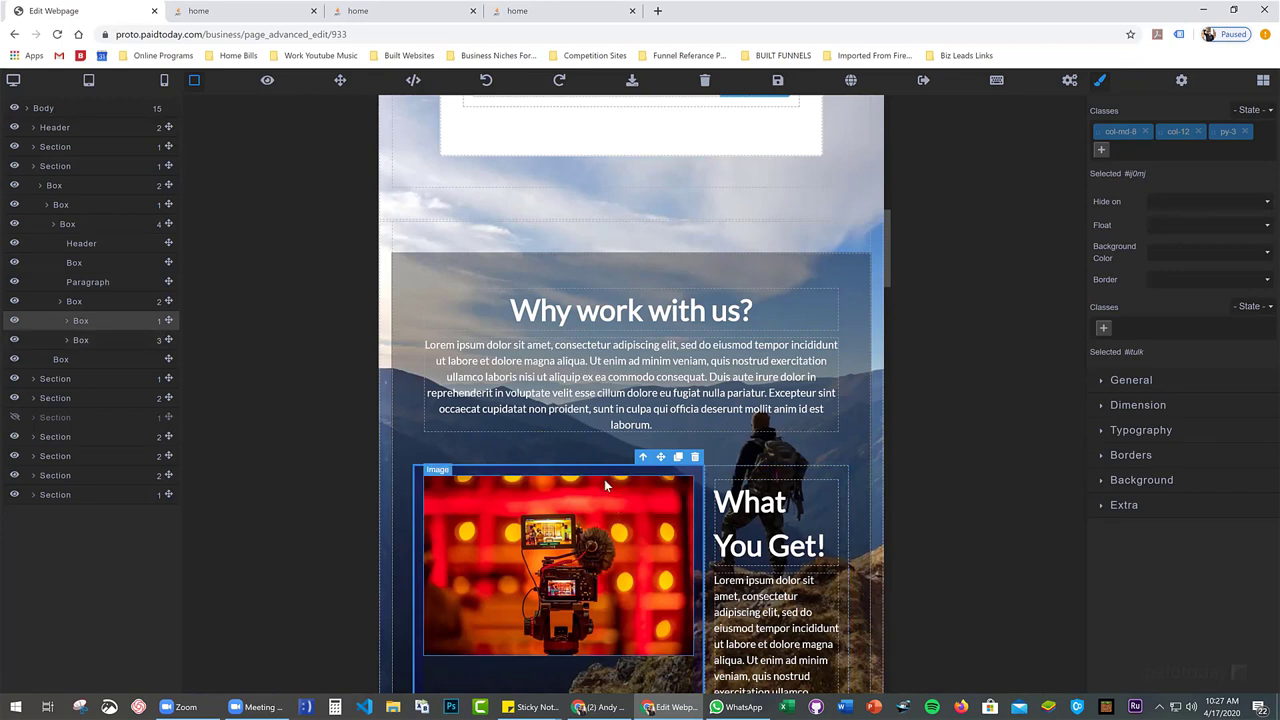
click(1101, 149)
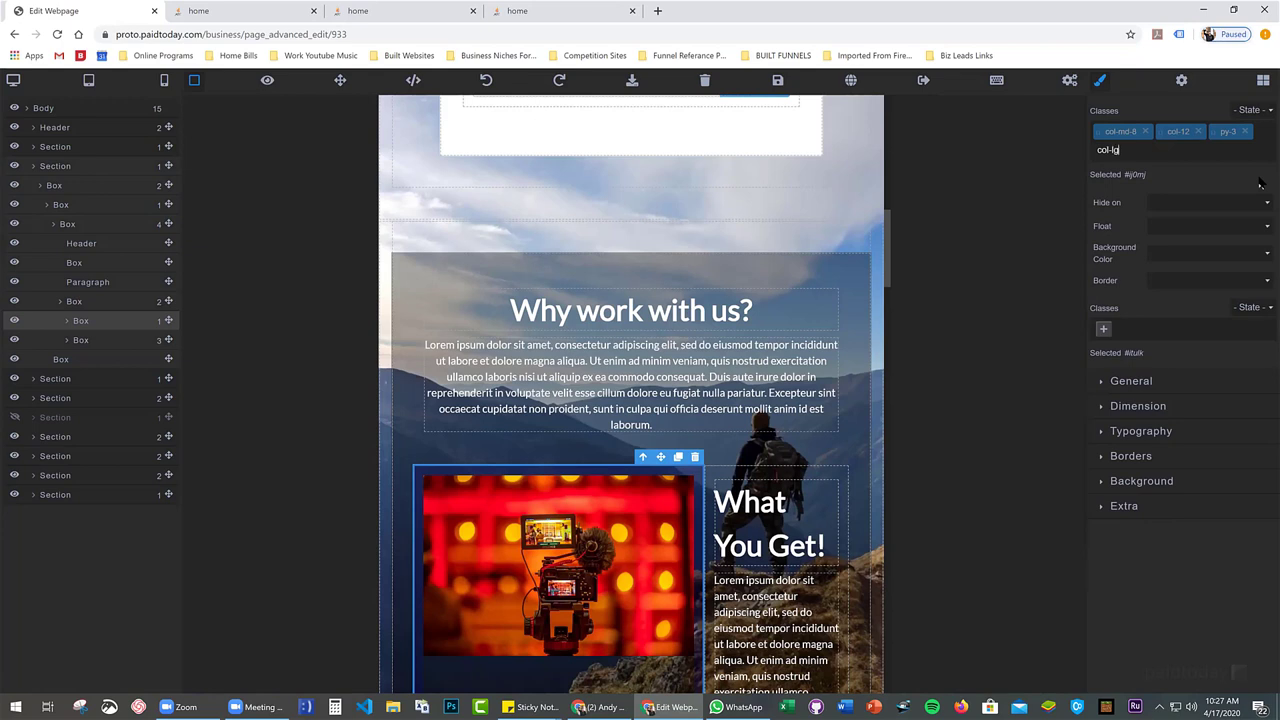
text(col-lg-12)
key(Return)
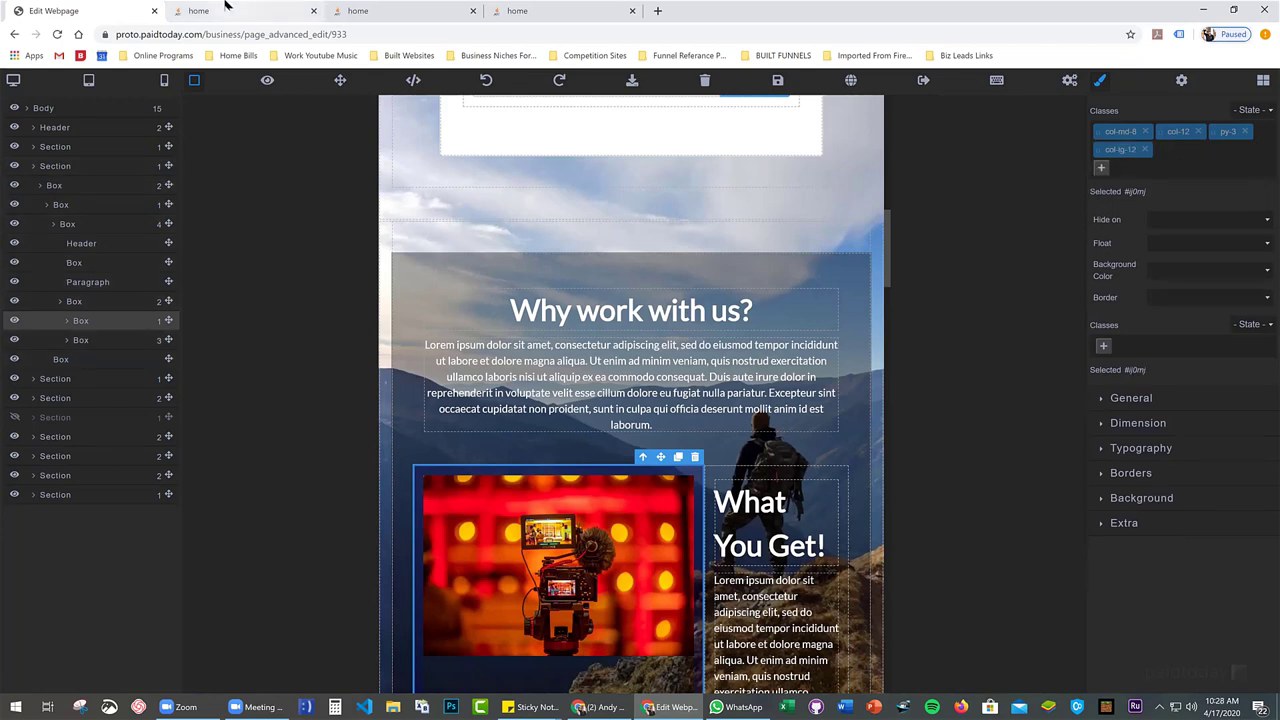
scroll(655, 362, down, 1)
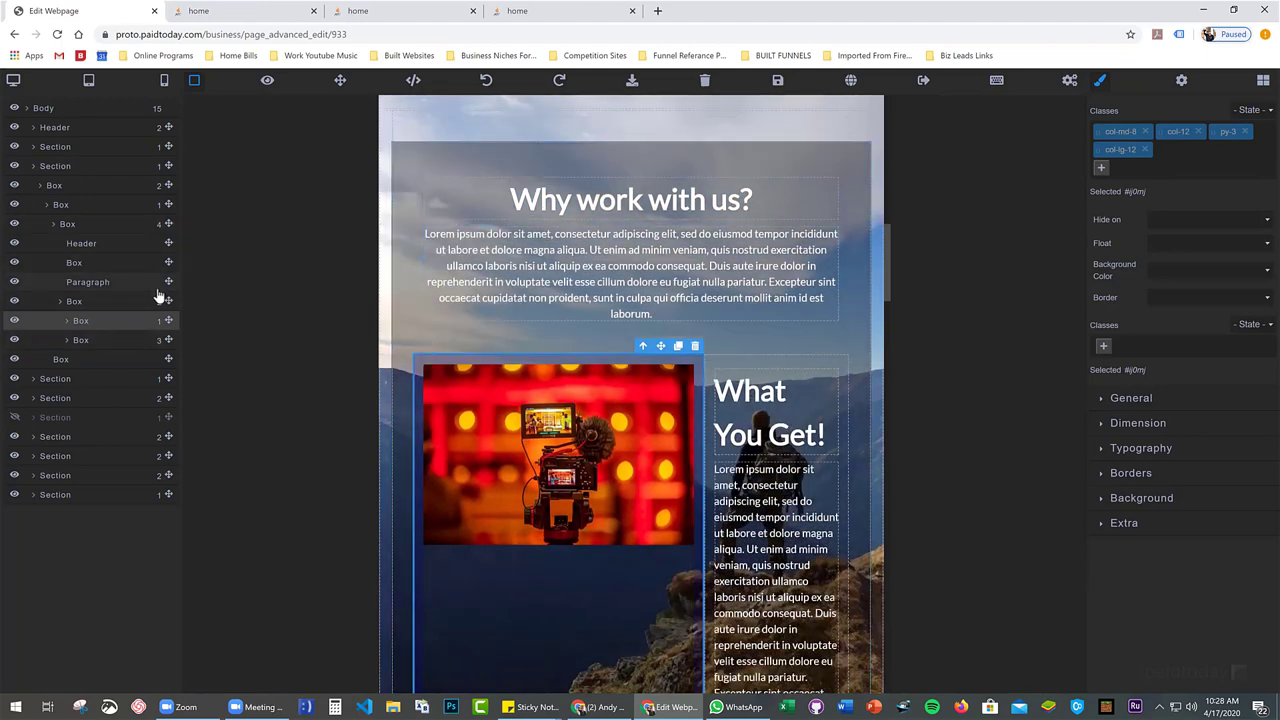
Select the row and then the image column in the Layer Manager to review the image column's classes
click(88, 307)
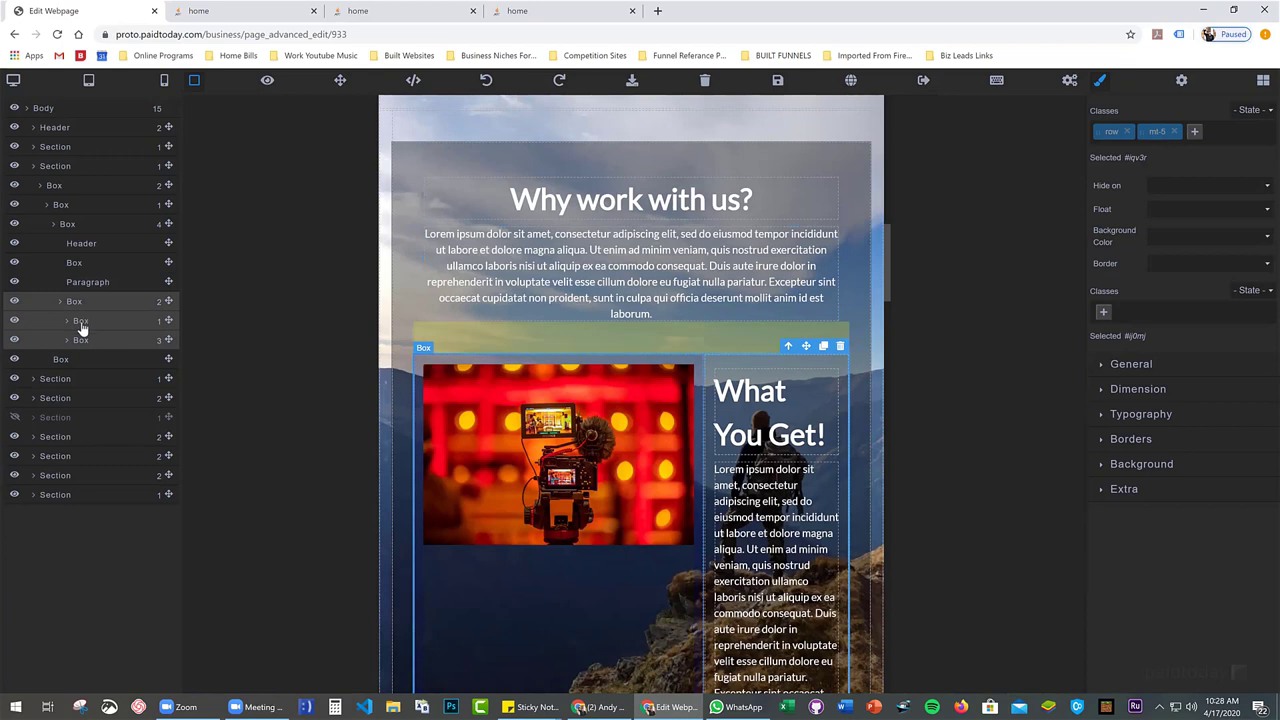
click(81, 323)
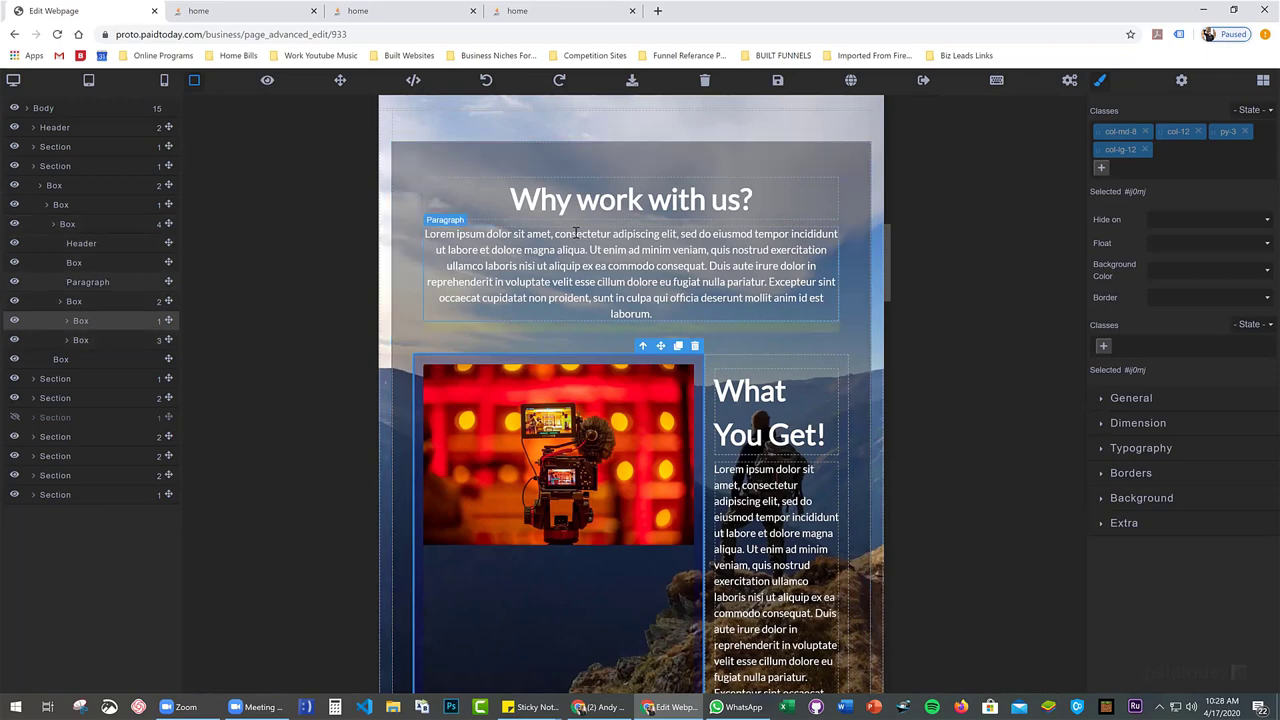
scroll(831, 259, up, 10)
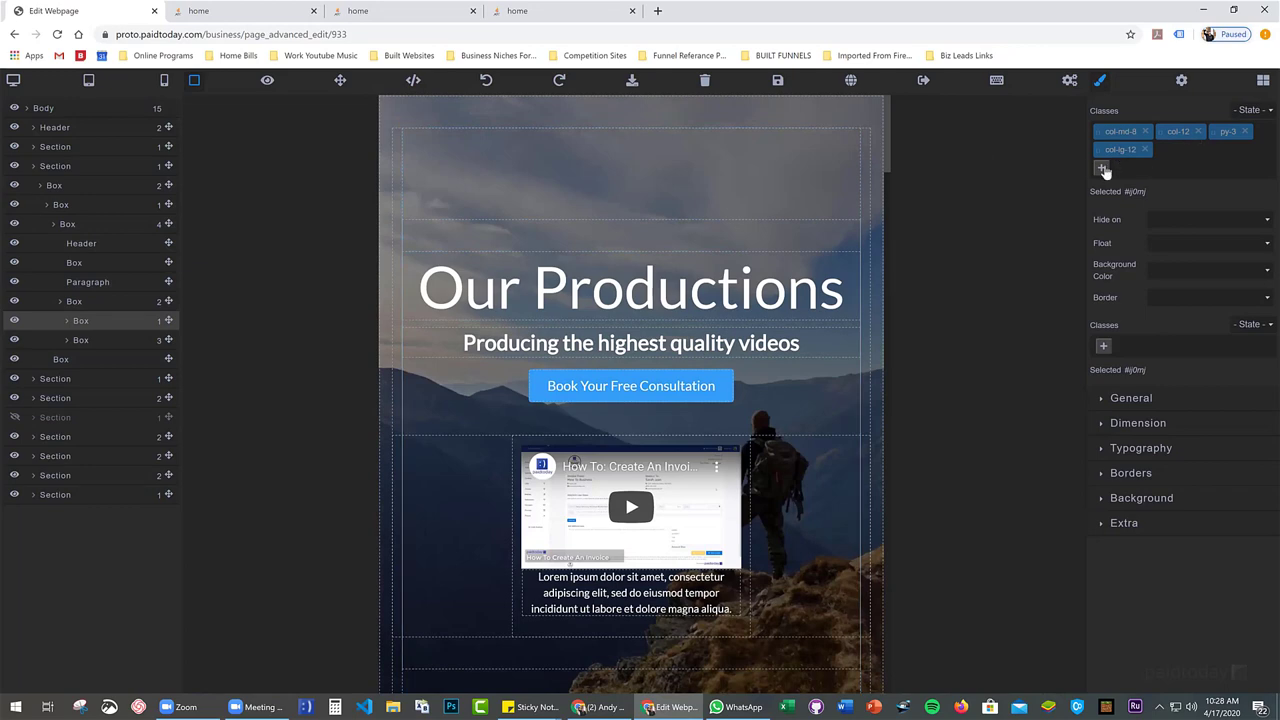
scroll(513, 527, down, 5)
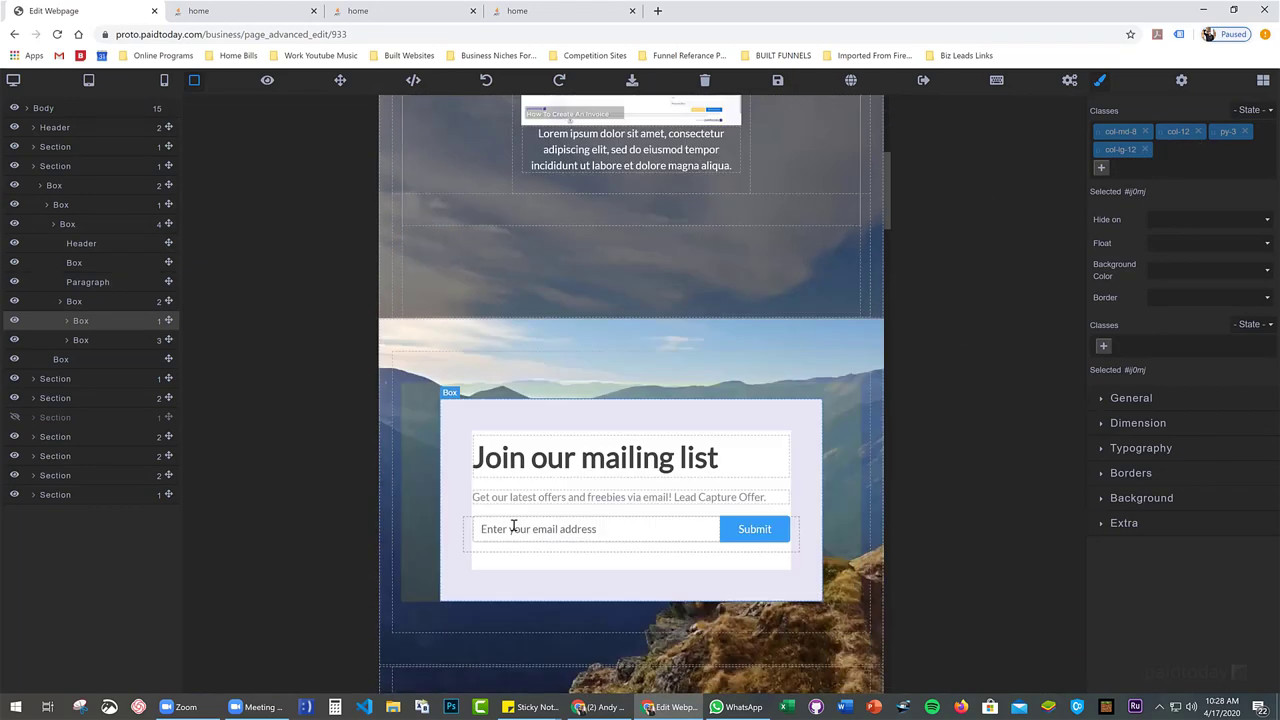
scroll(514, 504, up, 5)
click(12, 82)
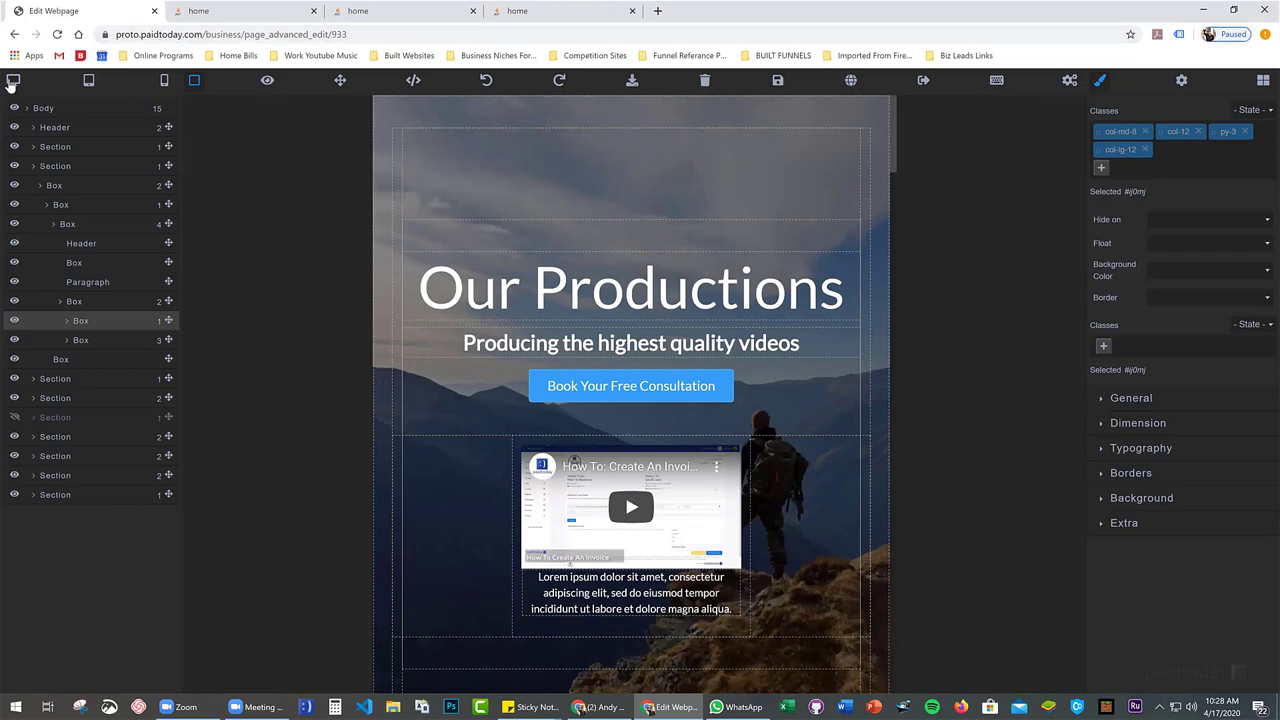
scroll(330, 300, down, 5)
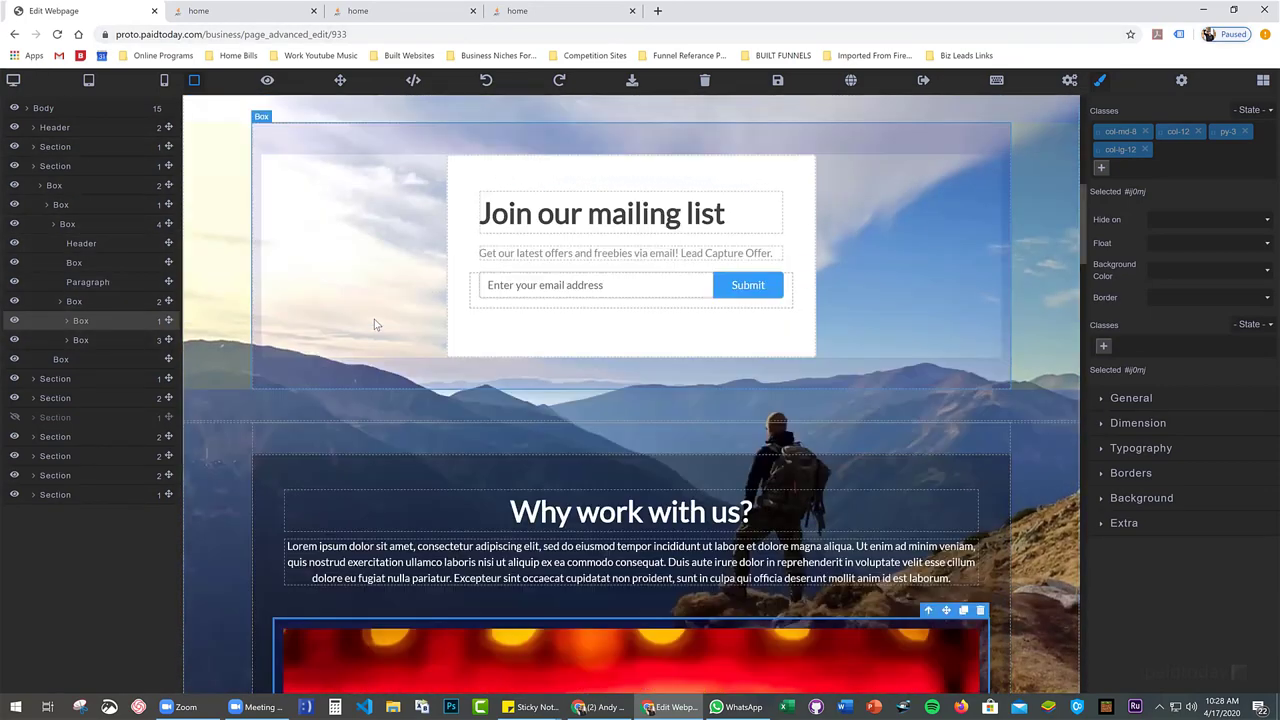
scroll(227, 258, up, 5)
click(215, 289)
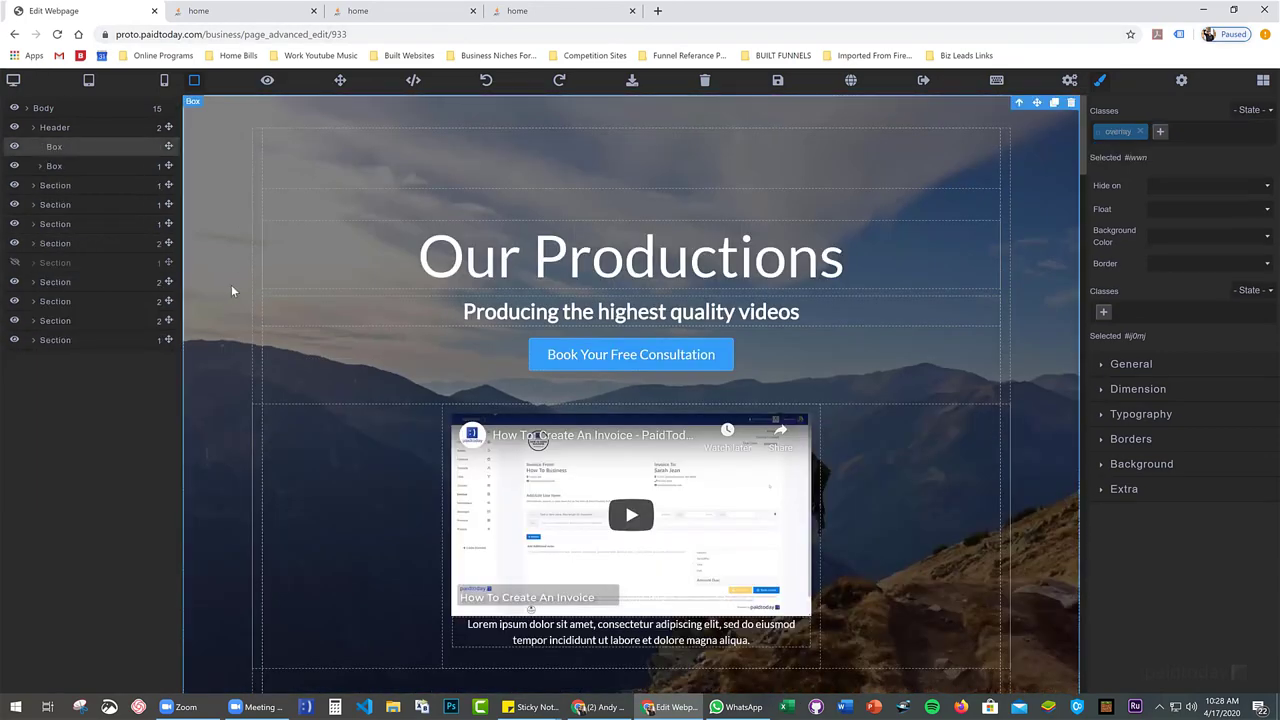
scroll(236, 263, down, 3)
scroll(227, 250, up, 3)
click(88, 128)
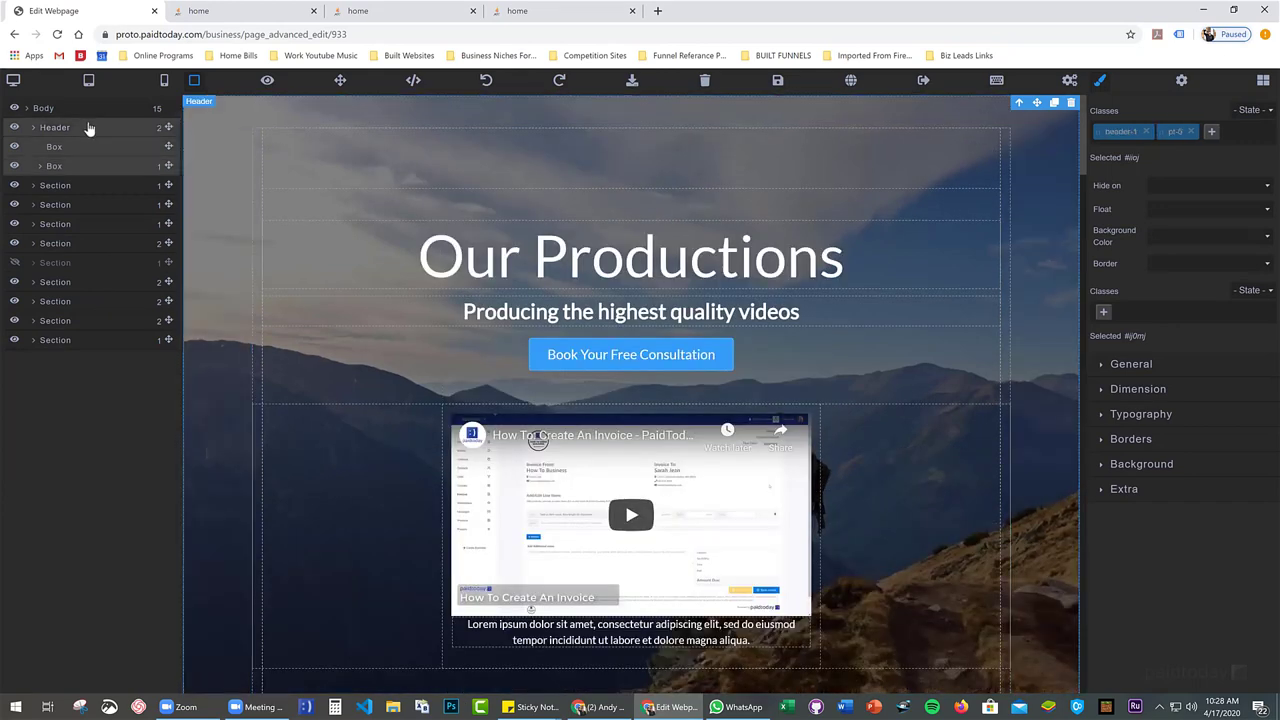
scroll(238, 342, down, 1)
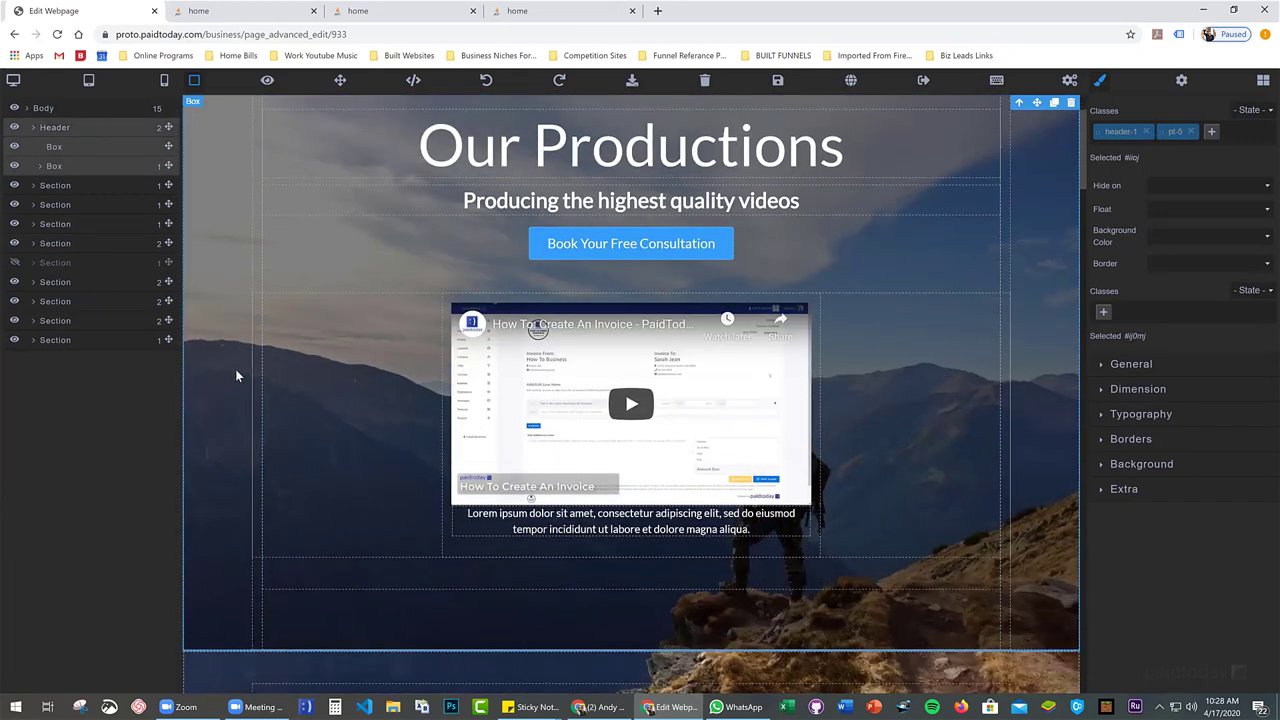
scroll(233, 362, down, 3)
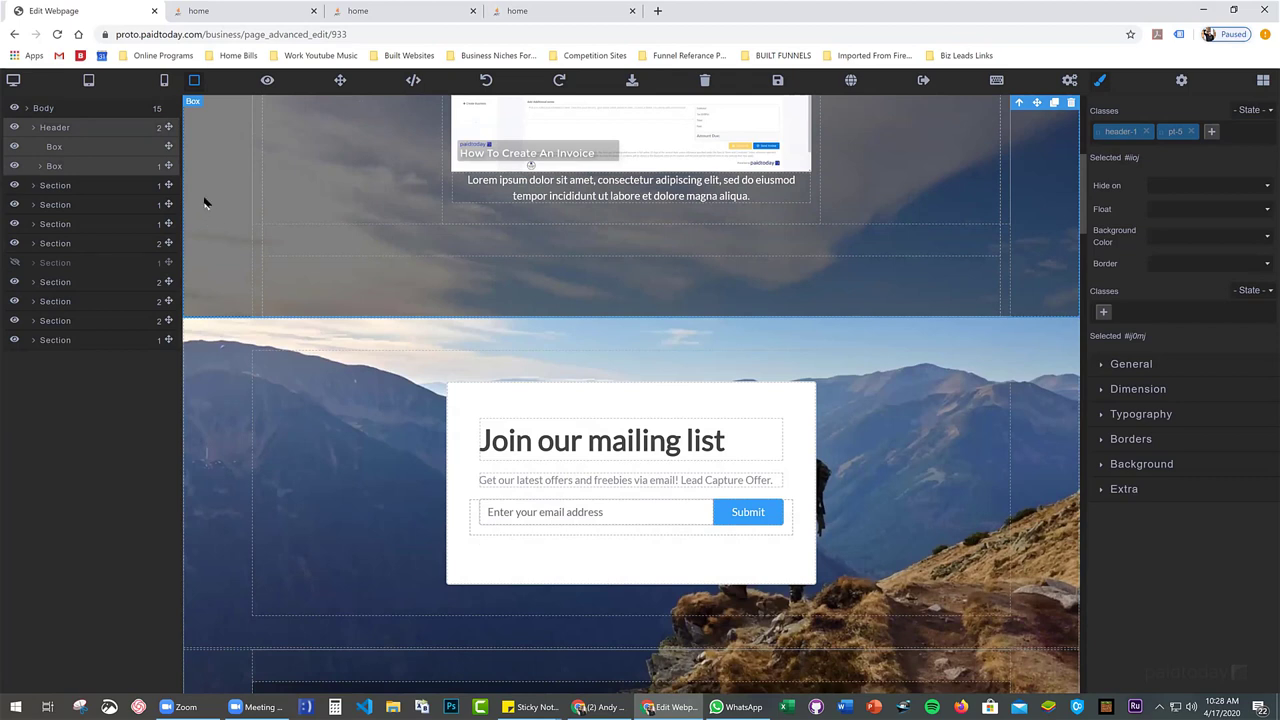
click(214, 350)
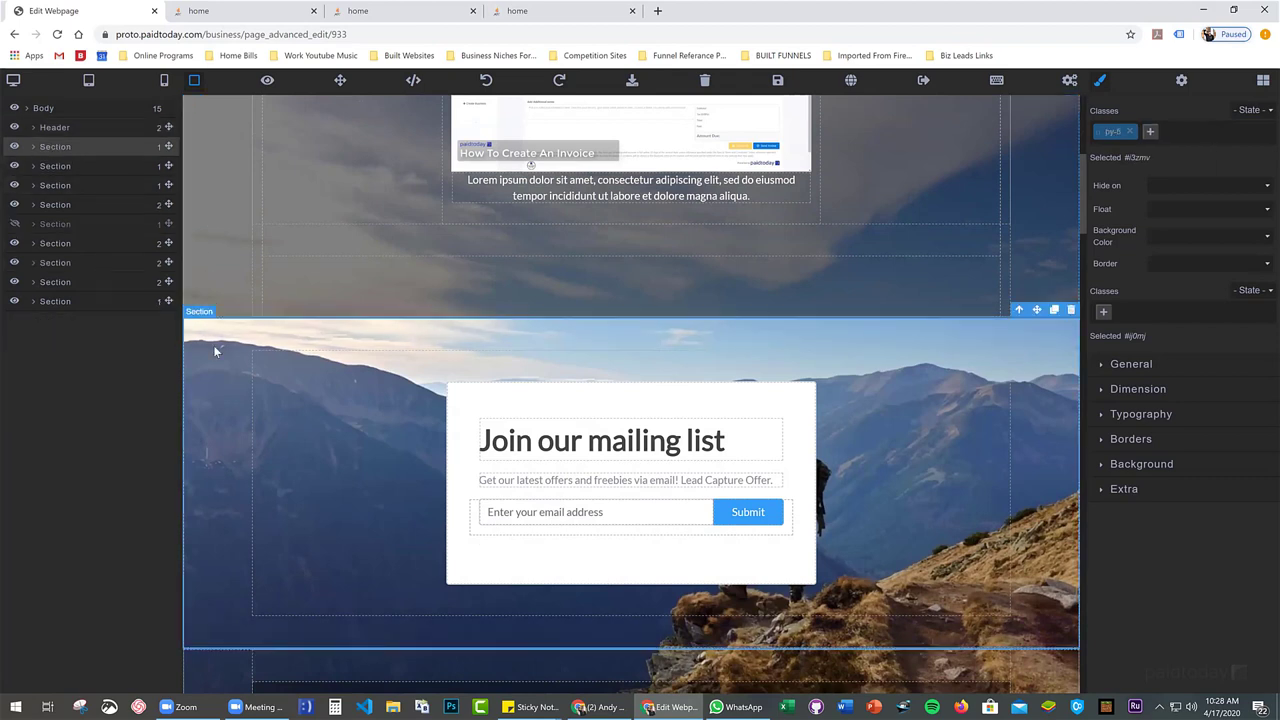
scroll(229, 396, up, 1)
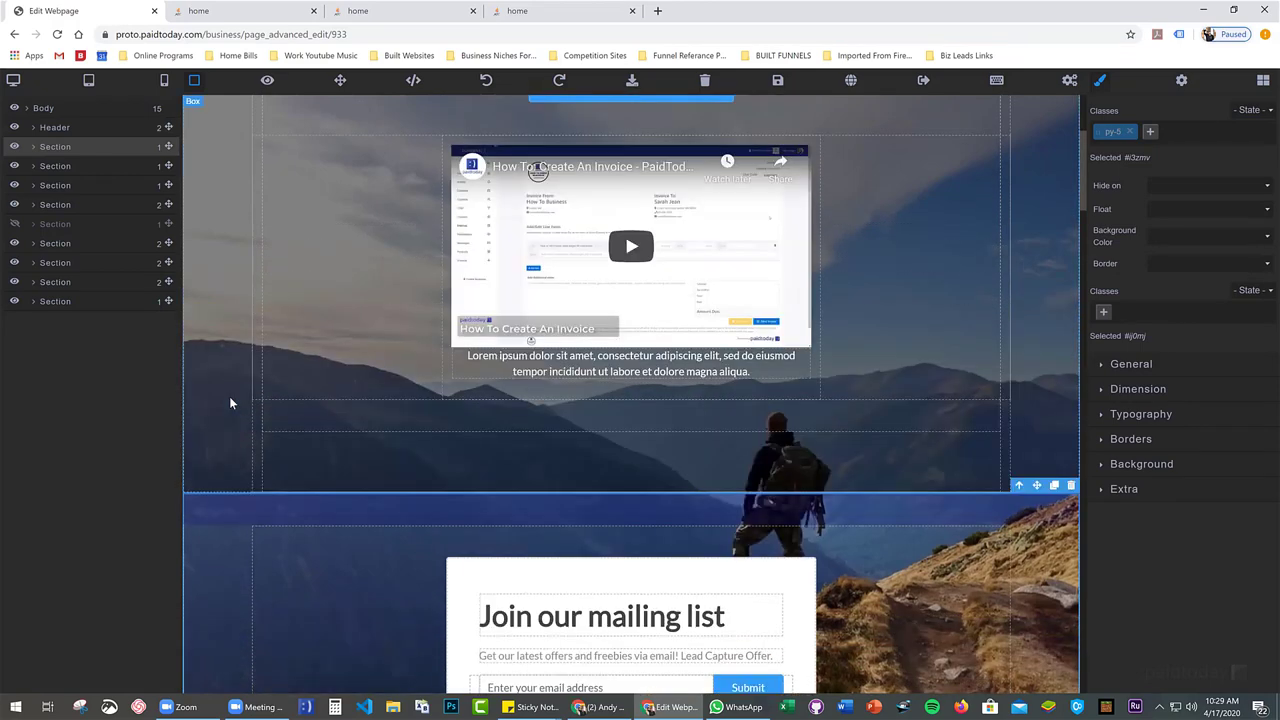
scroll(229, 396, down, 1)
scroll(229, 398, down, 1)
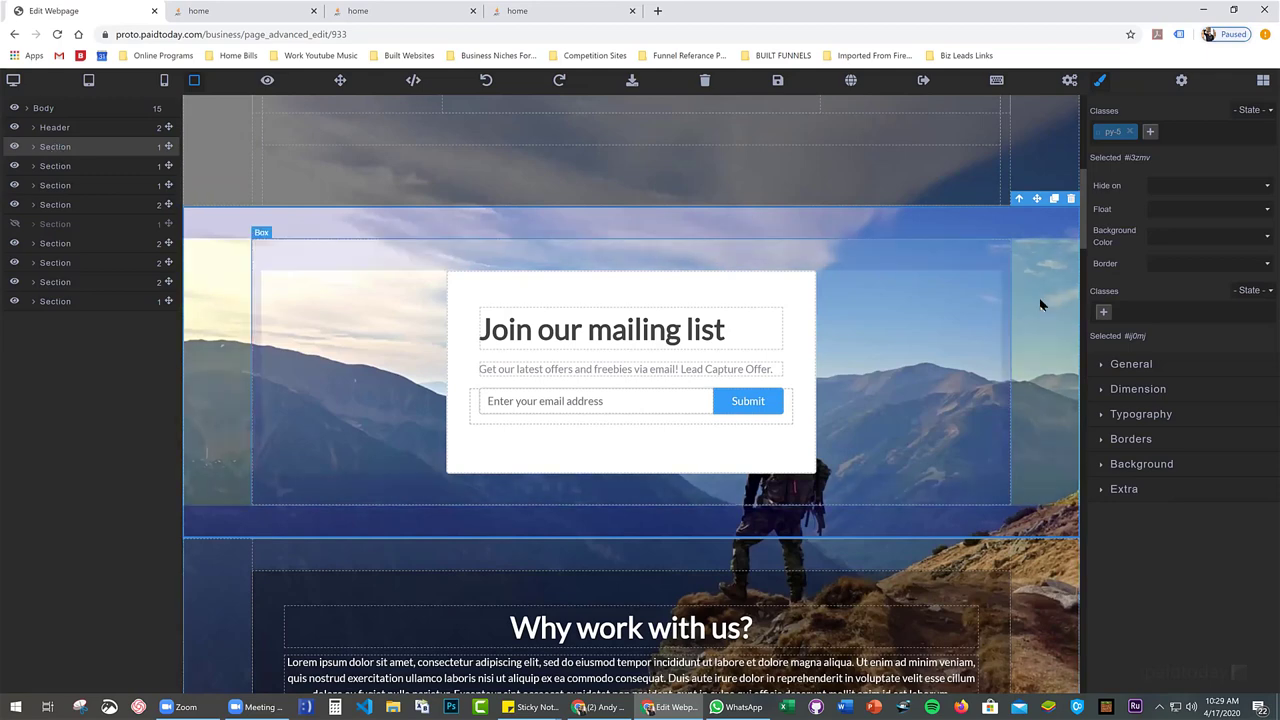
scroll(222, 400, down, 2)
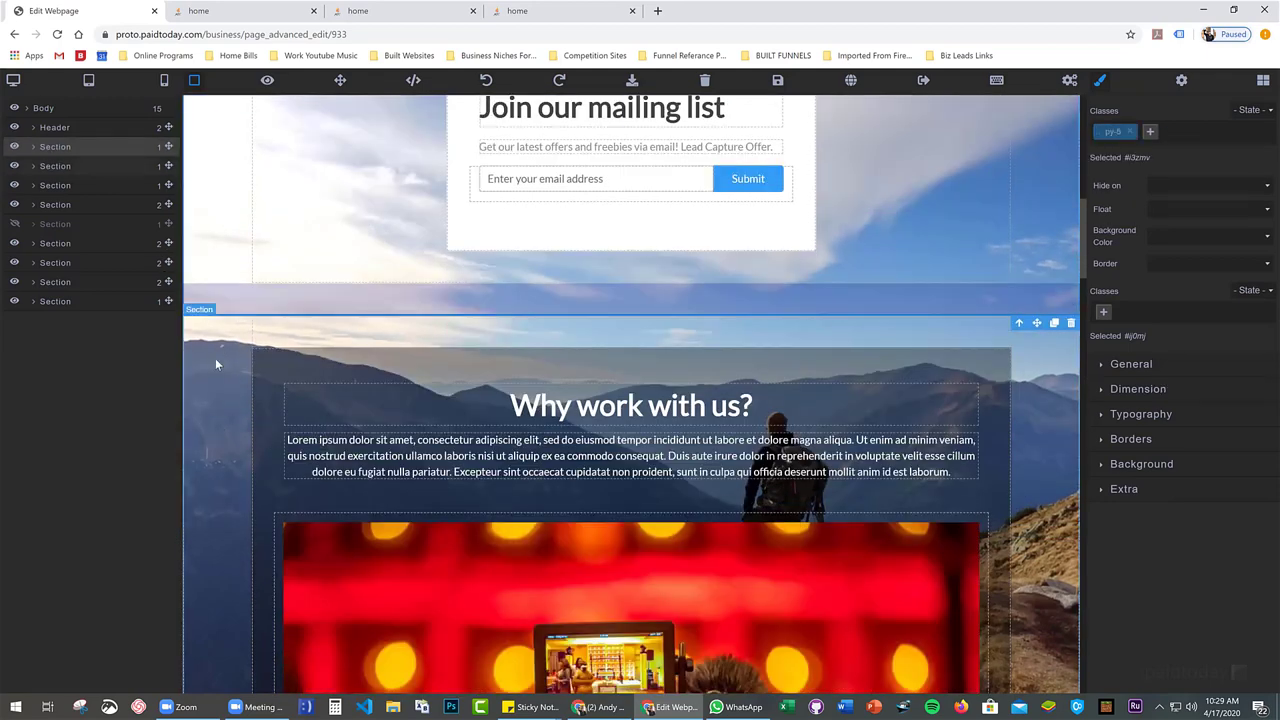
scroll(220, 300, up, 1)
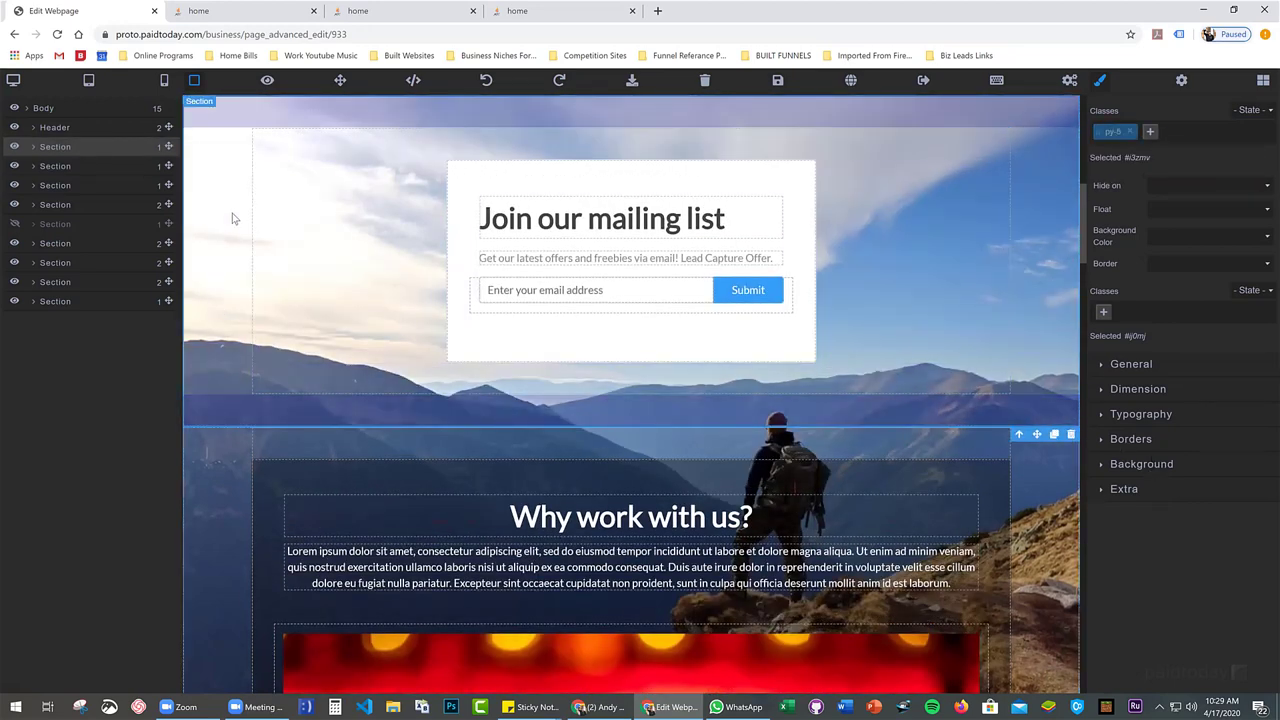
Open the mailing-list section's Background Layer 1 settings and bring up the image picker
click(1180, 466)
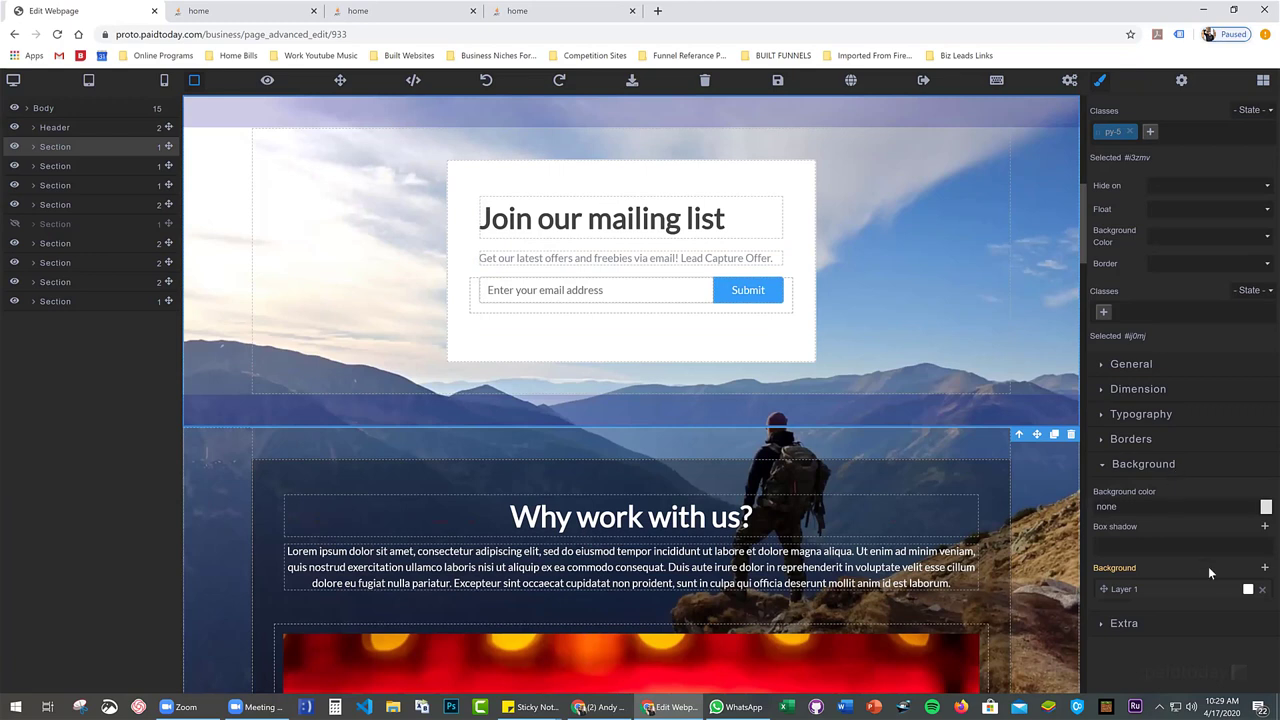
click(1181, 591)
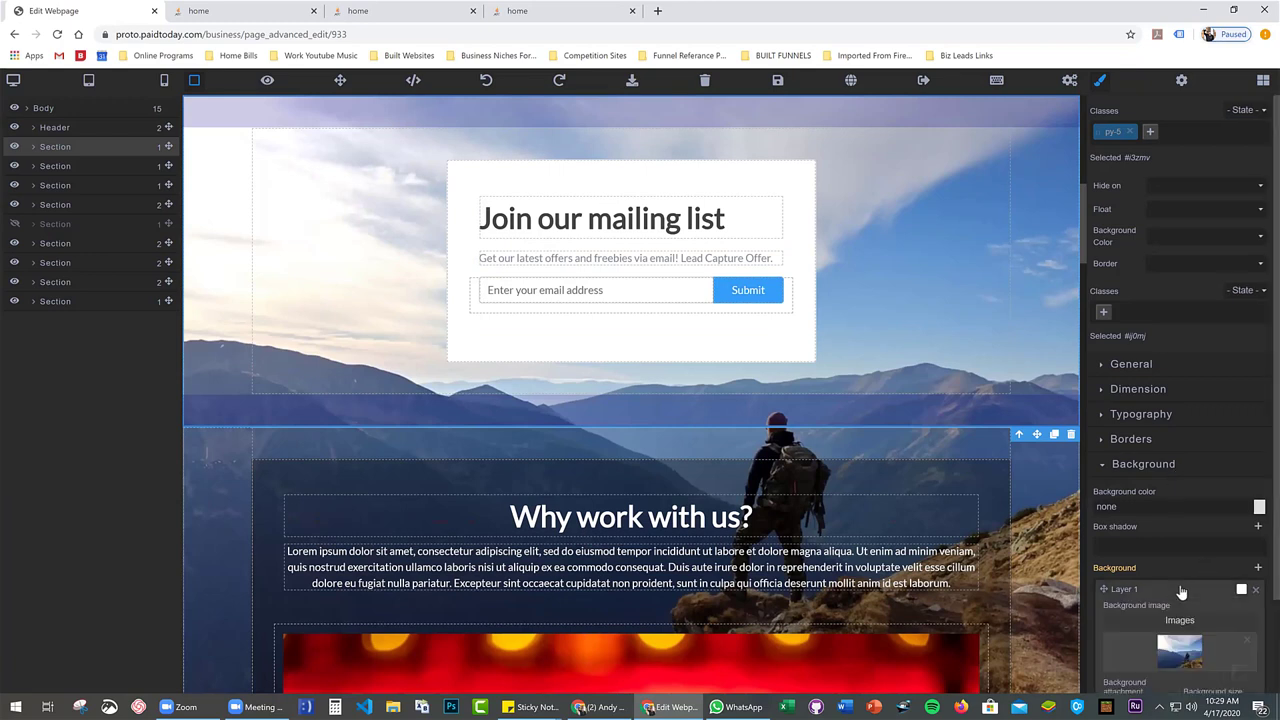
scroll(1180, 592, down, 1)
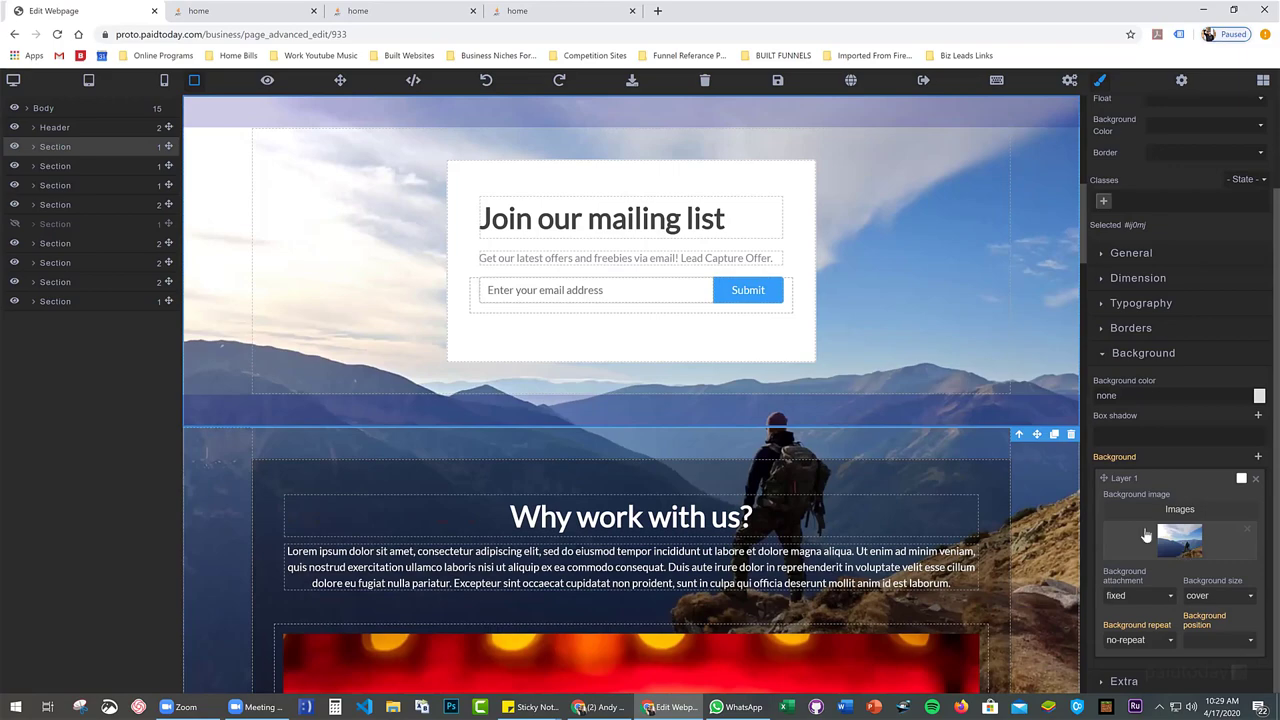
scroll(290, 283, down, 10)
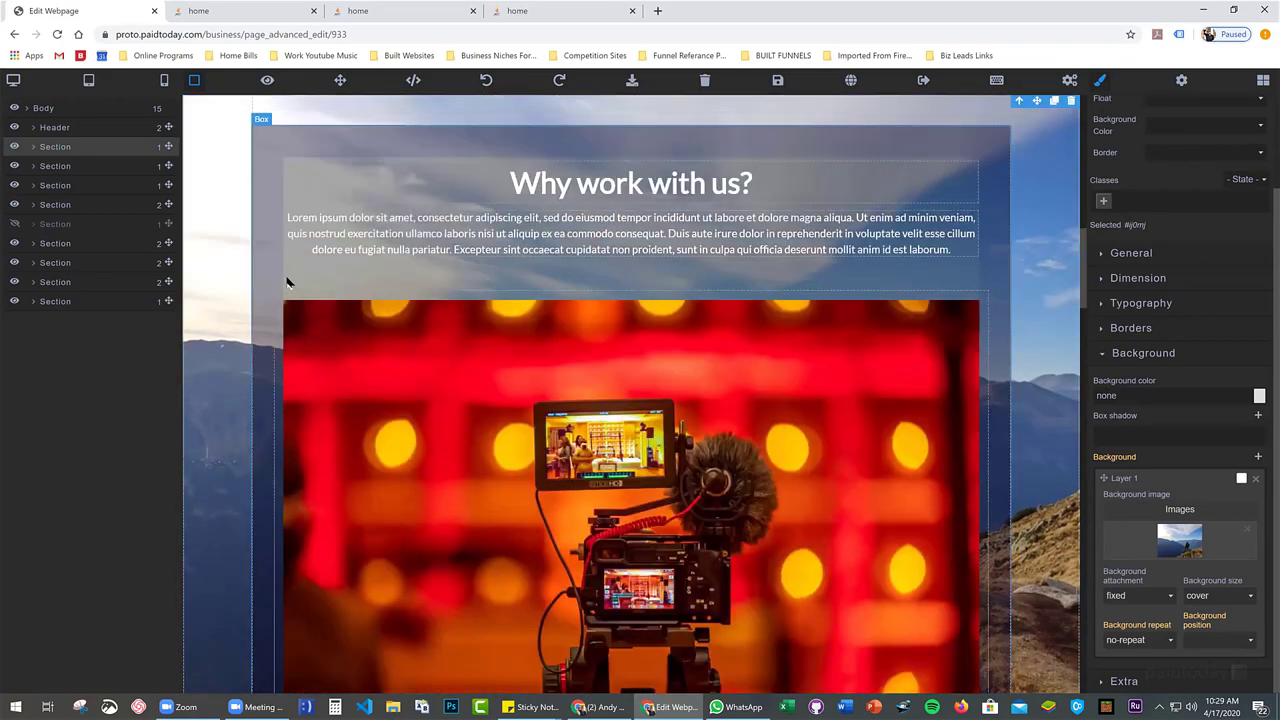
scroll(287, 283, down, 4)
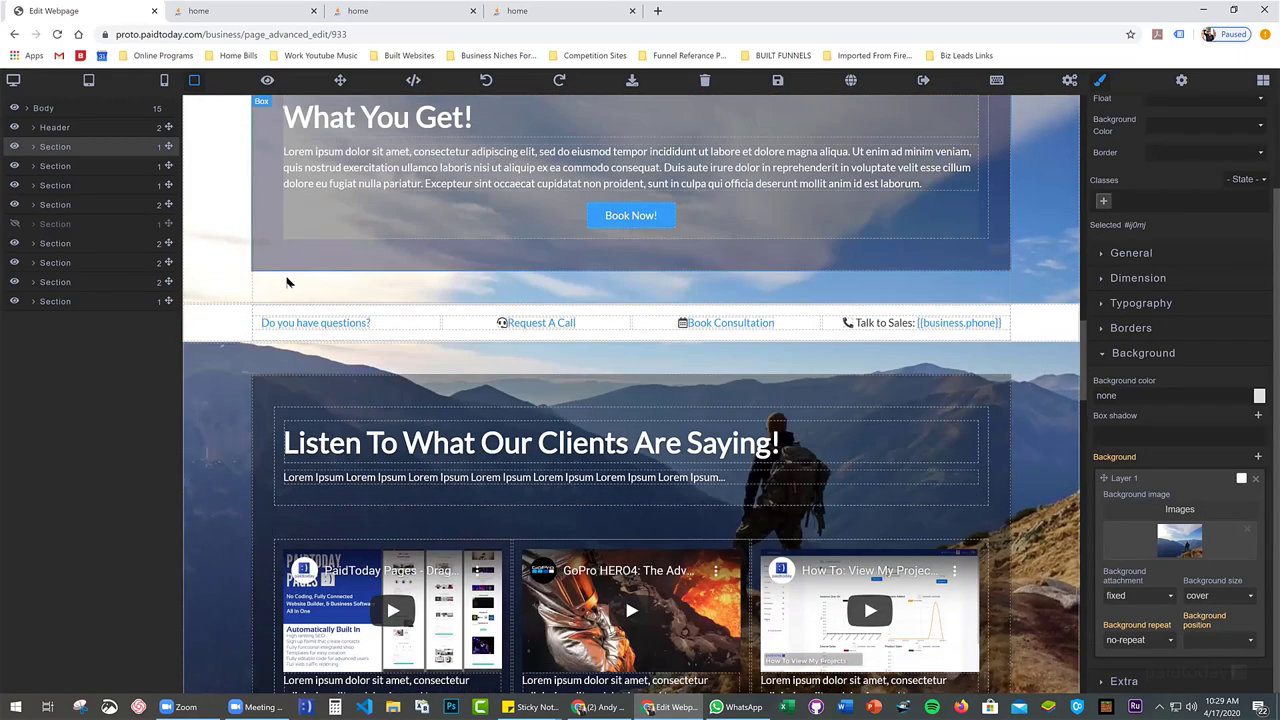
scroll(231, 329, up, 12)
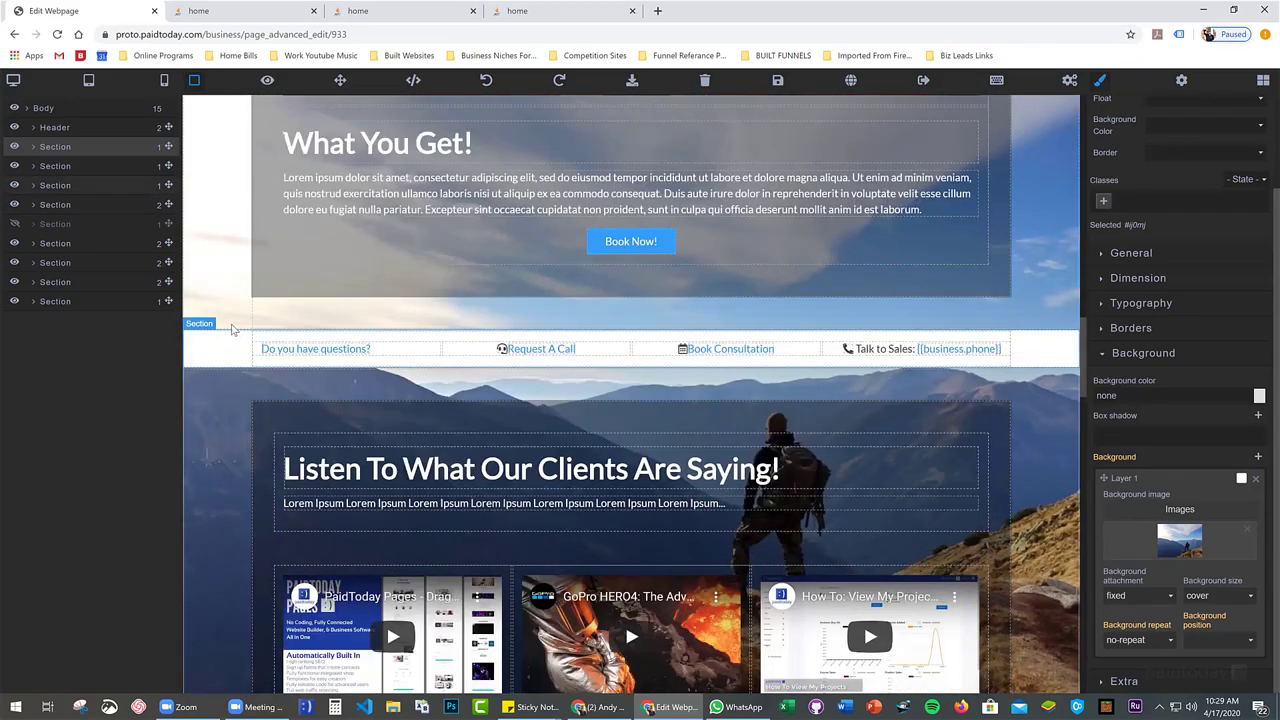
scroll(231, 323, up, 5)
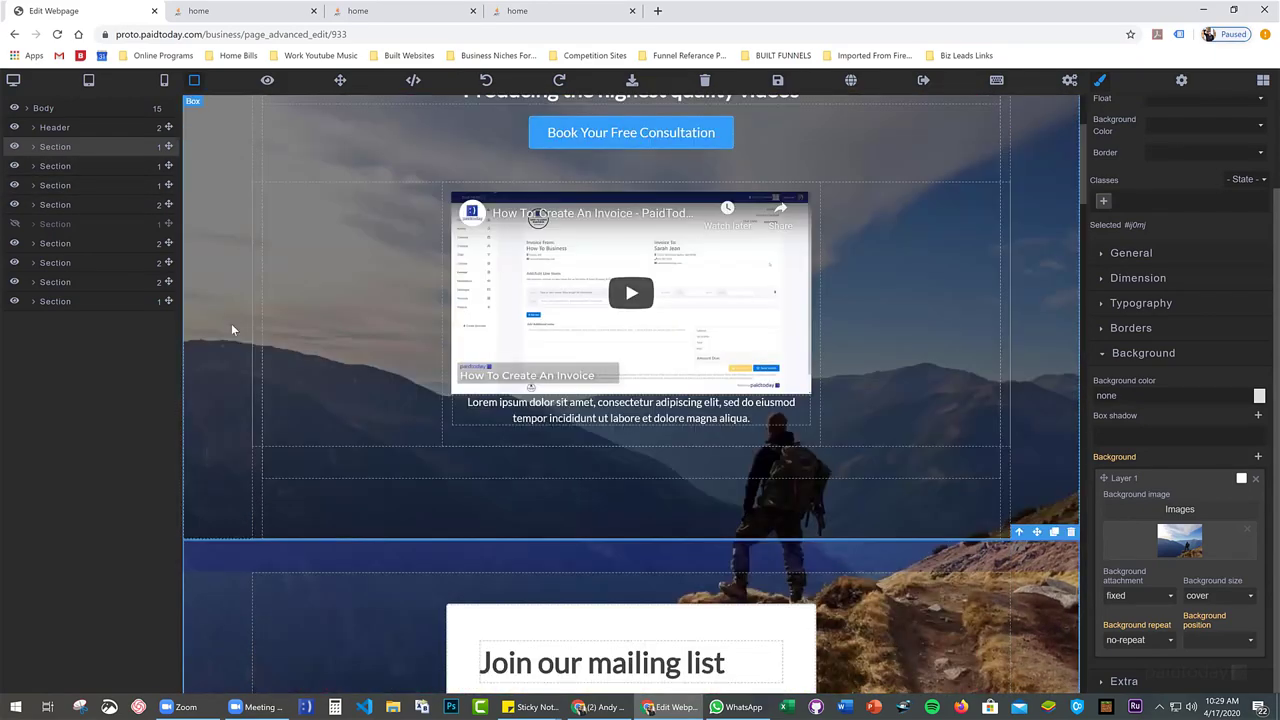
scroll(250, 338, down, 4)
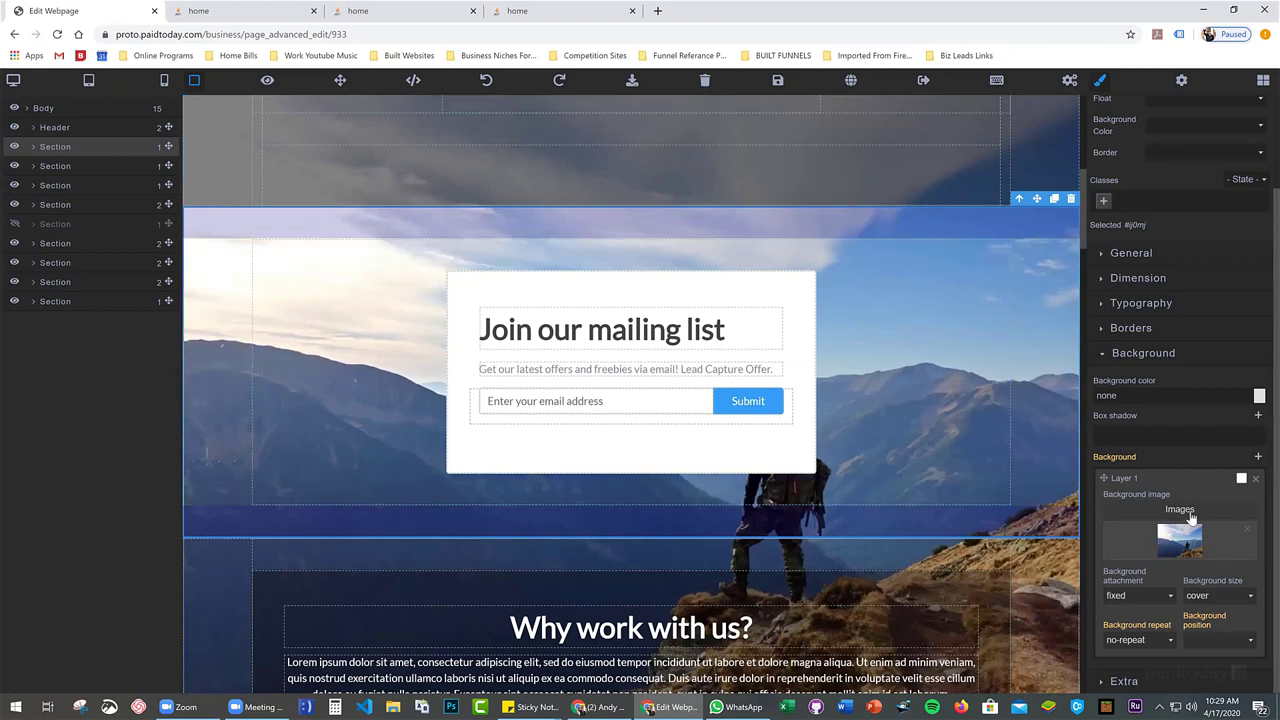
click(1183, 540)
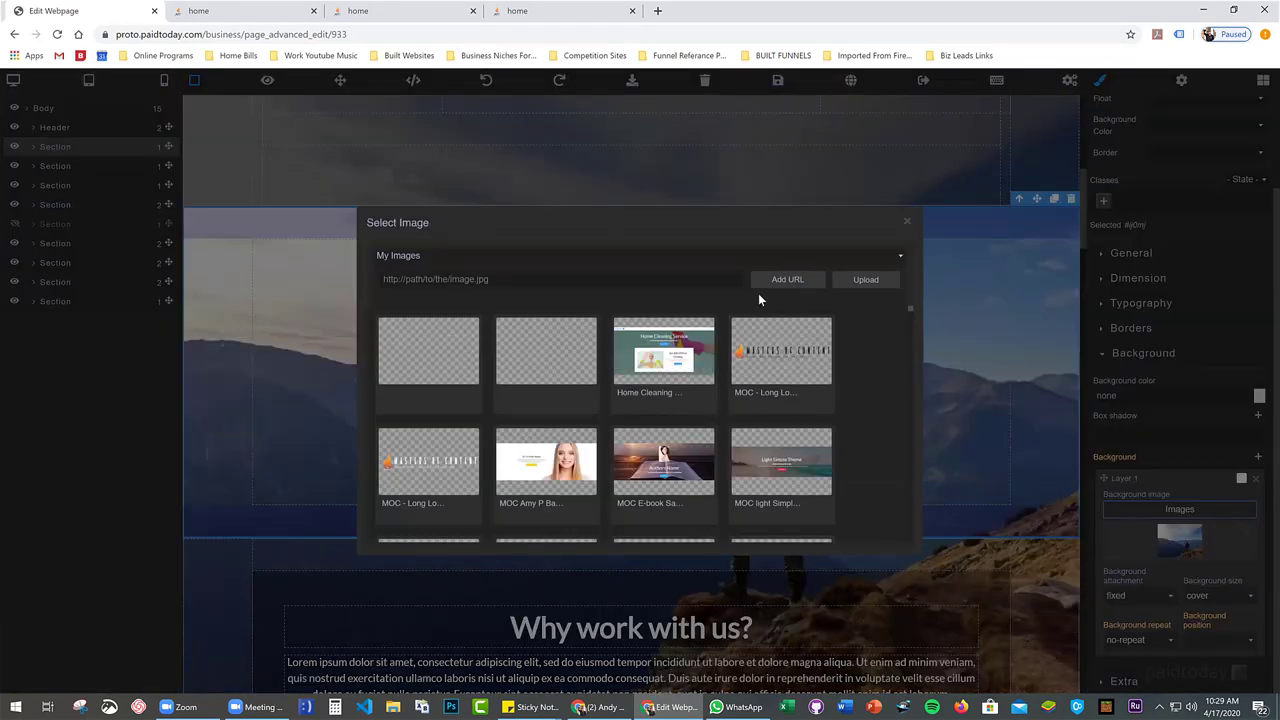
Set the mailing-list background to a red sun photo from Unsplash free images, searched with 'sun'
click(597, 258)
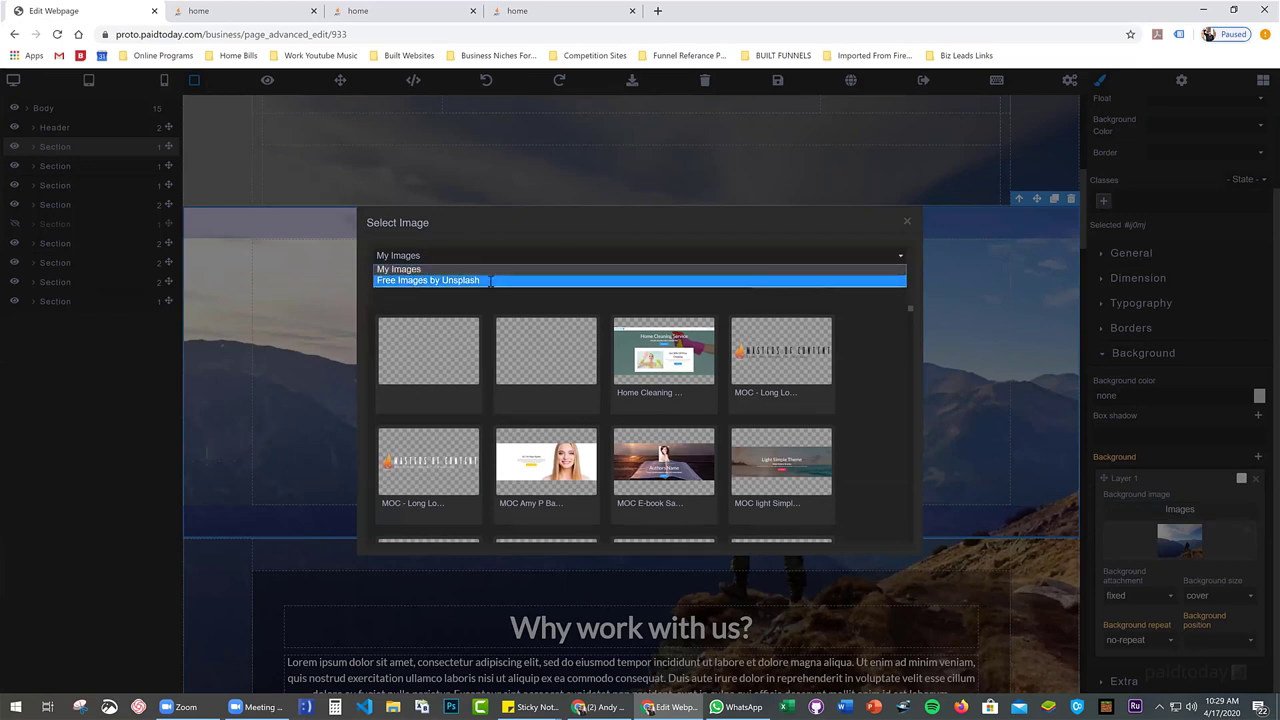
click(505, 279)
text(f)
key(BackSpace)
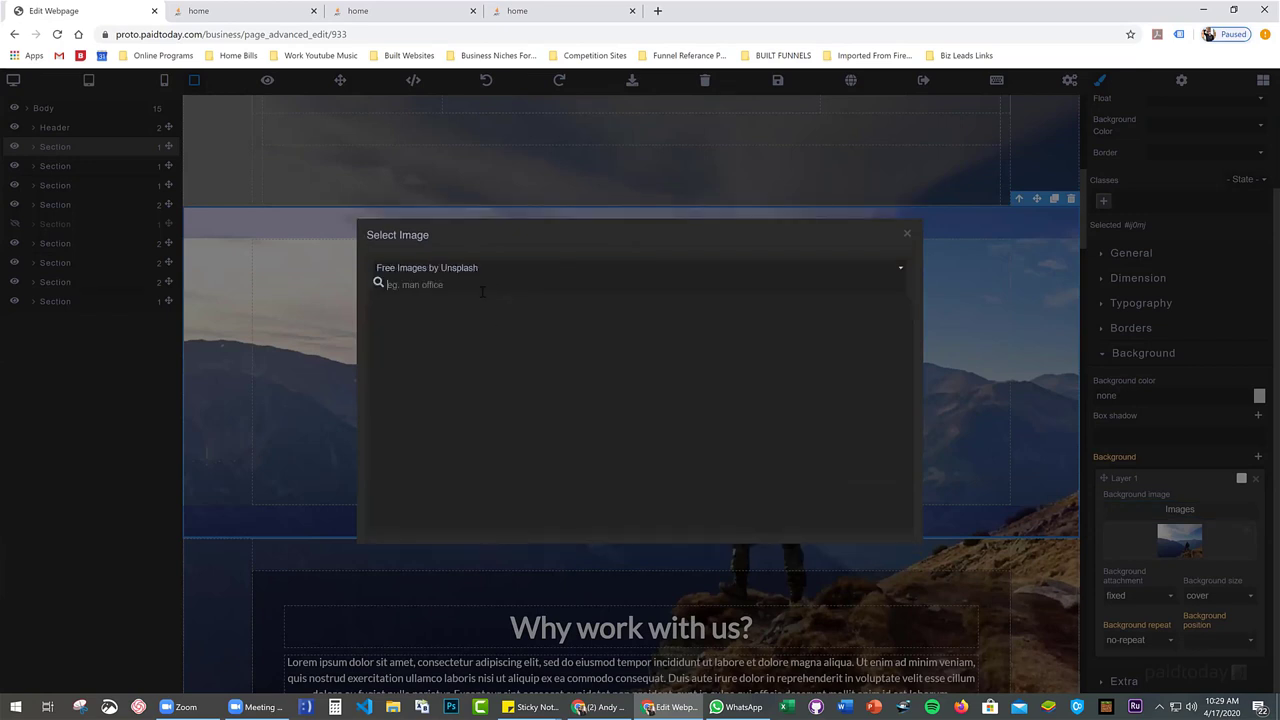
text(sun)
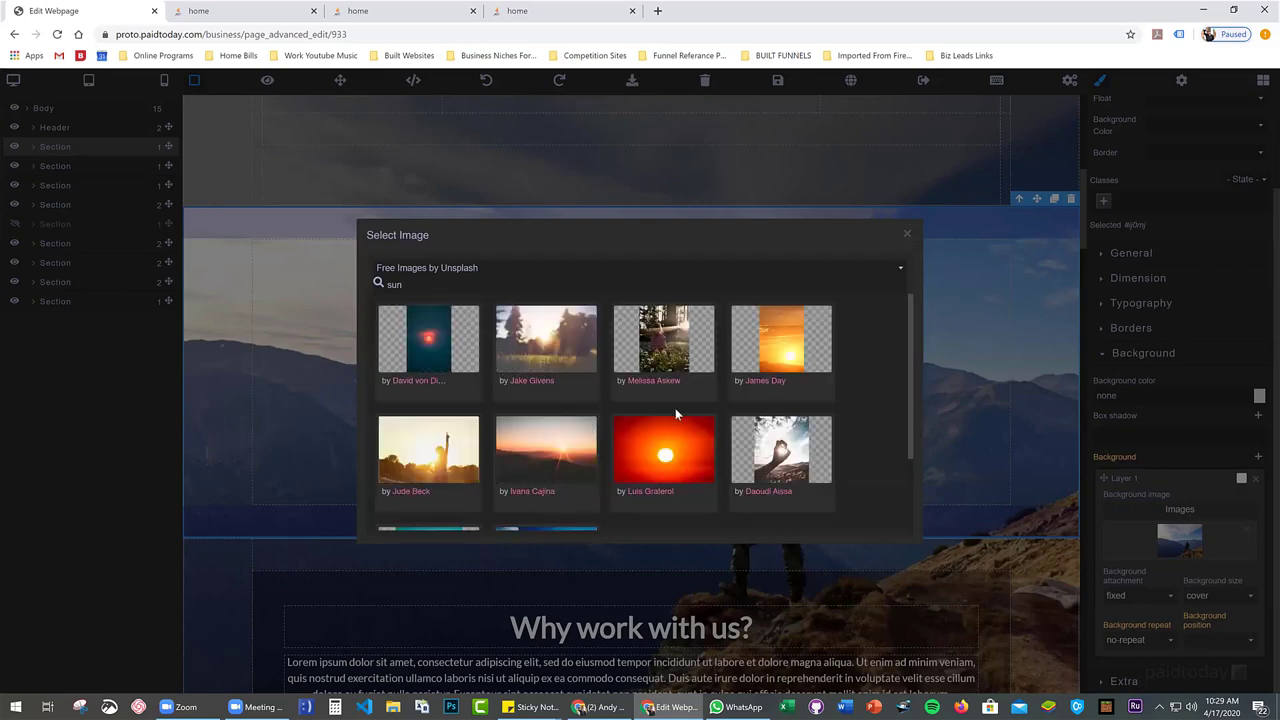
click(659, 457)
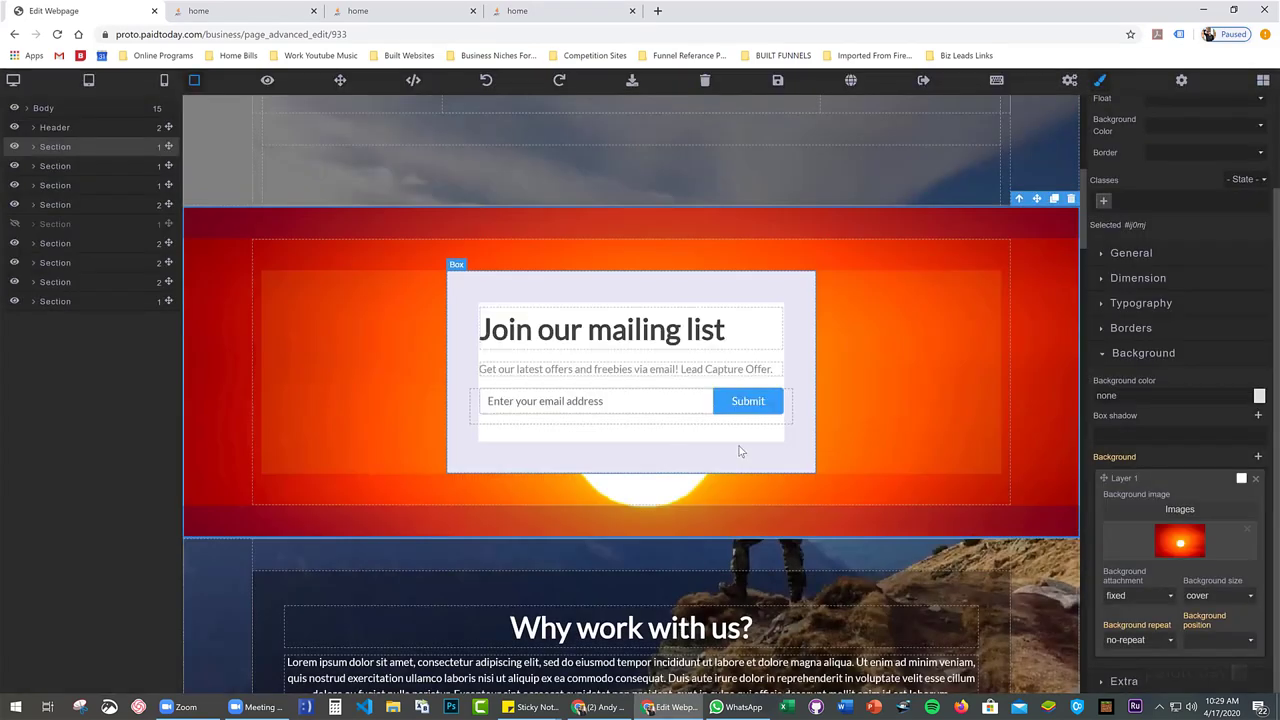
Save the page changes
scroll(792, 354, up, 3)
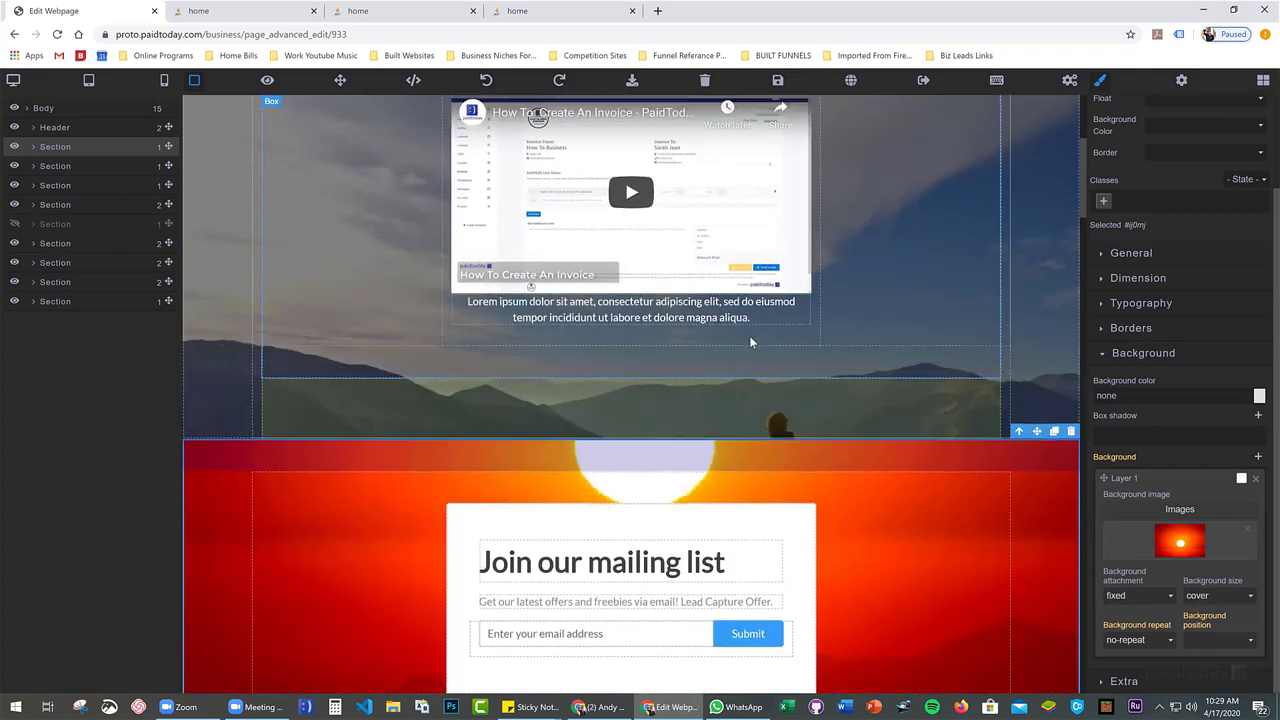
scroll(751, 343, up, 3)
click(777, 80)
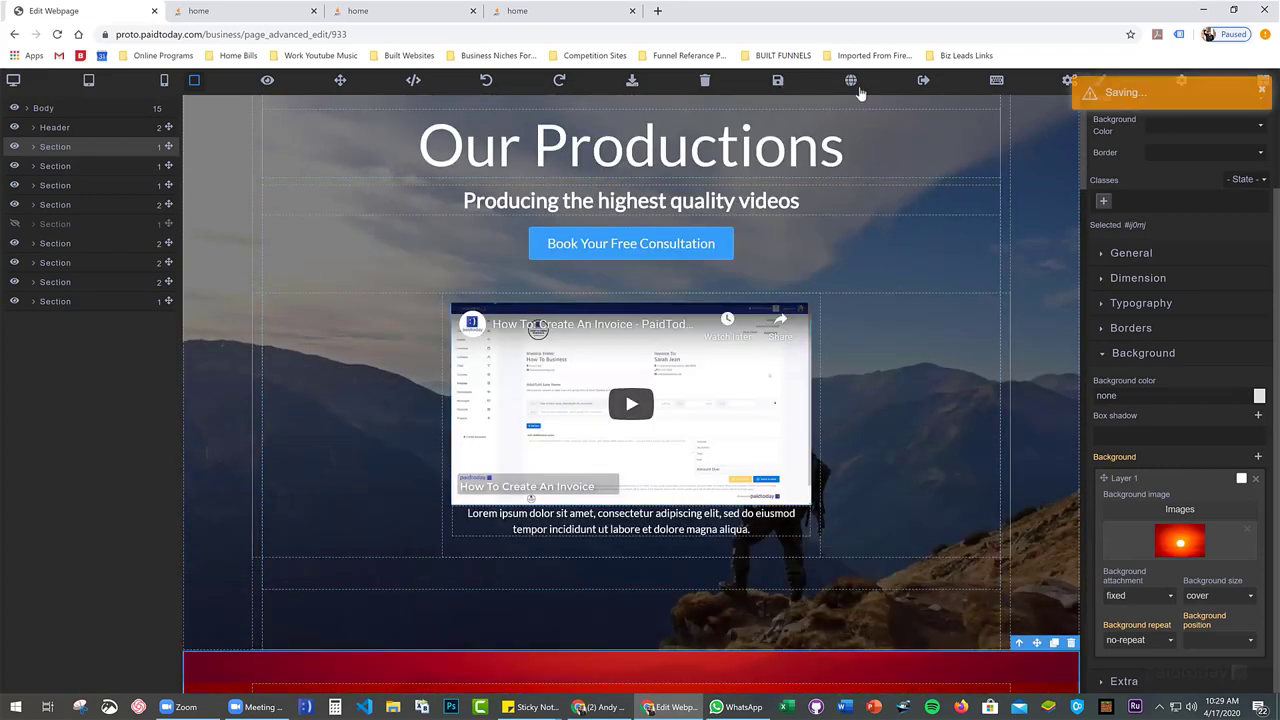
Open the live preview and scroll the home page to check the red sun mailing-list section
click(851, 82)
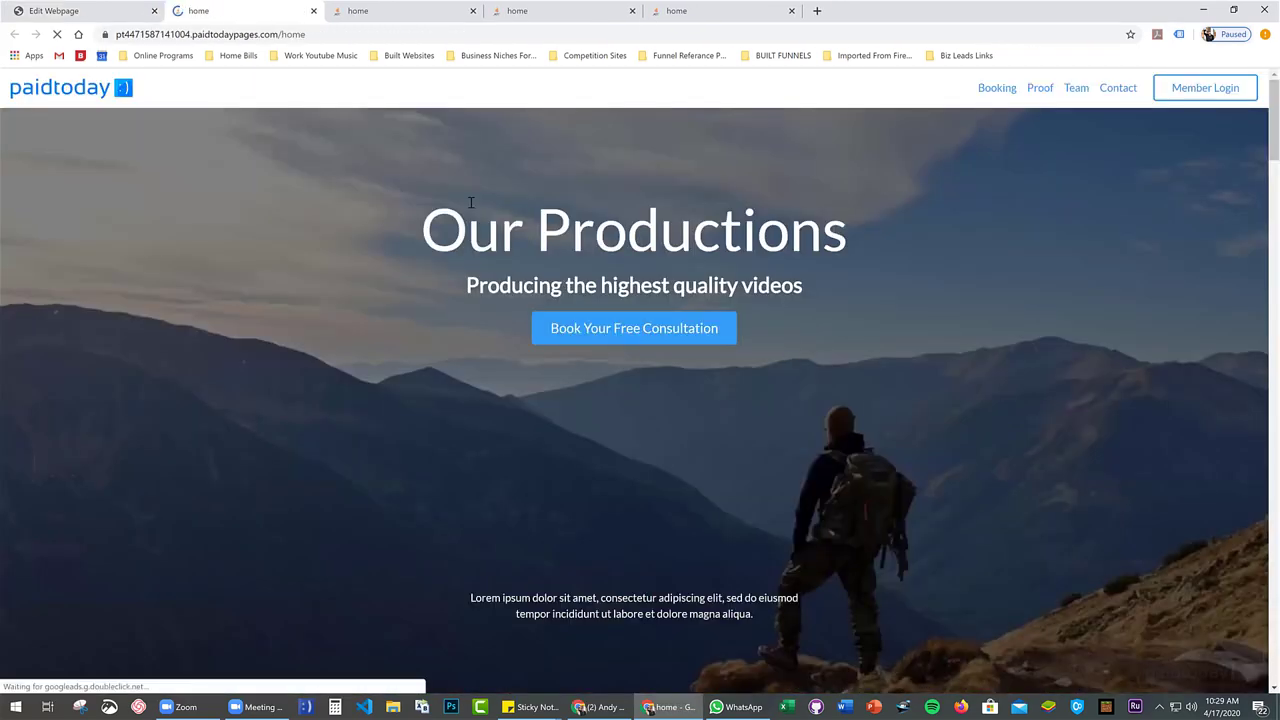
scroll(360, 206, down, 3)
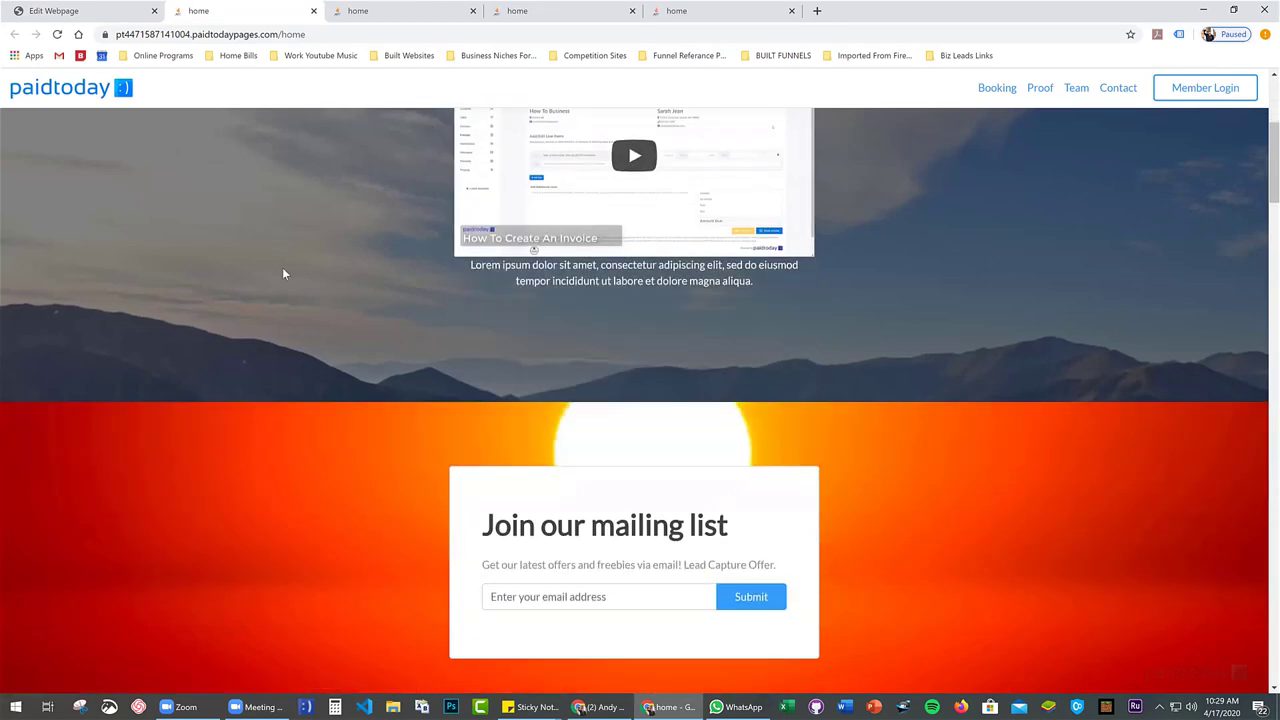
scroll(281, 268, down, 2)
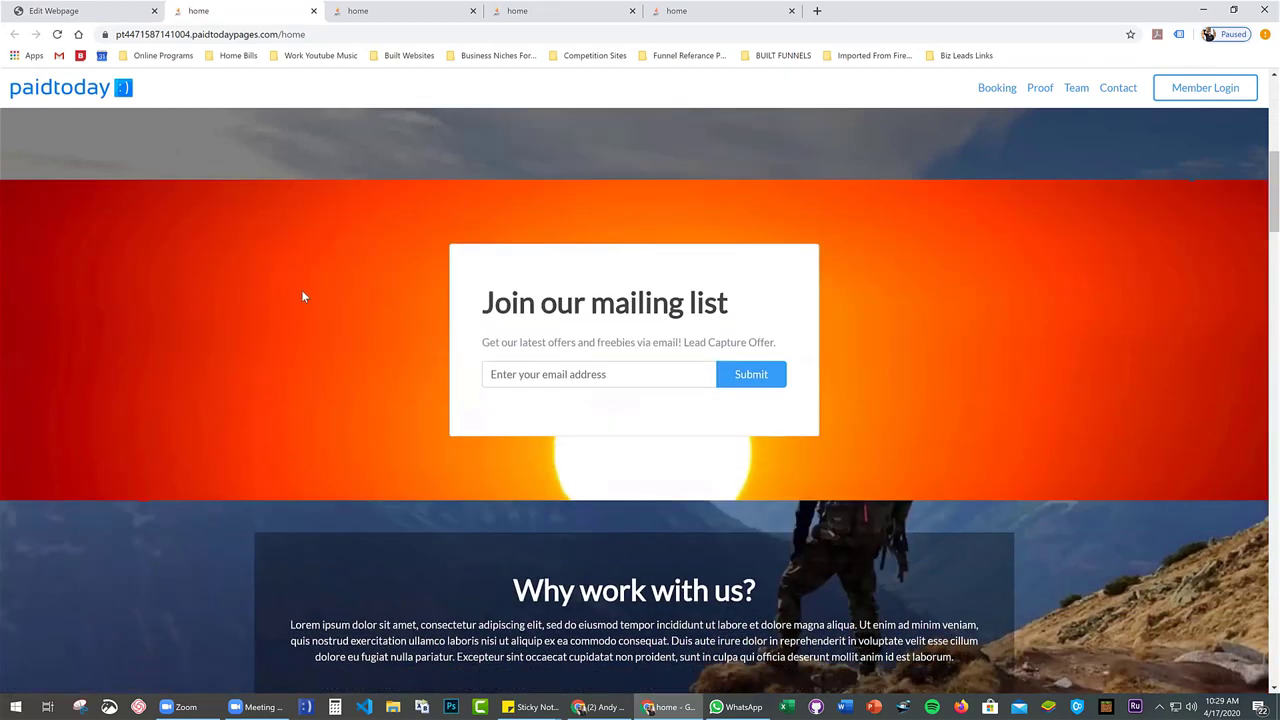
scroll(304, 296, down, 2)
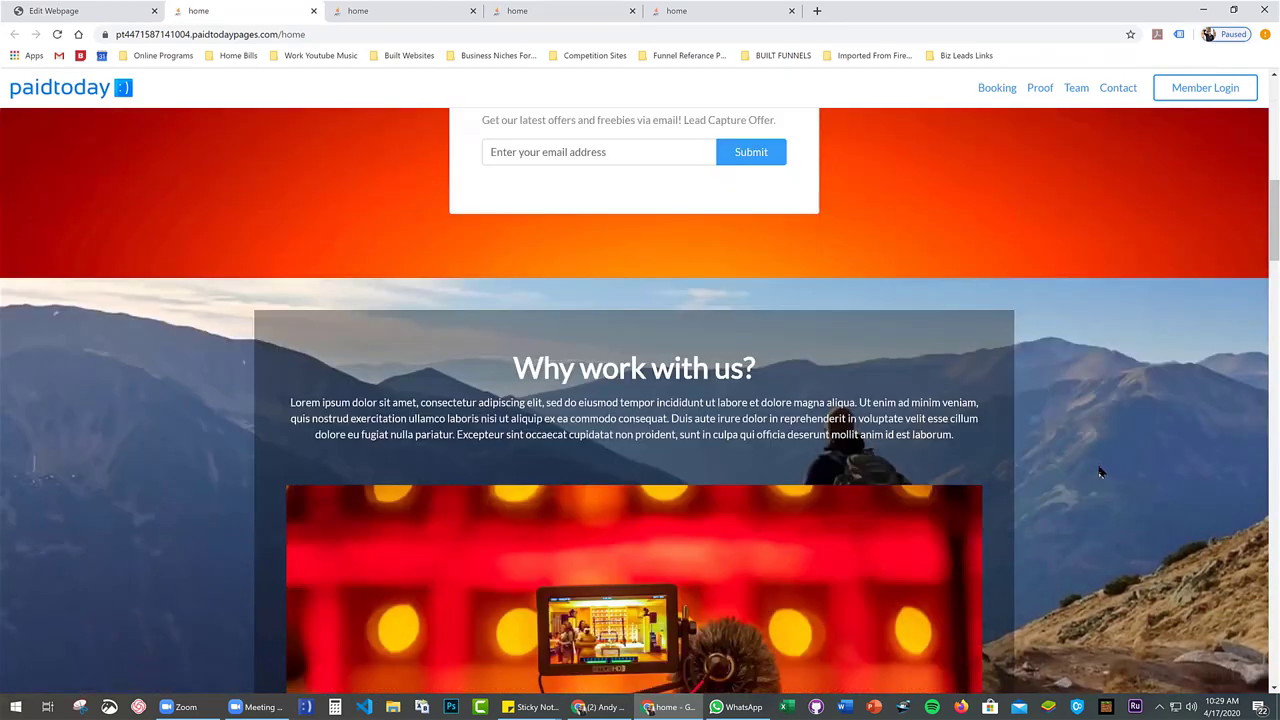
scroll(1100, 472, up, 8)
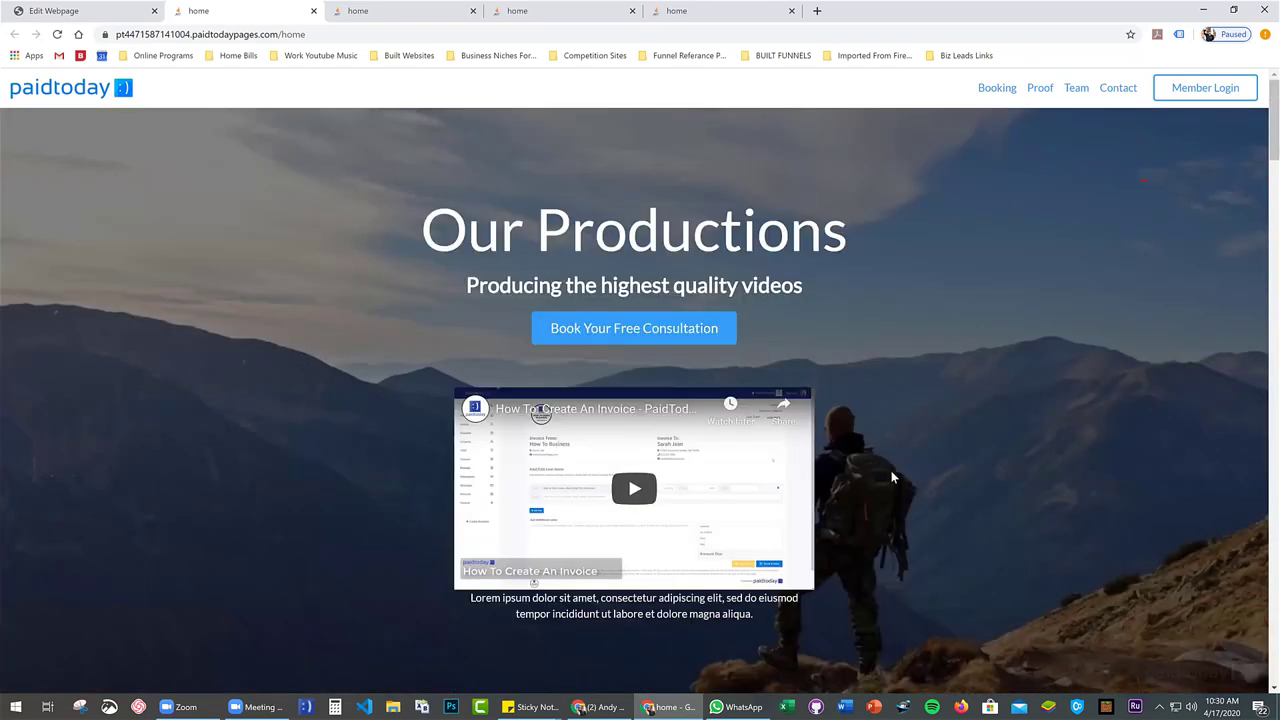
scroll(1006, 466, down, 6)
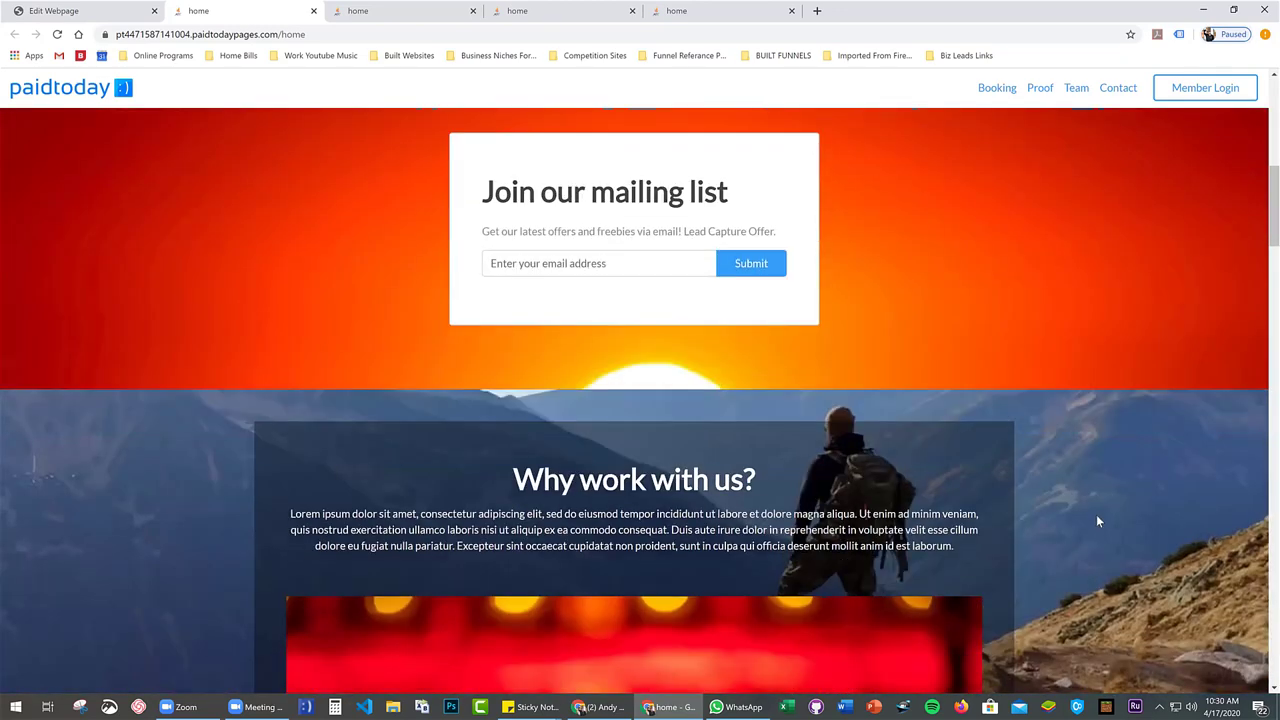
scroll(1100, 490, down, 6)
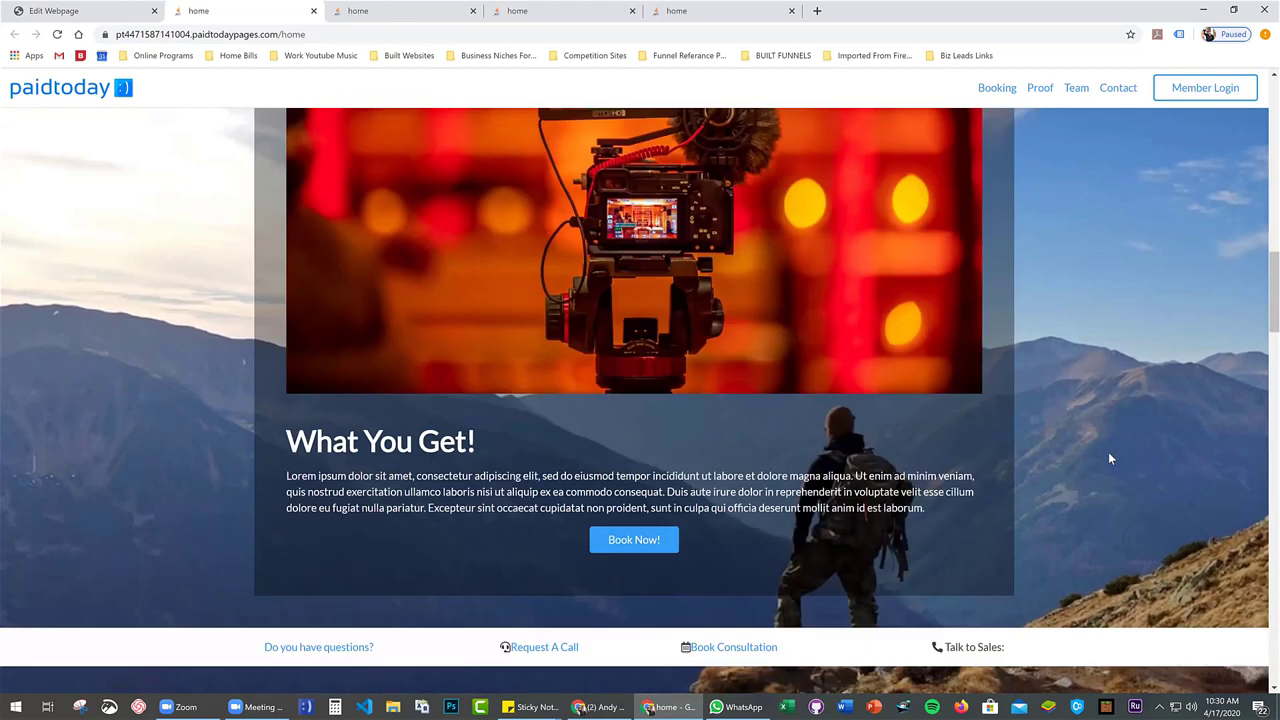
scroll(1100, 446, up, 10)
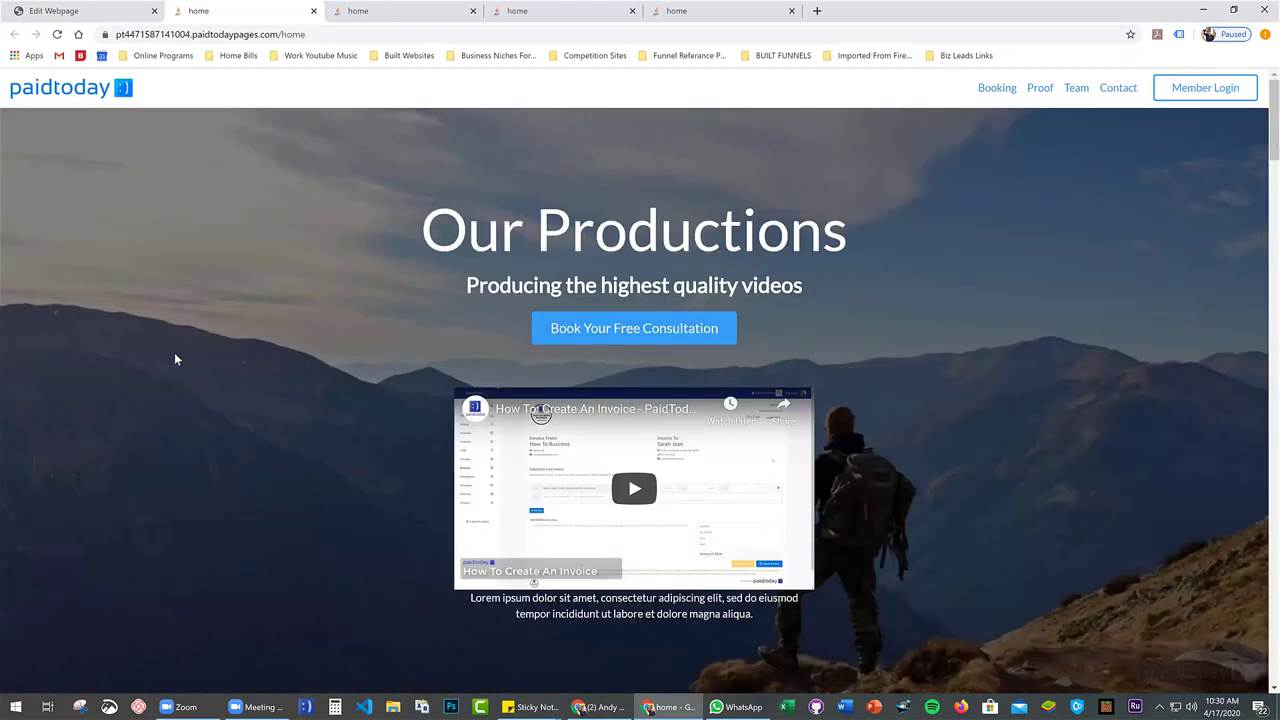
scroll(190, 345, down, 3)
scroll(209, 331, up, 3)
scroll(208, 345, down, 3)
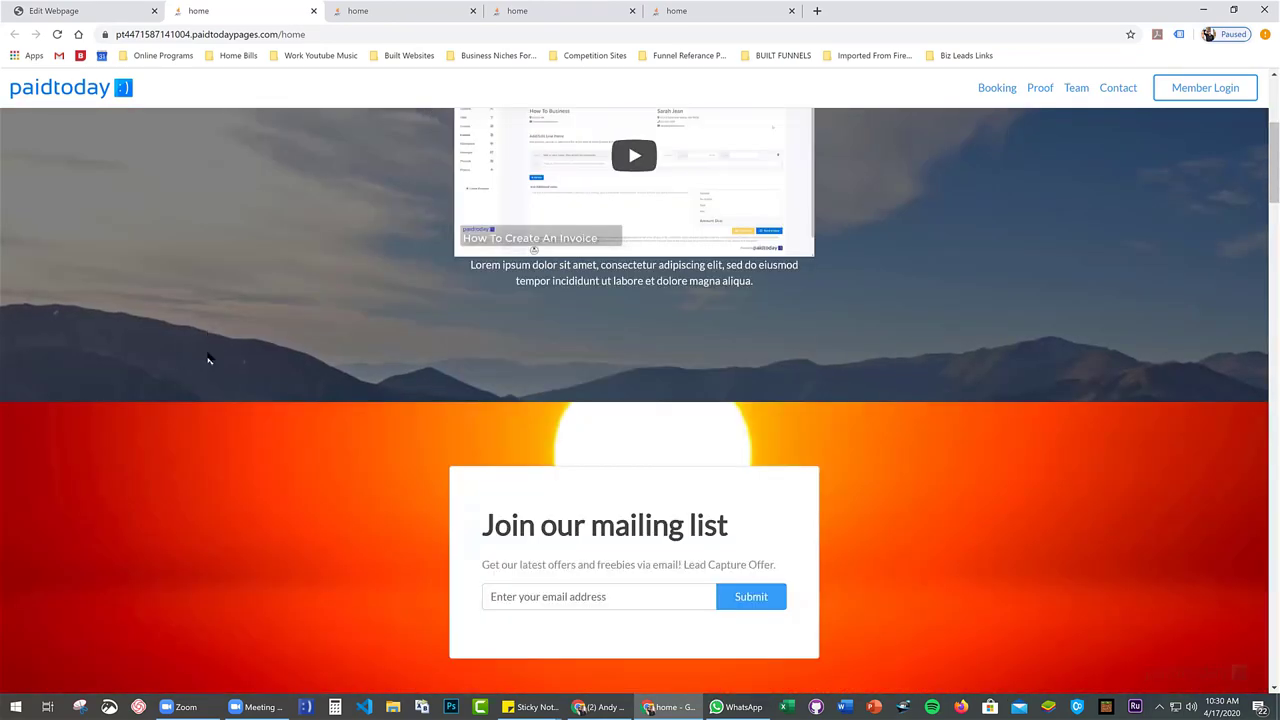
scroll(208, 359, down, 4)
scroll(160, 473, down, 7)
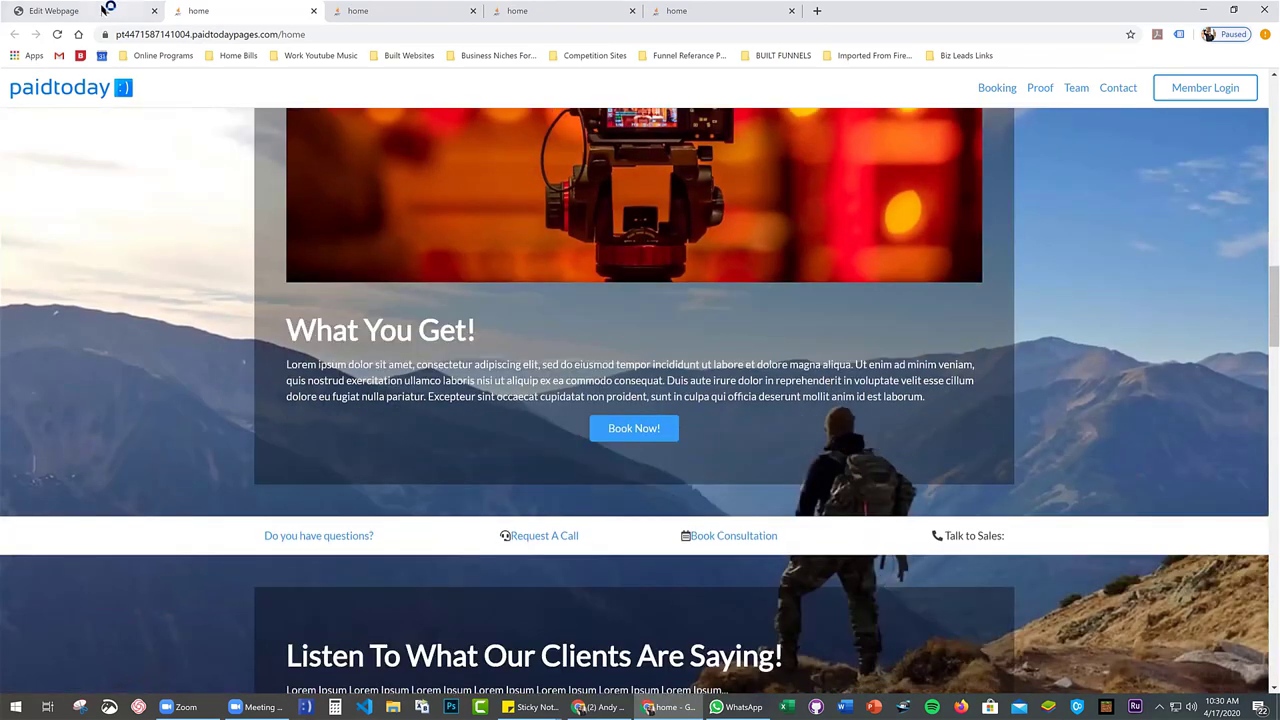
Back in the editor, select the Header and set its background position to center center
click(107, 10)
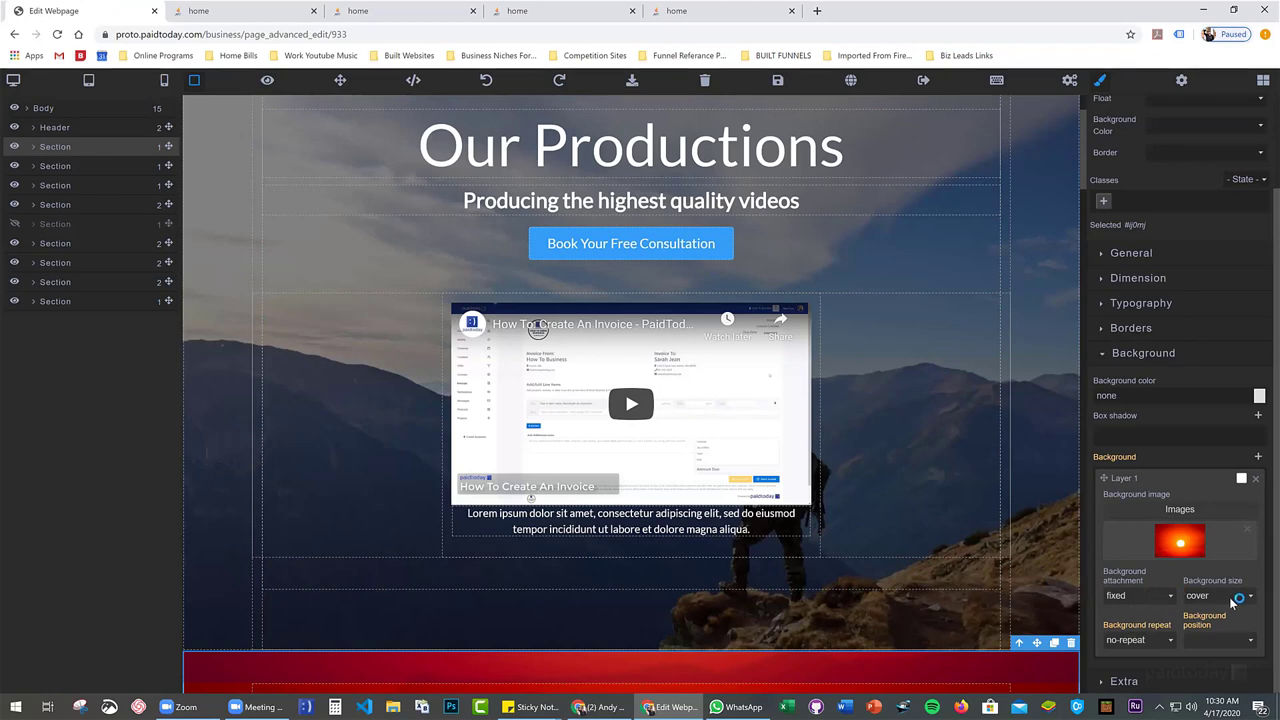
click(1047, 473)
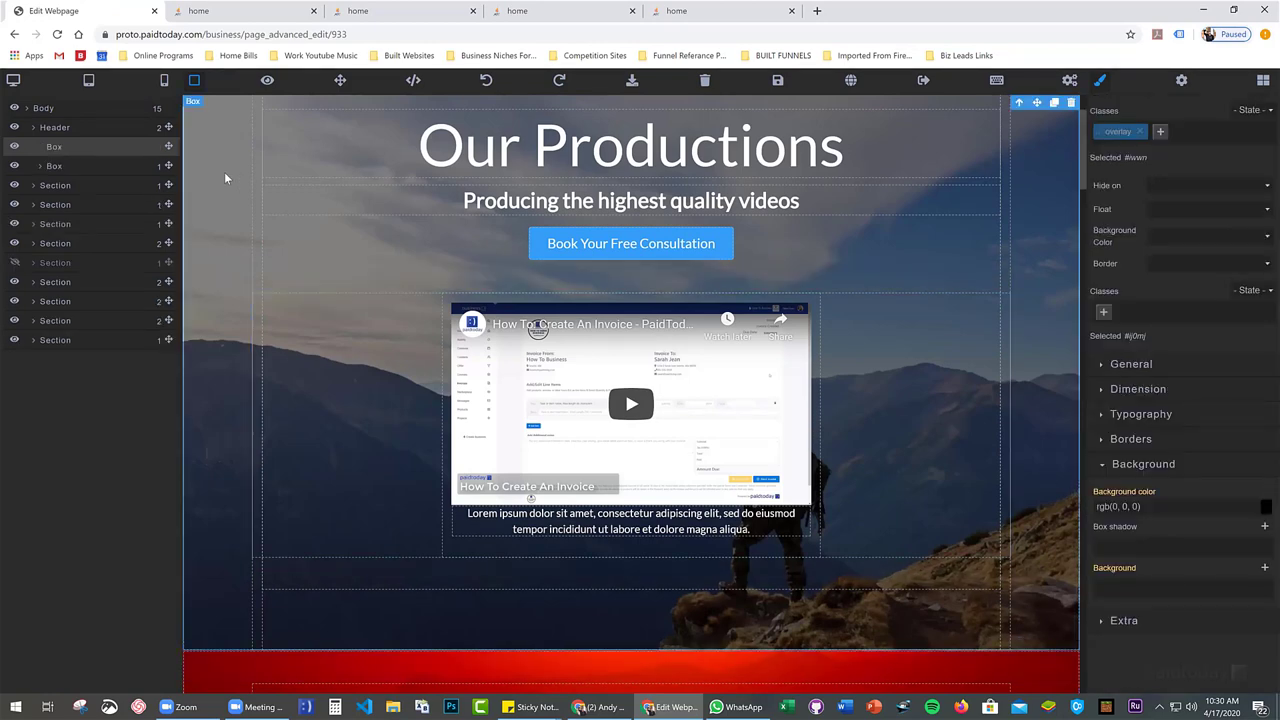
click(53, 129)
scroll(1229, 566, down, 1)
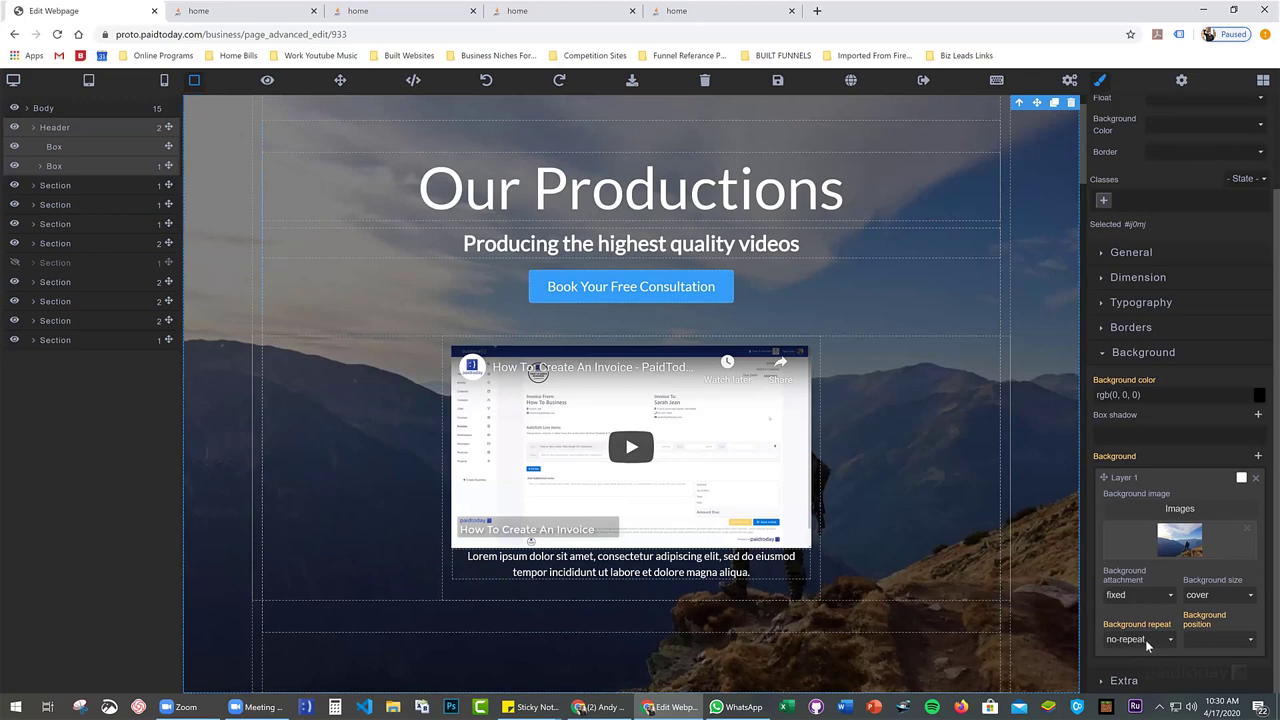
click(1225, 639)
click(1222, 621)
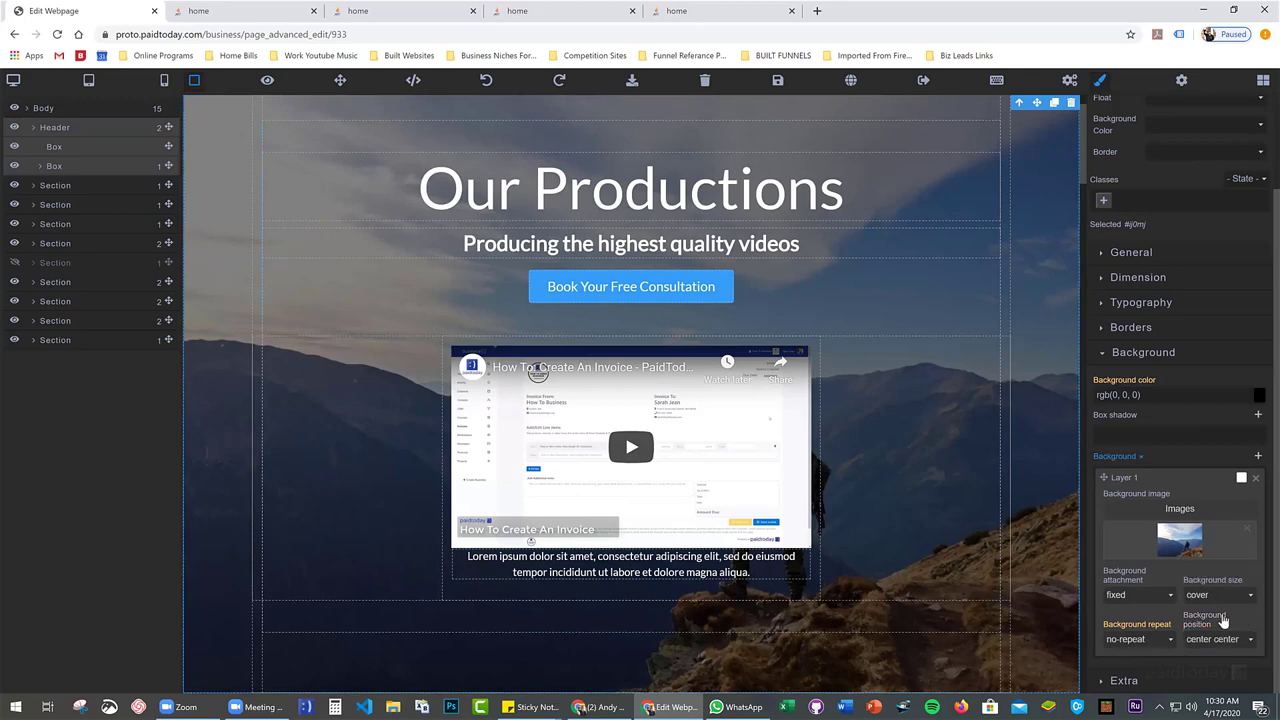
scroll(933, 521, down, 3)
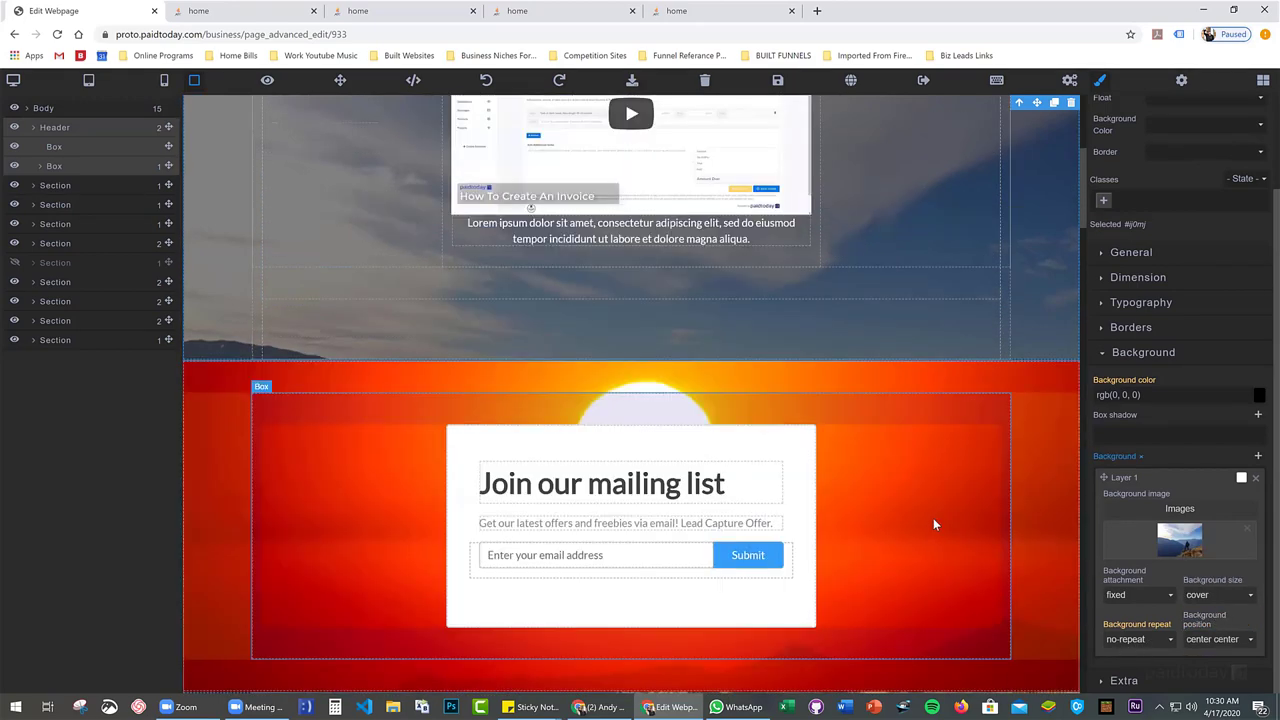
scroll(933, 525, down, 3)
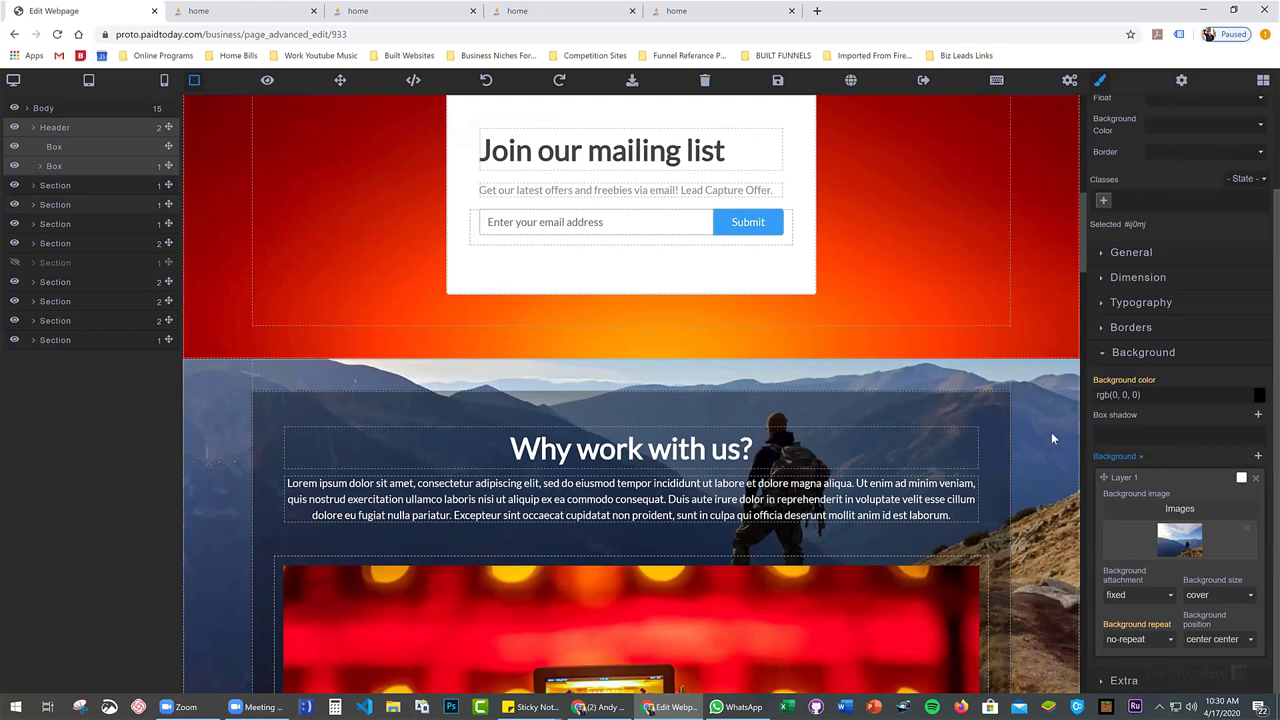
Scroll down to About Me and back up to the 'Listen To What Our Clients Are Saying!' videos
scroll(1027, 421, up, 5)
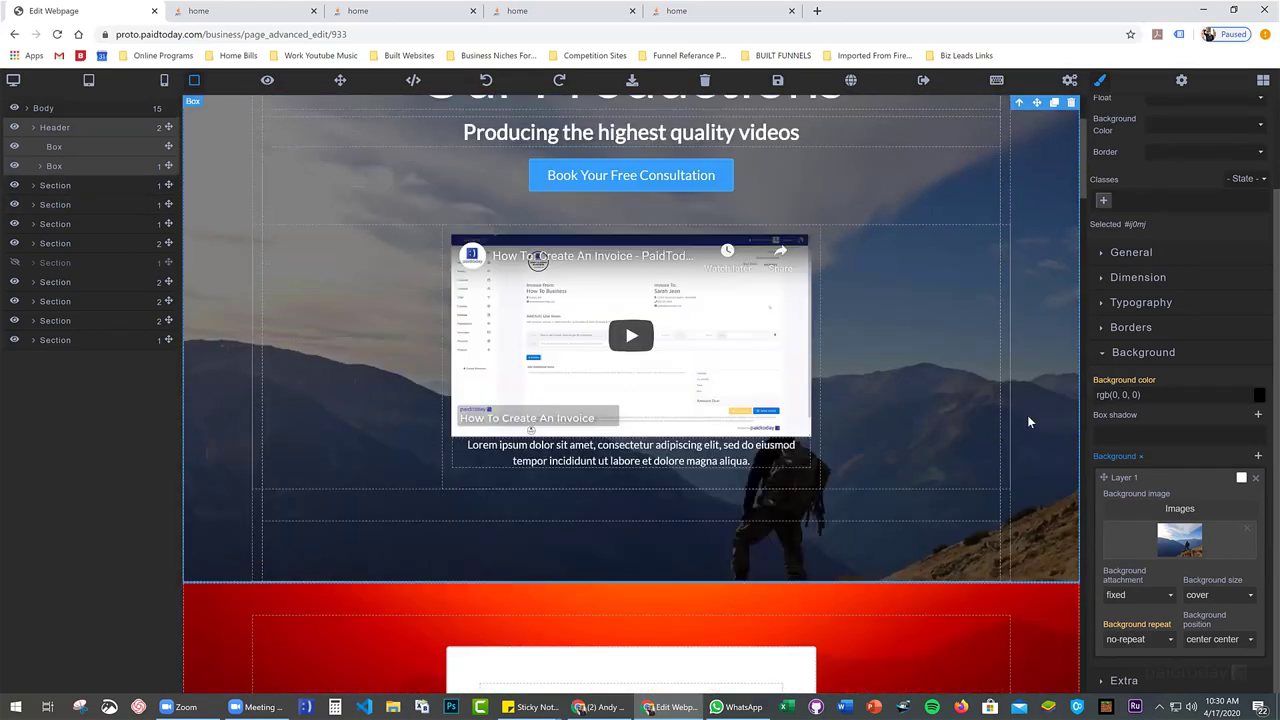
scroll(1028, 421, down, 10)
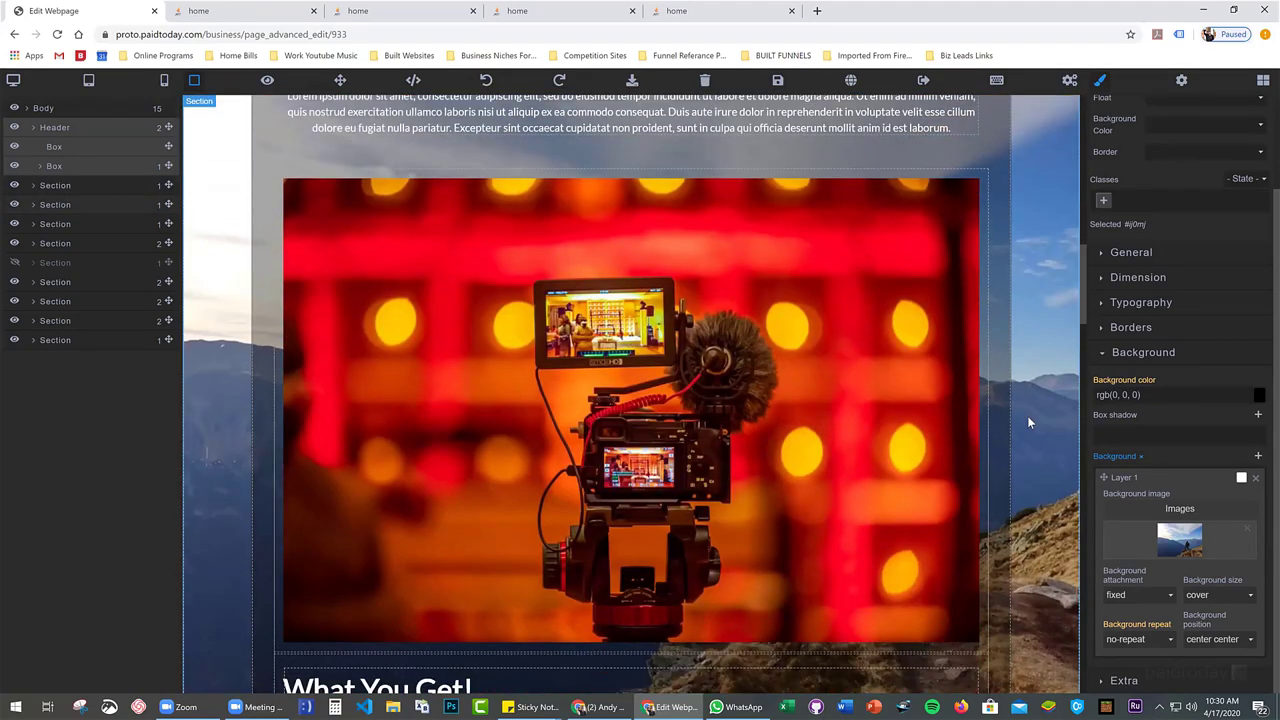
scroll(1027, 421, down, 8)
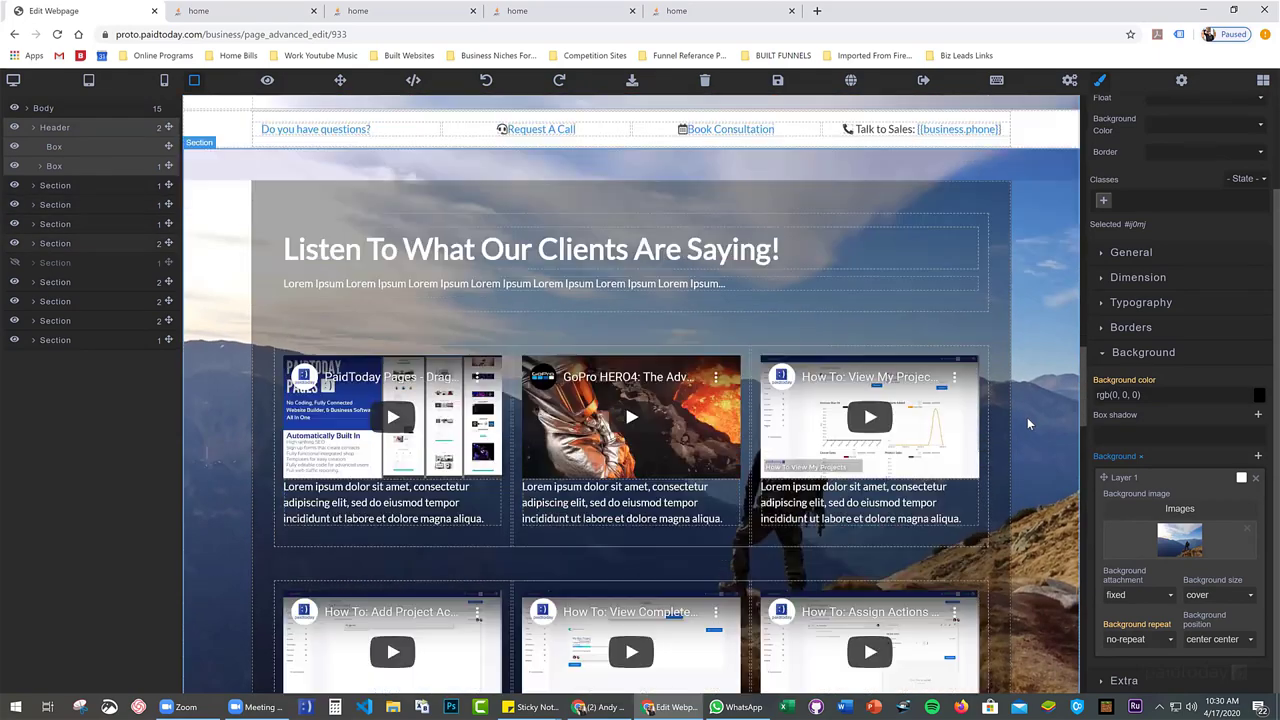
scroll(1027, 417, down, 10)
scroll(1027, 417, up, 4)
scroll(1020, 411, down, 3)
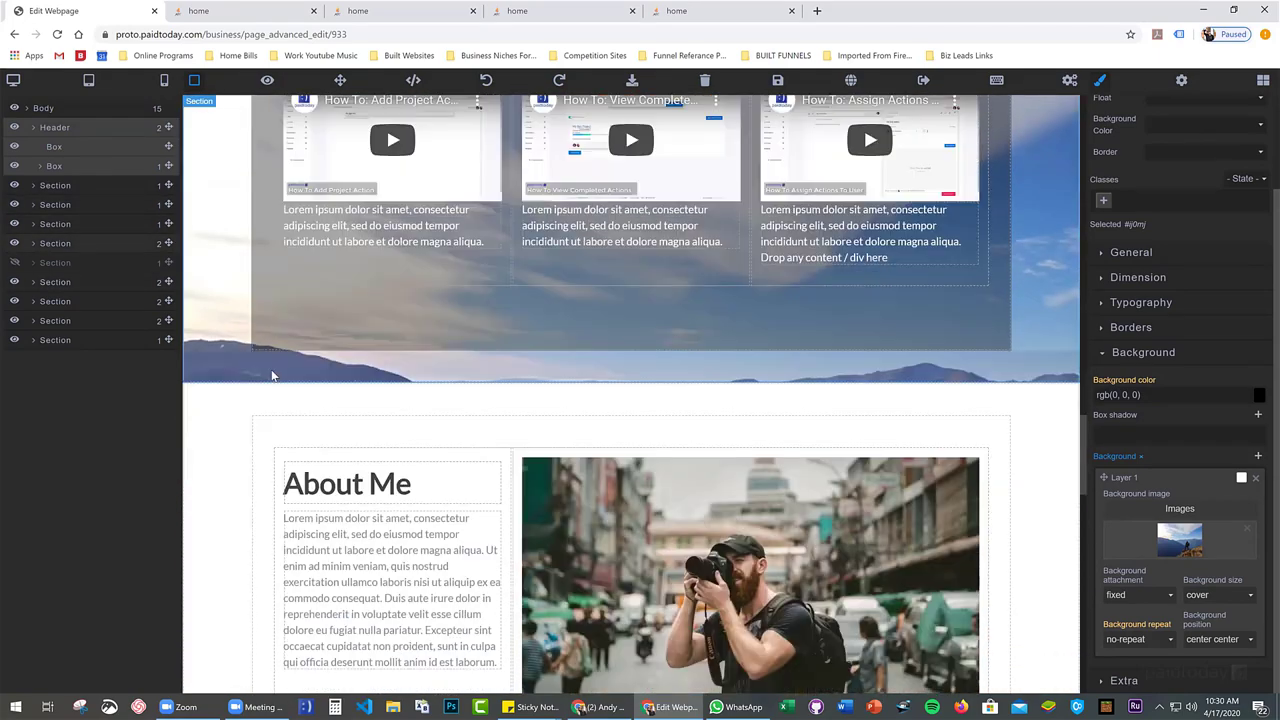
scroll(223, 191, down, 3)
scroll(224, 258, up, 4)
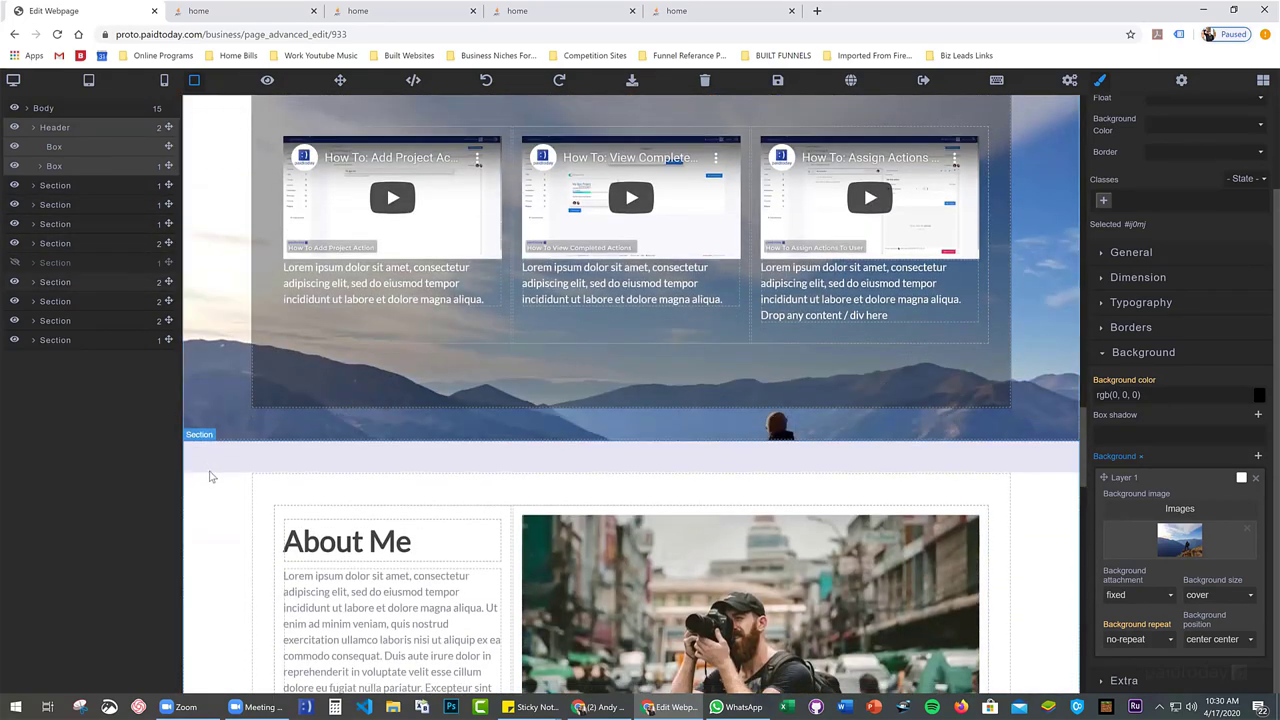
scroll(210, 477, down, 1)
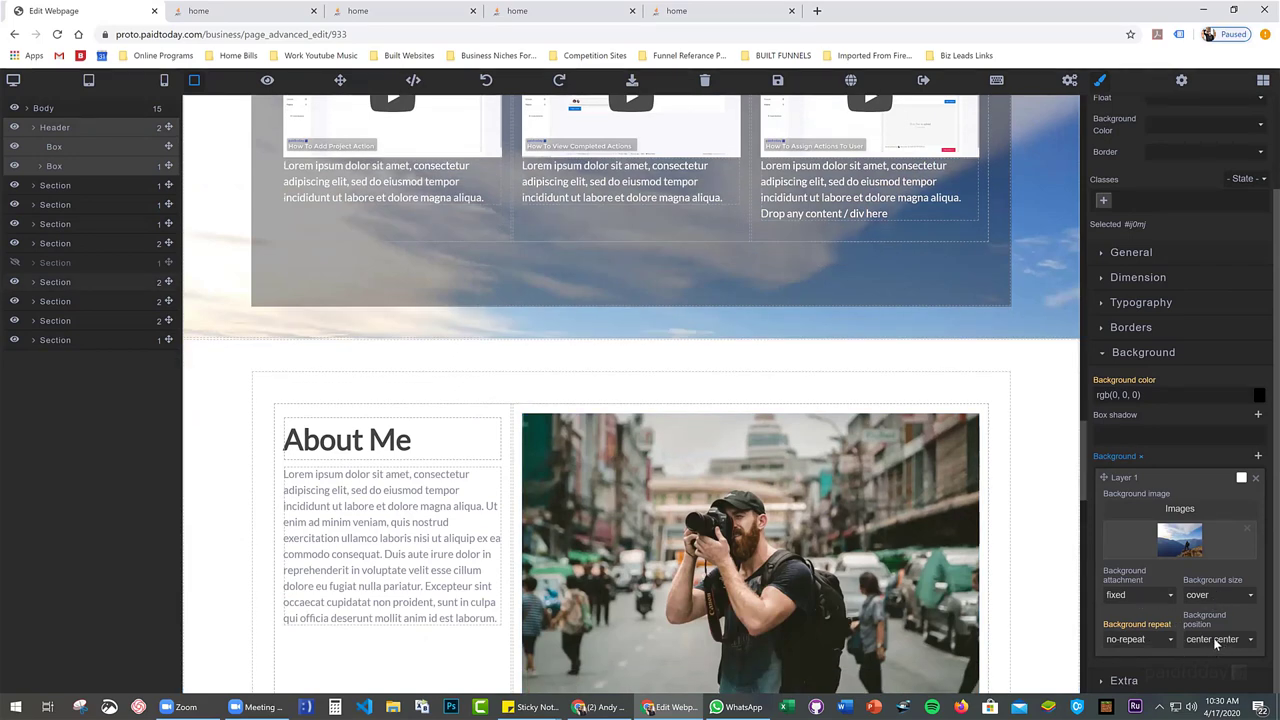
scroll(1048, 535, up, 3)
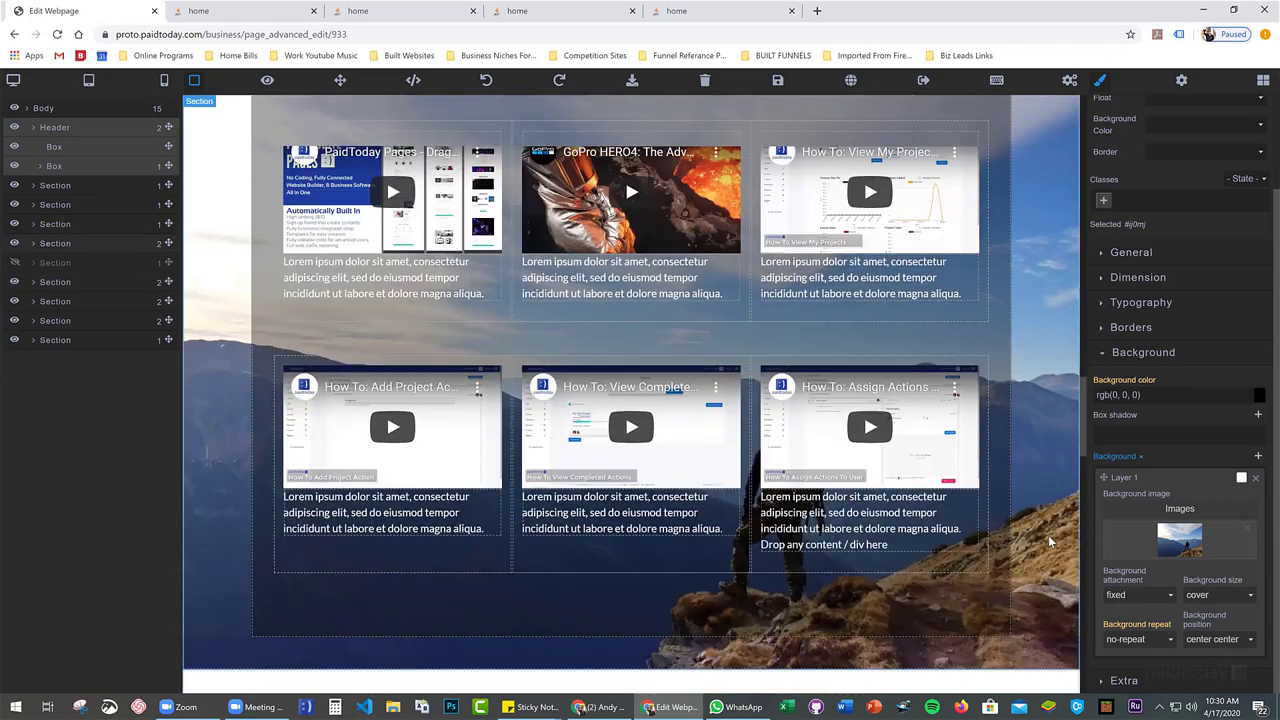
scroll(1048, 535, up, 4)
scroll(671, 429, down, 2)
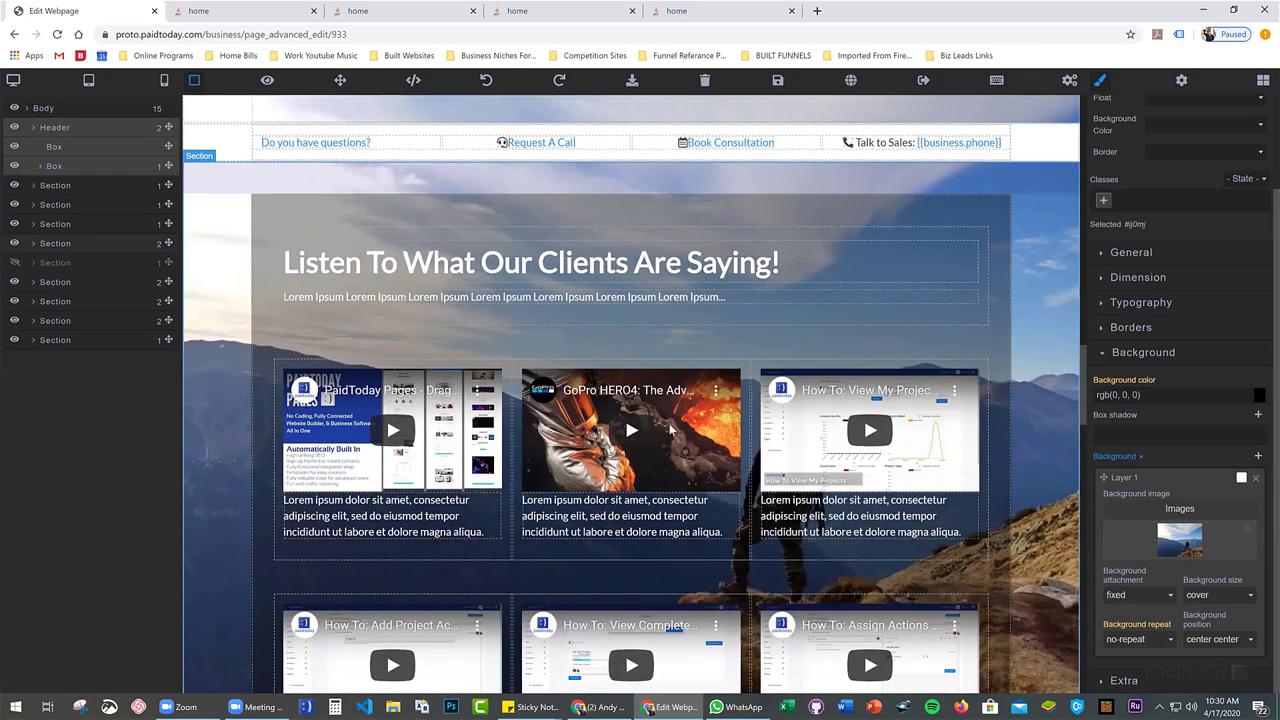
Select the first testimonial video and highlight its YouTube Video ID vaNn7BhesgA
click(425, 406)
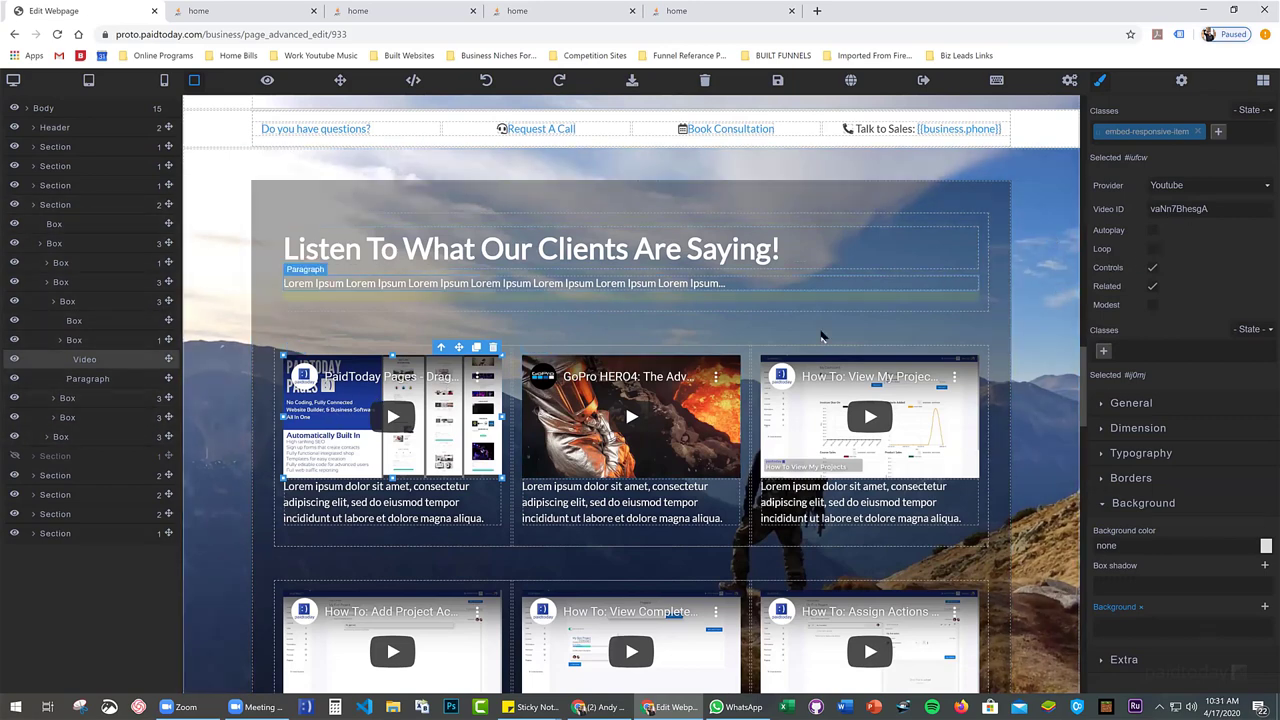
drag(1222, 208, 1141, 211)
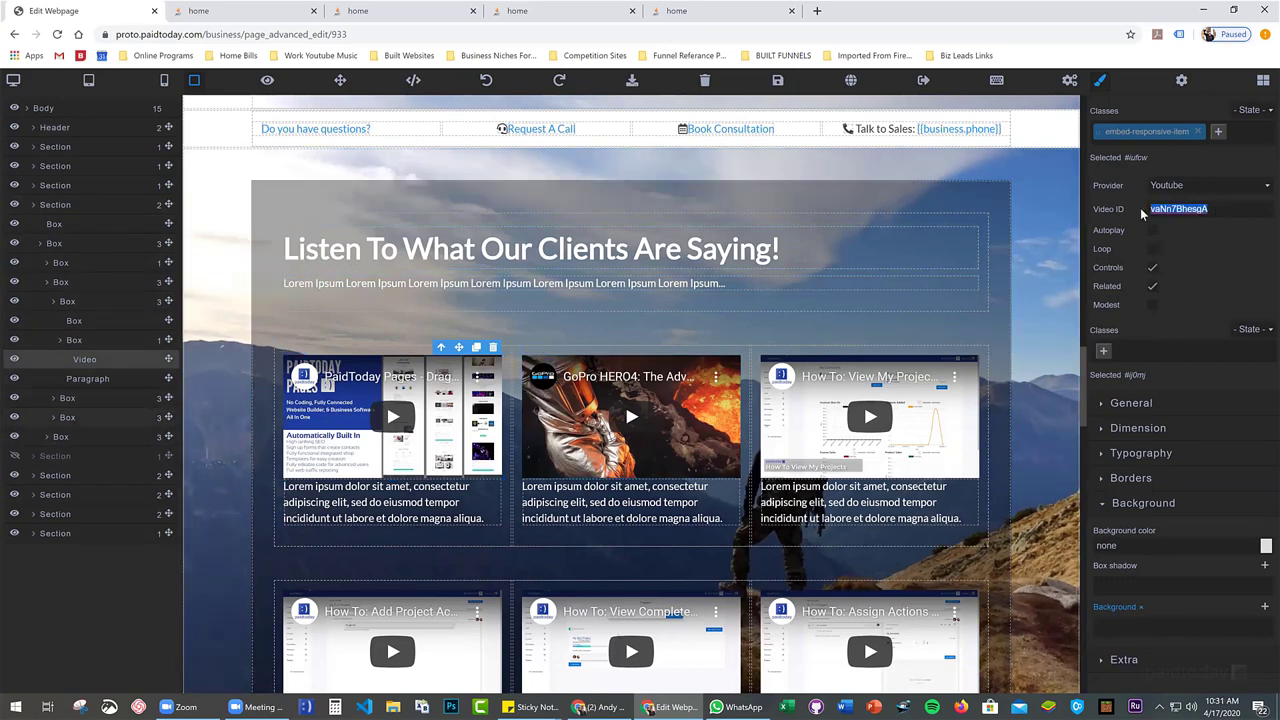
Copy the Secret Rainforest video's ID Rqe_XXr5wHs from YouTube and return to the page editor
click(817, 11)
text(youtube.com)
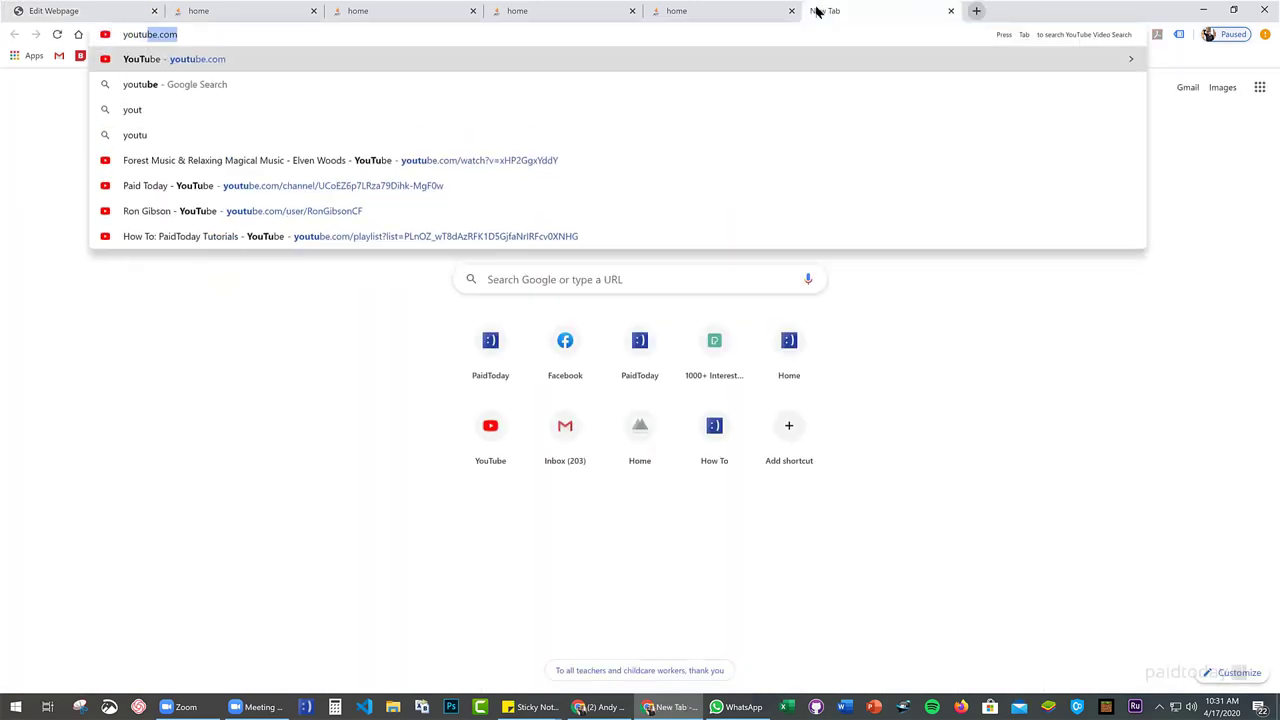
key(Return)
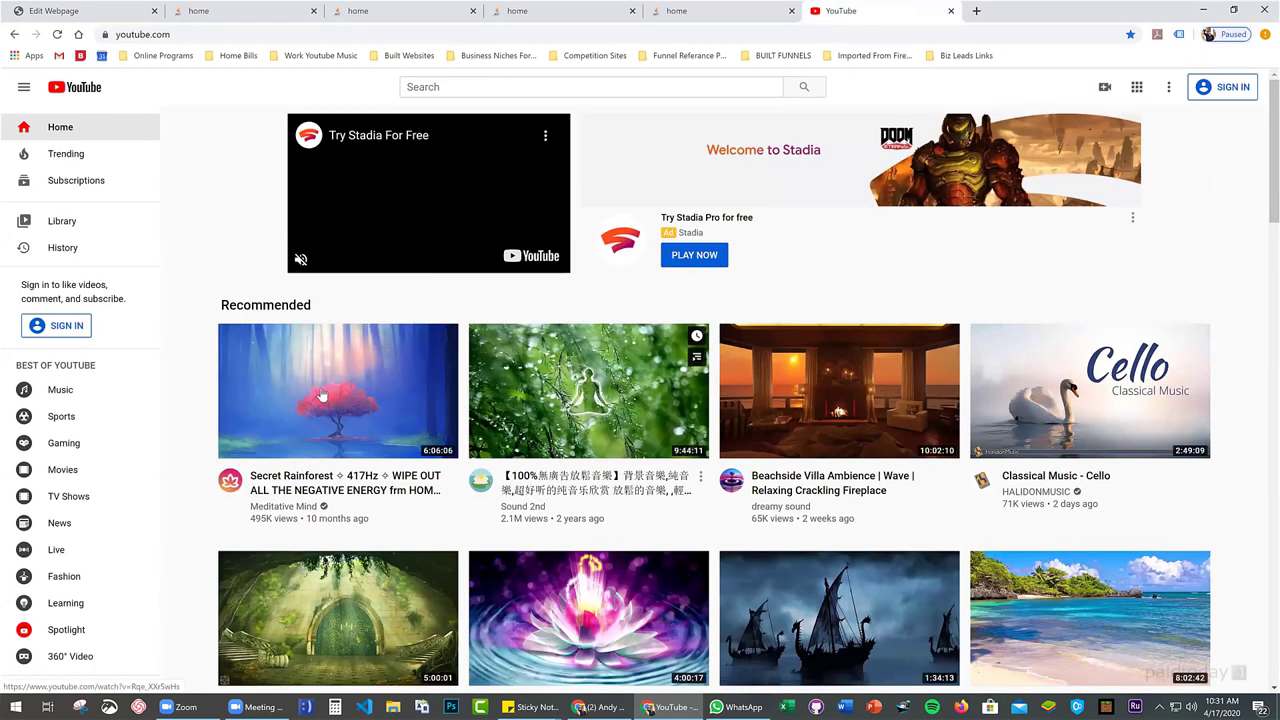
click(367, 368)
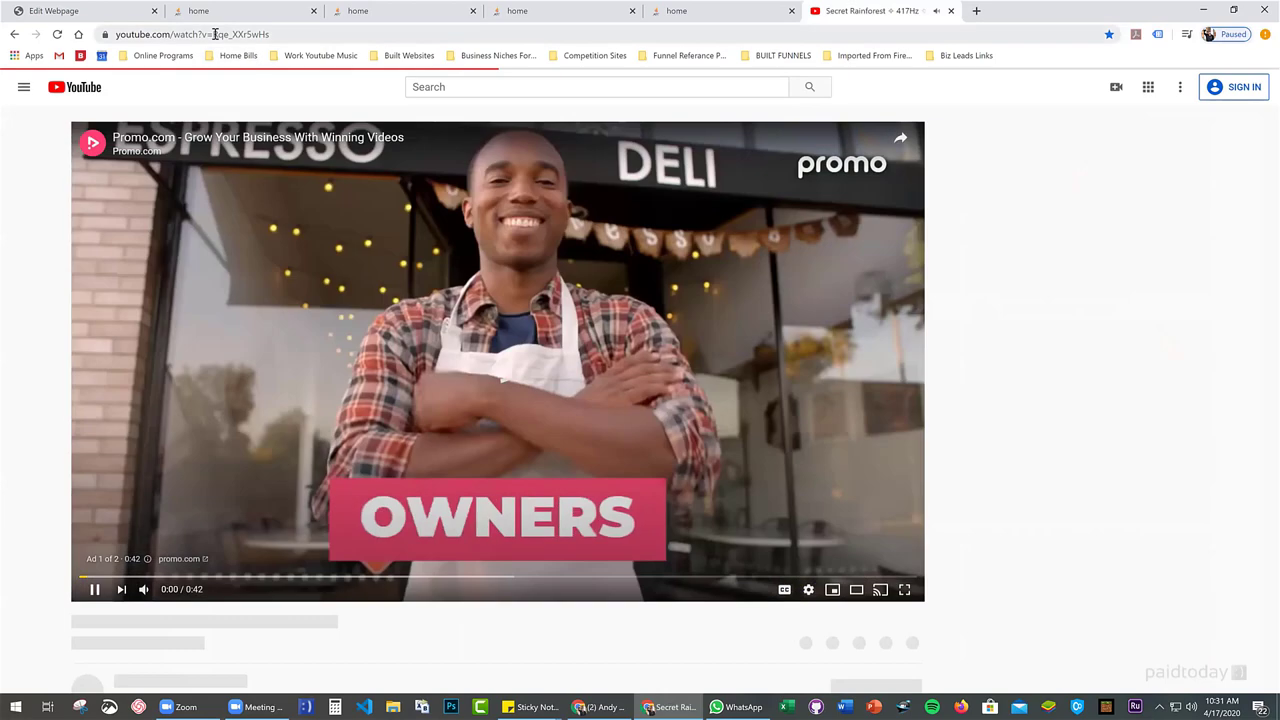
drag(230, 34, 272, 36)
key(ctrl+c)
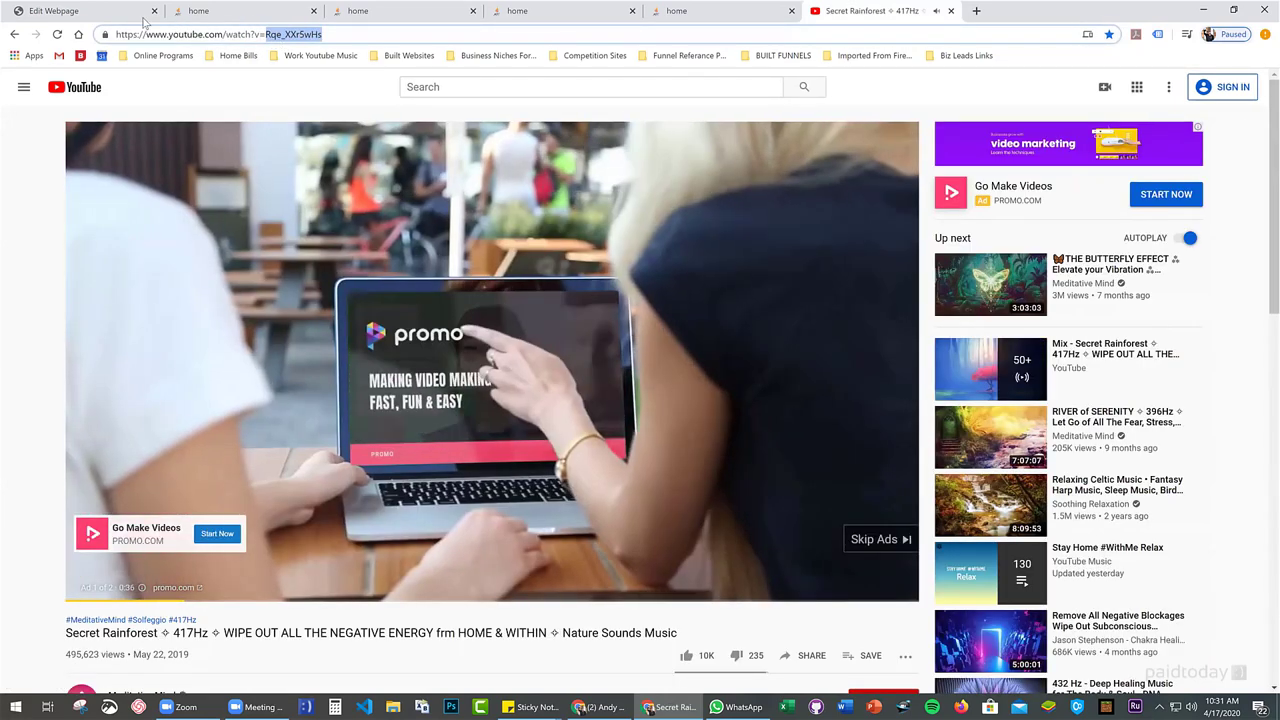
click(88, 15)
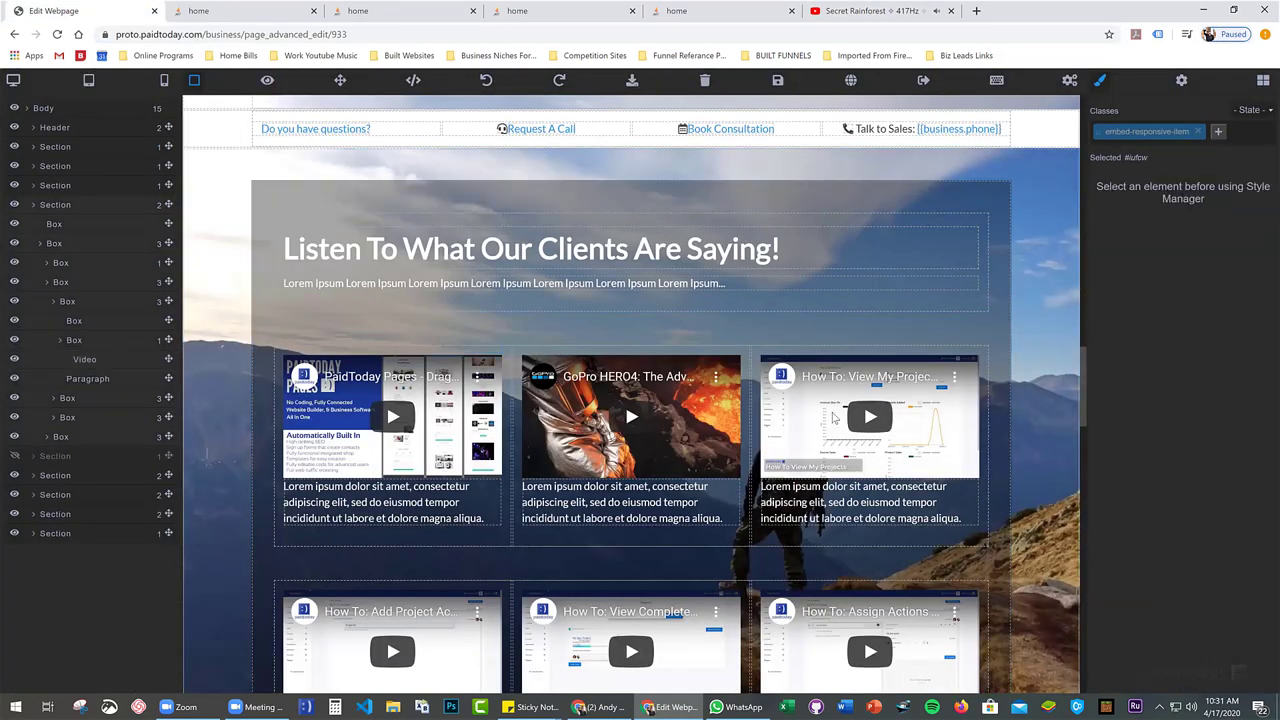
Replace the third testimonial video's ID with Rqe_XXr5wHs, the Secret Rainforest clip
click(868, 400)
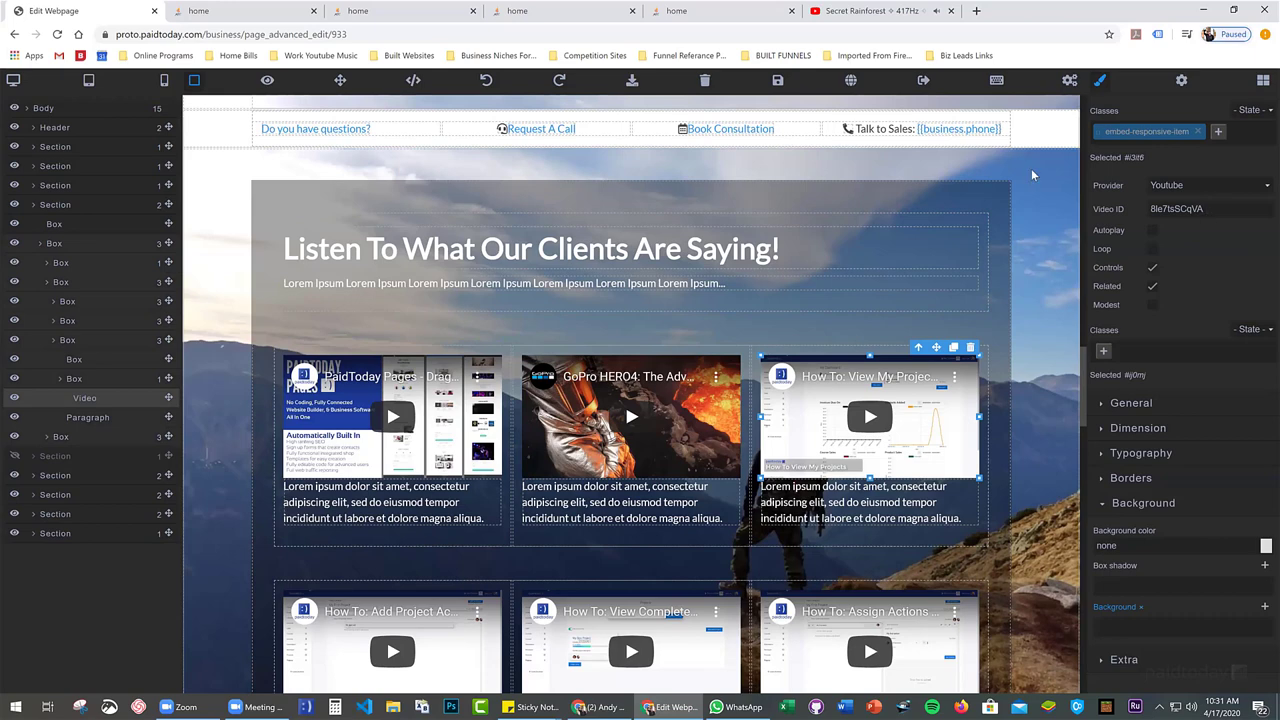
click(951, 11)
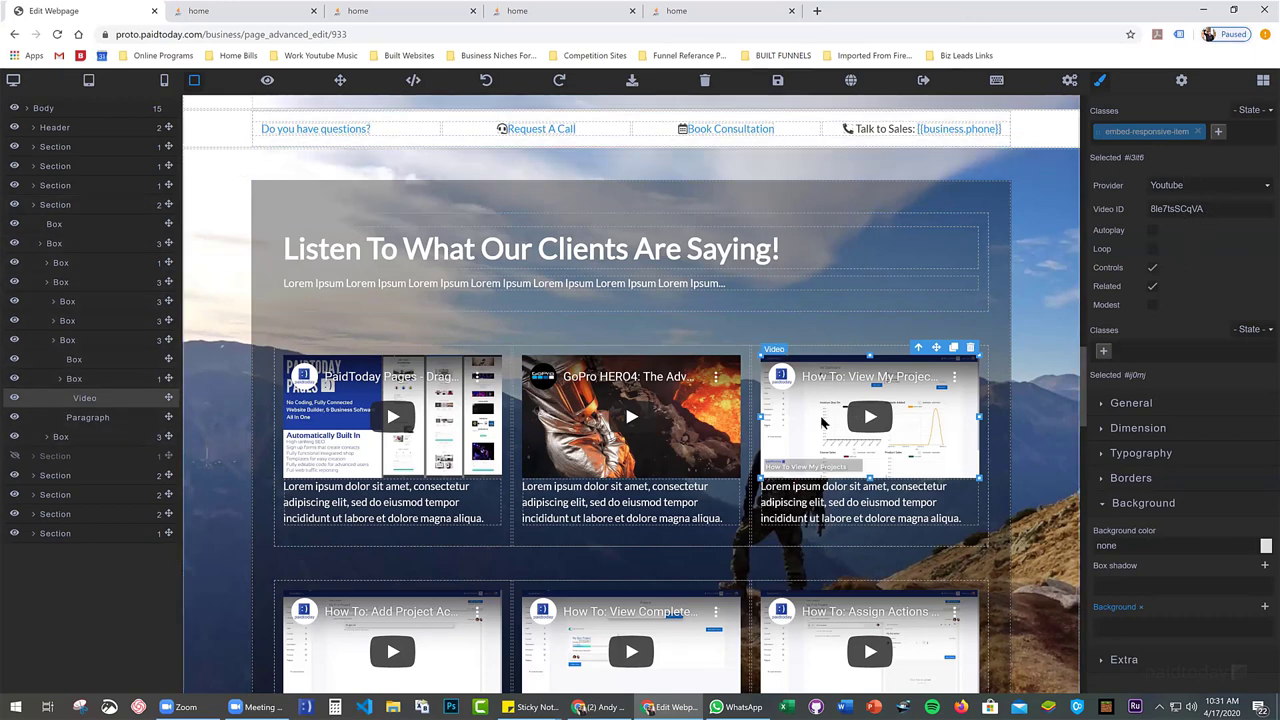
click(1198, 208)
key(ctrl+a)
key(ctrl+v)
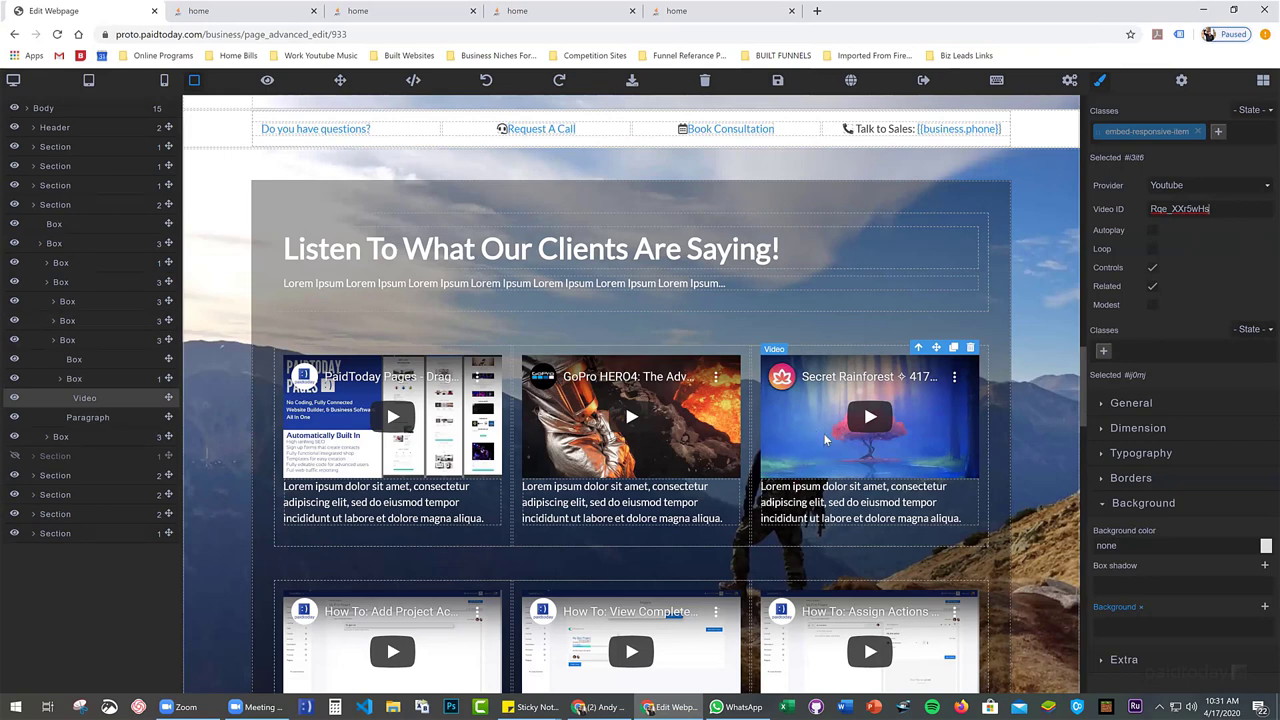
click(1204, 209)
Inspect the About Me heading's settings, then scroll back up to the Our Productions banner
scroll(815, 436, down, 3)
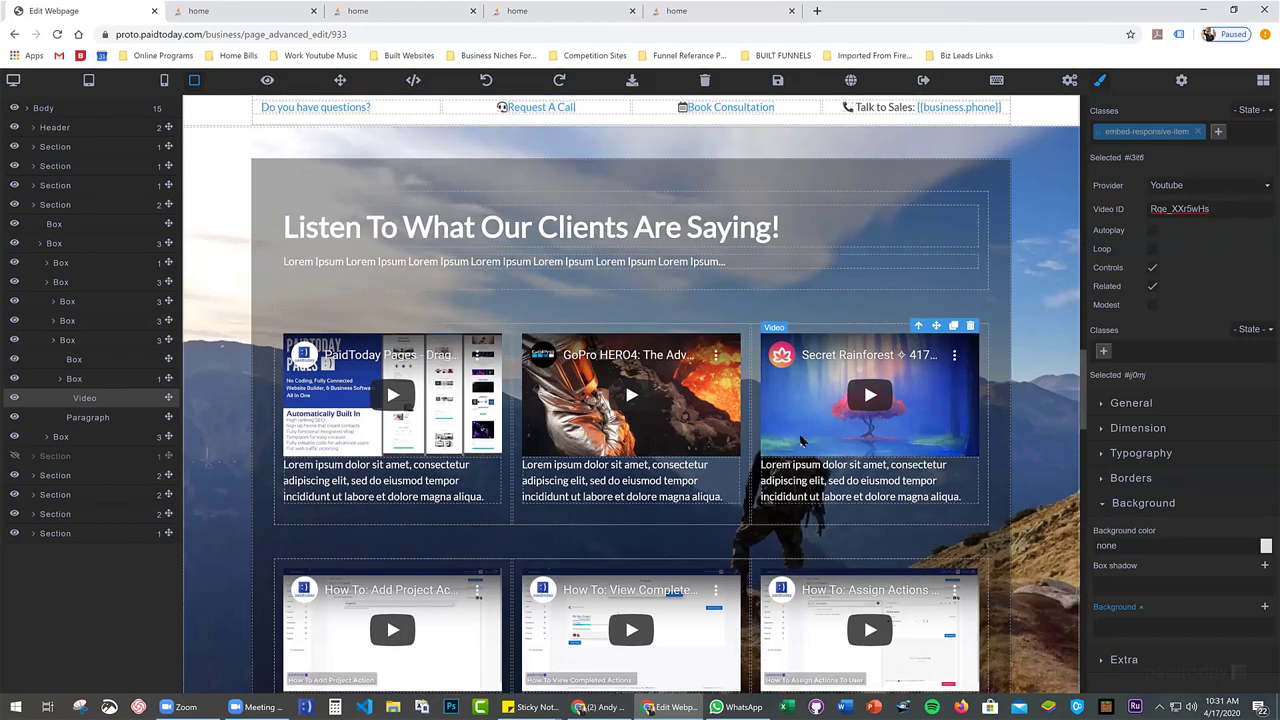
scroll(380, 457, down, 6)
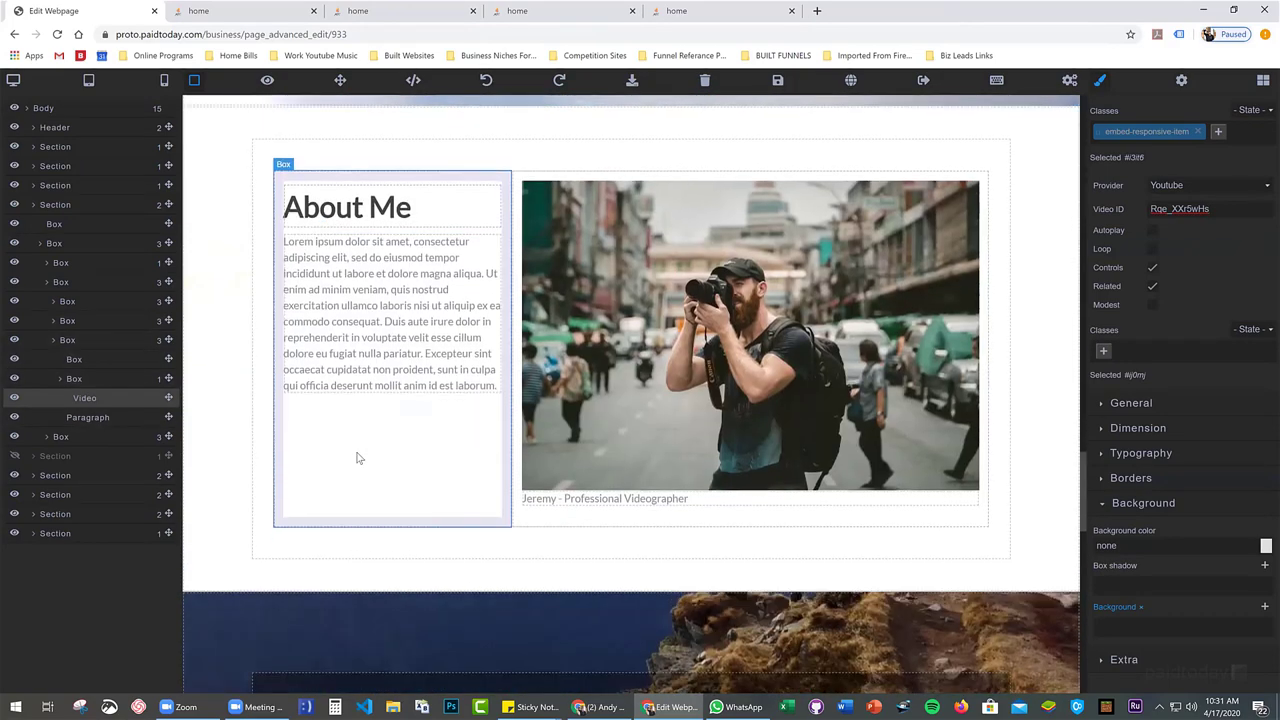
scroll(429, 426, up, 2)
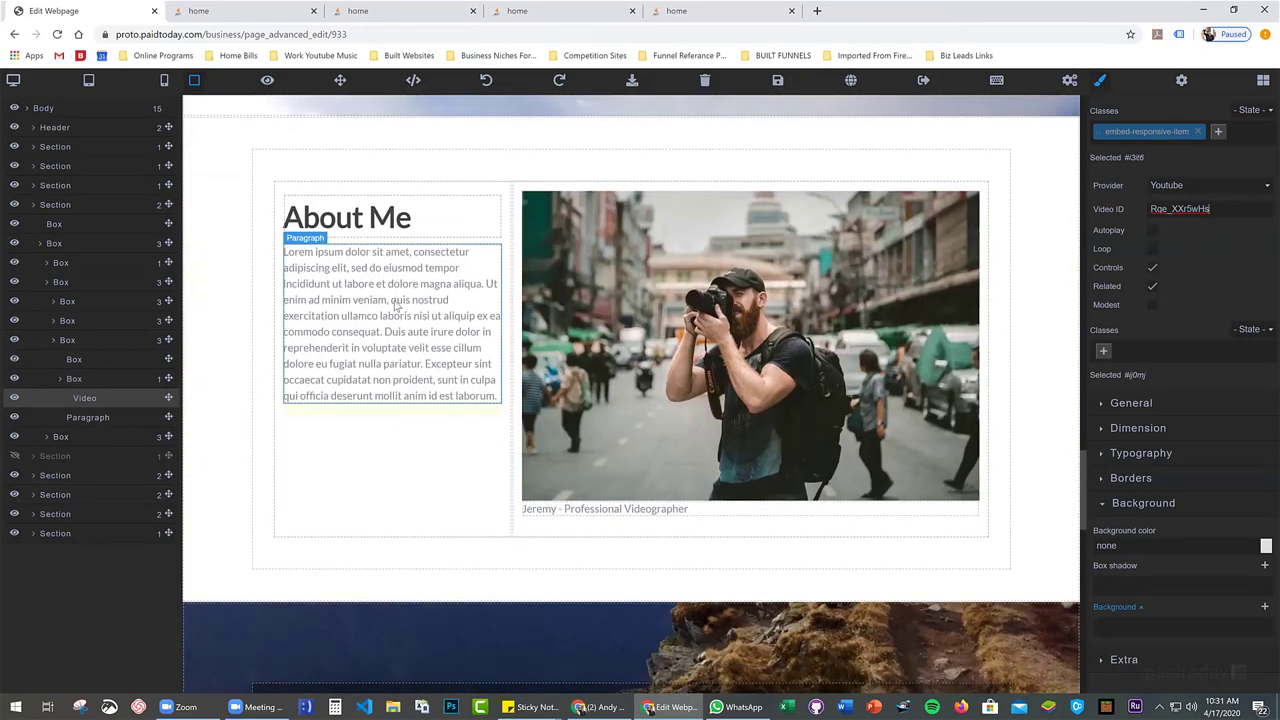
click(350, 217)
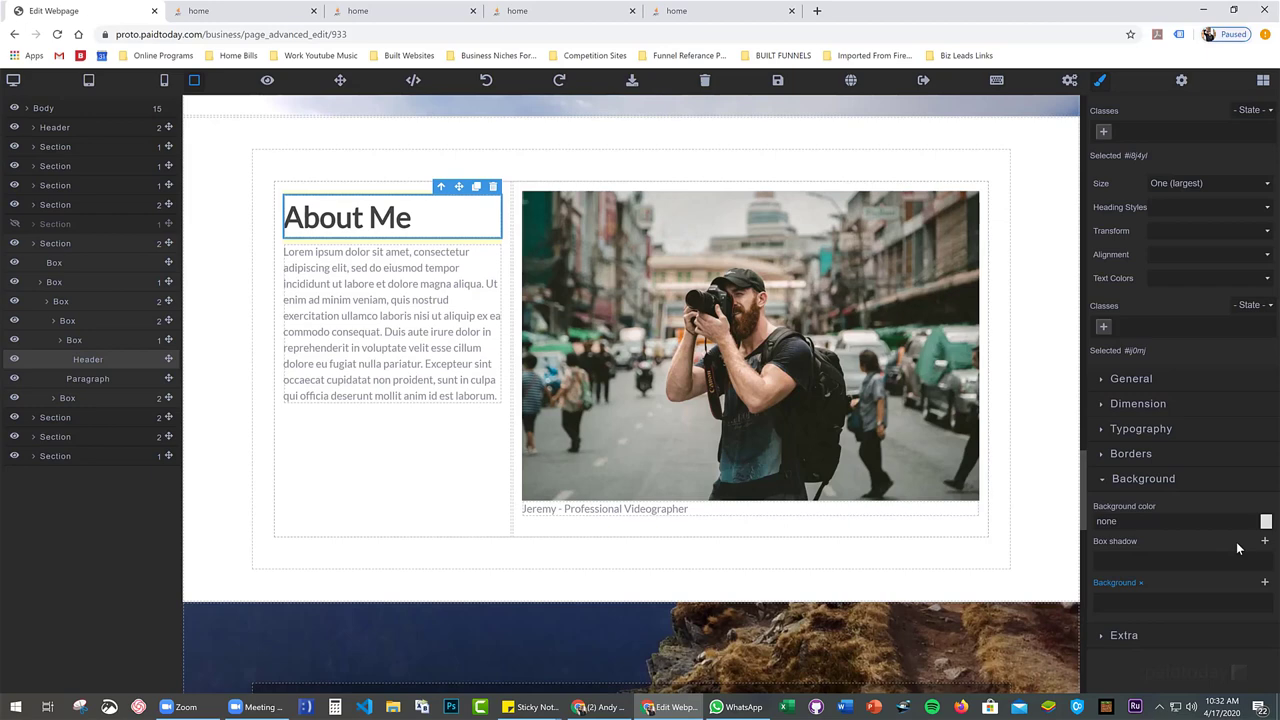
scroll(843, 449, up, 6)
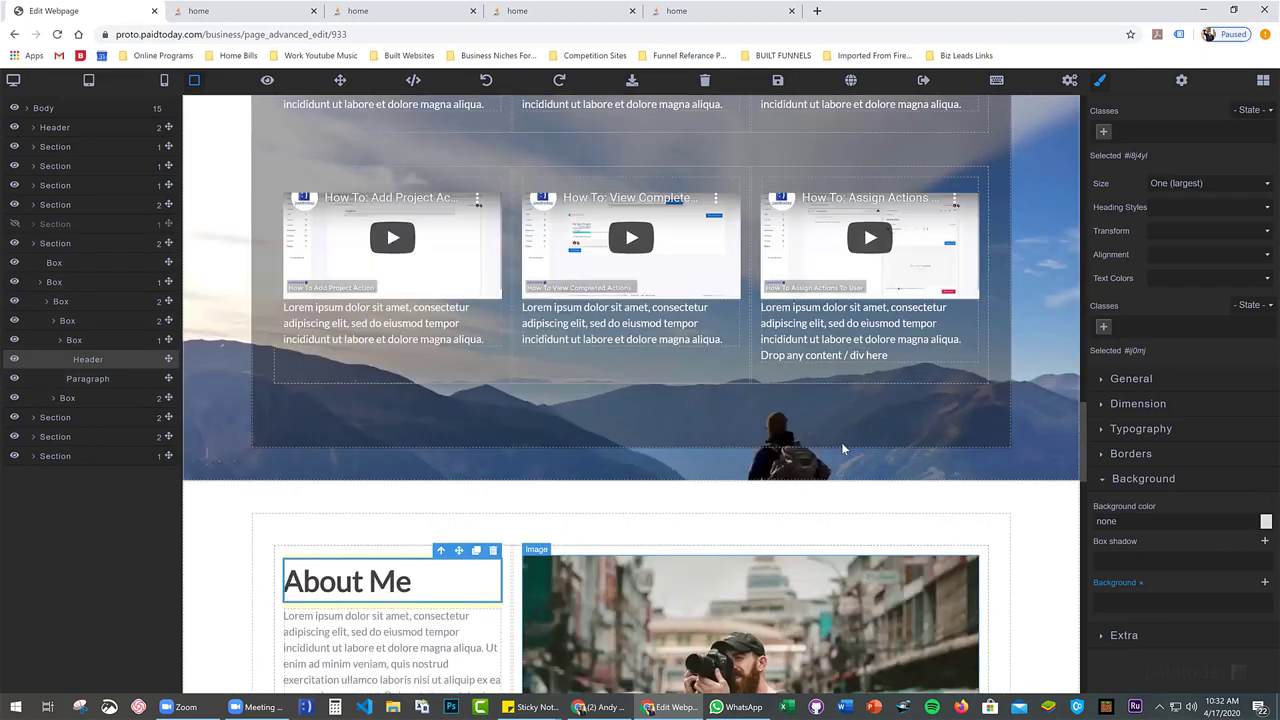
scroll(841, 449, up, 15)
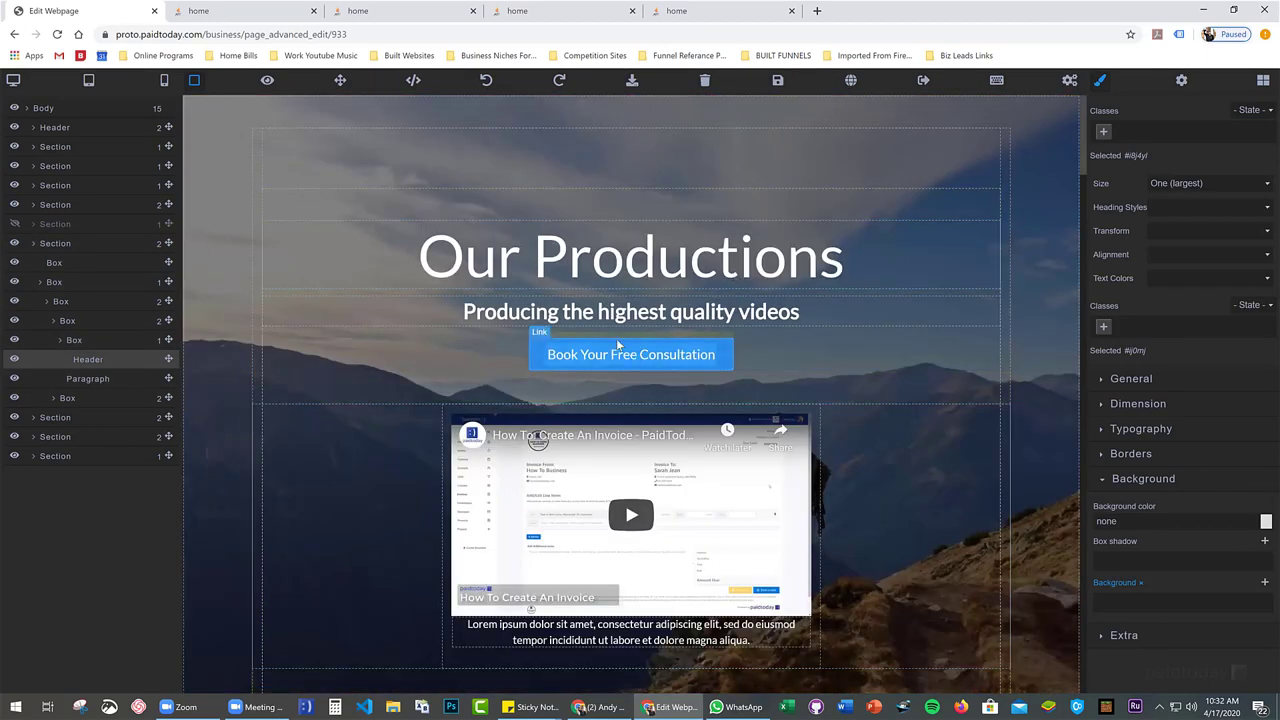
Select the column holding the Our Productions video
scroll(631, 390, down, 2)
click(518, 418)
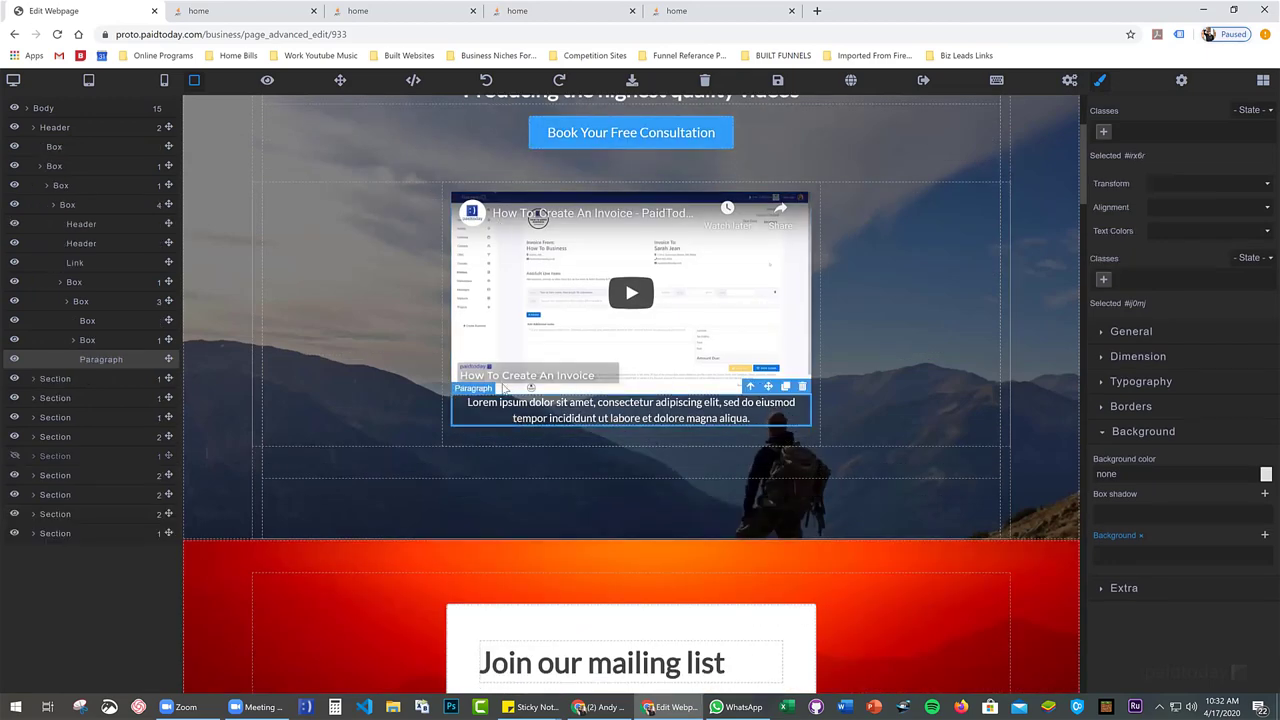
scroll(478, 402, up, 2)
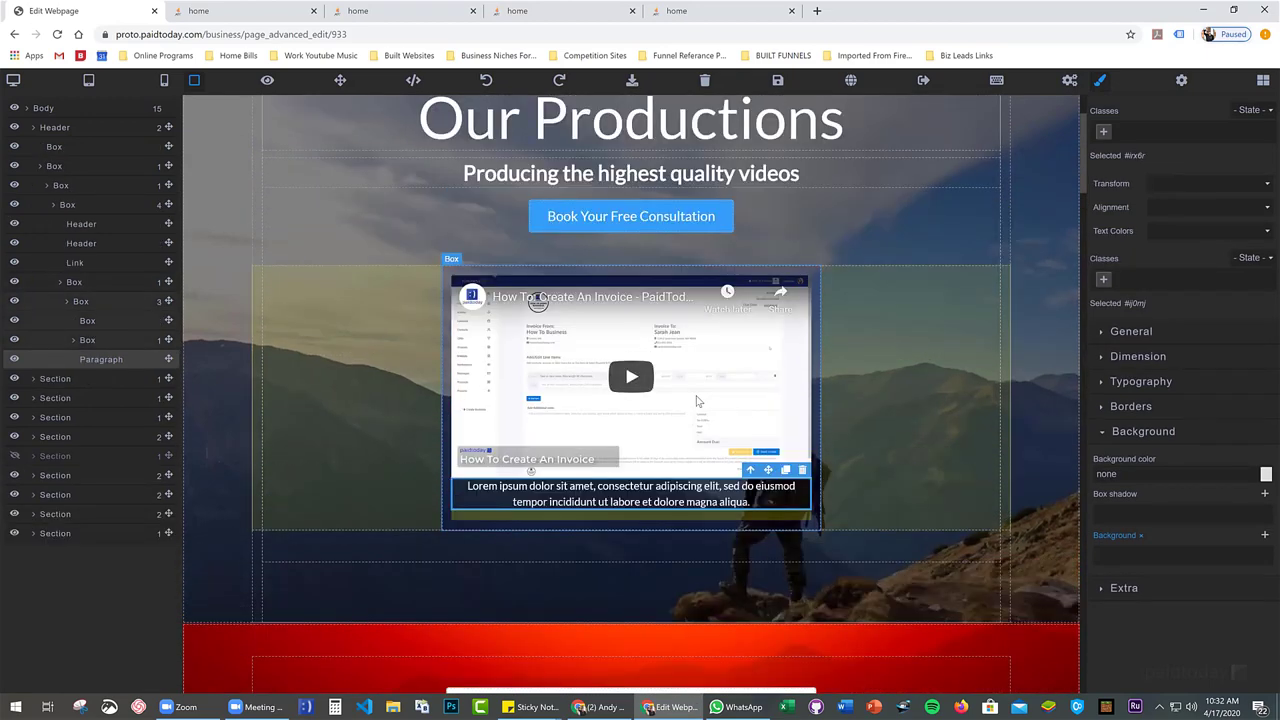
click(453, 392)
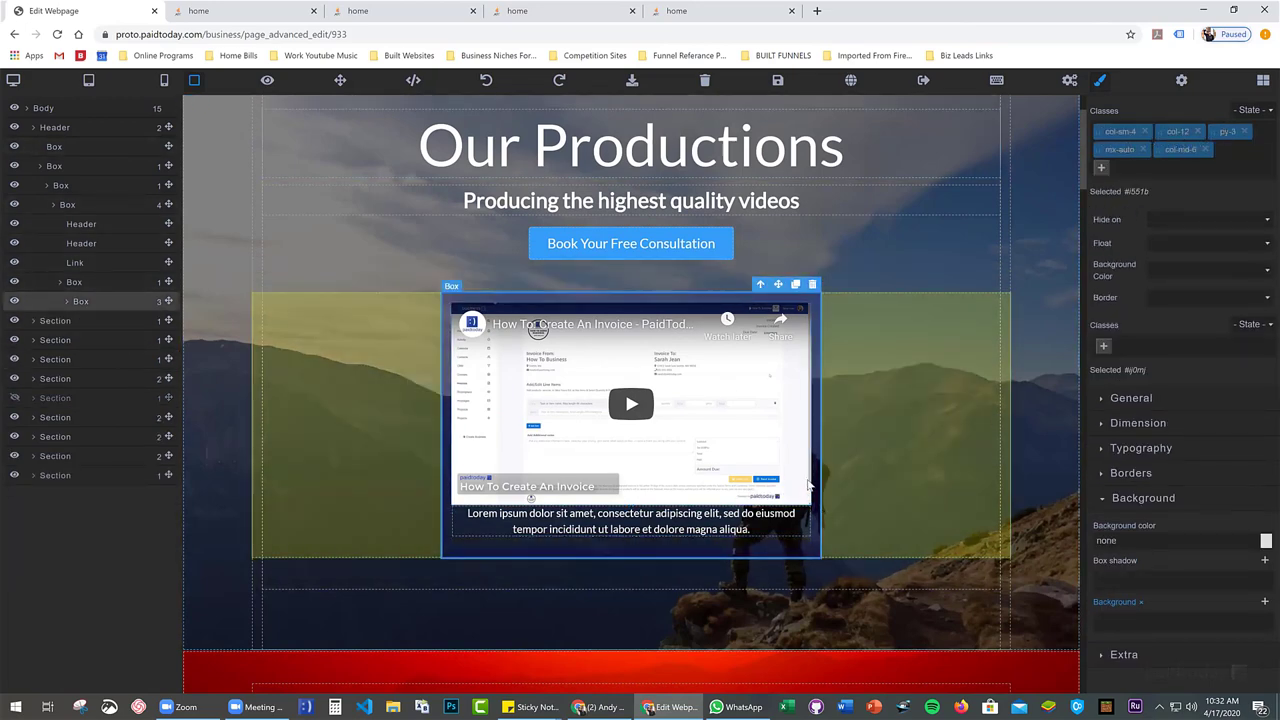
In the column's Dimension settings, try max width values of 51% and 74%
click(1145, 424)
scroll(1149, 458, down, 1)
click(1261, 384)
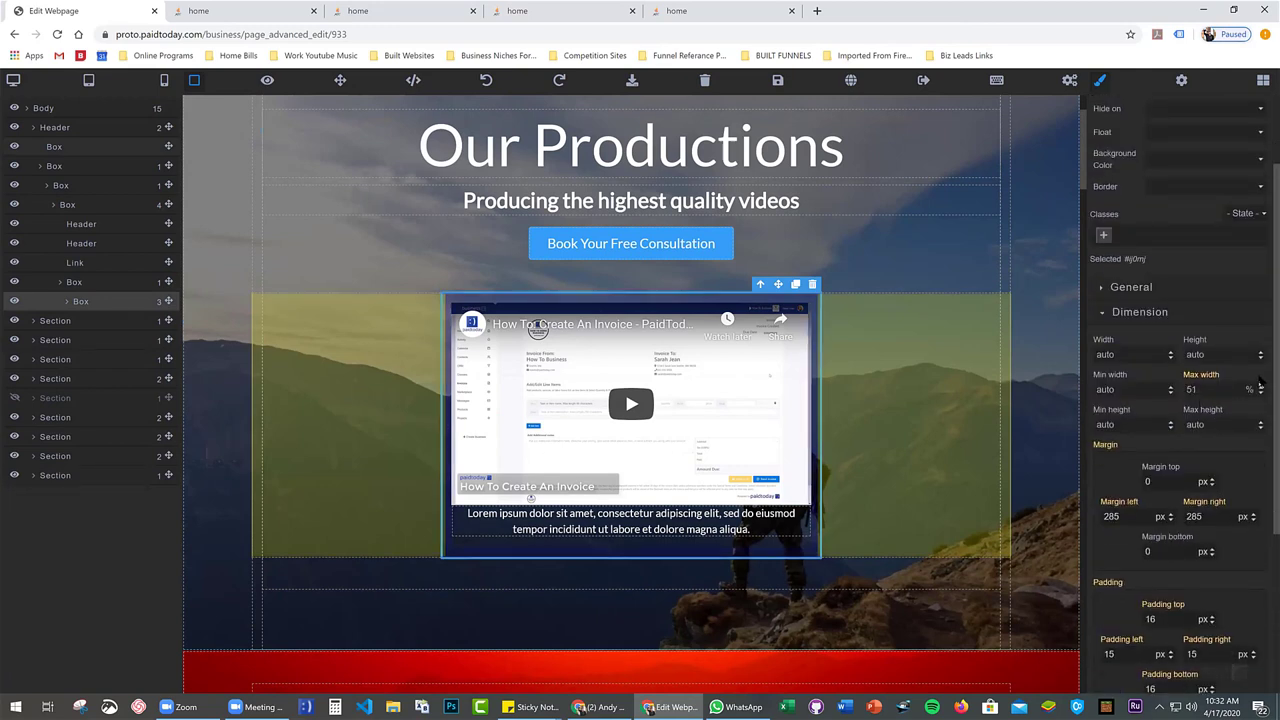
drag(1261, 376, 1257, 384)
scroll(1210, 305, up, 1)
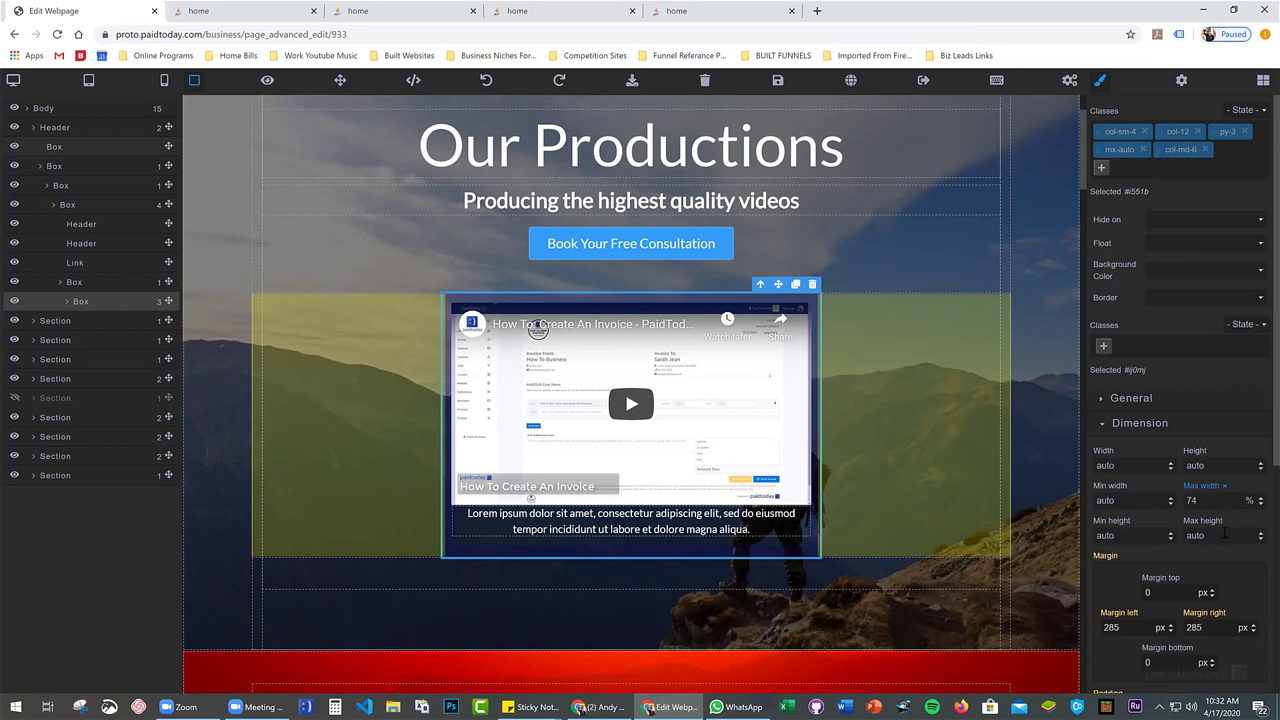
scroll(1225, 535, down, 1)
drag(1252, 512, 1253, 514)
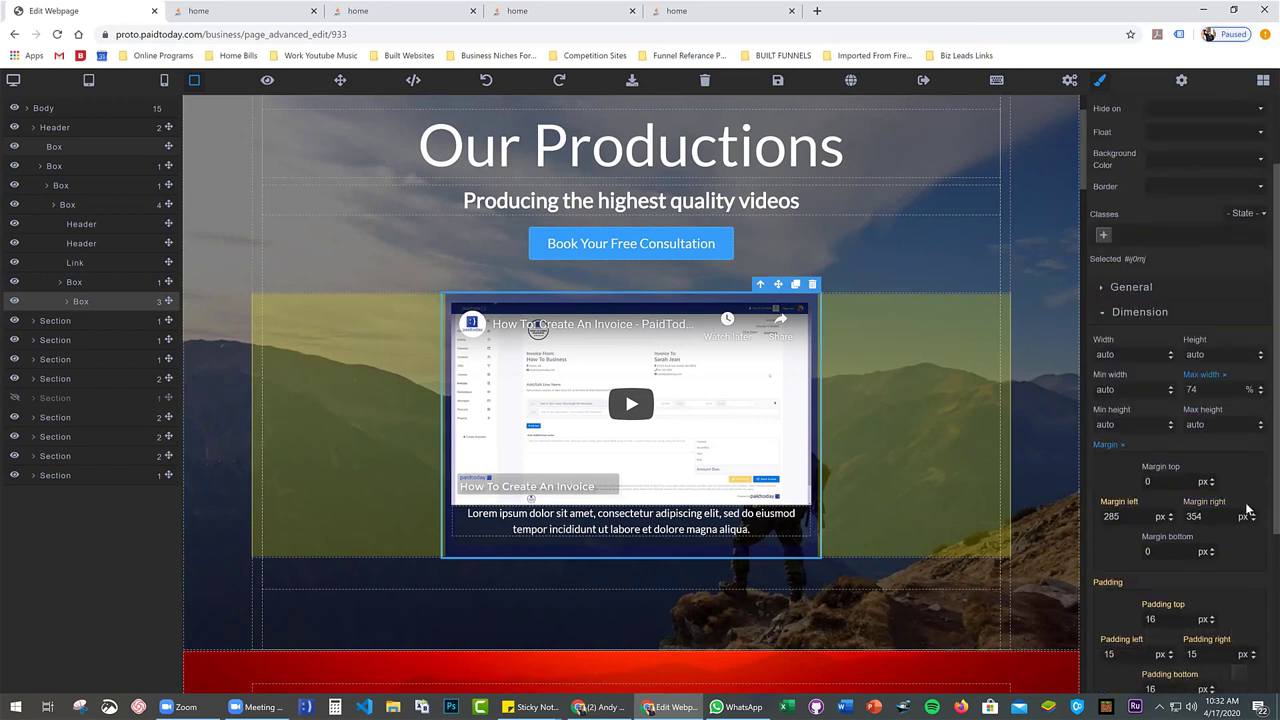
scroll(1242, 470, up, 1)
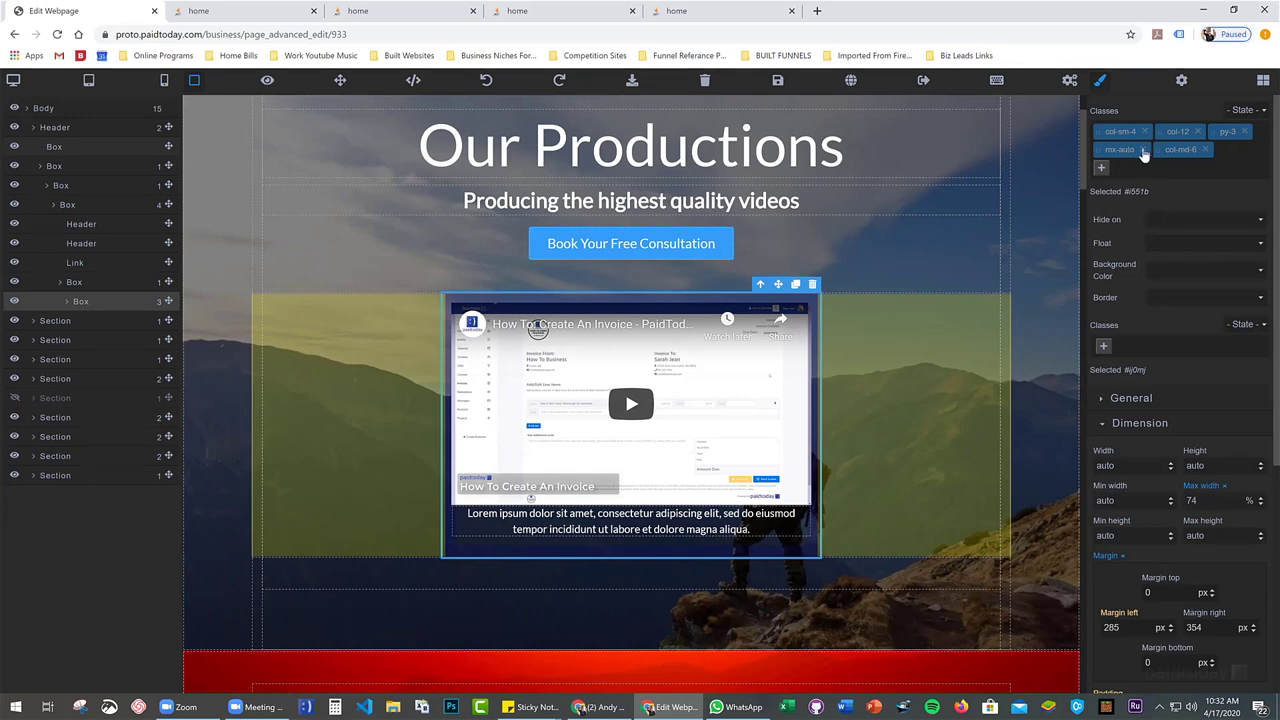
scroll(1131, 183, down, 1)
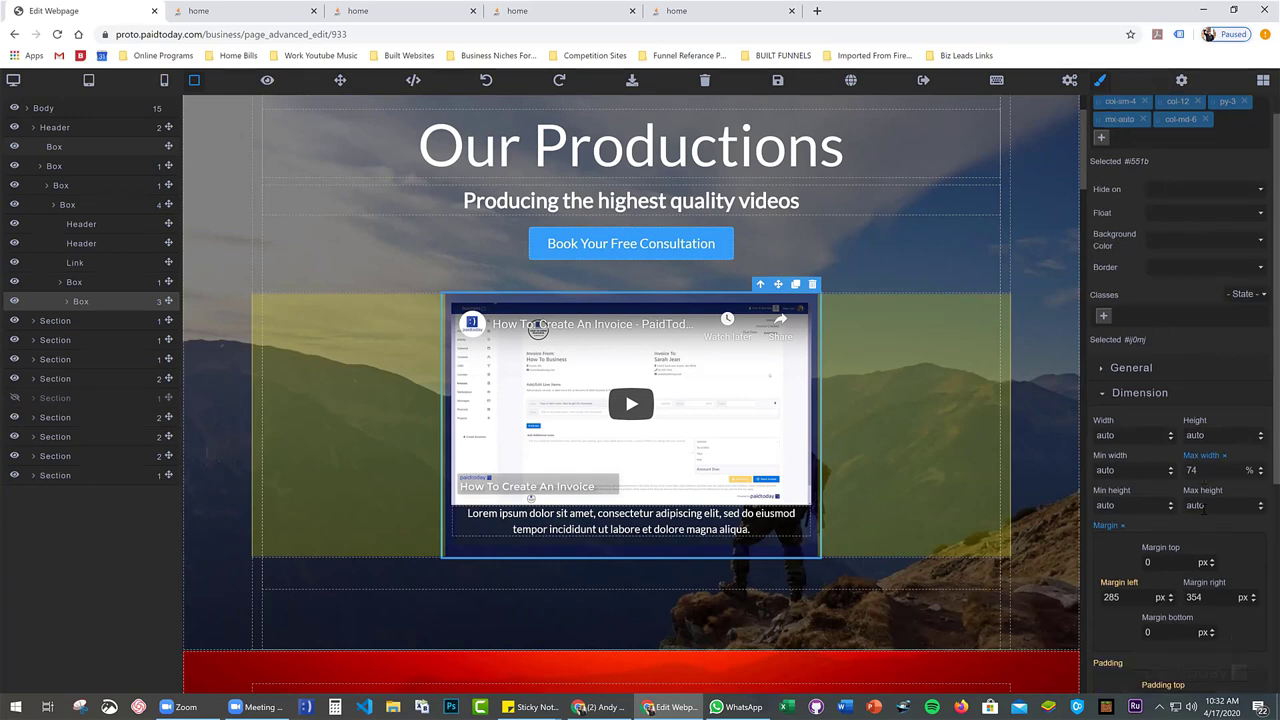
scroll(1163, 157, up, 1)
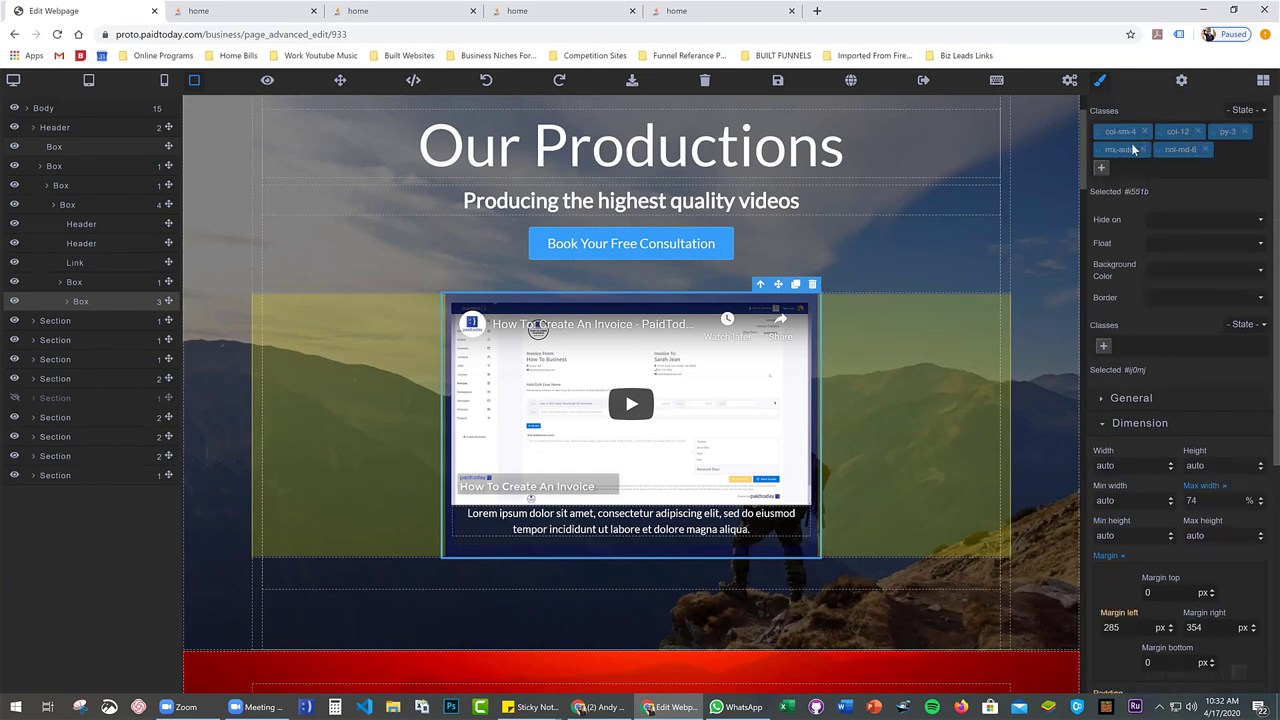
scroll(1201, 384, down, 1)
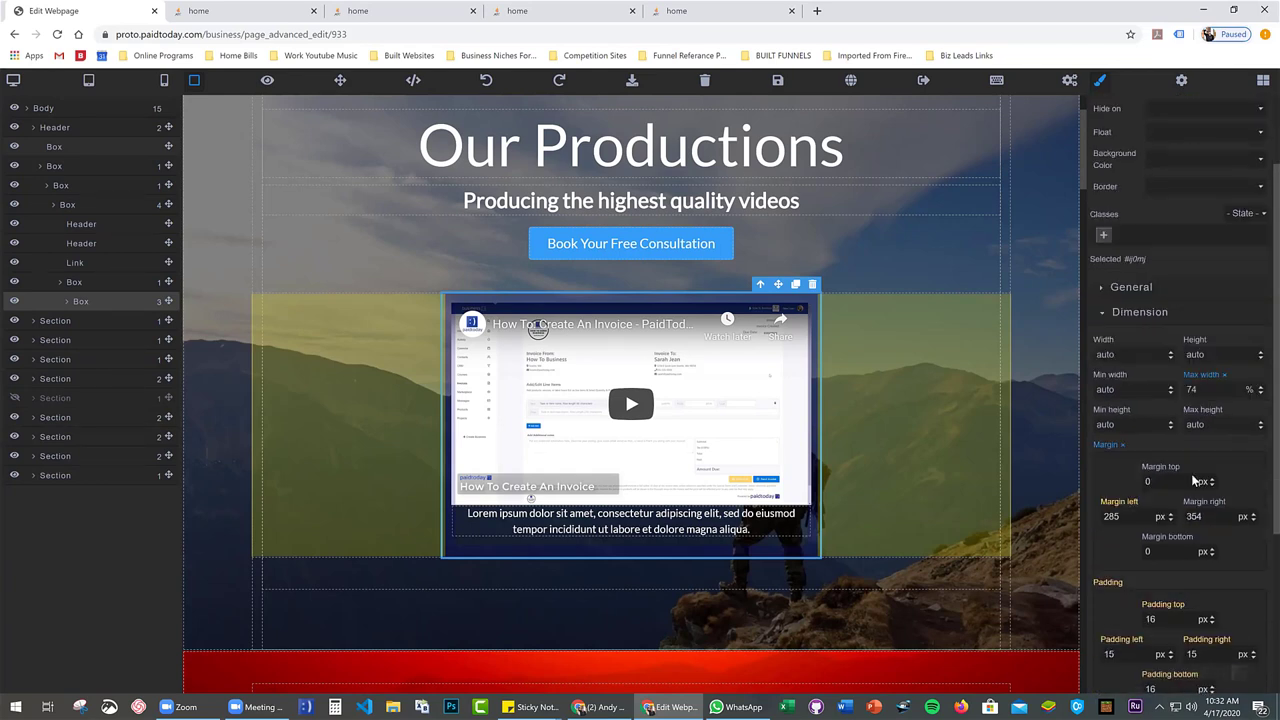
scroll(1177, 385, down, 1)
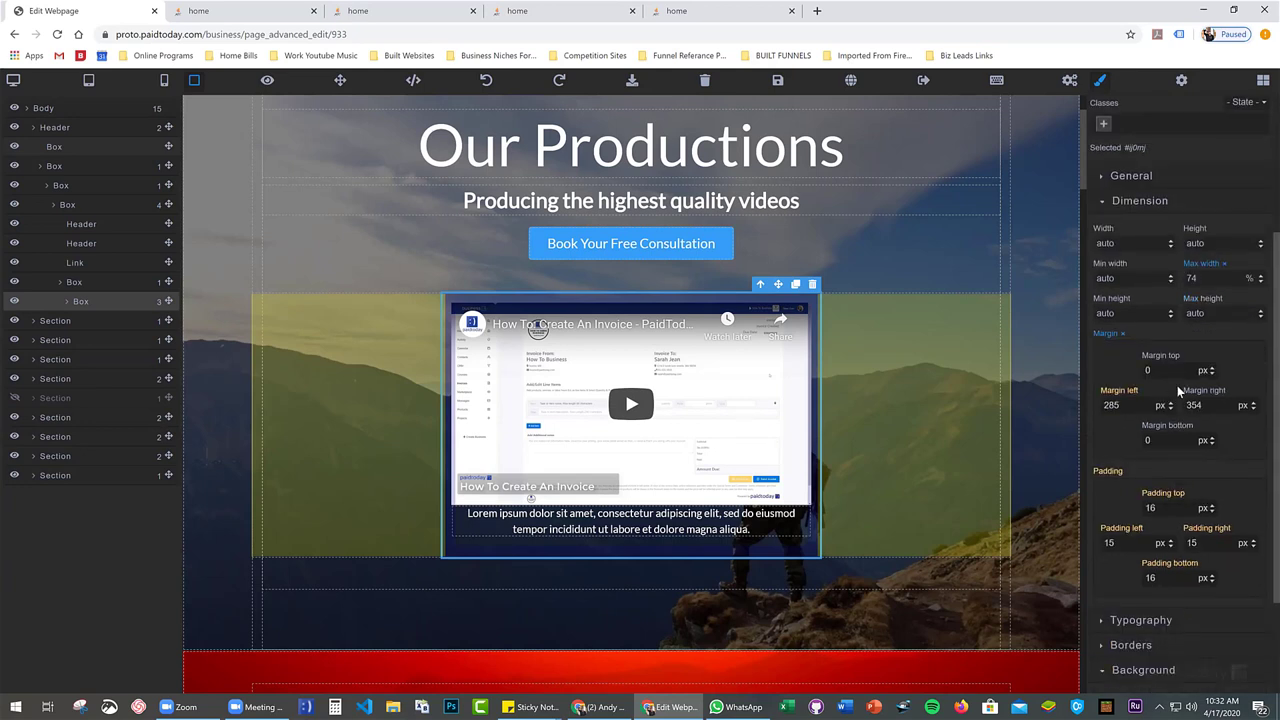
scroll(1124, 443, up, 1)
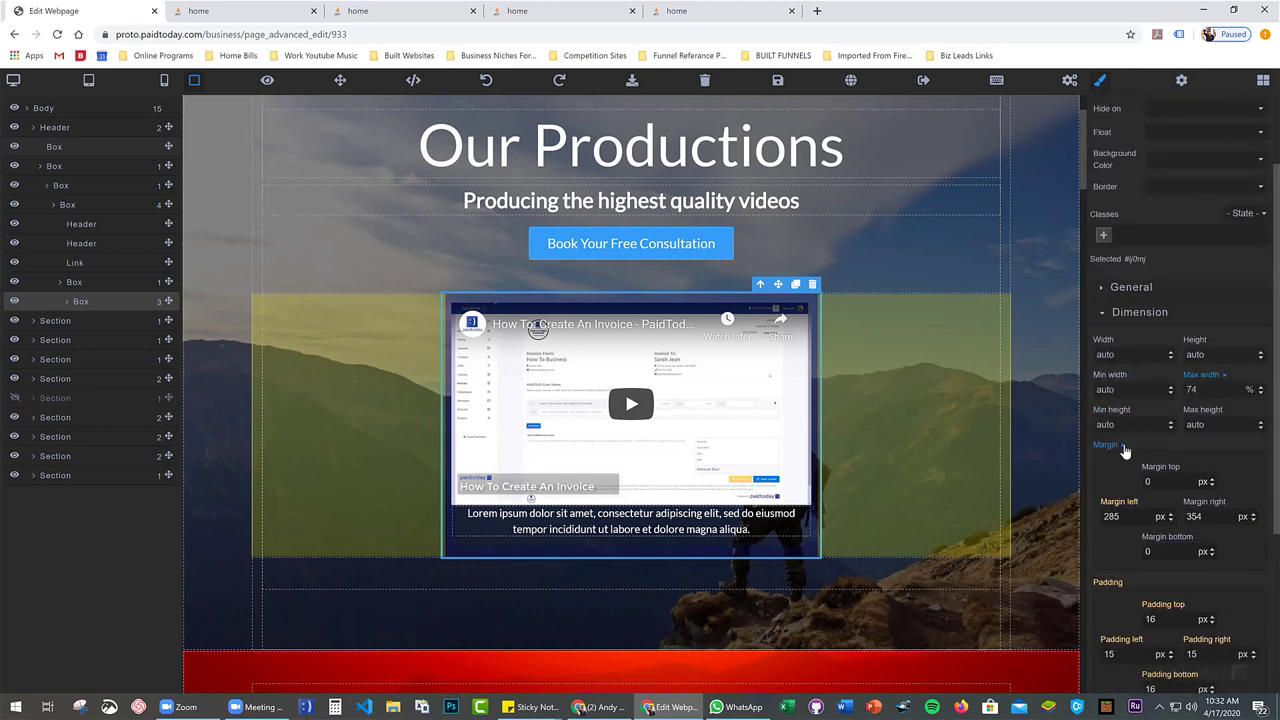
Reset the right margin to 285 px matching the left, and max width to 50%
click(1123, 447)
click(1224, 377)
scroll(1180, 400, down, 1)
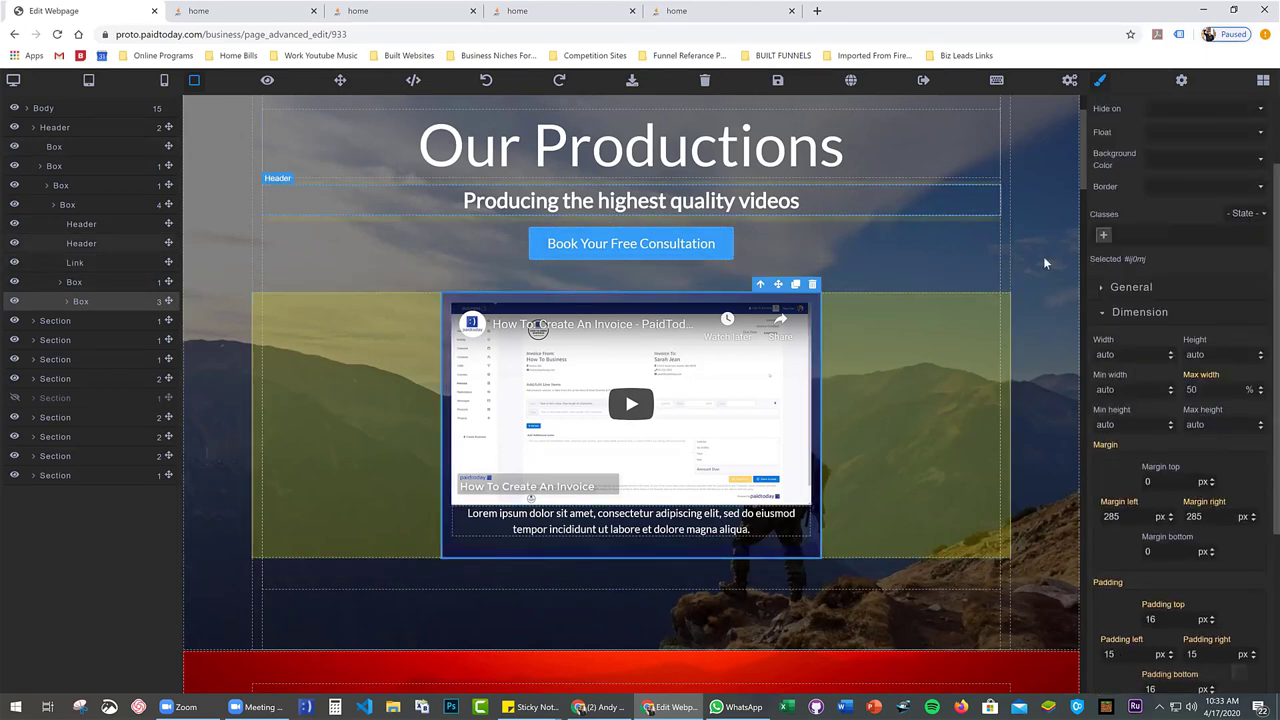
scroll(1137, 140, up, 1)
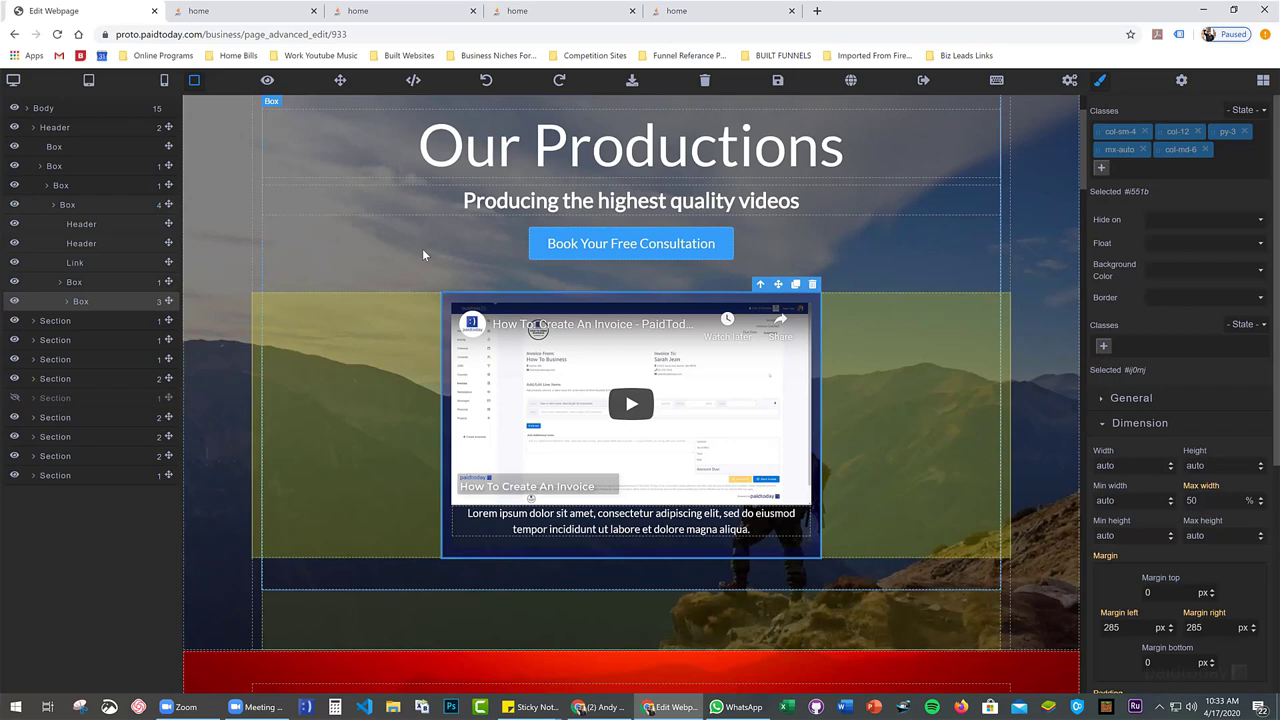
Scroll down to the Contact Us section and select the photographer image
scroll(535, 367, down, 8)
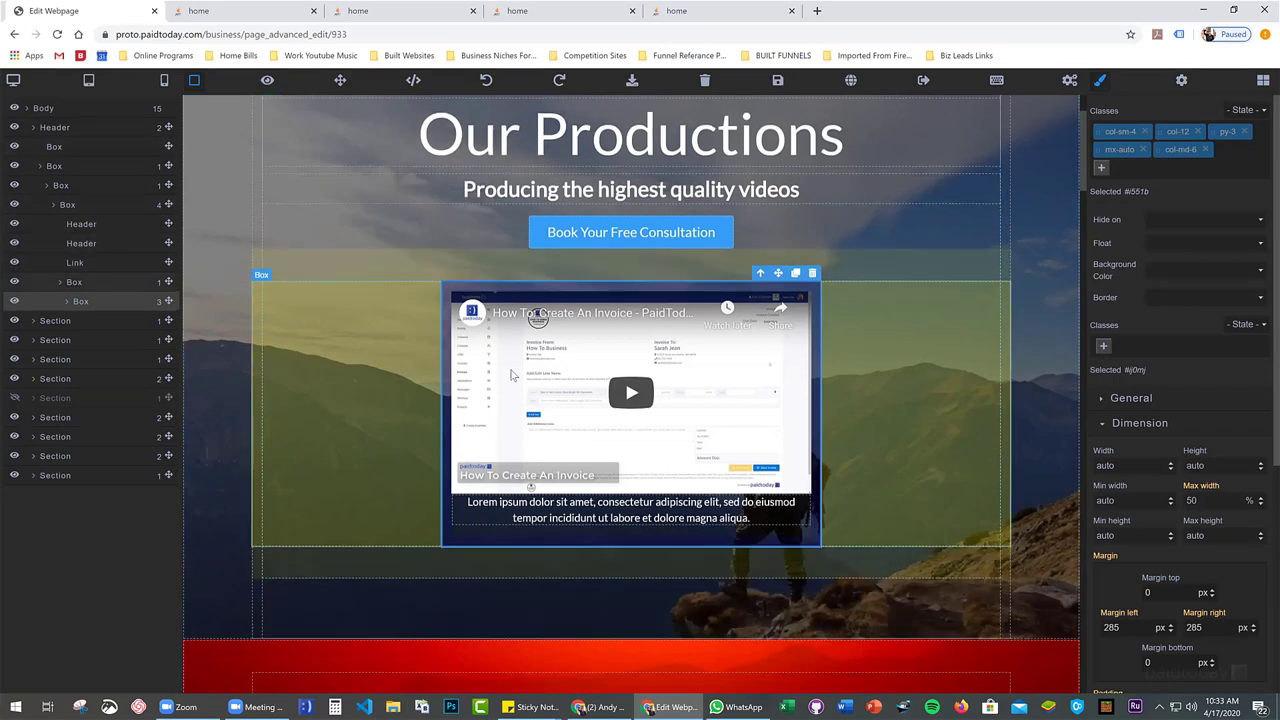
scroll(535, 367, down, 10)
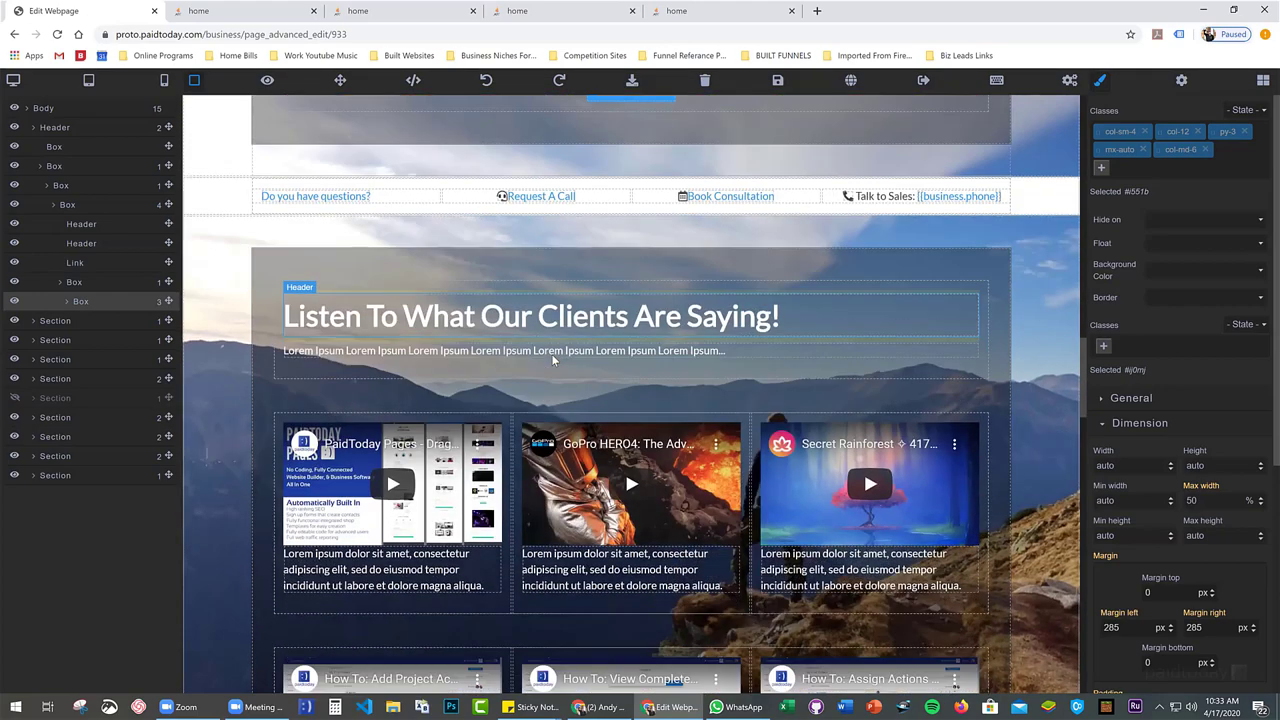
scroll(551, 353, down, 9)
scroll(665, 290, up, 2)
click(667, 303)
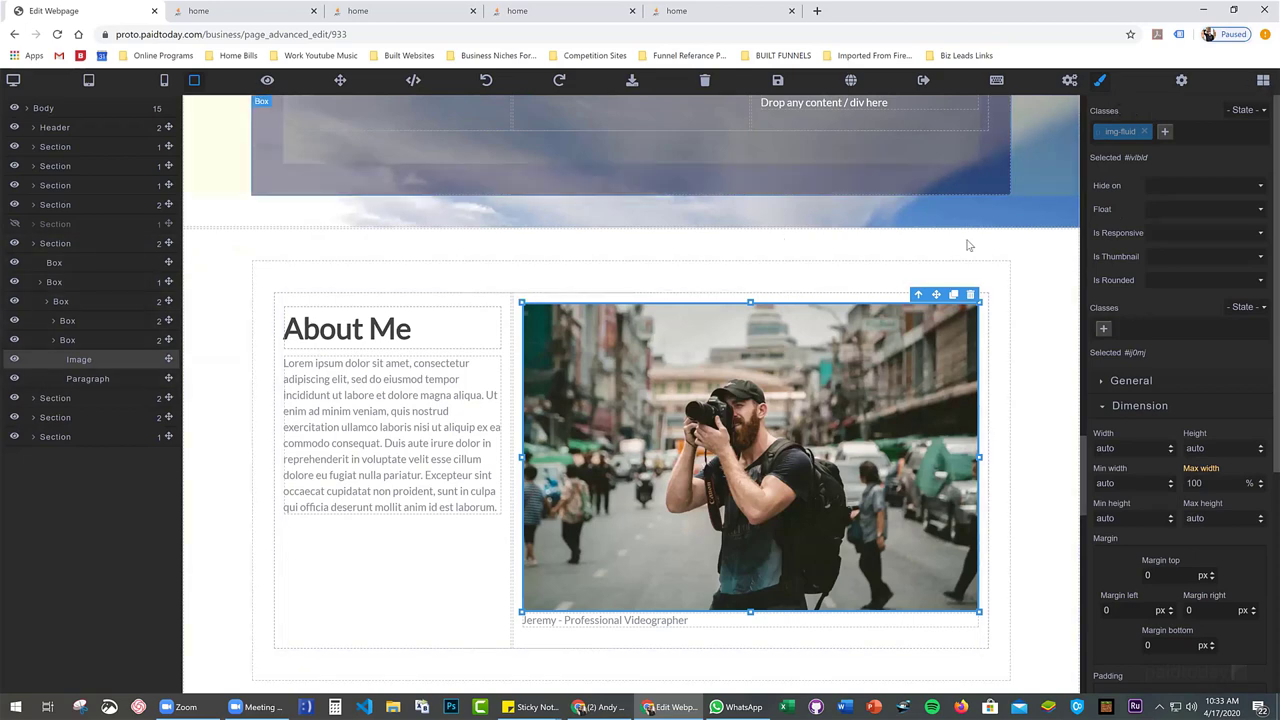
Save the page edits and exit the editor
scroll(967, 245, up, 3)
scroll(773, 275, down, 5)
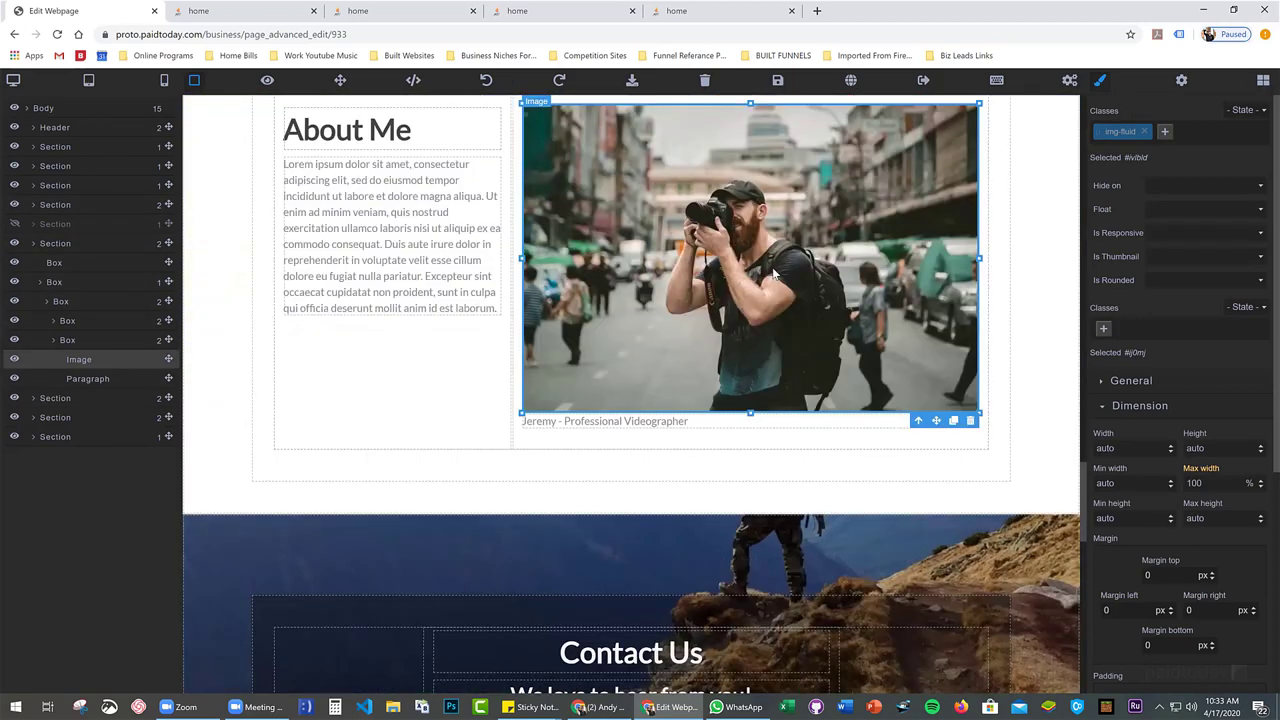
scroll(773, 275, down, 8)
scroll(771, 274, up, 4)
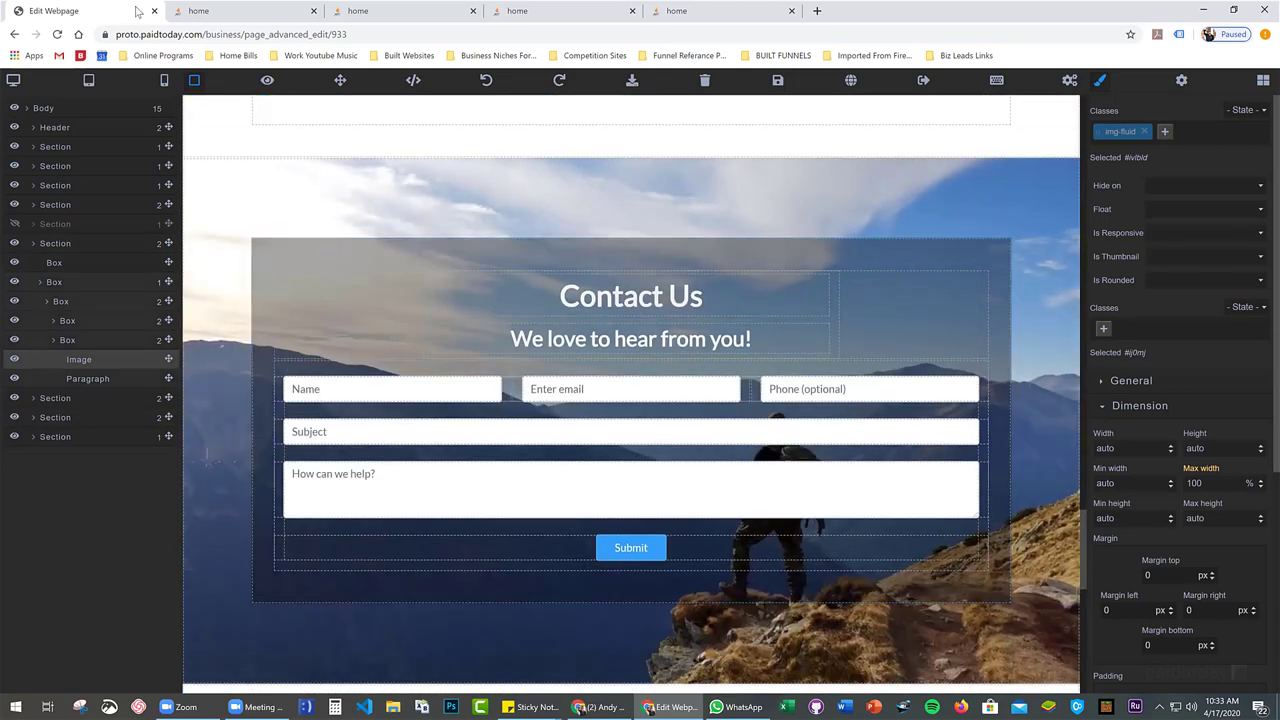
click(777, 80)
click(918, 82)
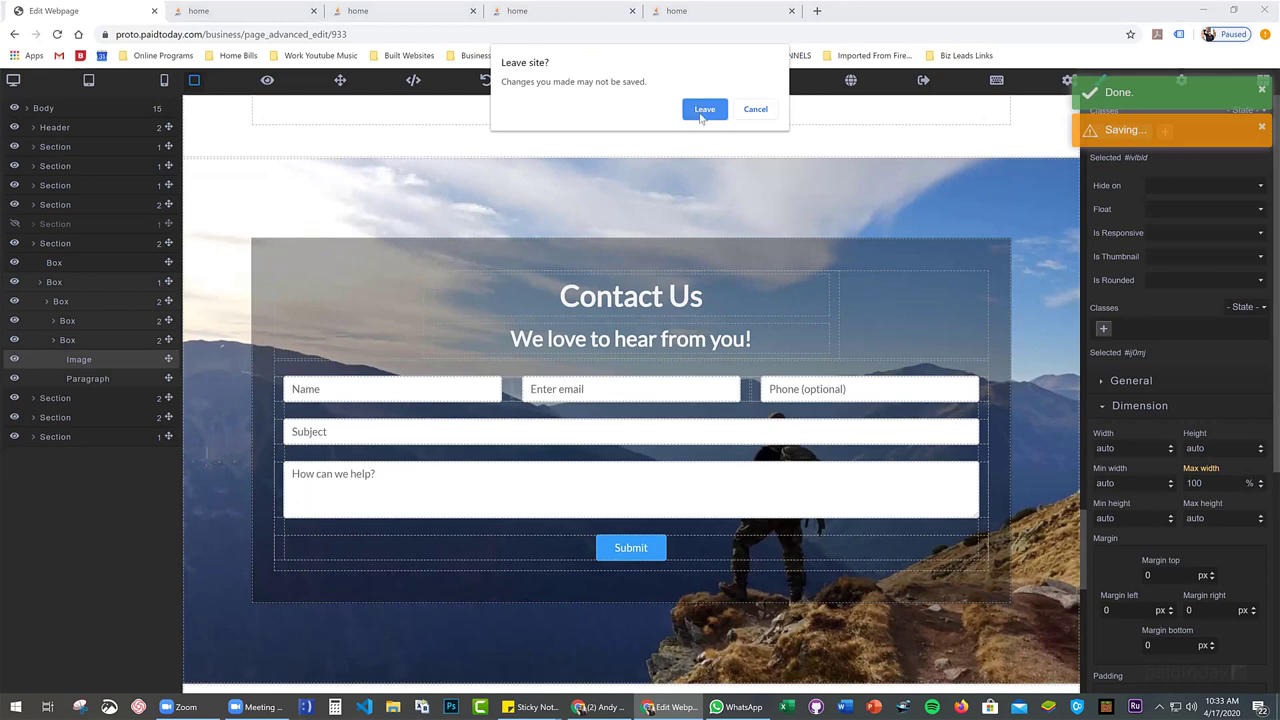
Confirm leaving the editor and go back to the page sets list
click(704, 110)
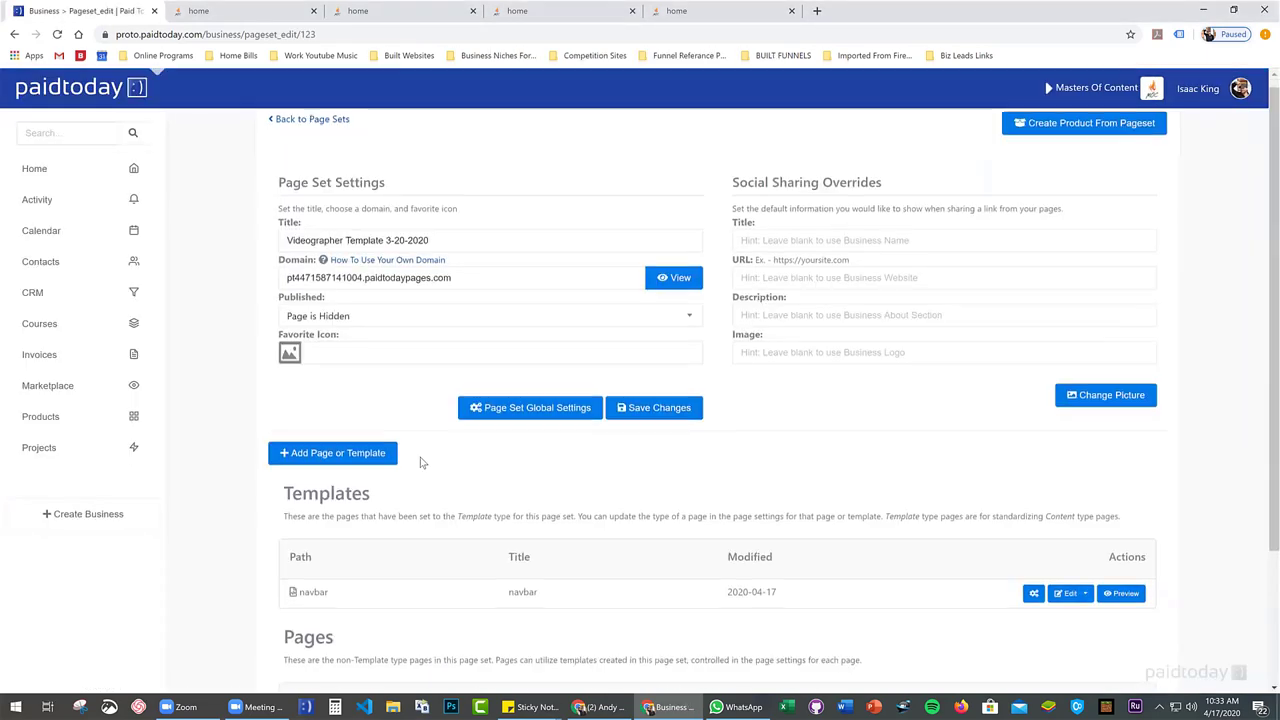
scroll(421, 462, down, 2)
scroll(240, 125, up, 2)
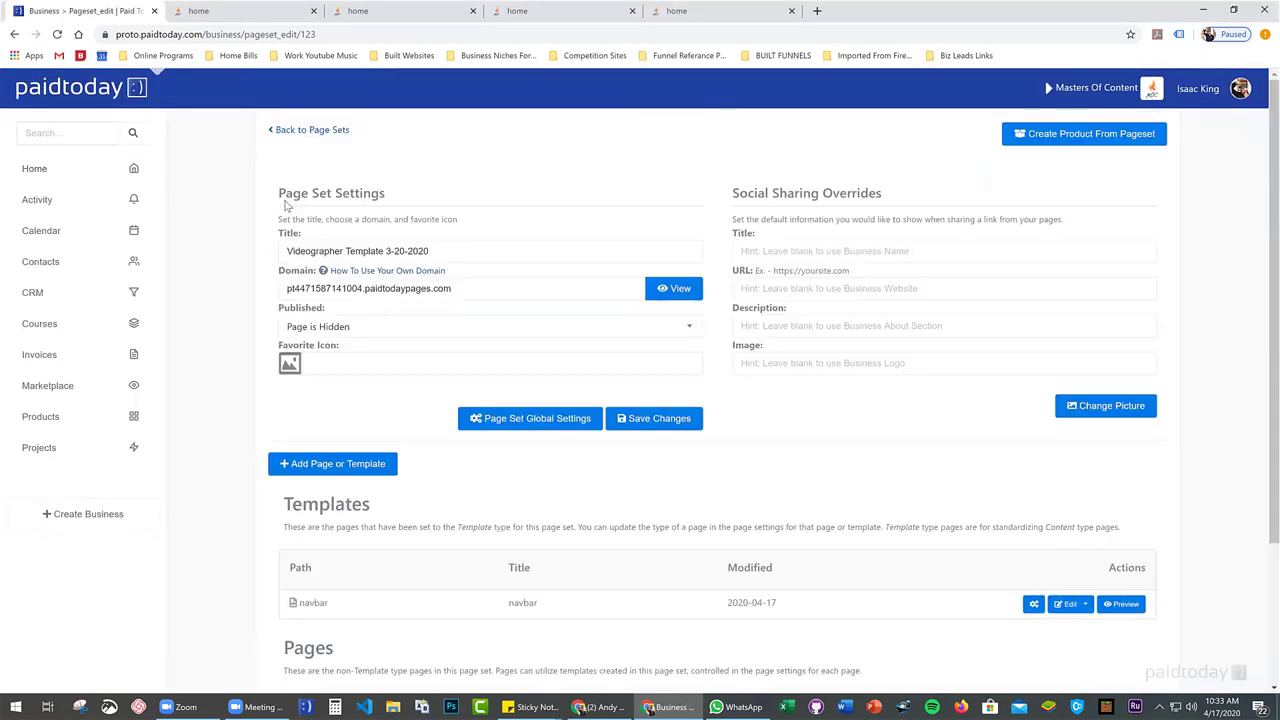
click(297, 134)
Open the Demo Pageset and load its home page in the editor
scroll(349, 567, down, 2)
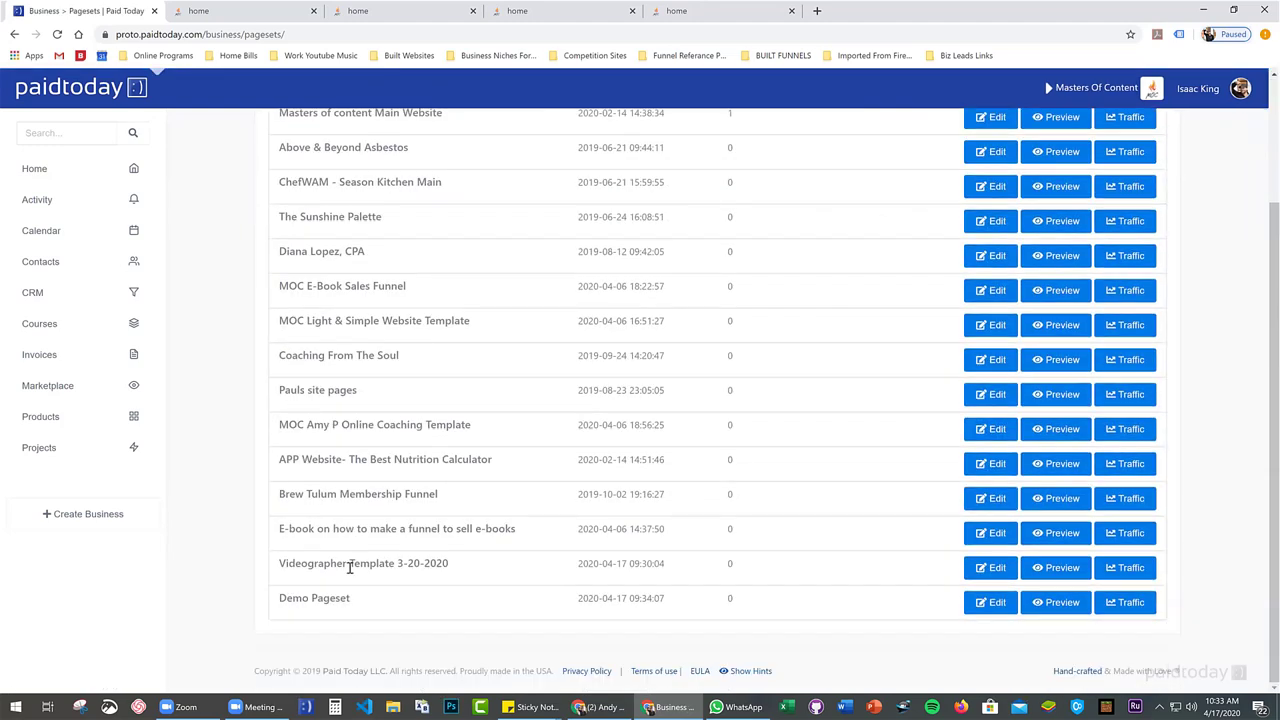
click(986, 602)
scroll(750, 528, down, 2)
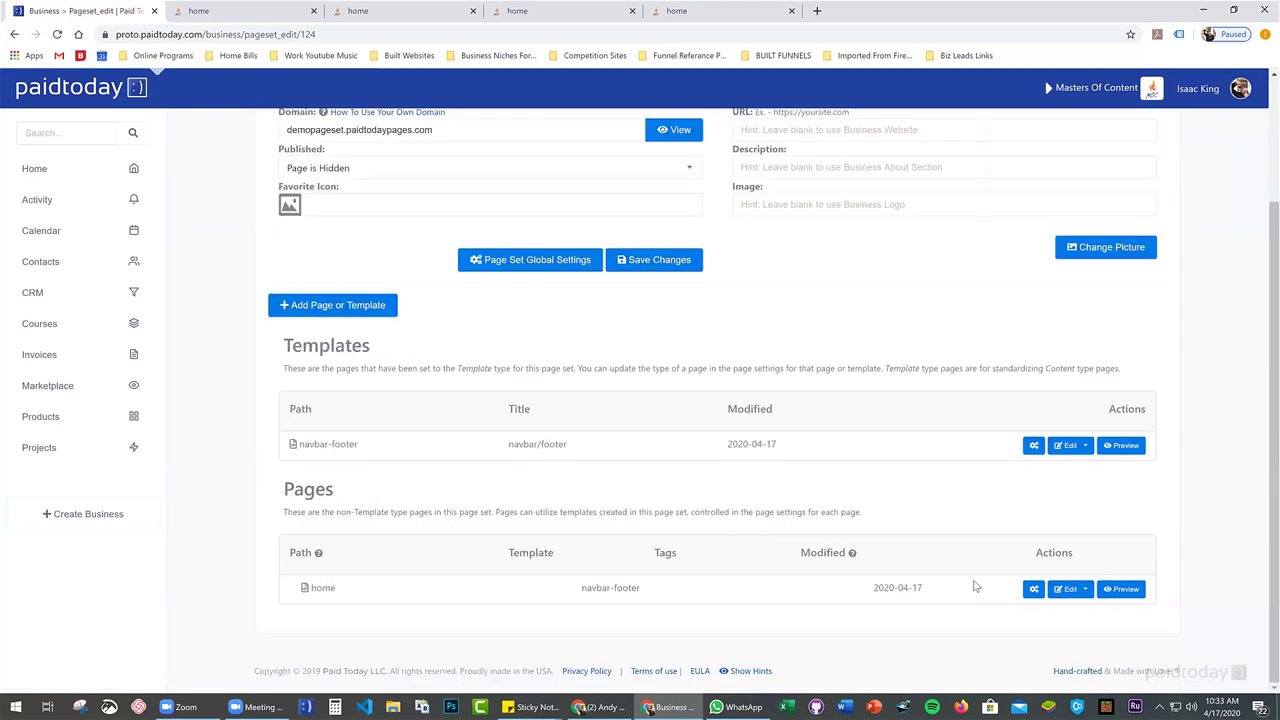
click(1066, 590)
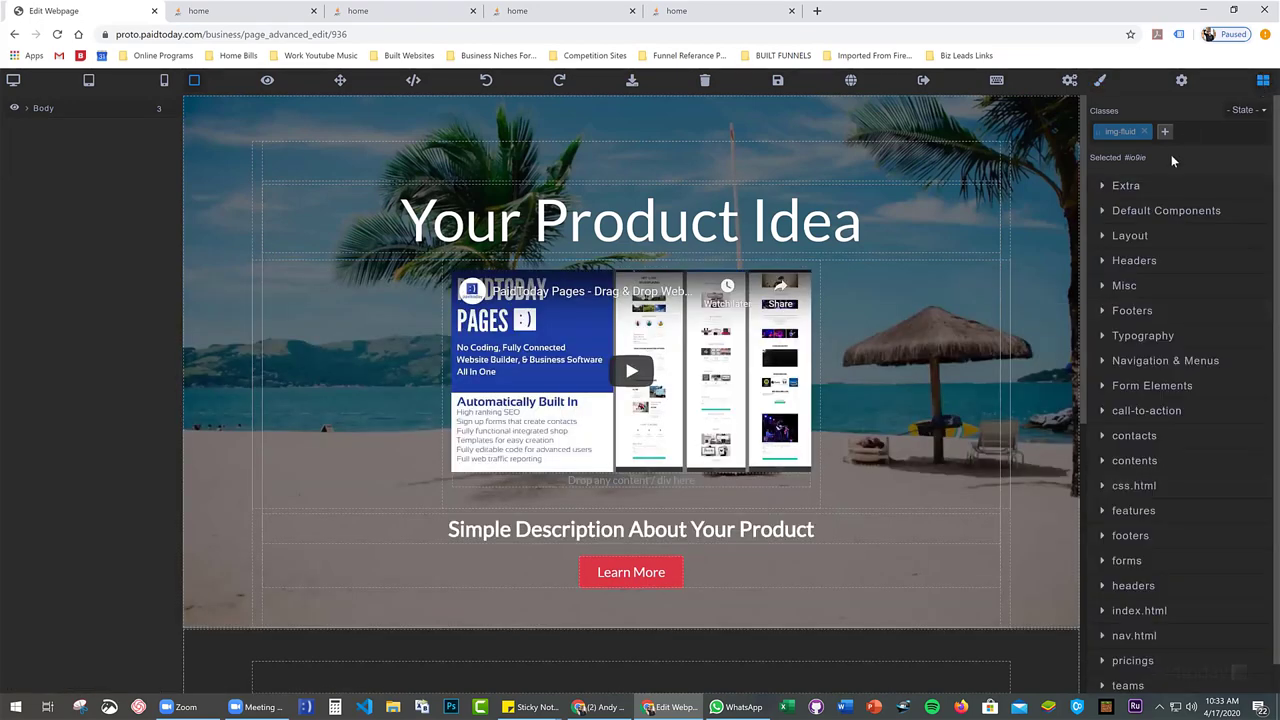
Drag the blue contact-form block from the contacts category below the This is Heading section
scroll(1130, 300, down, 1)
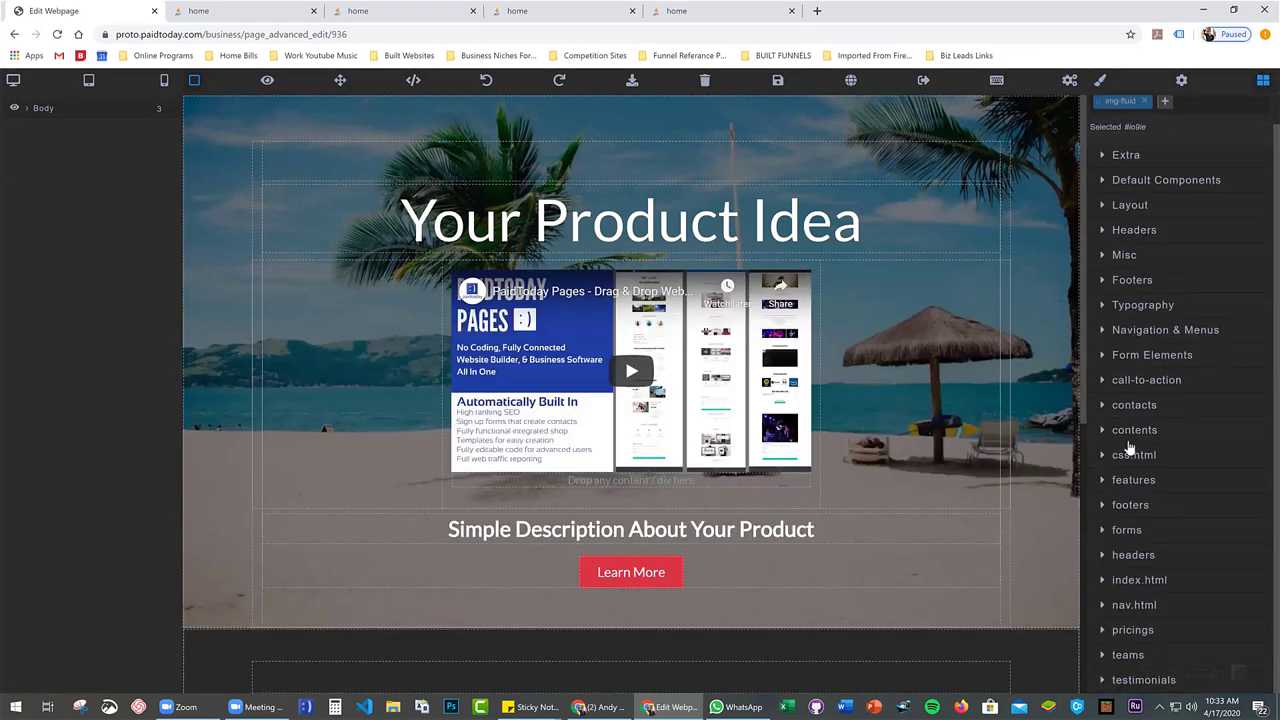
click(1136, 405)
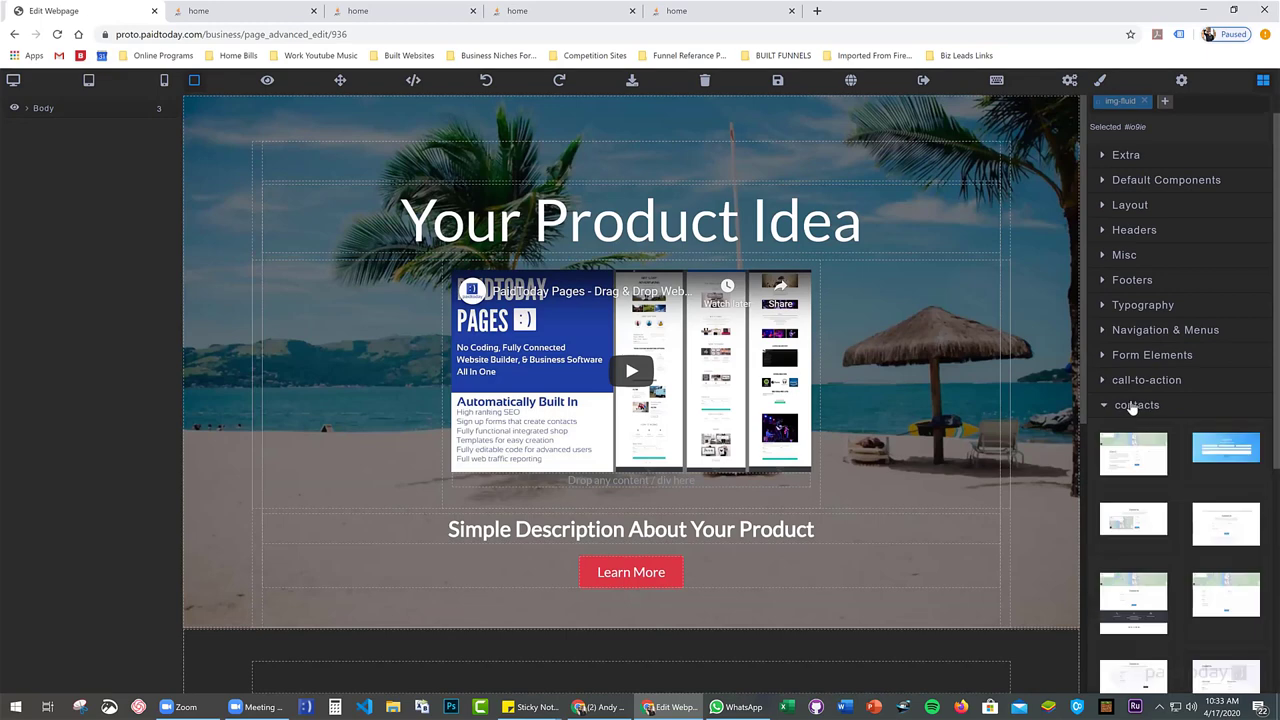
scroll(856, 418, down, 3)
scroll(1131, 411, down, 2)
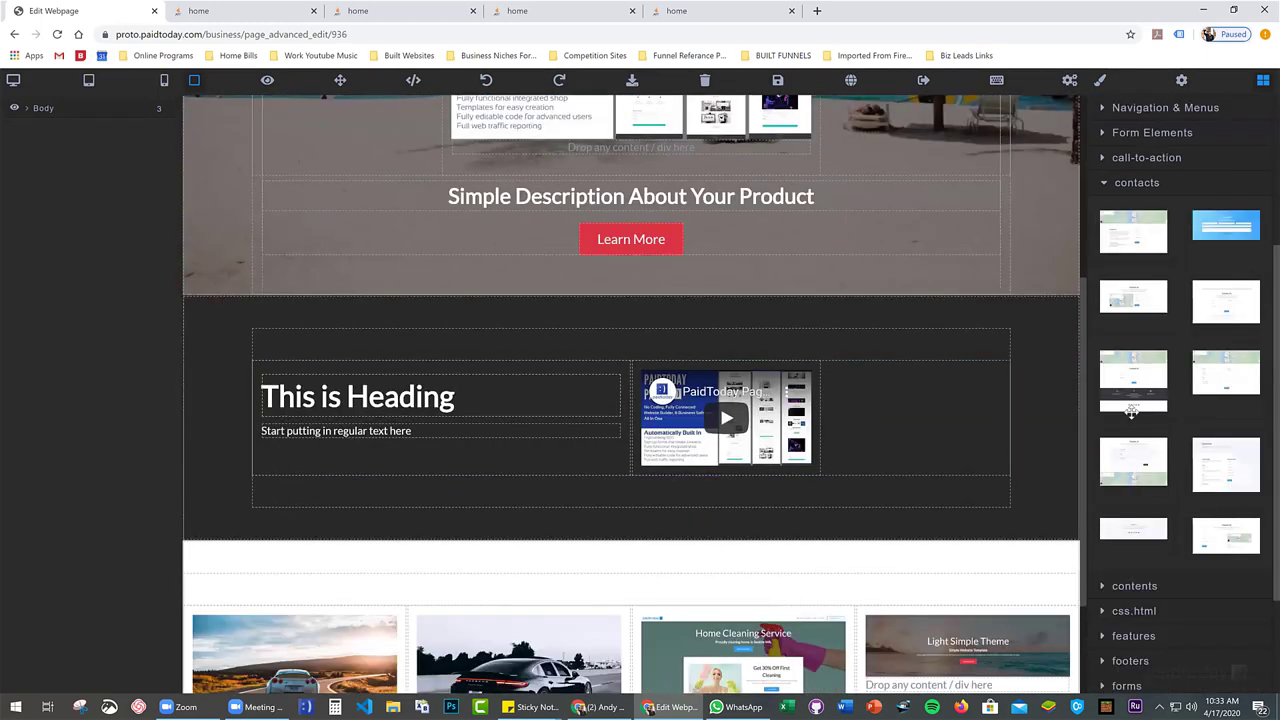
scroll(1156, 495, up, 1)
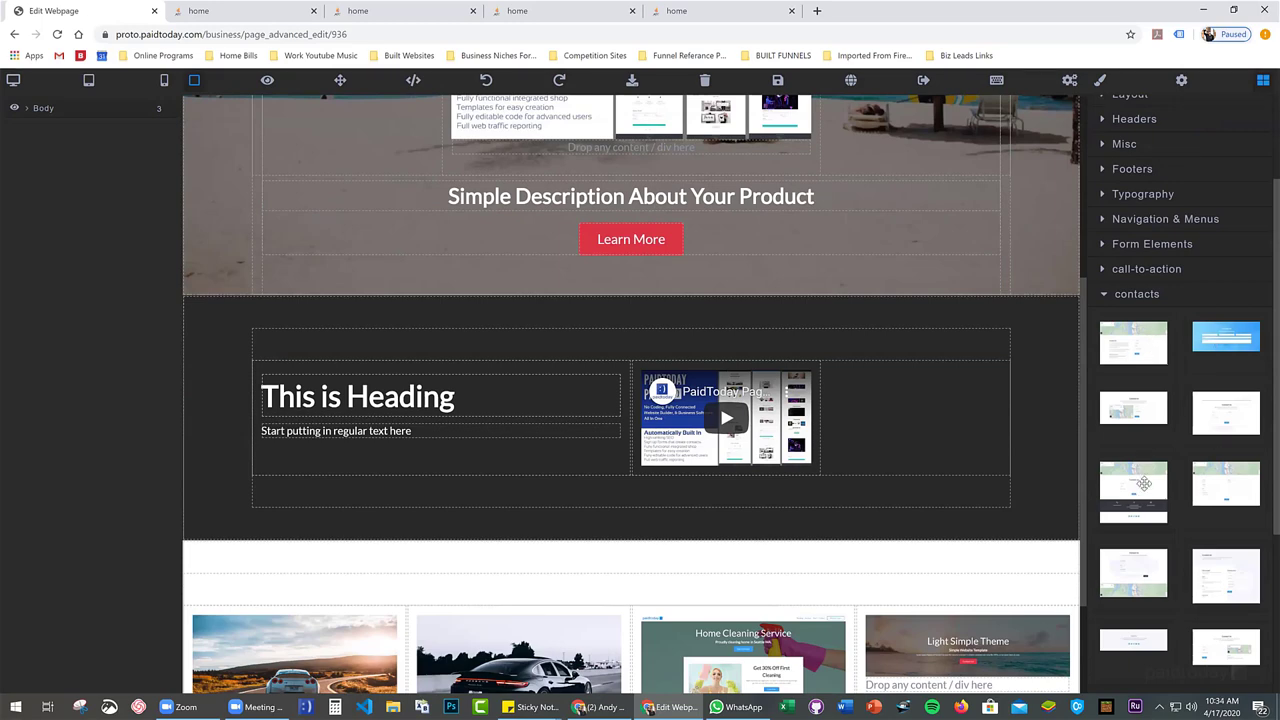
scroll(826, 378, down, 2)
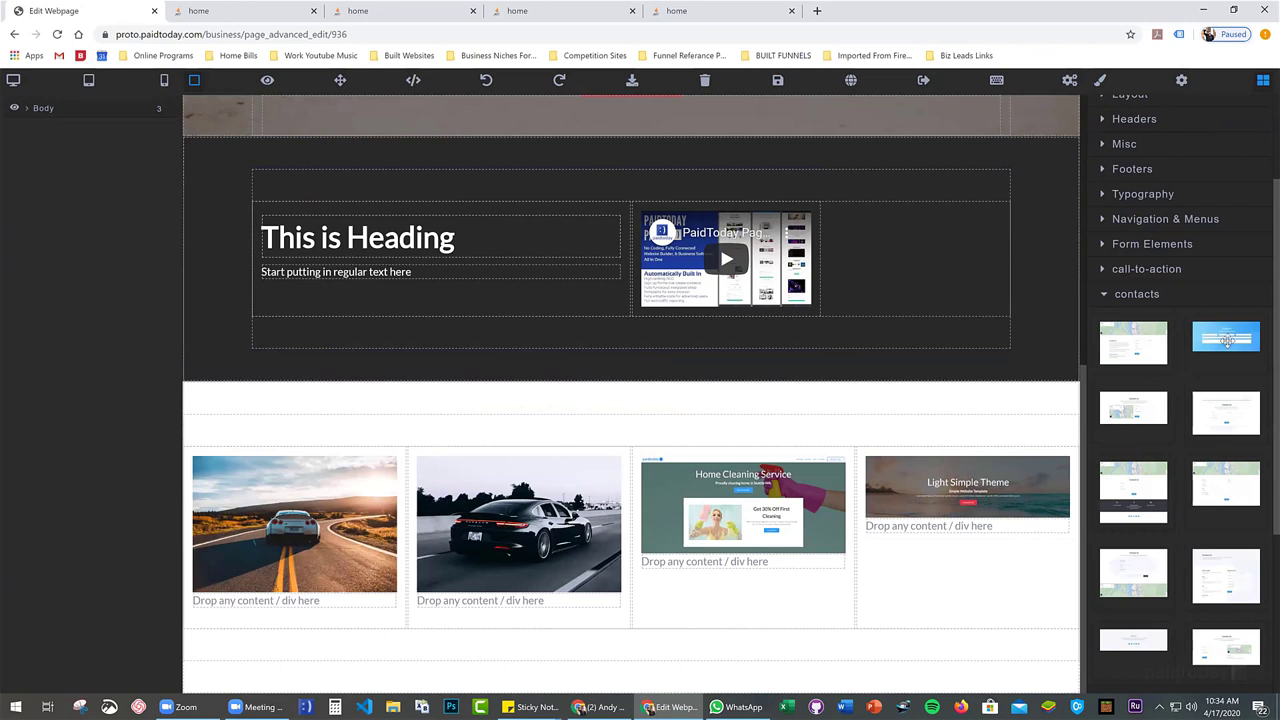
drag(1247, 330, 752, 392)
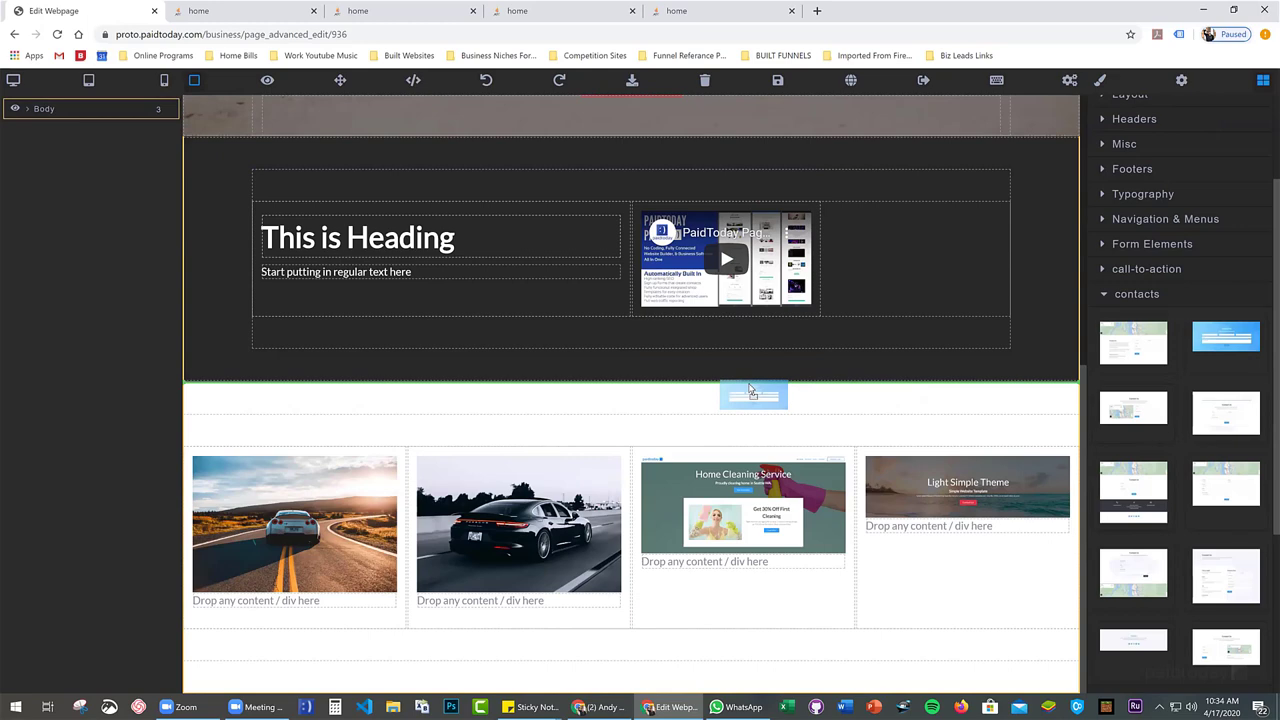
drag(752, 392, 751, 390)
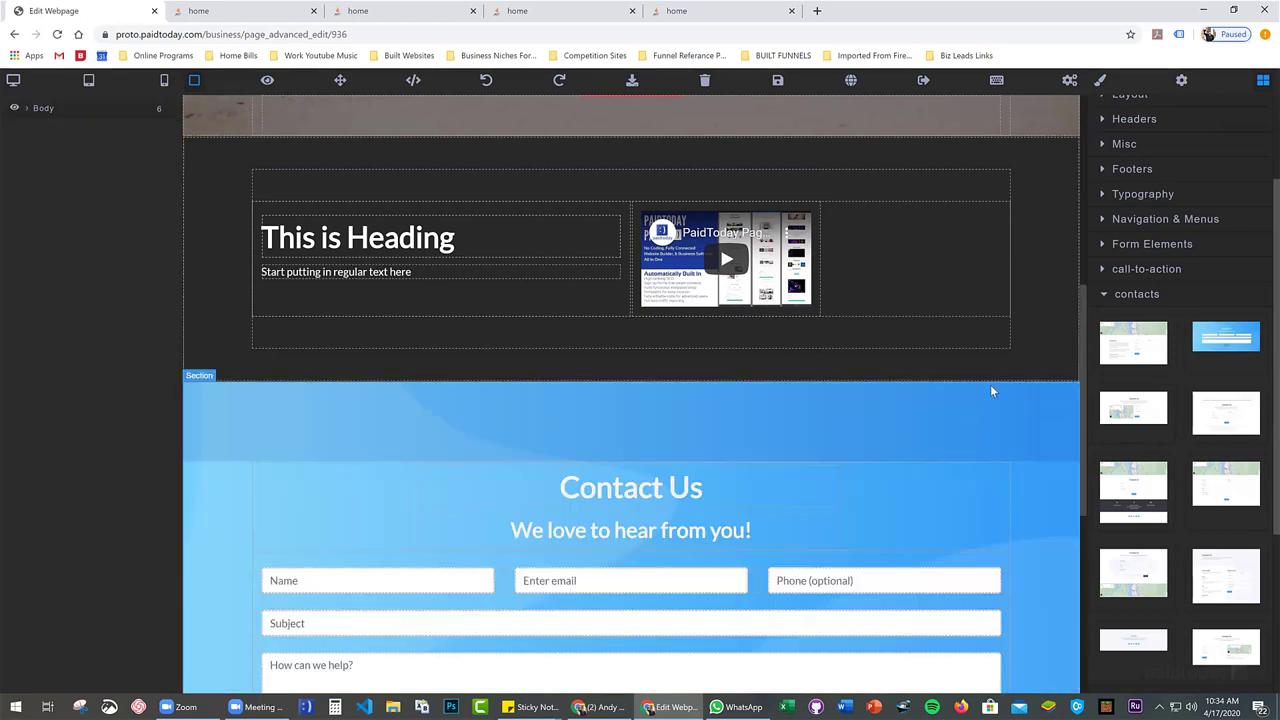
Select the new Contact Us section and its form box in the Layers panel
scroll(992, 391, down, 1)
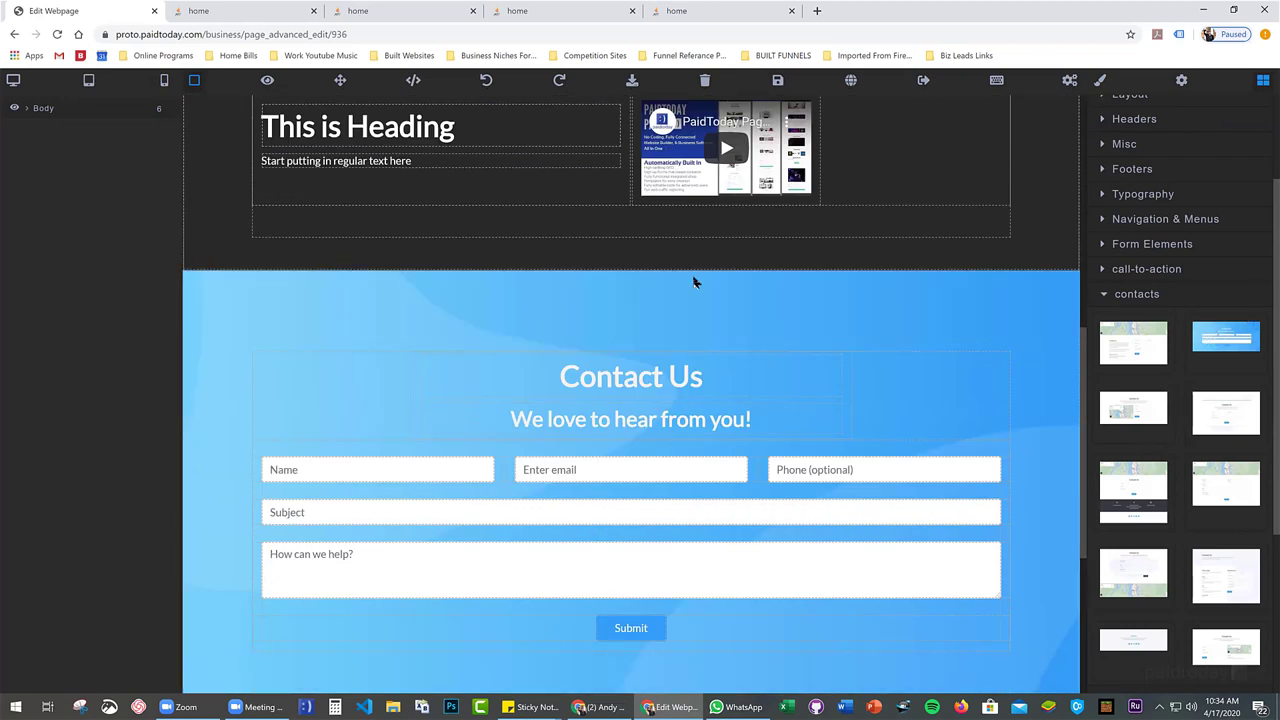
click(243, 334)
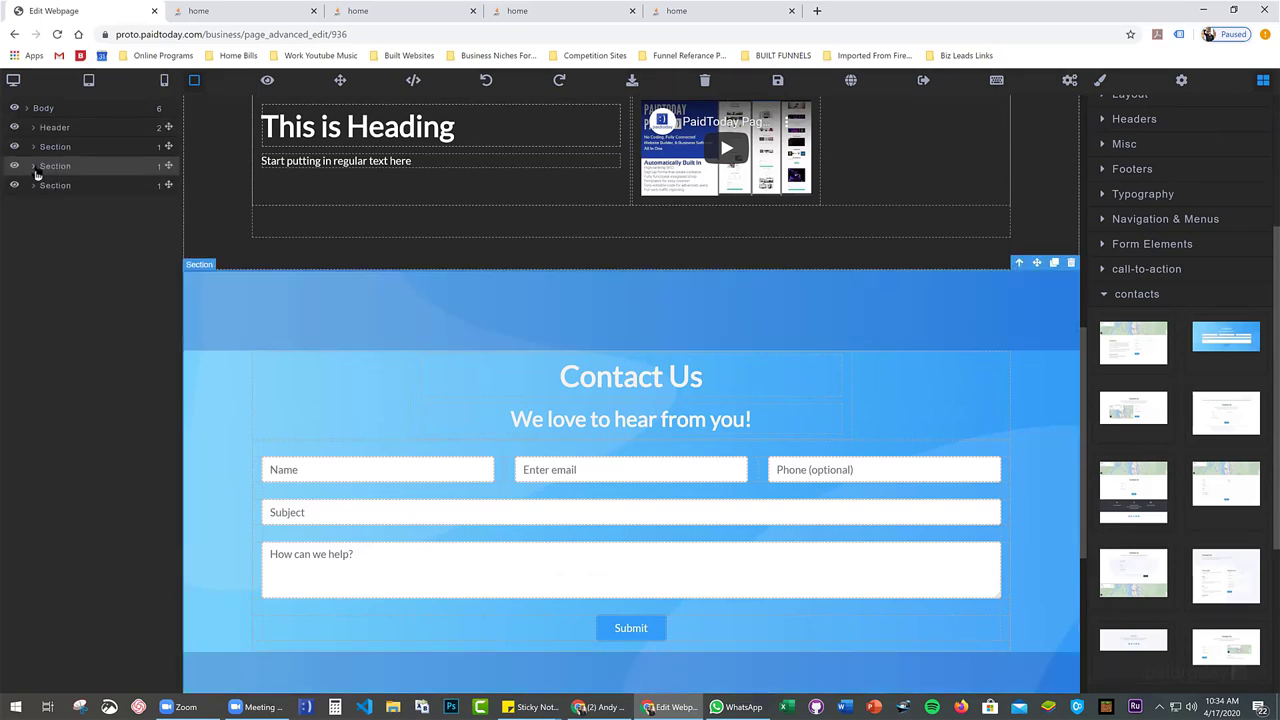
click(33, 166)
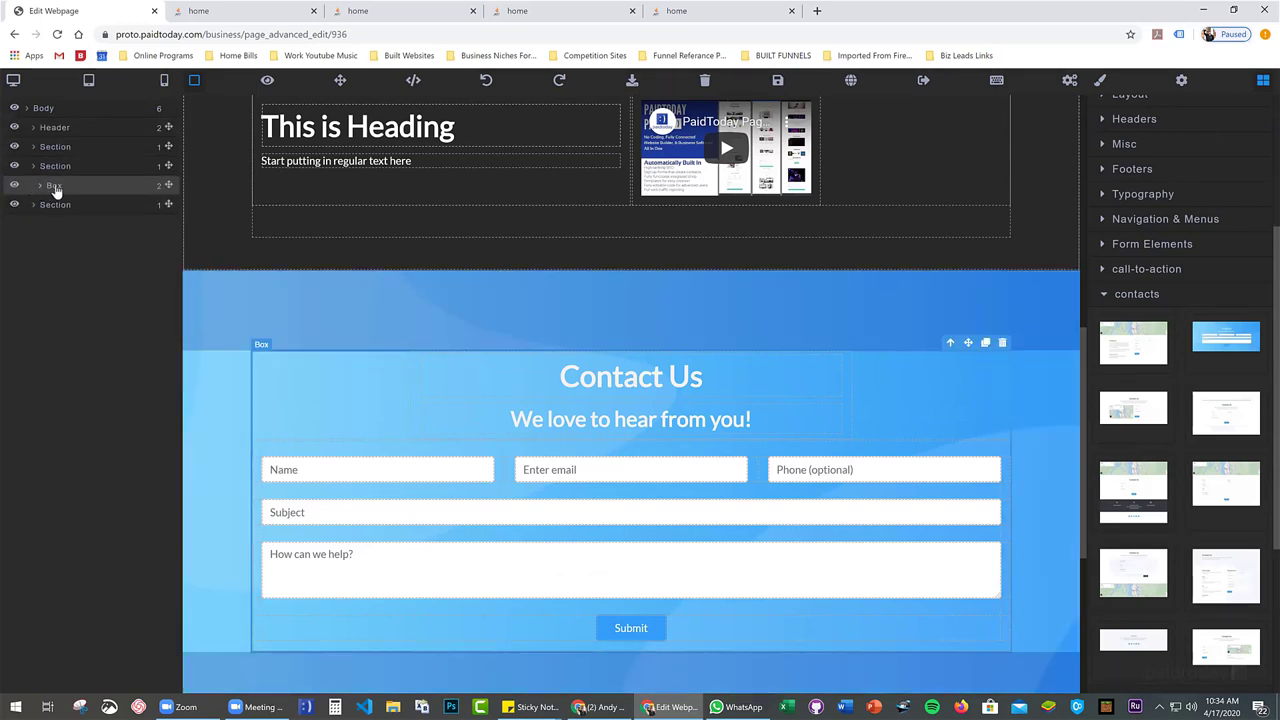
click(54, 186)
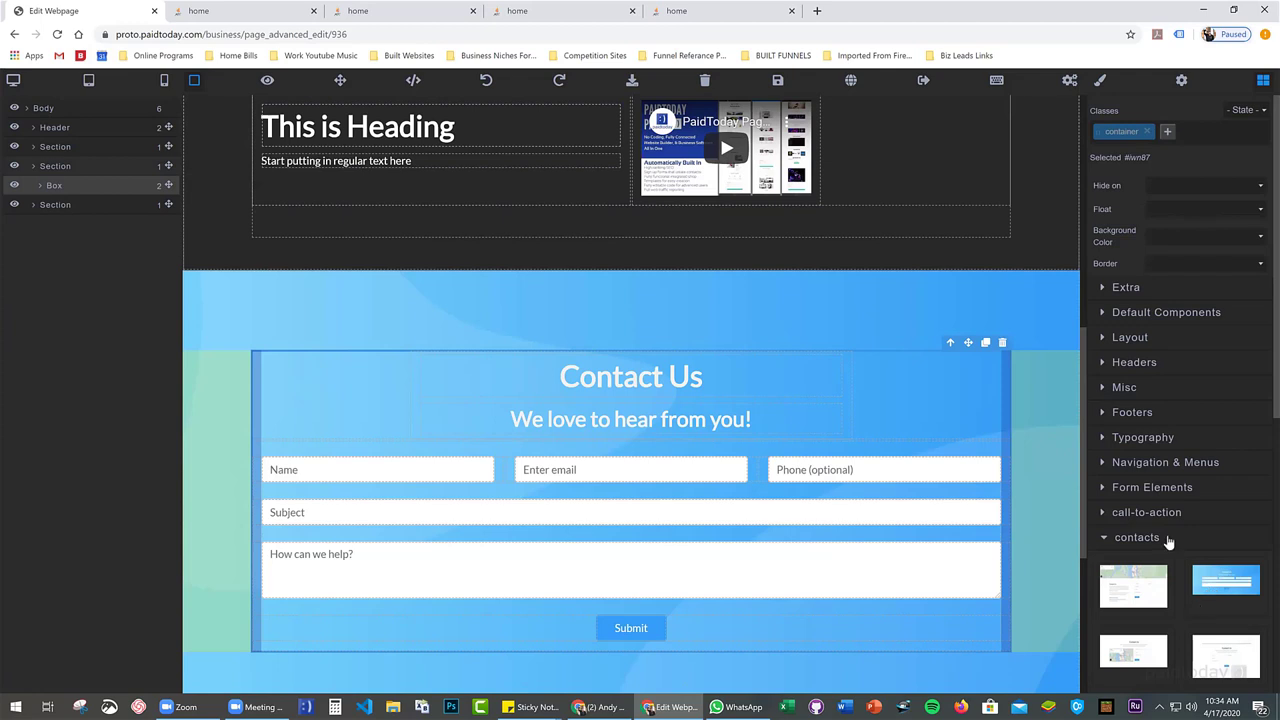
scroll(1151, 517, down, 3)
scroll(1125, 450, up, 2)
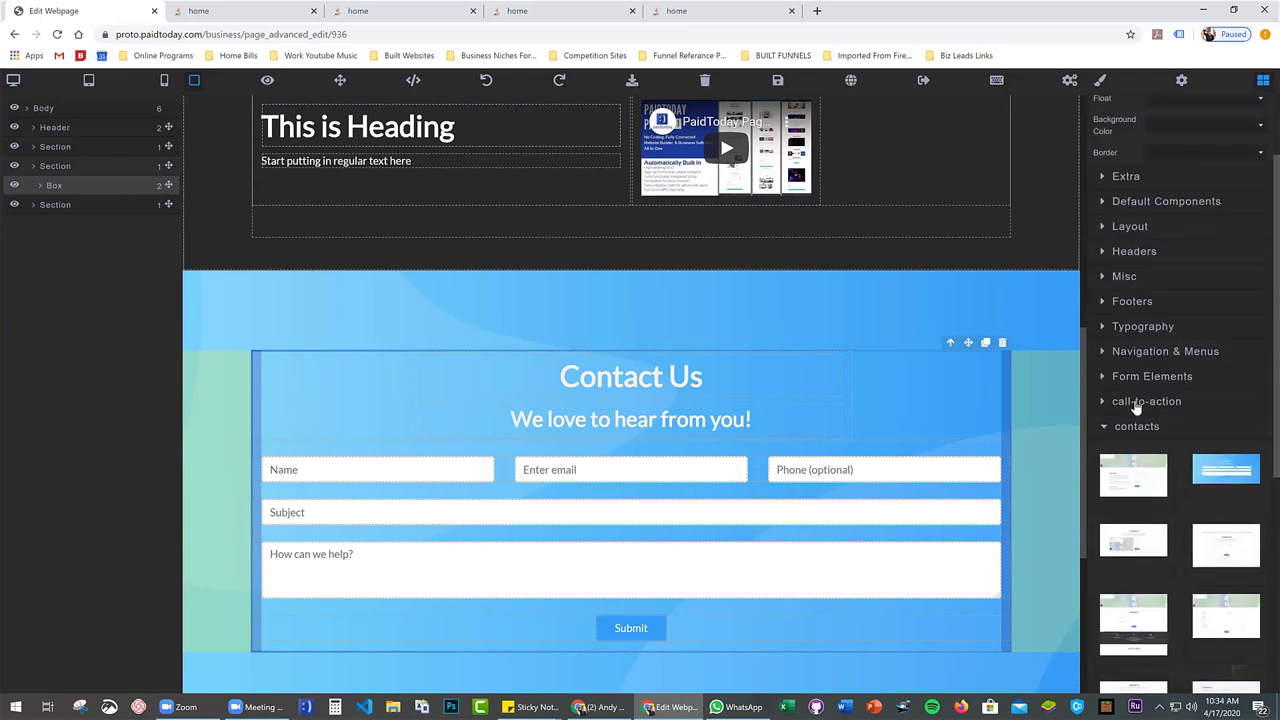
Move the Contact Us form container into the dark section under the heading and video
click(1134, 401)
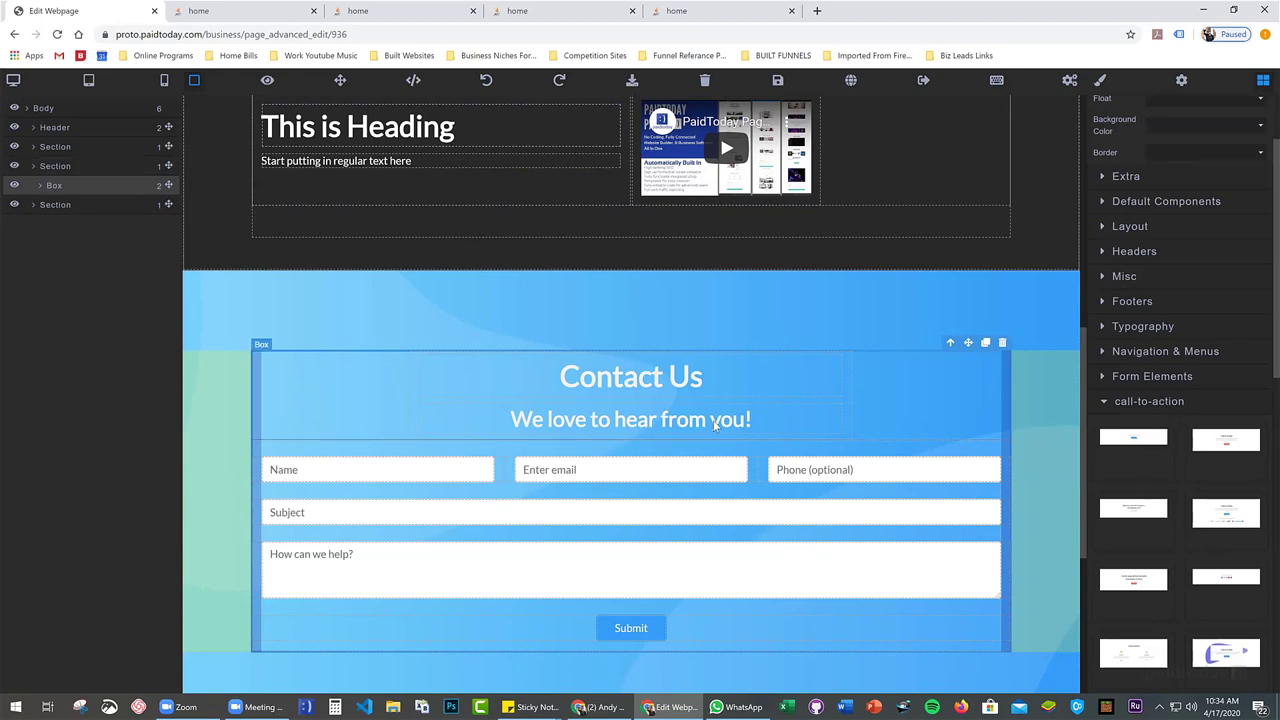
scroll(380, 300, down, 2)
scroll(205, 225, up, 2)
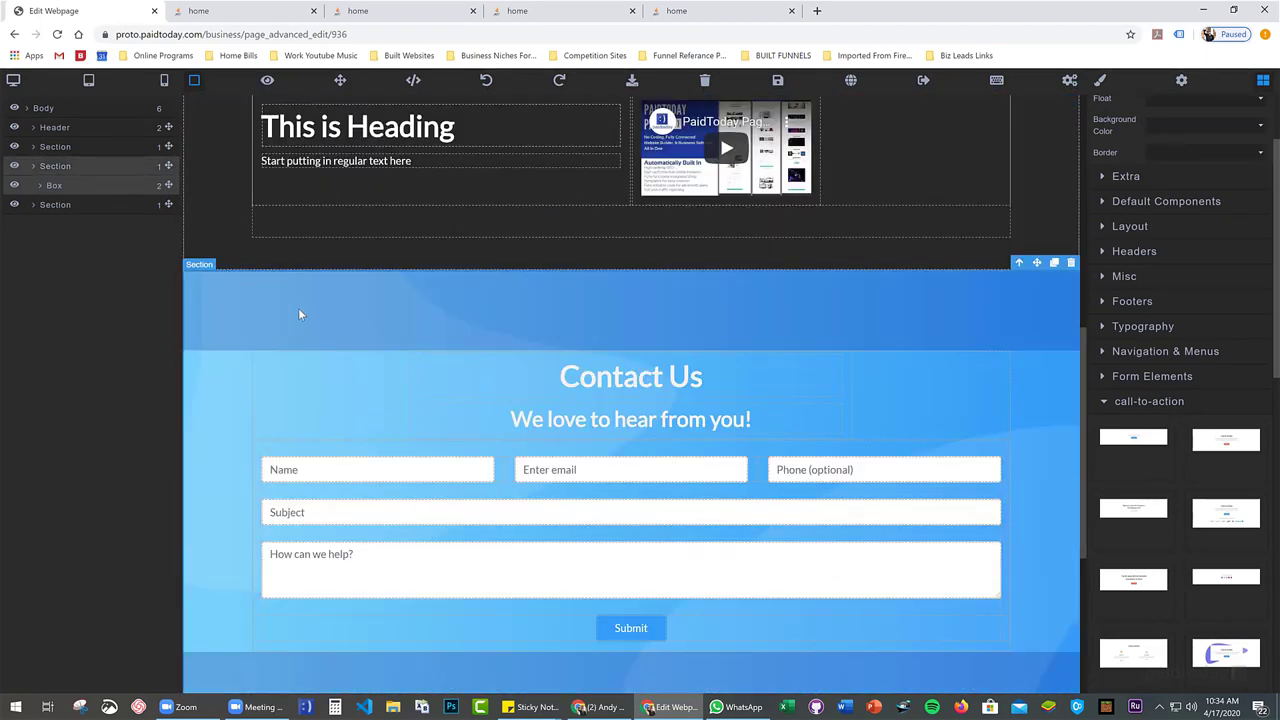
scroll(463, 228, up, 2)
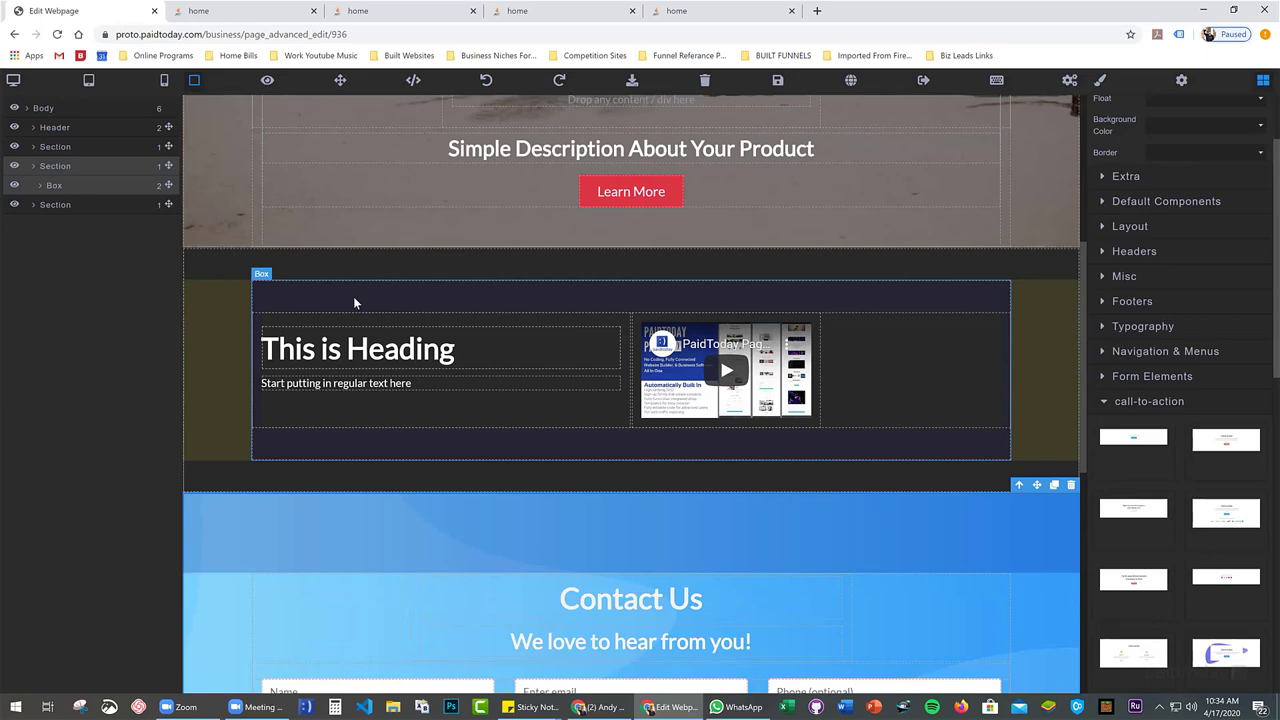
scroll(354, 300, down, 2)
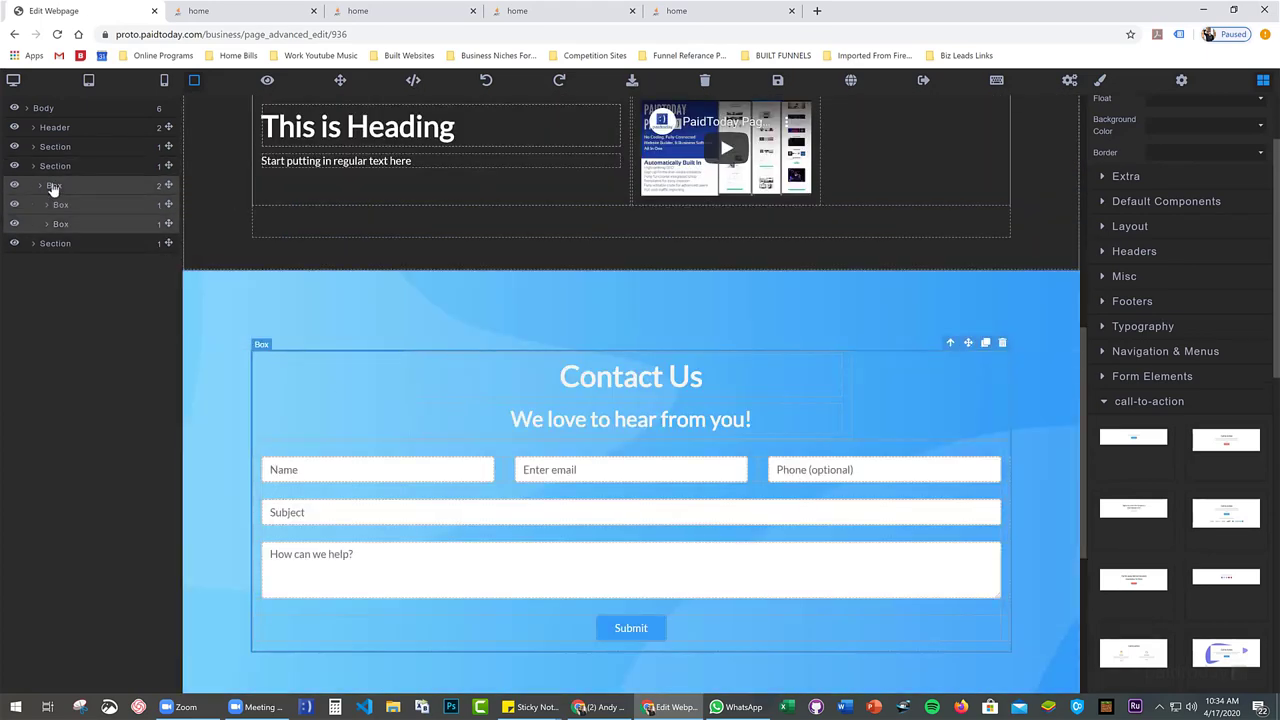
scroll(371, 314, up, 1)
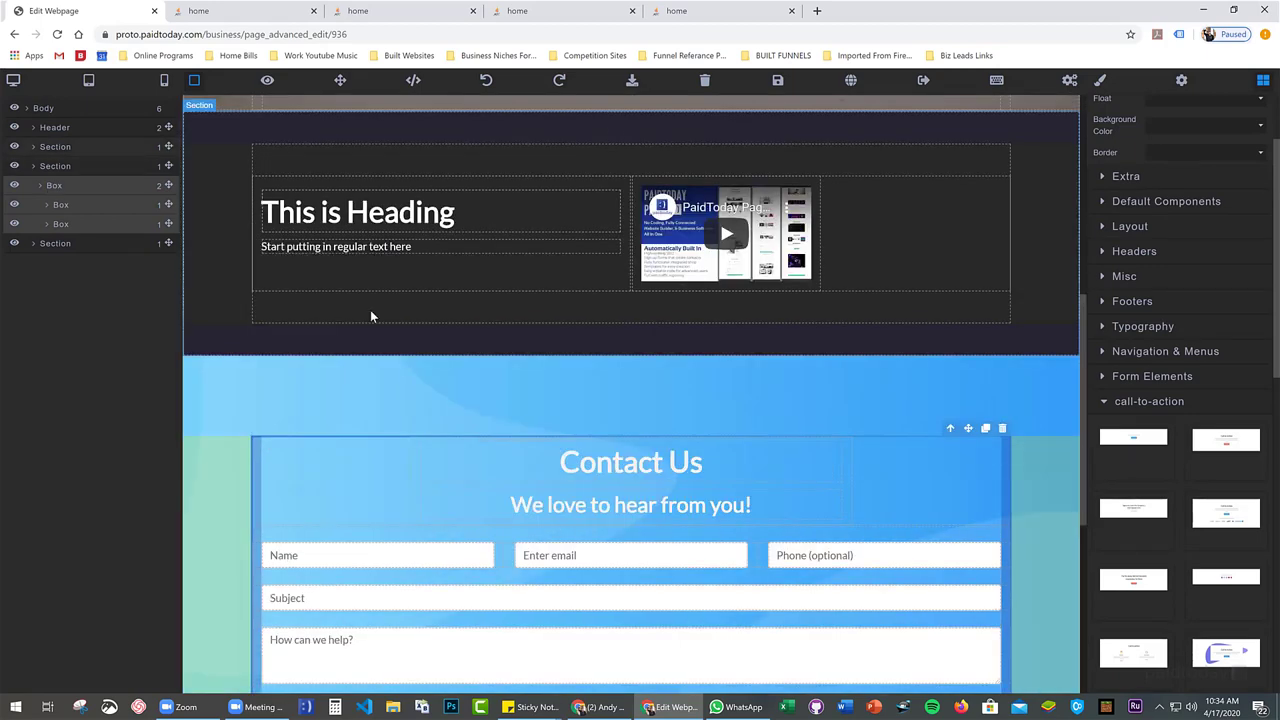
click(73, 196)
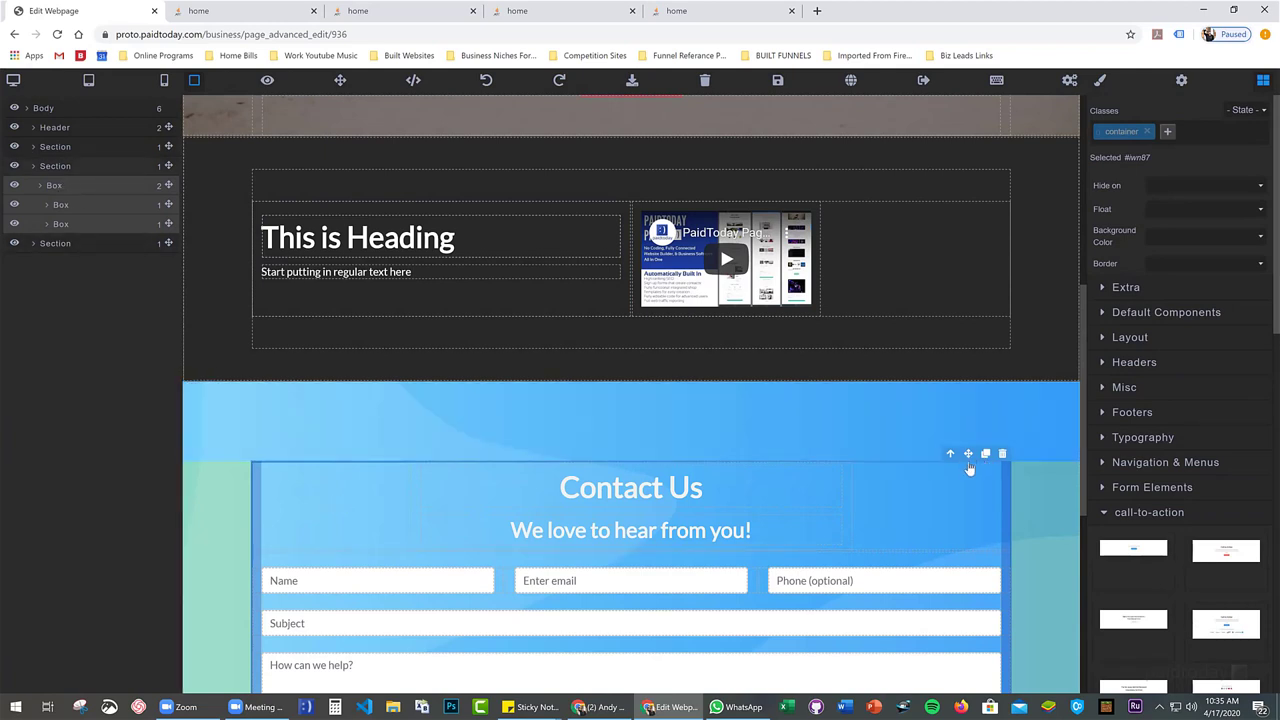
drag(968, 456, 899, 357)
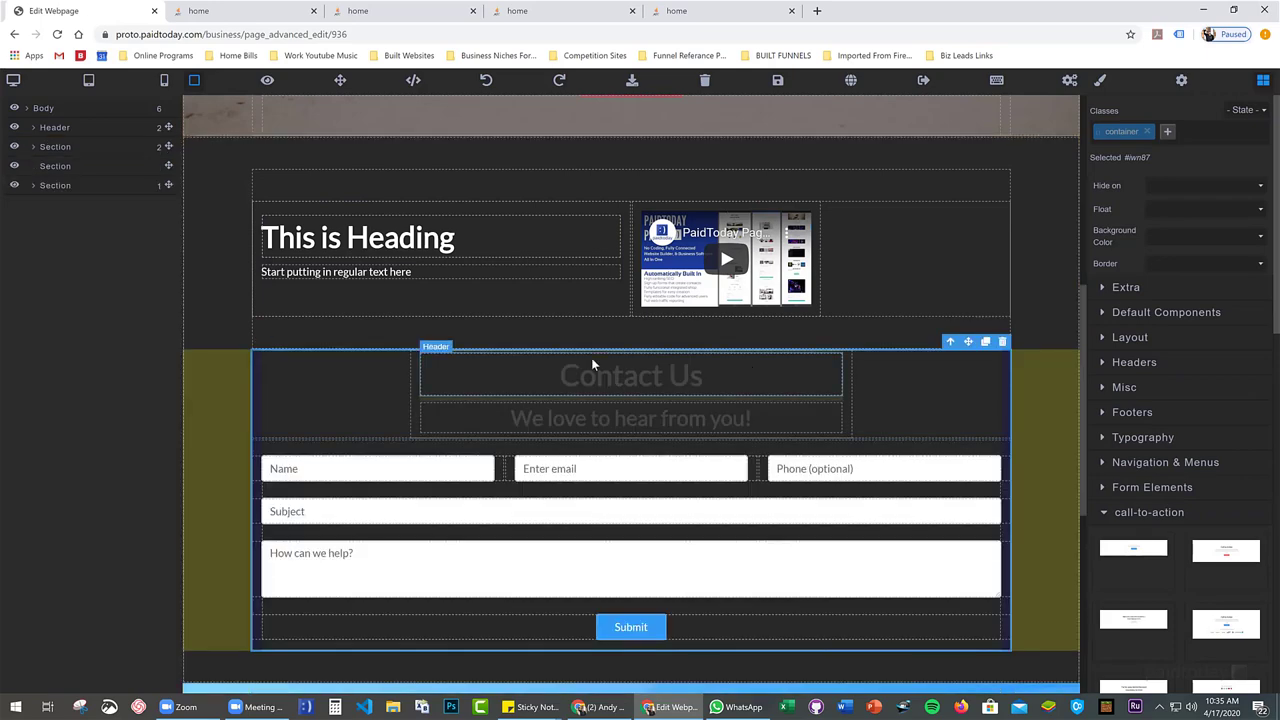
Delete the leftover empty blue section below the Contact Us form
click(294, 186)
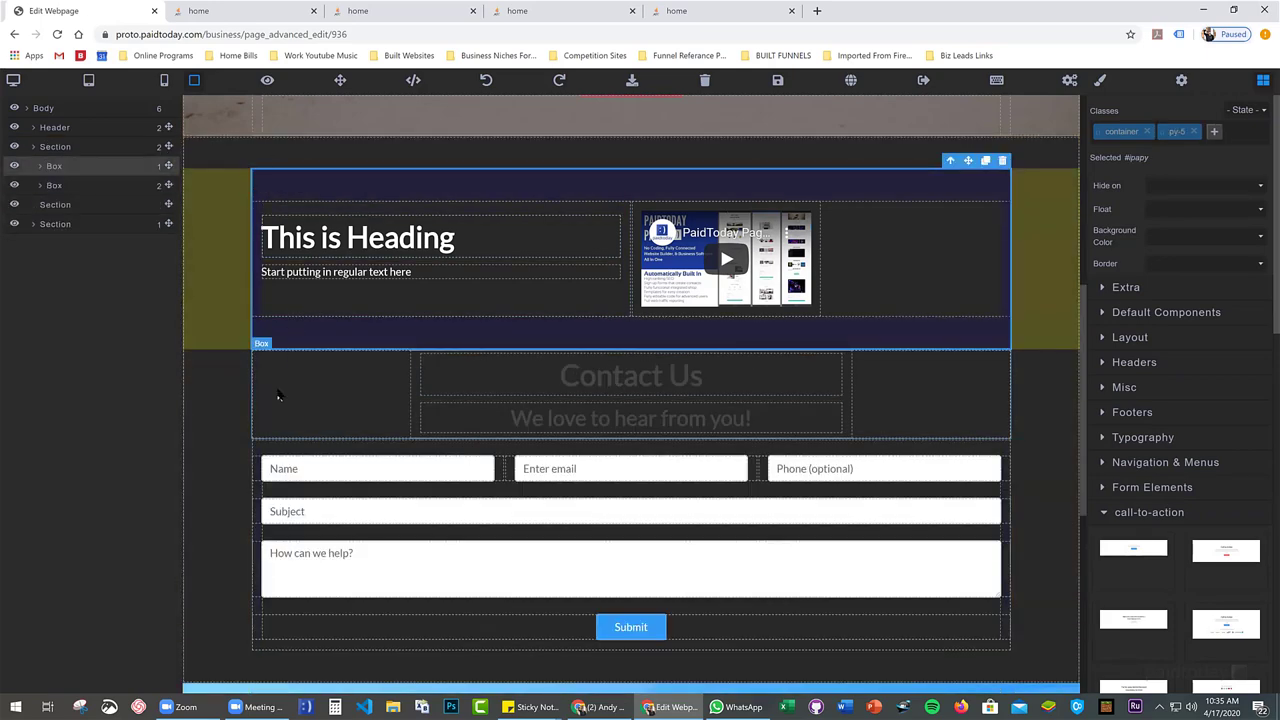
click(278, 396)
click(54, 185)
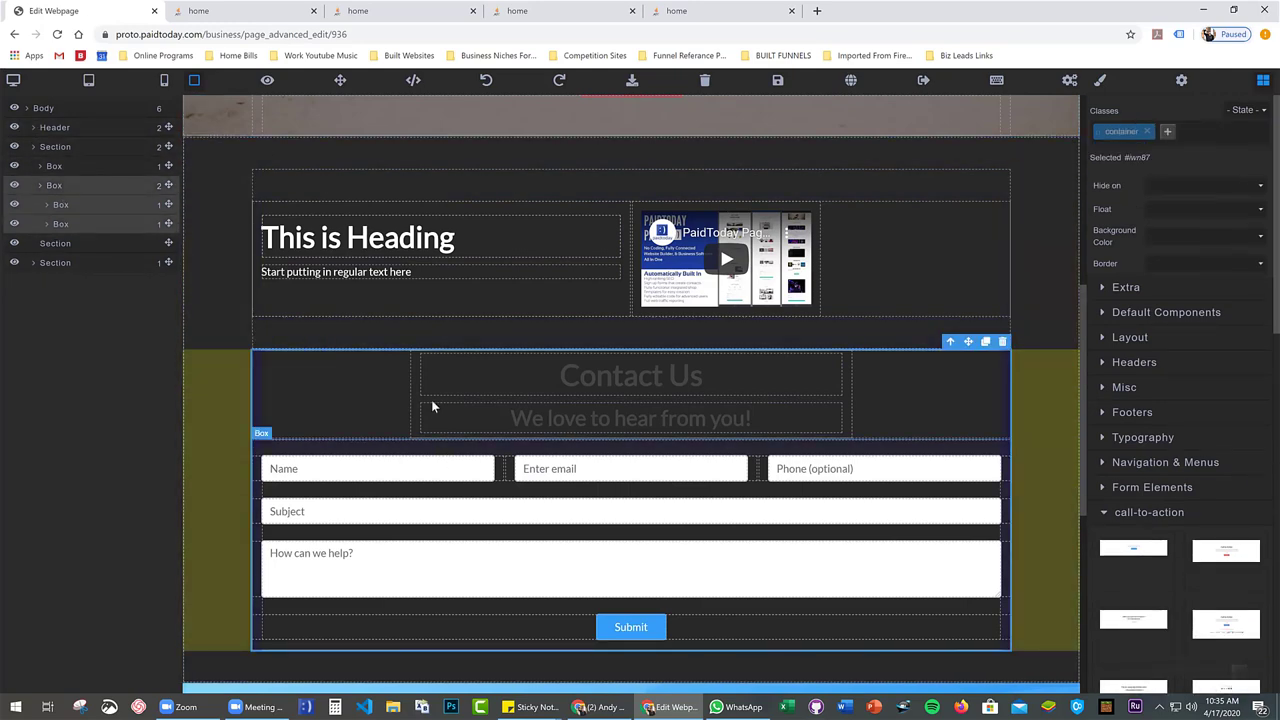
scroll(474, 474, down, 2)
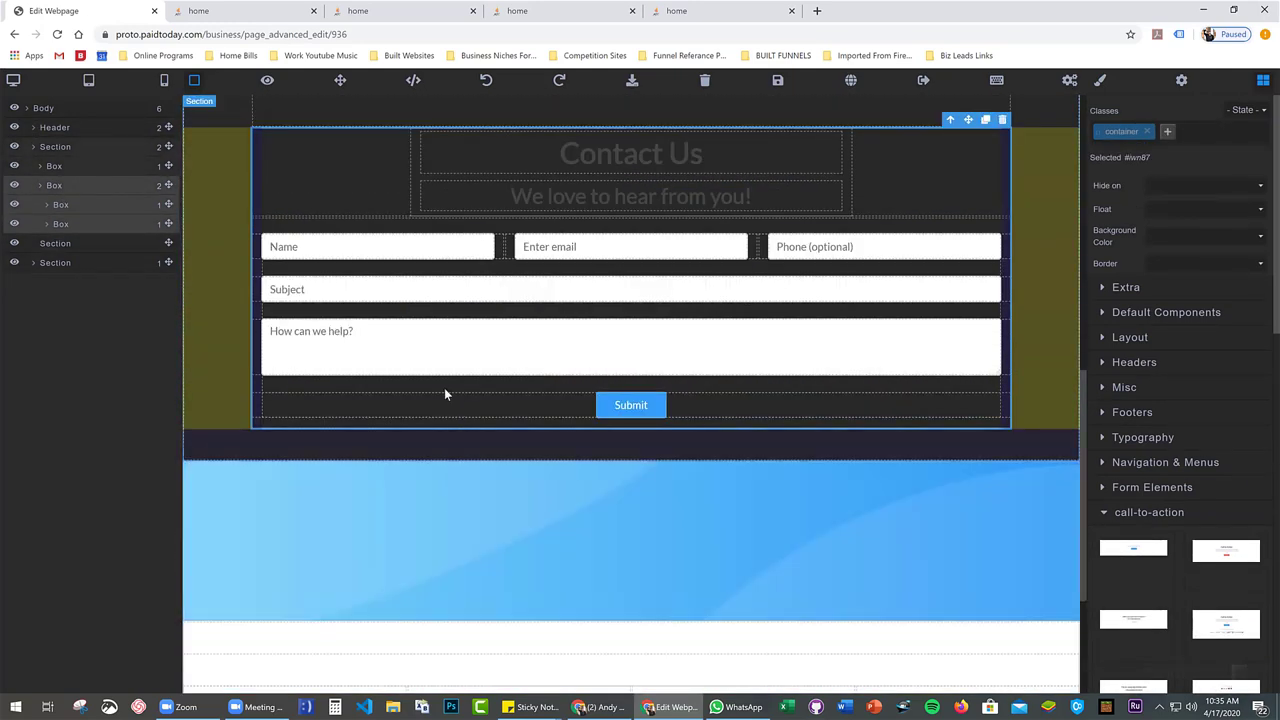
scroll(586, 261, up, 1)
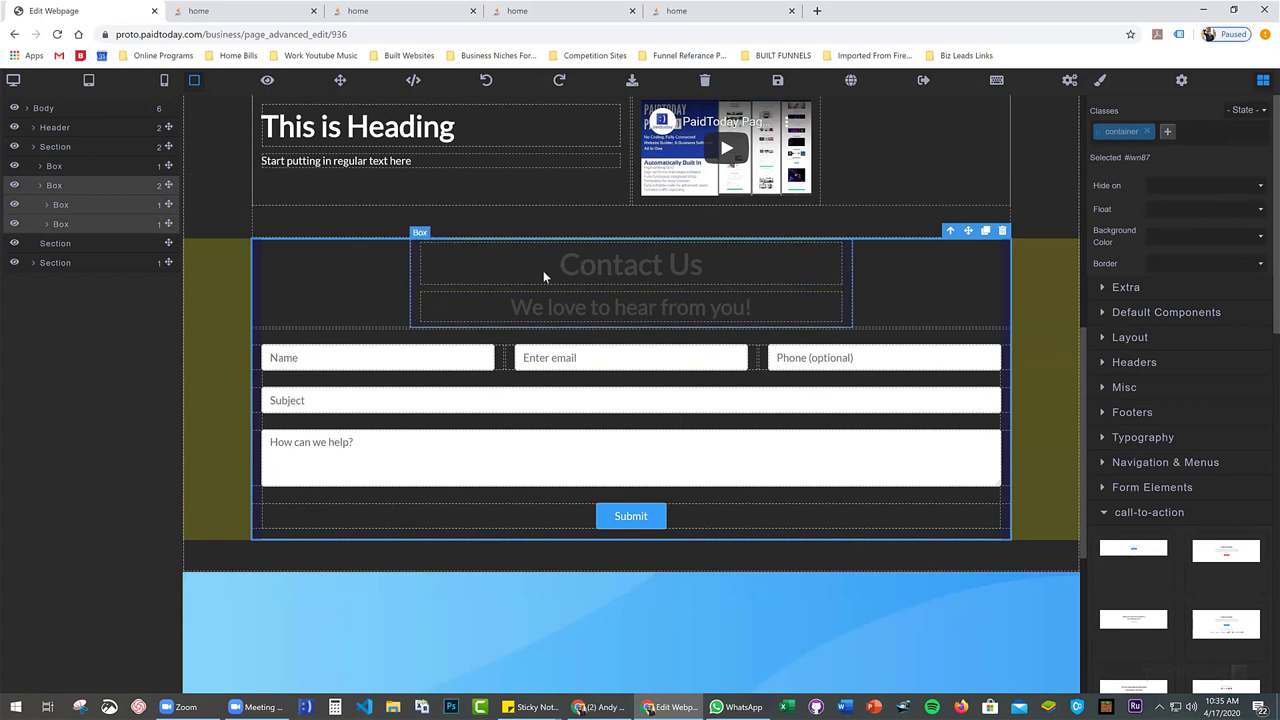
click(326, 620)
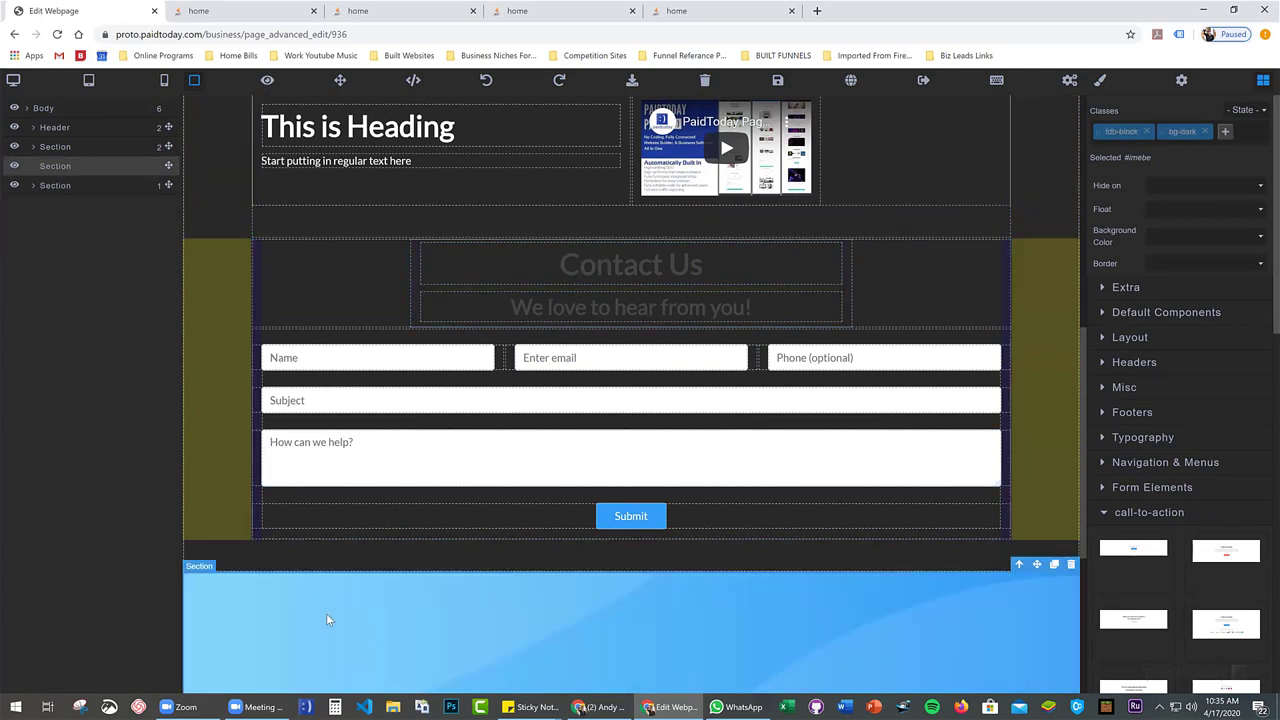
click(1072, 566)
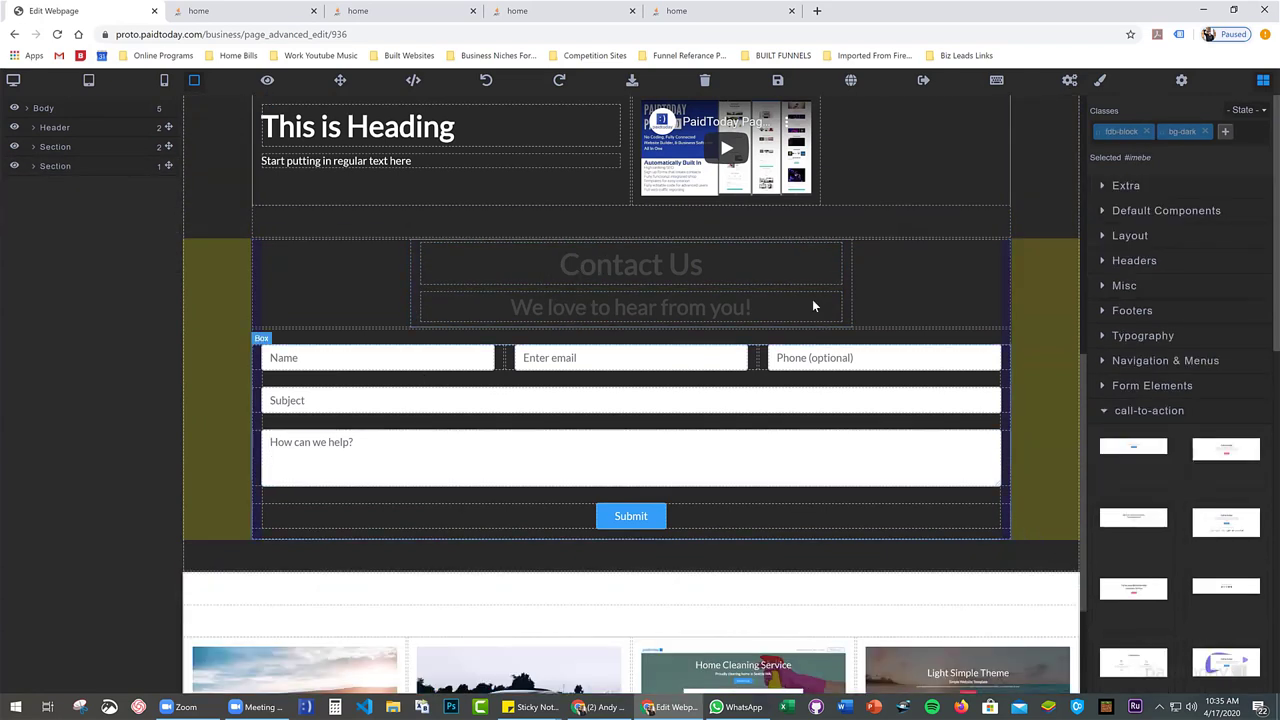
Set the Contact Us heading row's typography colour to the white preset
click(886, 270)
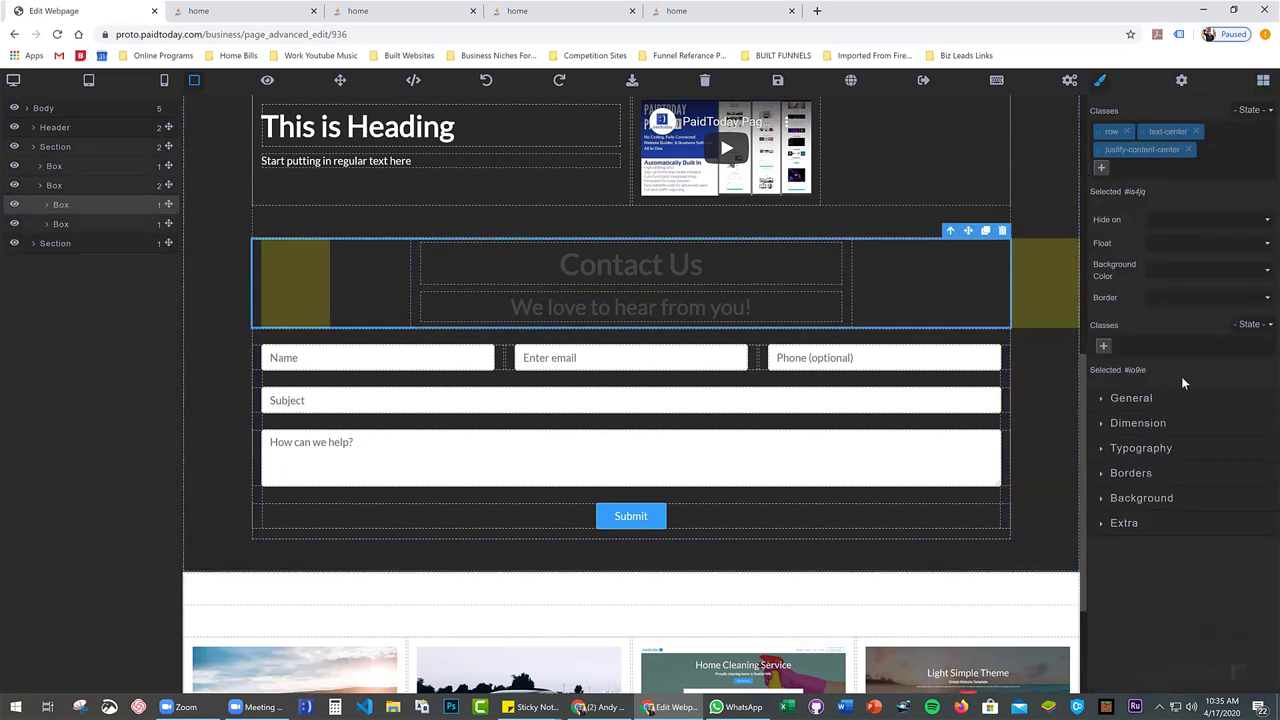
click(1157, 458)
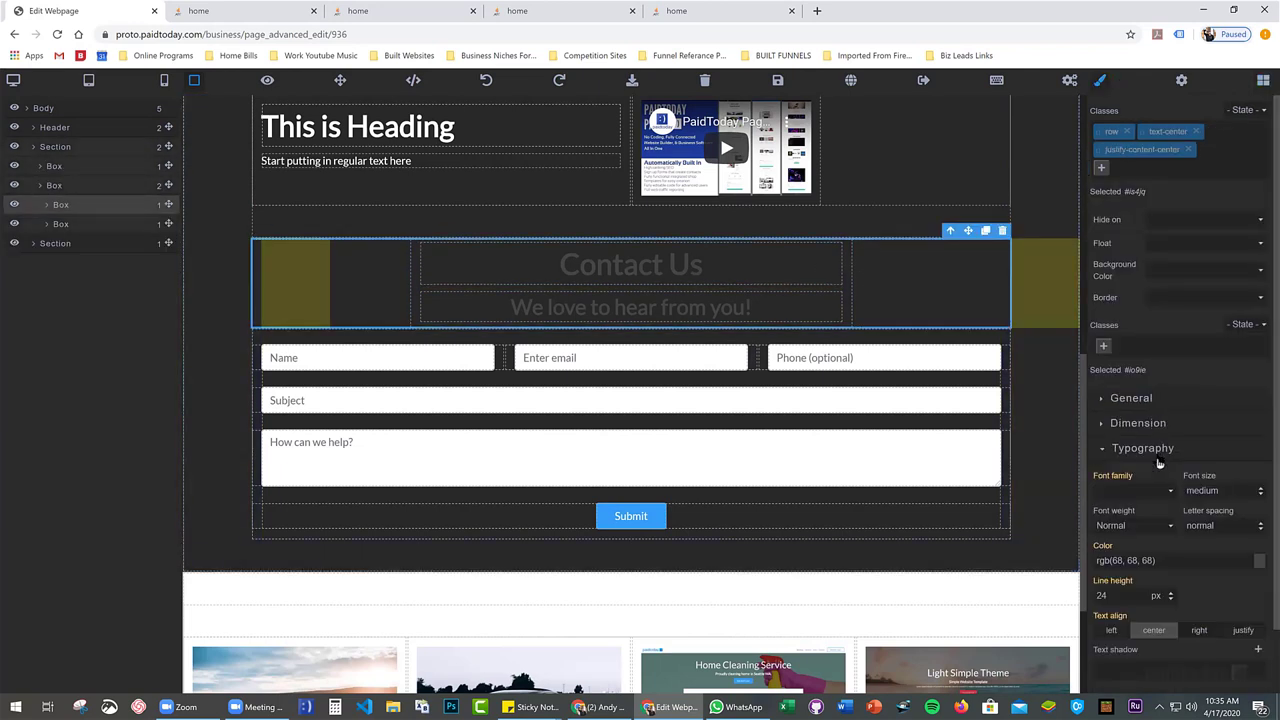
click(1260, 562)
click(1178, 410)
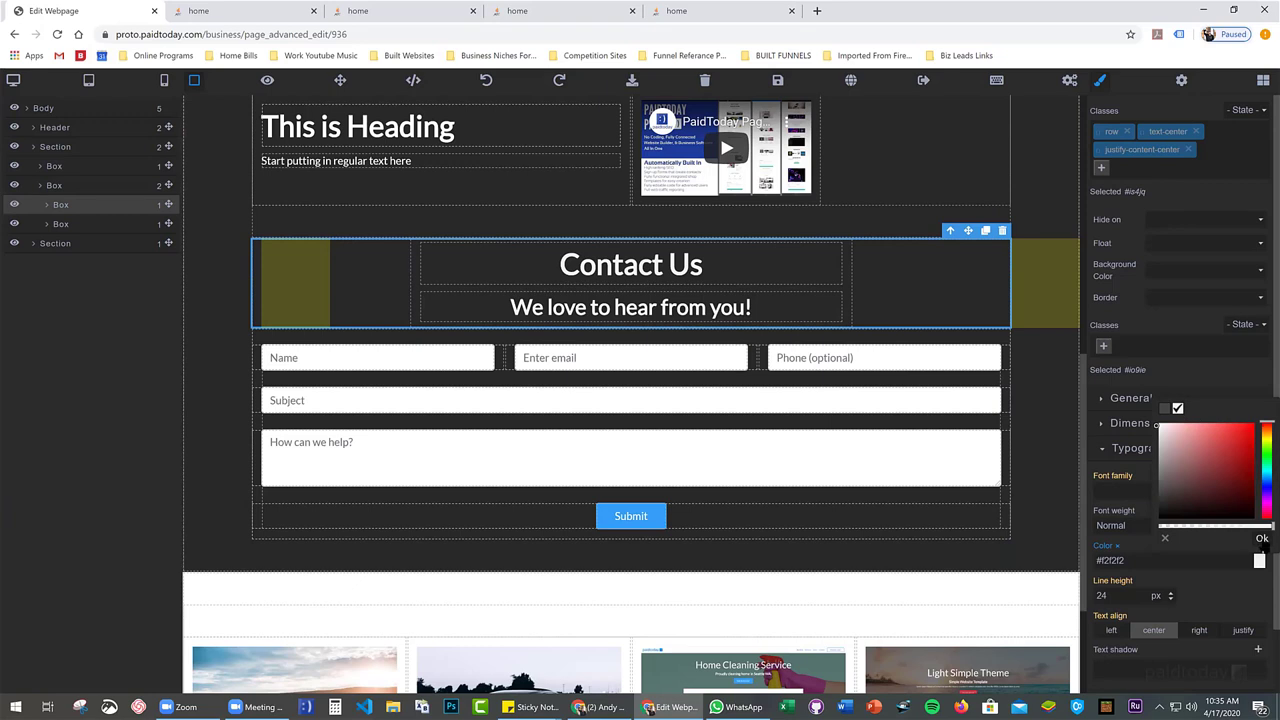
click(1262, 538)
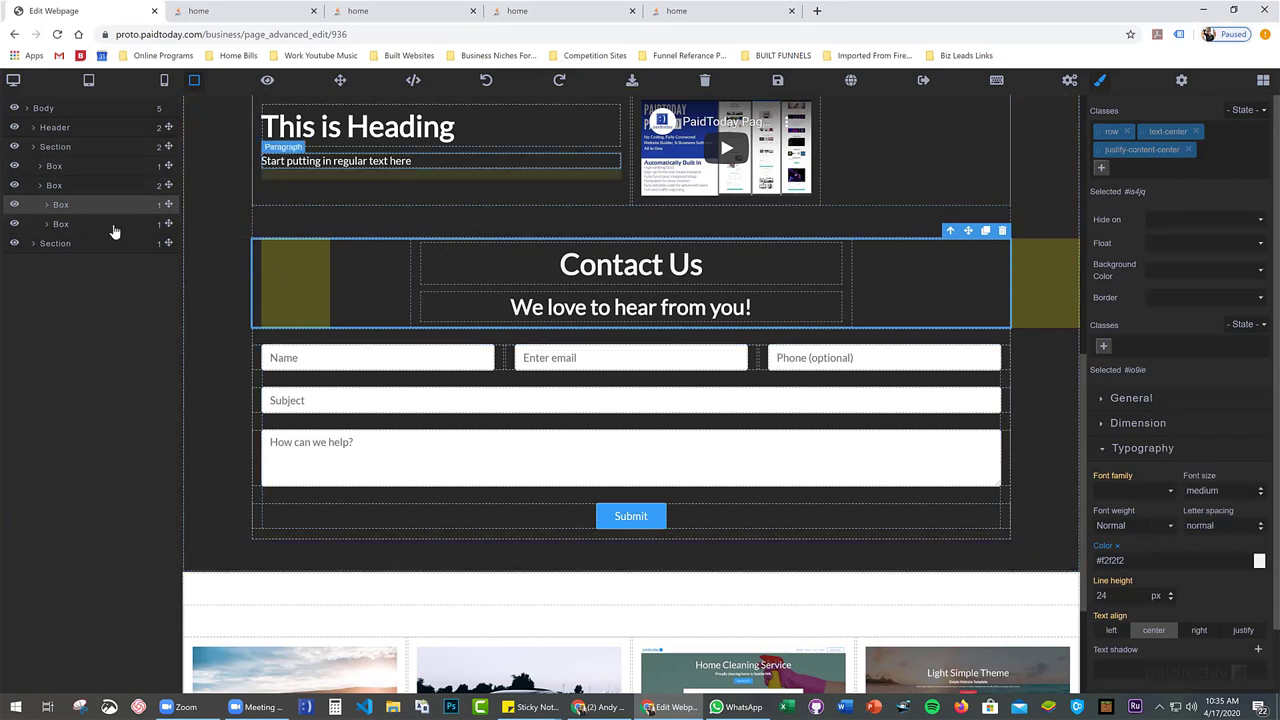
Give the whole contact form container #f2f2f2 text, then select its enclosing section
click(54, 188)
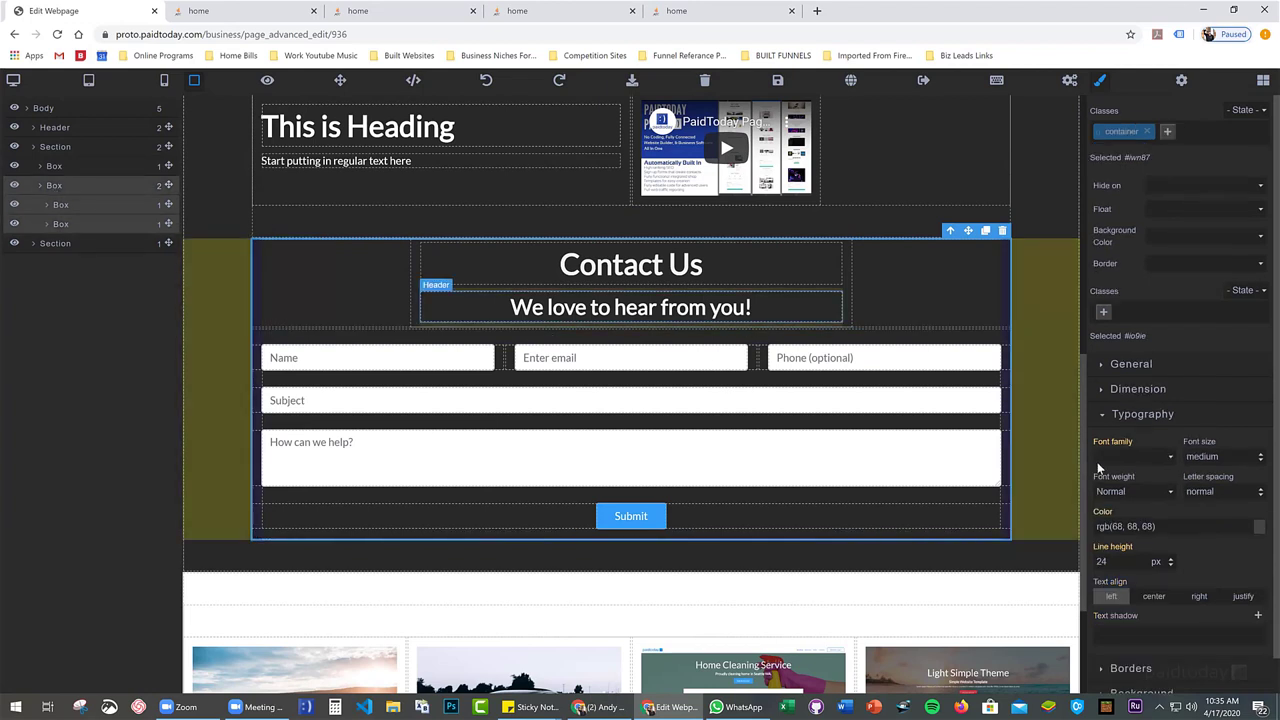
click(1260, 528)
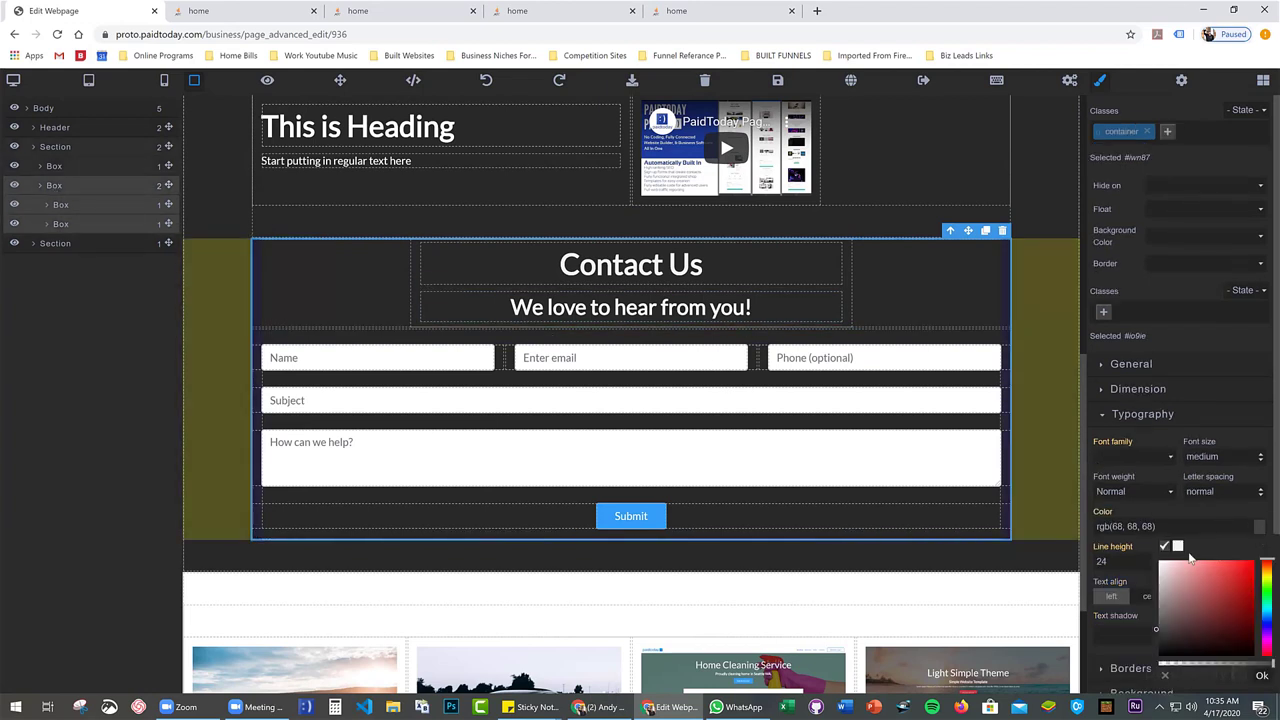
click(1179, 548)
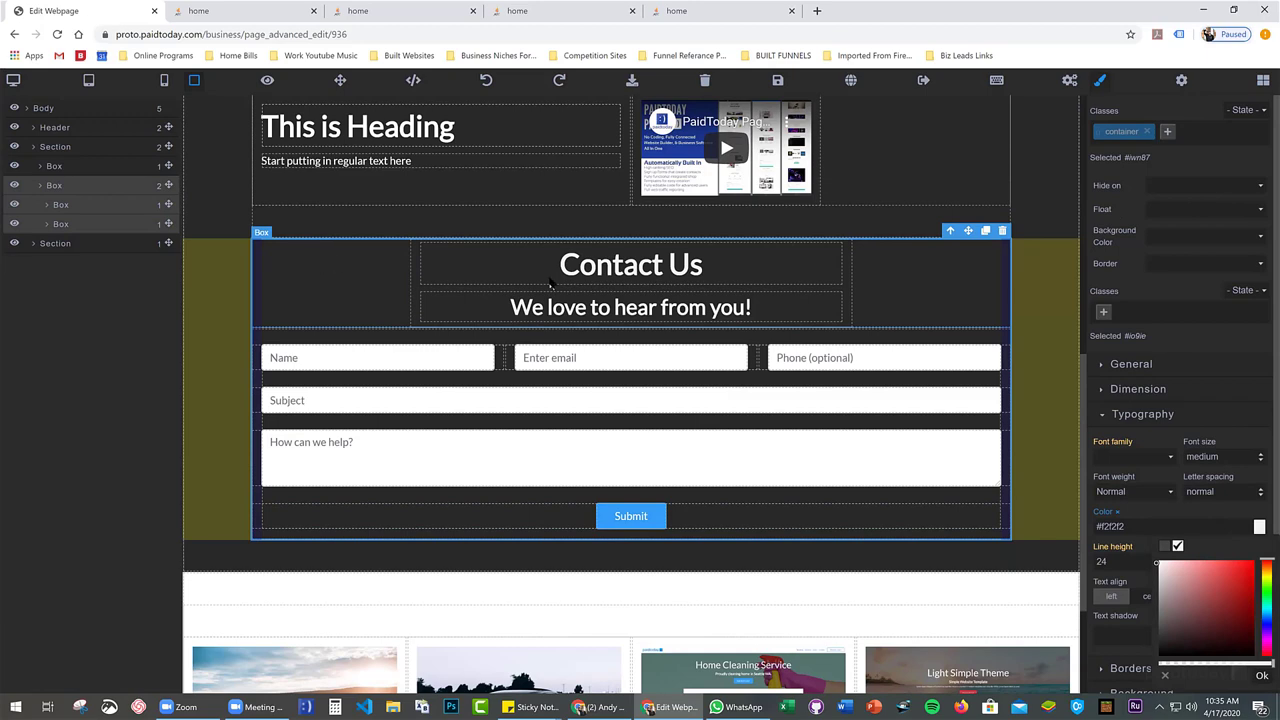
scroll(390, 280, up, 1)
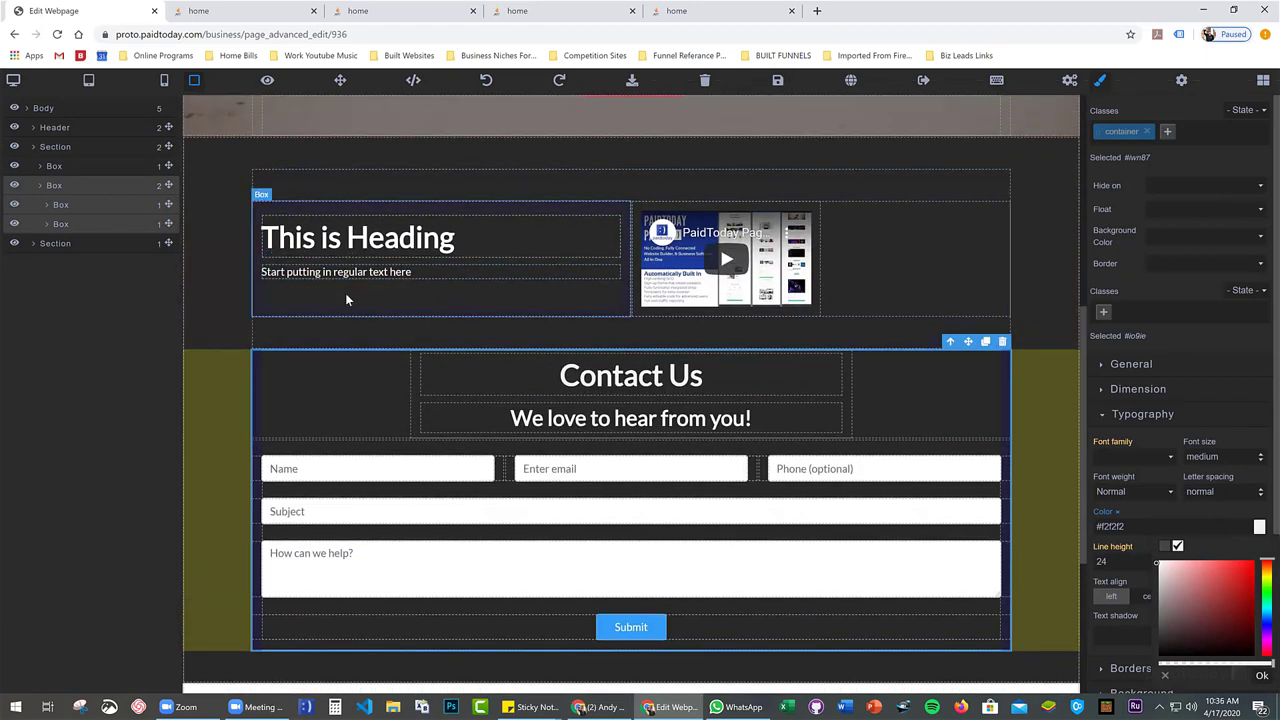
scroll(356, 398, down, 1)
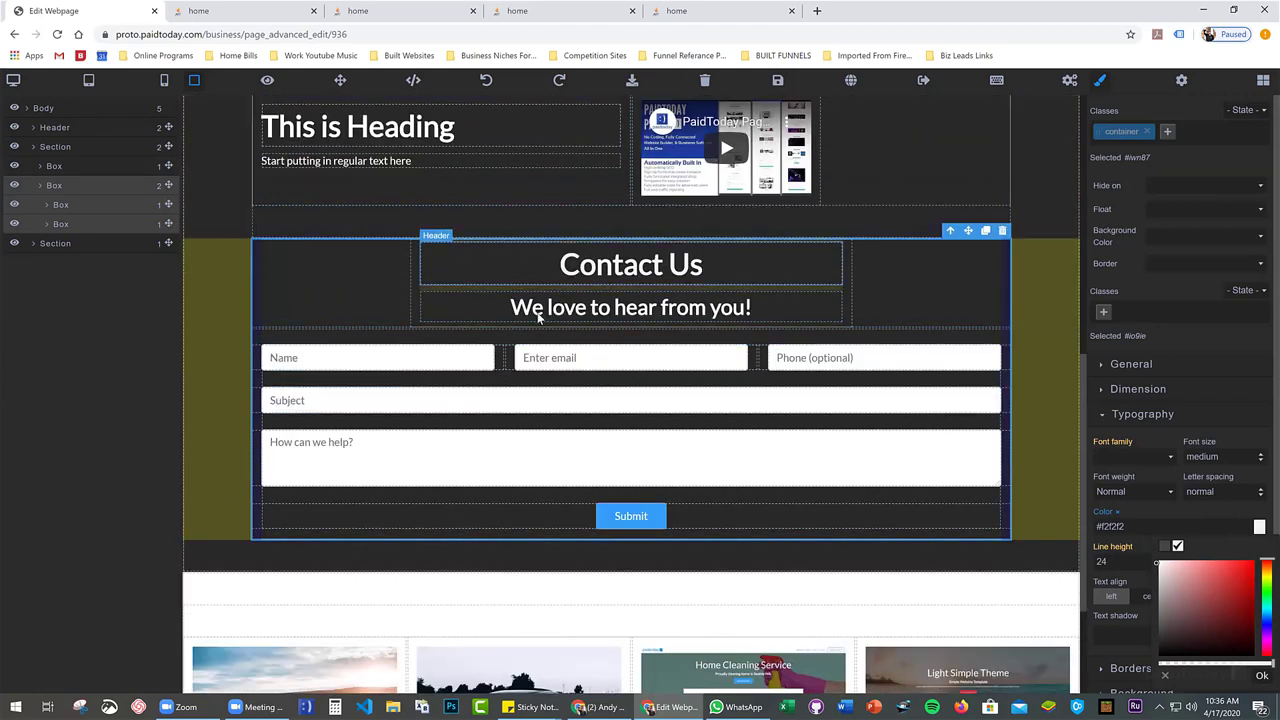
click(171, 203)
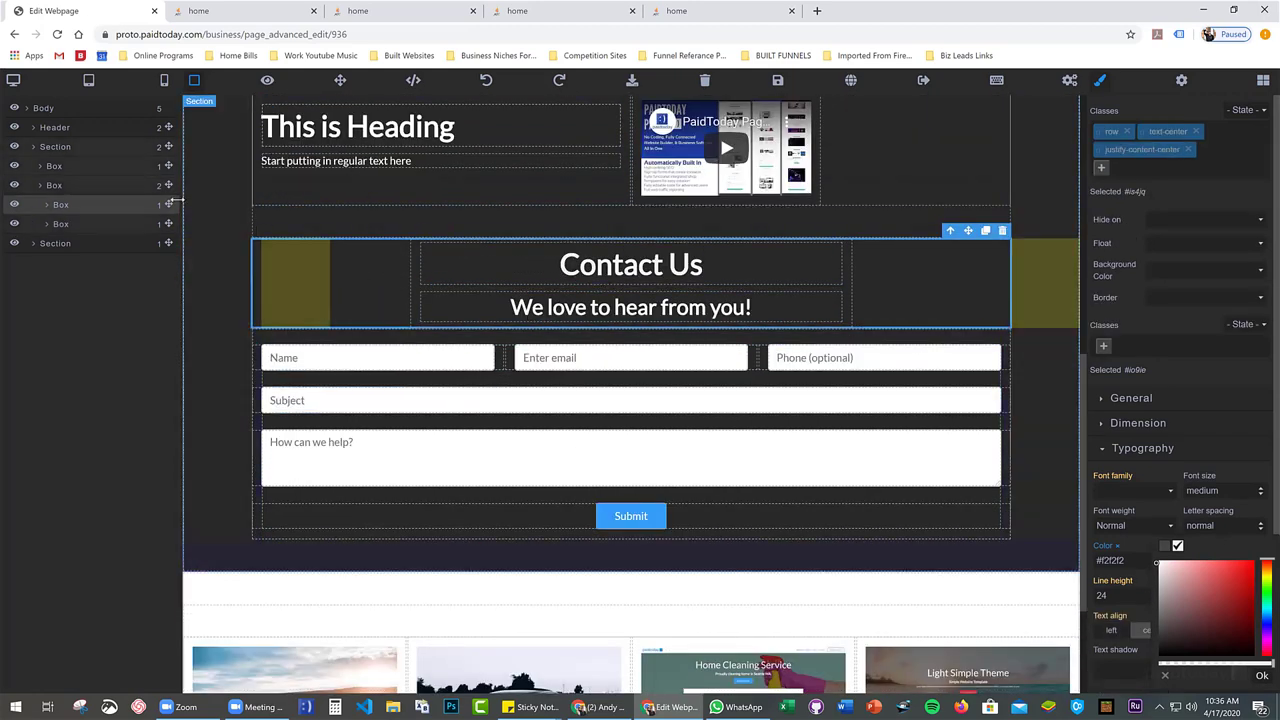
click(77, 186)
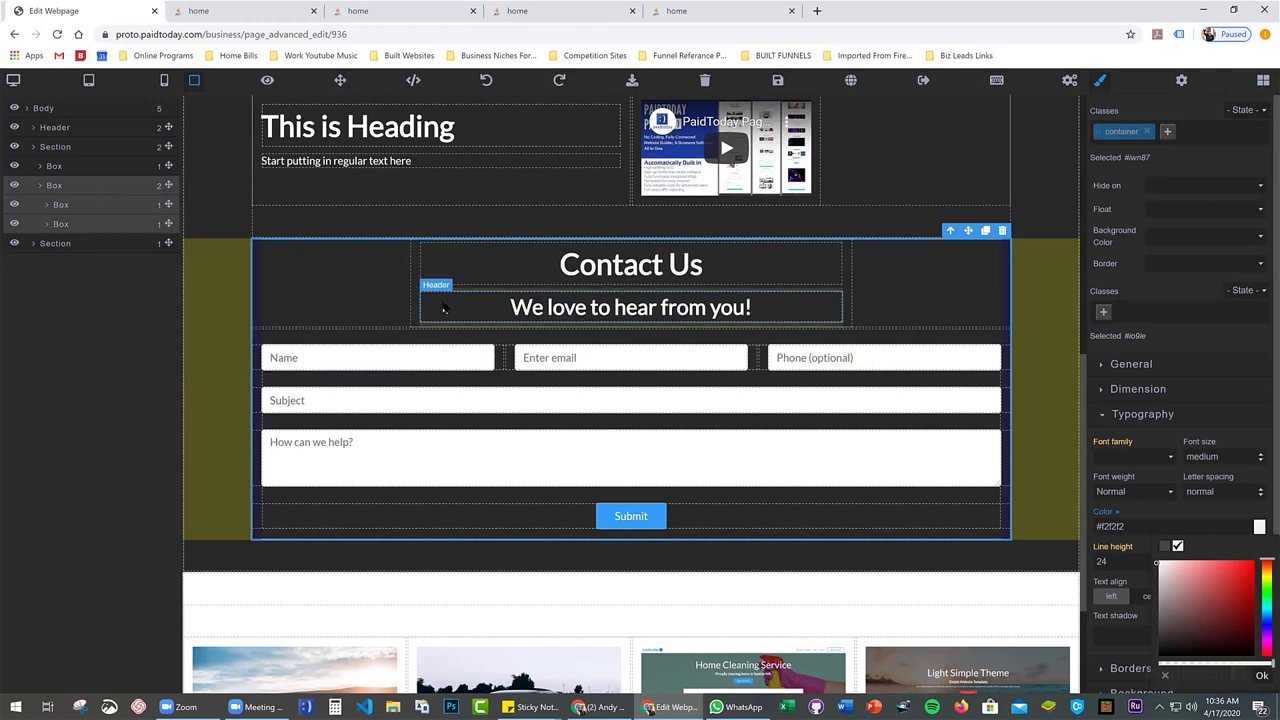
key(a)
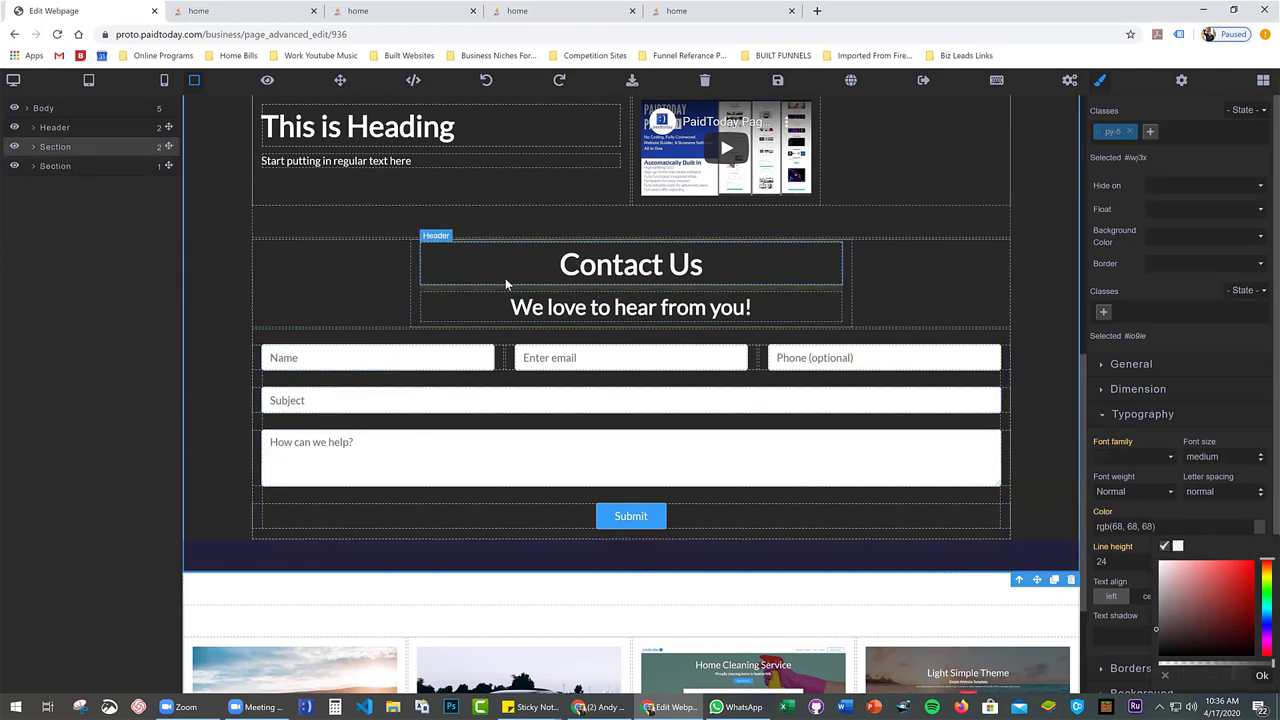
Save the page, switch to the Expert Editor, and bring up the code area's context menu
click(777, 80)
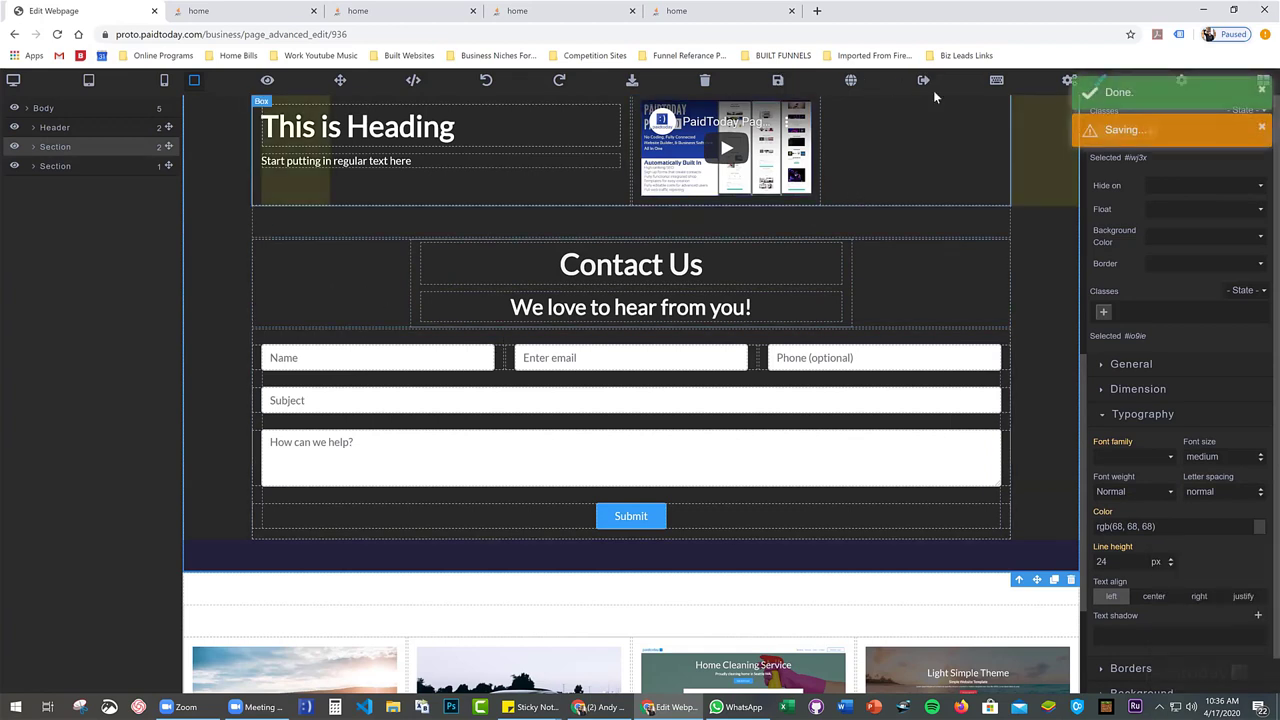
click(997, 82)
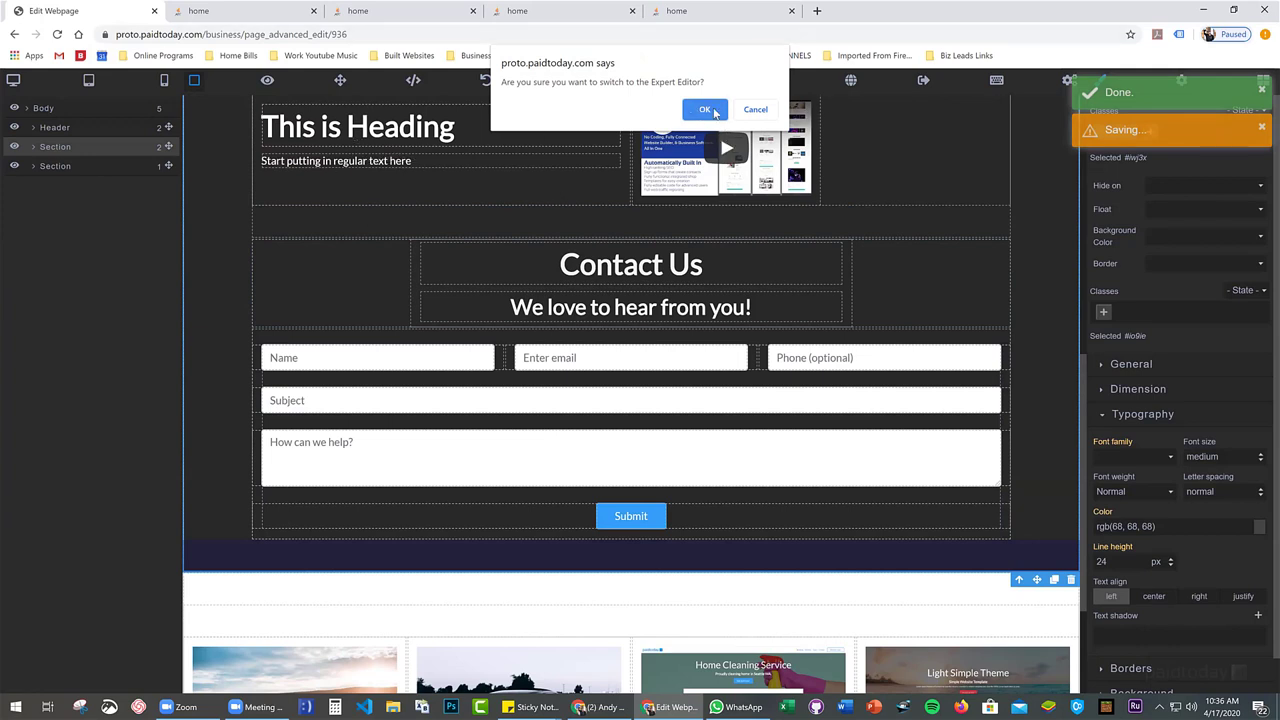
click(714, 112)
click(714, 112)
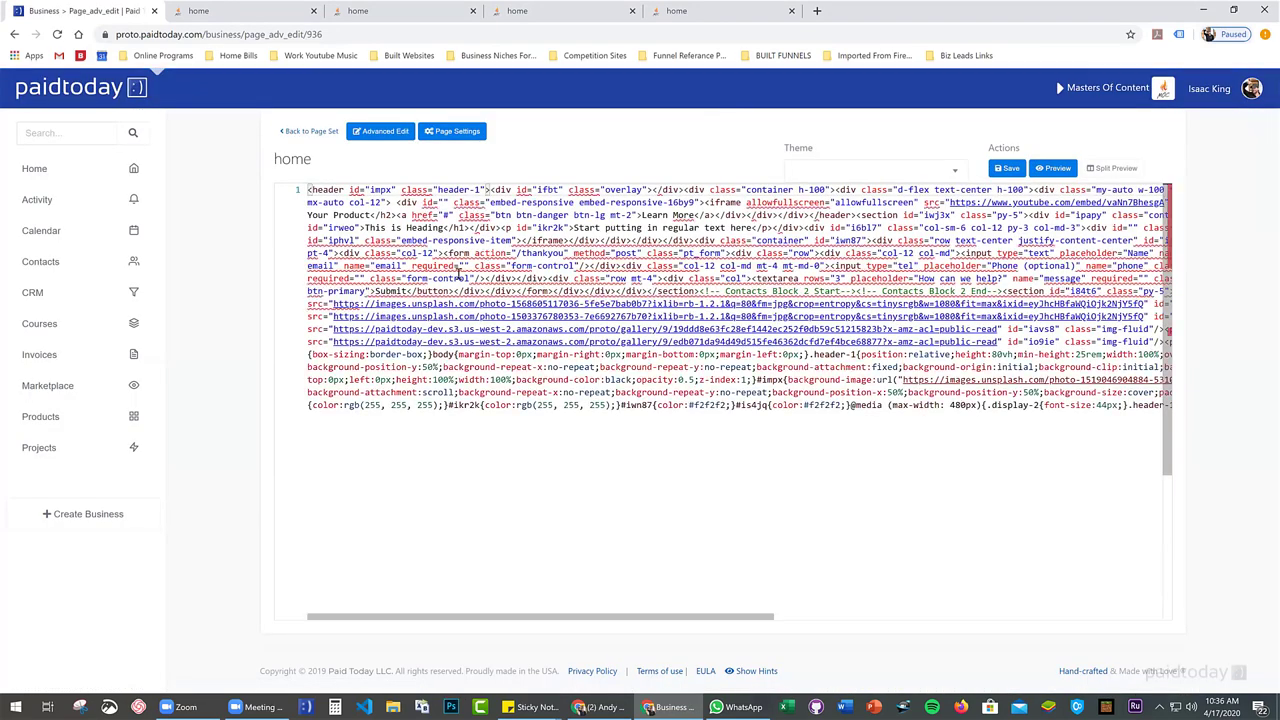
right_click(409, 262)
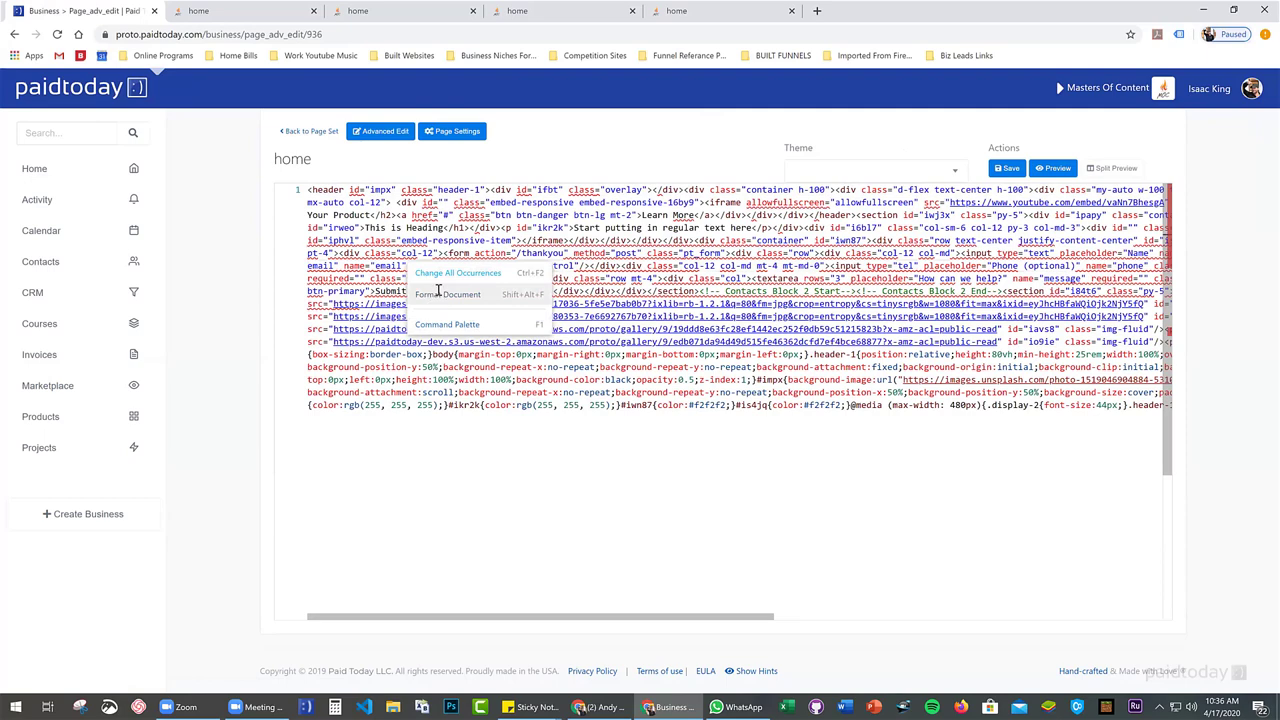
Format the page HTML into indented lines and locate the Contact Us container
click(447, 294)
scroll(370, 290, up, 2)
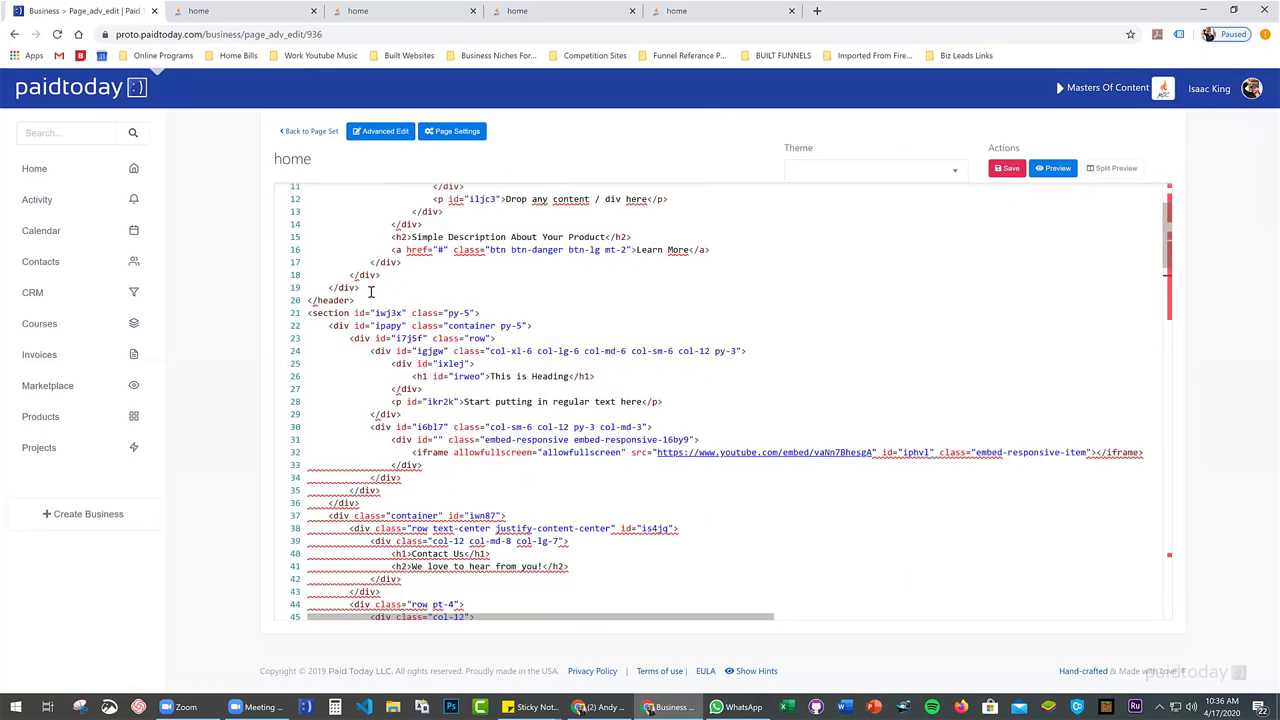
scroll(491, 383, down, 4)
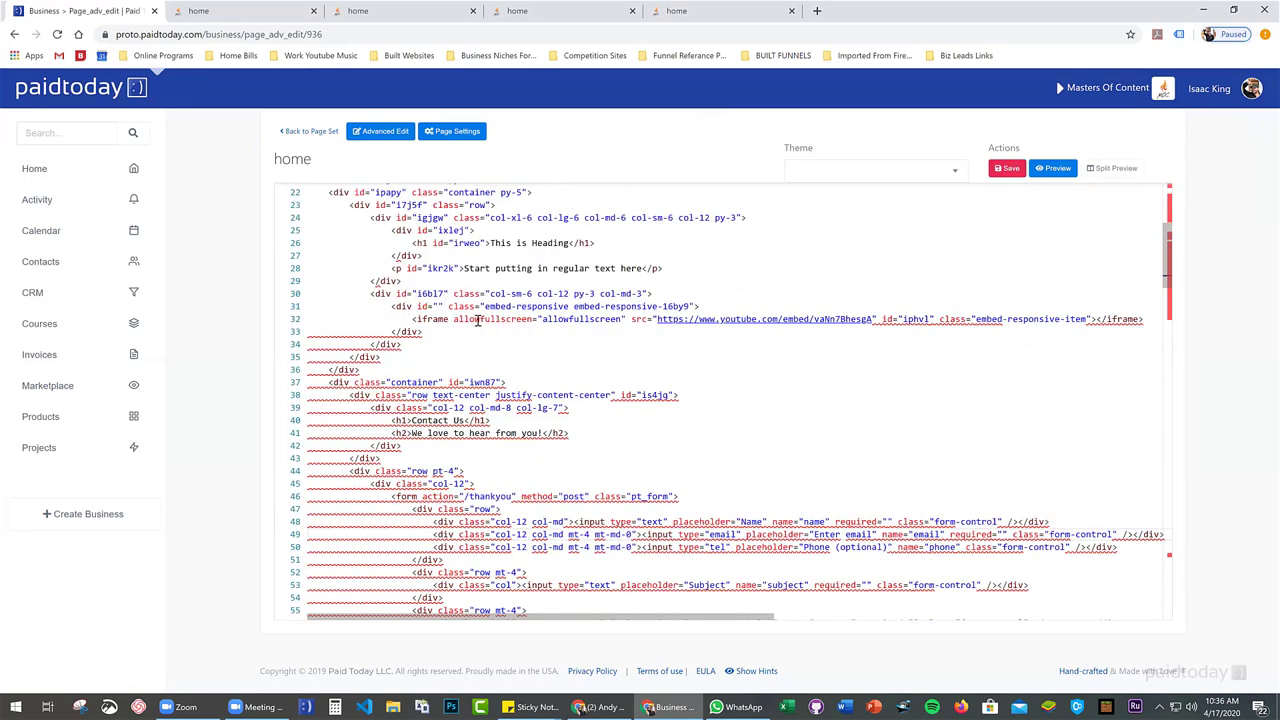
scroll(432, 289, down, 4)
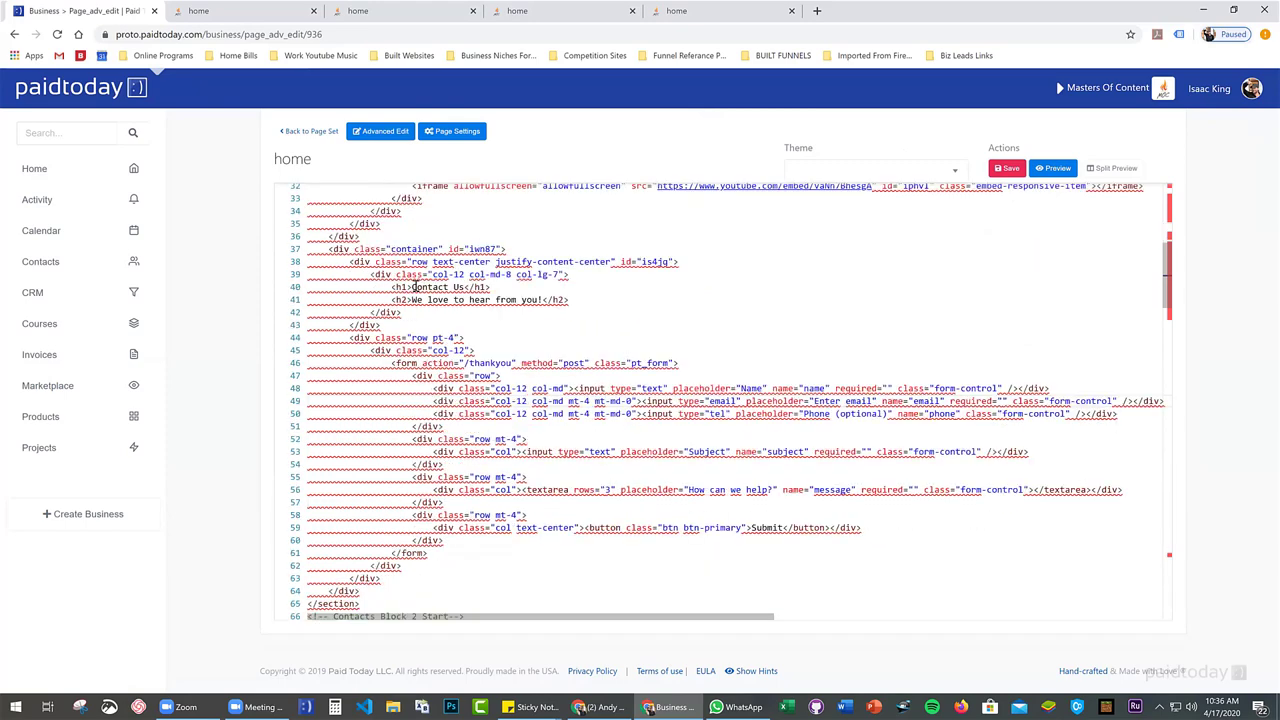
click(328, 249)
scroll(436, 238, down, 1)
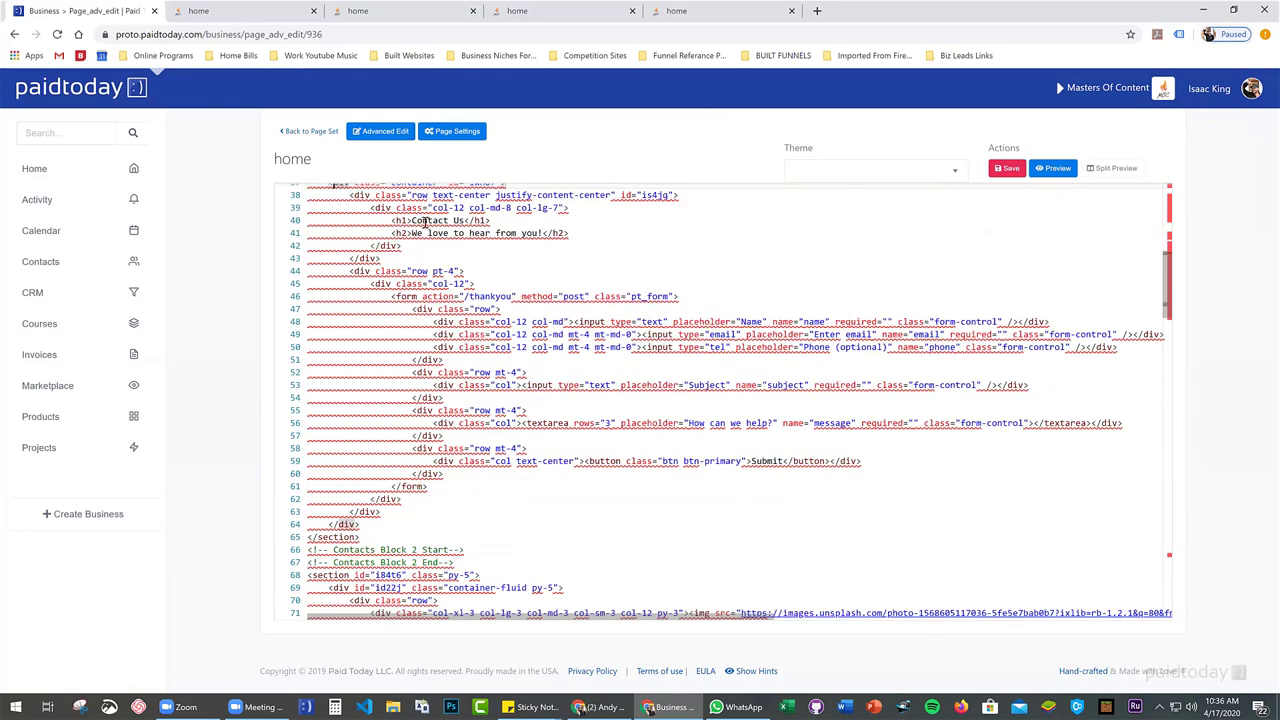
scroll(434, 261, up, 1)
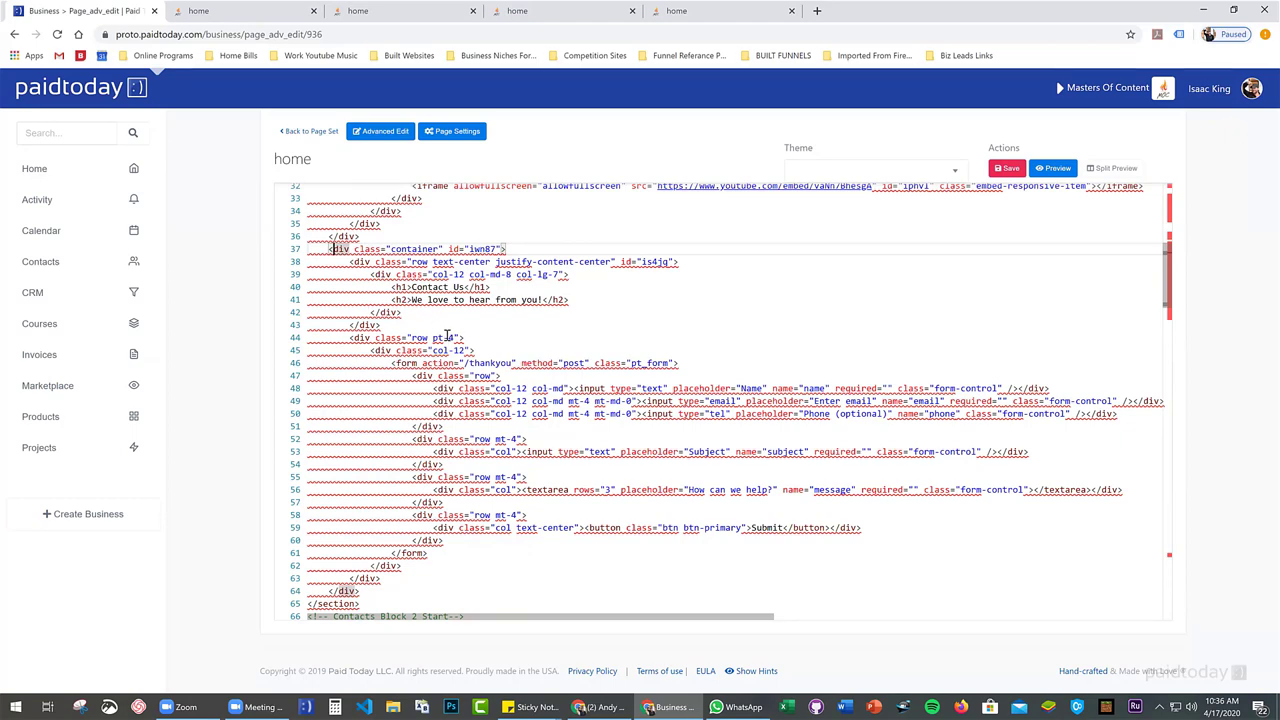
scroll(456, 366, down, 2)
scroll(439, 314, up, 2)
Inspect the Contact Us heading and where the form tag opens and closes
click(449, 287)
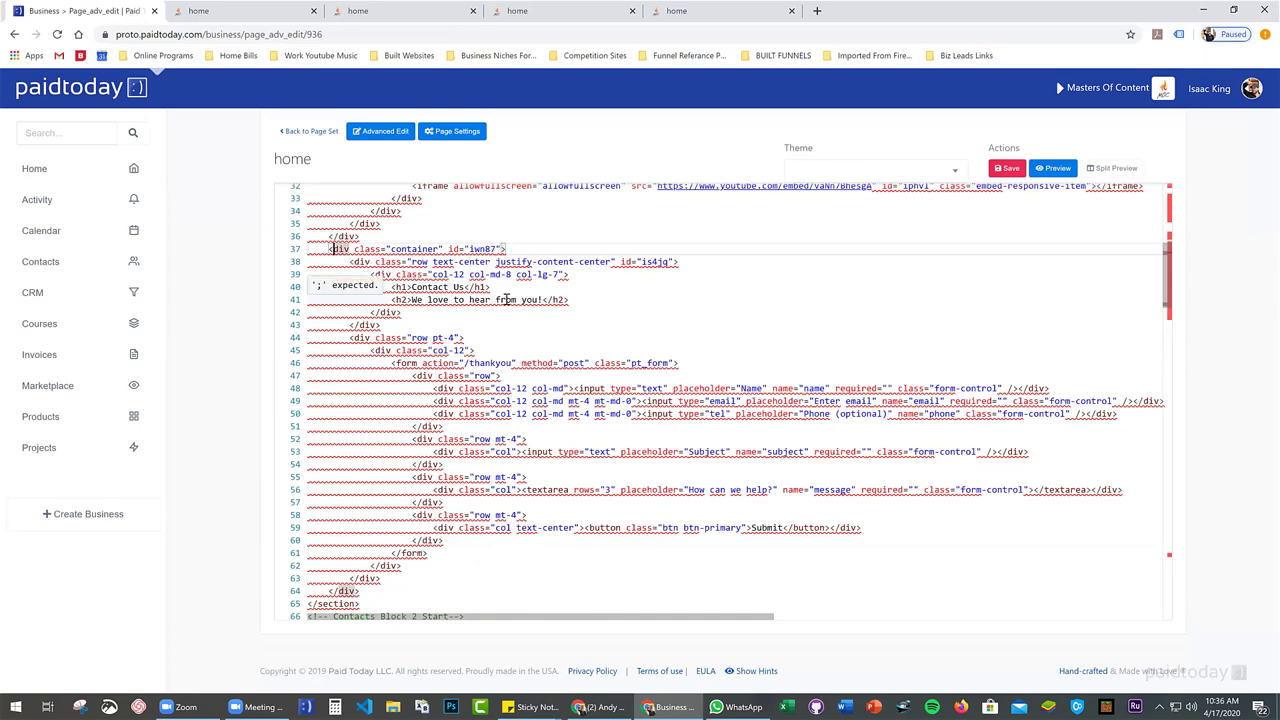
scroll(505, 302, down, 2)
click(405, 296)
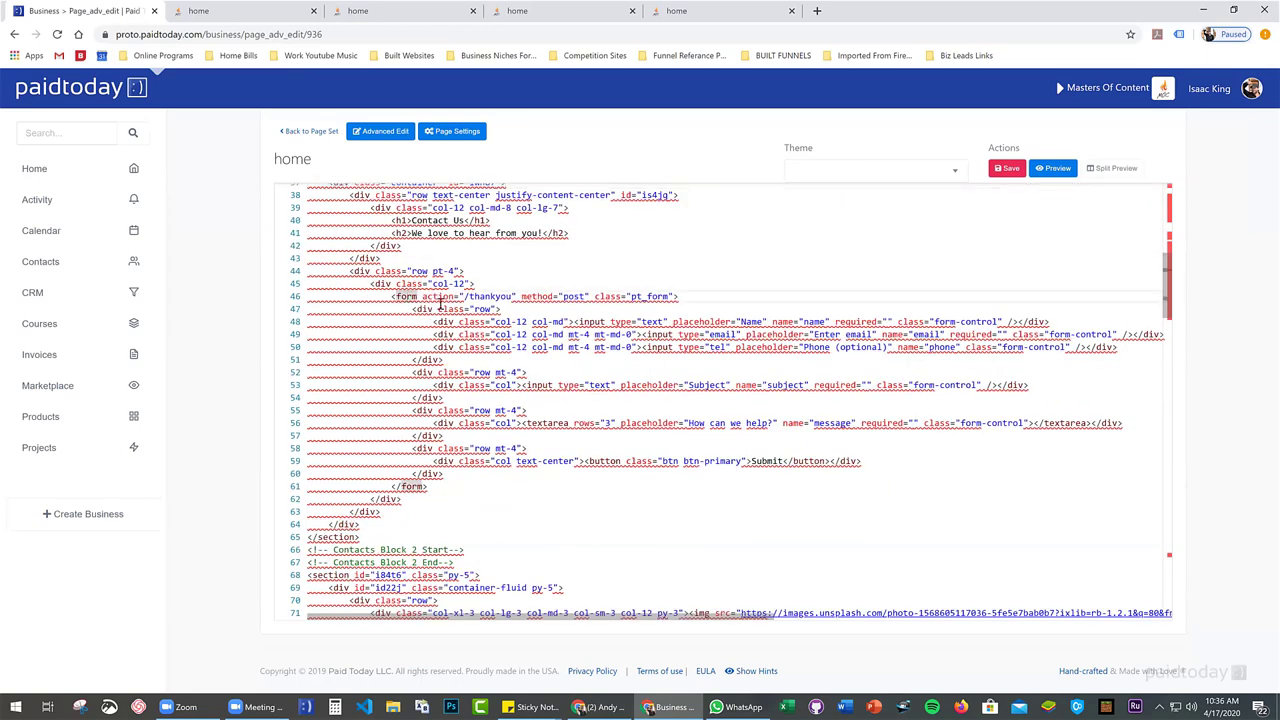
scroll(405, 296, down, 2)
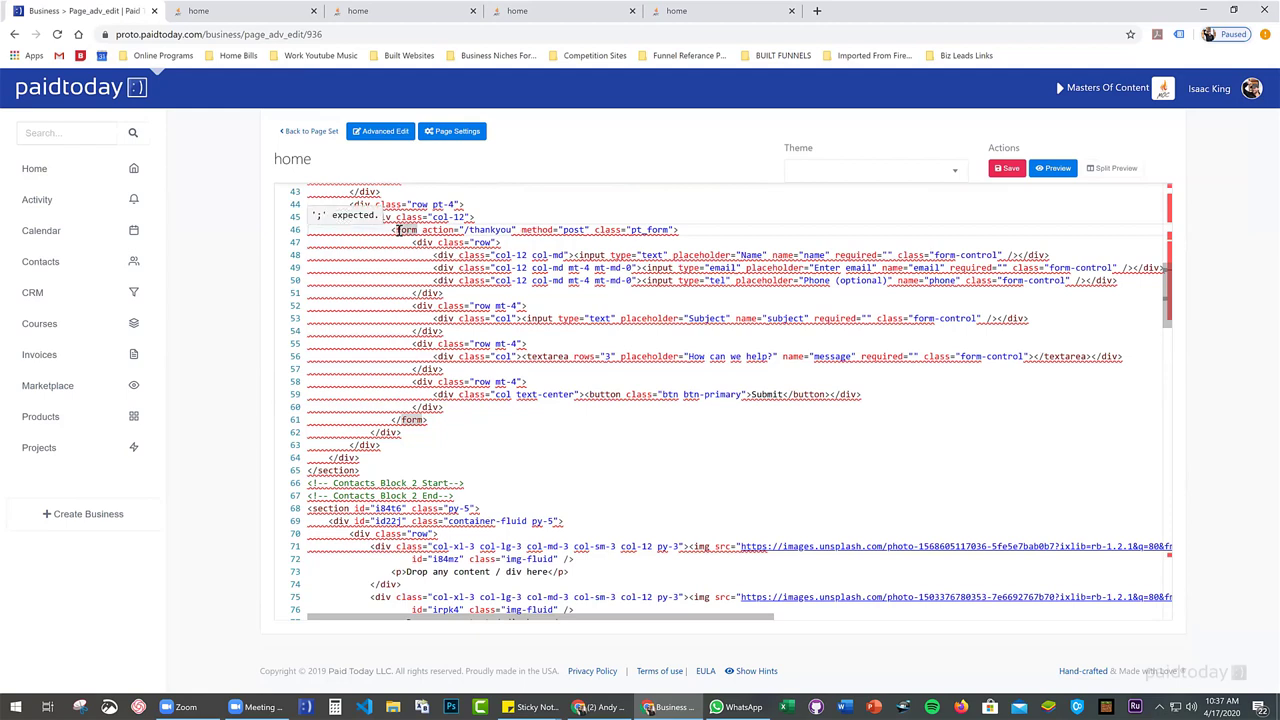
Cut the form's input rows and paste them after the closing form tag
drag(391, 229, 454, 419)
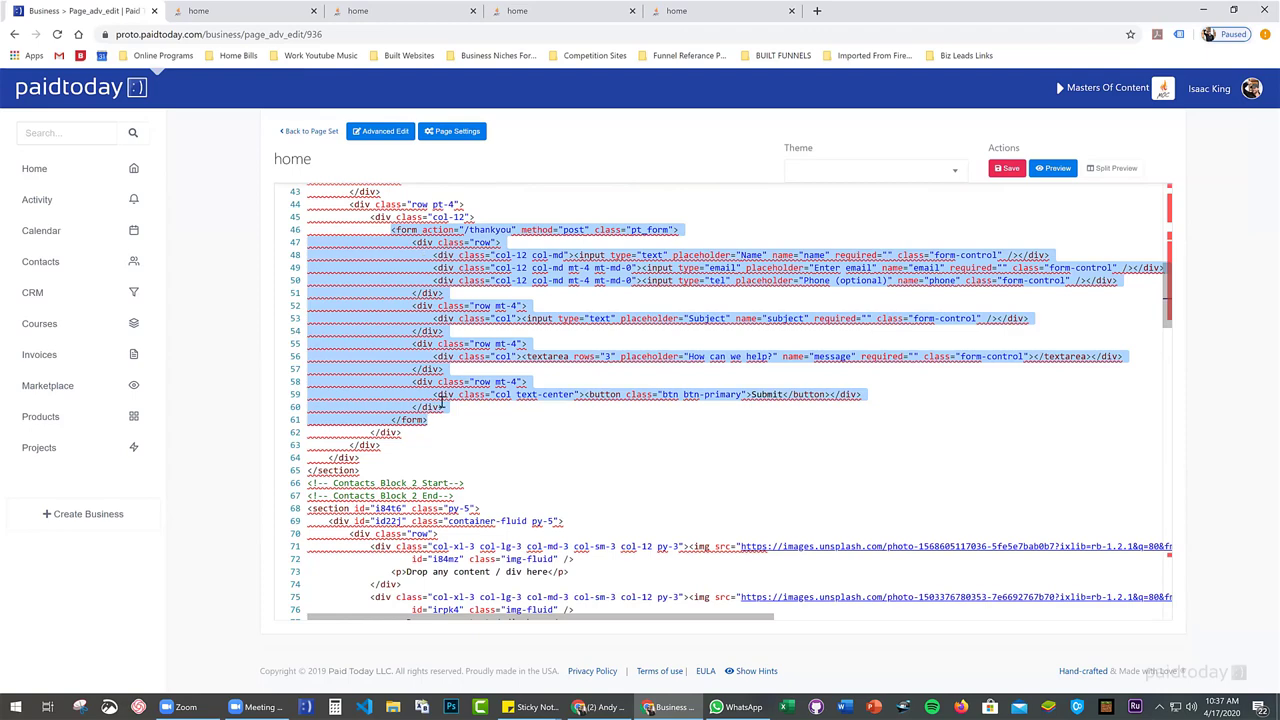
drag(393, 229, 690, 229)
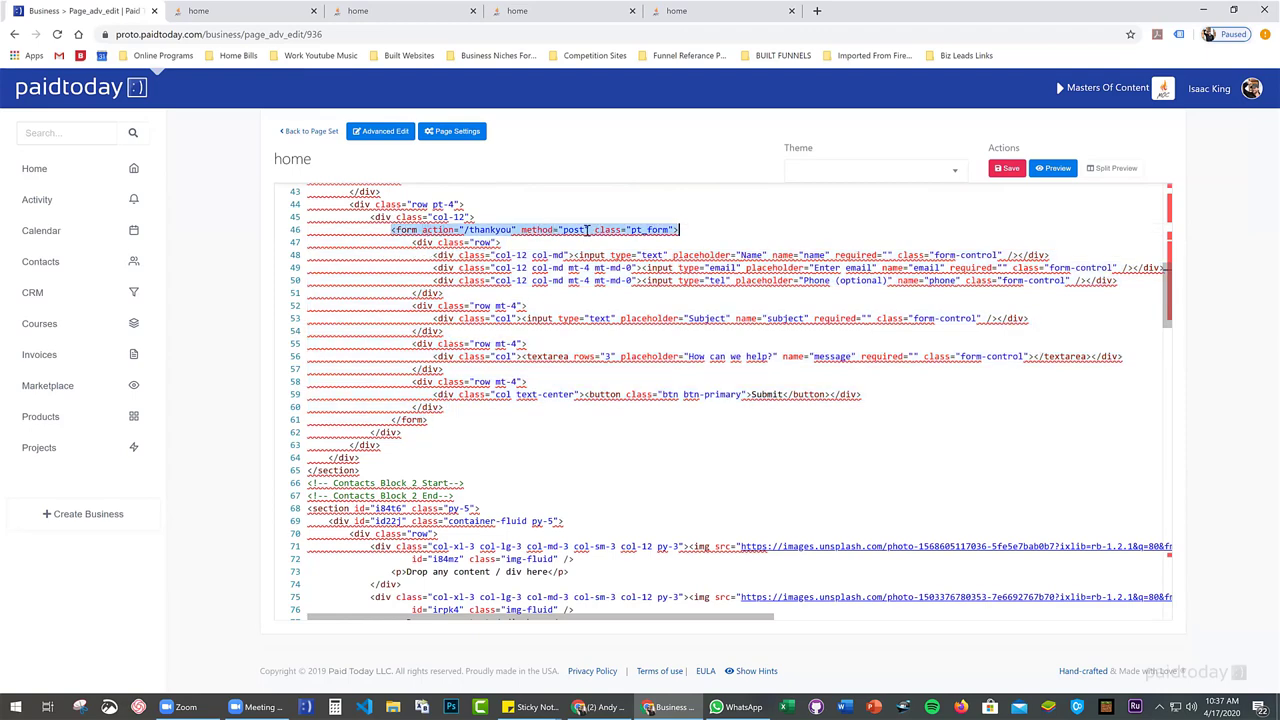
drag(412, 242, 497, 406)
key(ctrl+c)
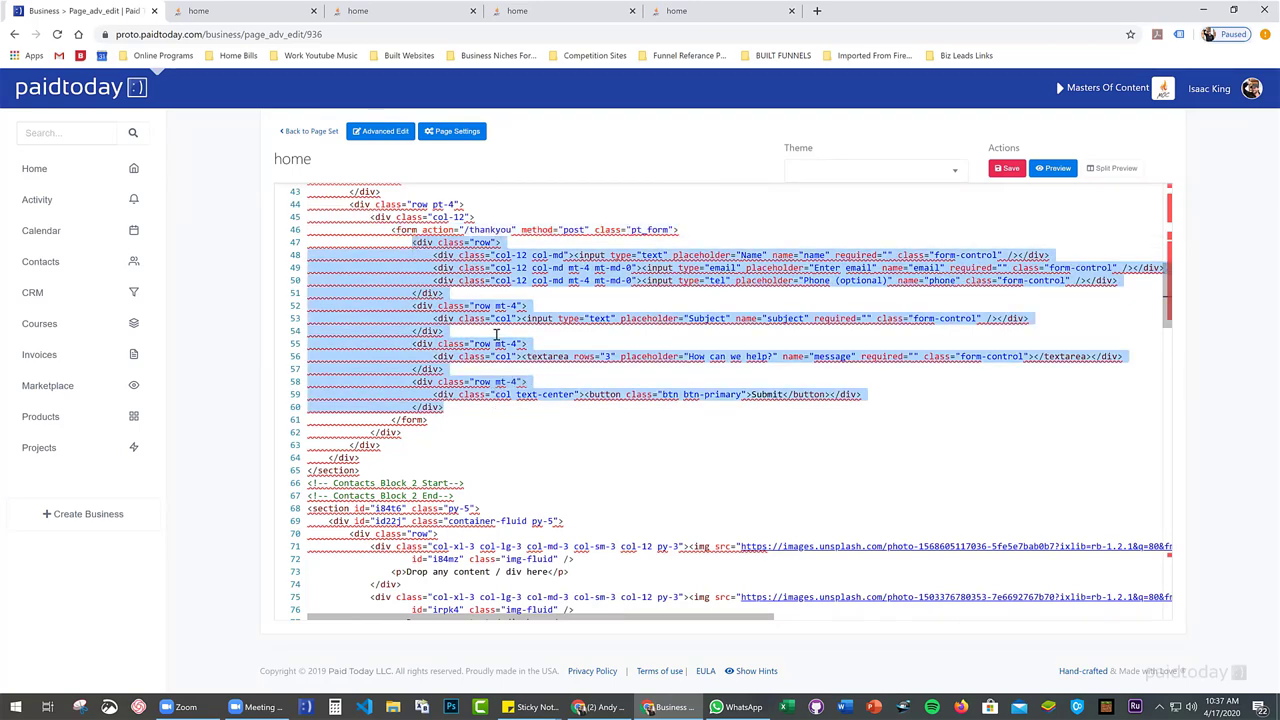
key(BackSpace)
click(440, 254)
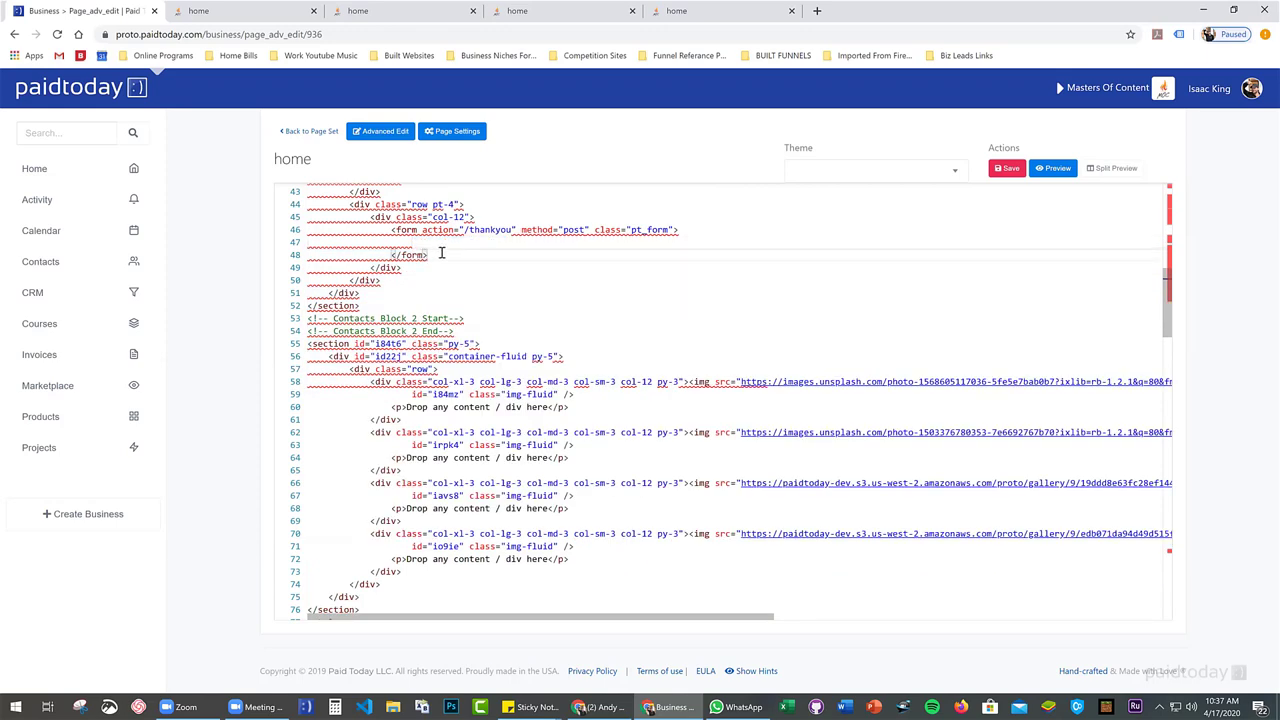
key(Return)
key(Return)
key(Up)
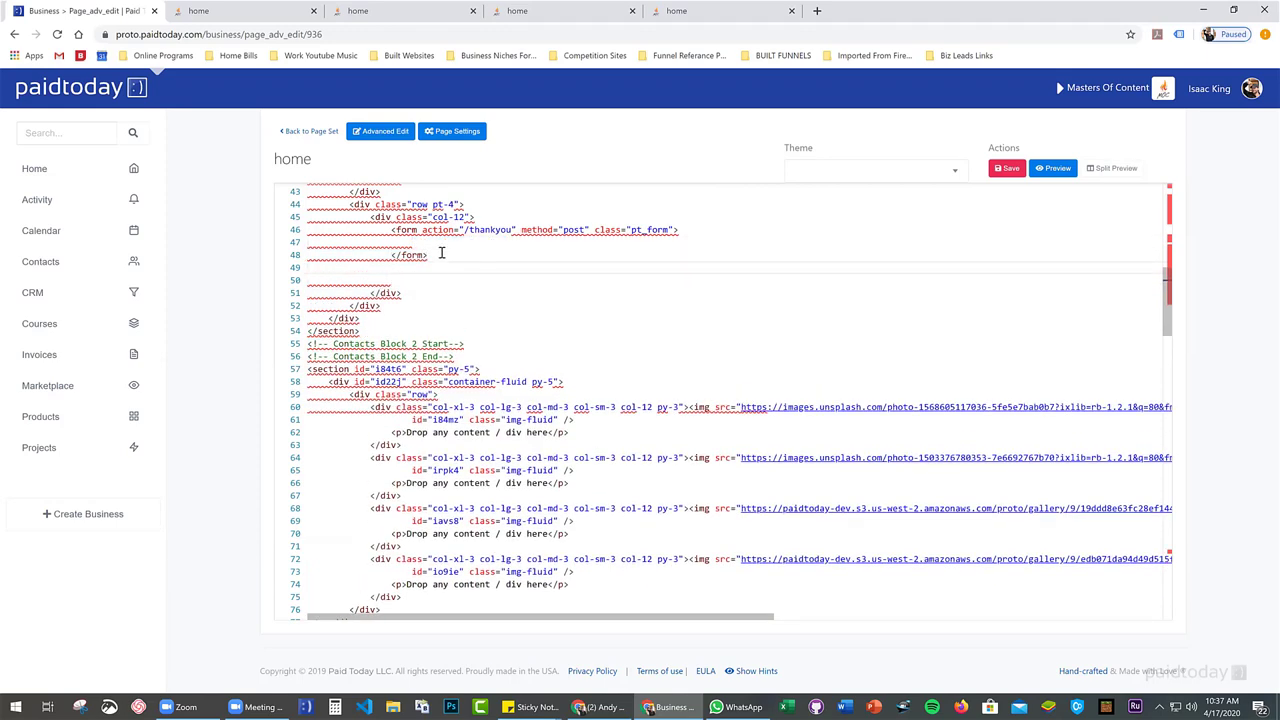
key(ctrl+v)
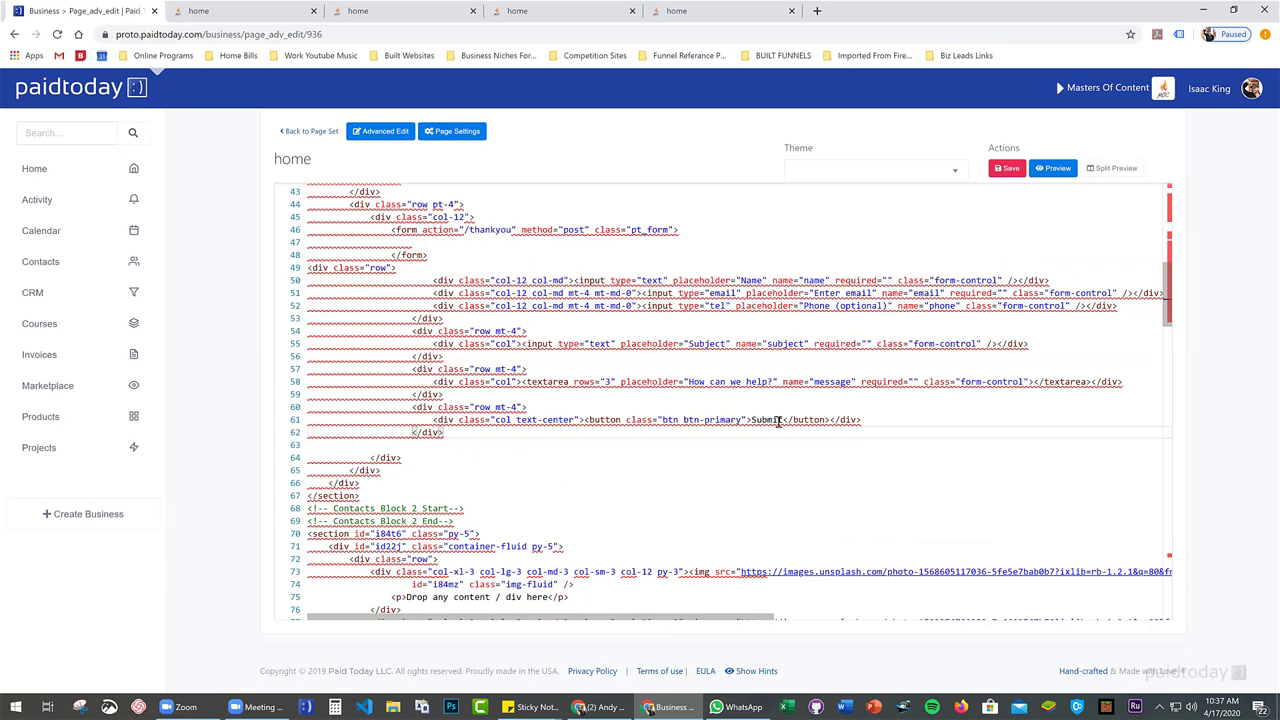
Undo the move so the rows stay inside the form, then select the email field's 'required' attribute
click(397, 230)
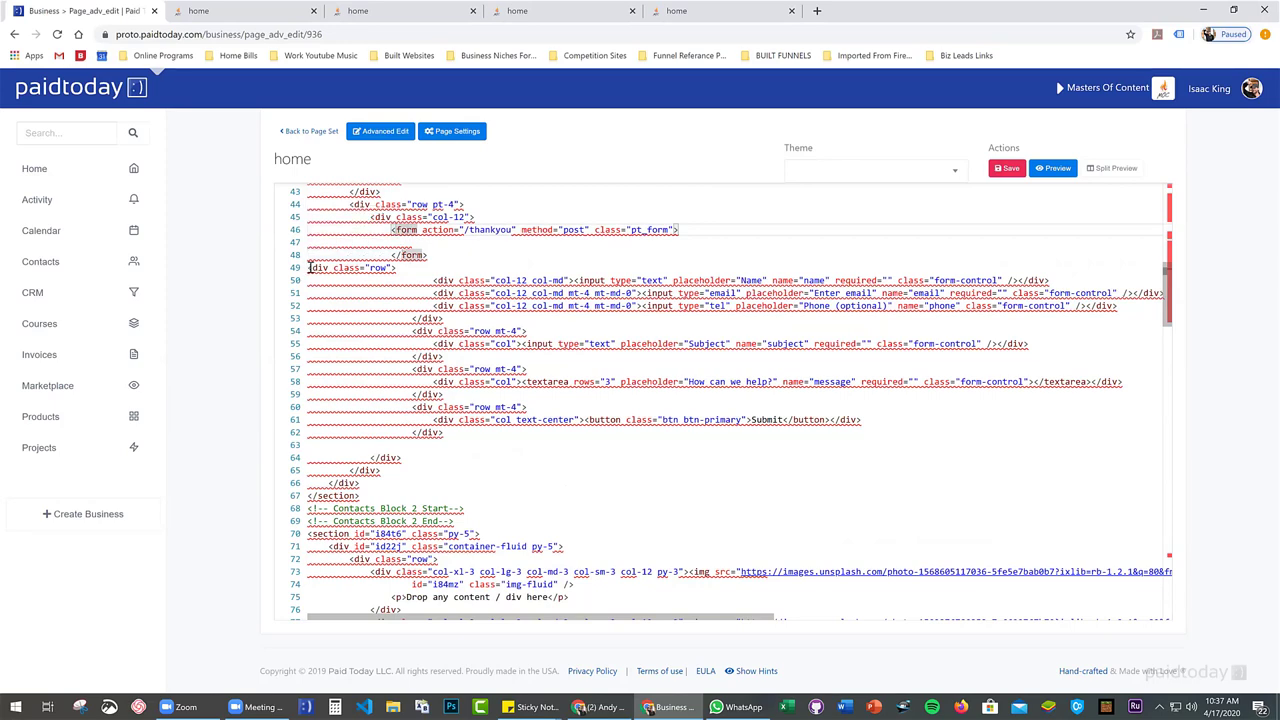
drag(310, 267, 513, 442)
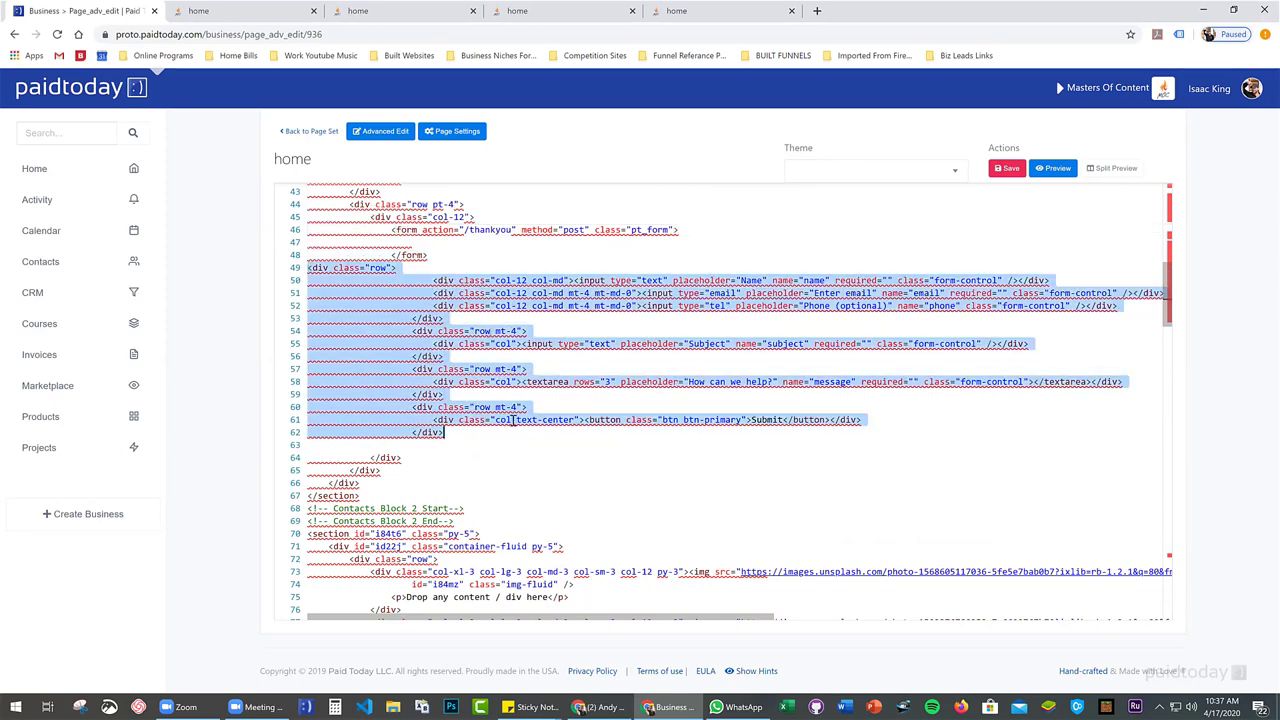
key(BackSpace)
key(BackSpace)
key(BackSpace)
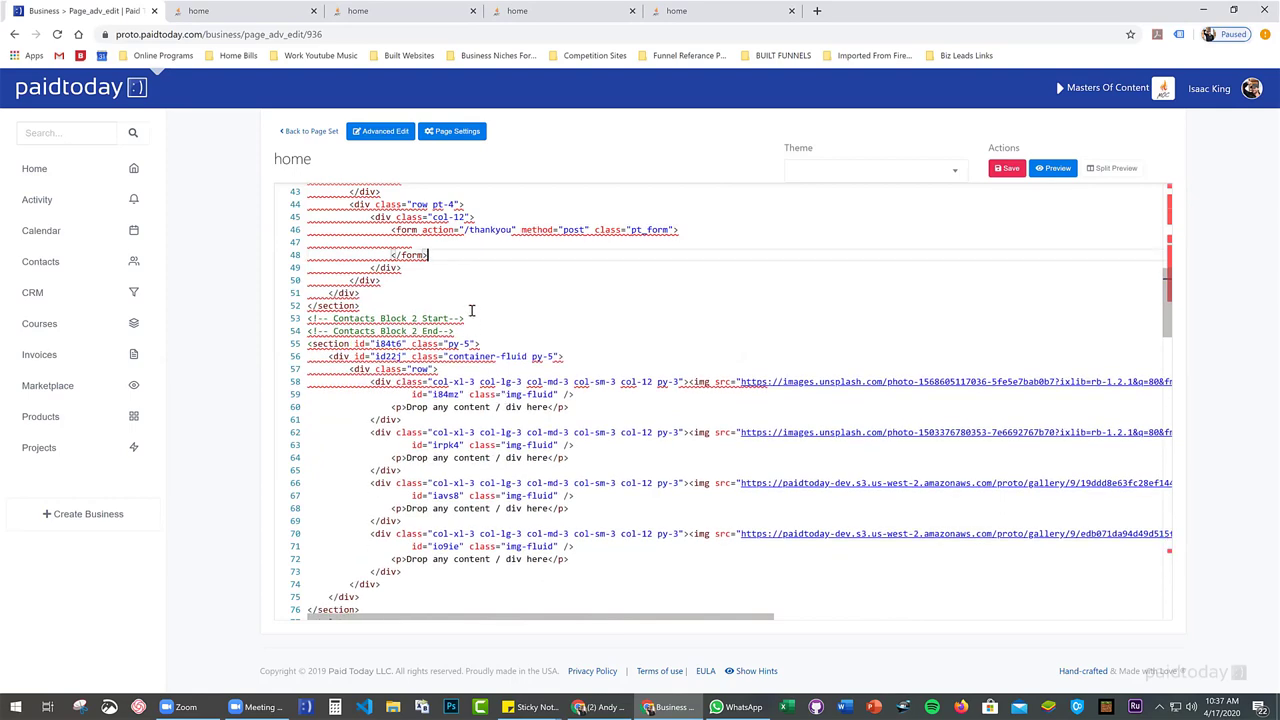
key(ctrl+z)
key(ctrl+z)
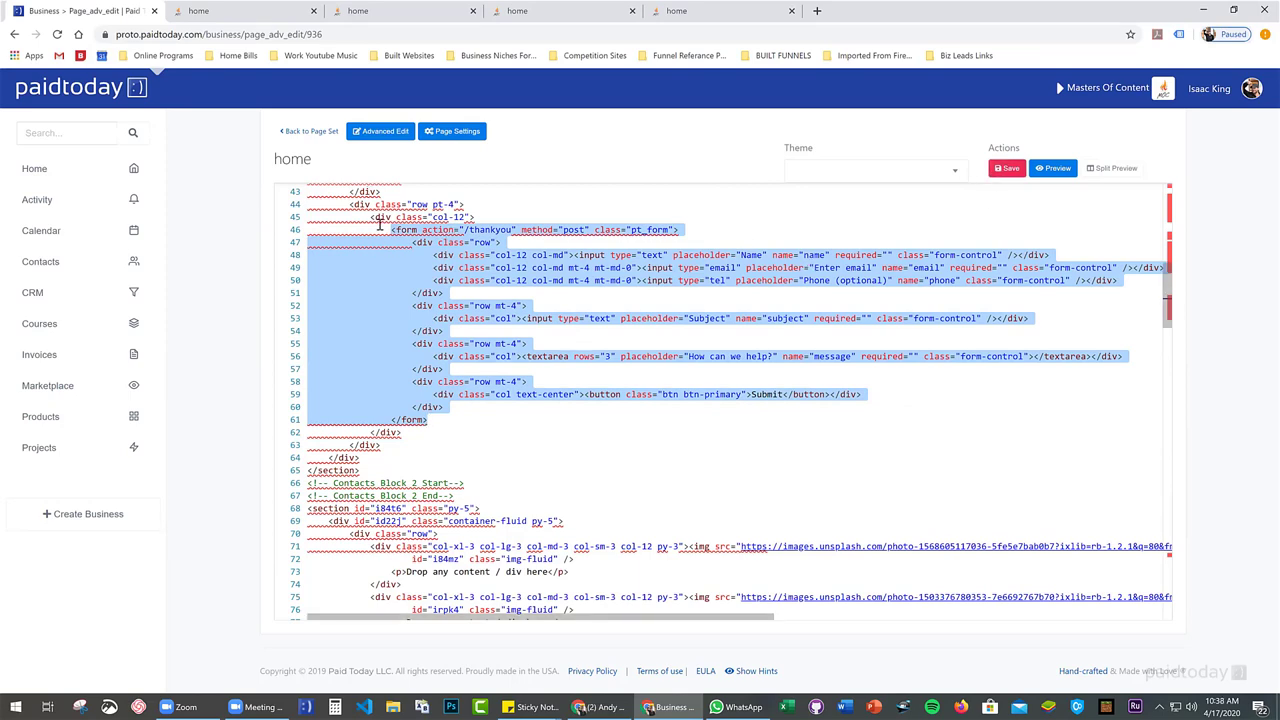
scroll(380, 250, up, 1)
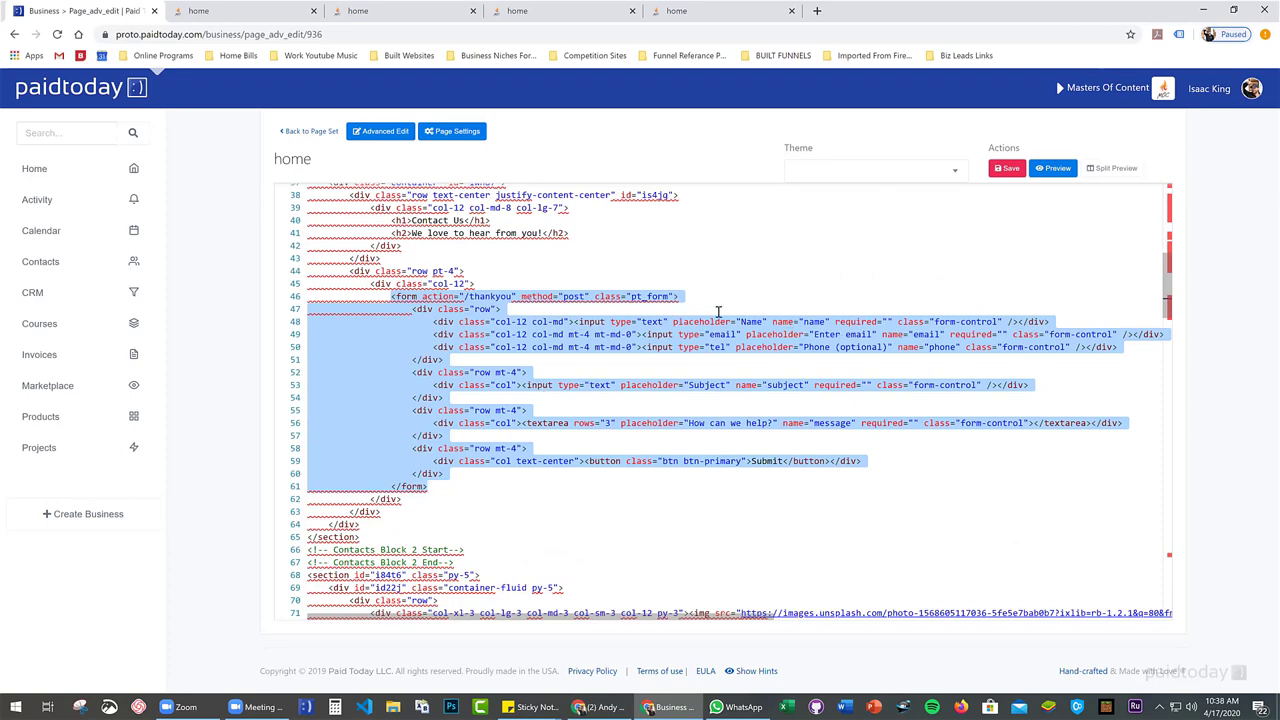
scroll(715, 315, down, 1)
click(688, 309)
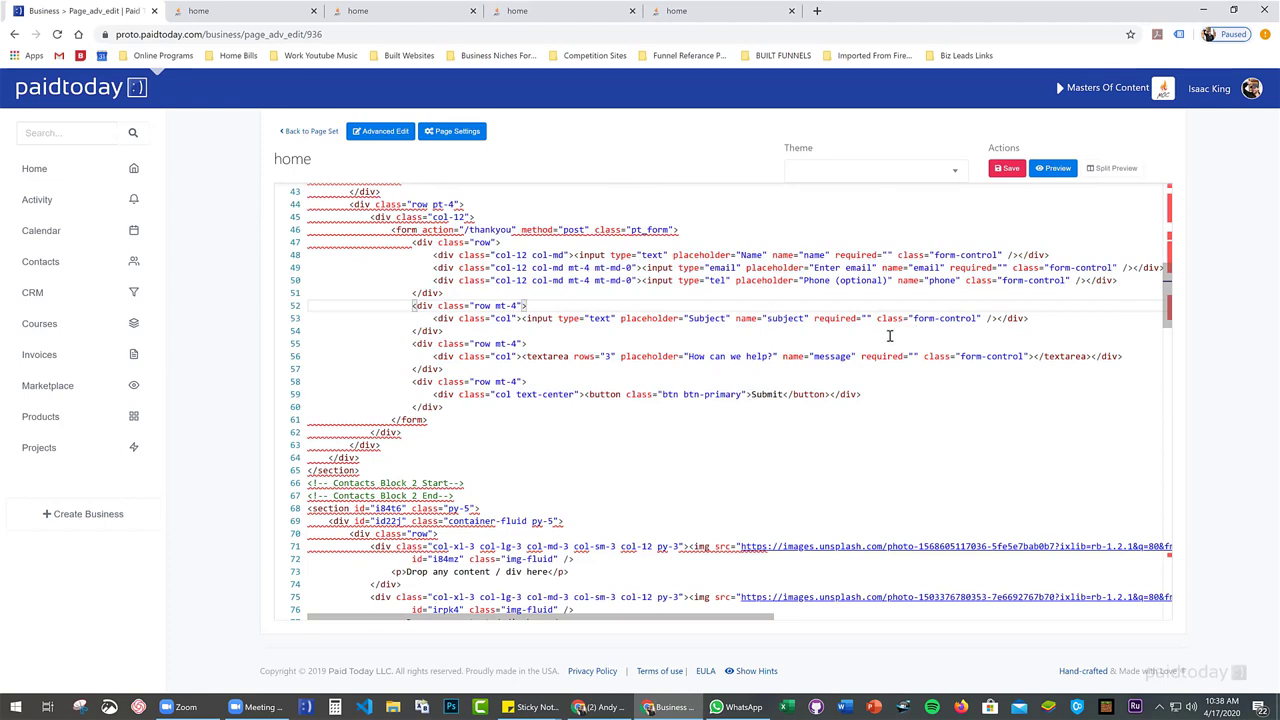
drag(948, 268, 993, 268)
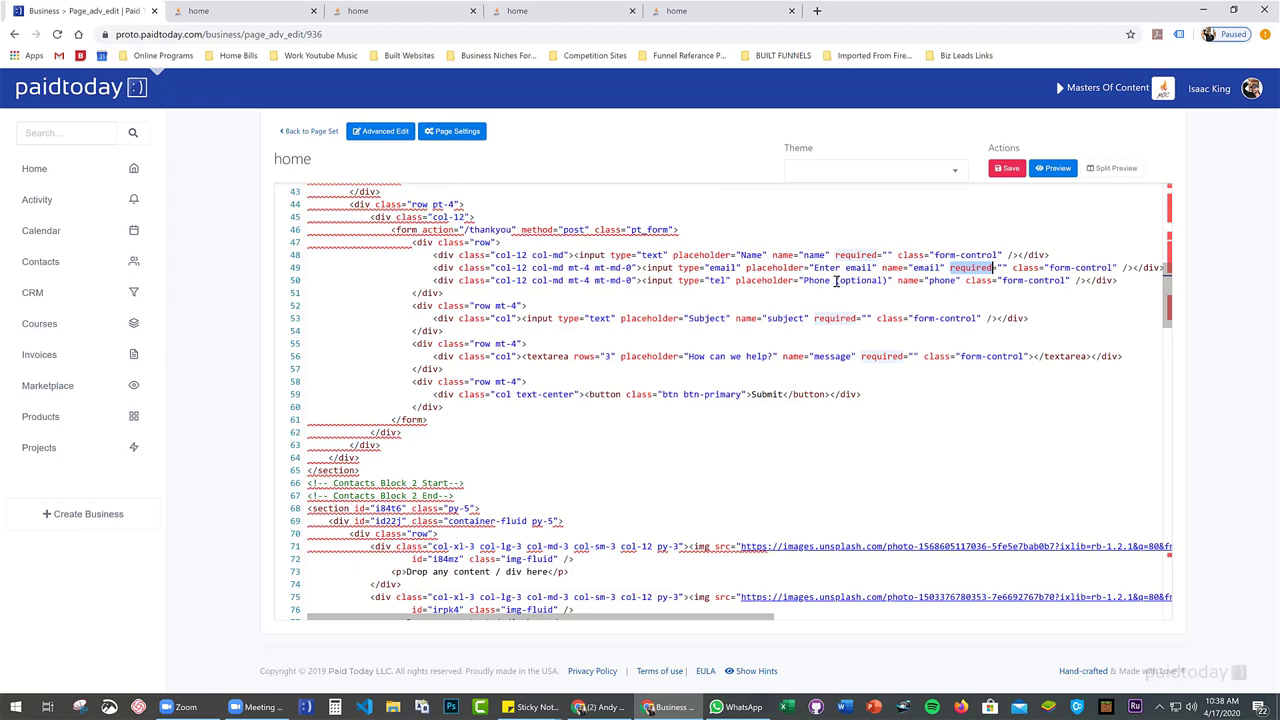
Select '(optional)' in the line 50 phone placeholder and save the contact form code
drag(836, 281, 889, 281)
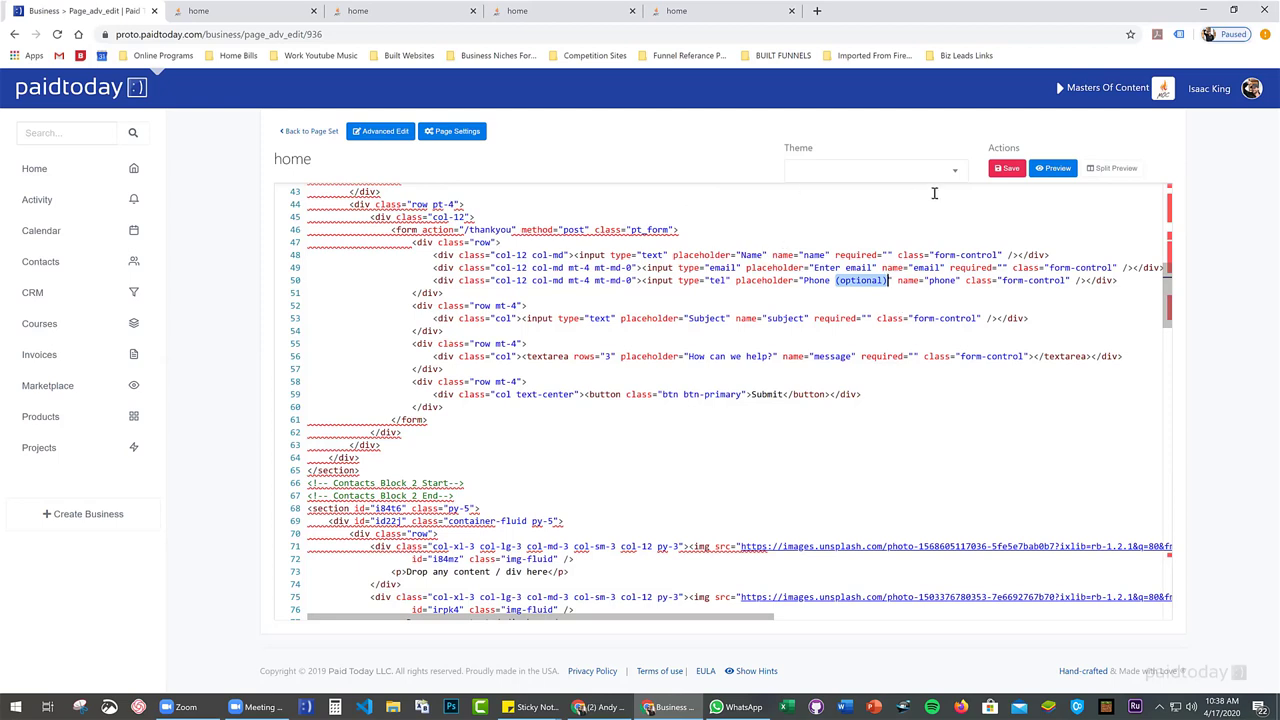
click(1008, 170)
Open the page in the visual editor and inspect the Name and Email fields
click(386, 134)
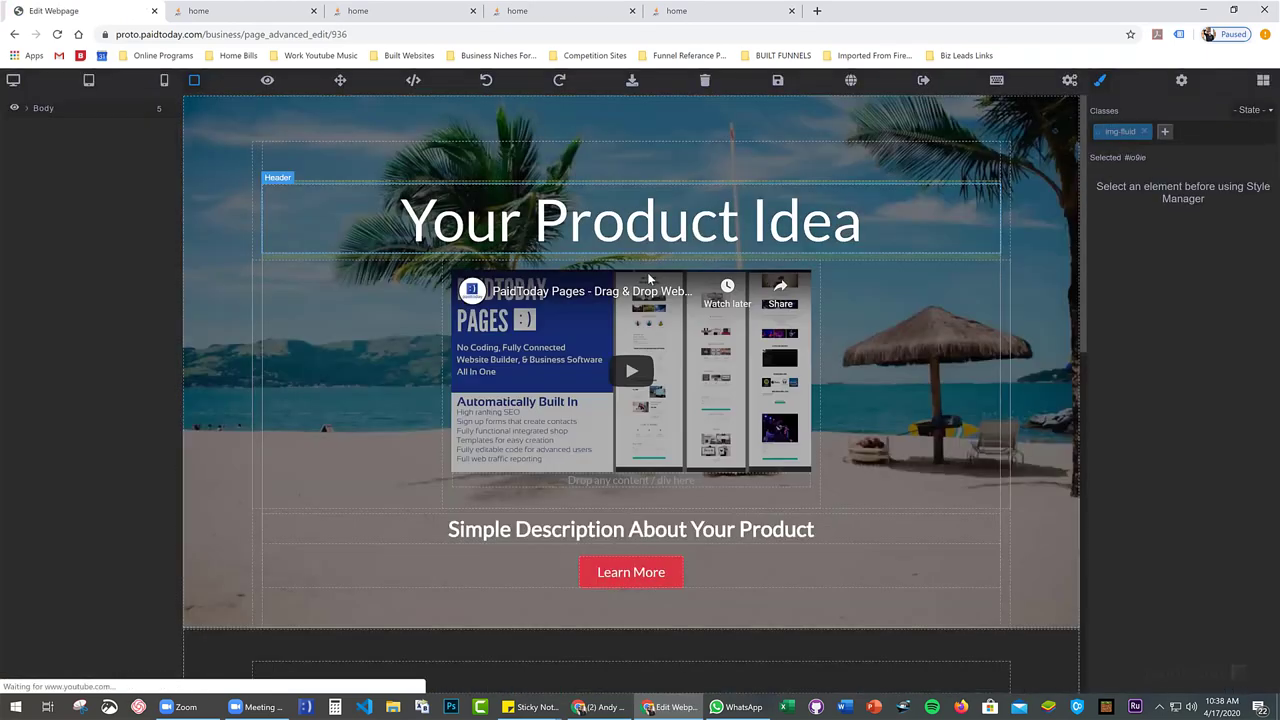
scroll(560, 330, down, 5)
scroll(480, 388, up, 3)
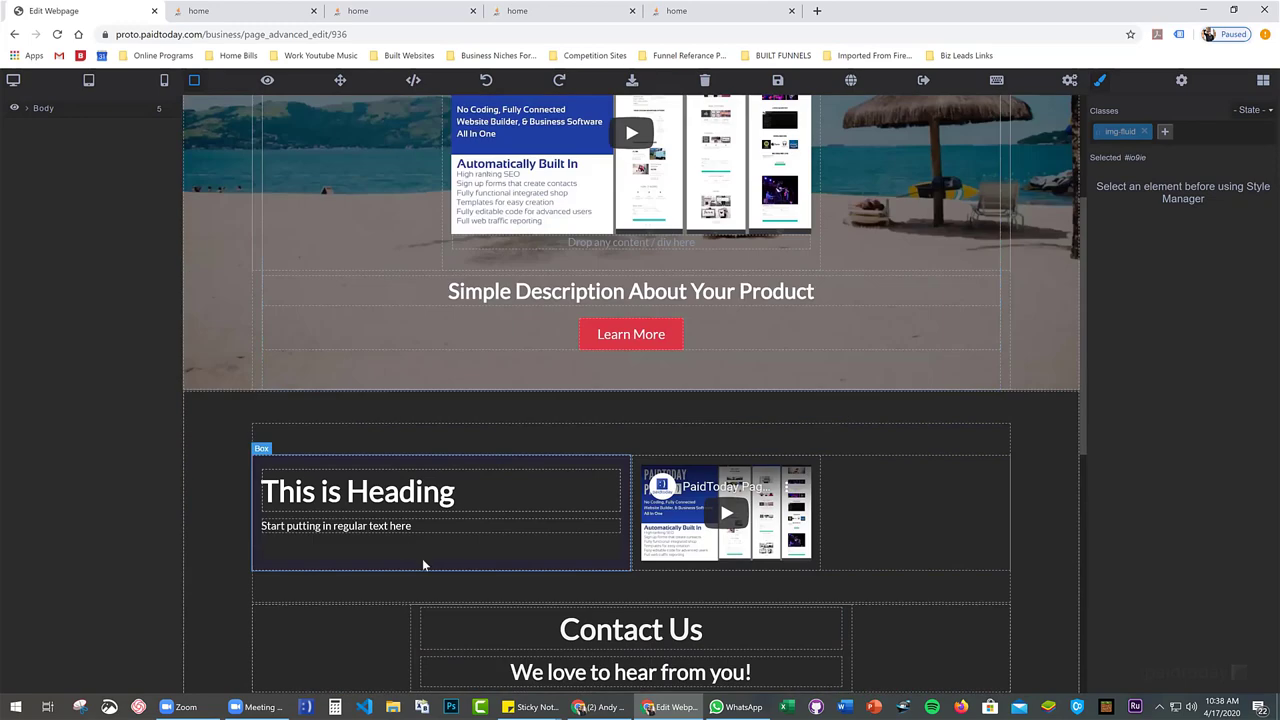
scroll(422, 558, down, 3)
click(409, 505)
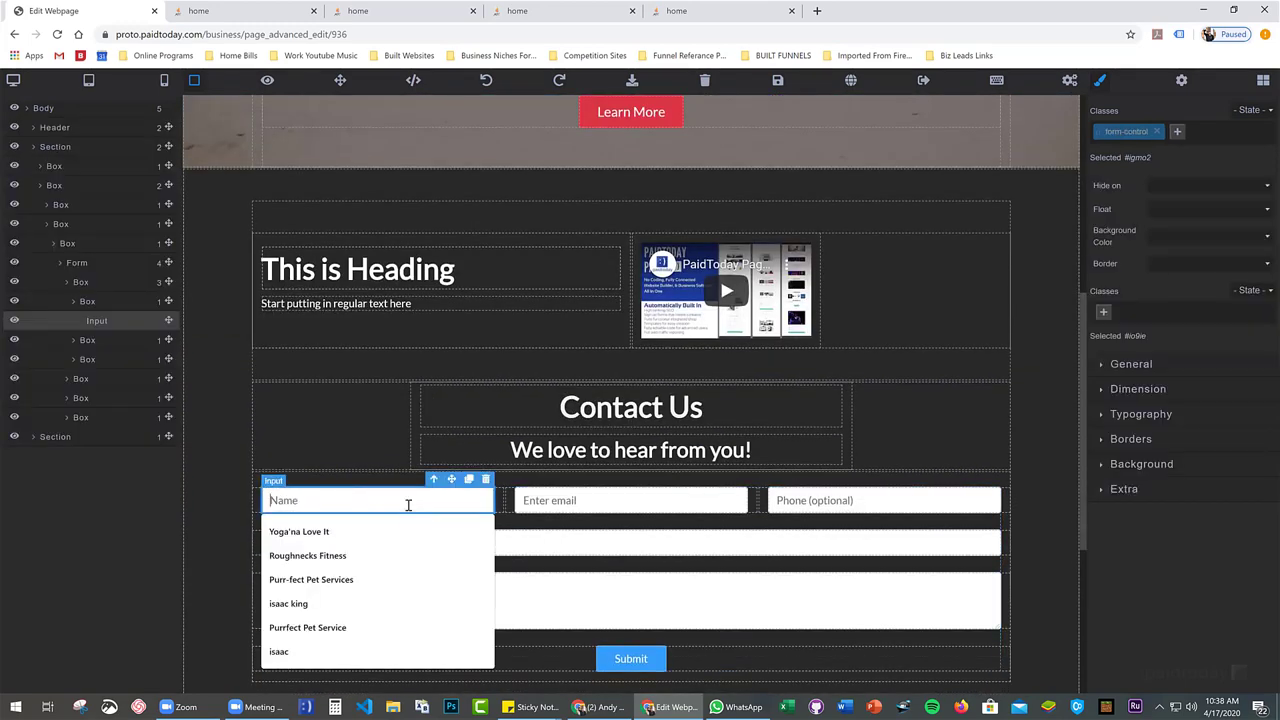
click(340, 484)
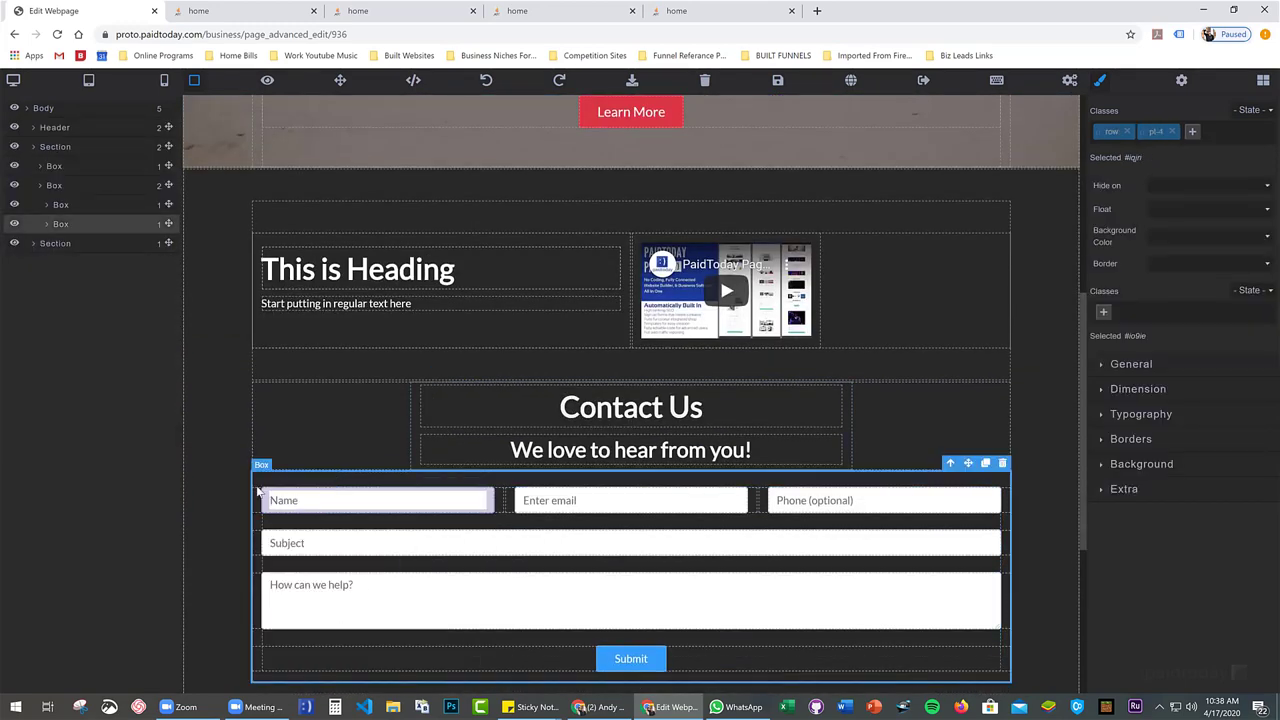
click(305, 500)
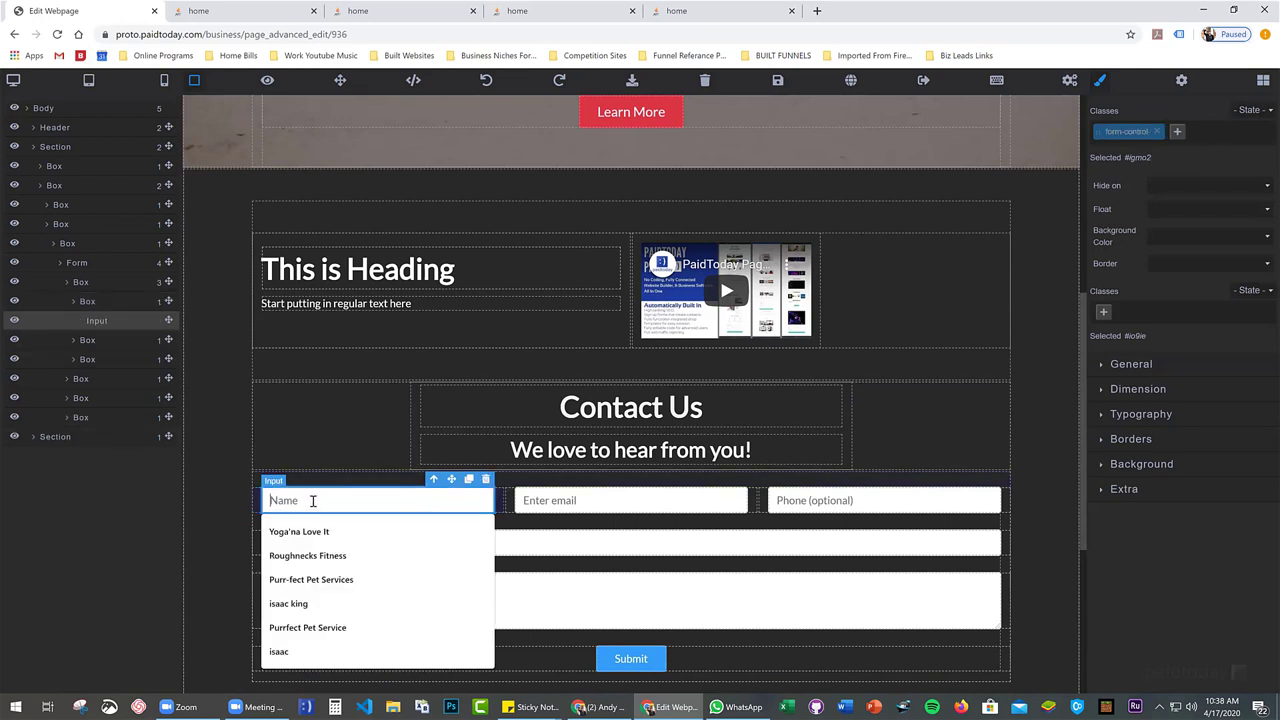
click(501, 510)
click(522, 506)
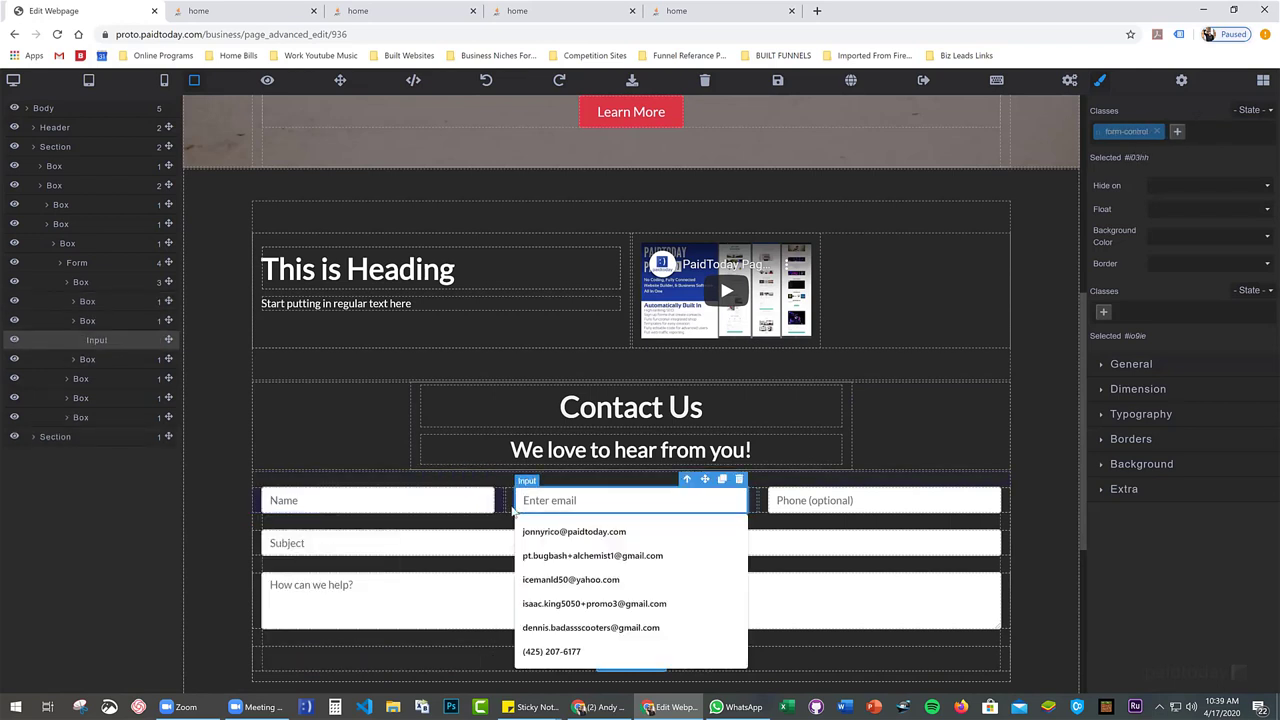
click(505, 505)
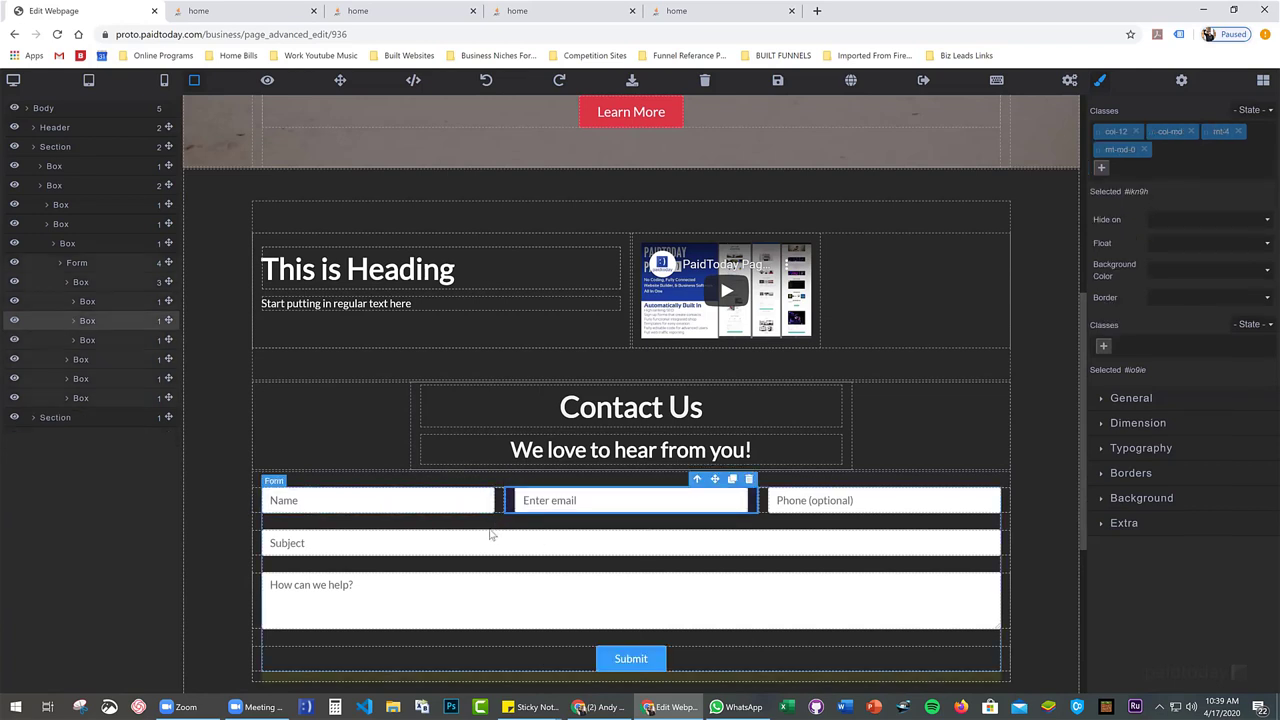
Inspect the Phone, Subject and message fields of the contact form
click(782, 504)
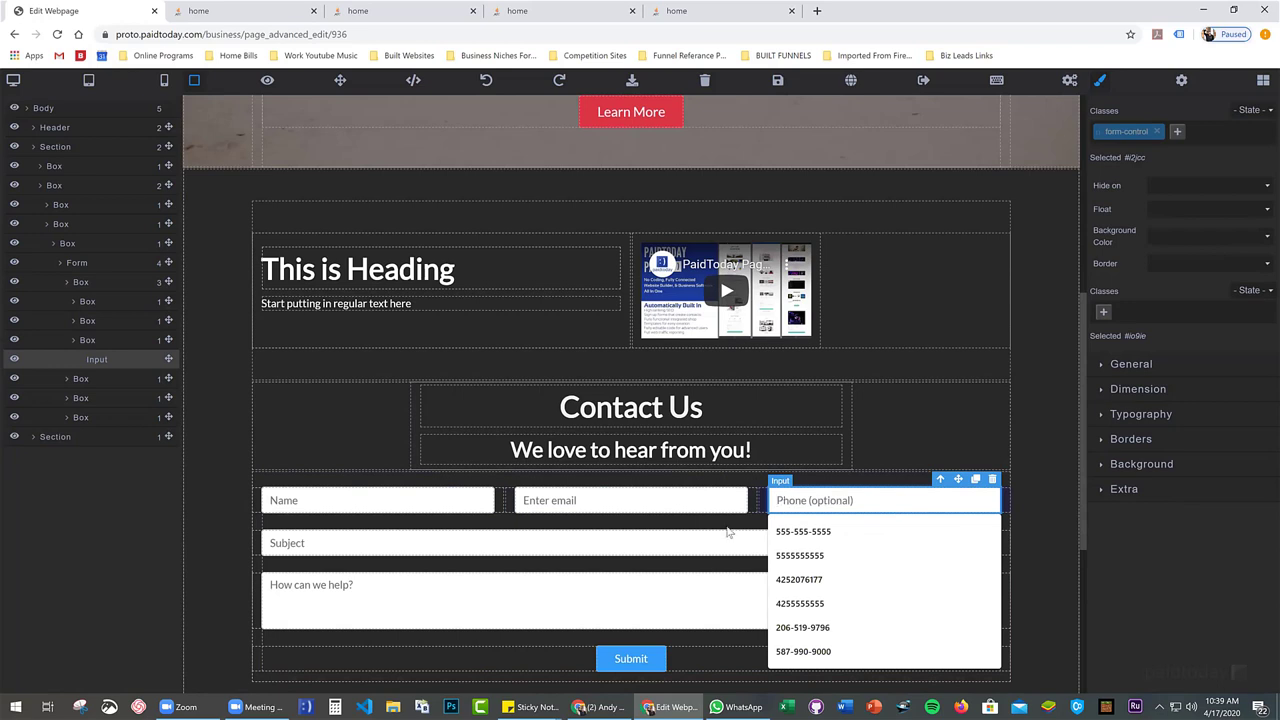
click(738, 530)
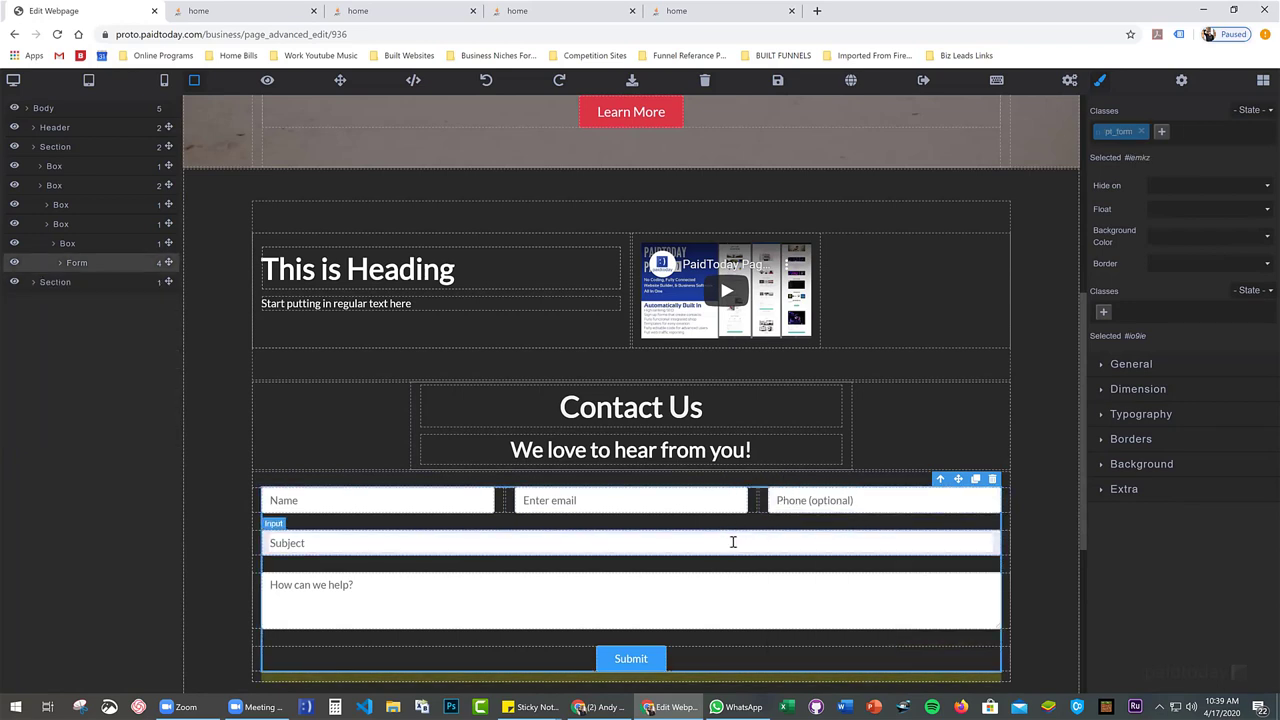
click(733, 542)
click(715, 568)
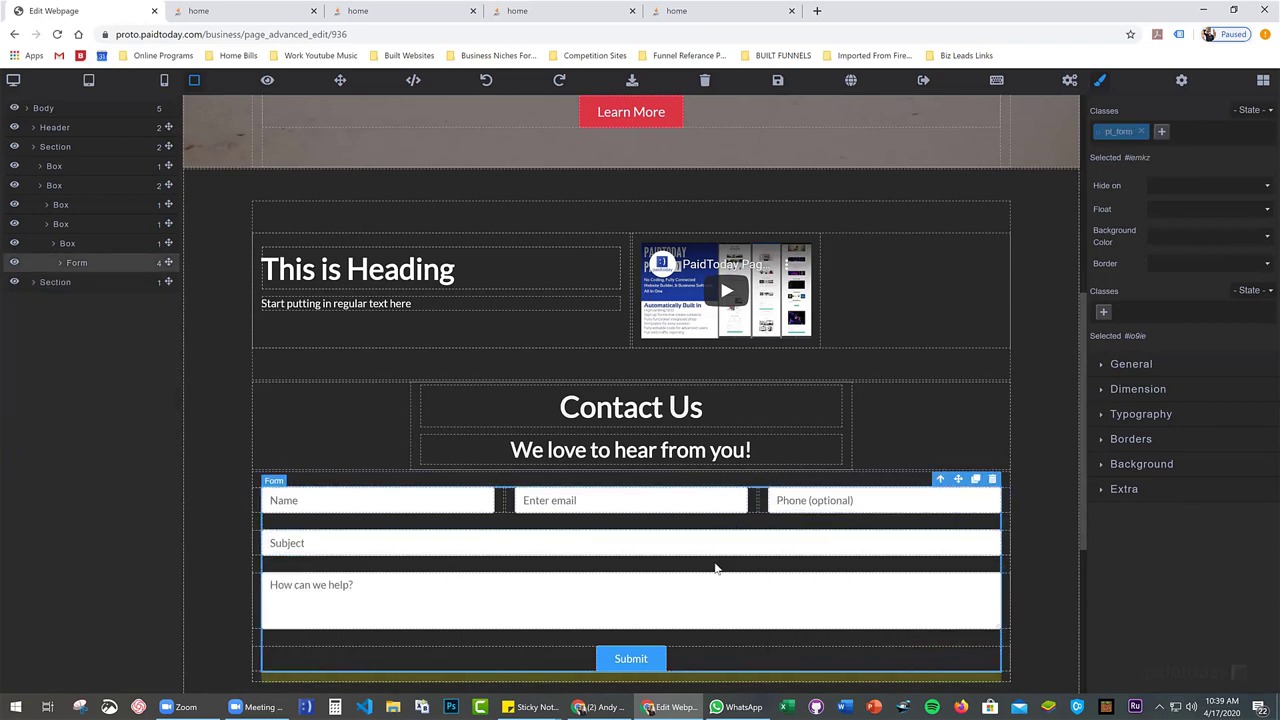
click(711, 597)
click(809, 566)
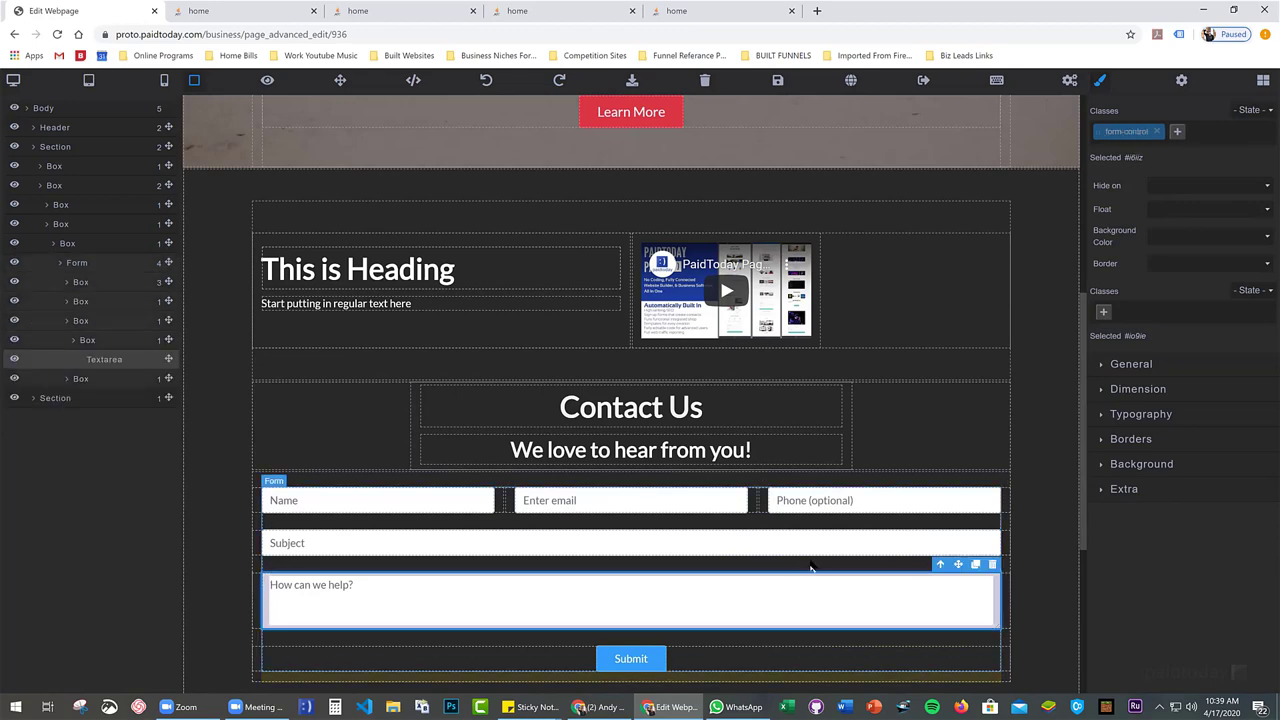
click(813, 581)
scroll(813, 581, down, 3)
scroll(608, 389, up, 2)
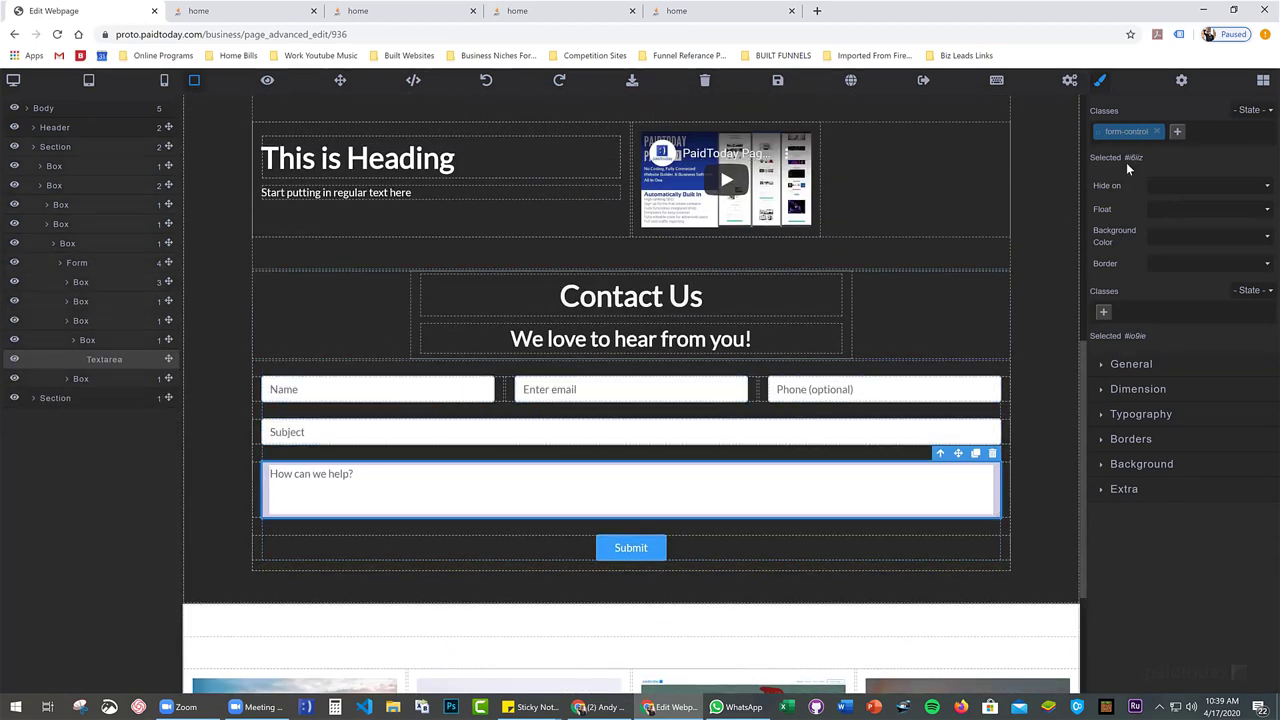
click(872, 392)
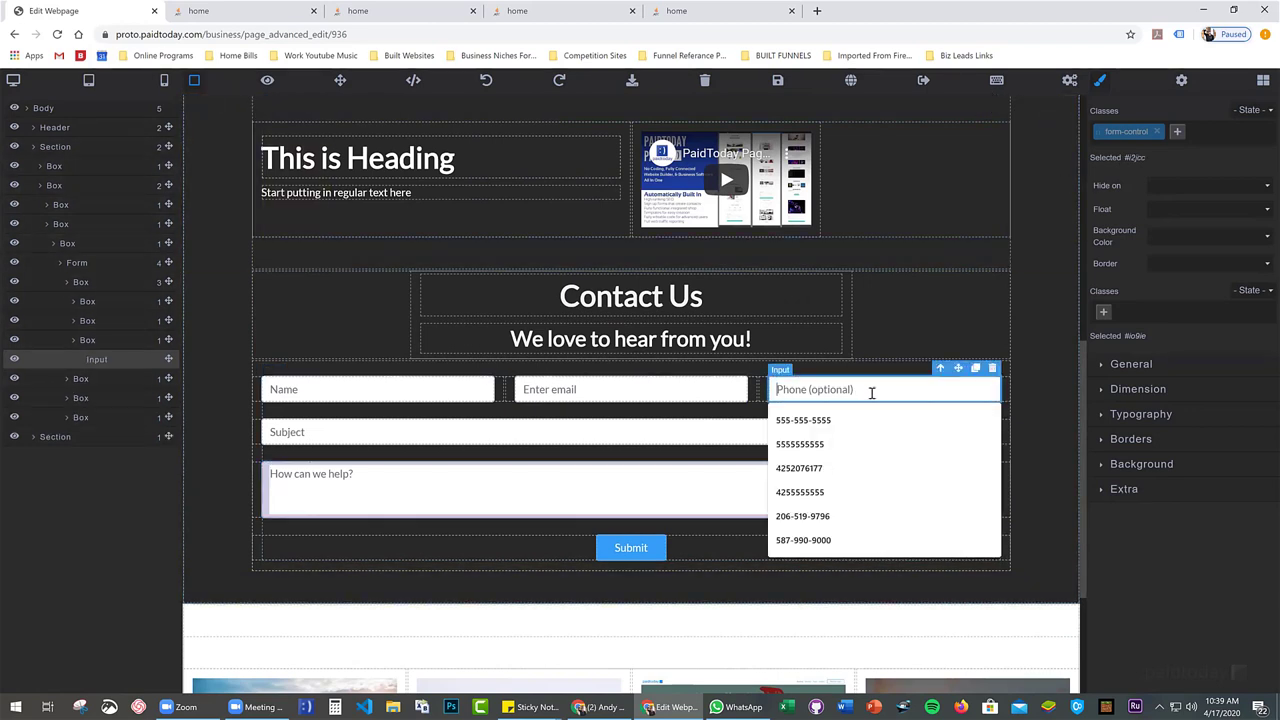
click(750, 428)
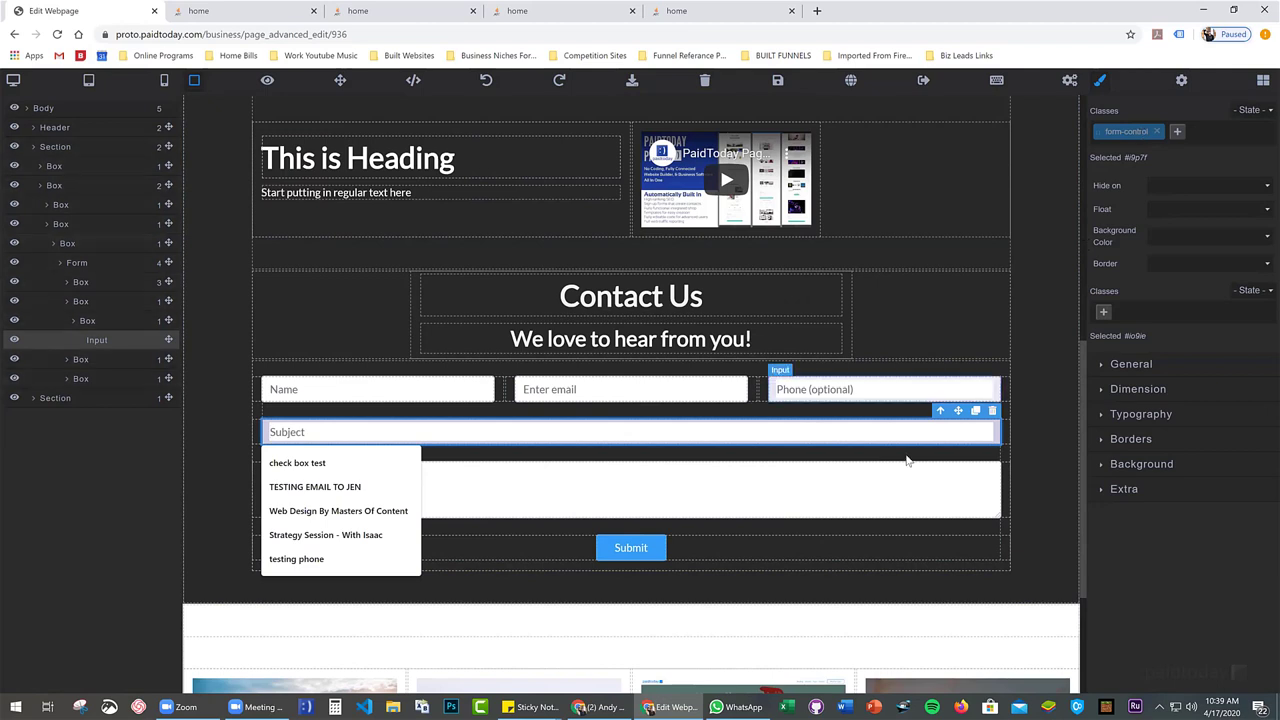
click(890, 389)
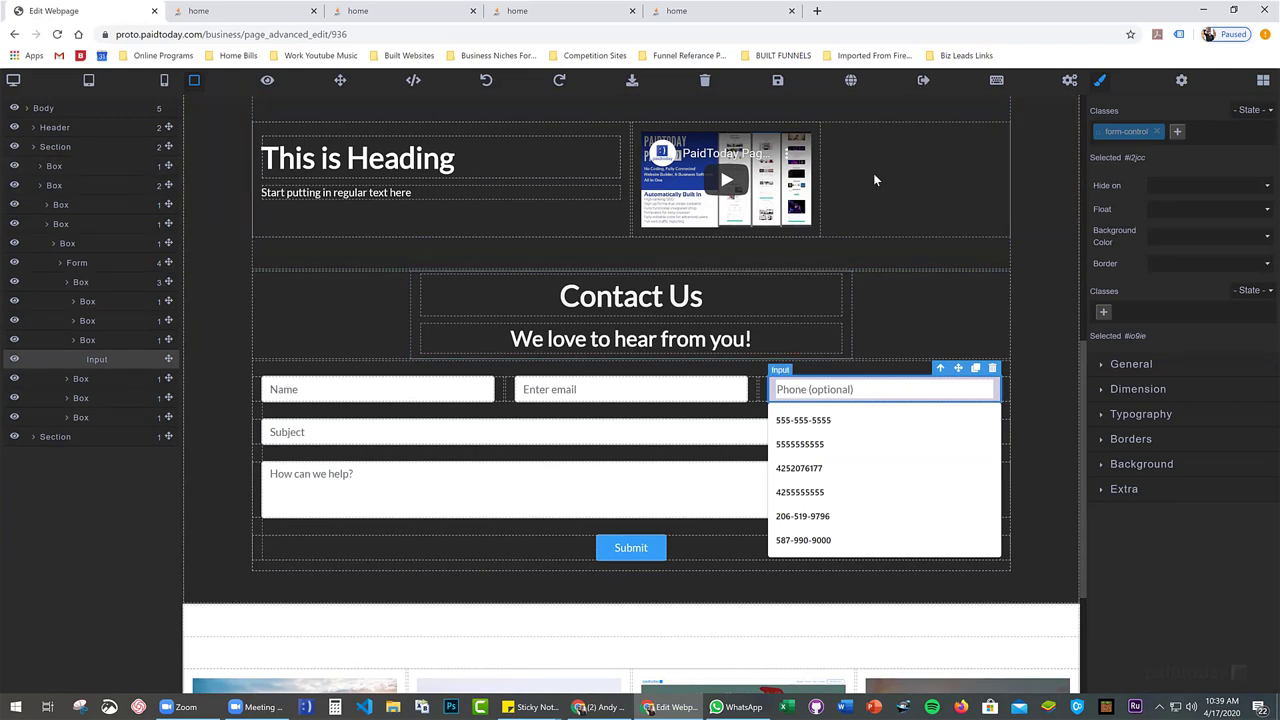
Save the page and leave the visual editor for the code view
click(778, 81)
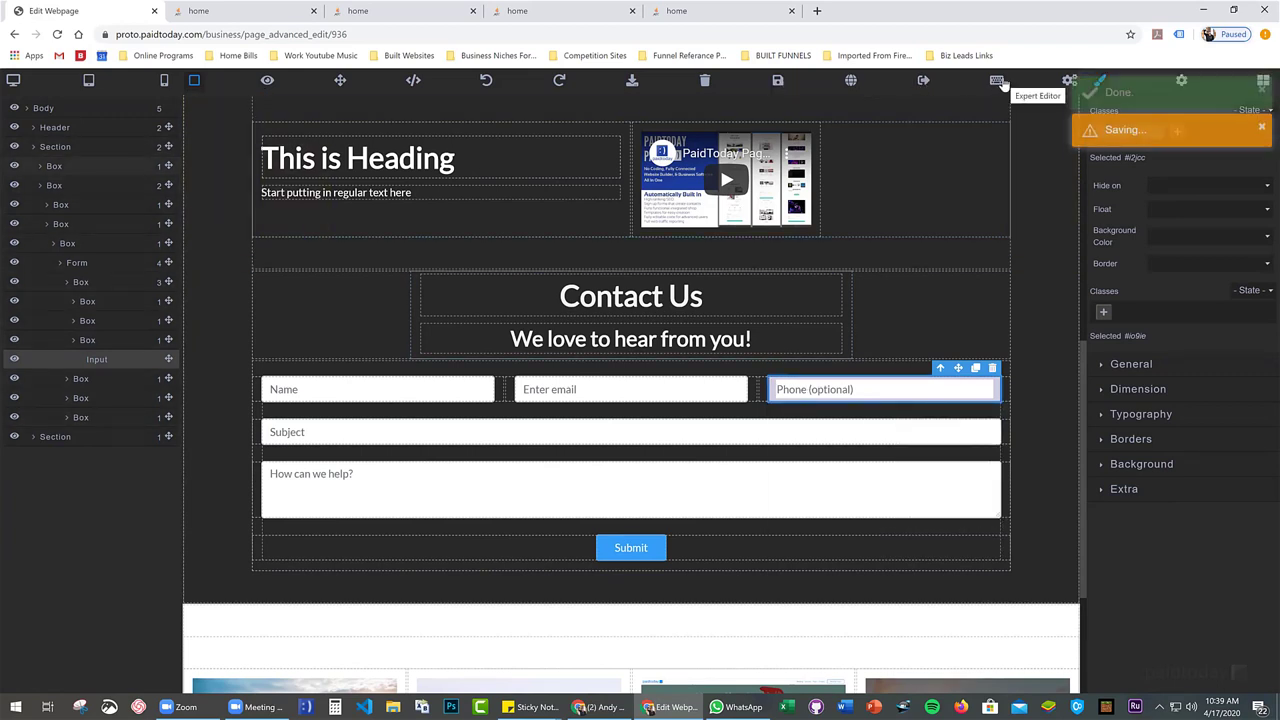
click(997, 81)
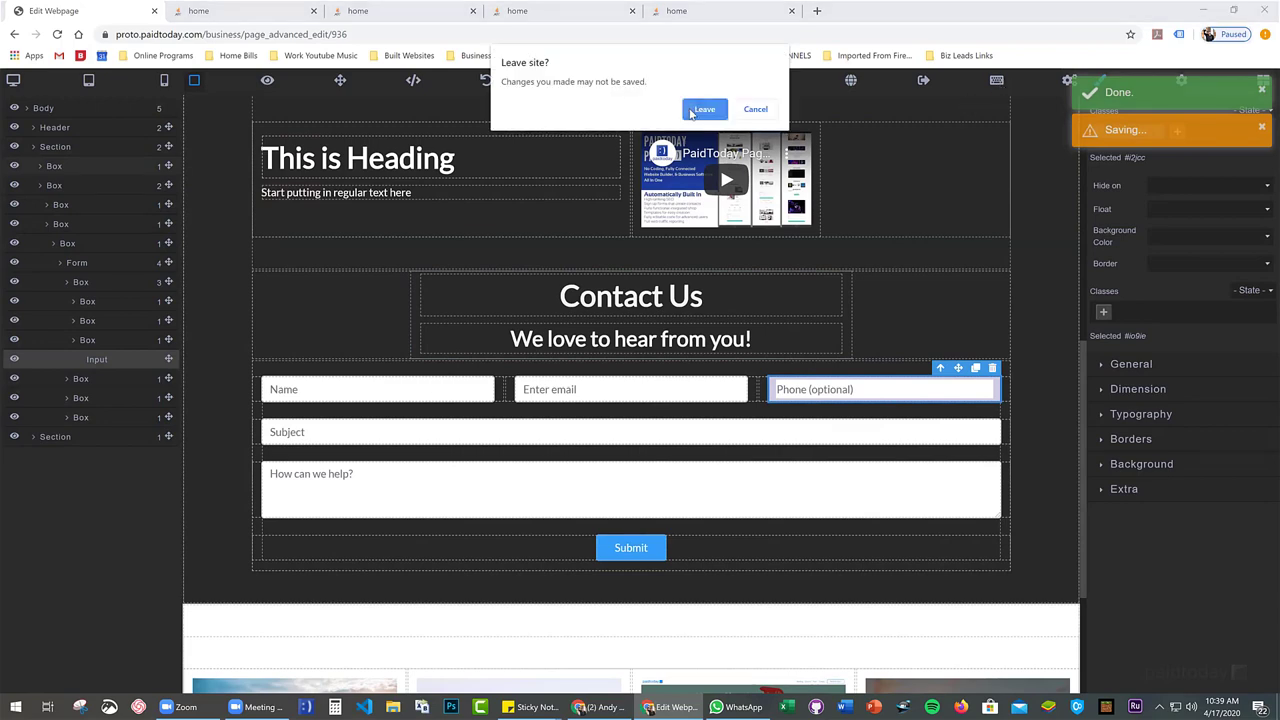
click(690, 113)
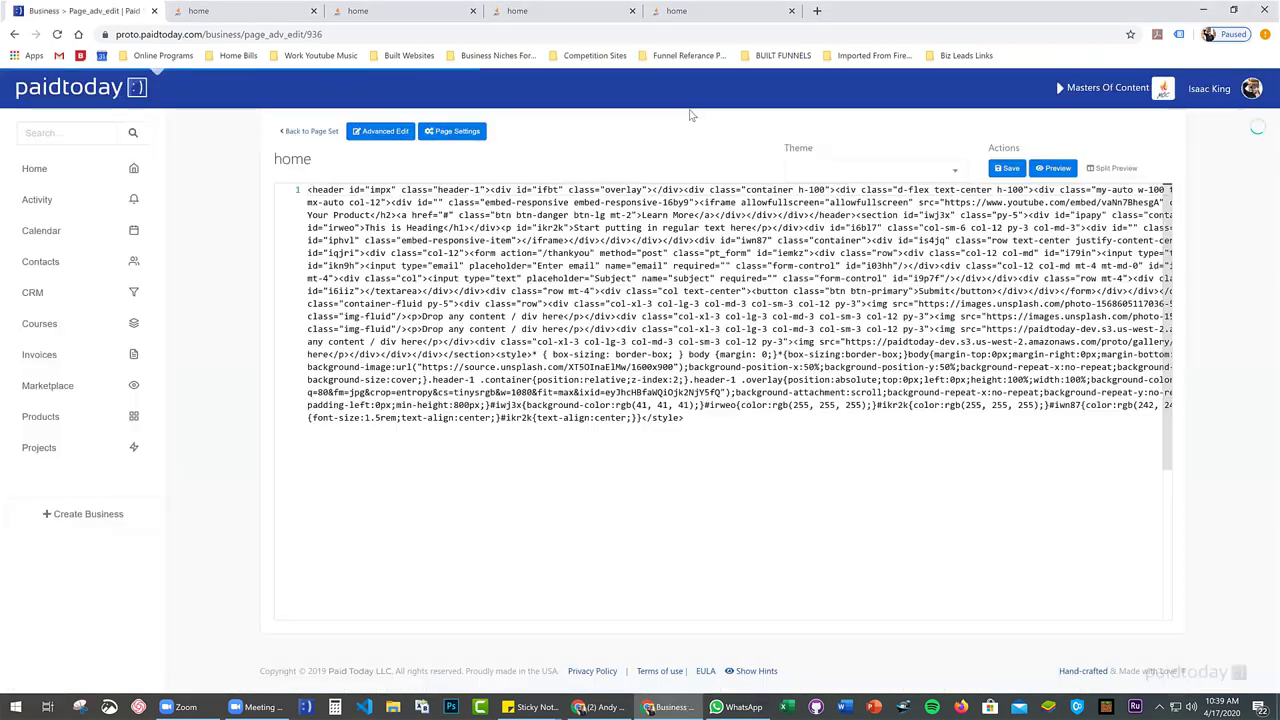
Reformat the minified page code and find the phone input's form-control class on line 52
right_click(678, 306)
click(698, 345)
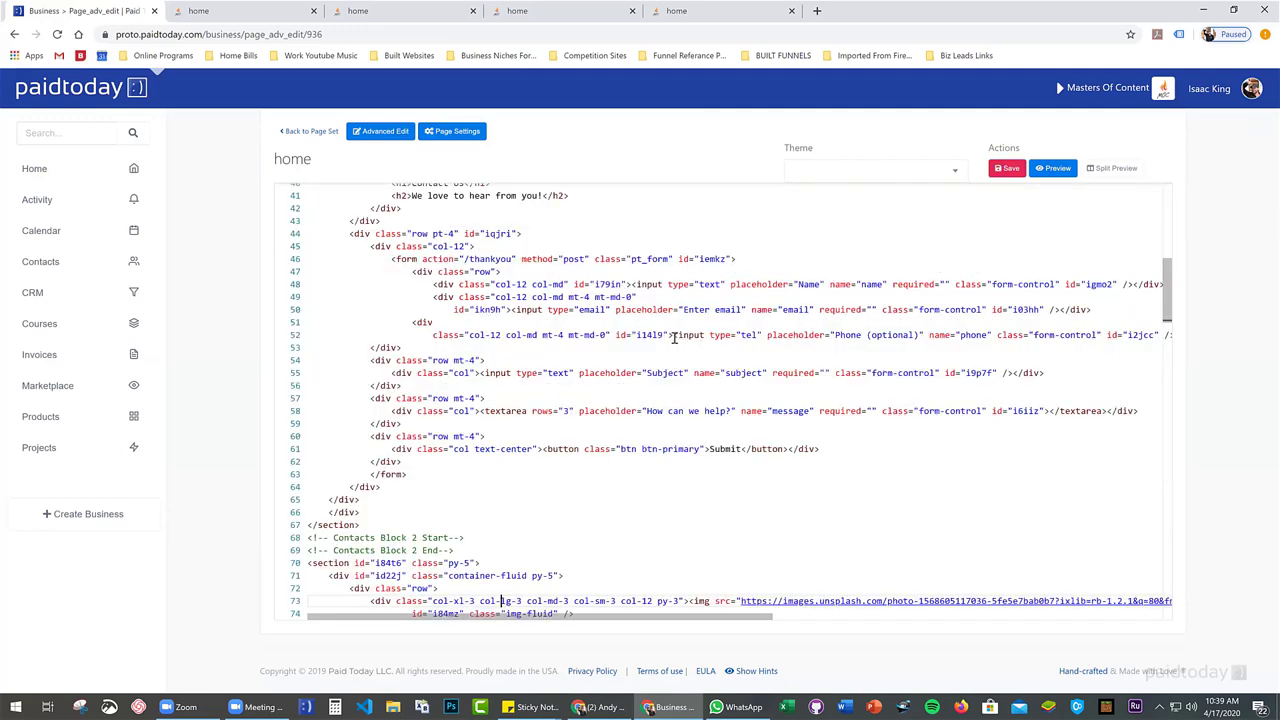
click(1095, 335)
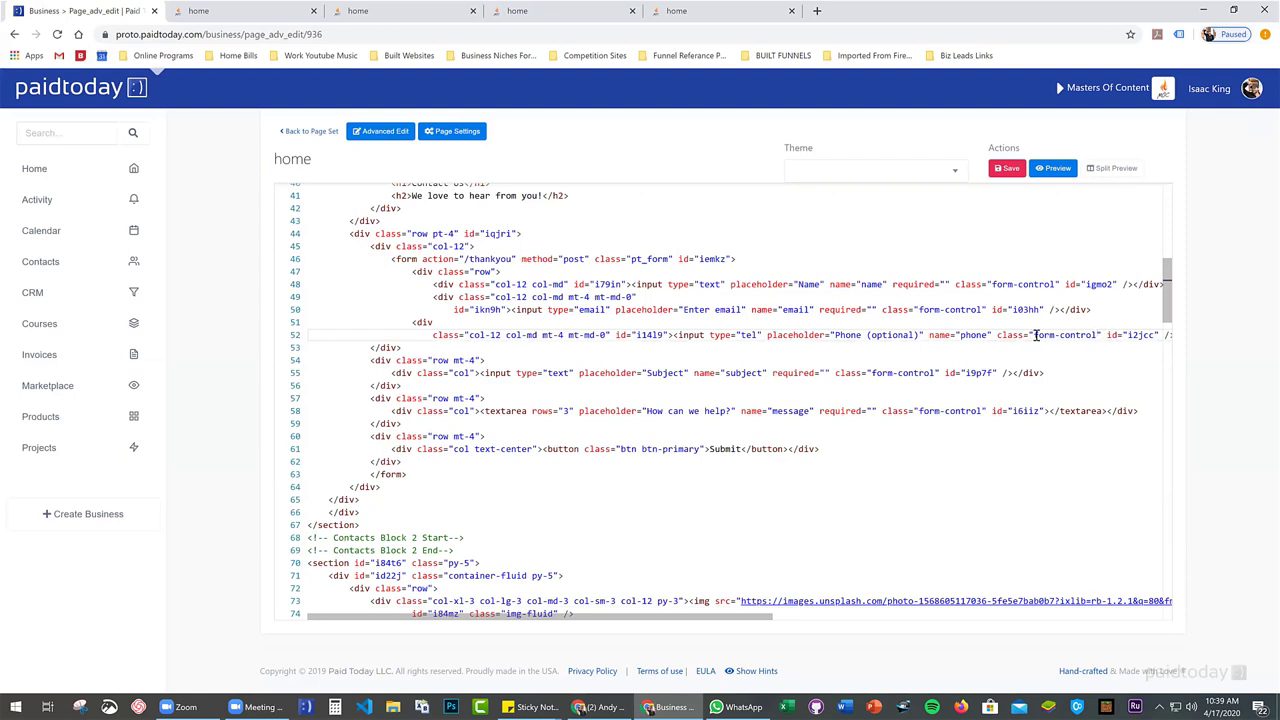
drag(1042, 336, 1098, 335)
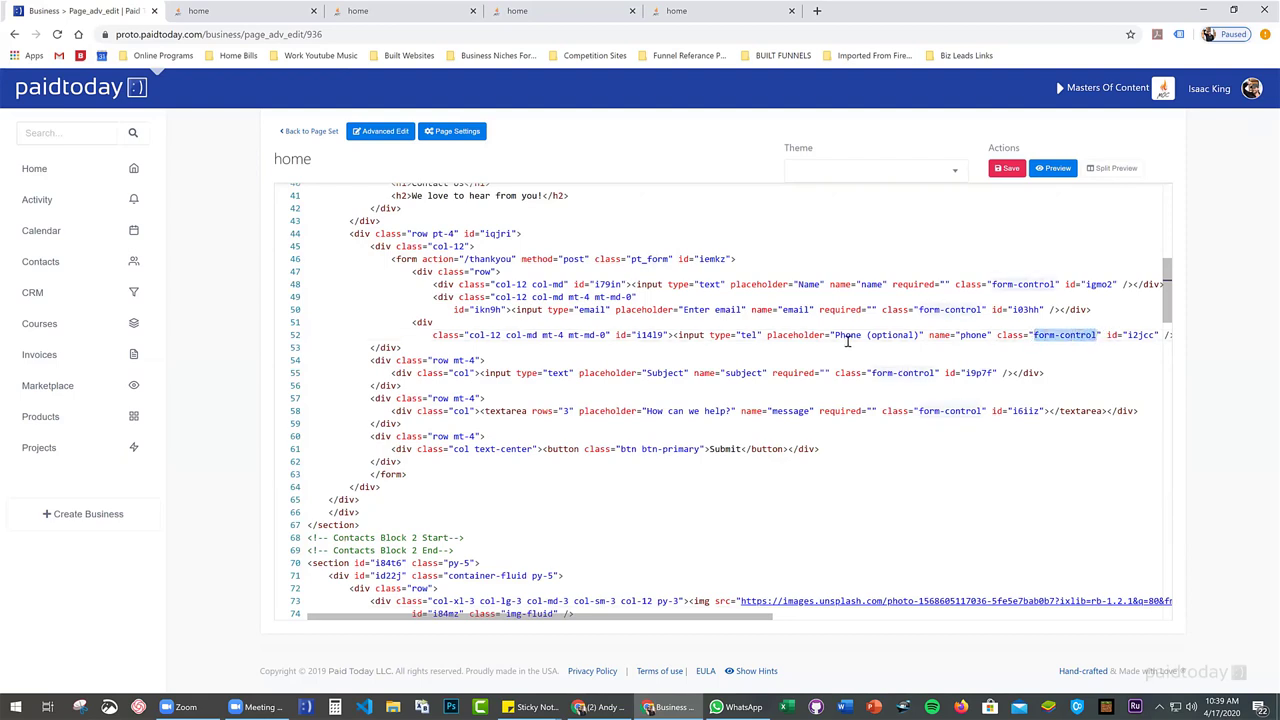
drag(697, 616, 778, 612)
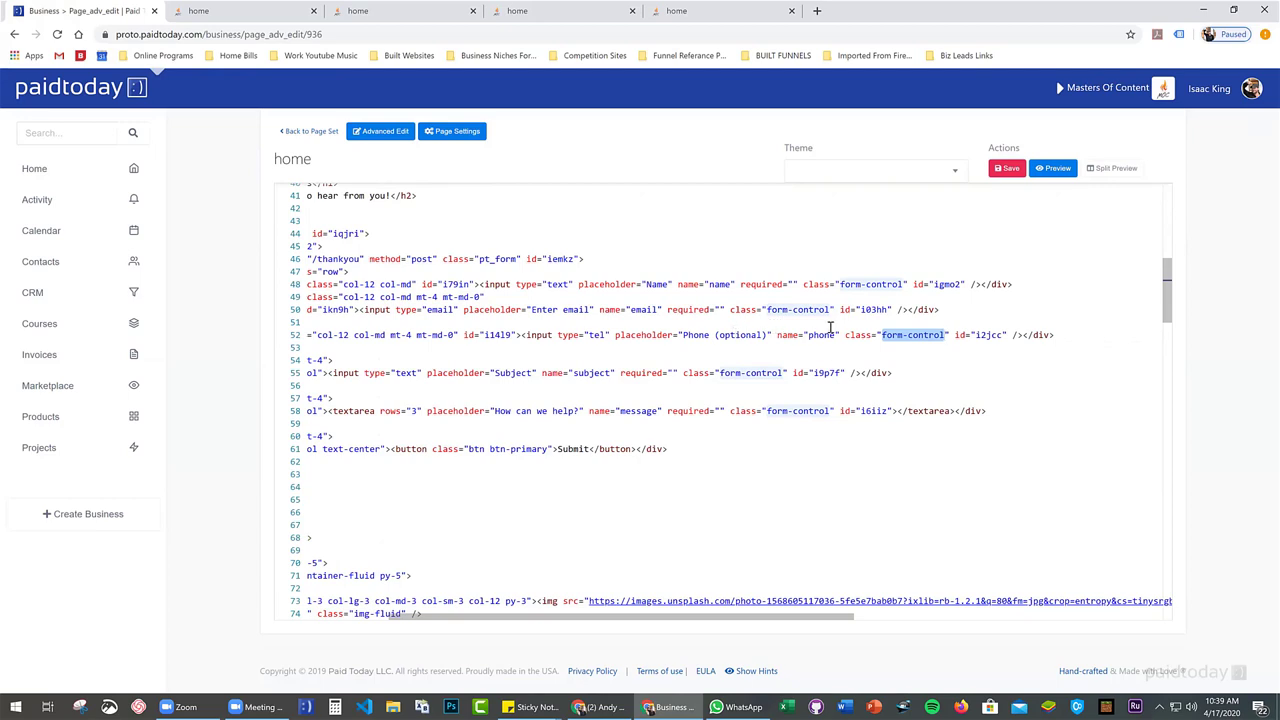
Add the 'required' attribute to the phone input and save the code
click(950, 335)
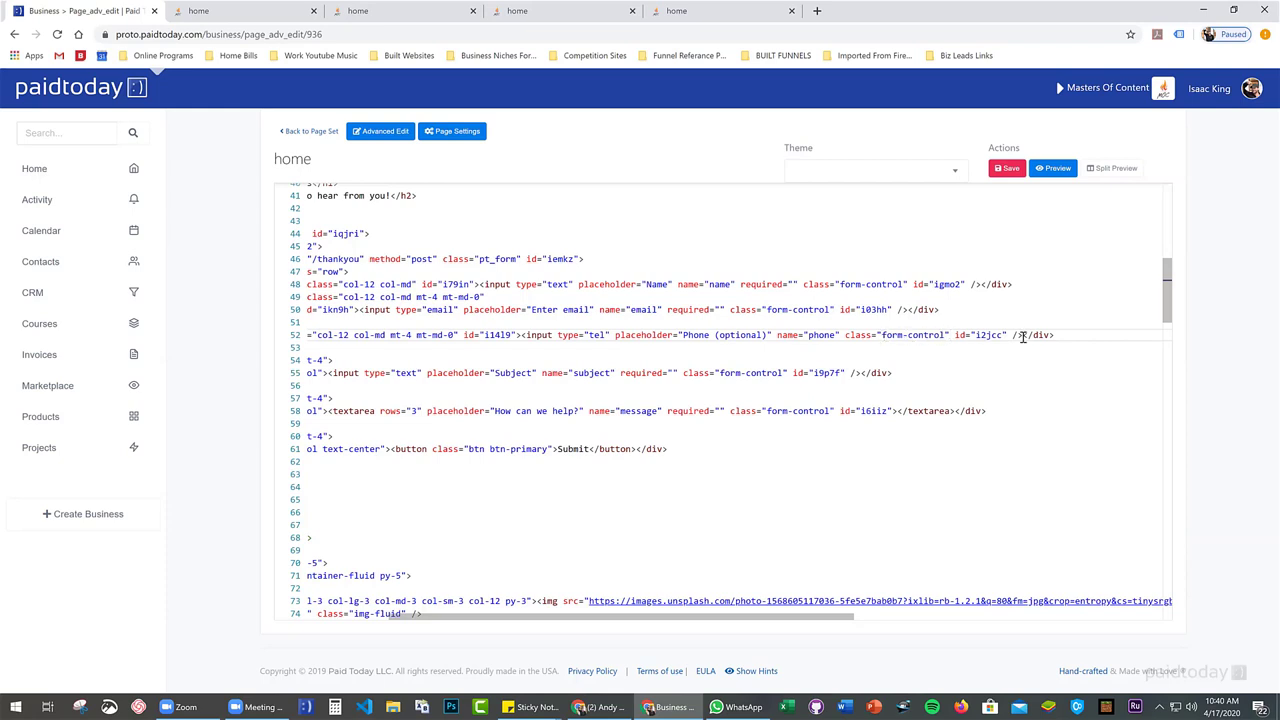
text(req)
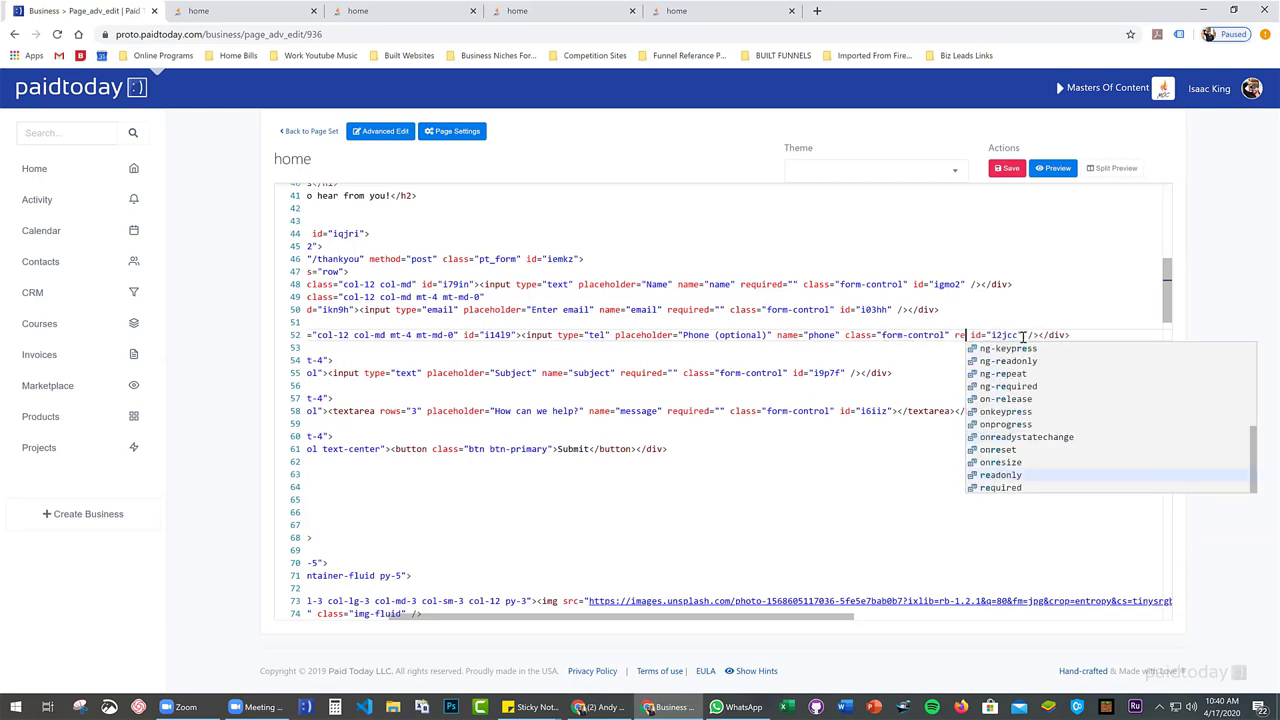
text(uired)
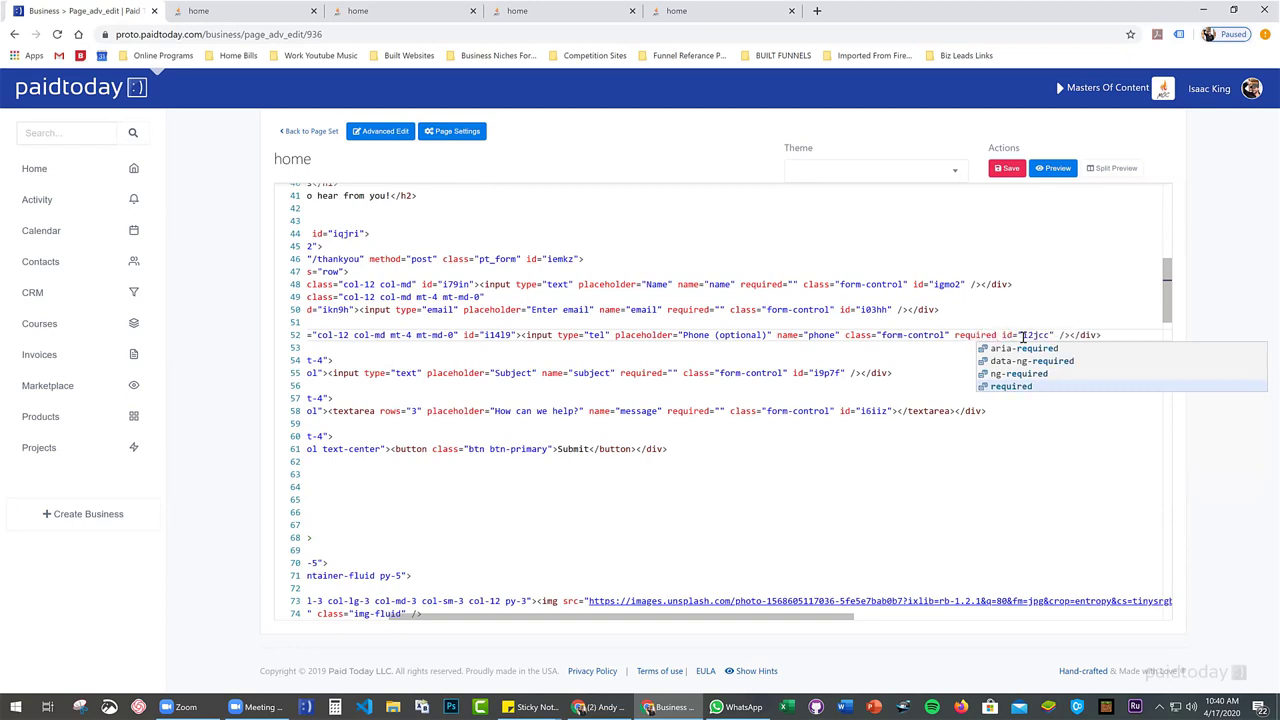
click(963, 343)
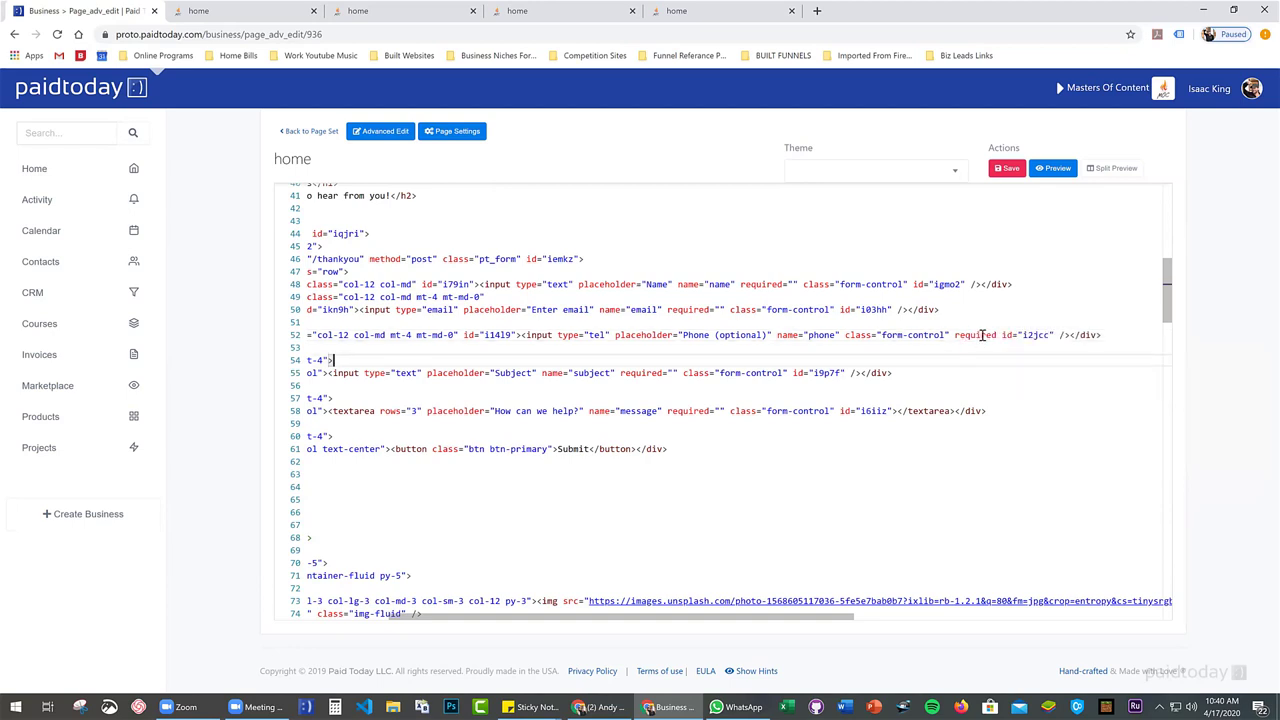
drag(955, 335, 993, 335)
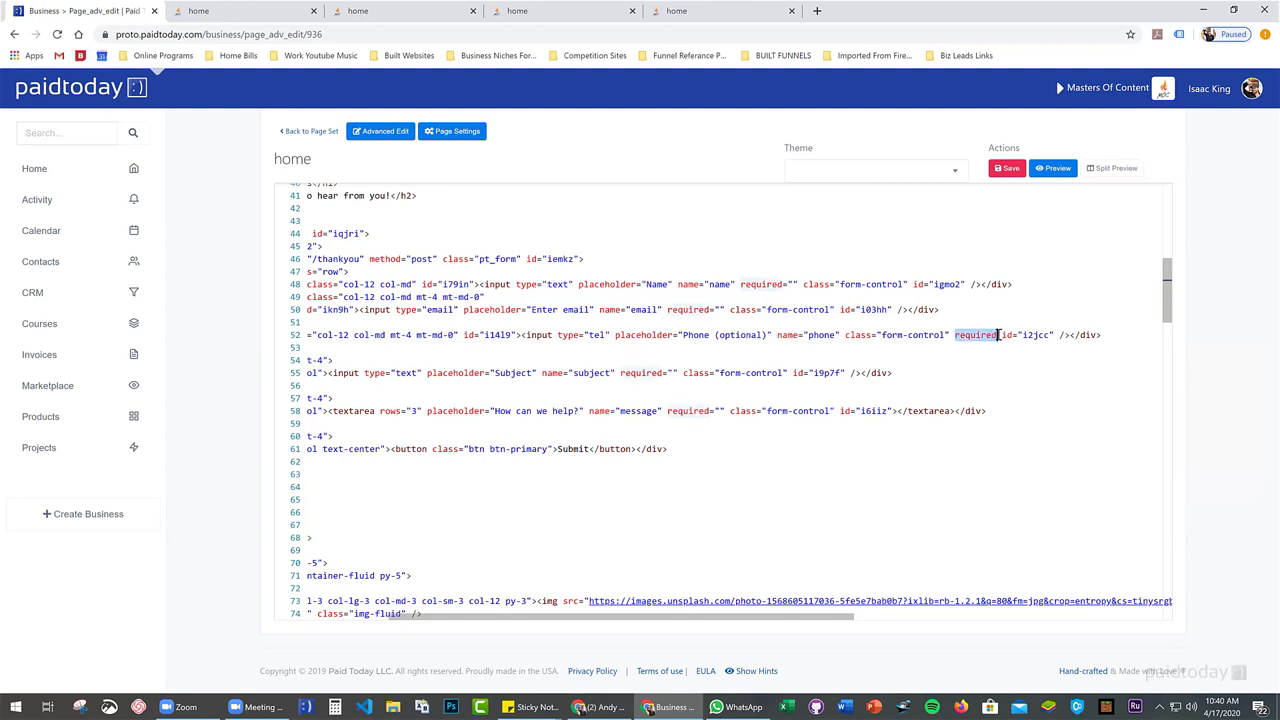
click(963, 336)
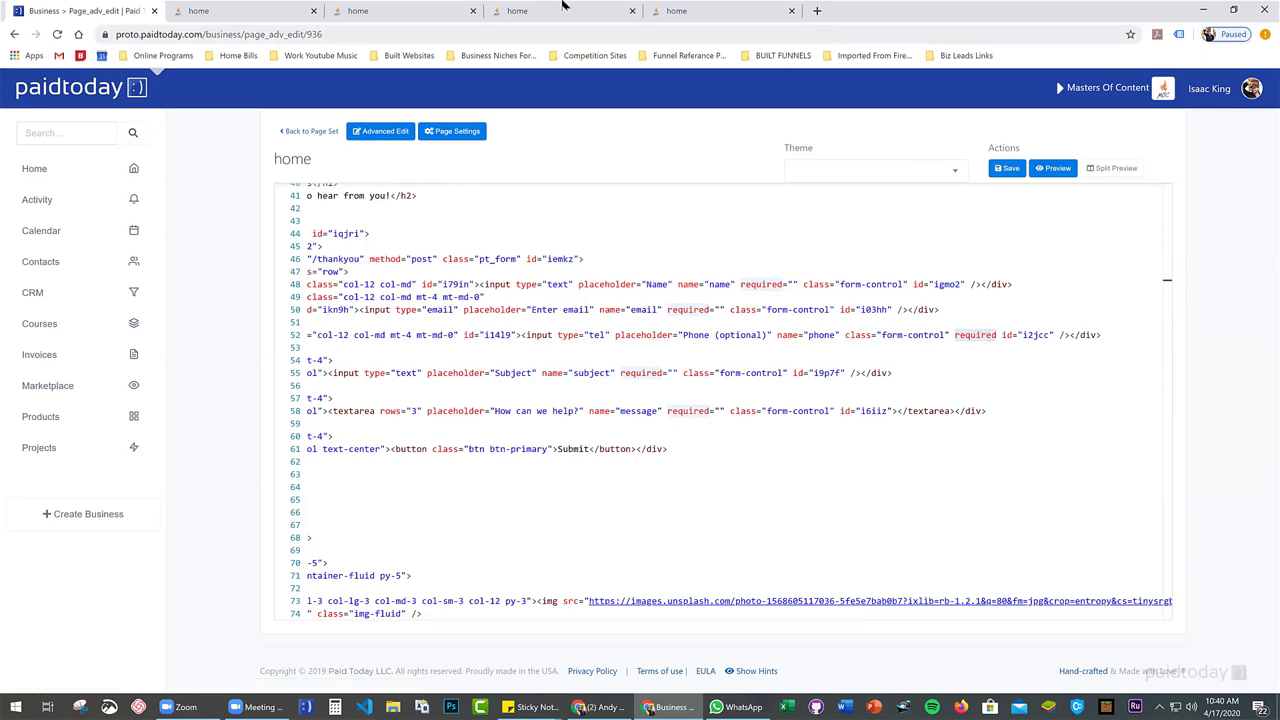
Open a live preview of the home page and try submitting the empty contact form
click(242, 7)
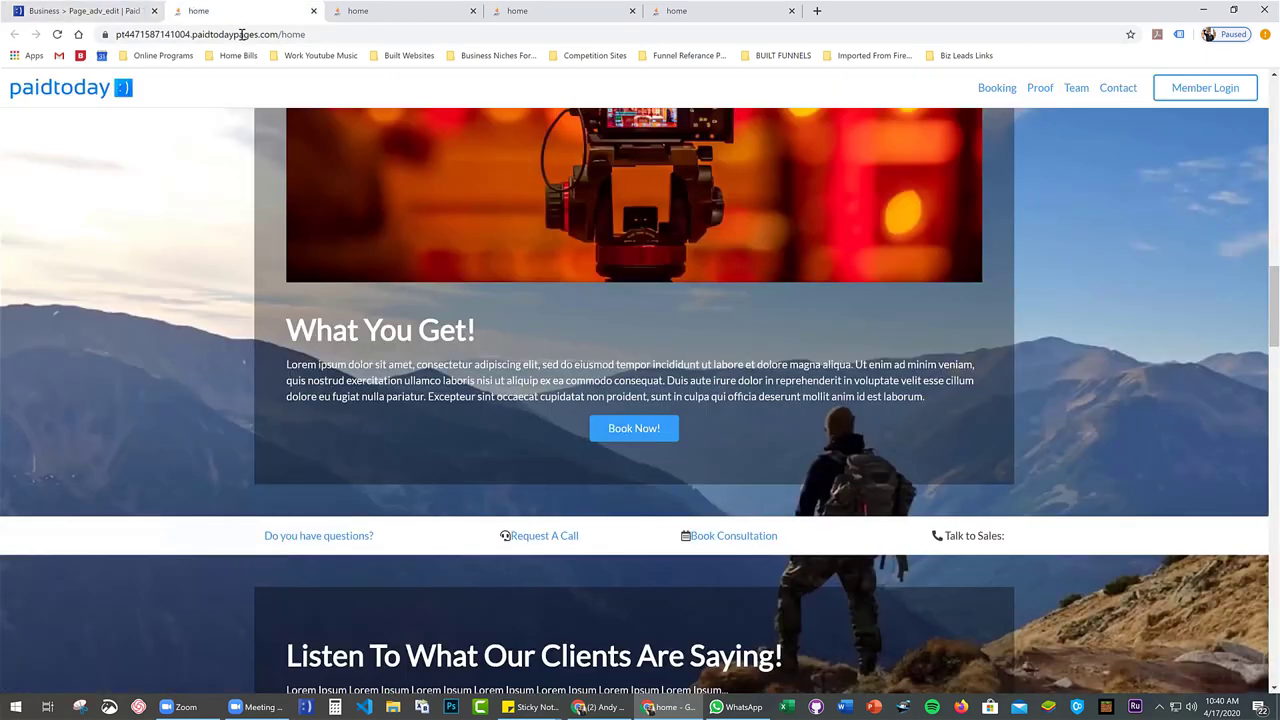
click(140, 10)
click(397, 136)
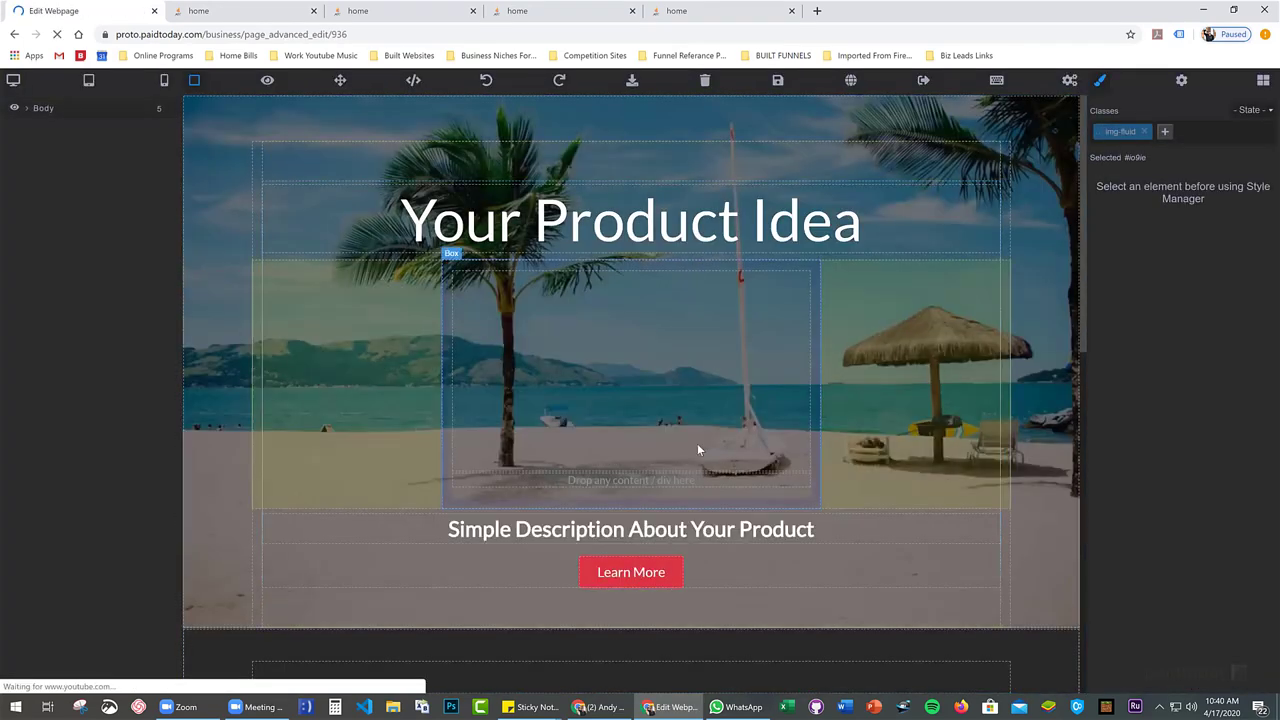
scroll(697, 449, down, 7)
scroll(782, 325, up, 2)
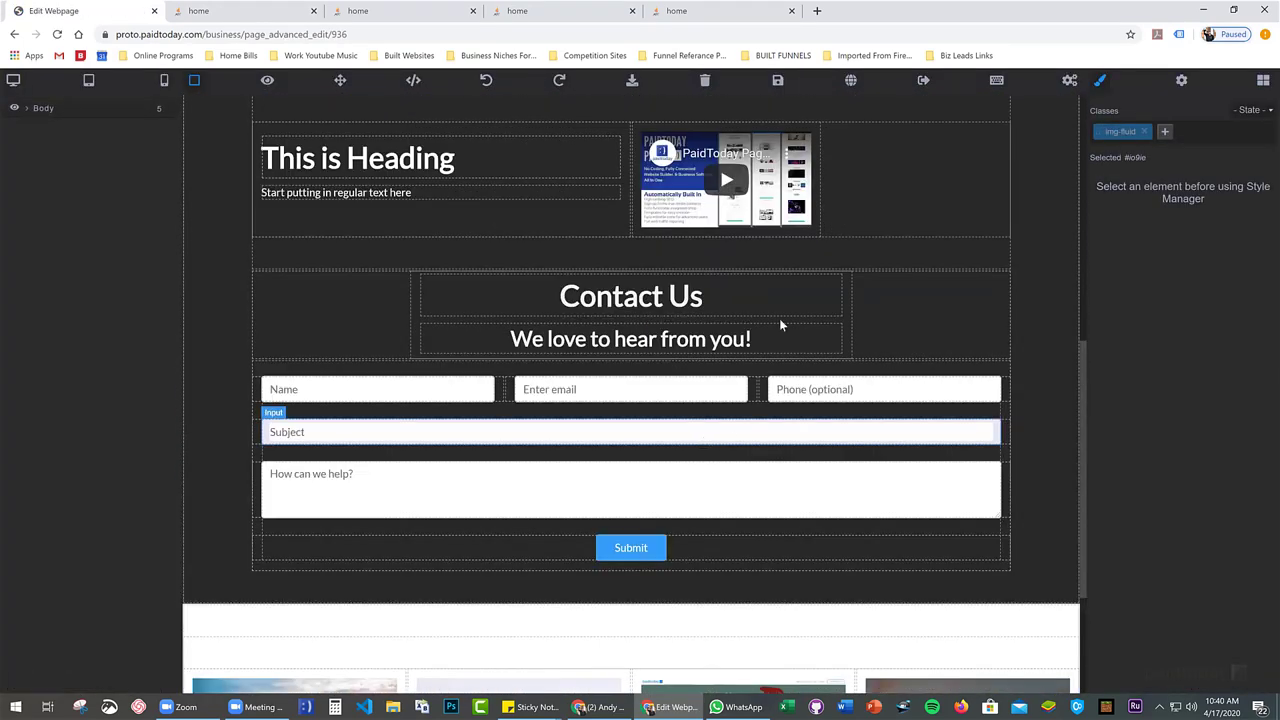
click(851, 82)
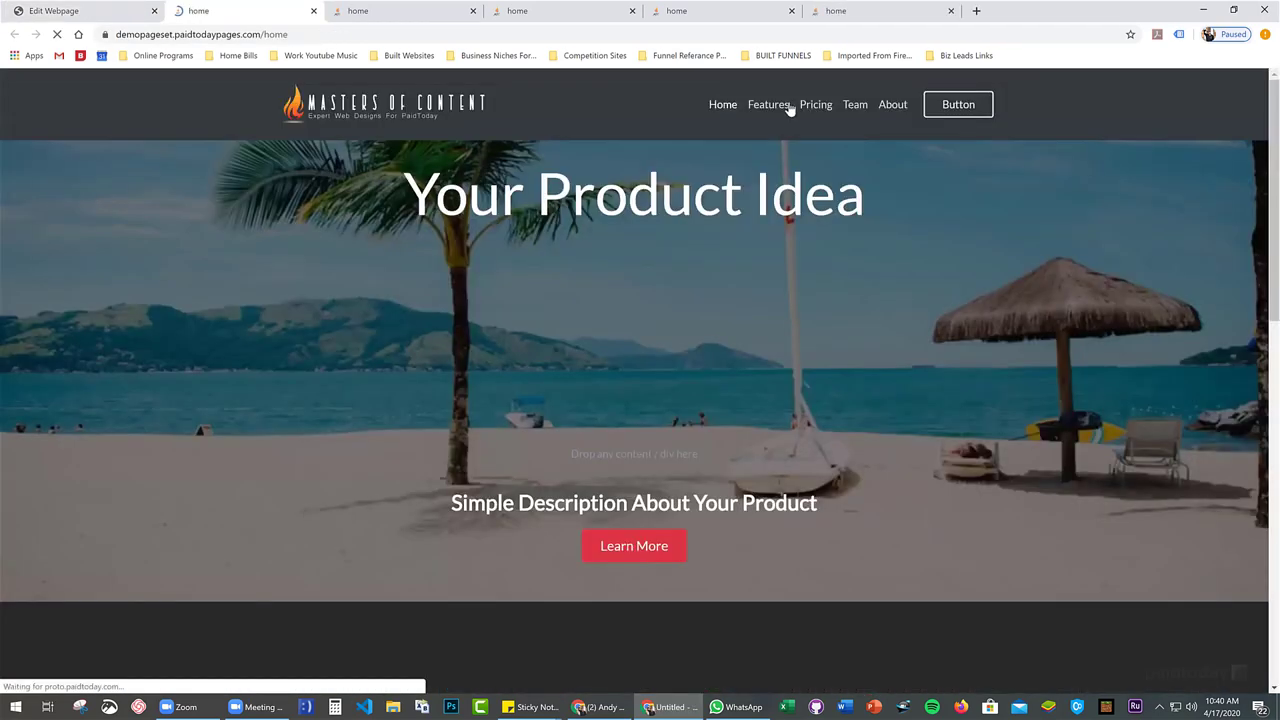
scroll(780, 200, down, 10)
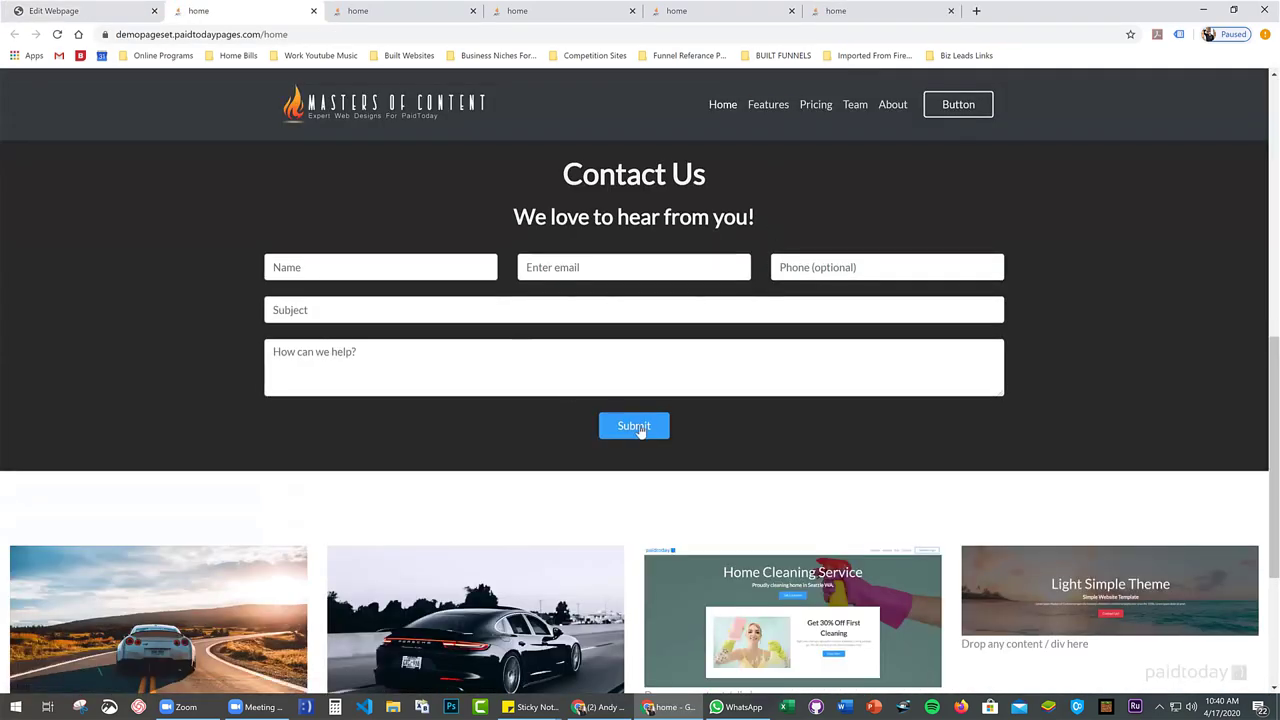
click(640, 428)
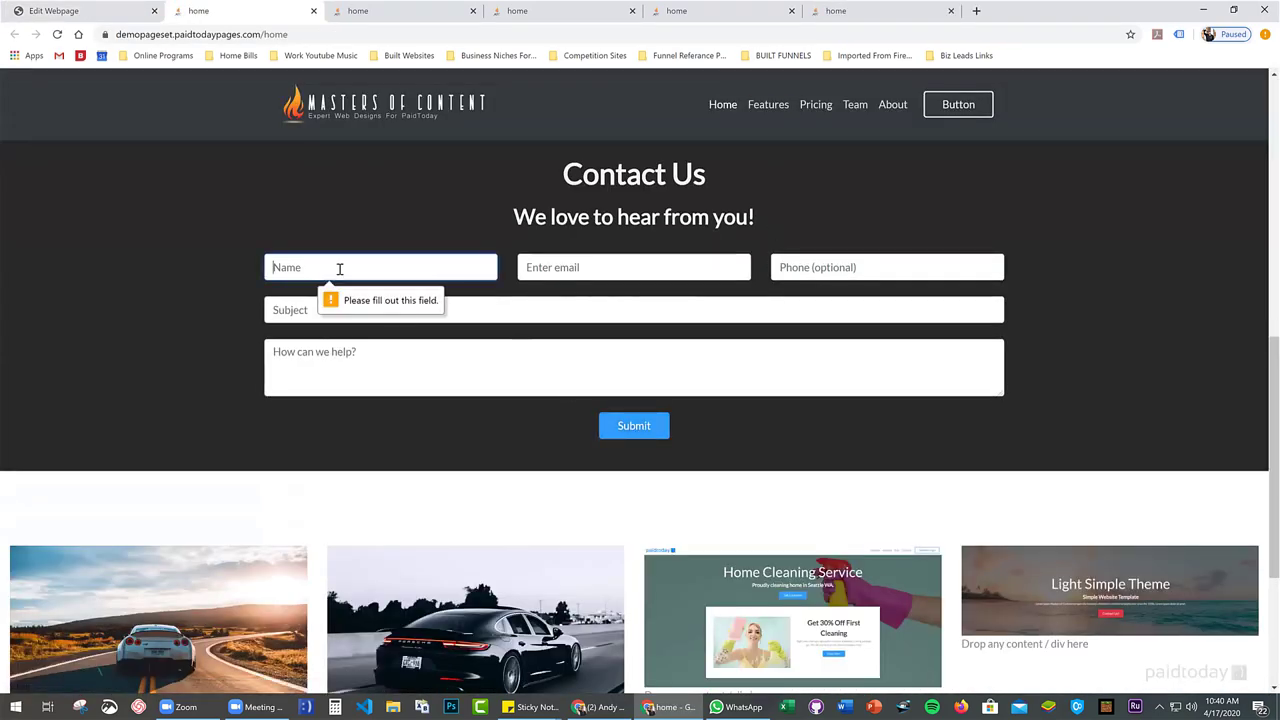
Fill in a test name and e-mail address, resubmitting to check the required fields
text(dfadfasd)
click(640, 428)
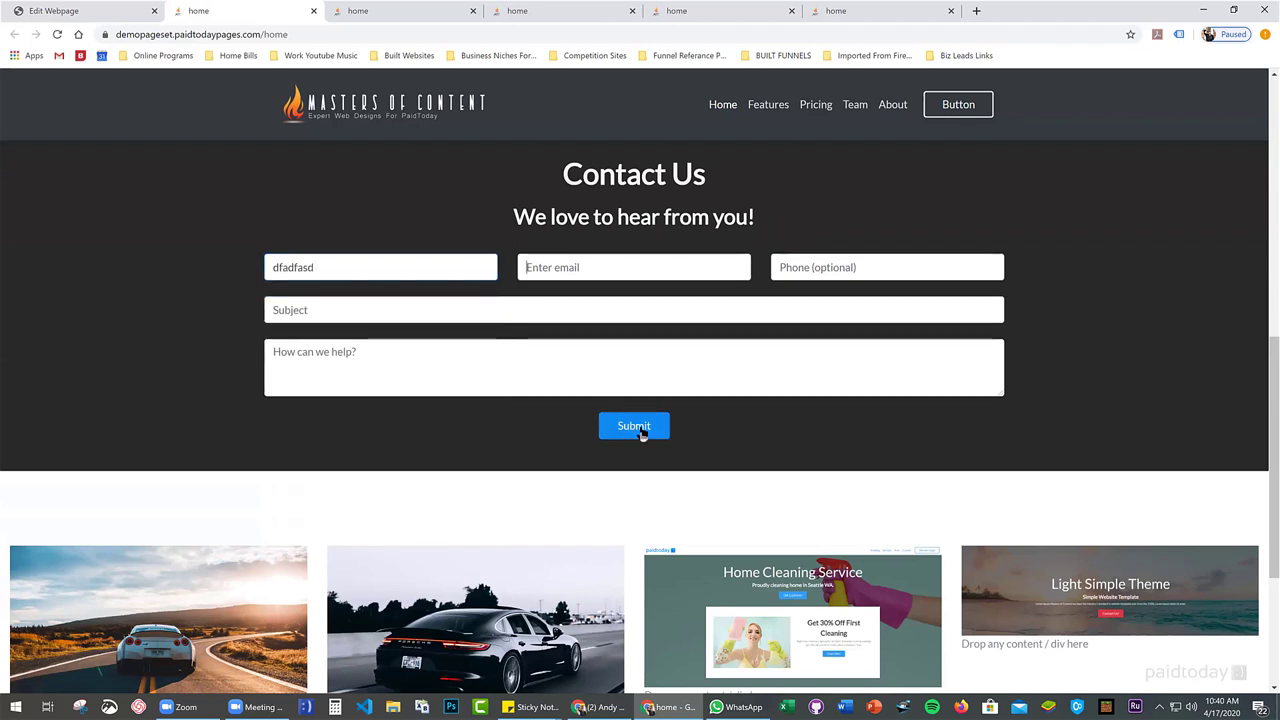
click(561, 266)
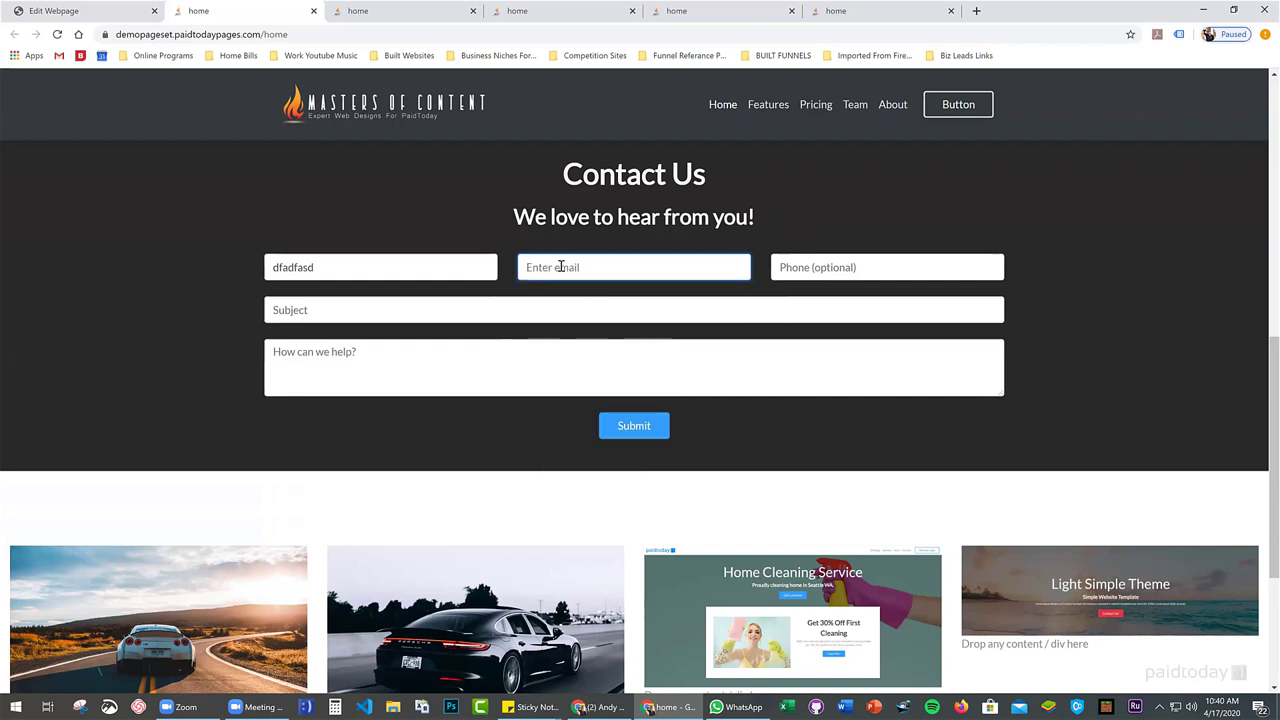
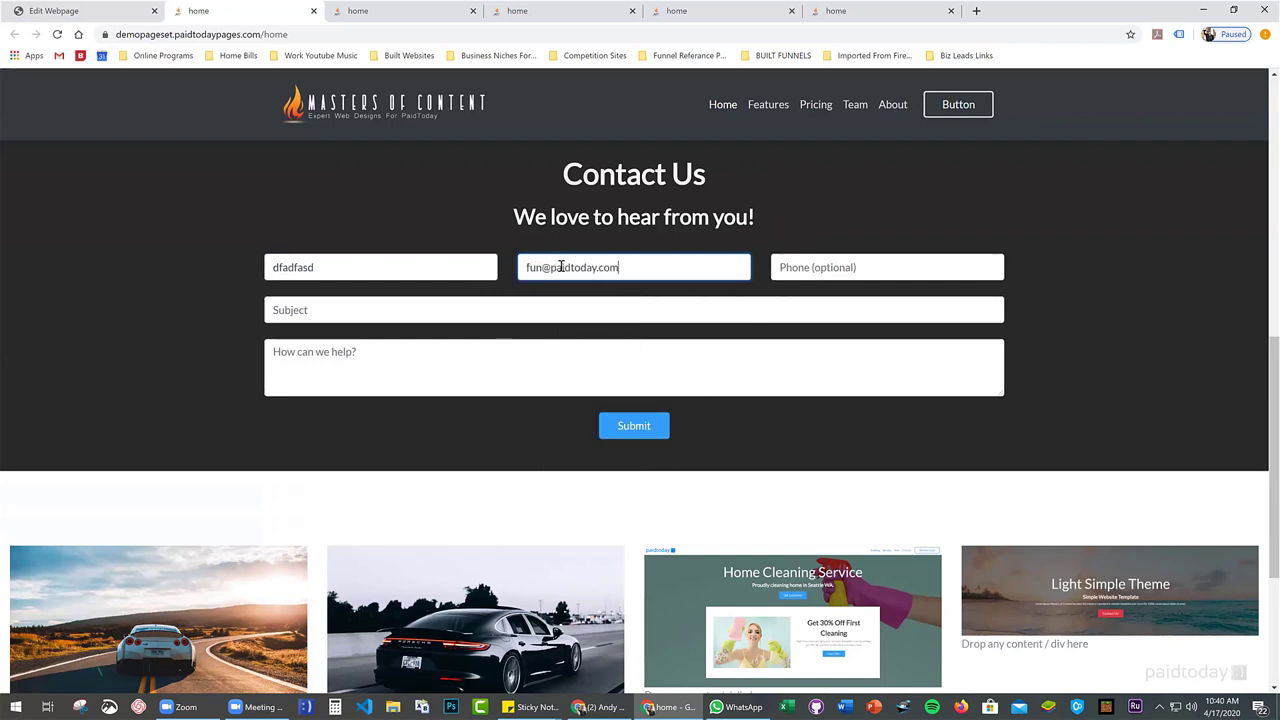
click(640, 427)
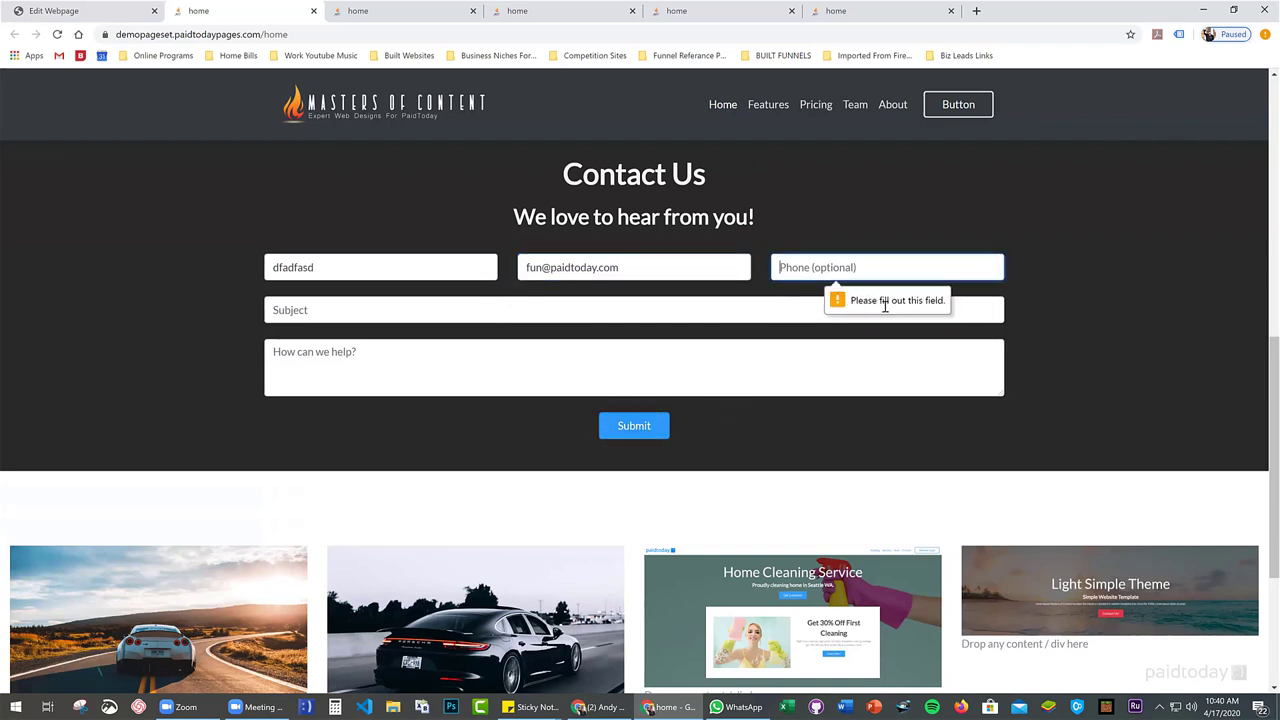
Enter a test phone number, subject 'cool' and message 'N', then submit the form
click(804, 268)
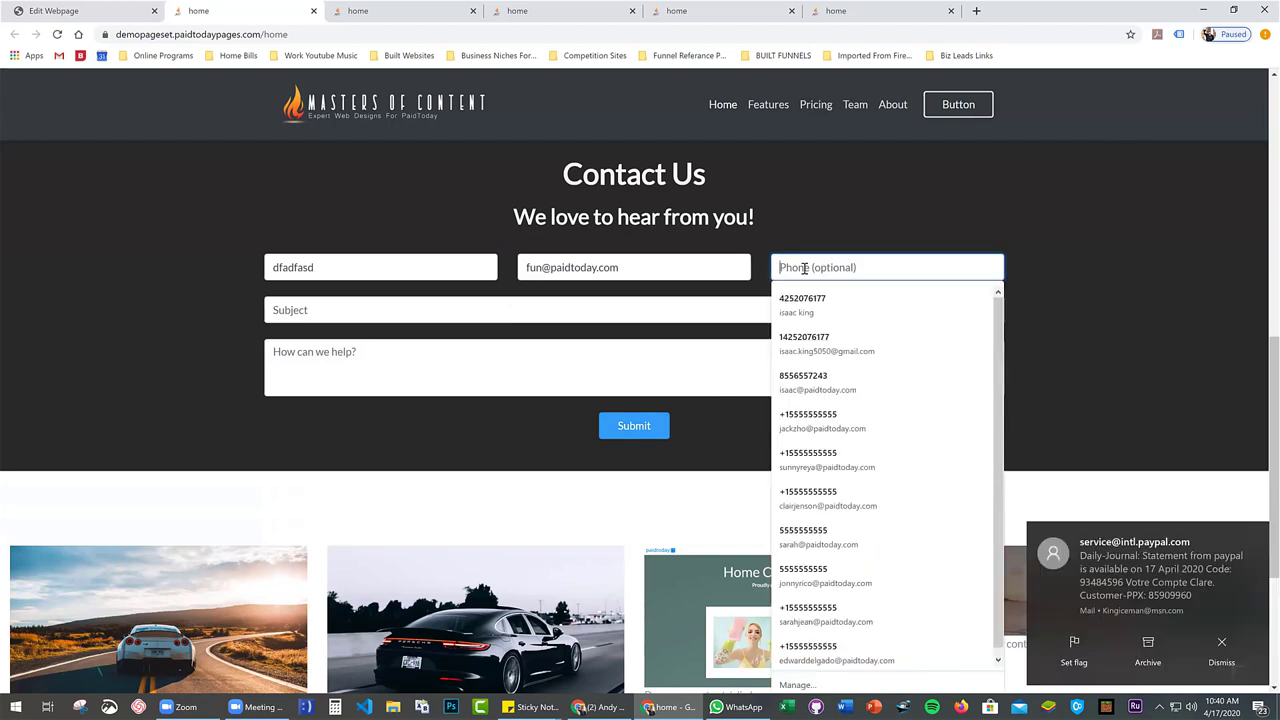
click(824, 270)
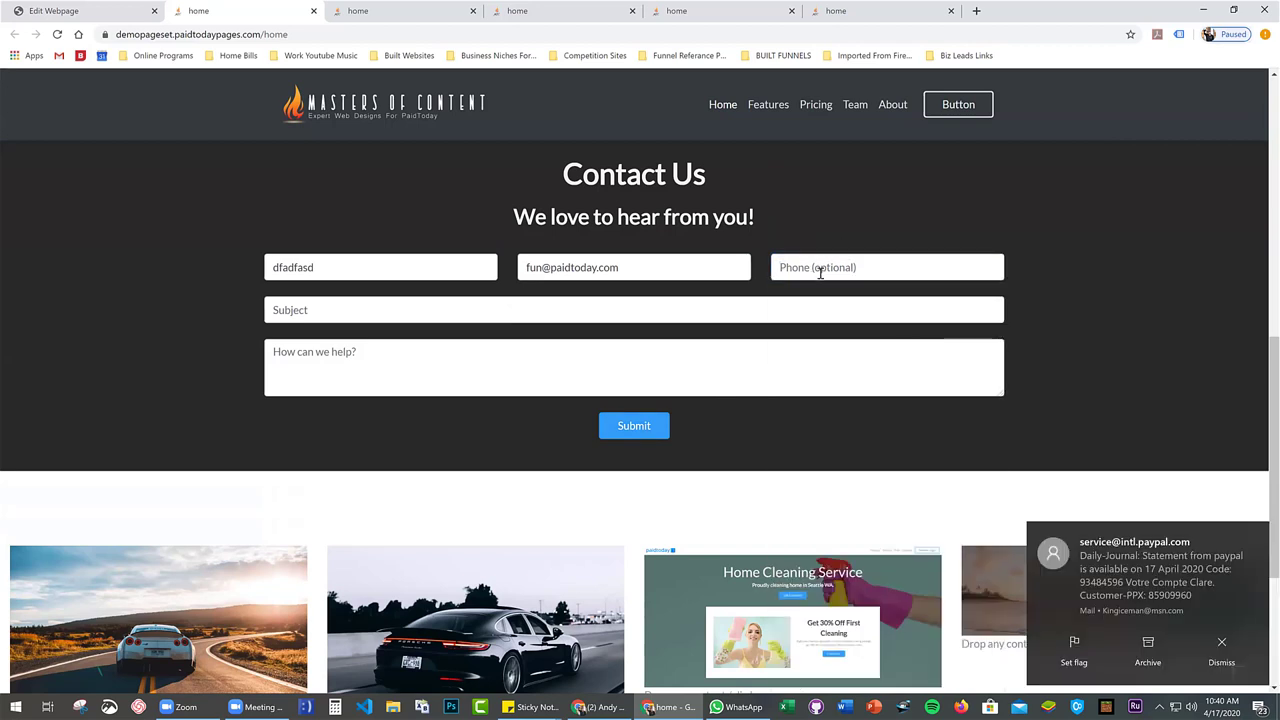
click(820, 270)
text(5555555)
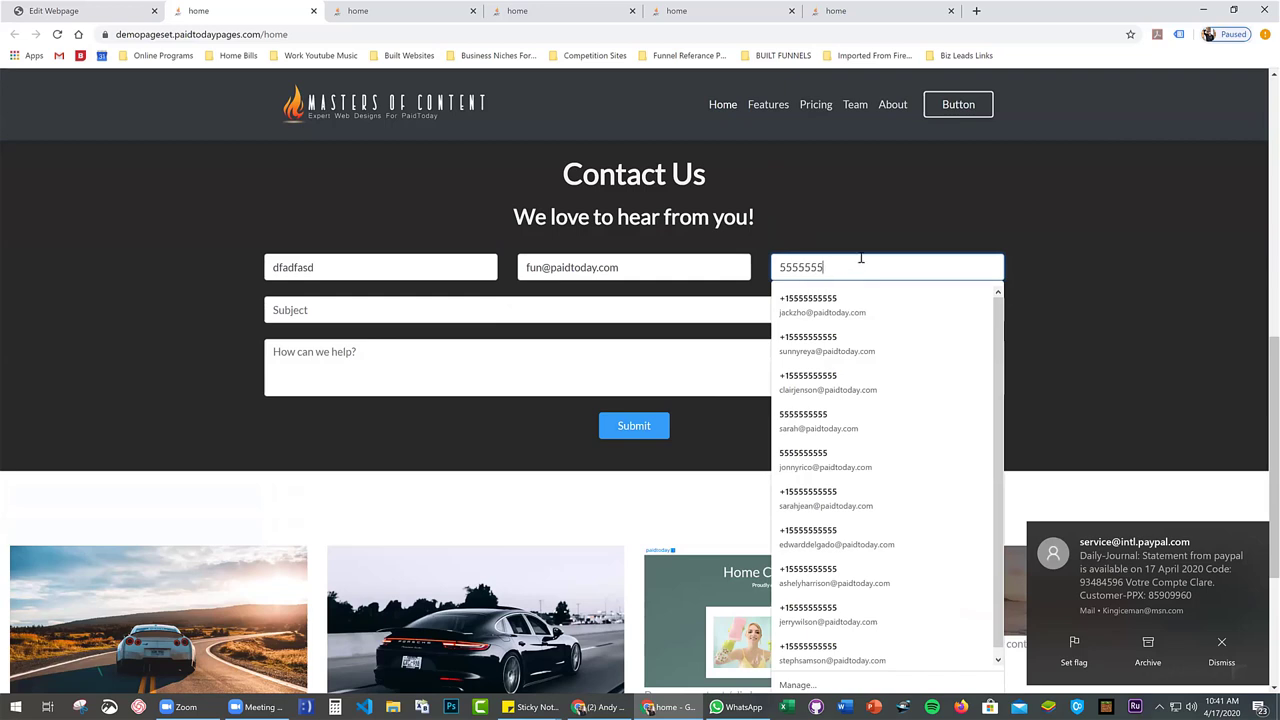
text(55)
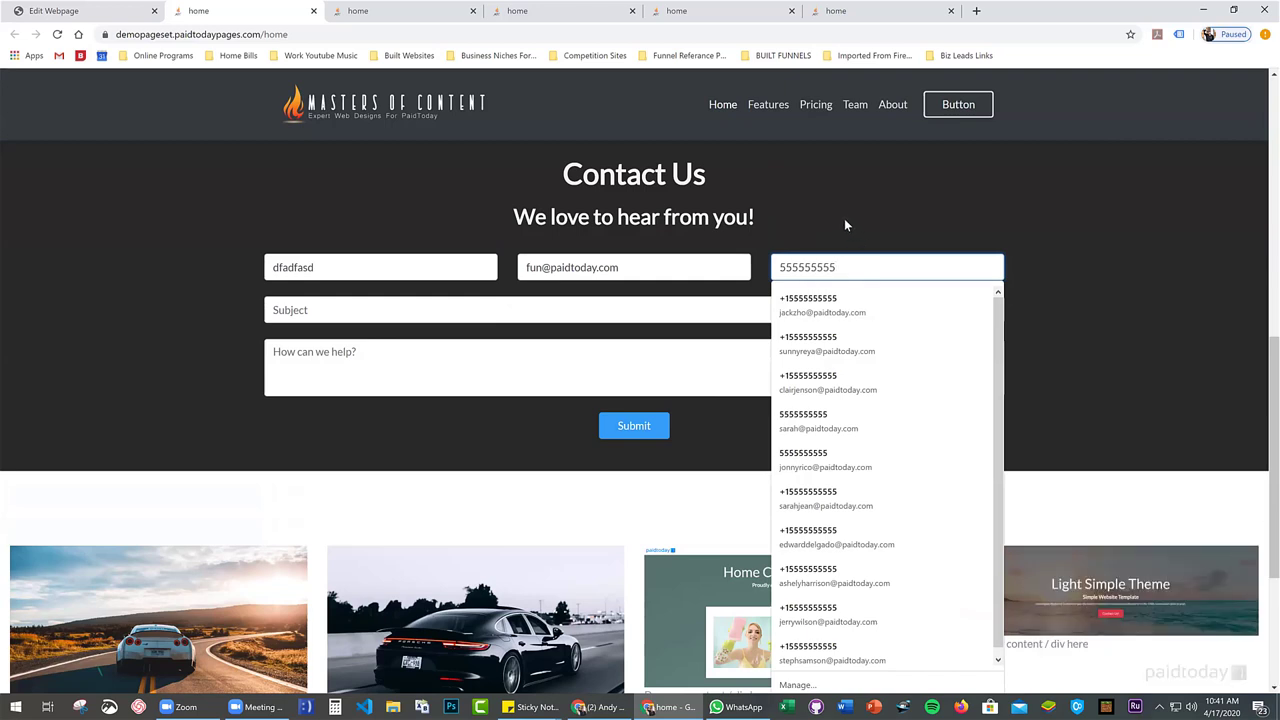
text(5)
click(712, 412)
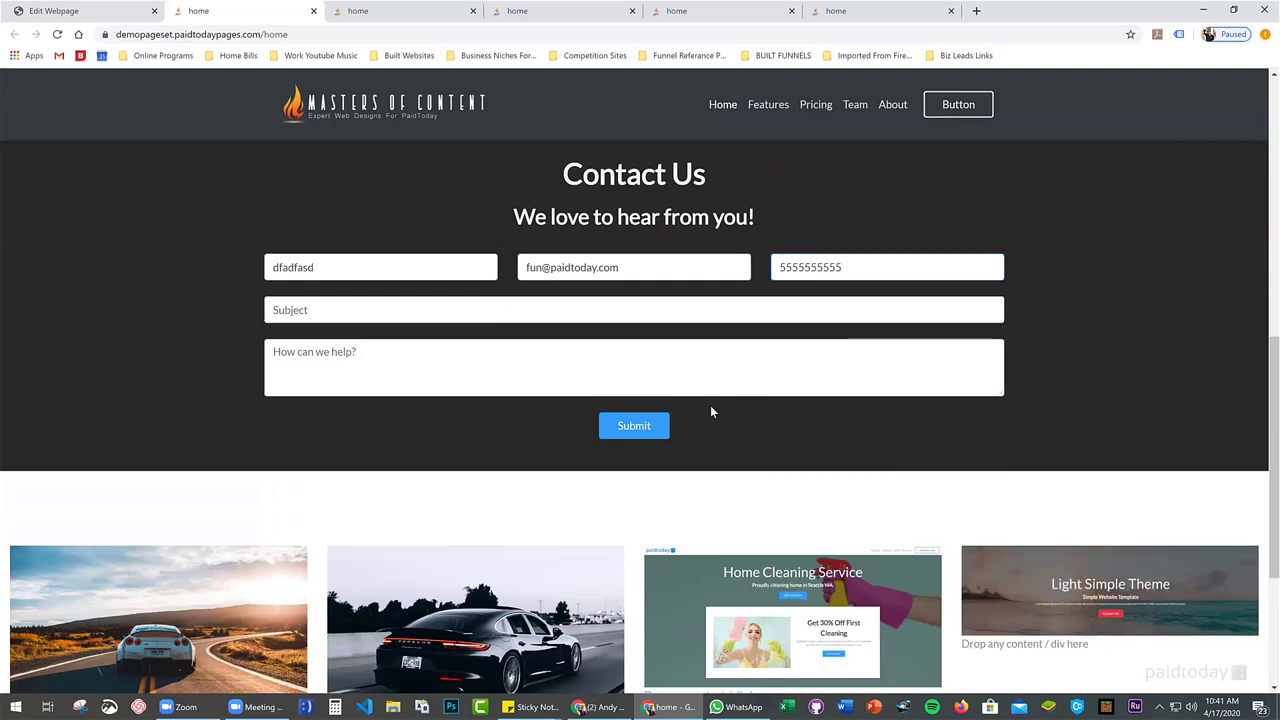
click(399, 310)
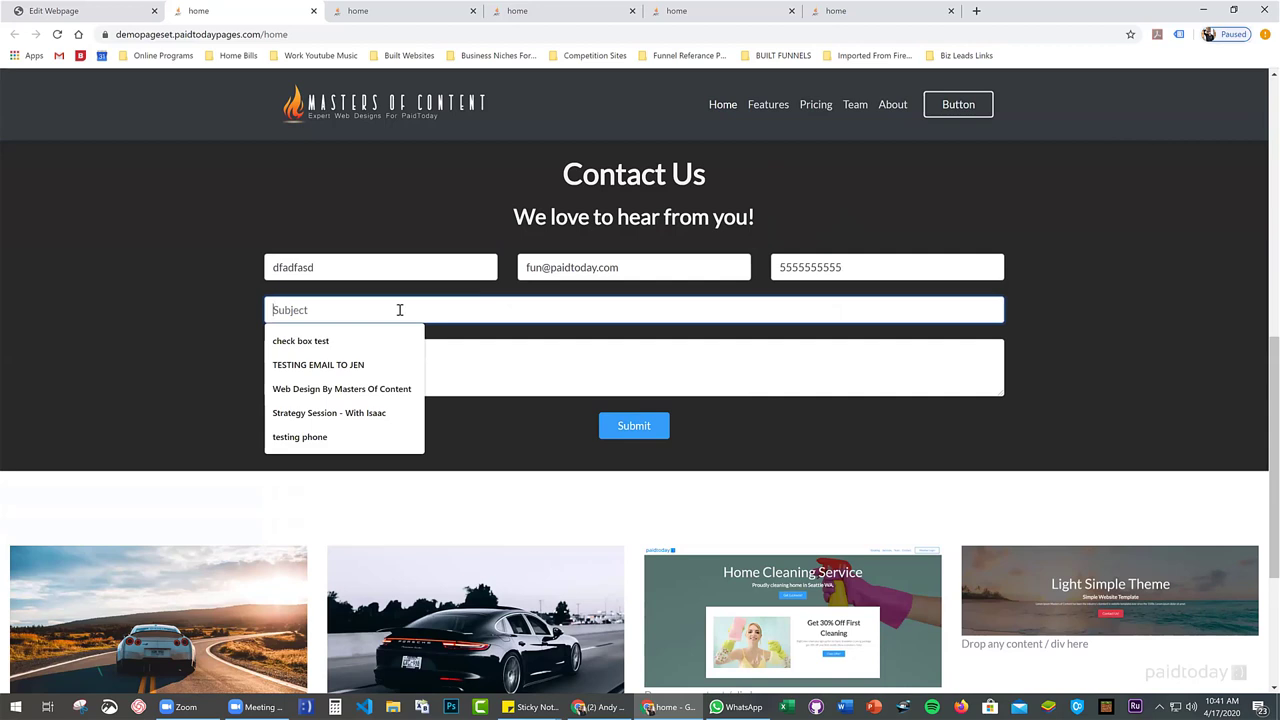
text(cool builder)
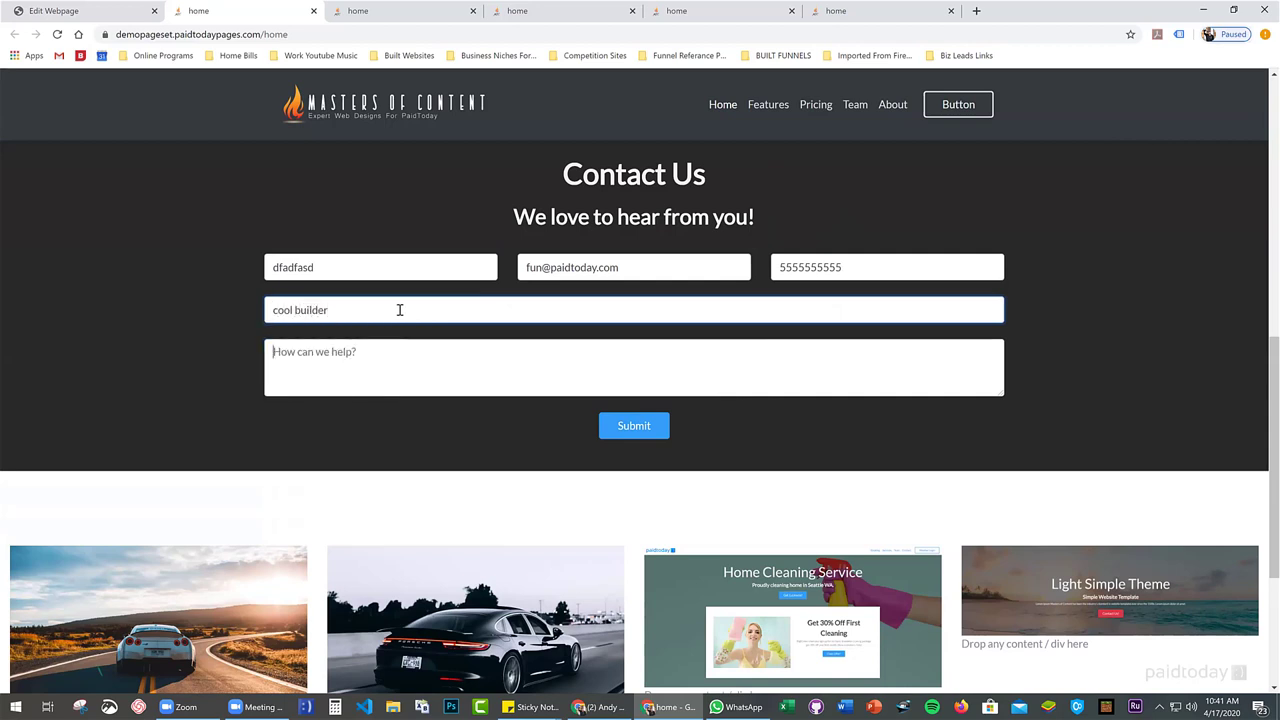
key(Tab)
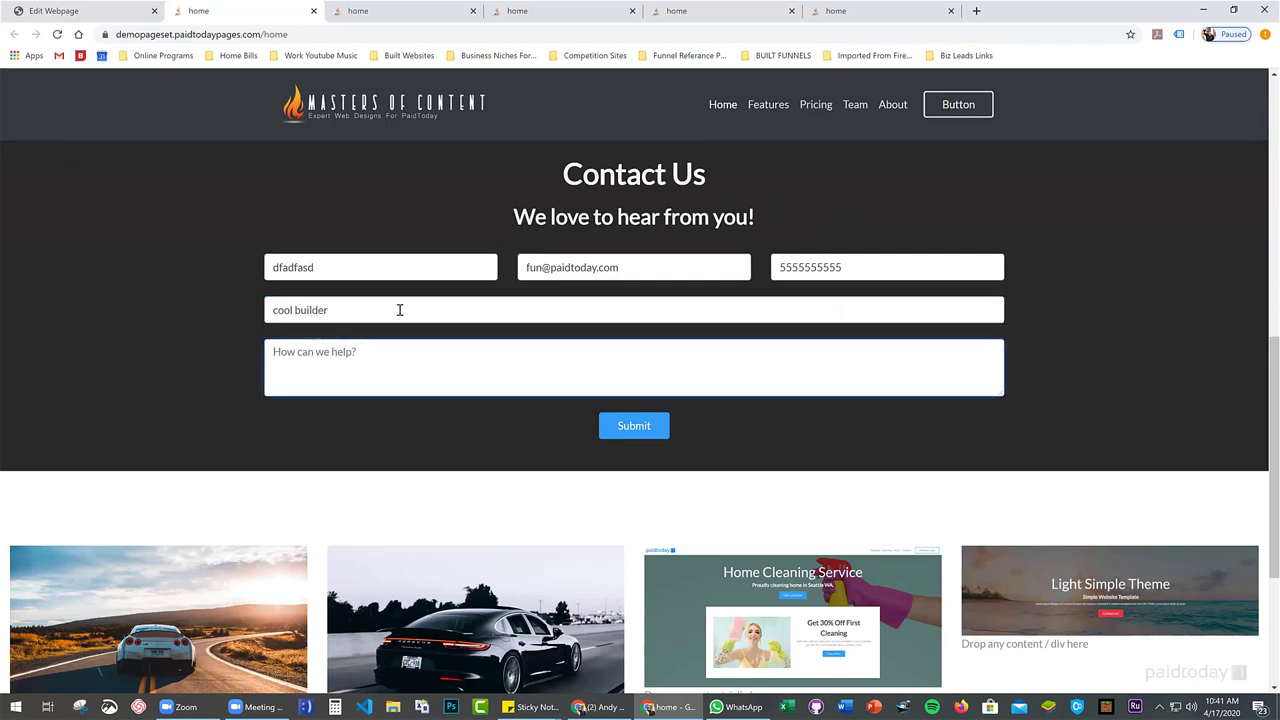
text(Need a website)
click(648, 429)
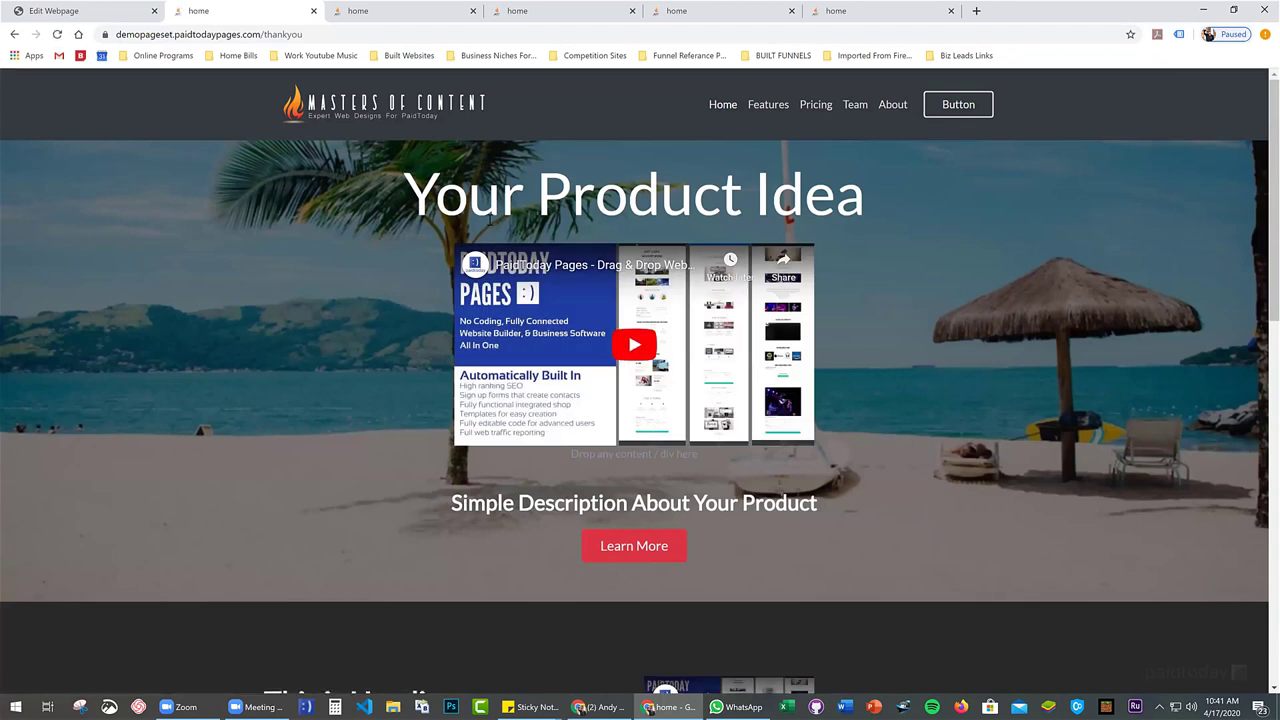
Verify the /thankyou address and thank-you page, then return to the editor tab
drag(264, 34, 302, 34)
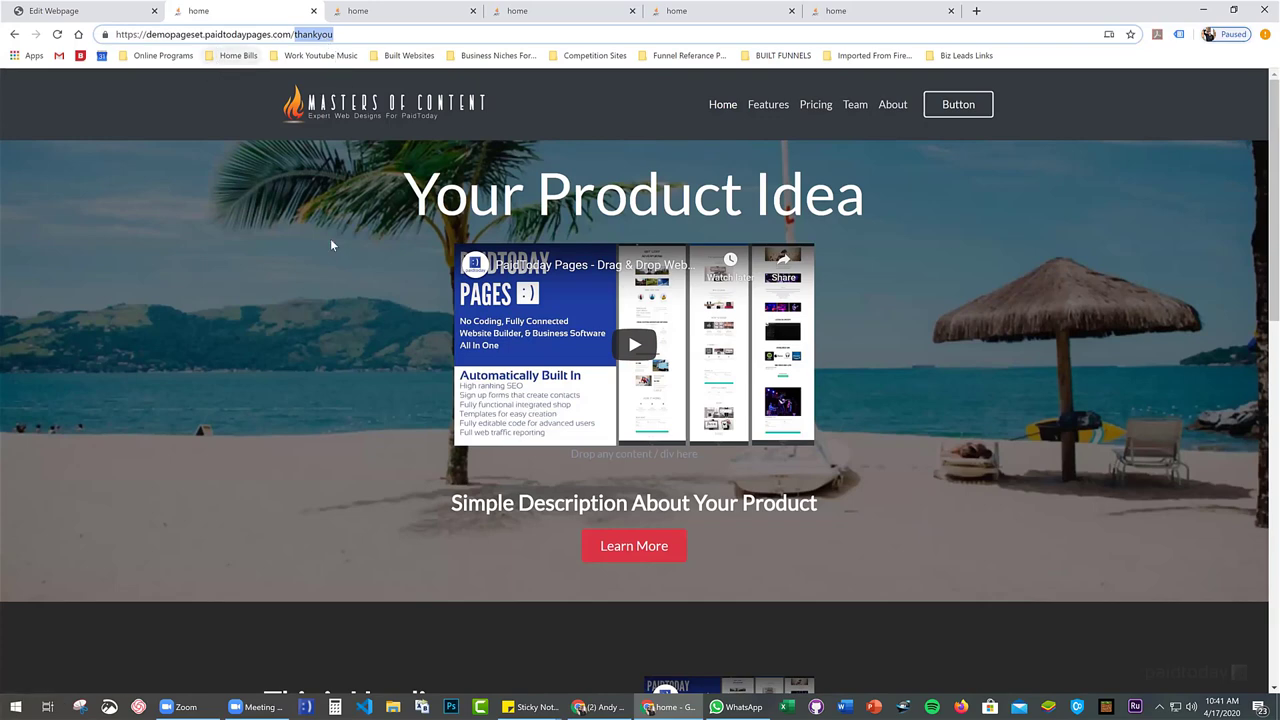
scroll(378, 292, down, 10)
scroll(378, 292, up, 10)
scroll(452, 345, down, 1)
key(ctrl+1)
Drag the map contact block from the Blocks panel's contacts category below the existing form
scroll(449, 274, up, 6)
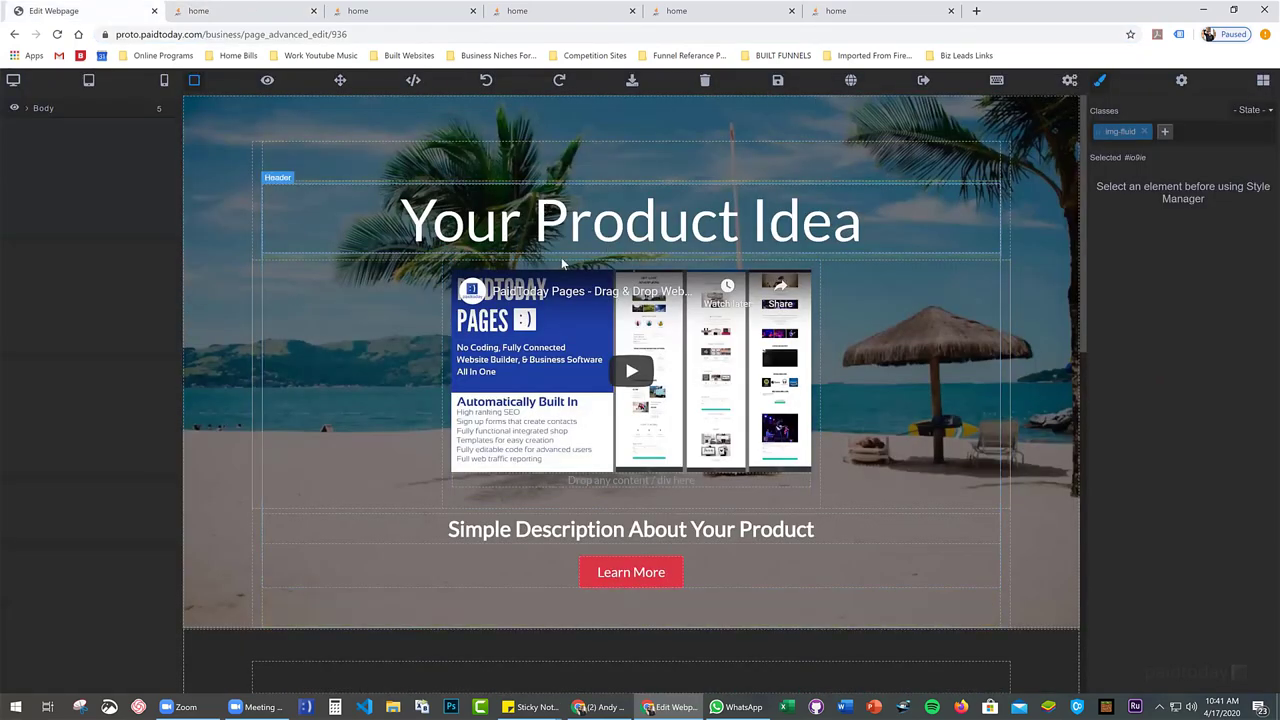
scroll(561, 257, down, 2)
scroll(640, 200, up, 2)
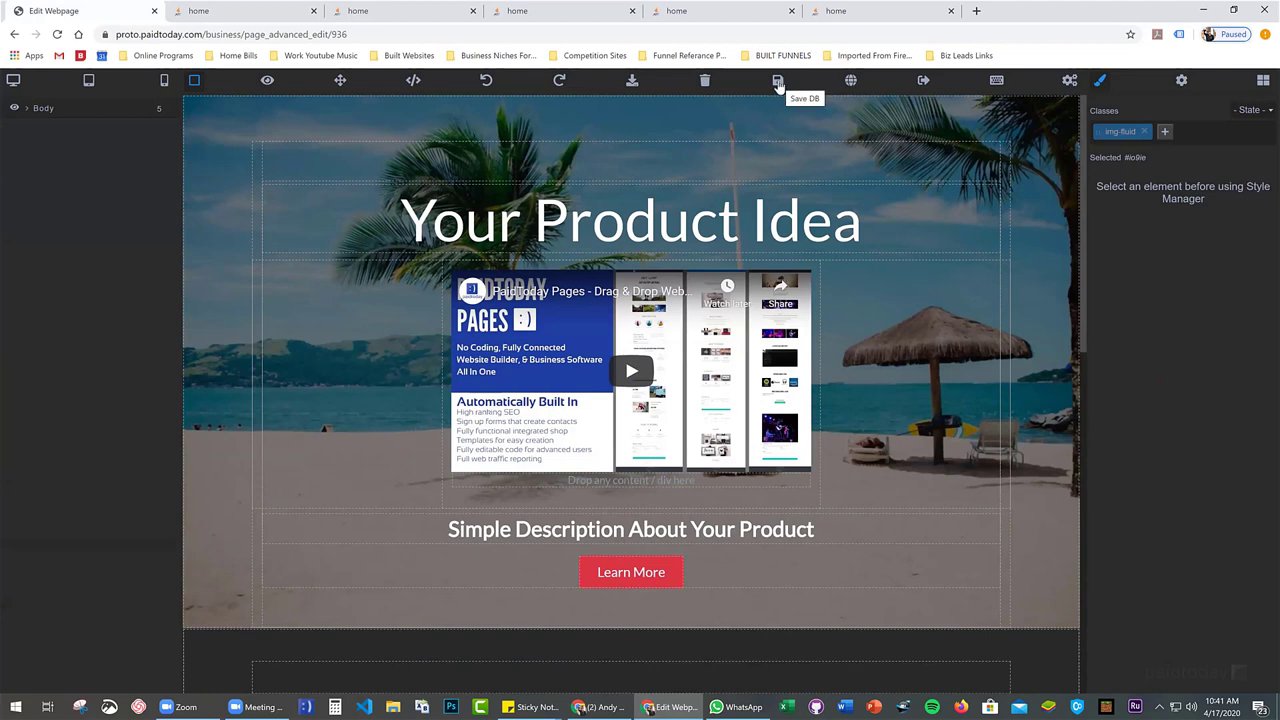
click(778, 84)
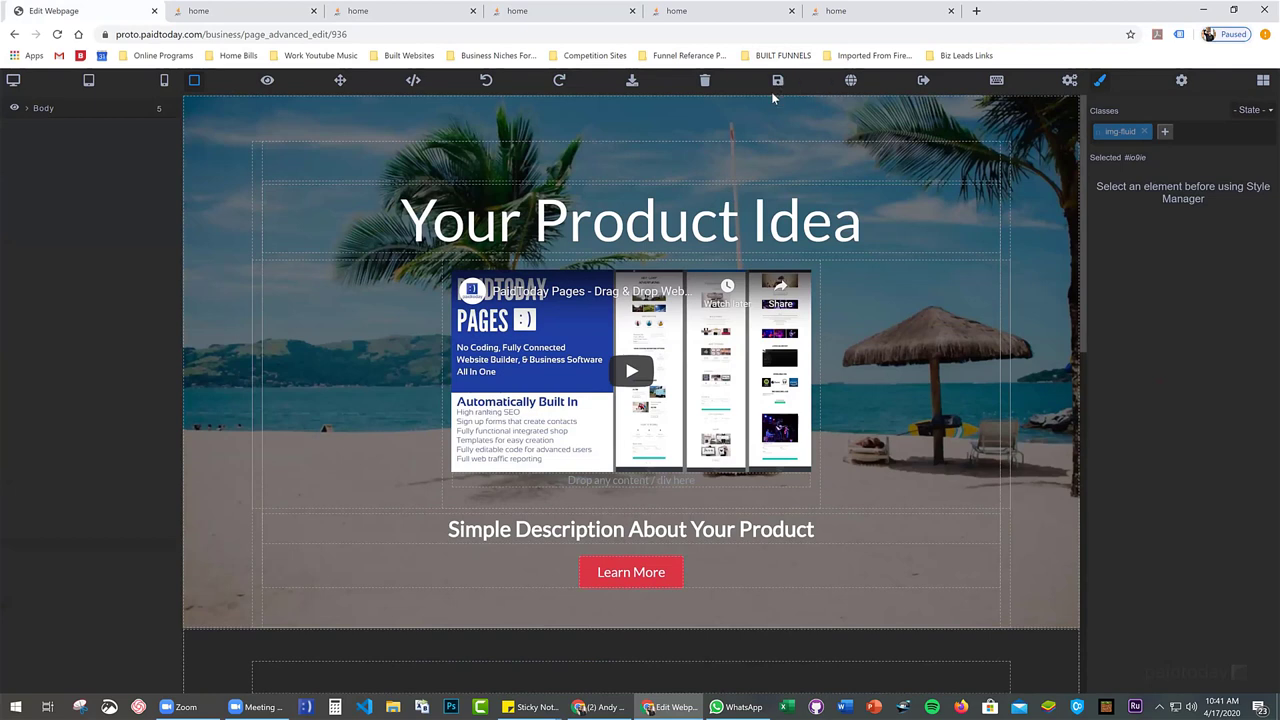
click(1263, 81)
scroll(1145, 420, down, 1)
click(1140, 405)
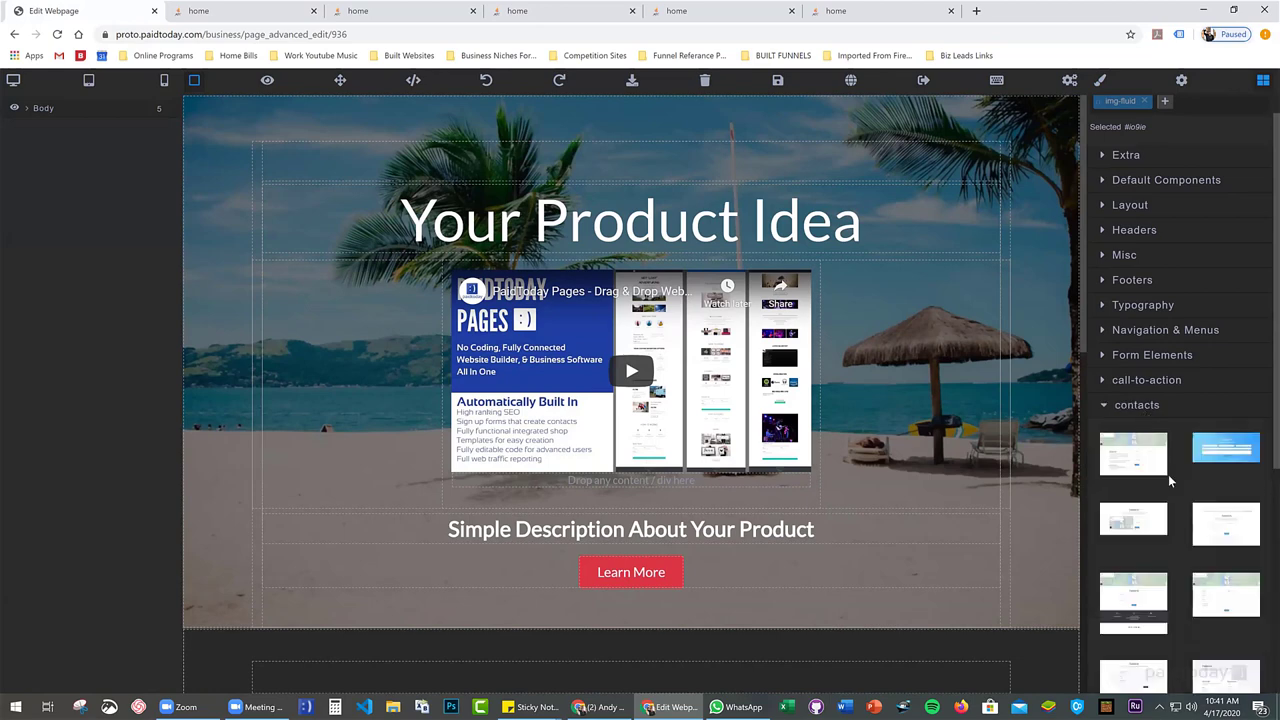
scroll(1168, 481, down, 2)
scroll(914, 496, down, 8)
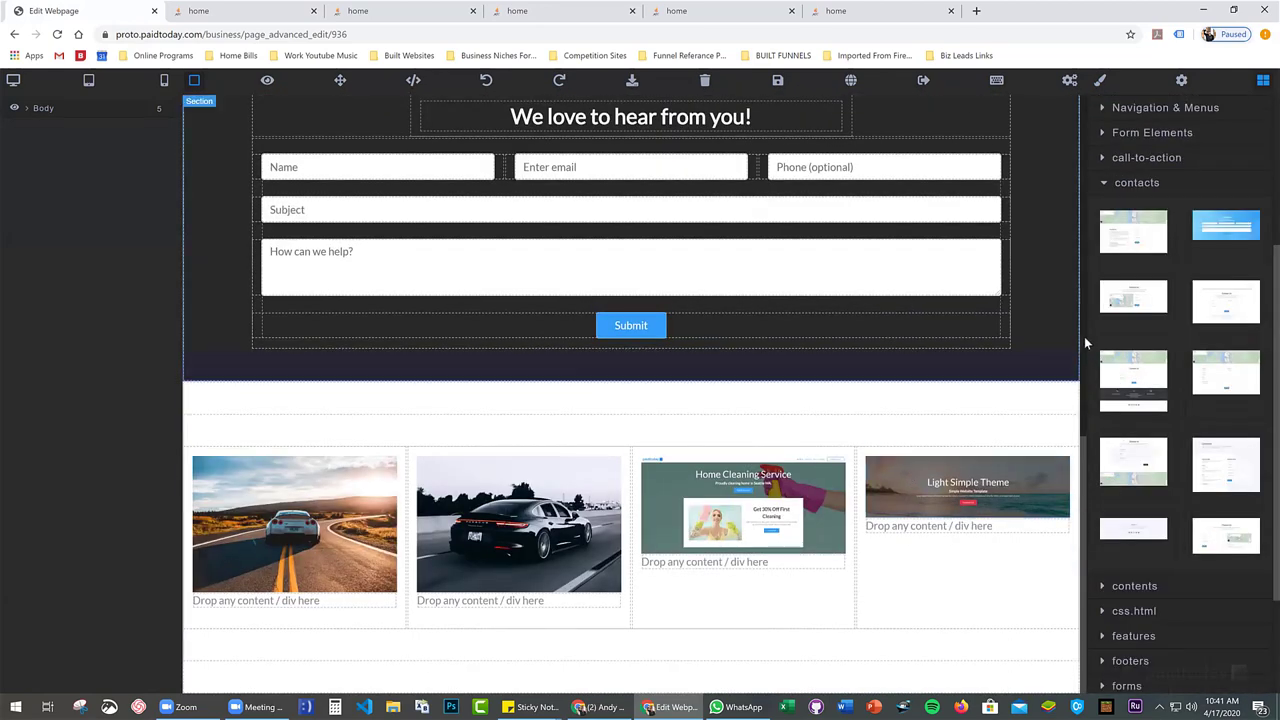
drag(1133, 297, 595, 388)
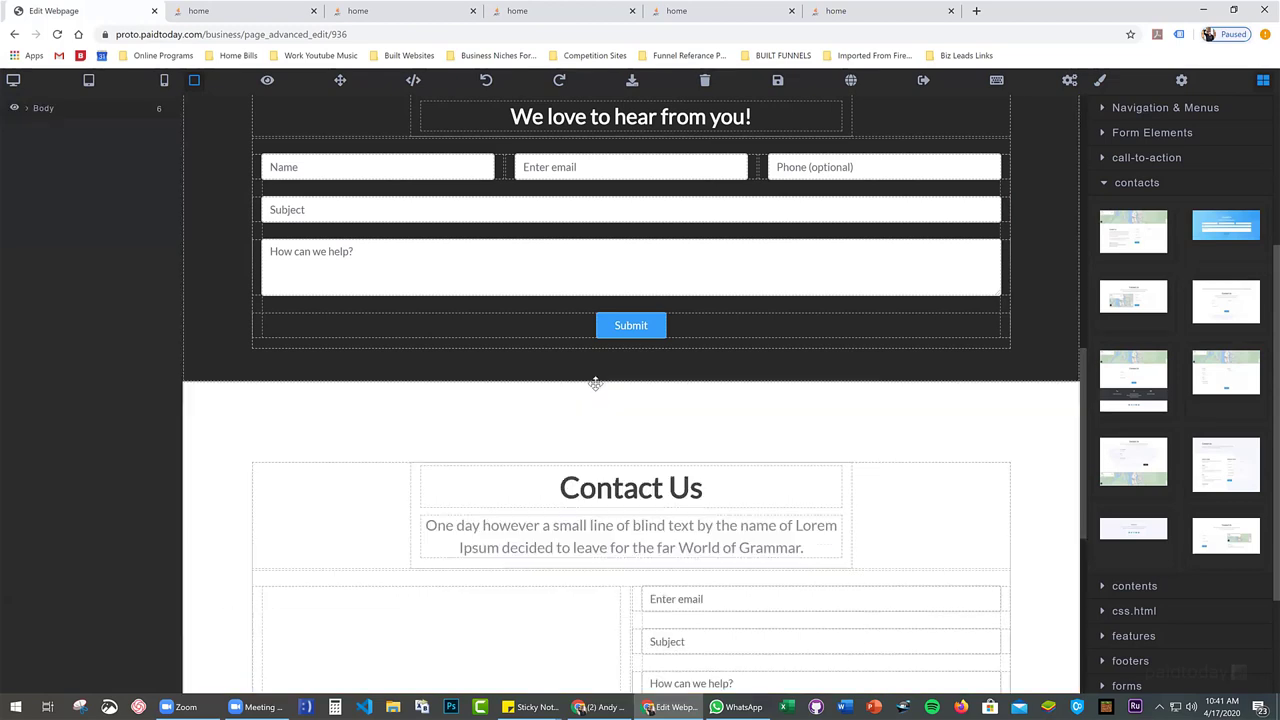
Zoom into the new section's embedded map and return to the Style Manager panel
scroll(594, 385, down, 2)
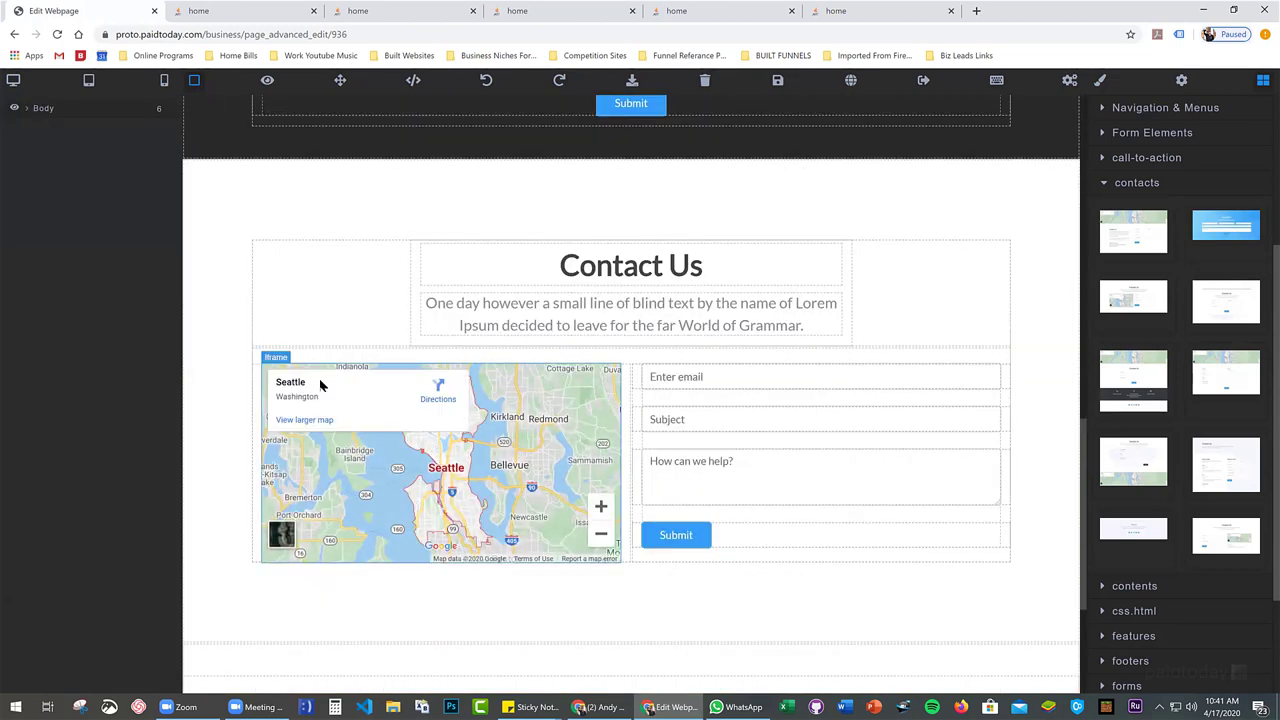
double_click(353, 449)
double_click(367, 447)
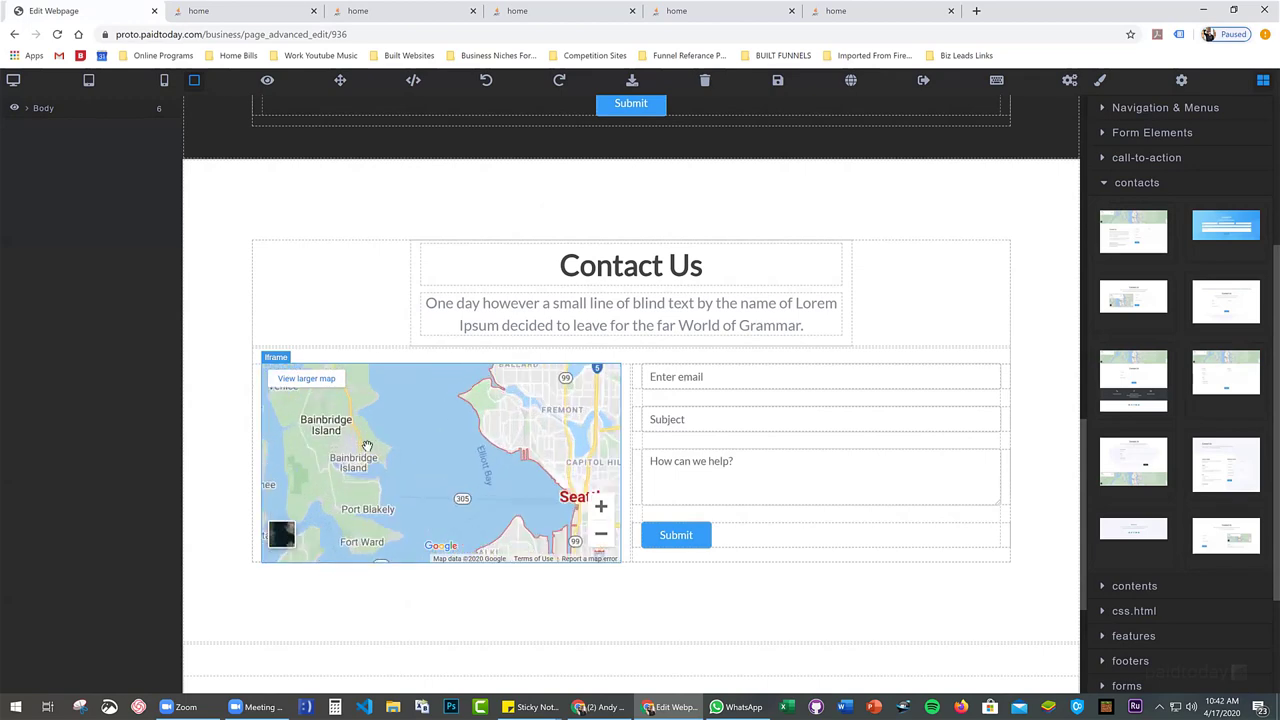
click(1100, 80)
scroll(428, 473, down, 3)
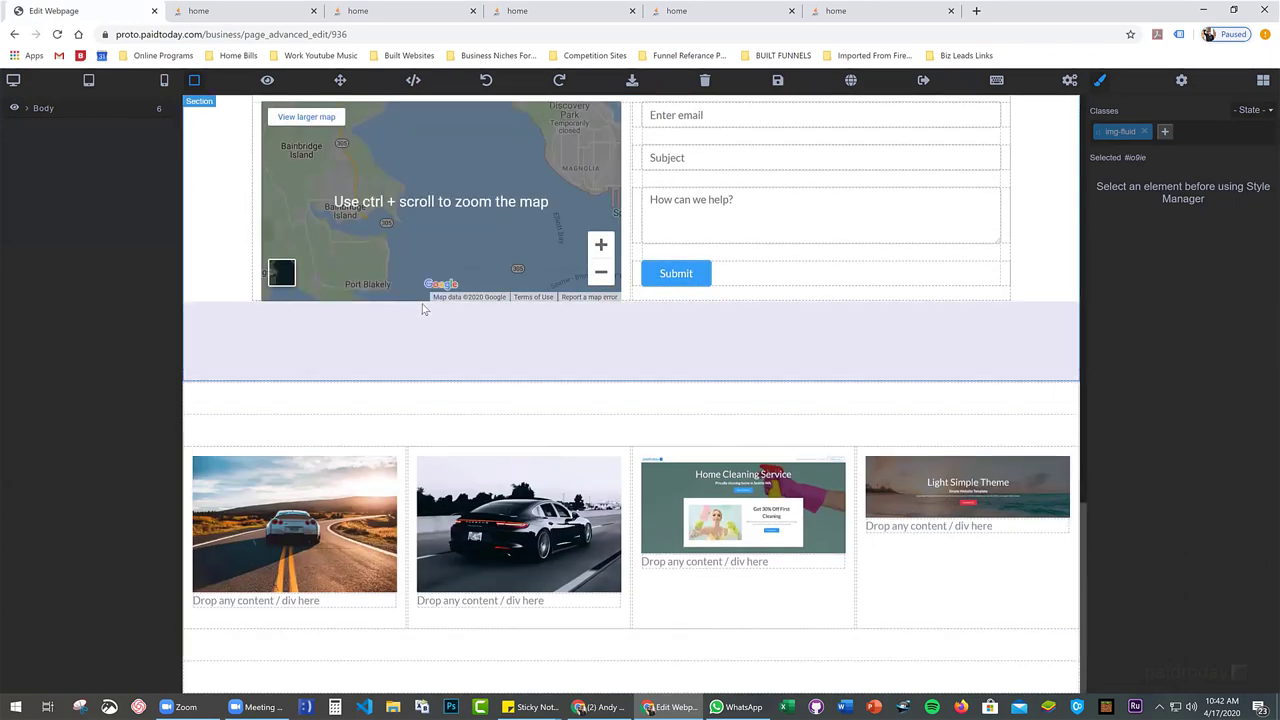
scroll(425, 300, up, 2)
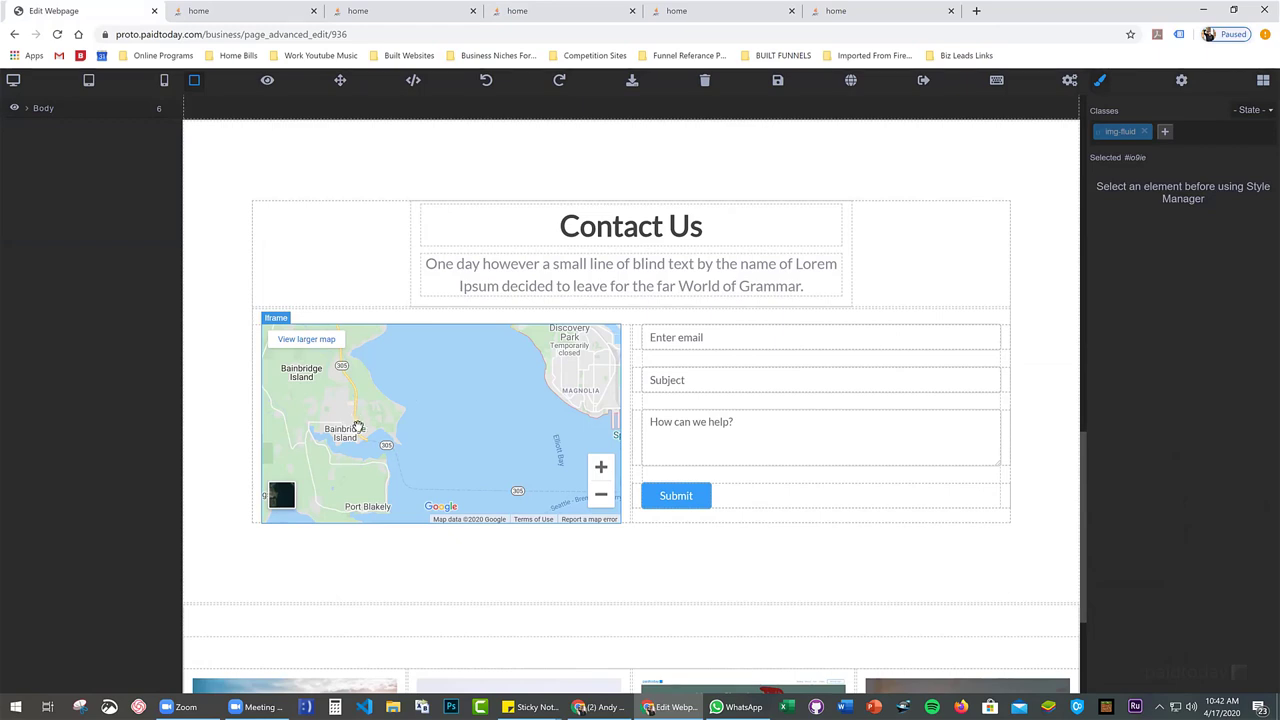
Save the page with Save DB, then confirm switching to the Expert Editor
click(996, 82)
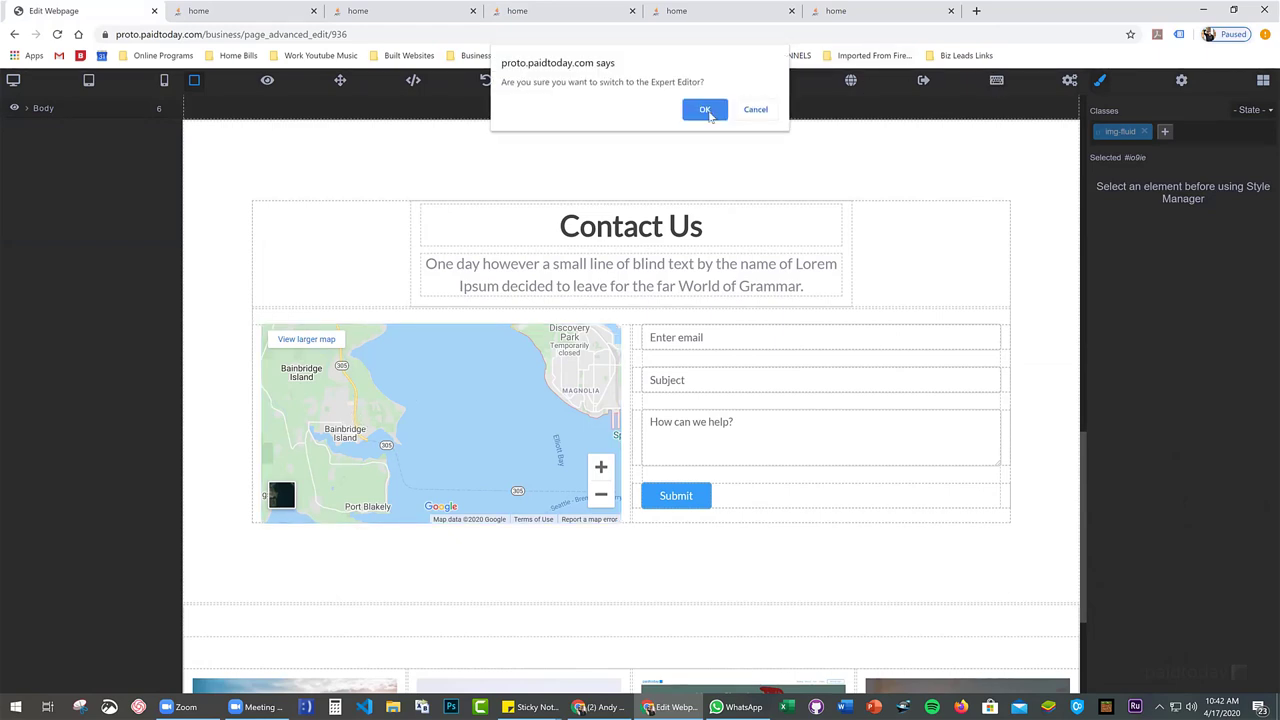
click(765, 108)
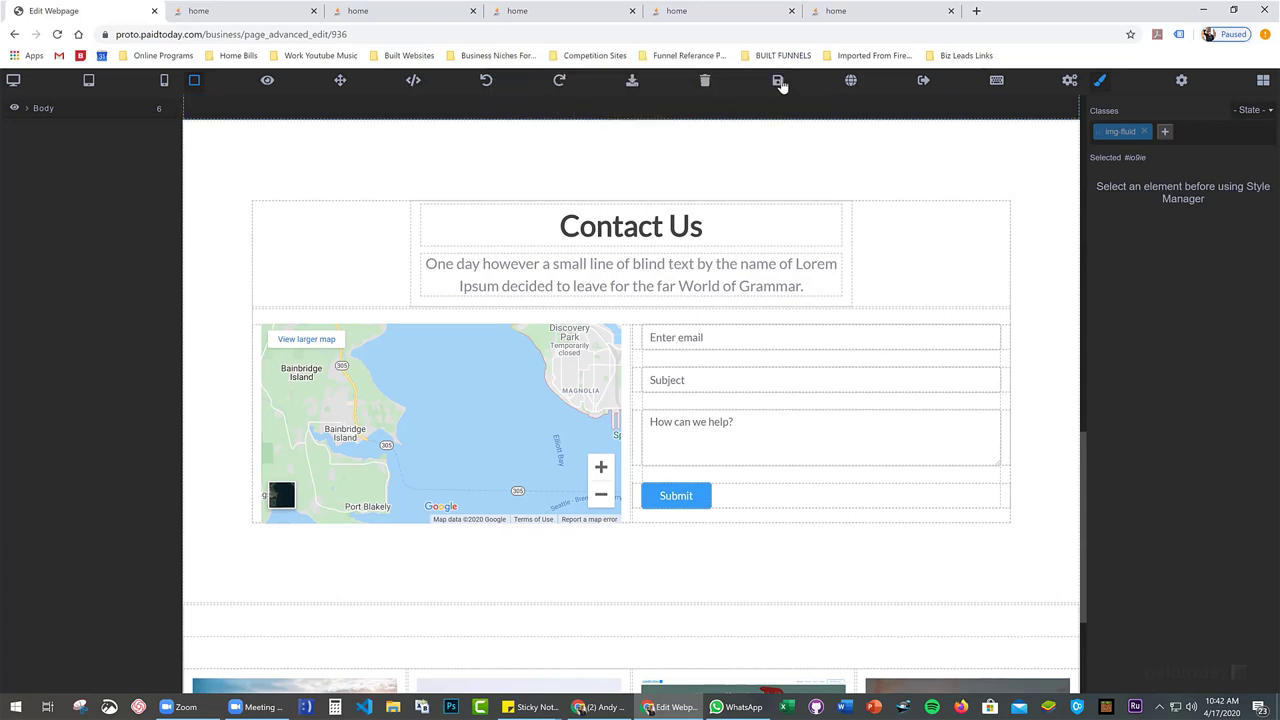
click(779, 83)
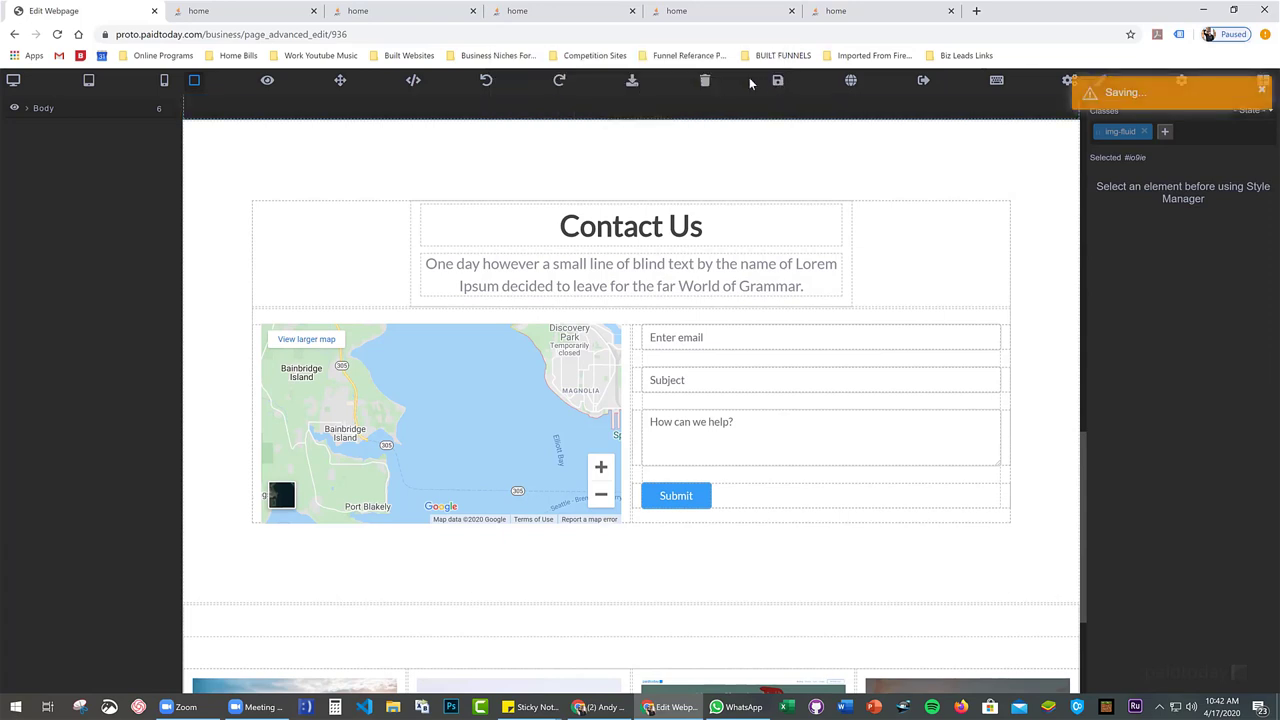
click(998, 88)
click(705, 109)
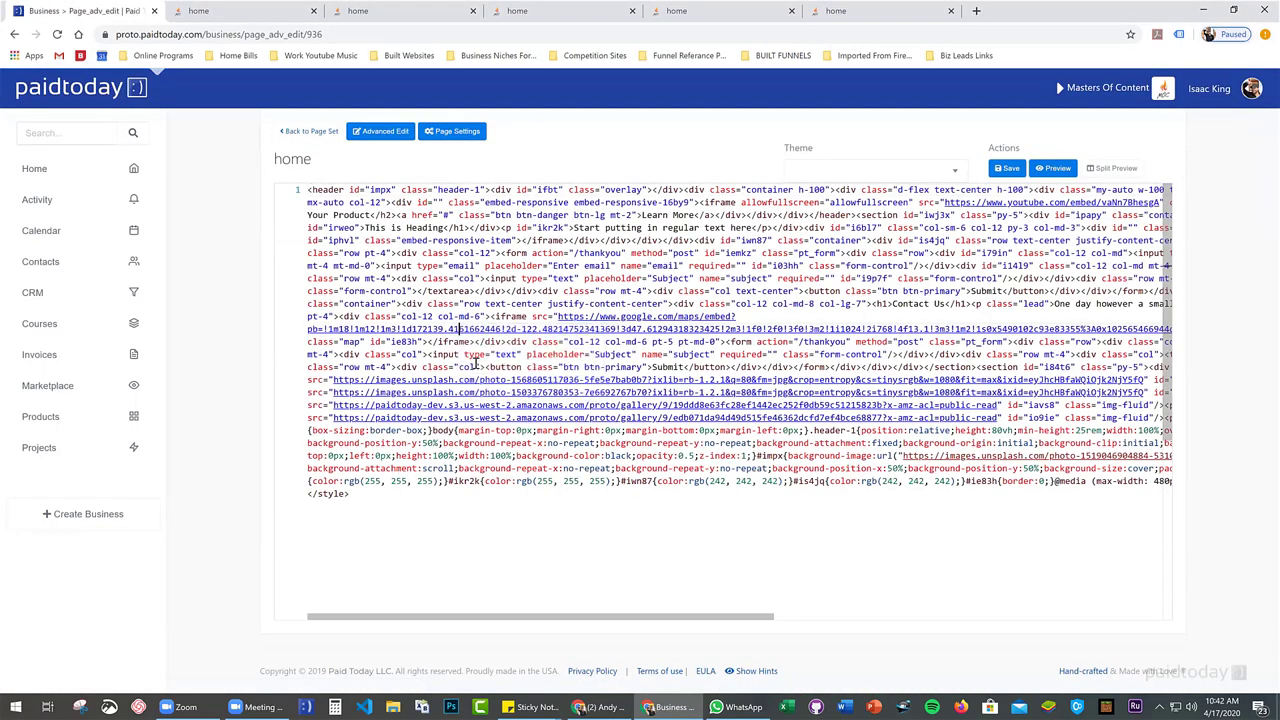
Locate the Google Maps iframe code and its 100 width and 300 height values
scroll(540, 322, down, 2)
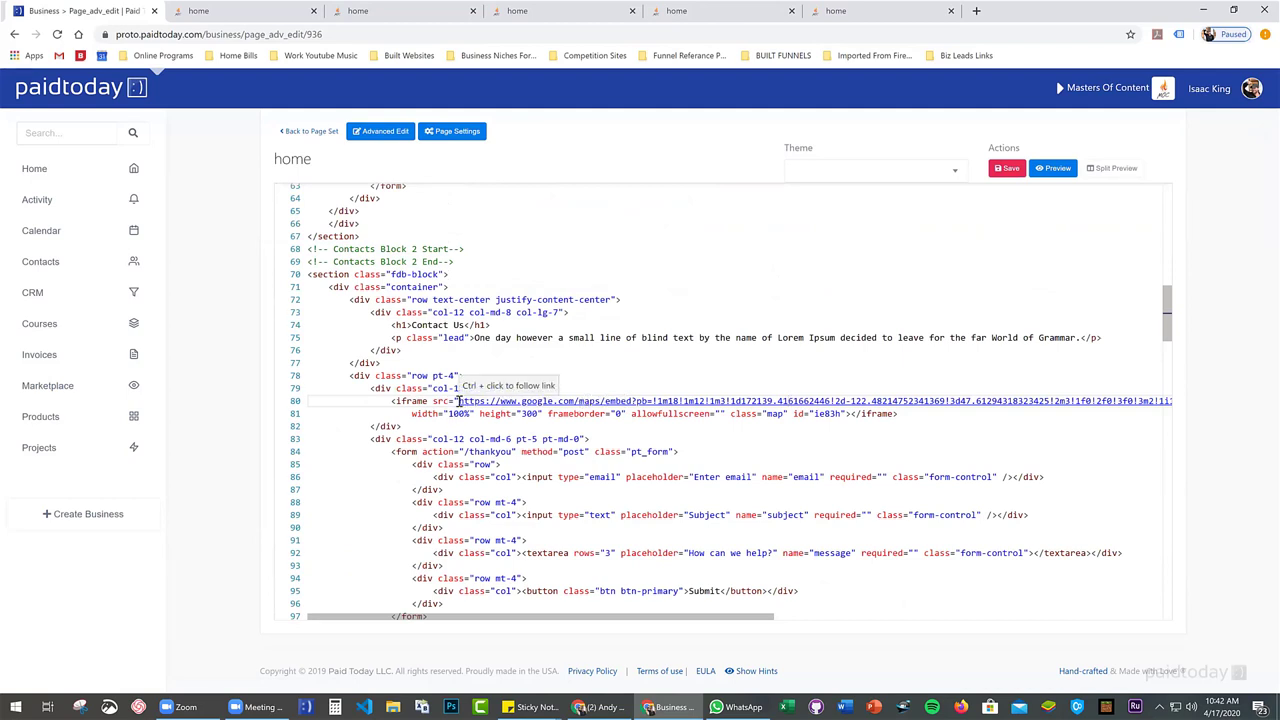
drag(390, 400, 908, 411)
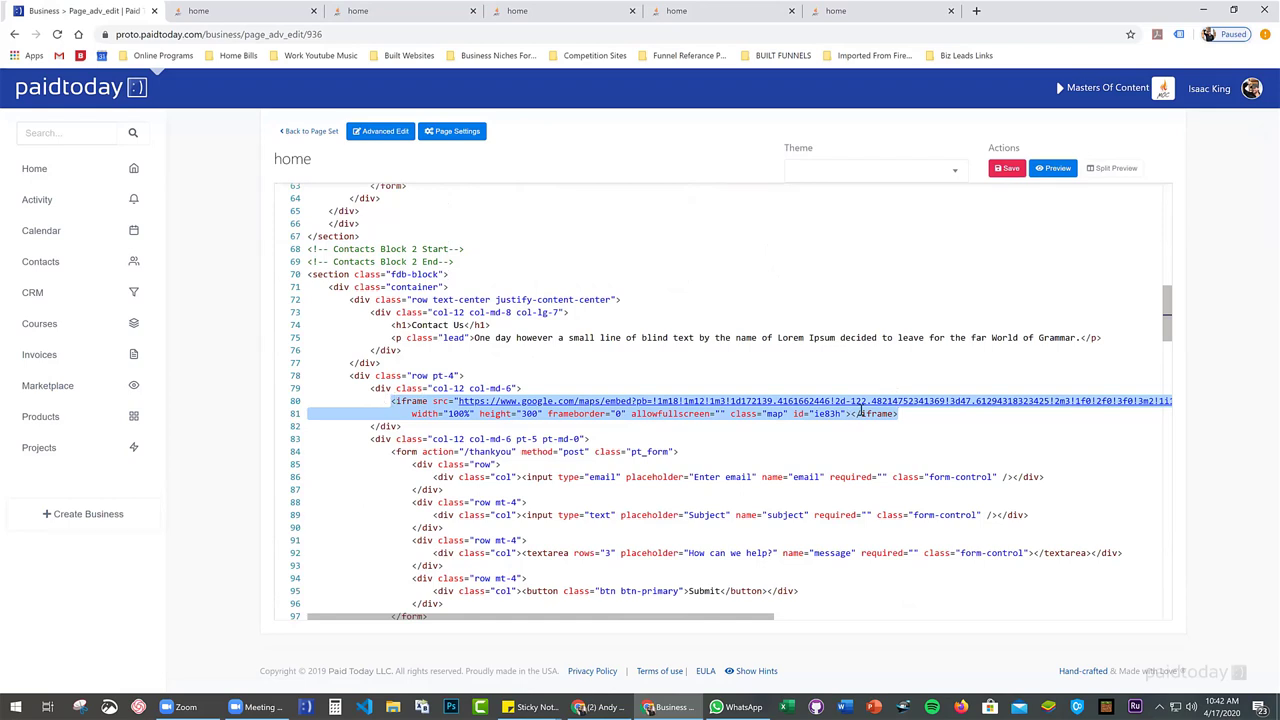
double_click(451, 413)
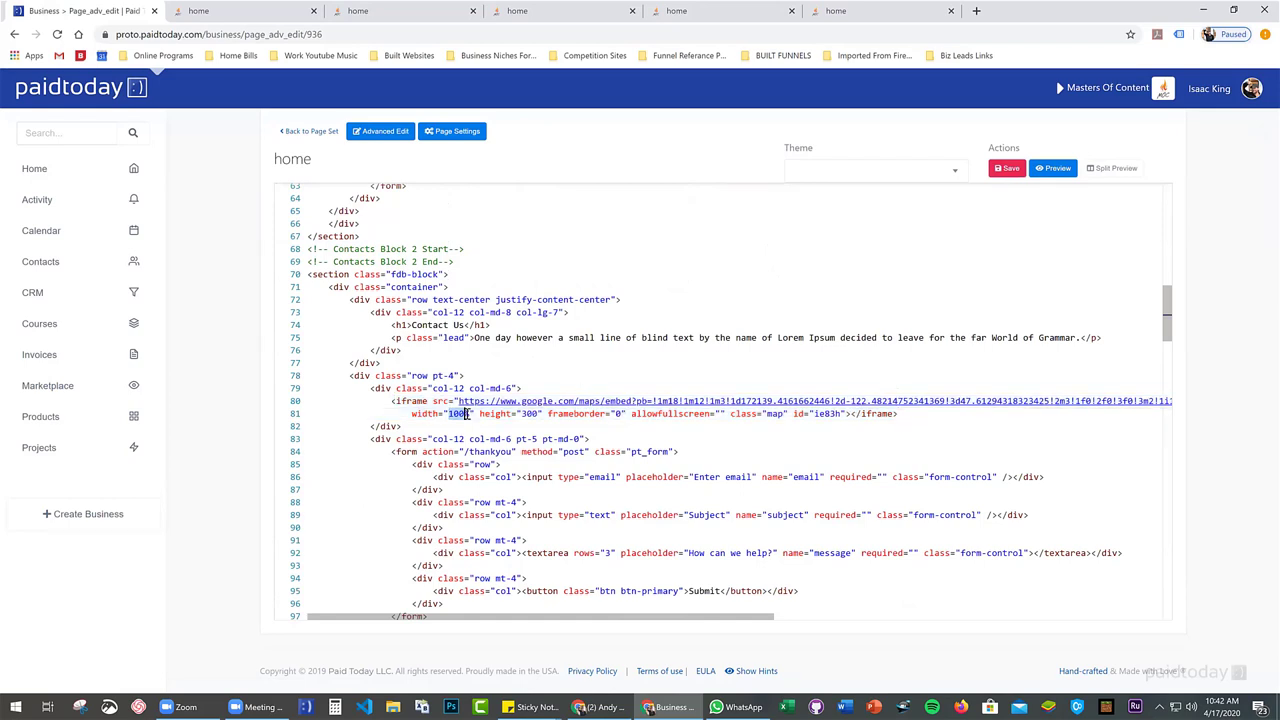
double_click(528, 413)
Insert blank lines above the map iframe, then head back to the Page Set
click(389, 401)
key(Return)
key(Return)
key(Up)
key(Up)
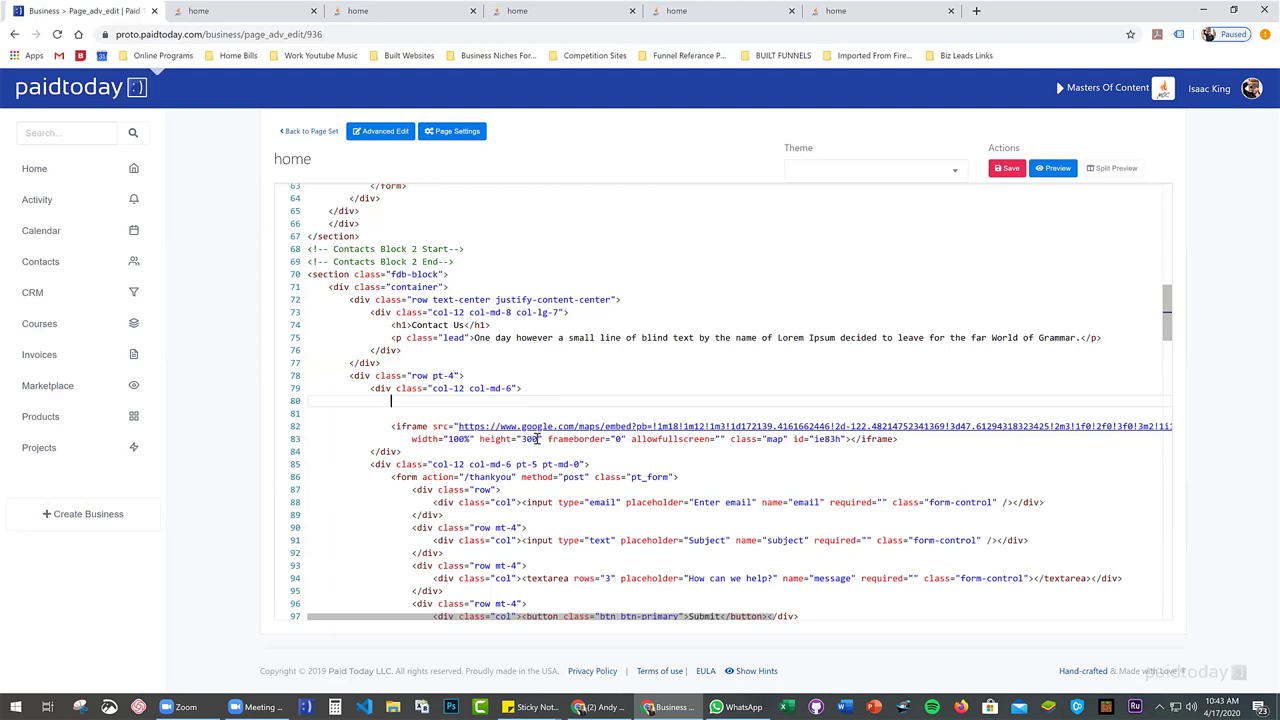
double_click(420, 440)
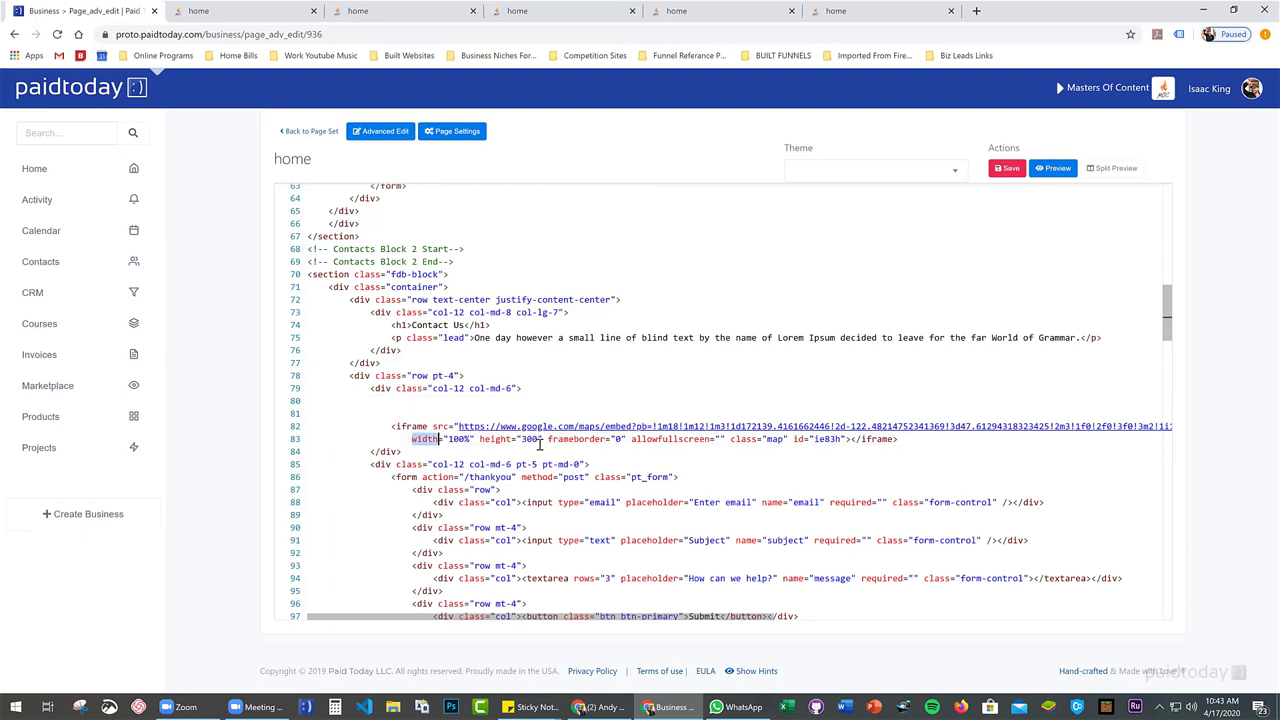
shift+click(540, 440)
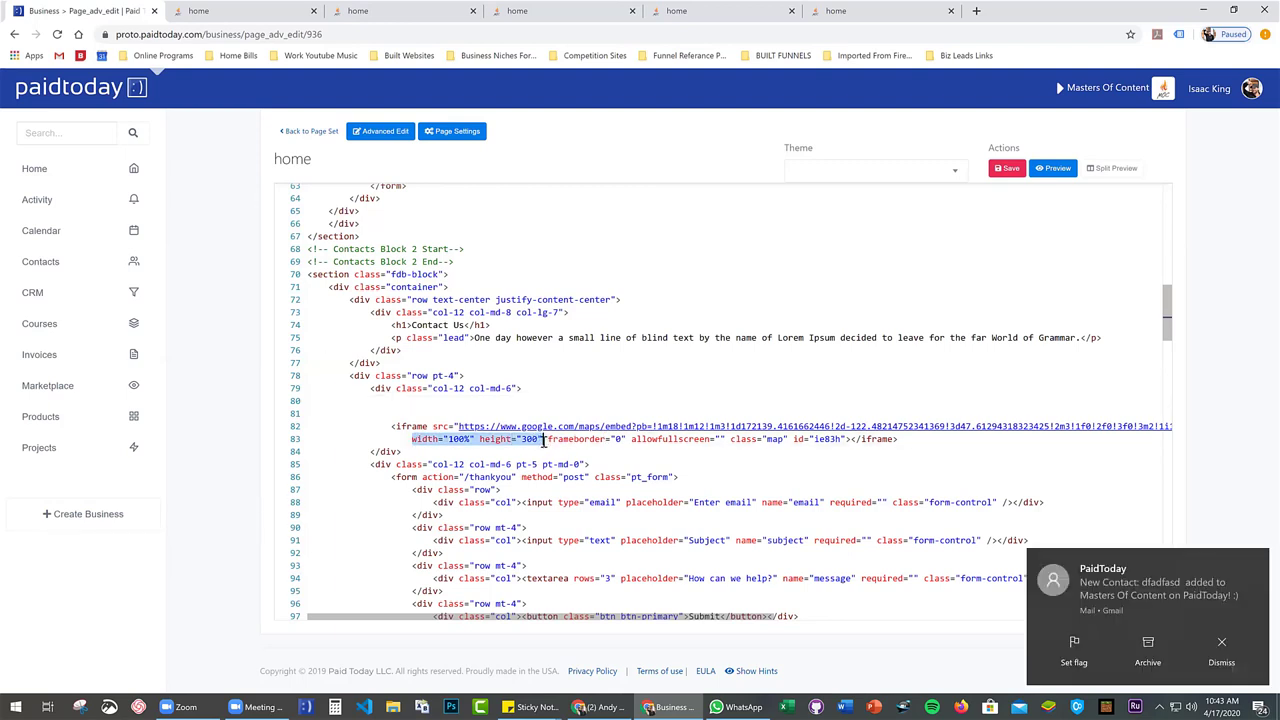
click(305, 131)
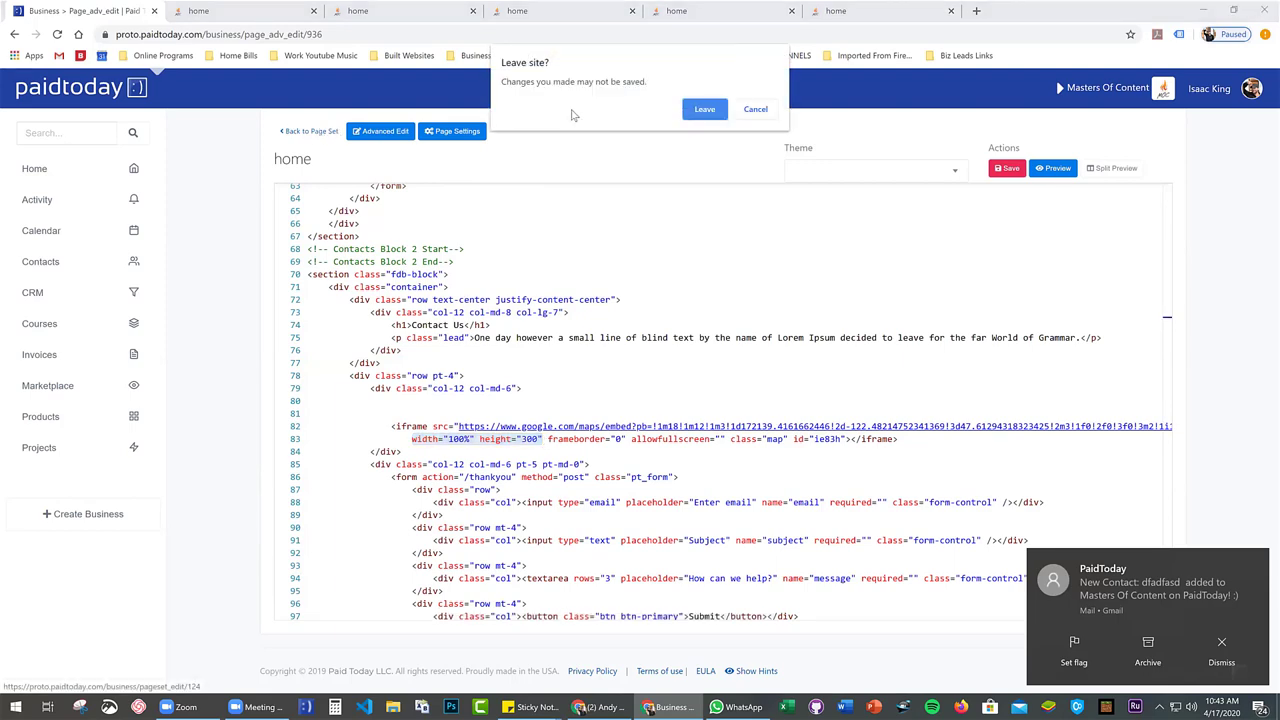
Leave the code editor and edit the home page from the Demo Pageset Pages table
click(702, 110)
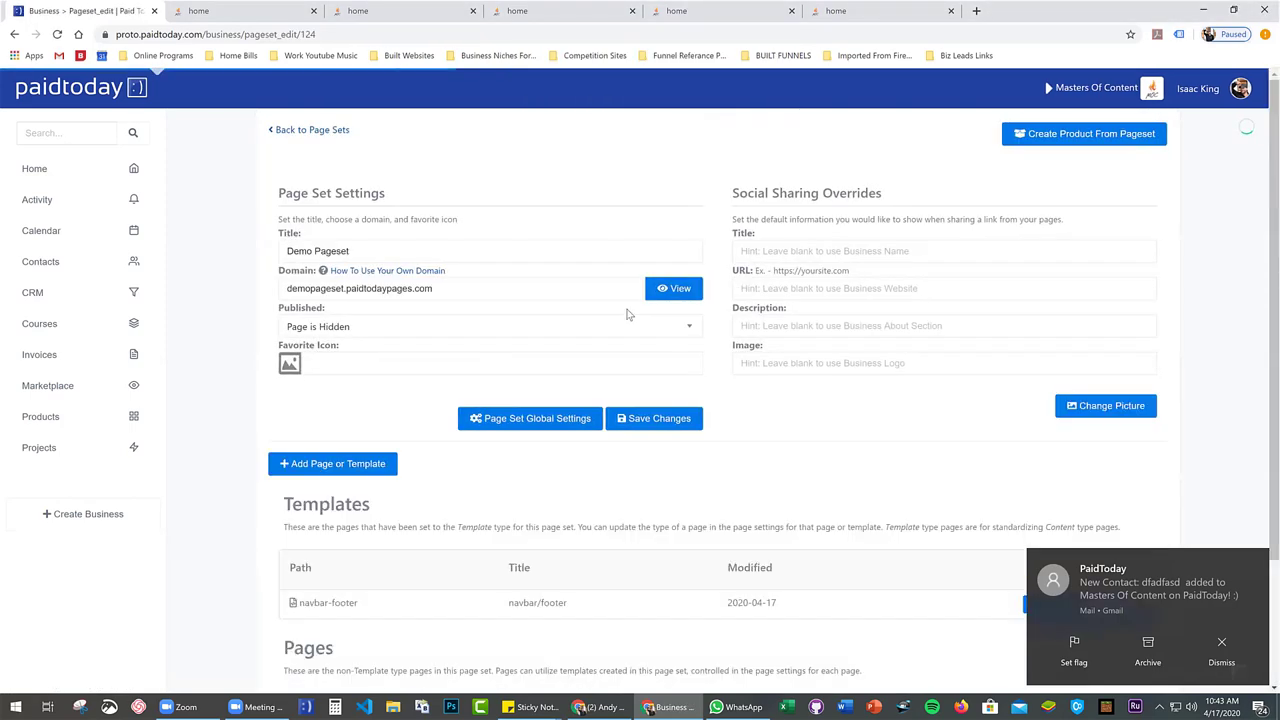
scroll(627, 314, down, 3)
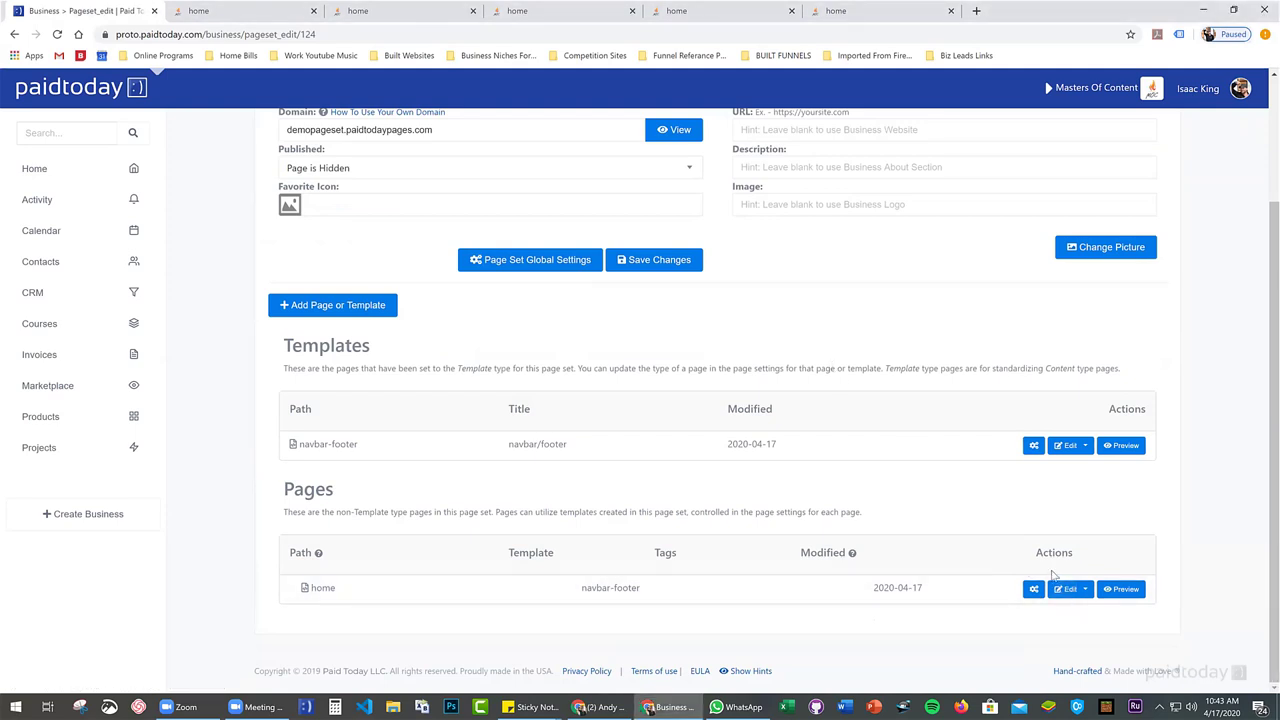
click(1064, 588)
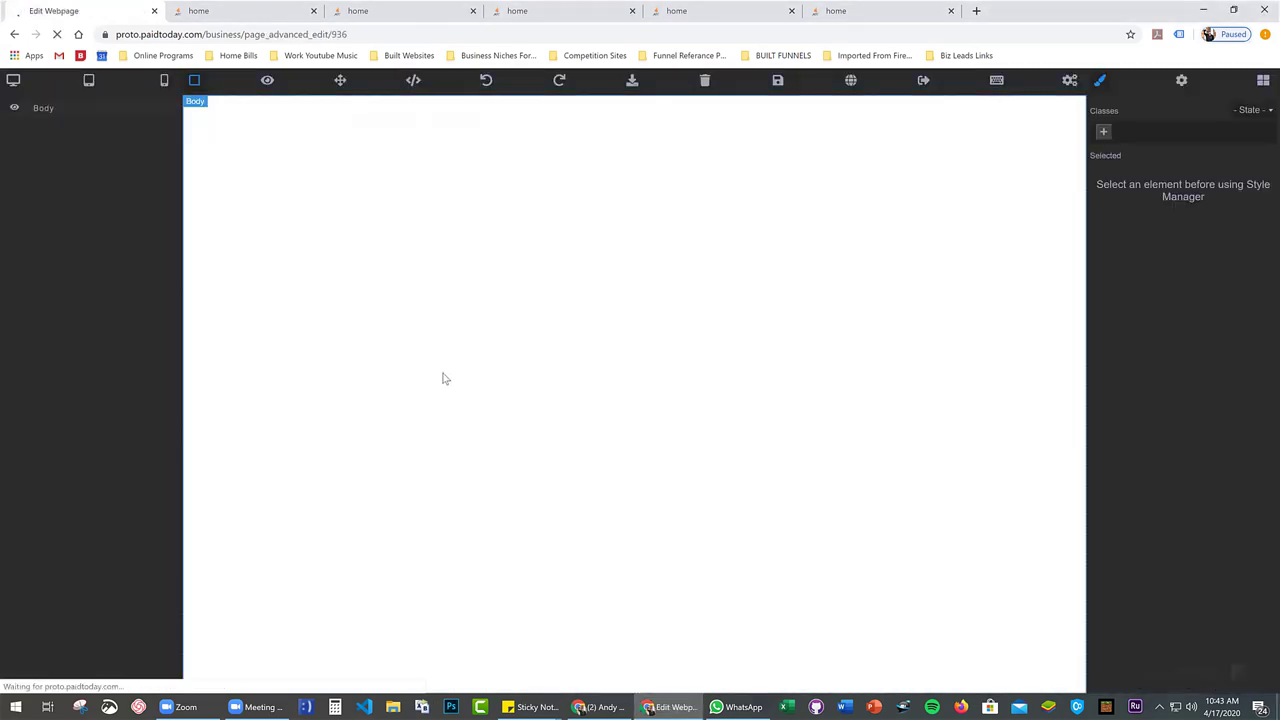
Pan the embedded Seattle map and select the contact form beside it
scroll(423, 374, down, 10)
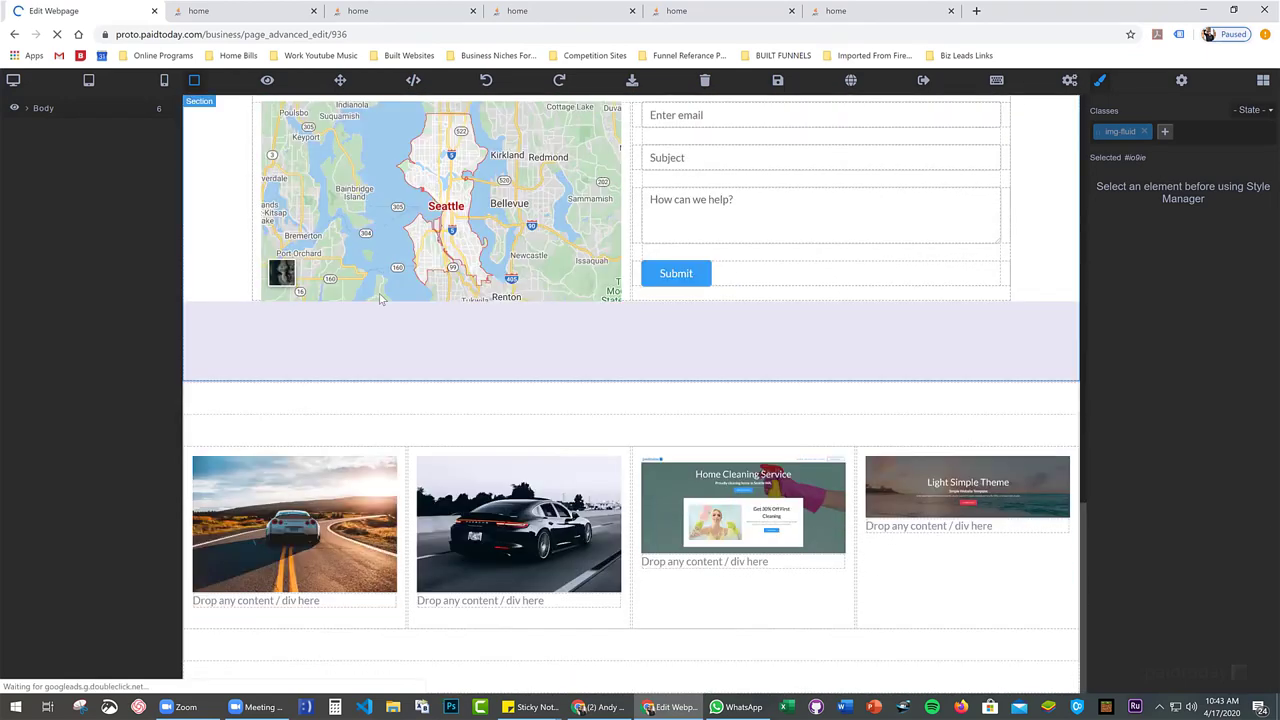
scroll(300, 440, up, 2)
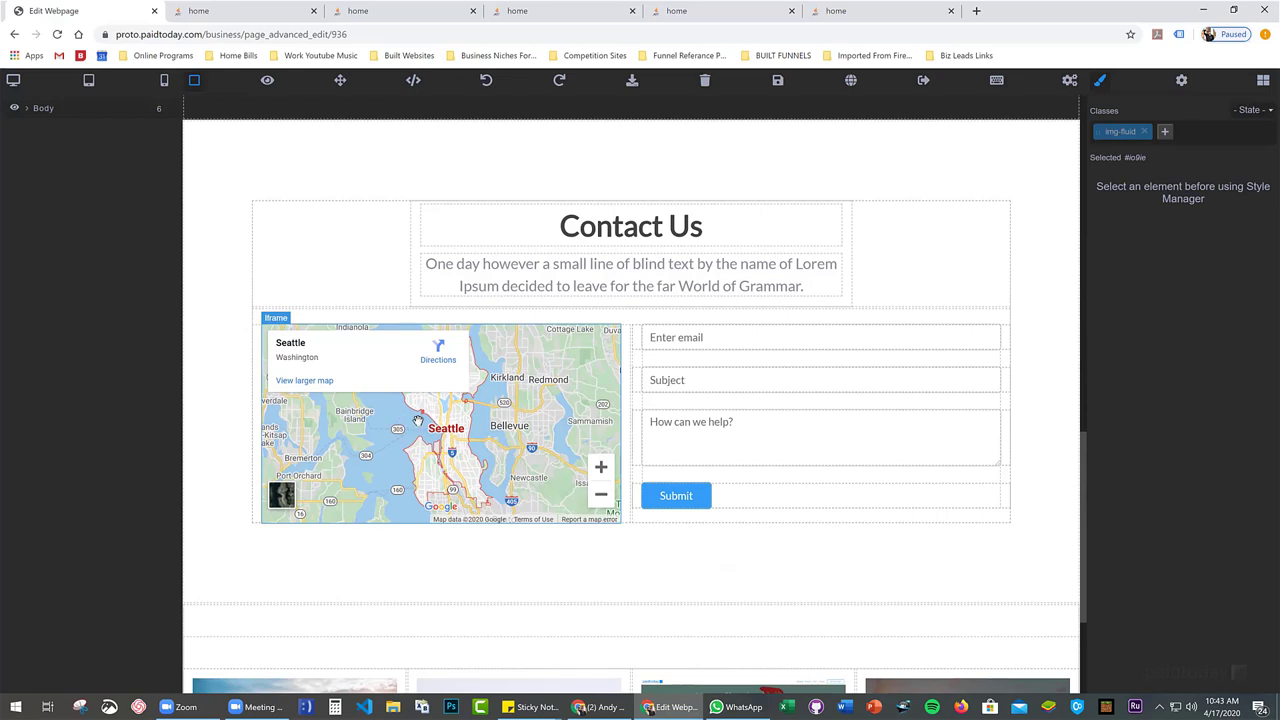
drag(551, 409, 565, 388)
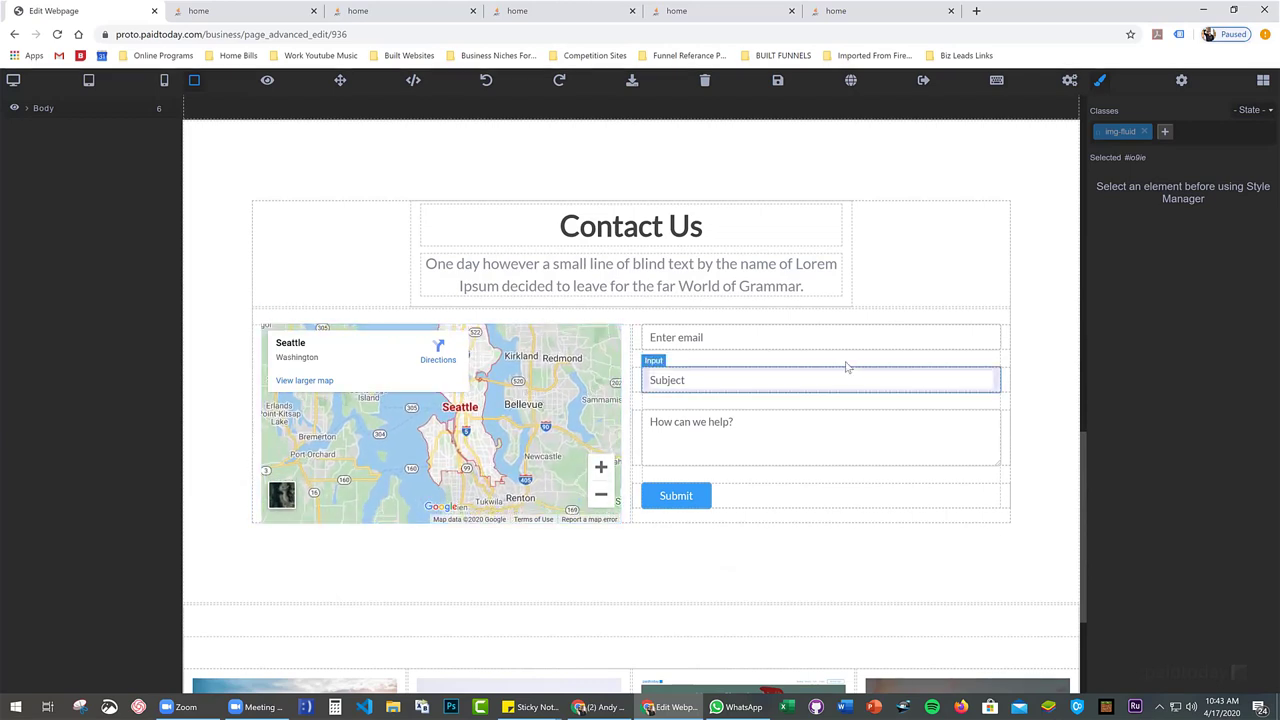
click(745, 369)
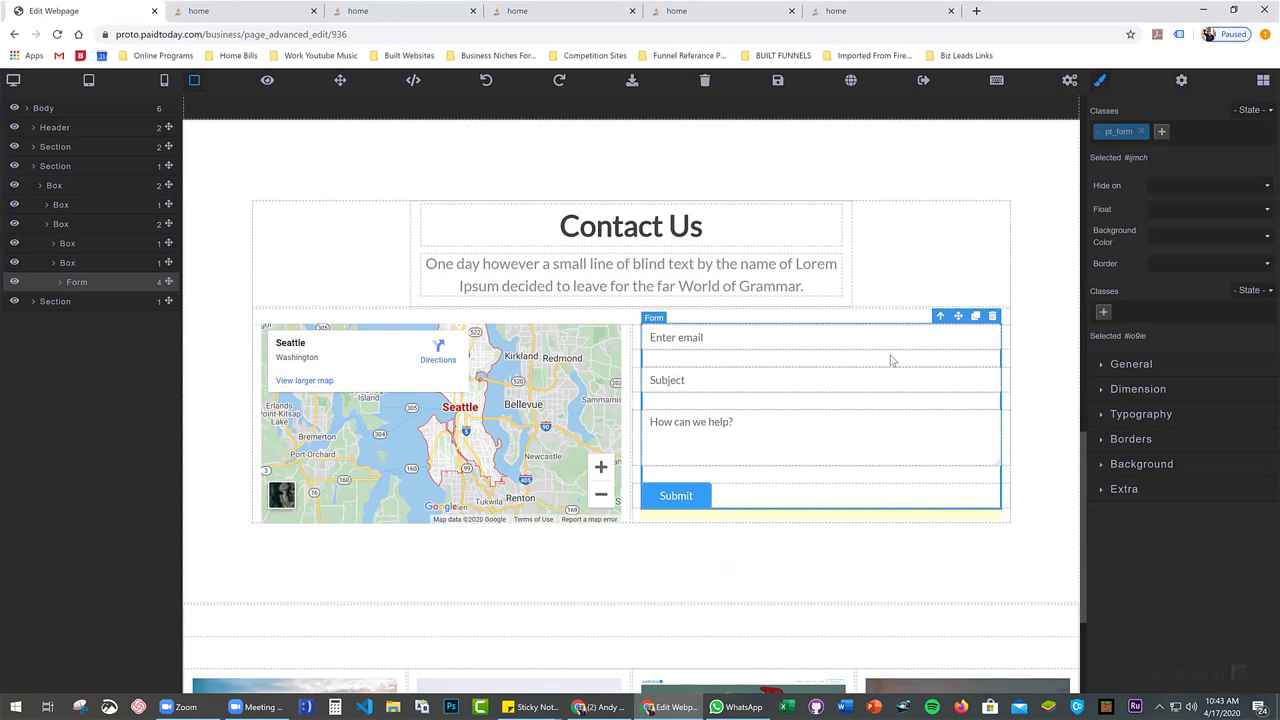
Save the home page and exit the visual page editor
scroll(755, 188, up, 3)
scroll(790, 150, up, 5)
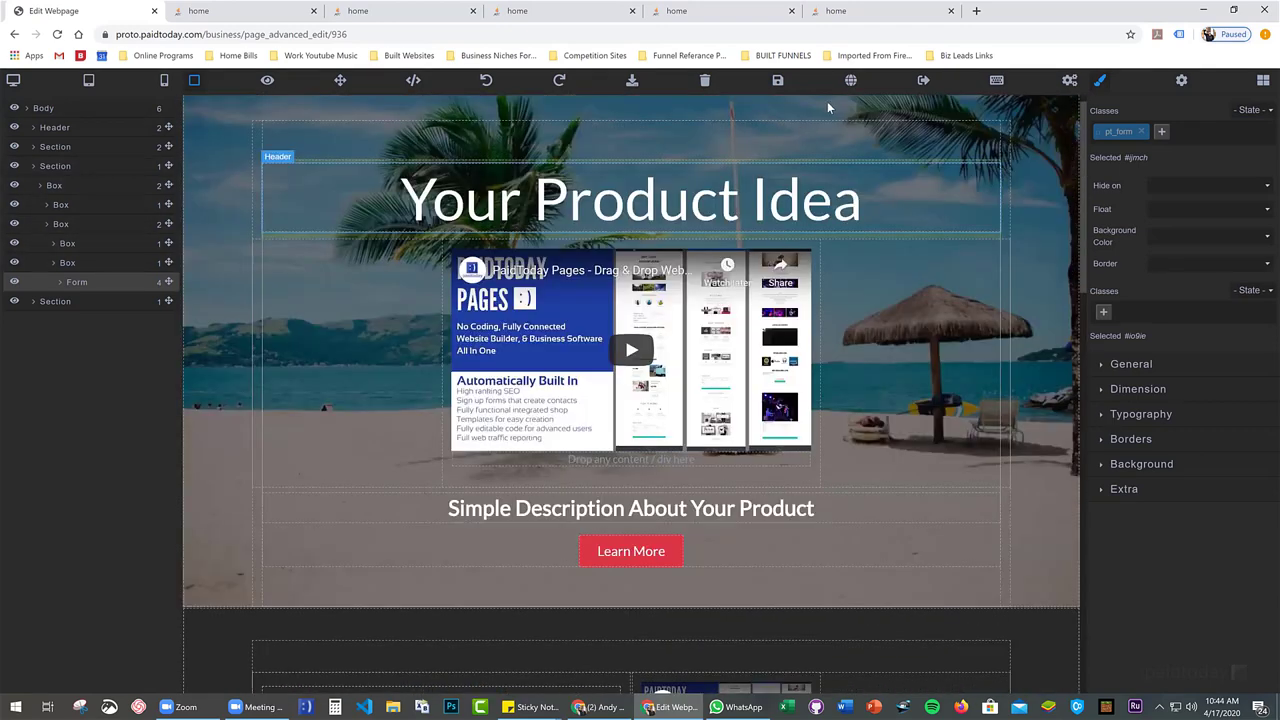
click(777, 80)
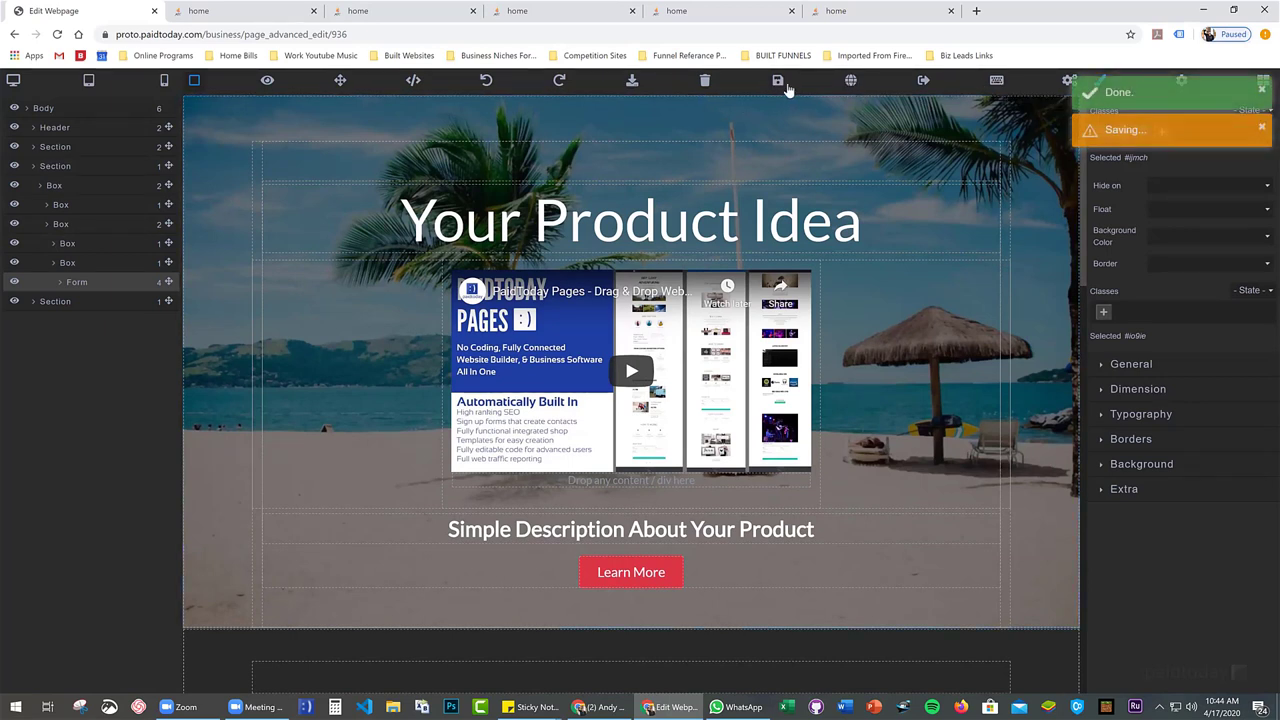
click(921, 80)
Leave the visual editor and return to the Demo Pageset settings
click(702, 106)
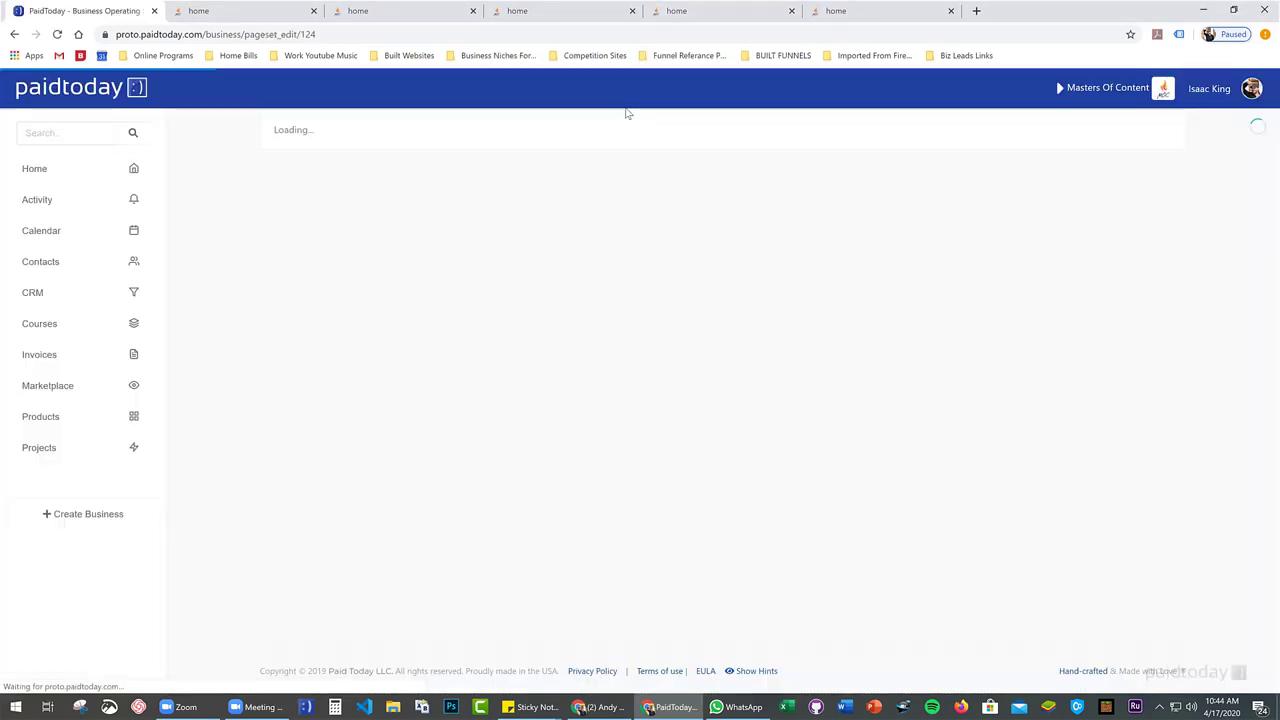
click(155, 80)
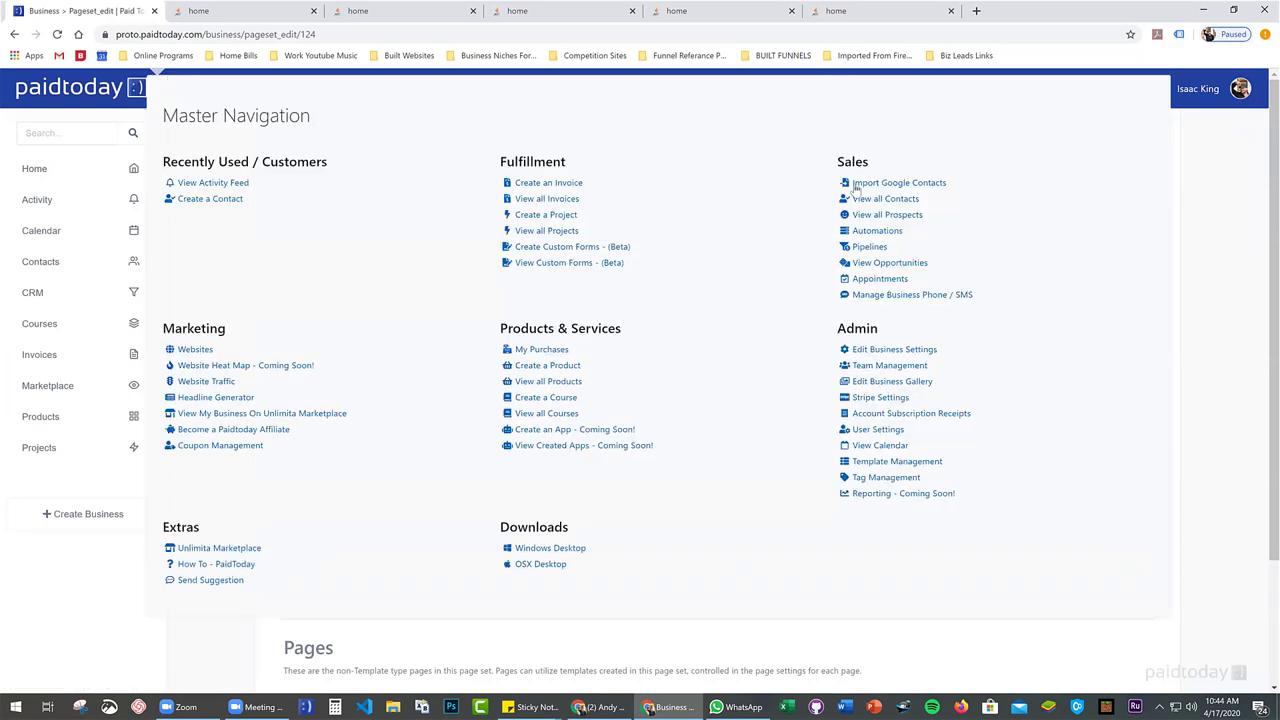
click(247, 89)
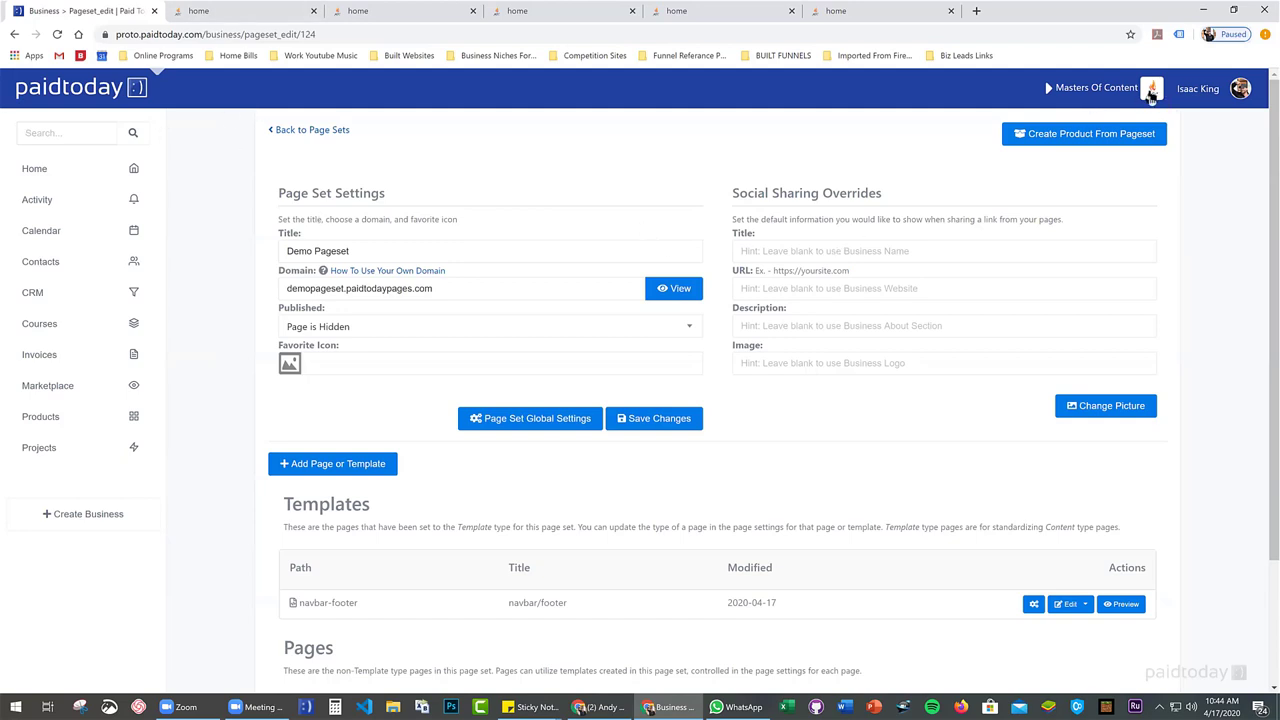
mouse_move(662, 303)
Scroll through the live 'Your Product Idea' home page, then return to the Demo Pageset settings
click(845, 12)
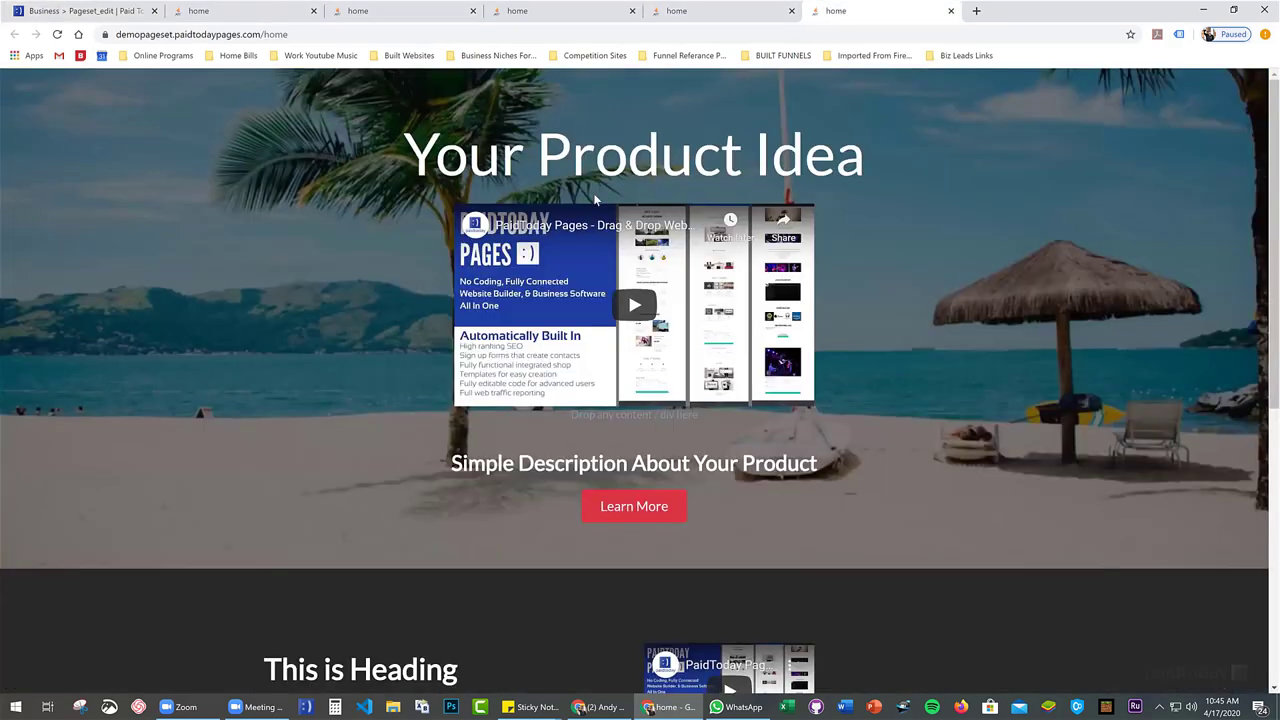
scroll(585, 202, down, 5)
scroll(585, 202, up, 5)
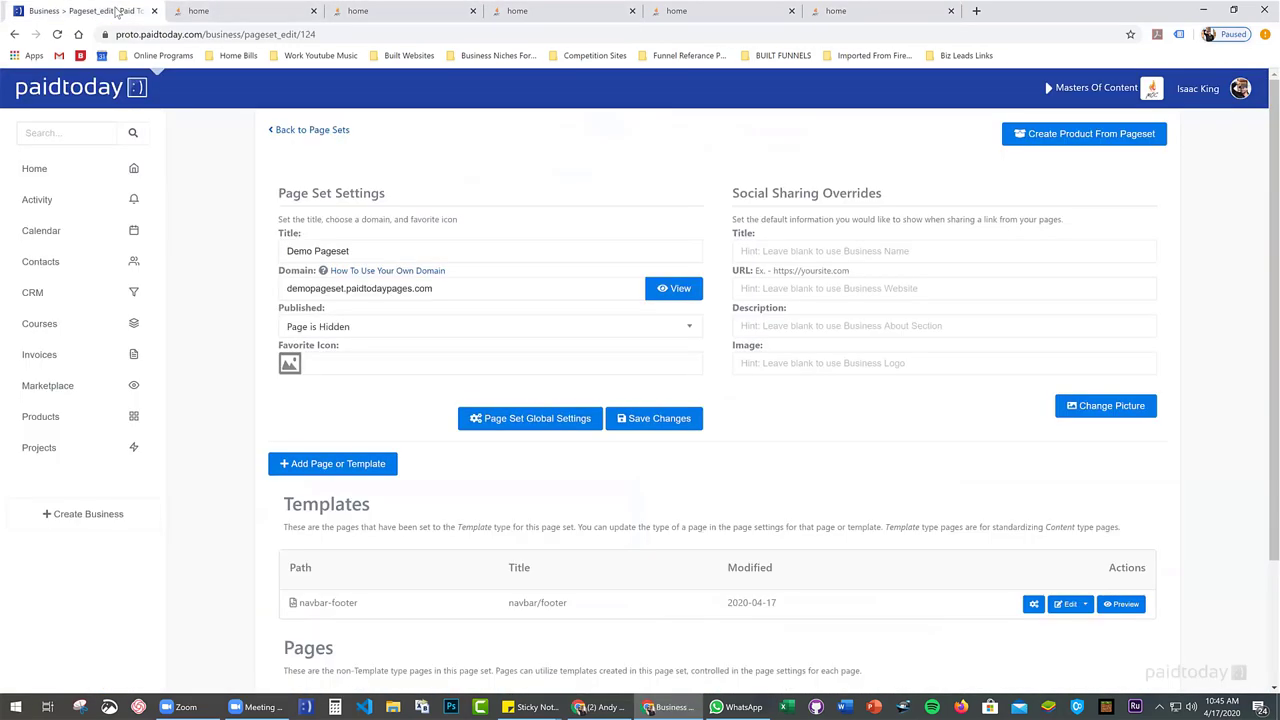
click(118, 11)
Open the 'MOC - Website Design Consultation' configuration from the Appointments booking list
click(137, 87)
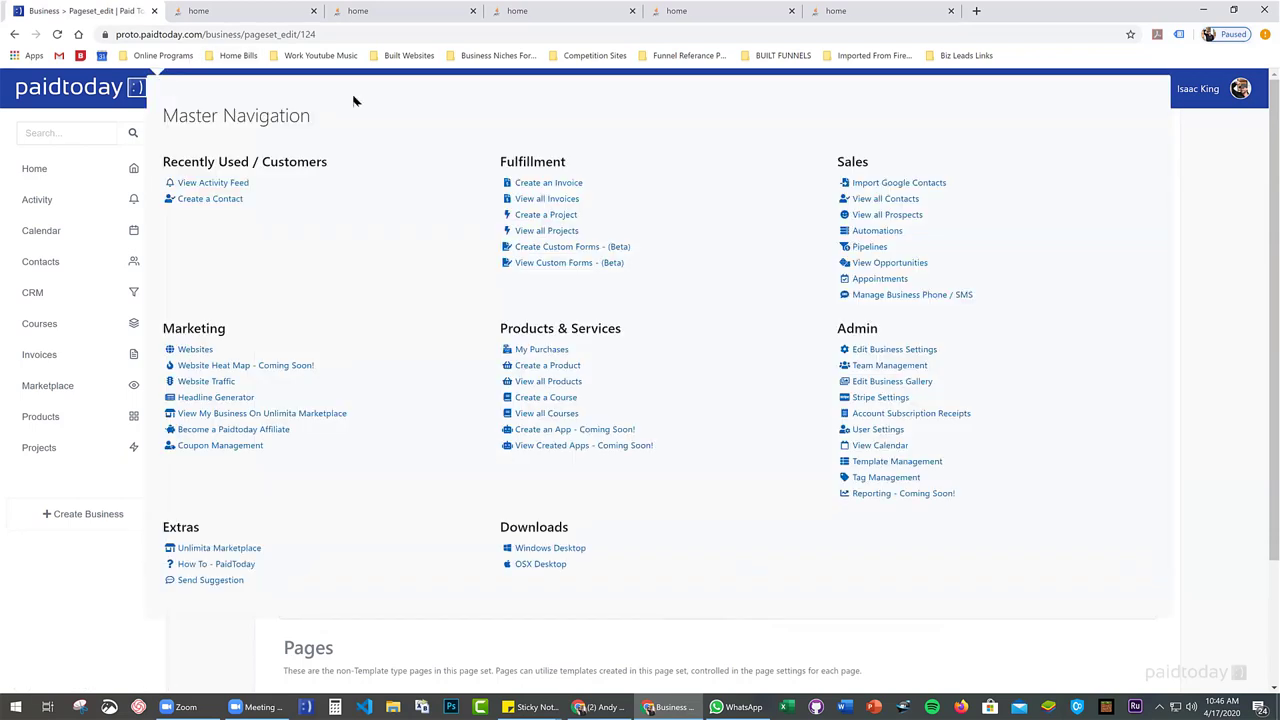
click(875, 279)
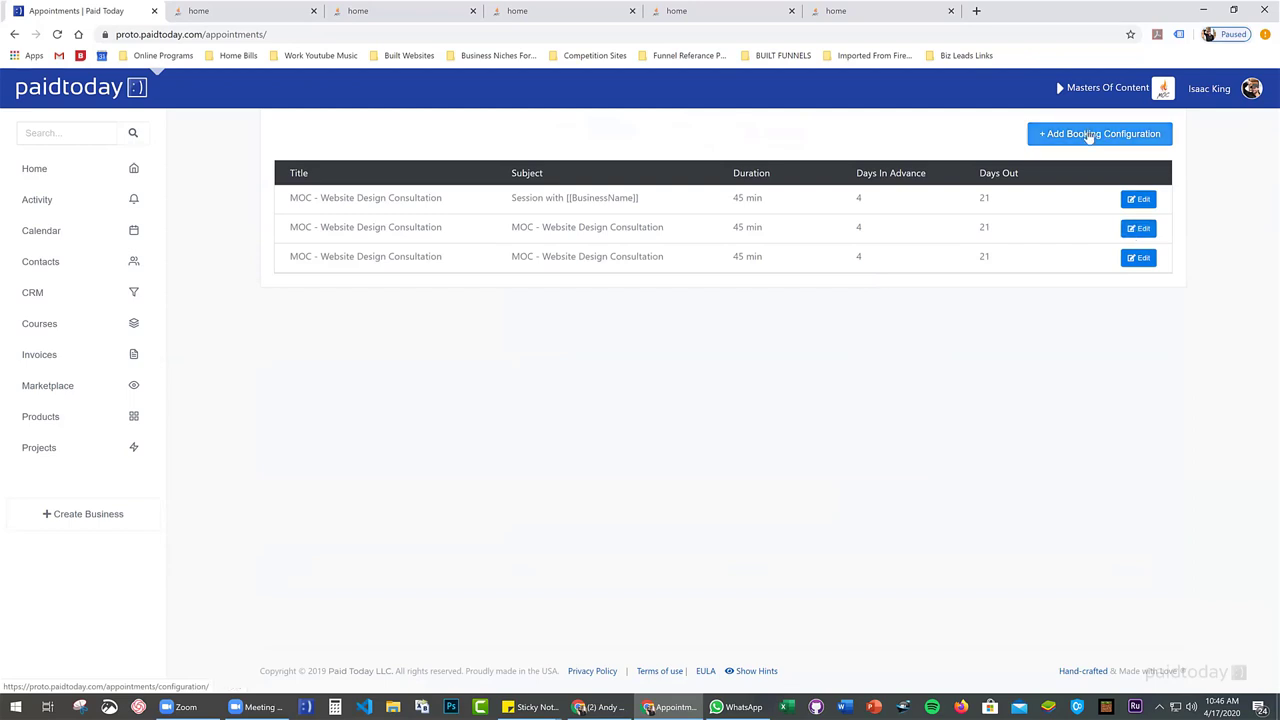
click(1137, 230)
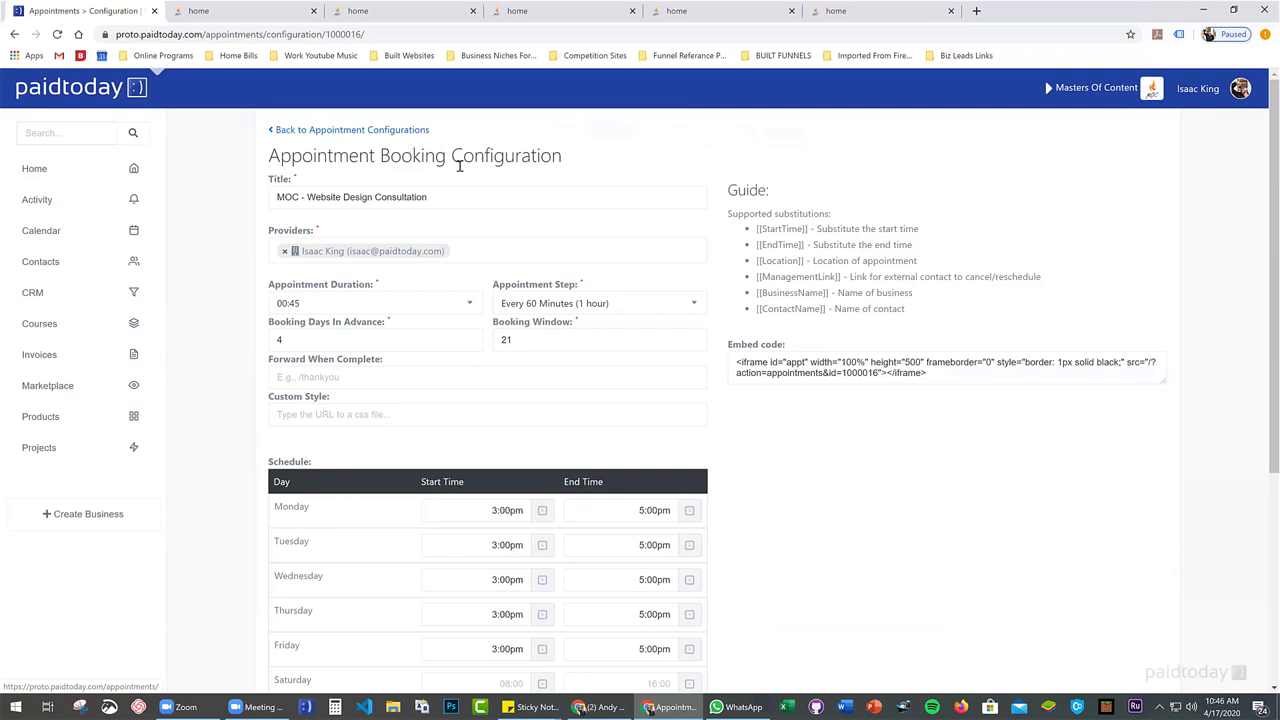
click(360, 132)
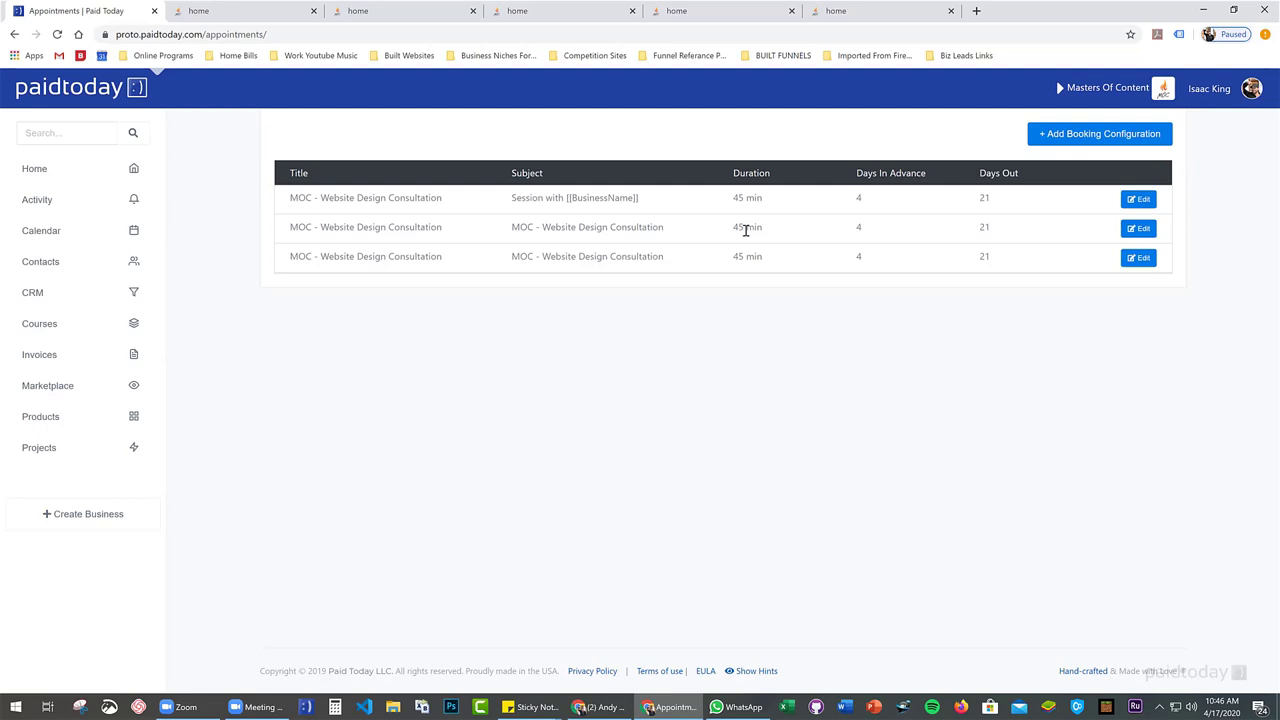
click(1138, 228)
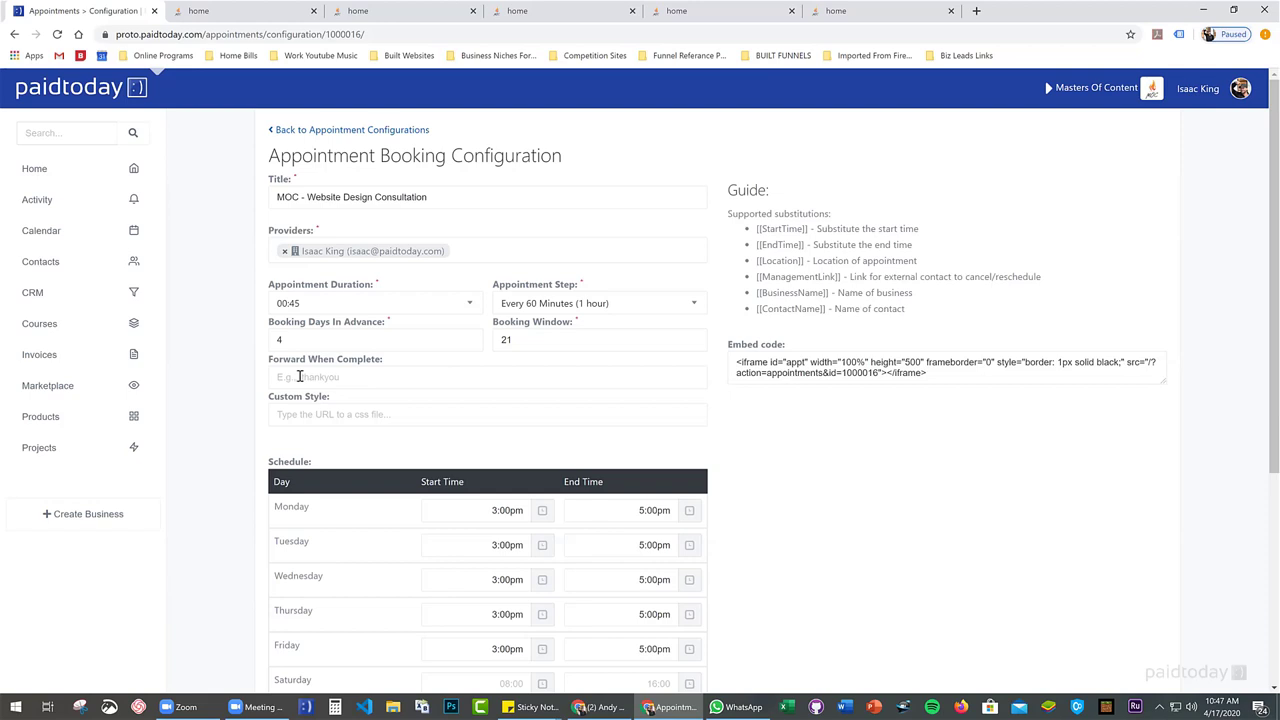
Select and copy the consultation calendar's iframe embed code (100% wide, 500 high)
click(300, 377)
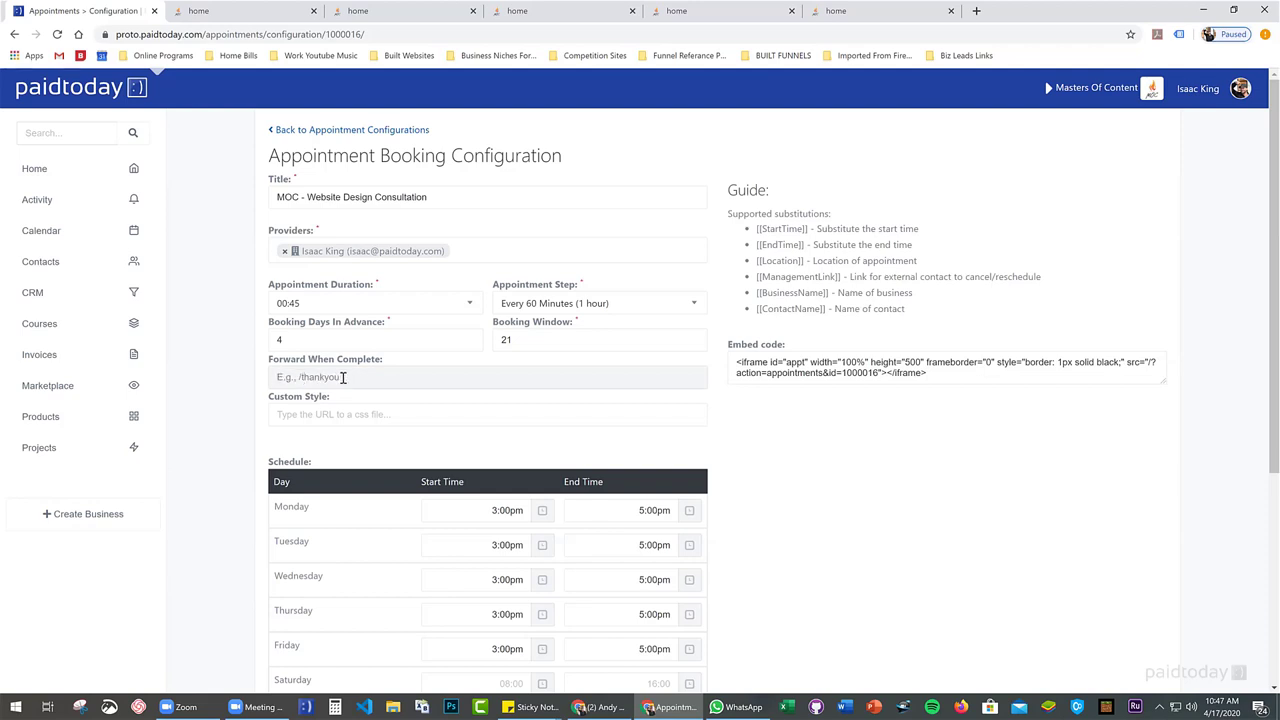
click(290, 414)
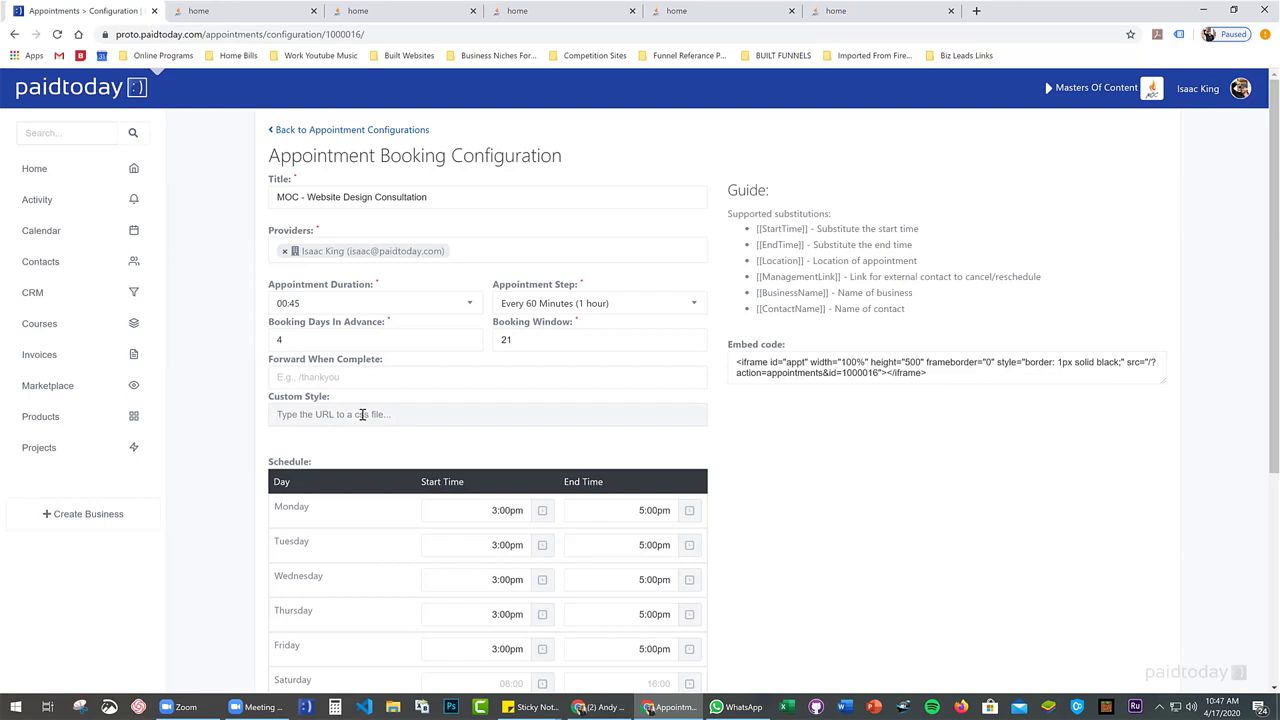
scroll(360, 410, down, 1)
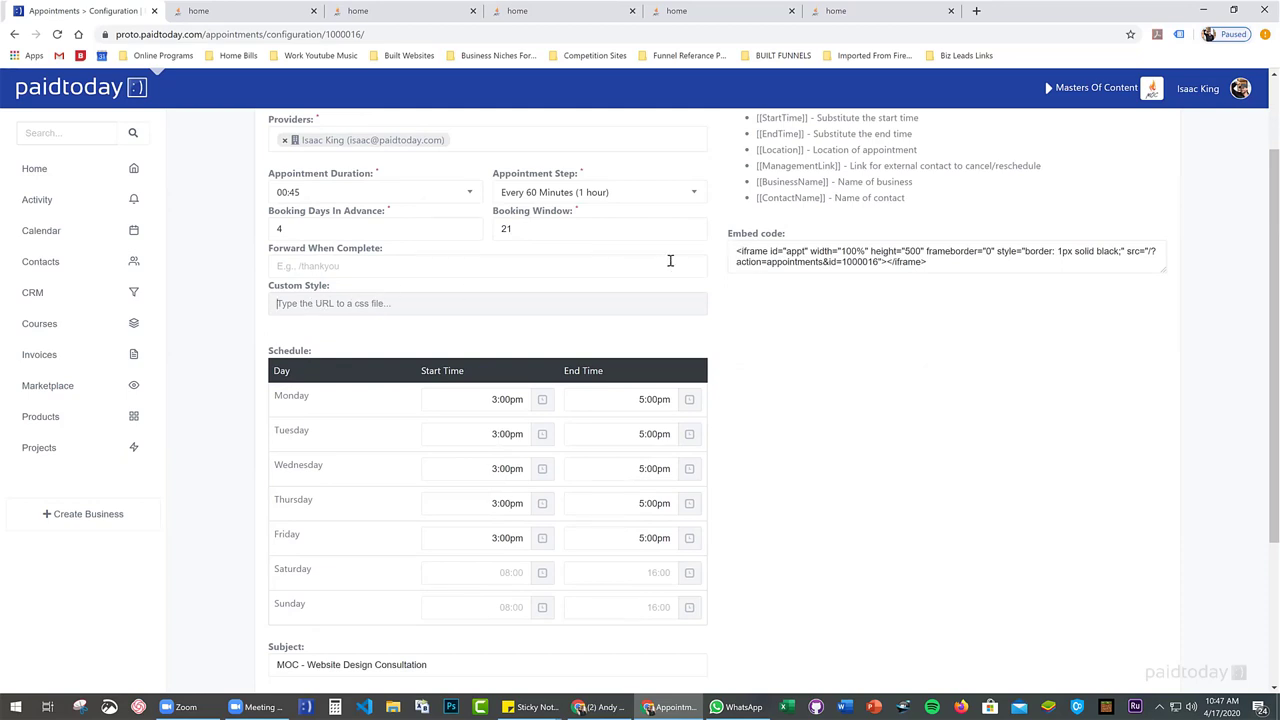
click(734, 251)
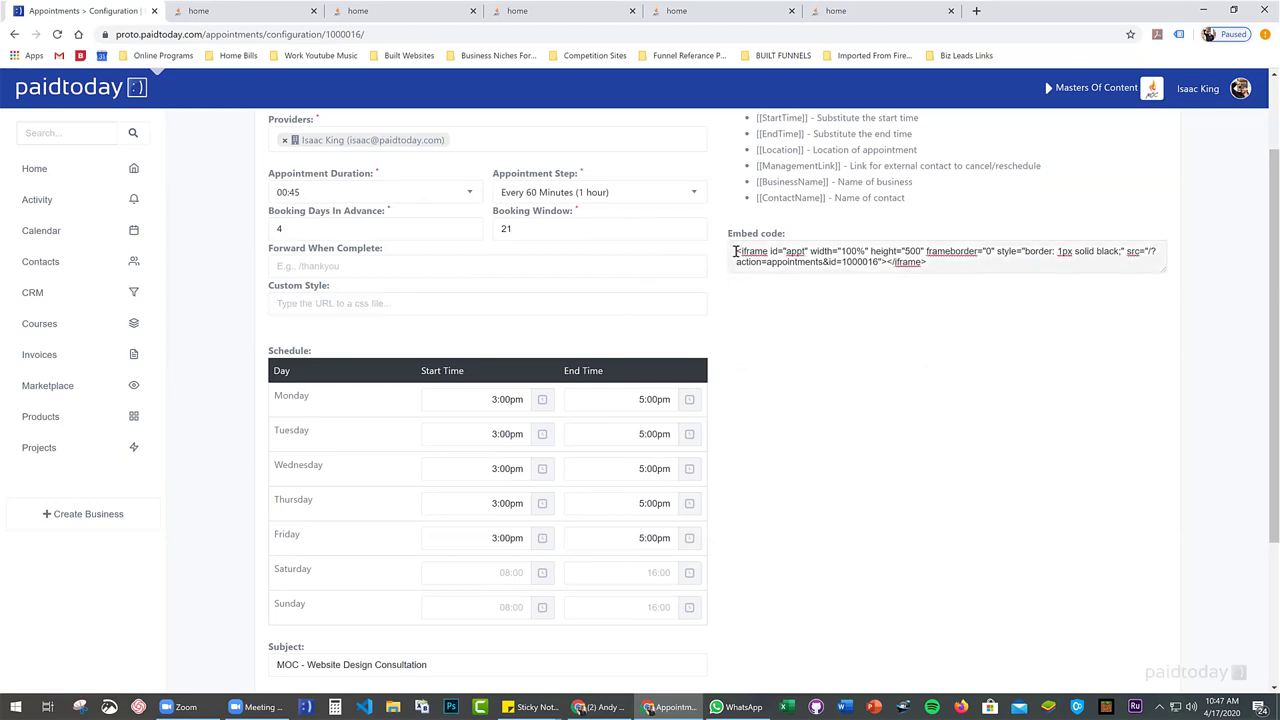
drag(766, 251, 930, 264)
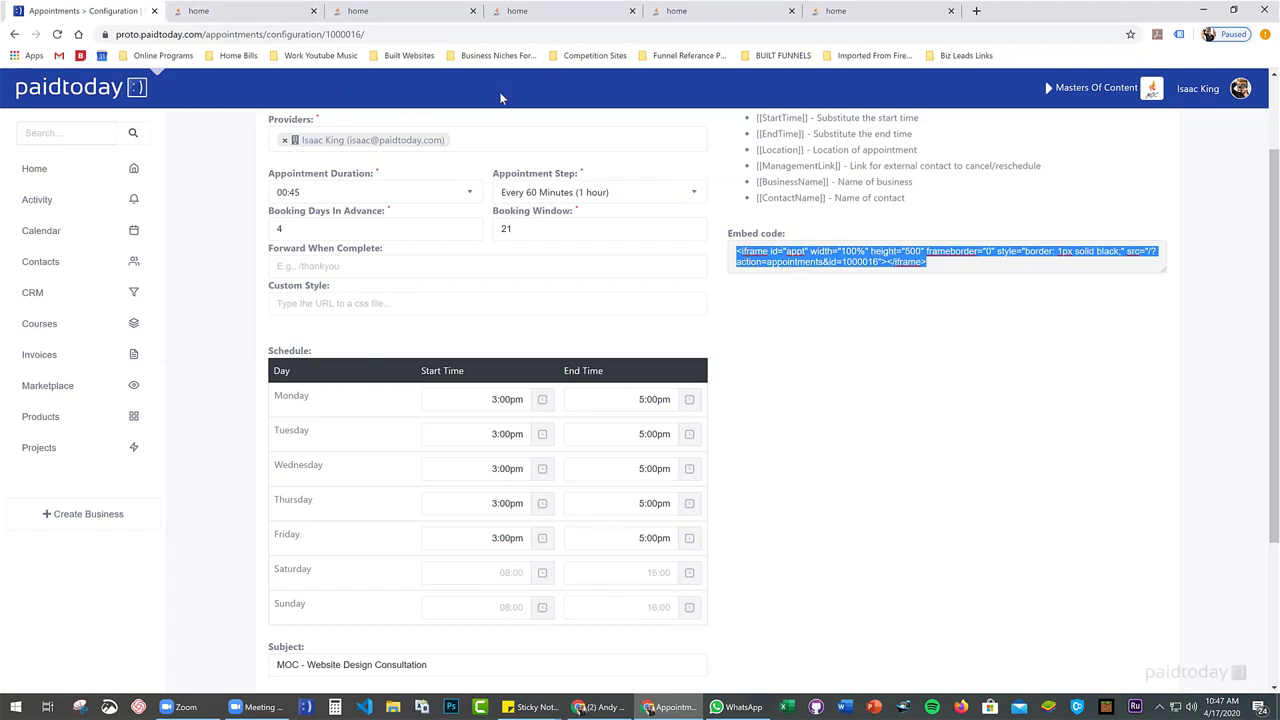
Open the Demo Pageset's home page in the page editor via the business settings
click(1152, 90)
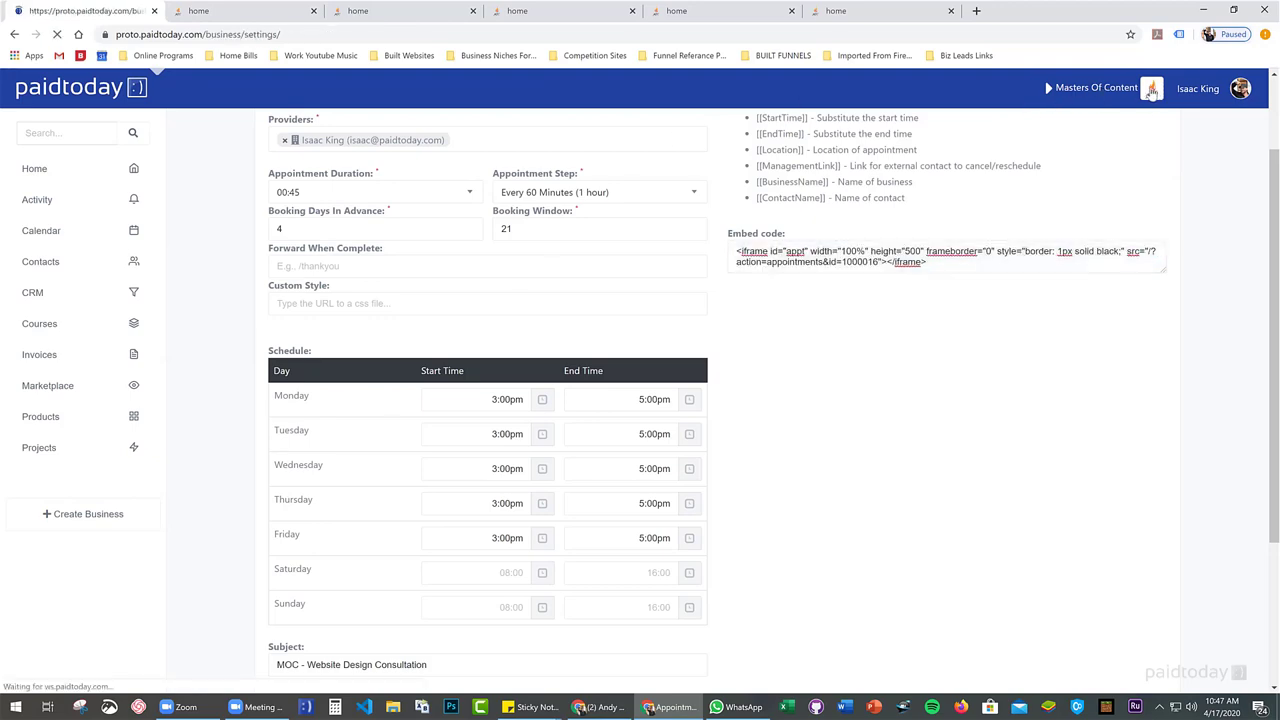
scroll(520, 360, down, 8)
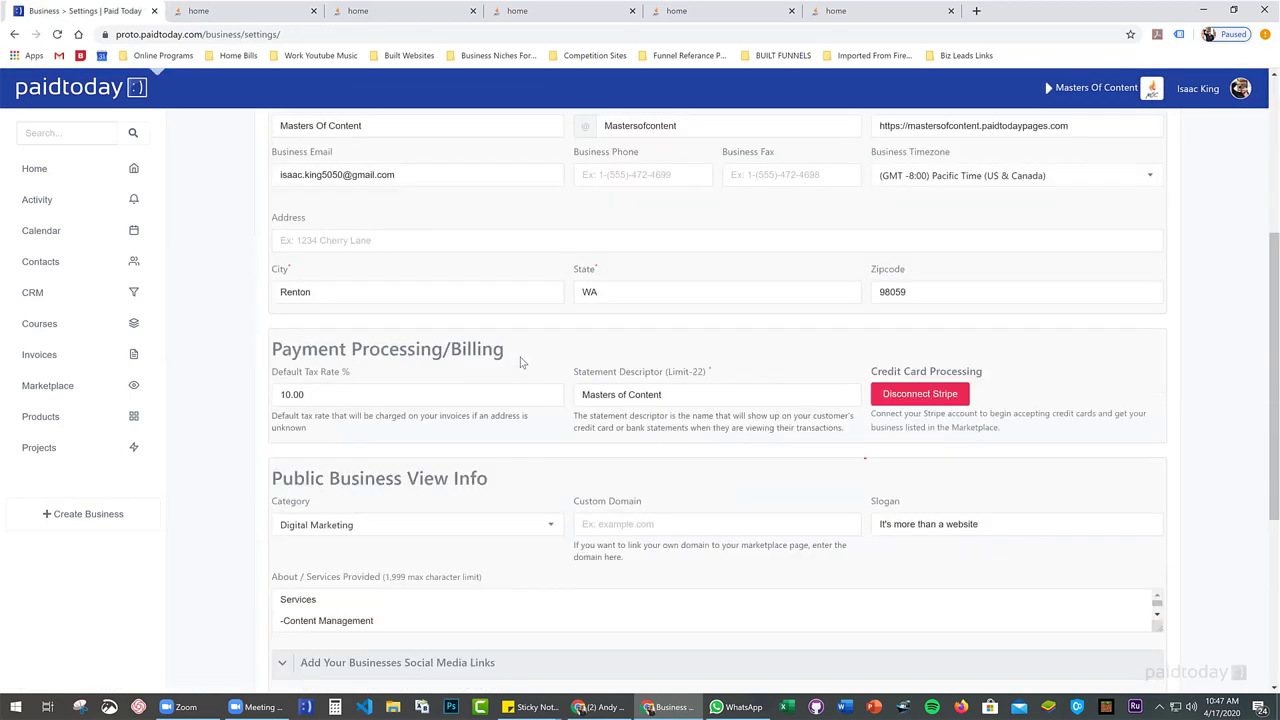
click(514, 487)
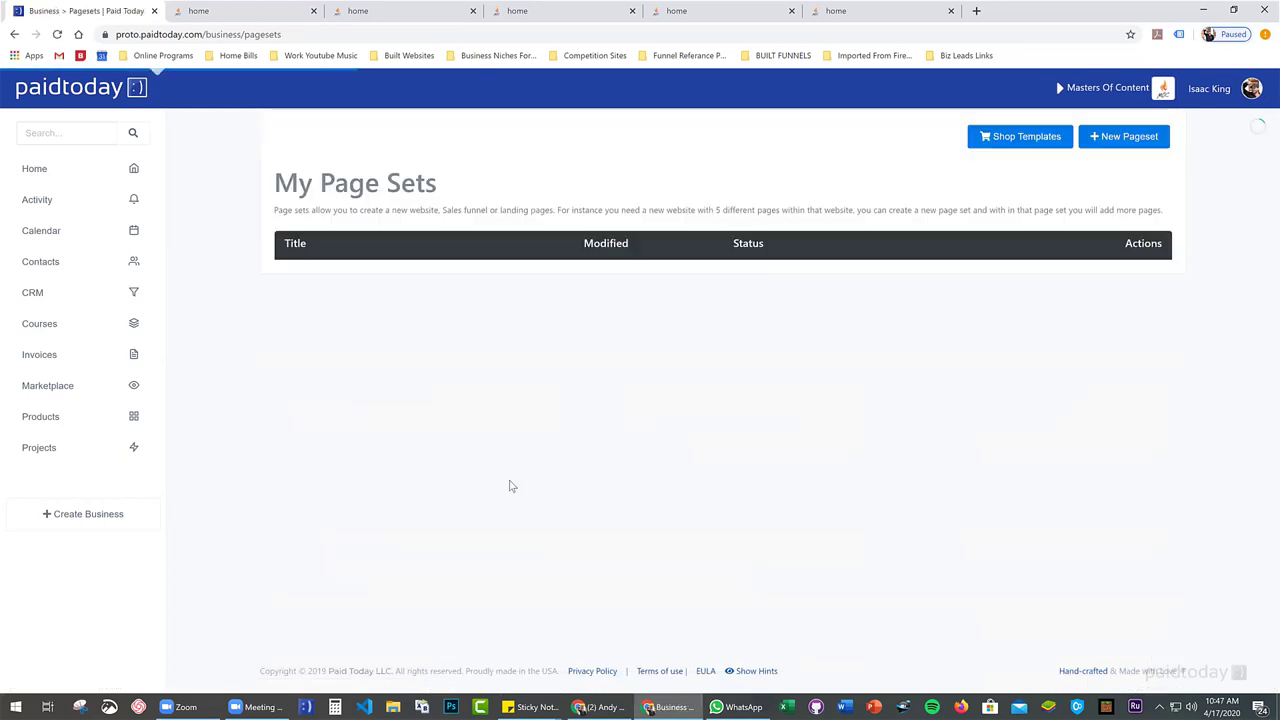
scroll(550, 380, down, 2)
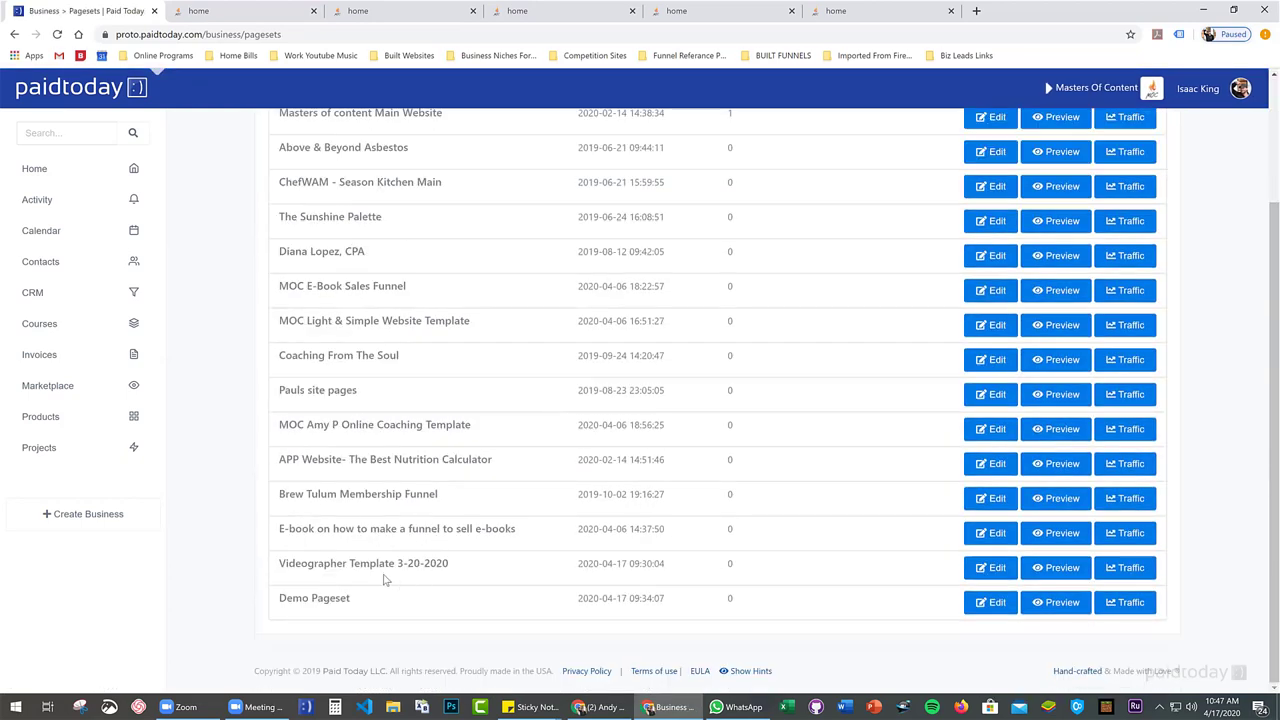
click(985, 606)
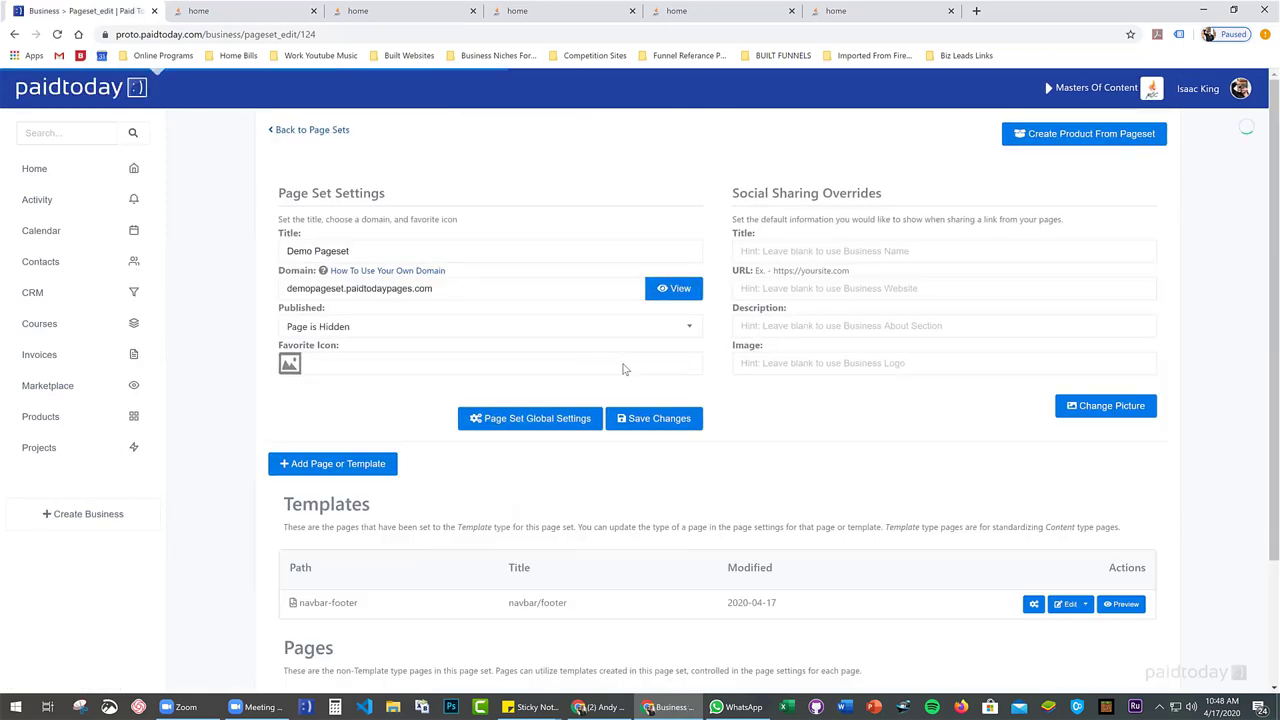
scroll(640, 380, down, 3)
click(1064, 589)
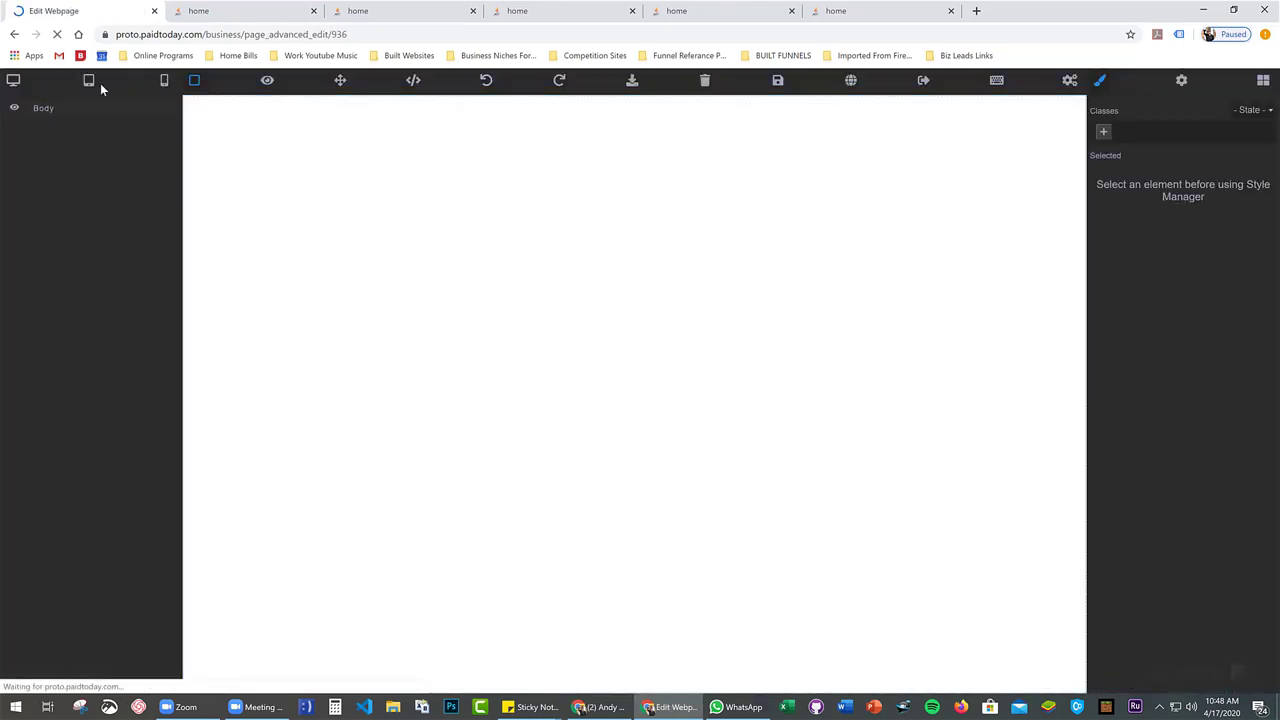
Save the home page and leave the editor, back to the Demo Pageset settings
scroll(297, 160, down, 3)
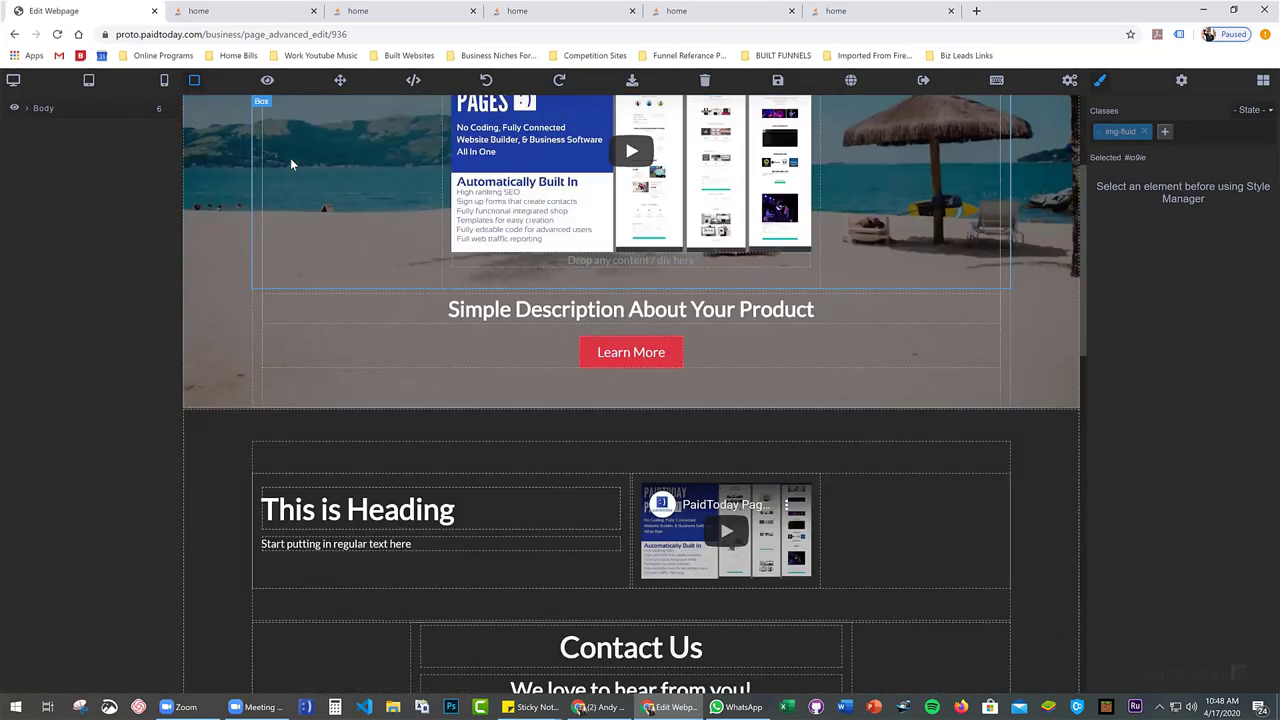
scroll(290, 158, up, 3)
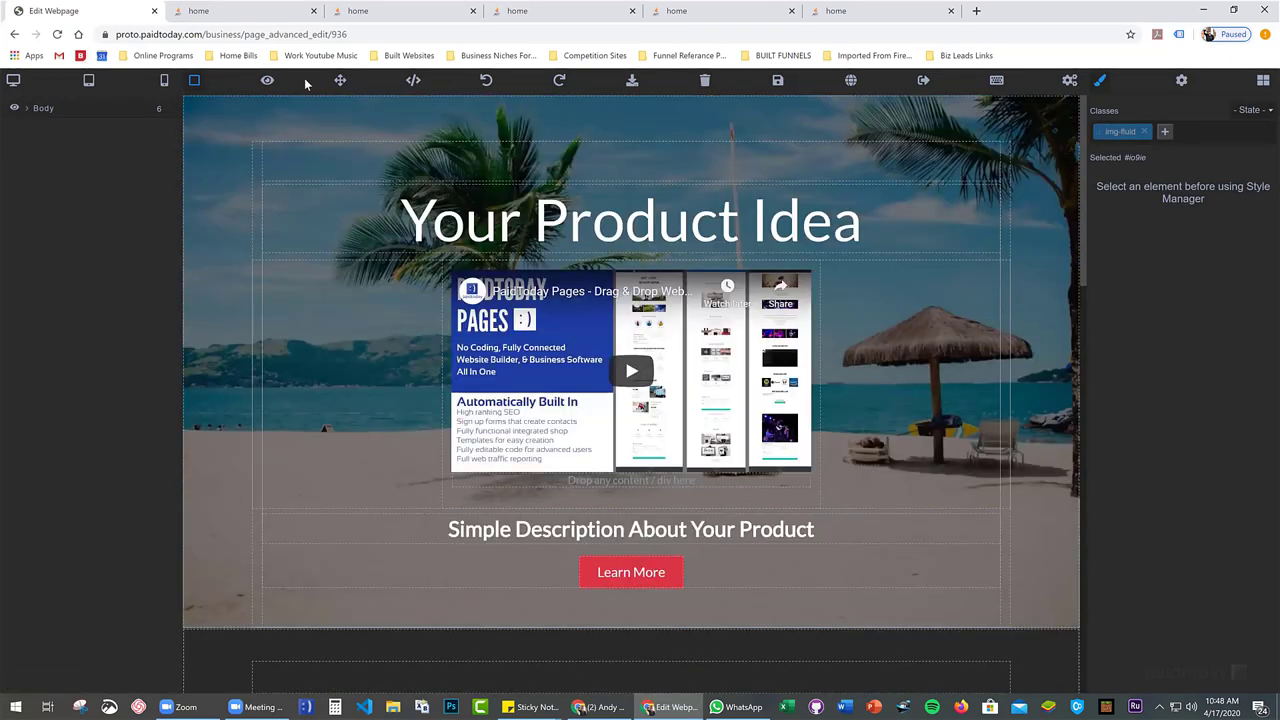
click(777, 80)
click(923, 80)
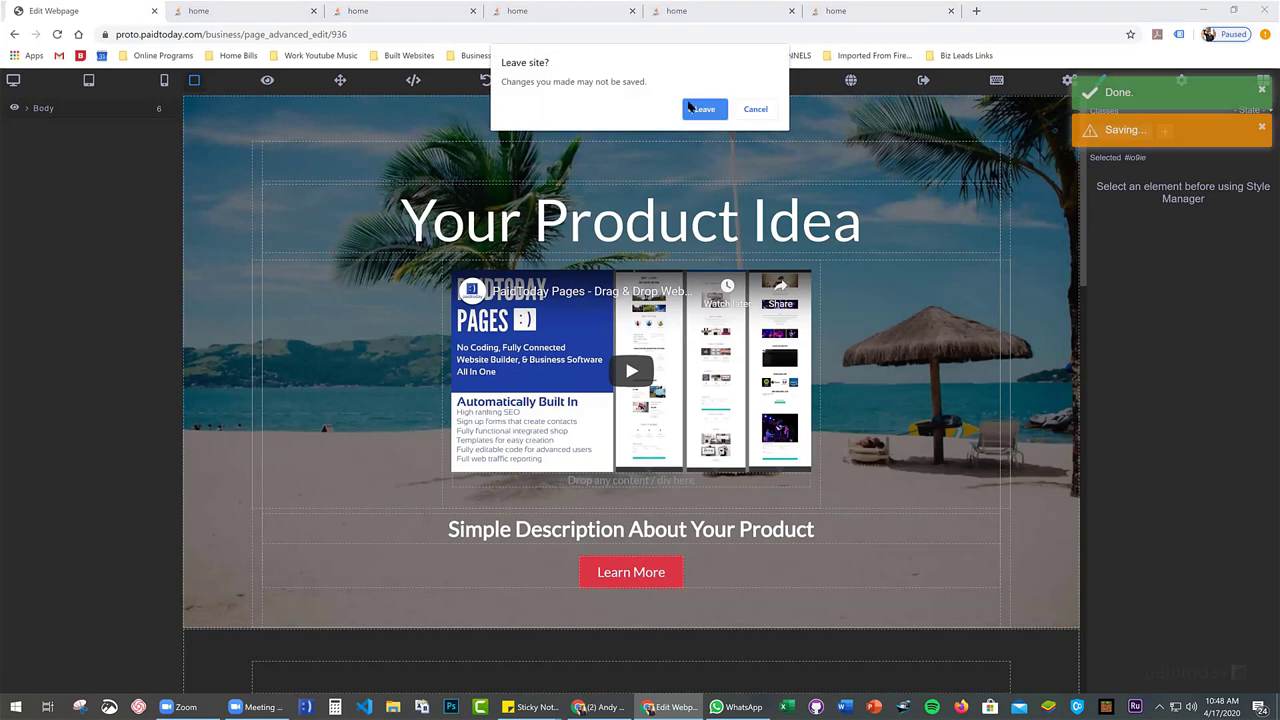
click(690, 104)
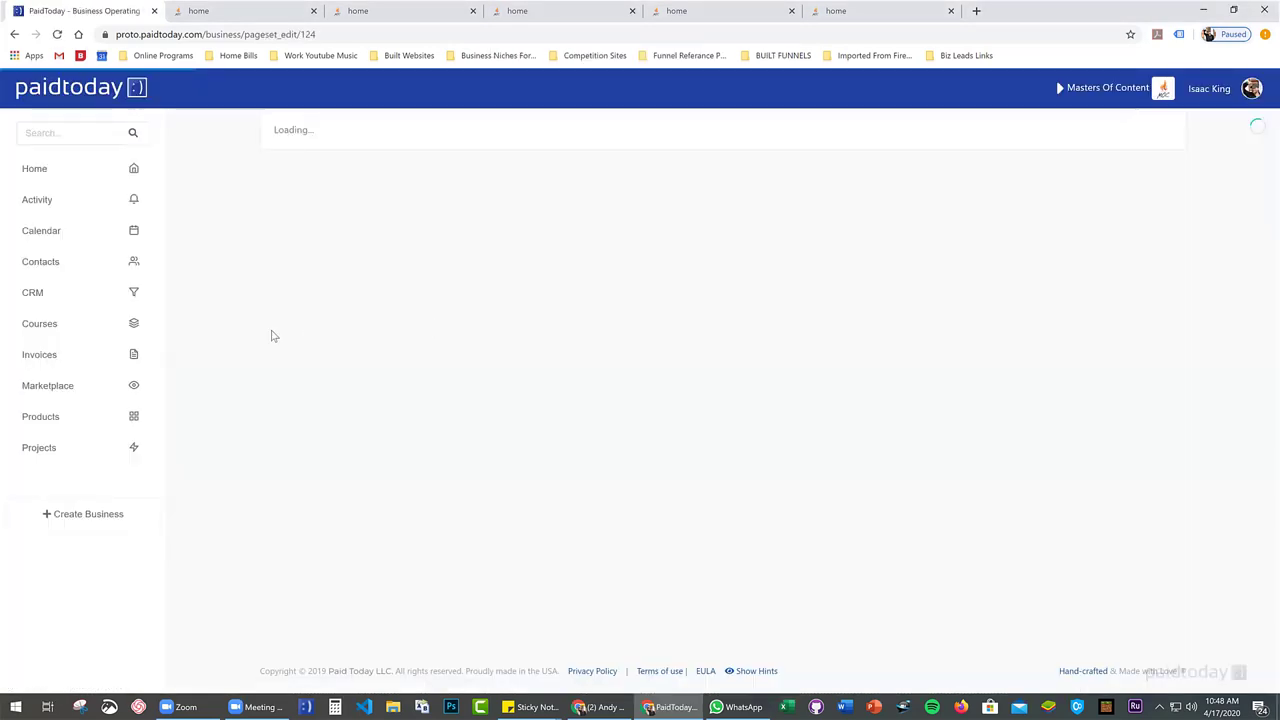
scroll(255, 340, down, 1)
scroll(250, 345, down, 1)
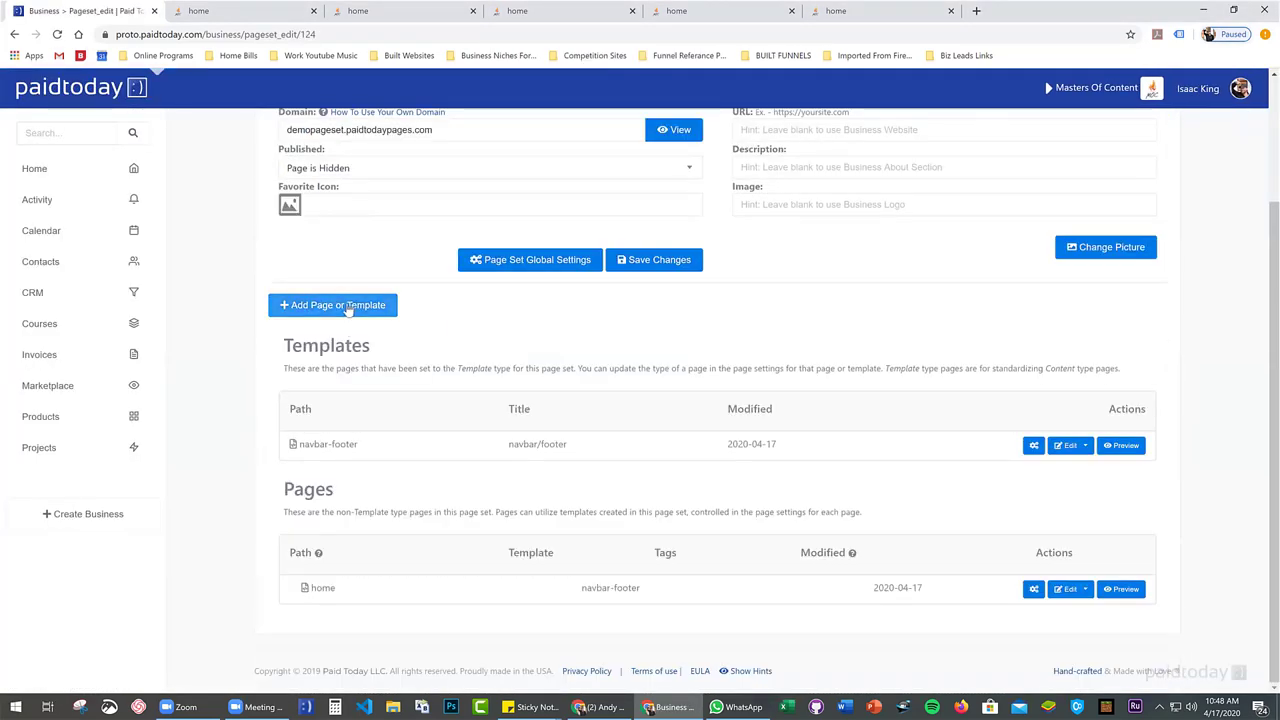
Add a live page titled 'booking' with page type HTML (Advanced Editor) to the Demo Pageset
click(347, 308)
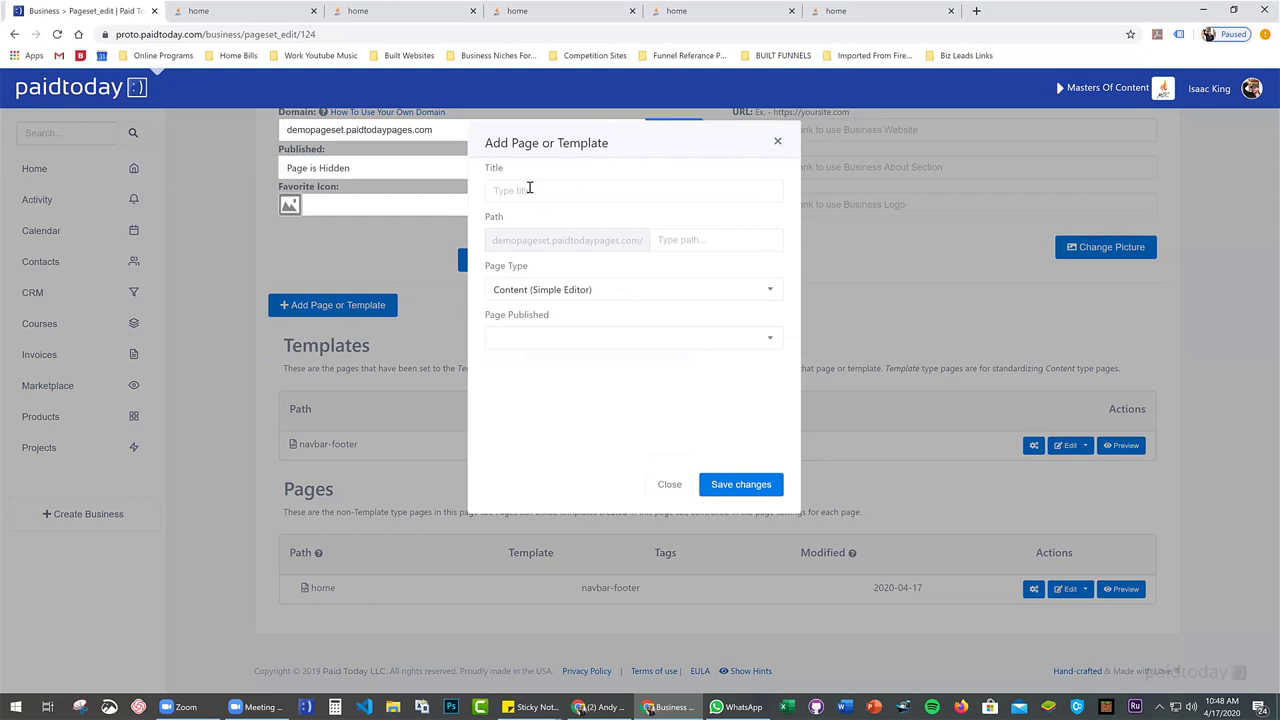
click(530, 189)
text(booking)
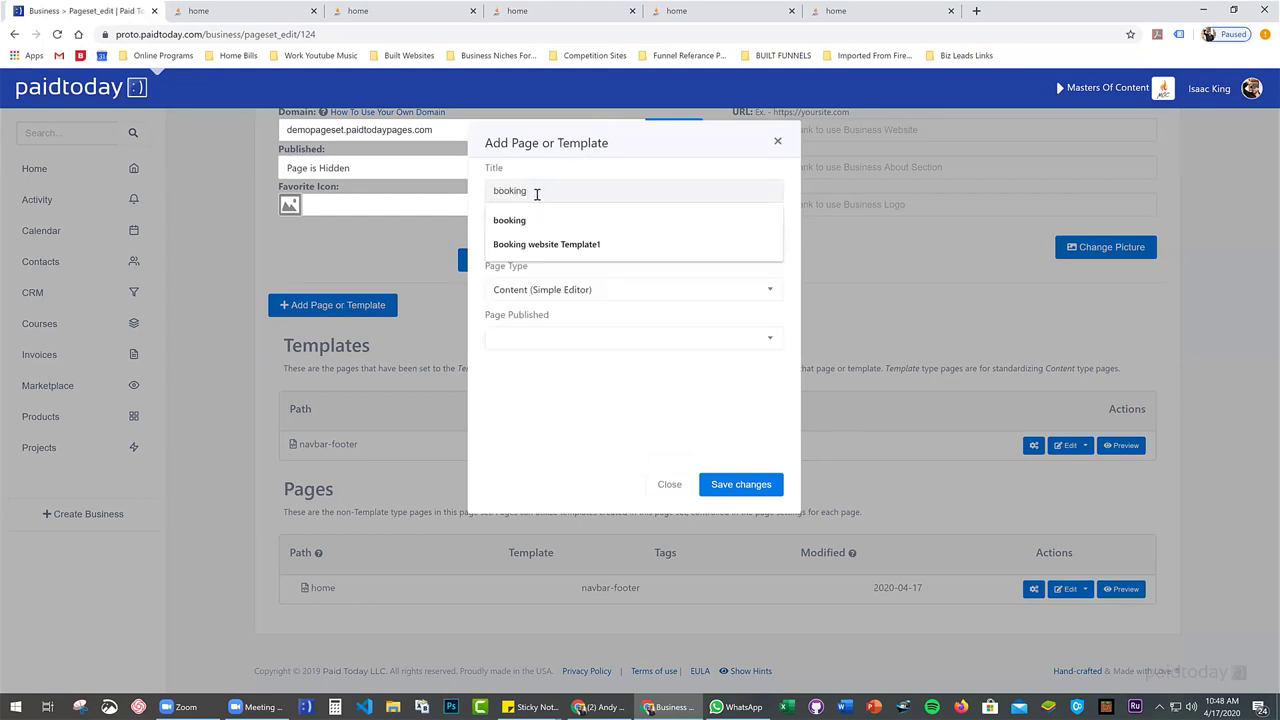
click(543, 172)
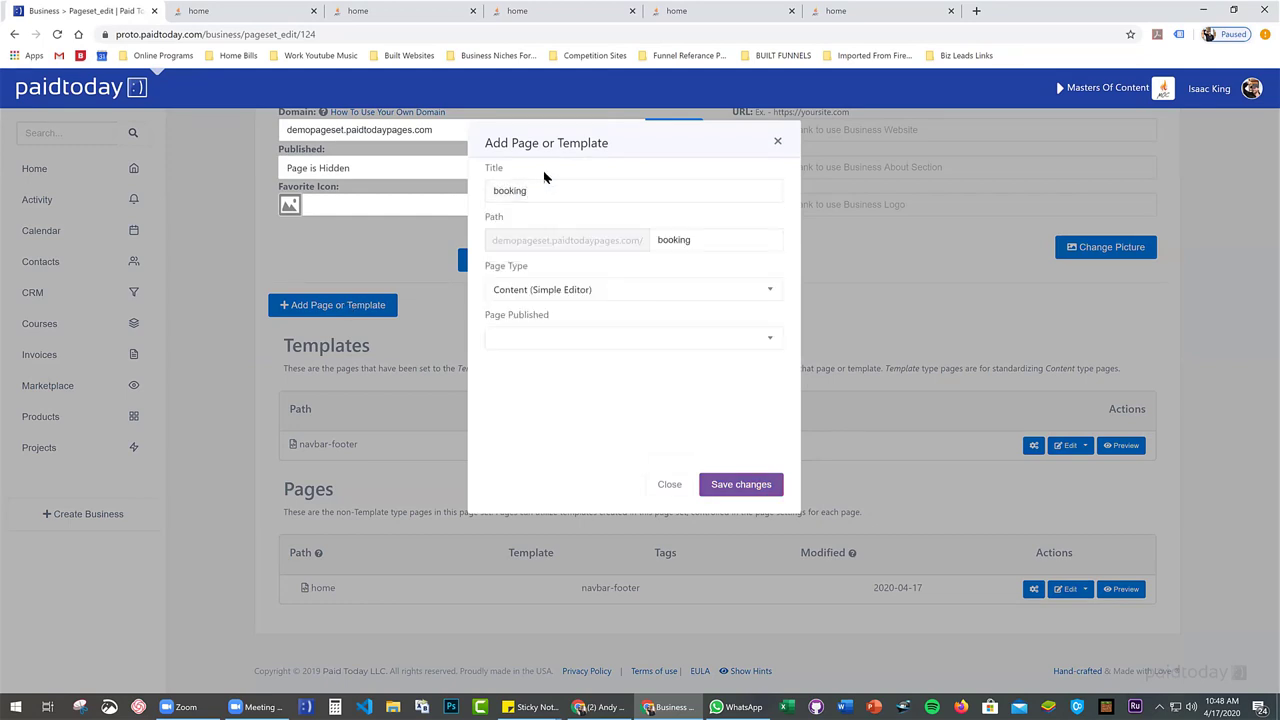
click(588, 292)
click(557, 399)
click(560, 338)
click(536, 428)
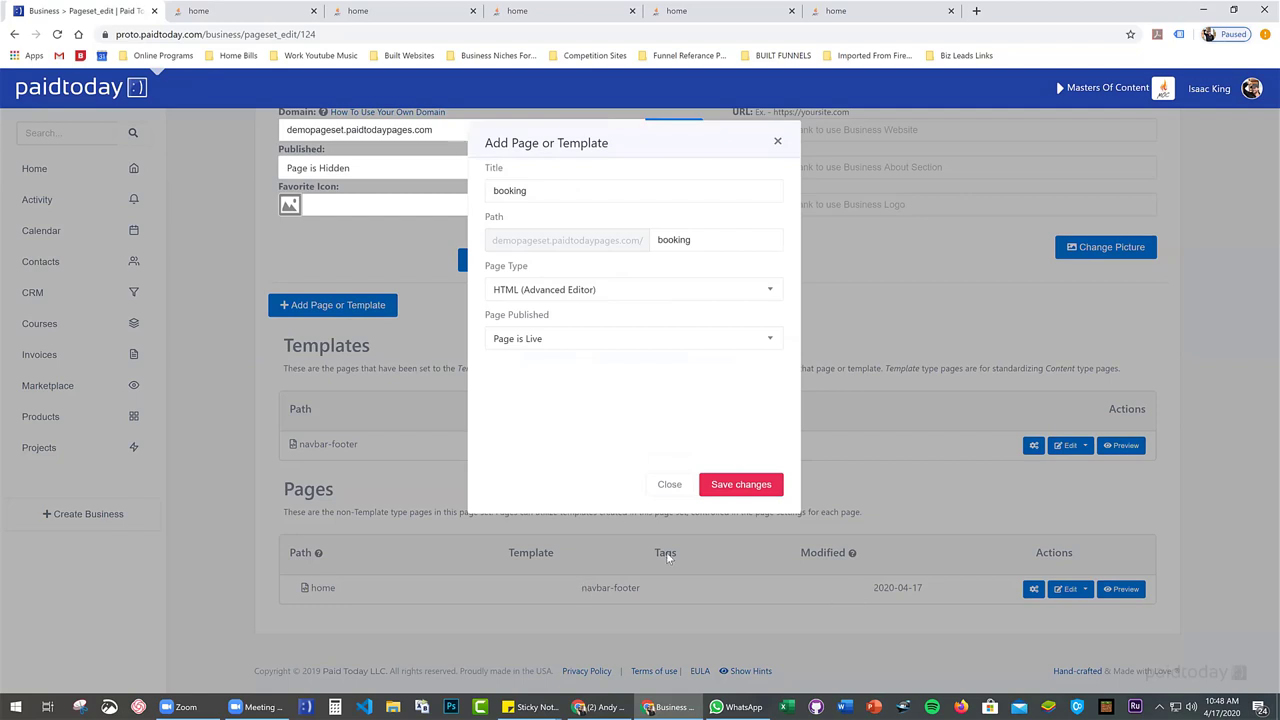
click(740, 485)
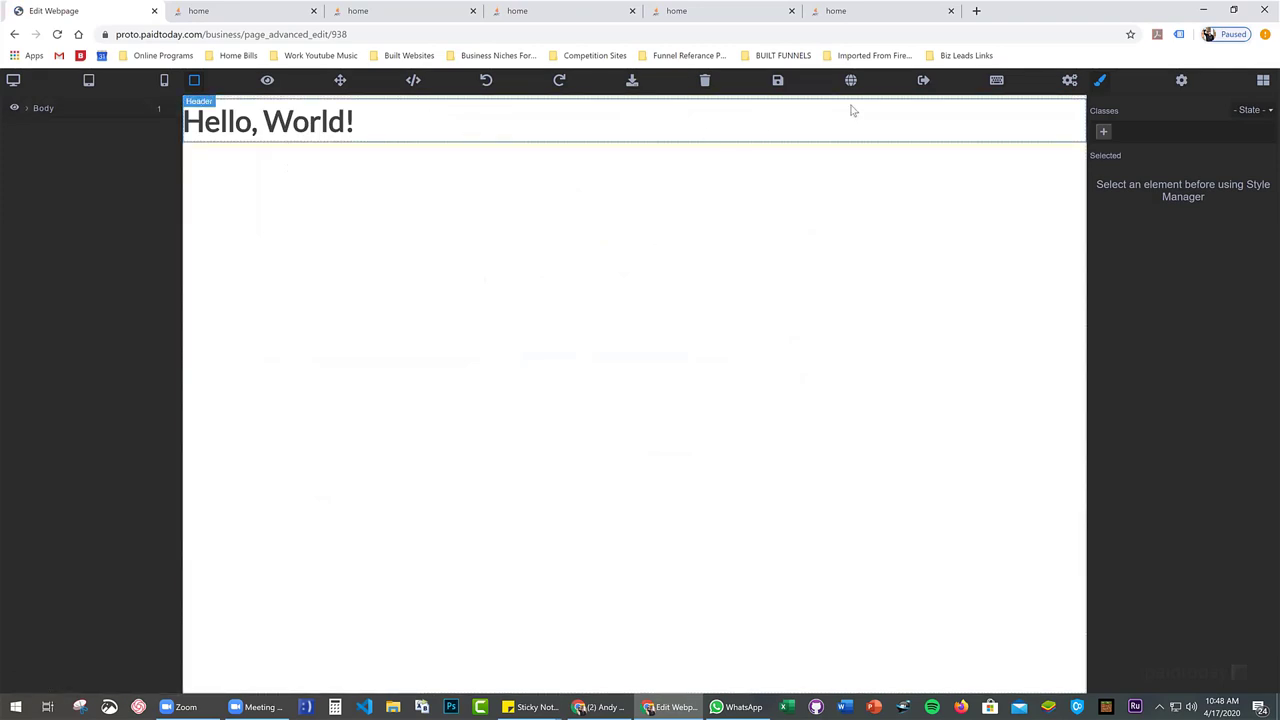
Save the new booking page and delete its 'Hello, World!' heading
click(997, 83)
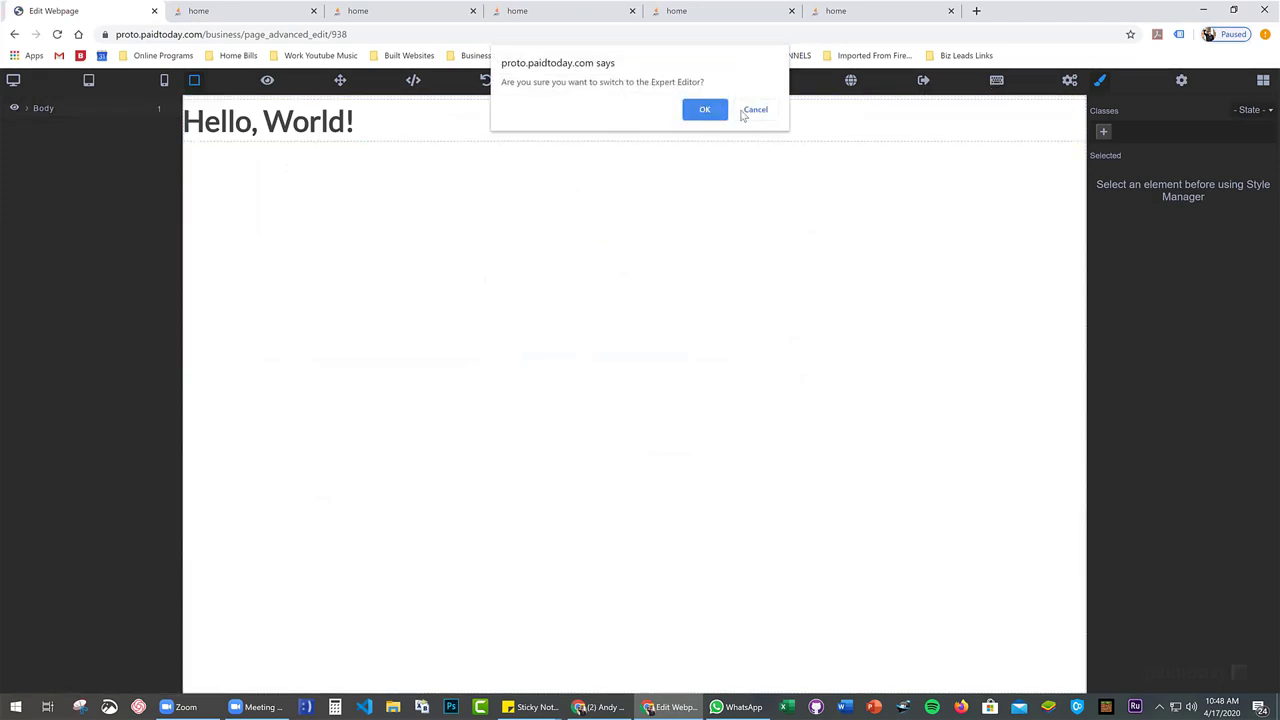
click(757, 110)
click(704, 80)
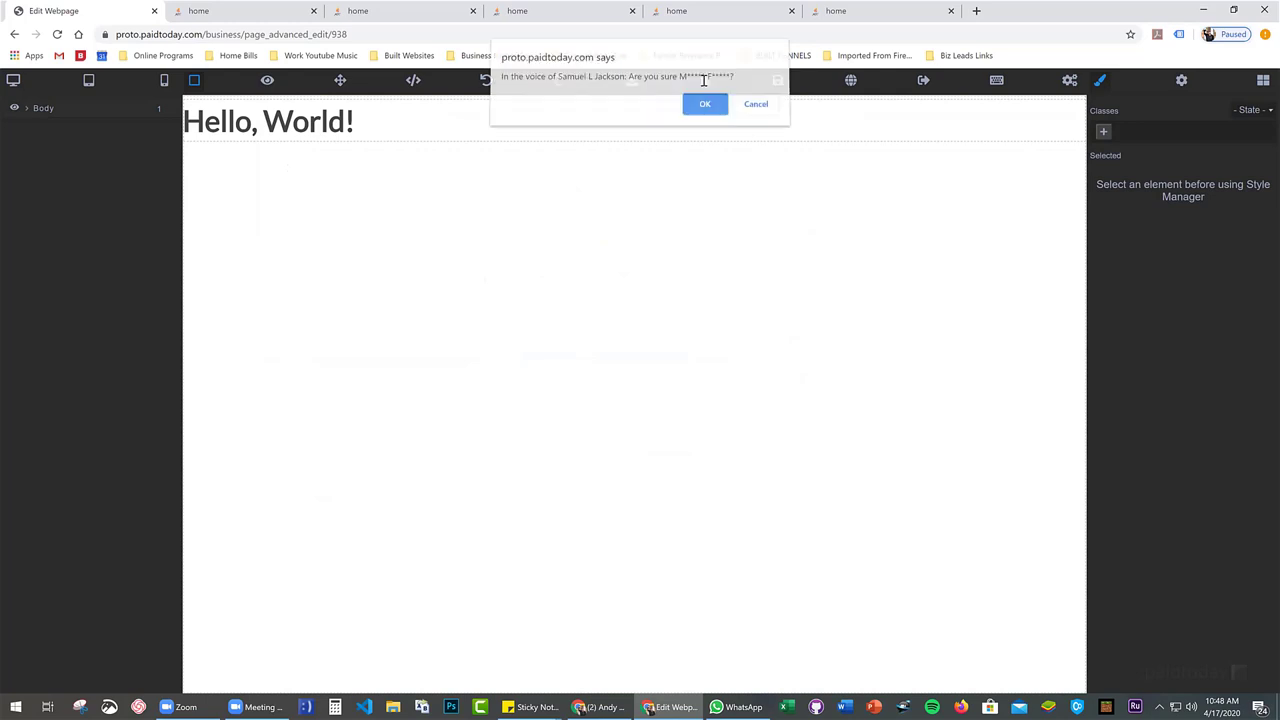
click(758, 113)
click(779, 81)
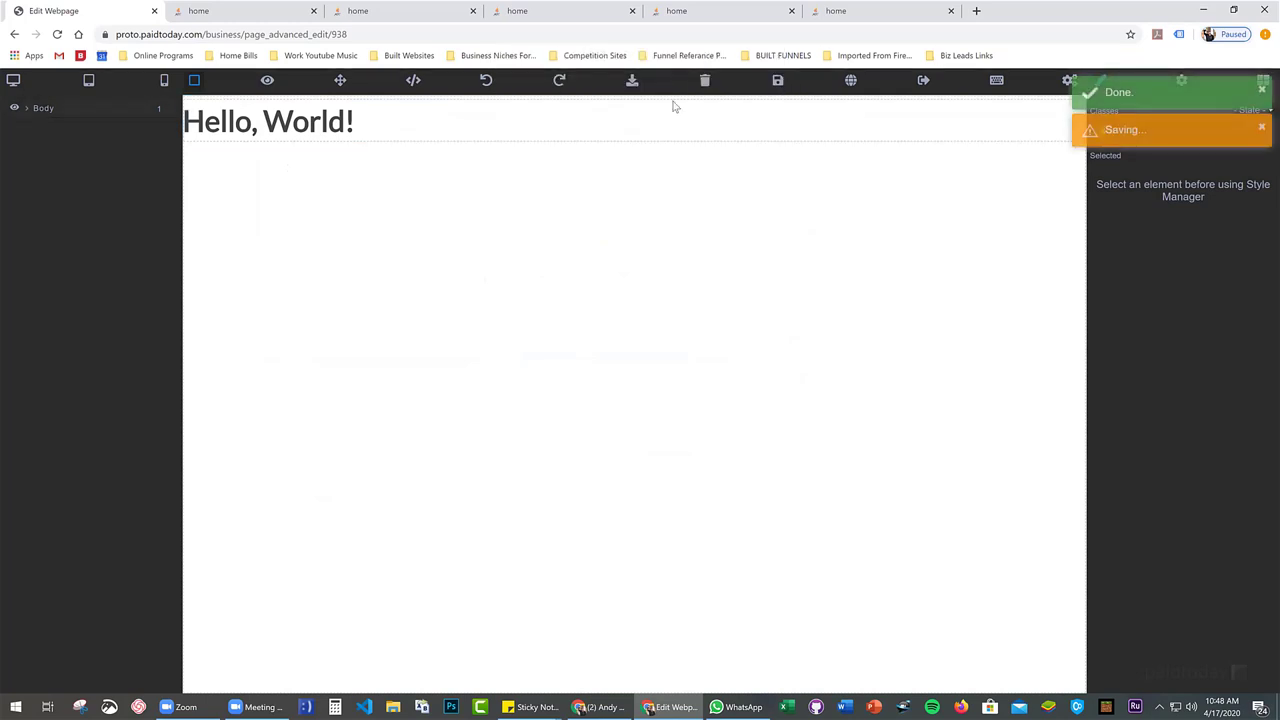
click(361, 158)
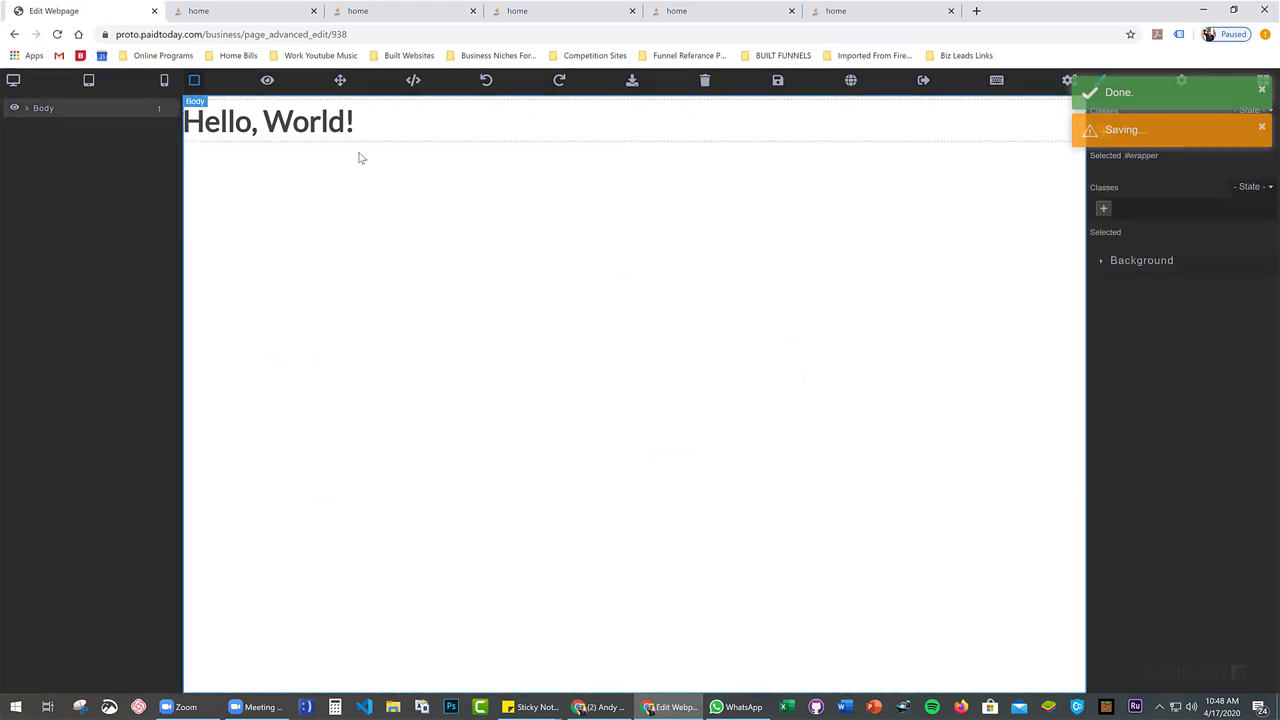
click(408, 123)
key(Delete)
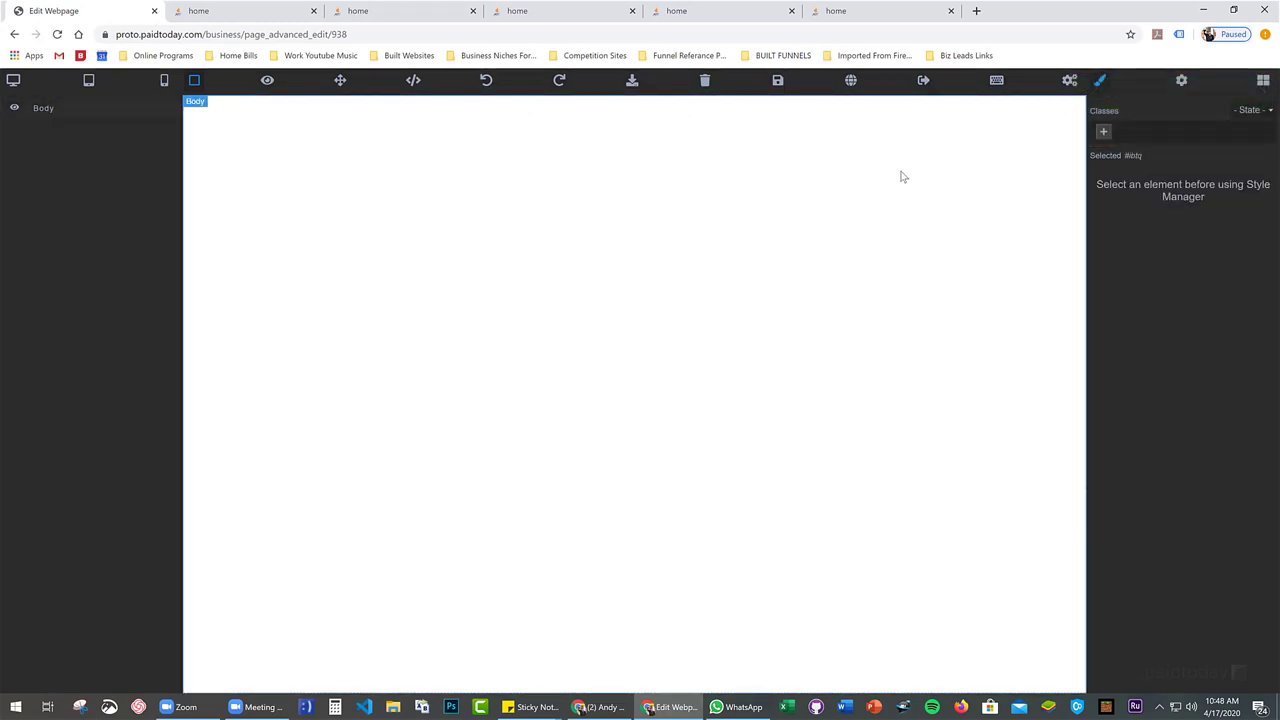
Add a Cover Header block at the top and retitle it 'Book a consultation'
click(1263, 80)
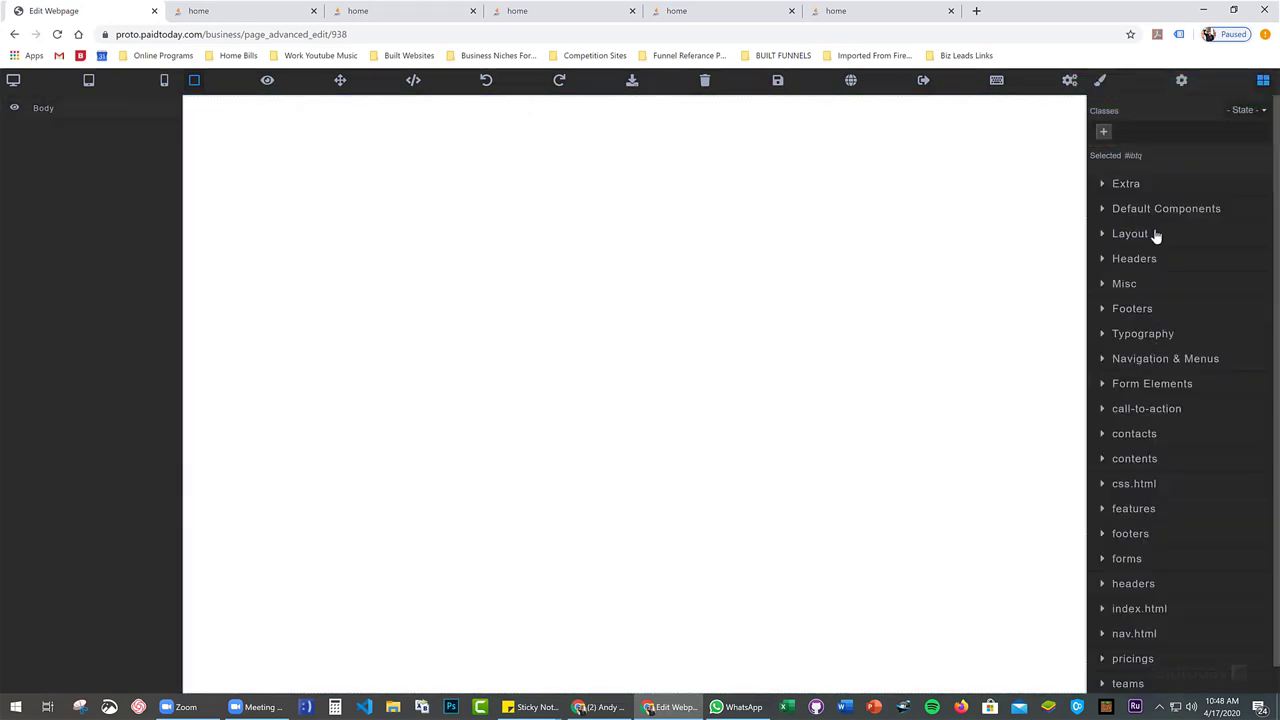
click(1152, 260)
drag(1136, 308, 620, 228)
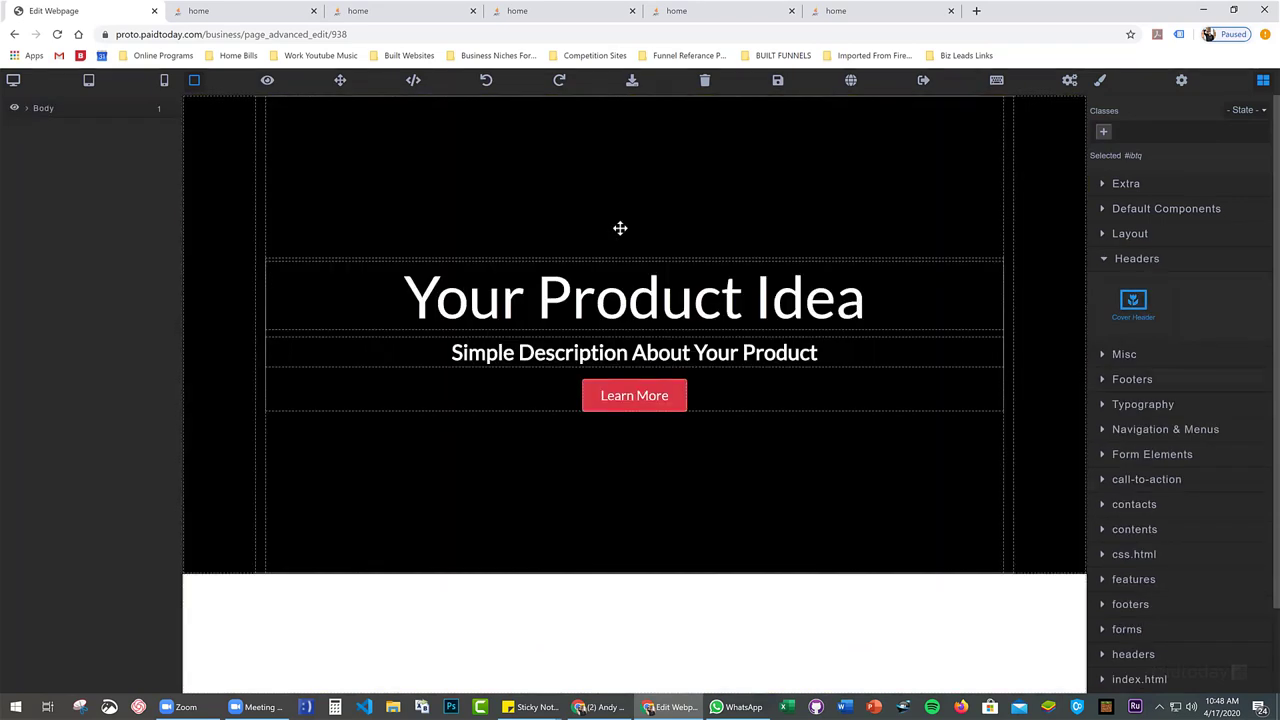
triple_click(574, 293)
text(Bo)
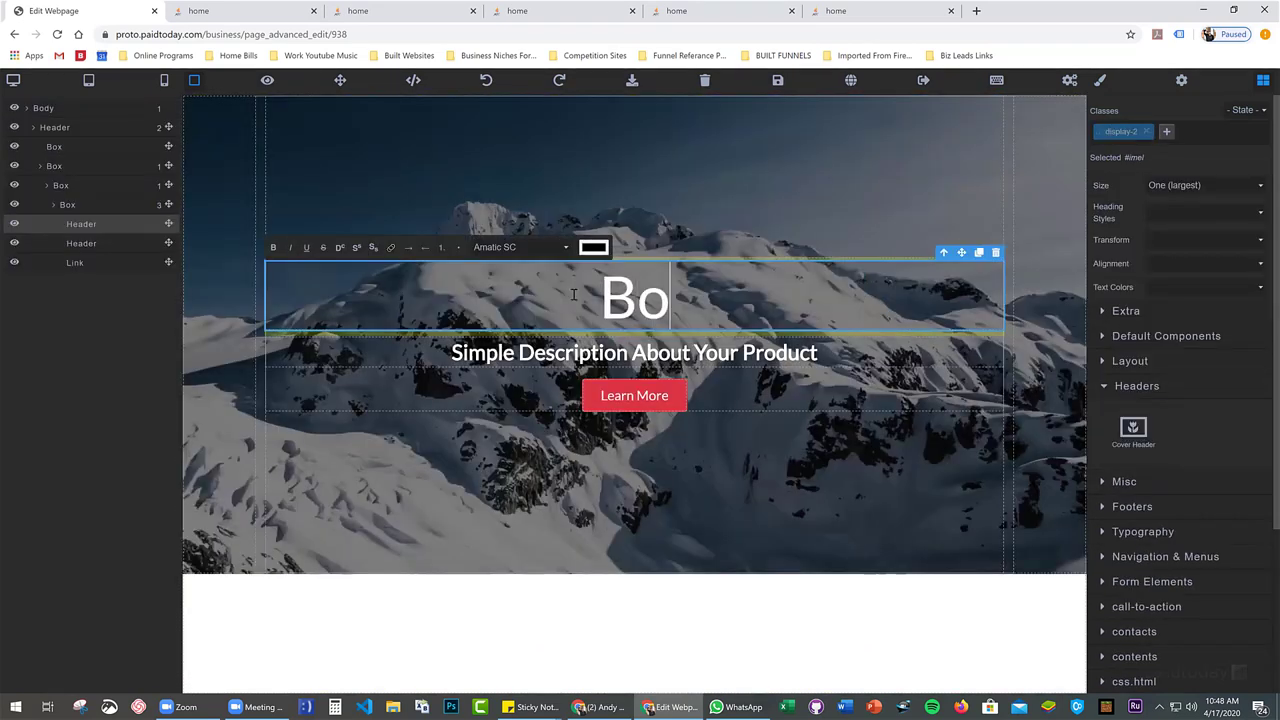
text(ok a consultation)
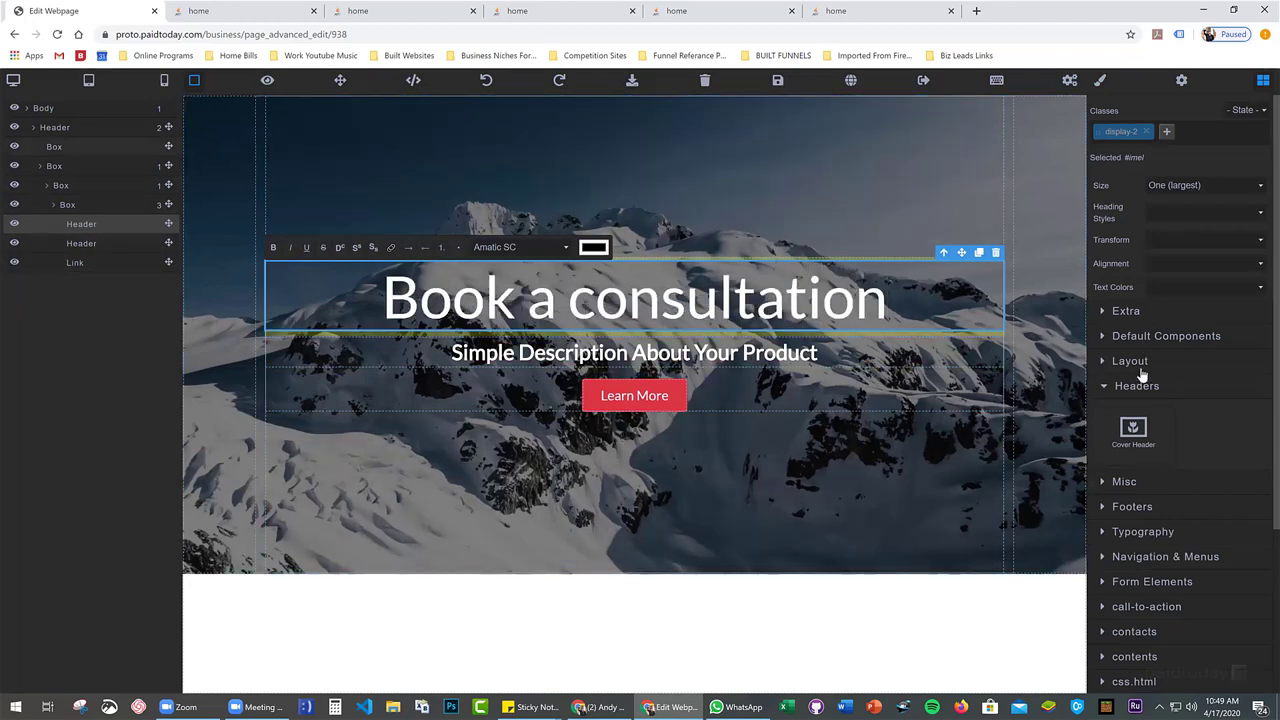
click(1146, 364)
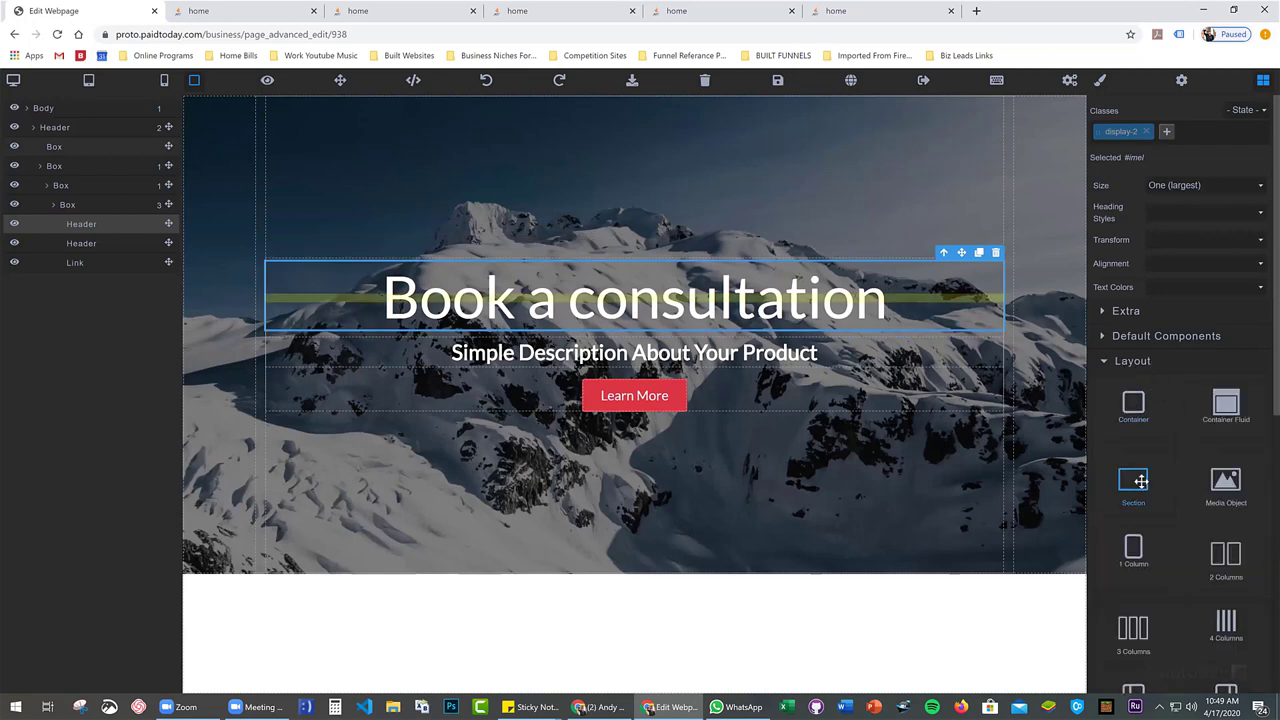
Add a section with a container and a 1 Column row below the header, deleting stray paragraphs
drag(1133, 480, 572, 586)
drag(1155, 288, 701, 620)
scroll(701, 620, down, 1)
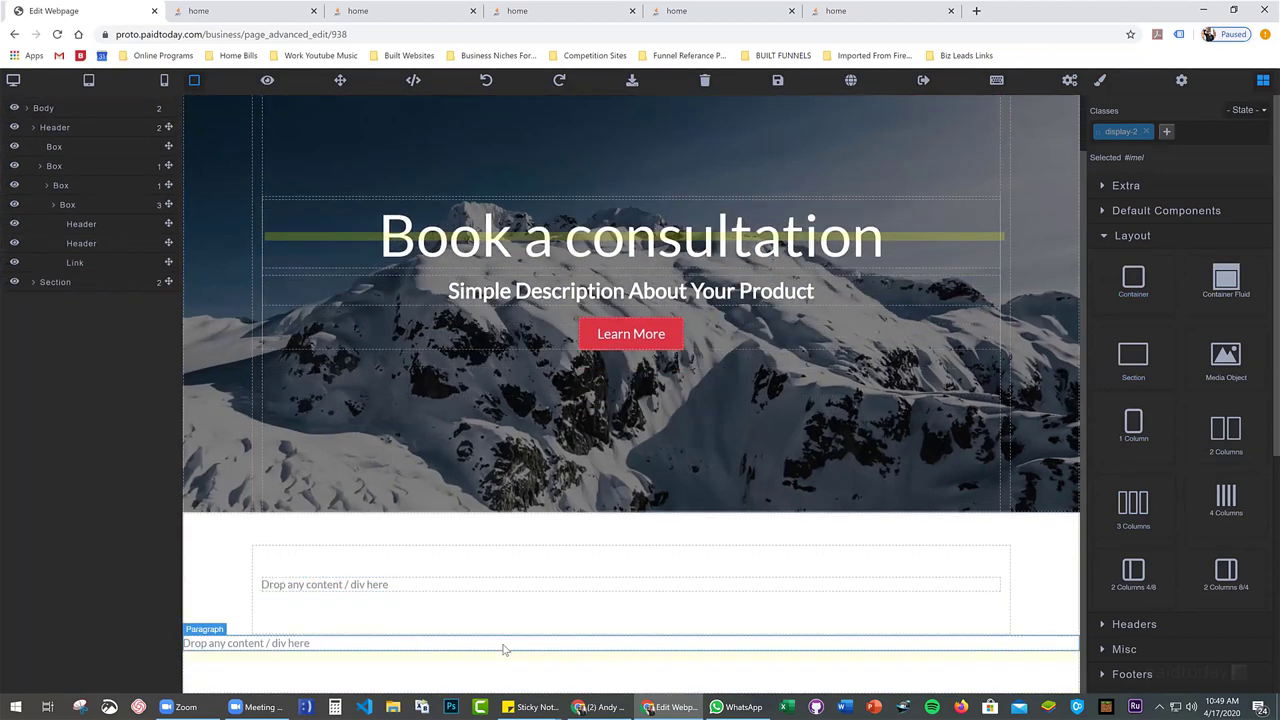
click(637, 640)
key(Delete)
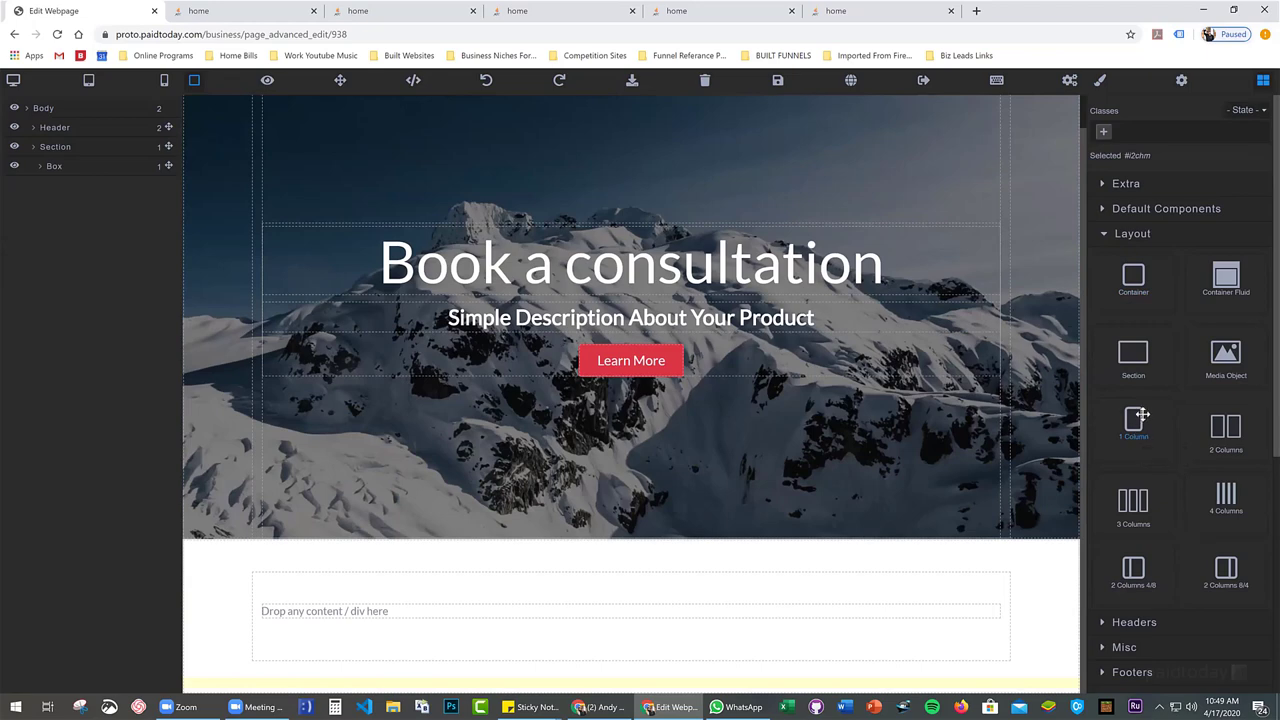
drag(1133, 410, 654, 609)
click(597, 631)
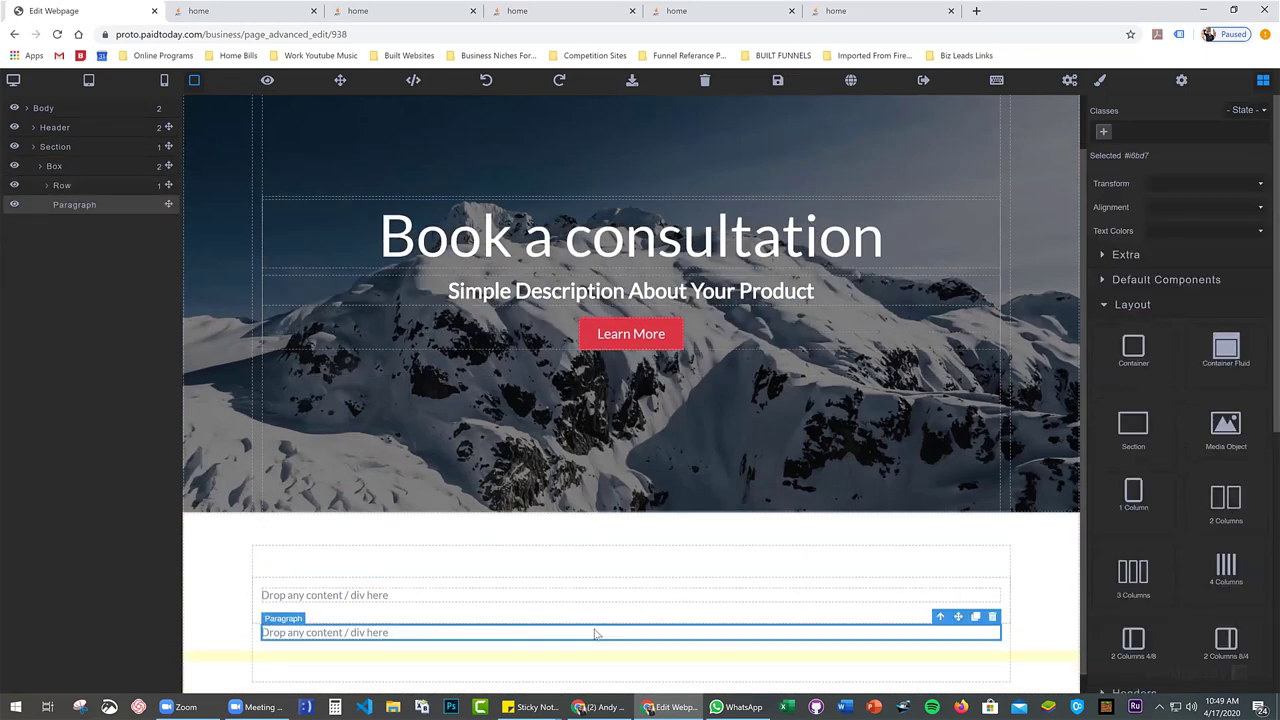
click(991, 617)
scroll(1140, 513, down, 2)
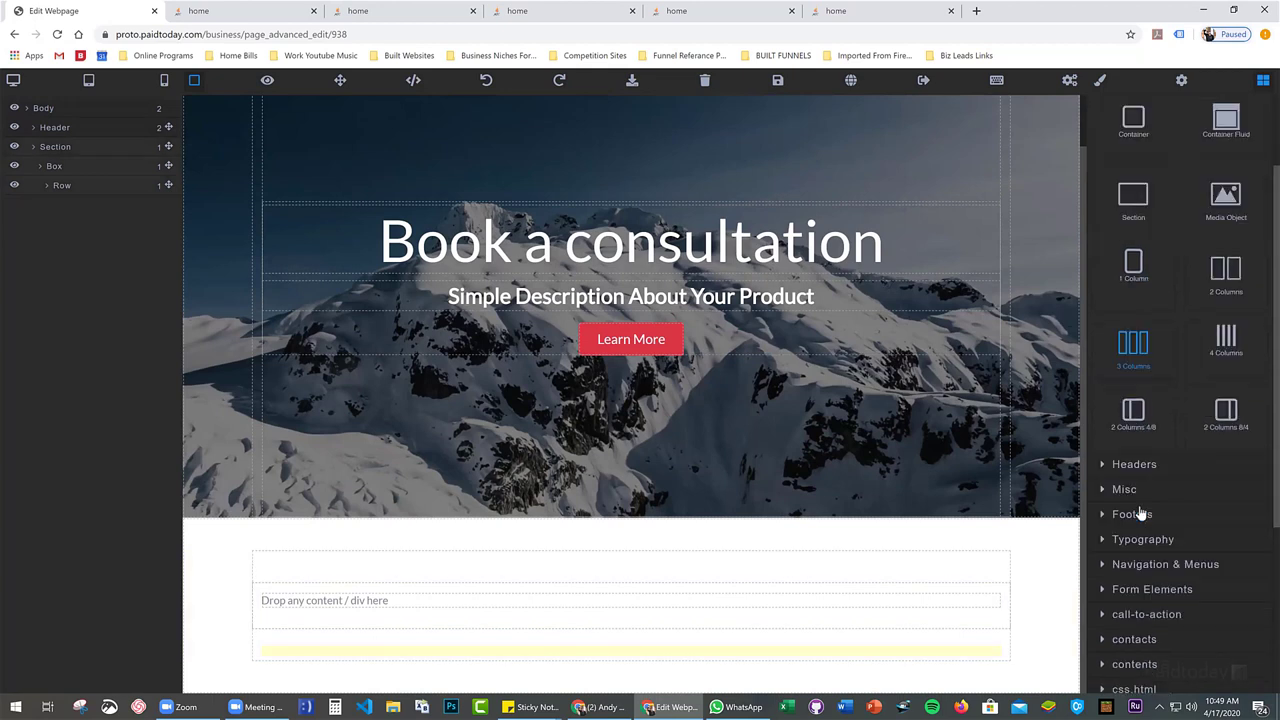
scroll(1140, 513, down, 1)
Place a heading block from Typography into the new one-column row
click(1150, 476)
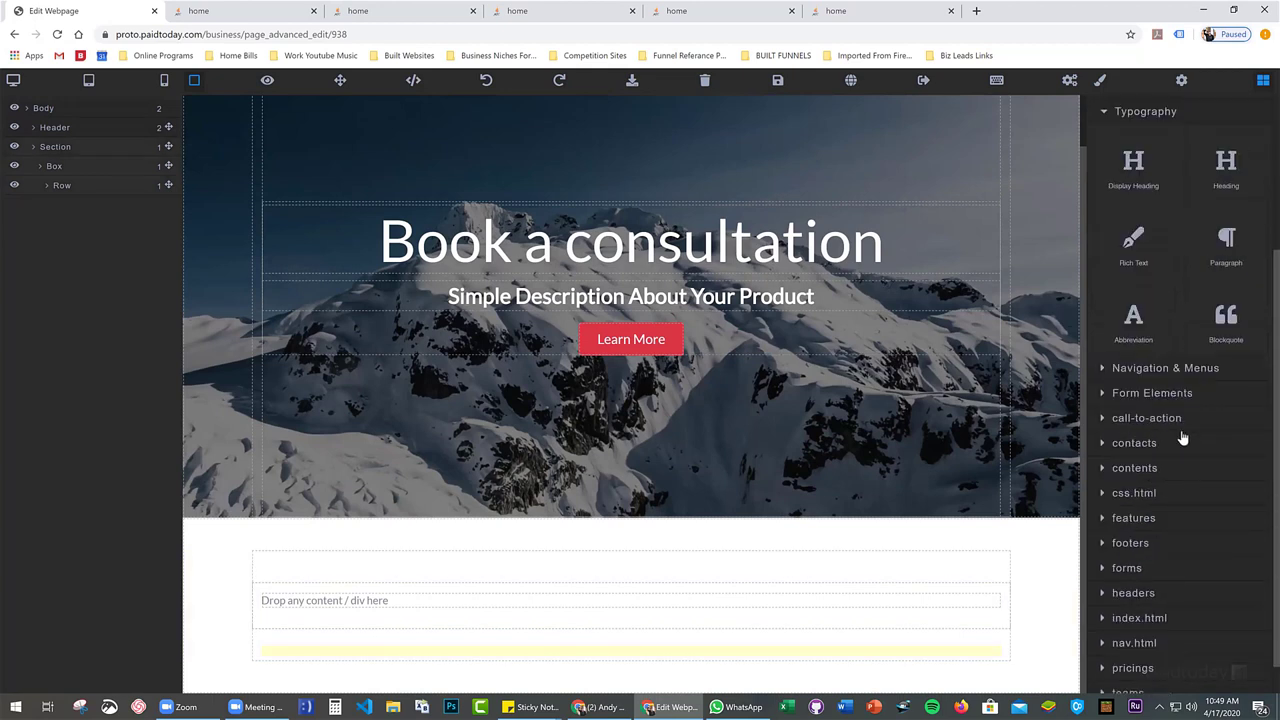
drag(1226, 170, 365, 637)
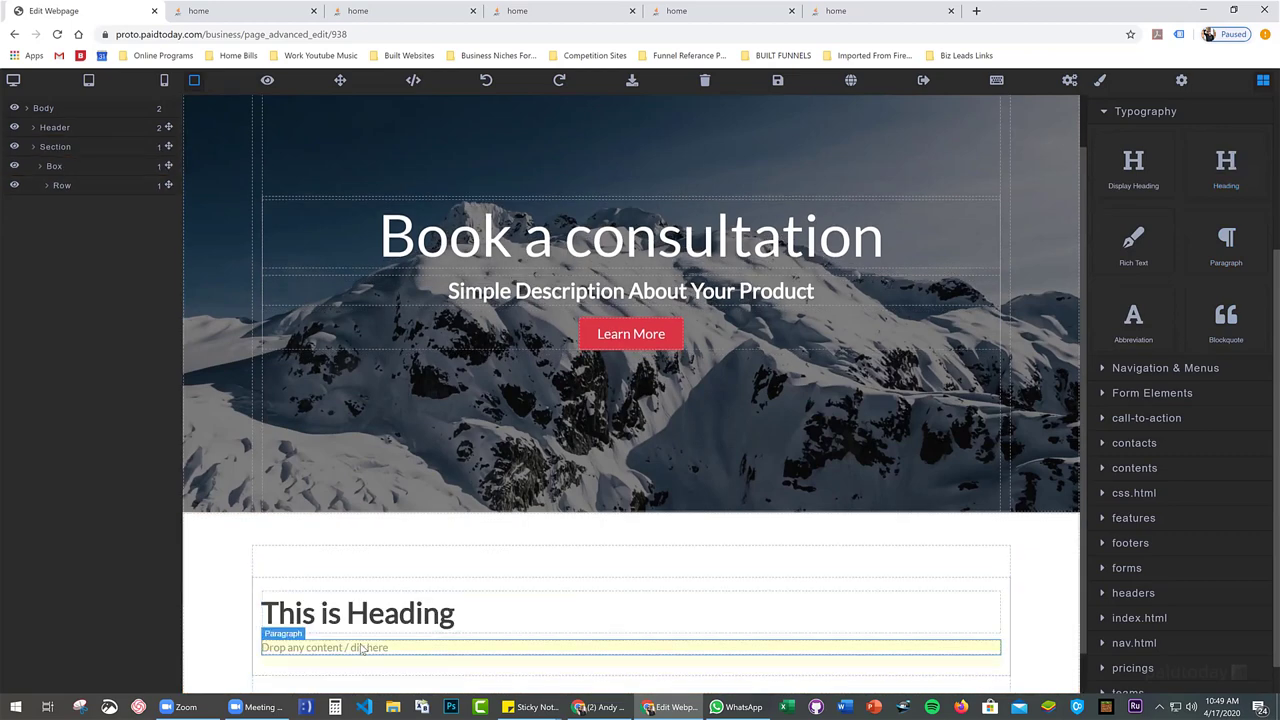
double_click(382, 615)
Retype the heading to read 'Choose a time for your consultation'
text(Fill out)
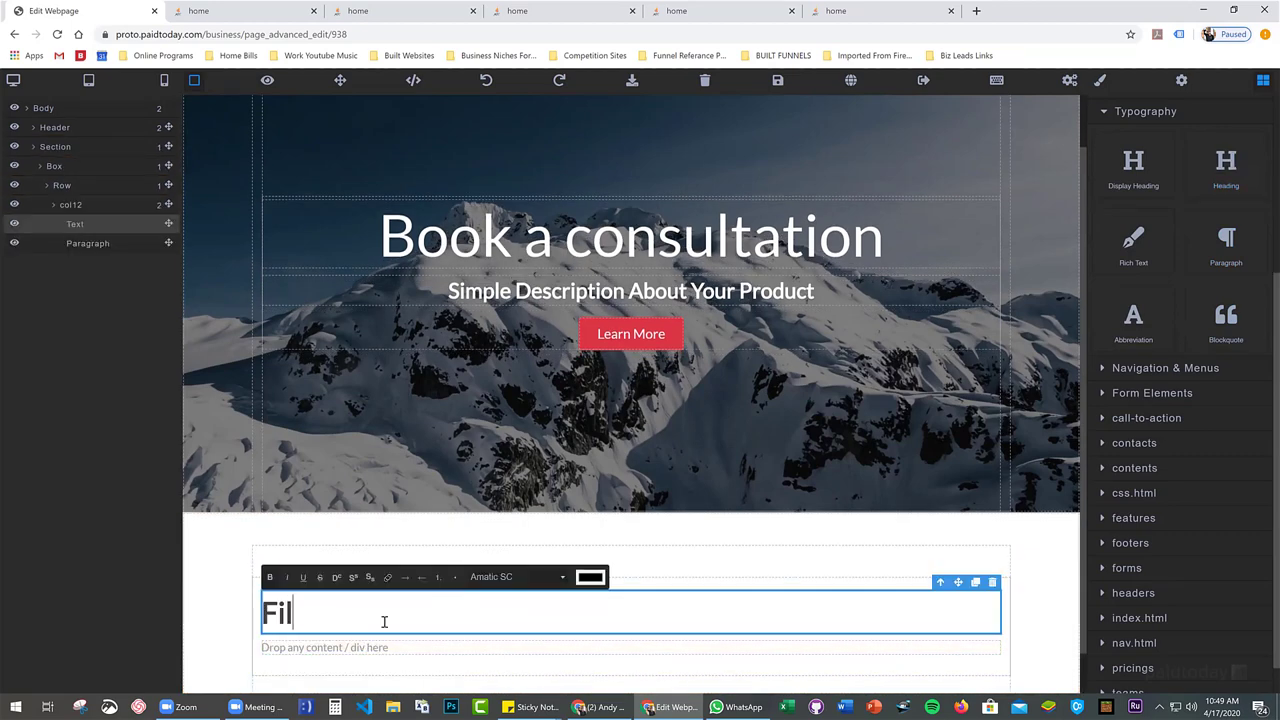
key(BackSpace)
key(BackSpace)
key(BackSpace)
key(BackSpace)
key(BackSpace)
key(BackSpace)
key(BackSpace)
key(BackSpace)
text(Choose a time and f)
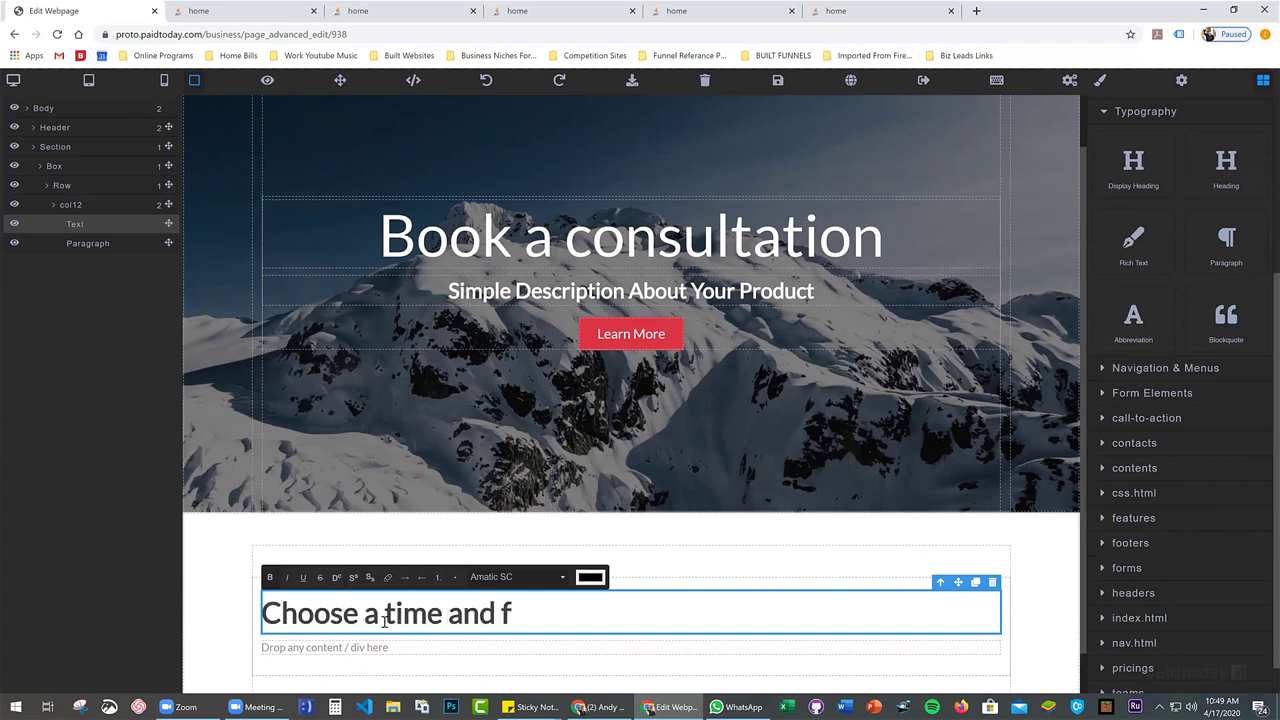
key(BackSpace)
text(submi)
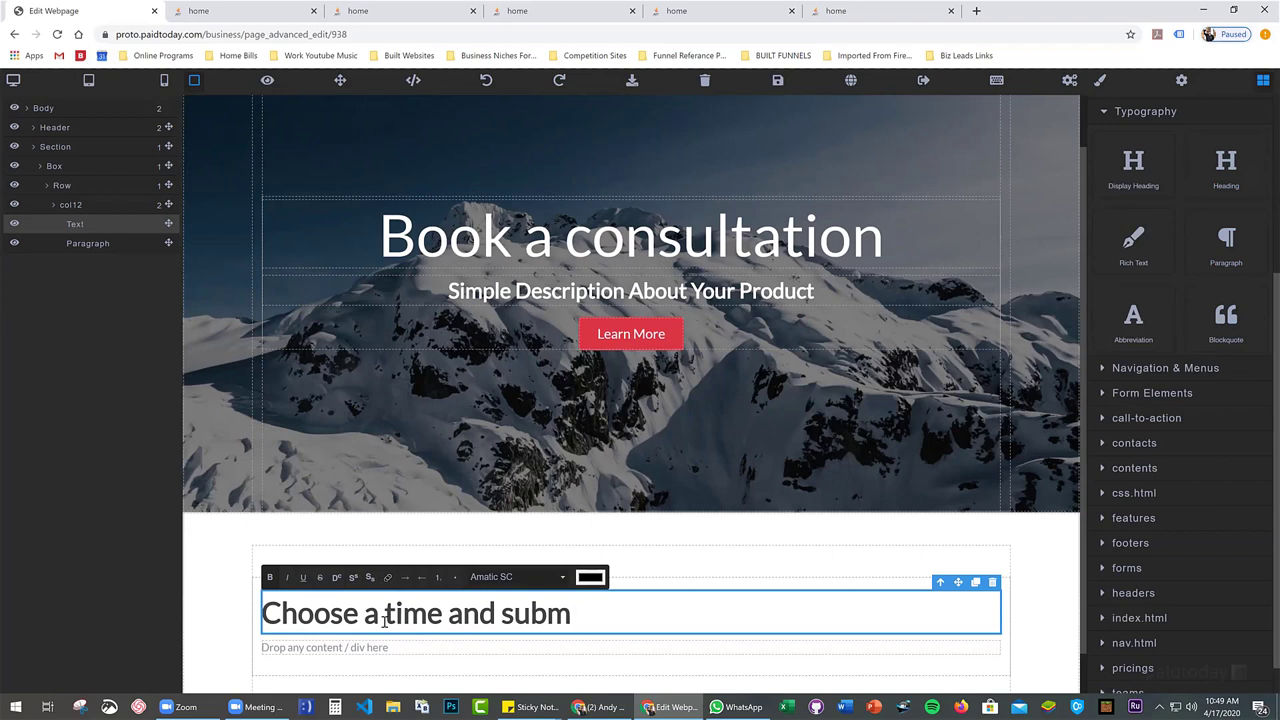
key(BackSpace)
key(BackSpace)
key(BackSpace)
key(BackSpace)
key(BackSpace)
key(BackSpace)
key(BackSpace)
key(BackSpace)
key(BackSpace)
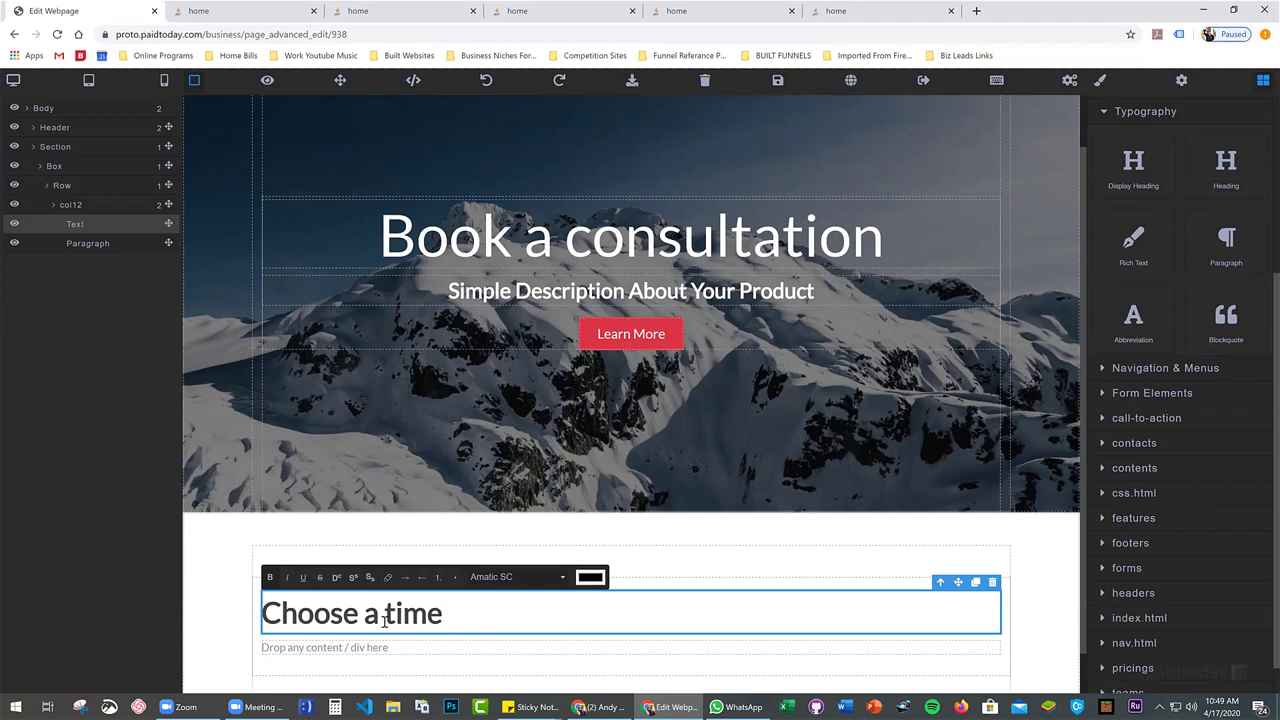
text(for your conslu)
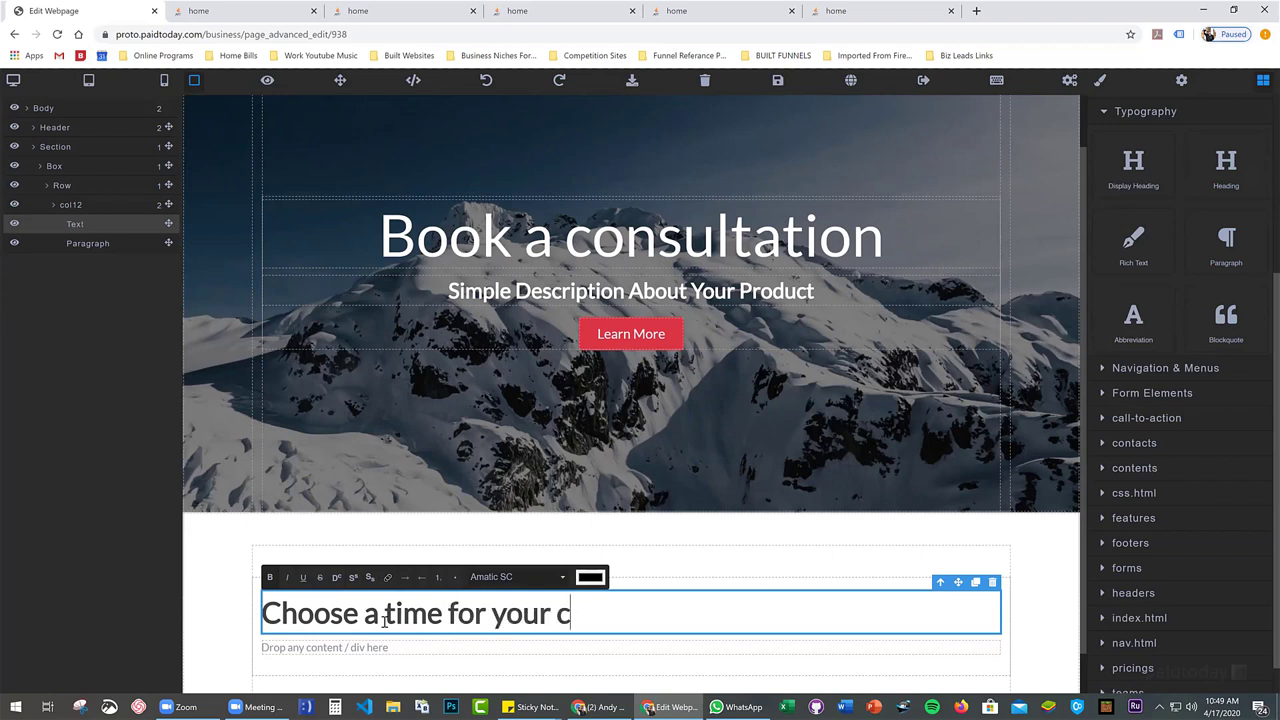
key(BackSpace)
key(BackSpace)
text(ultation)
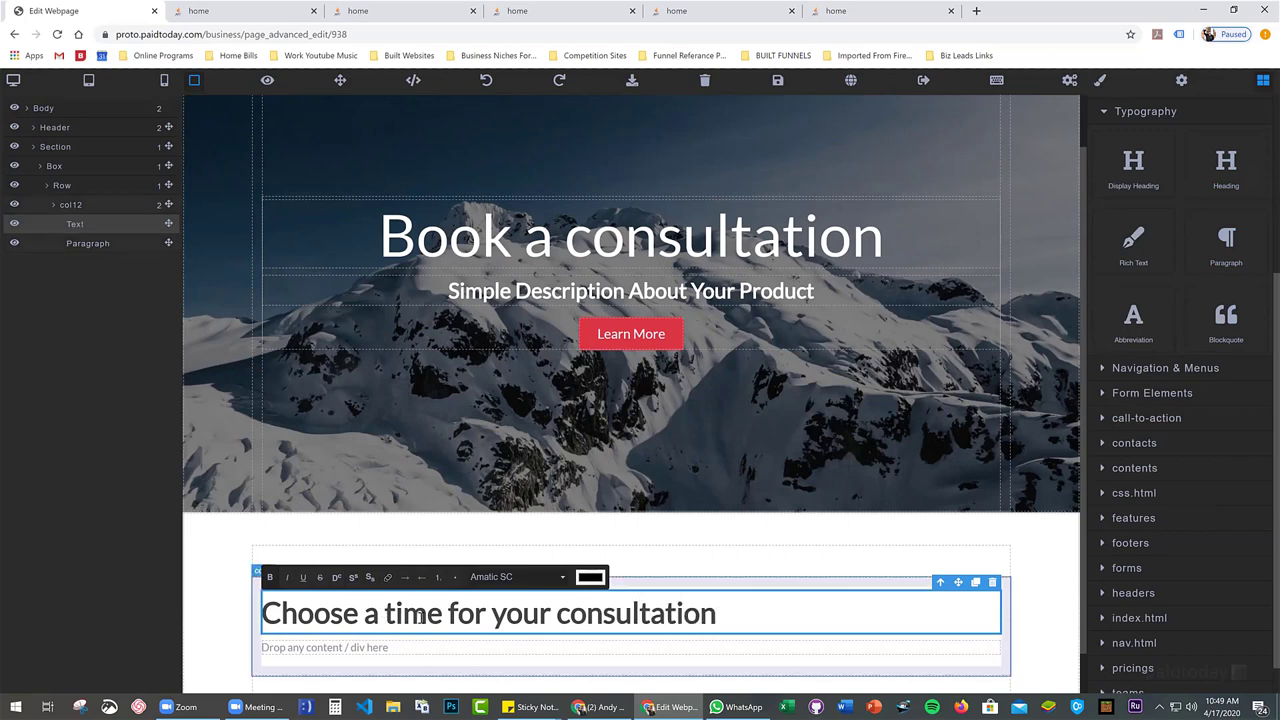
scroll(419, 614, down, 1)
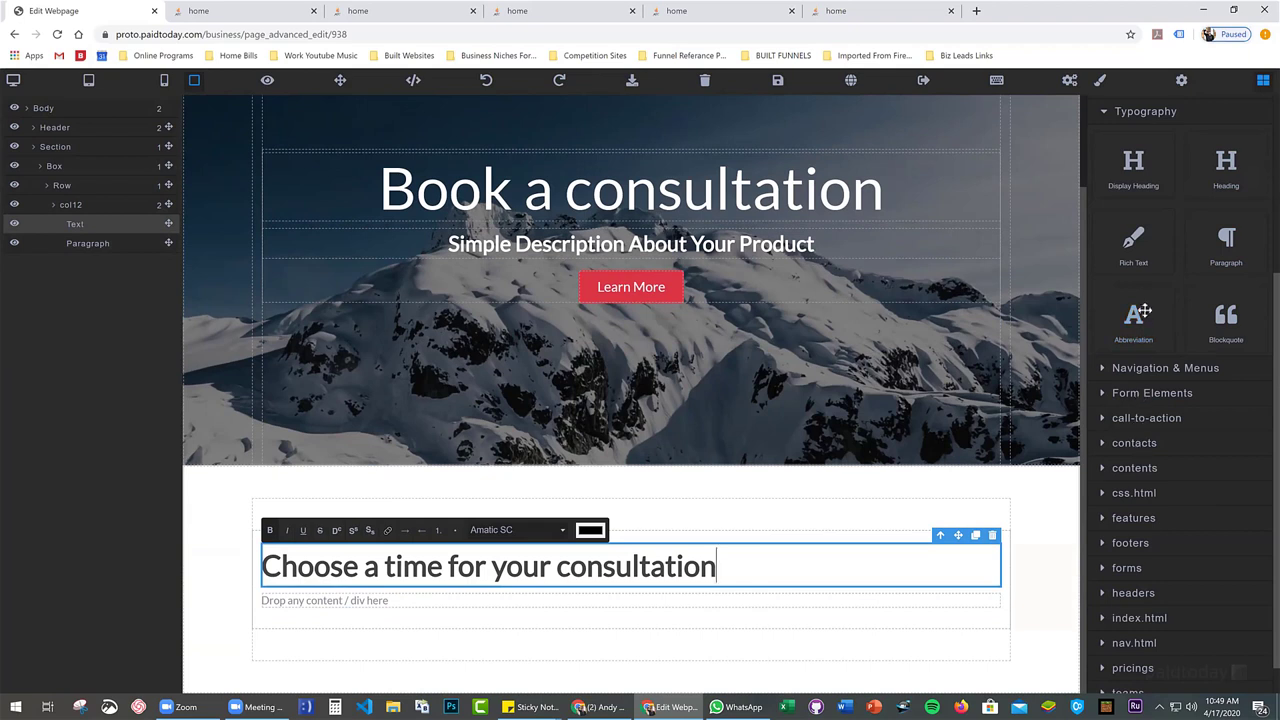
scroll(1137, 331, up, 3)
click(1148, 238)
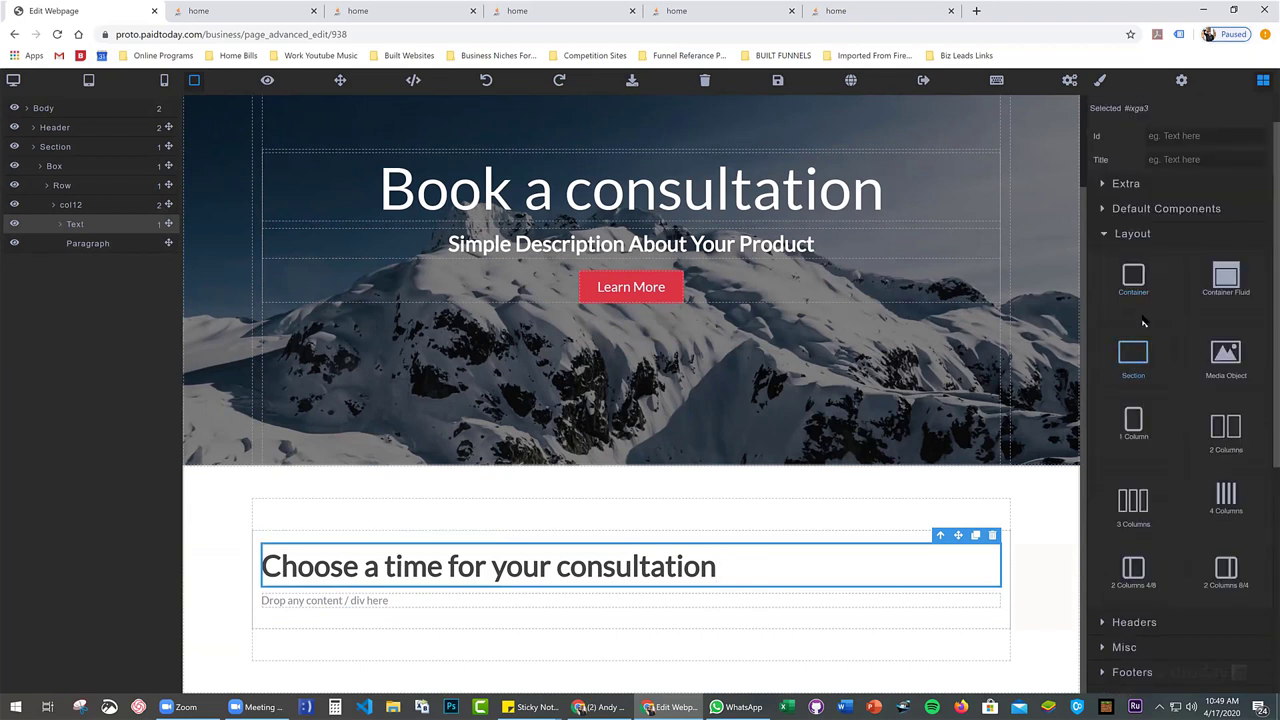
scroll(1146, 313, down, 1)
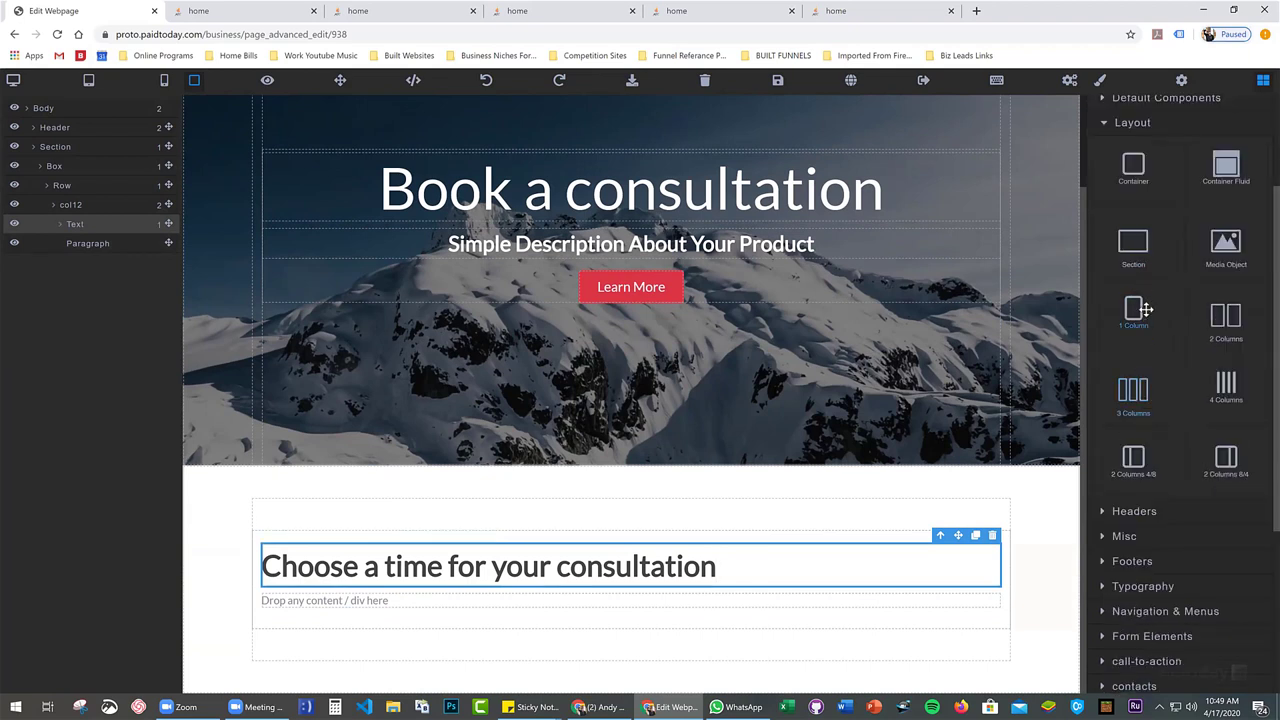
Drop a 1 Column row below the consultation heading and select the new lower row
drag(1136, 310, 685, 647)
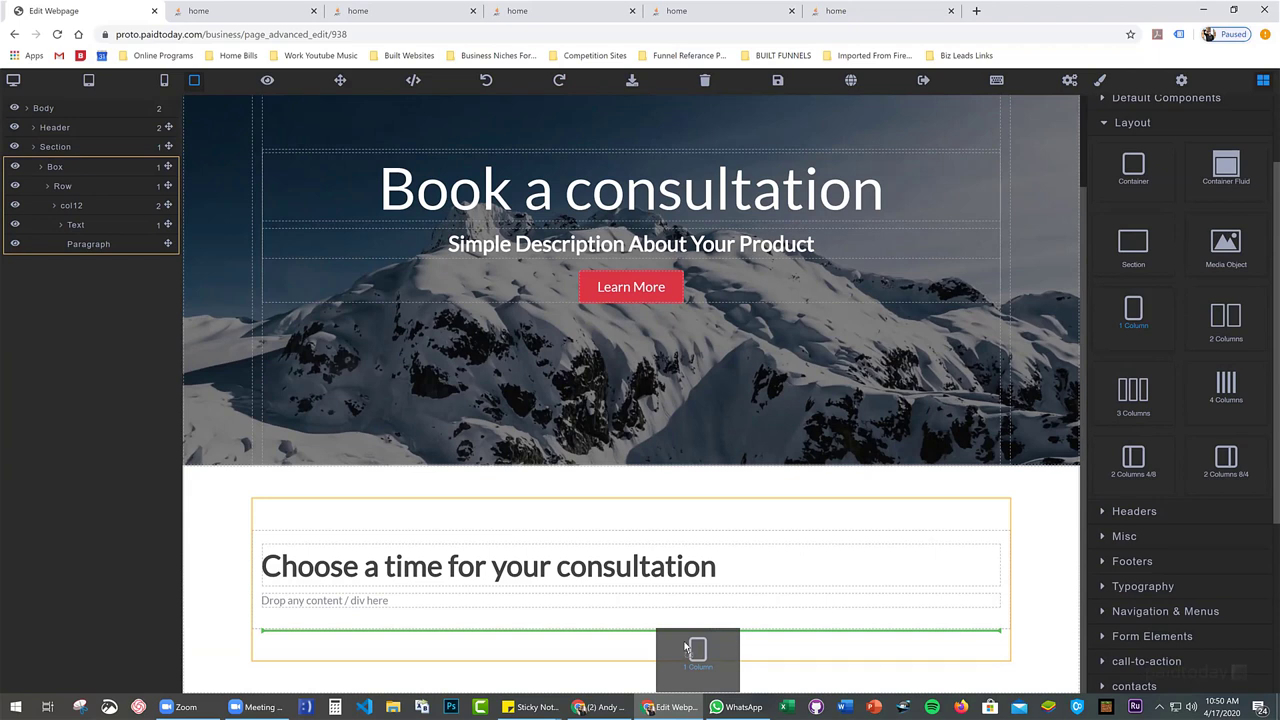
drag(685, 647, 685, 648)
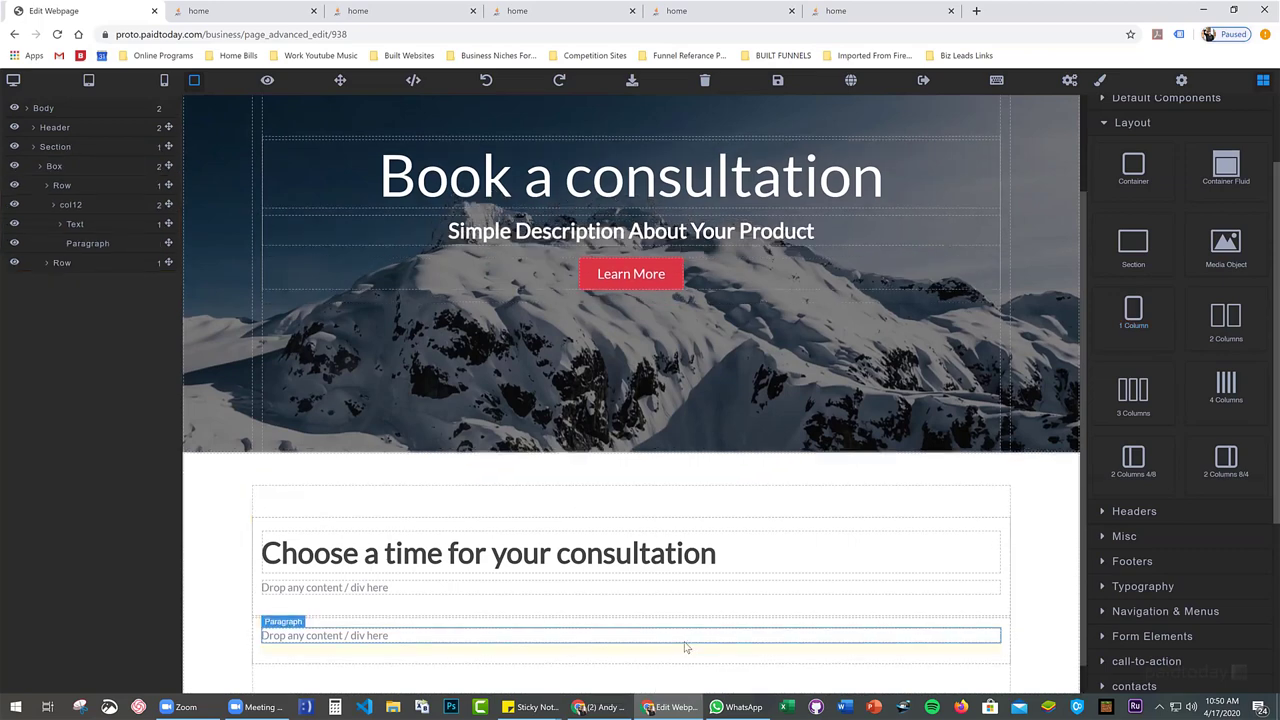
scroll(357, 486, down, 1)
click(354, 467)
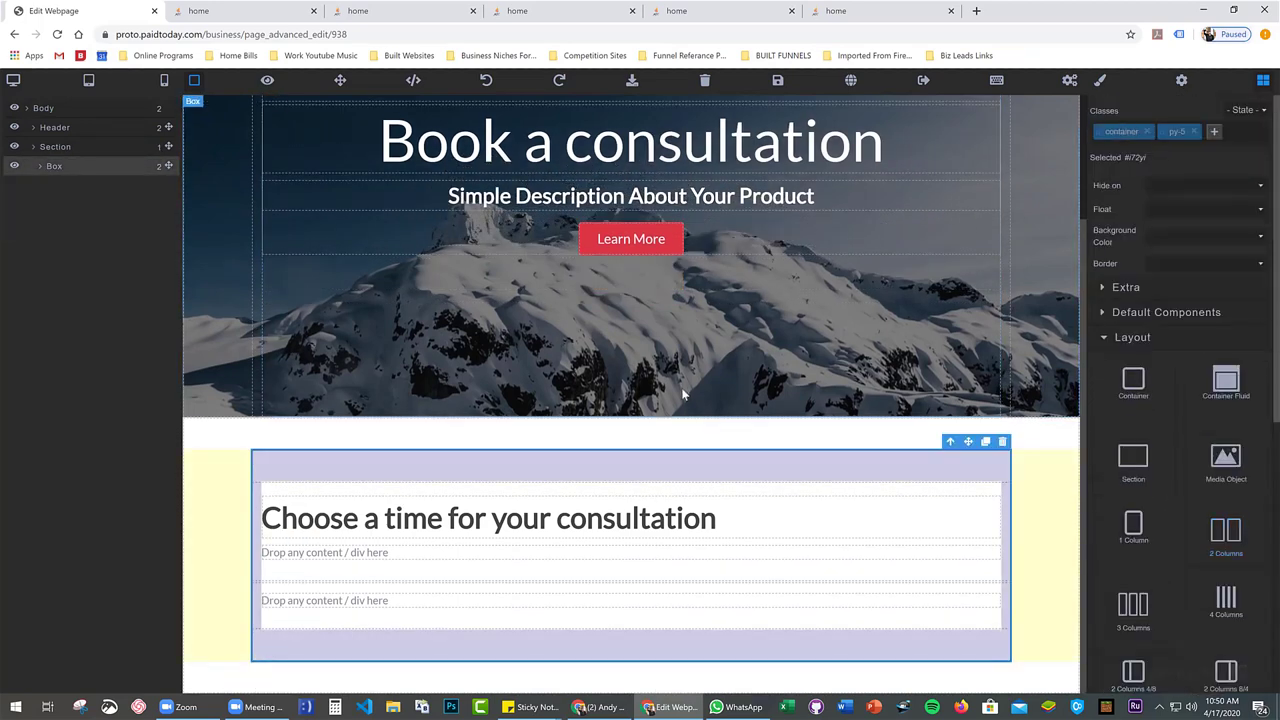
click(440, 498)
click(63, 190)
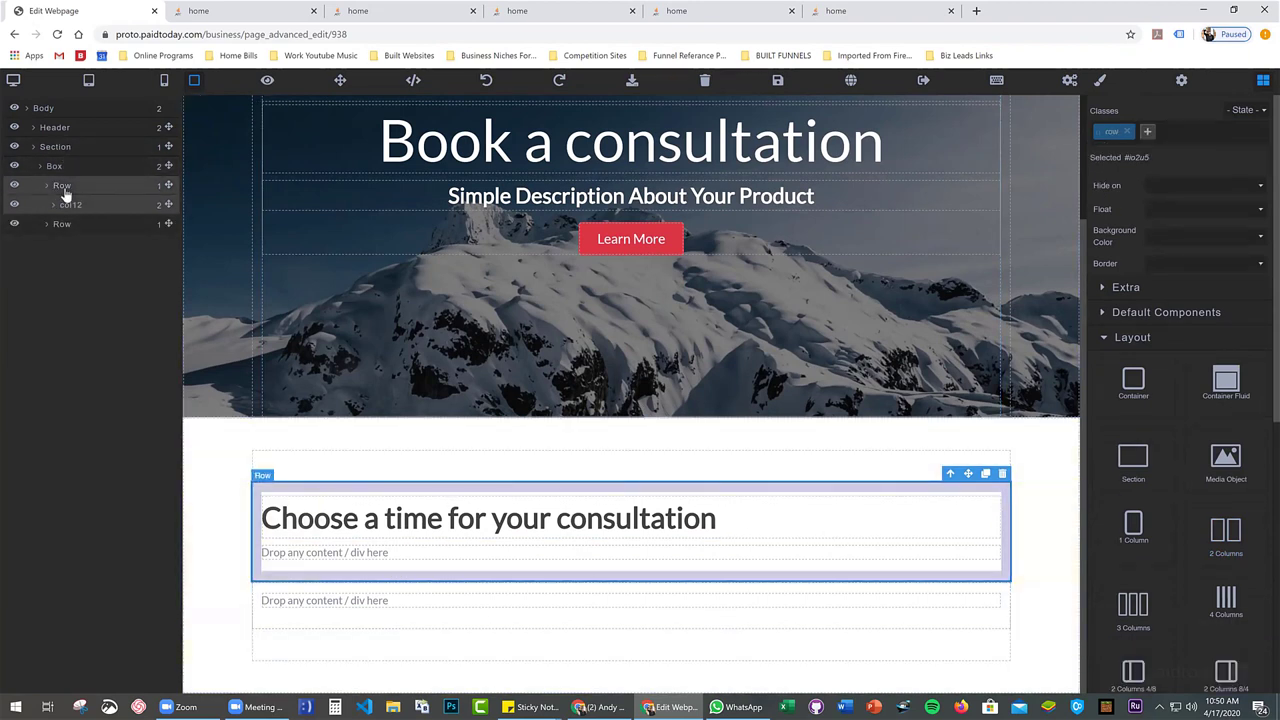
click(68, 229)
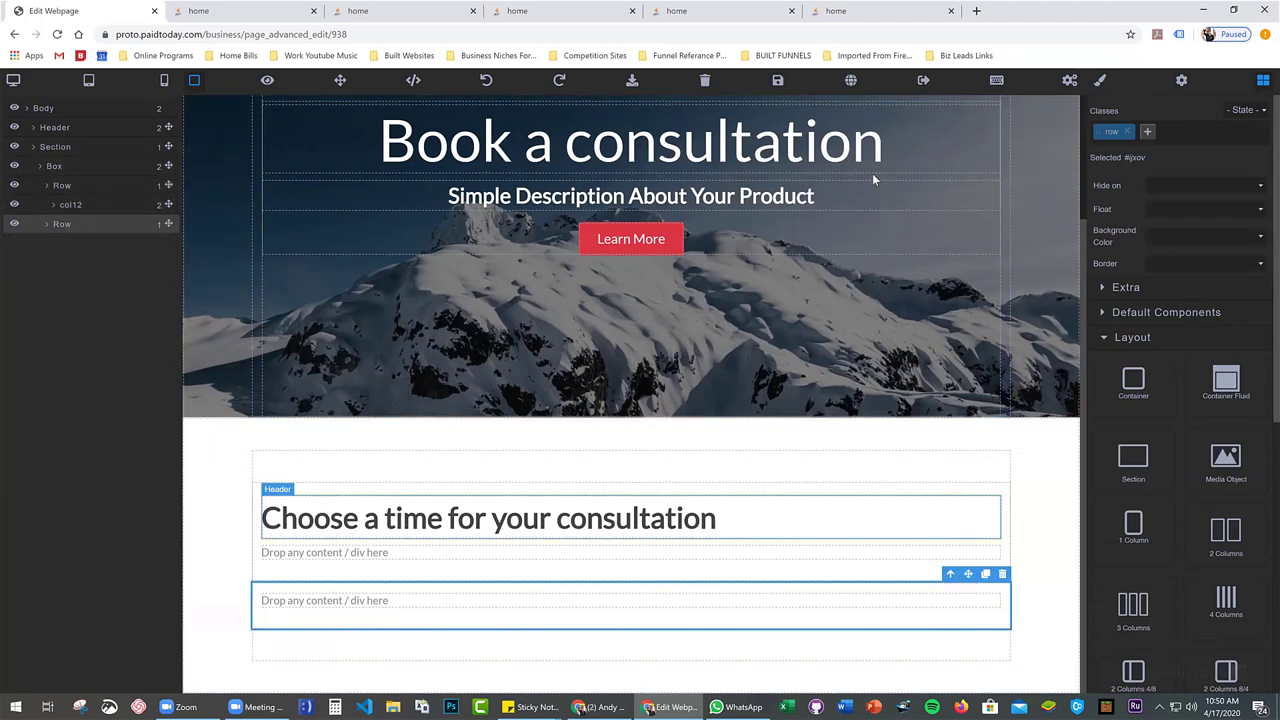
Save the page, switch to the Expert Editor, and format the HTML document
click(775, 83)
click(997, 88)
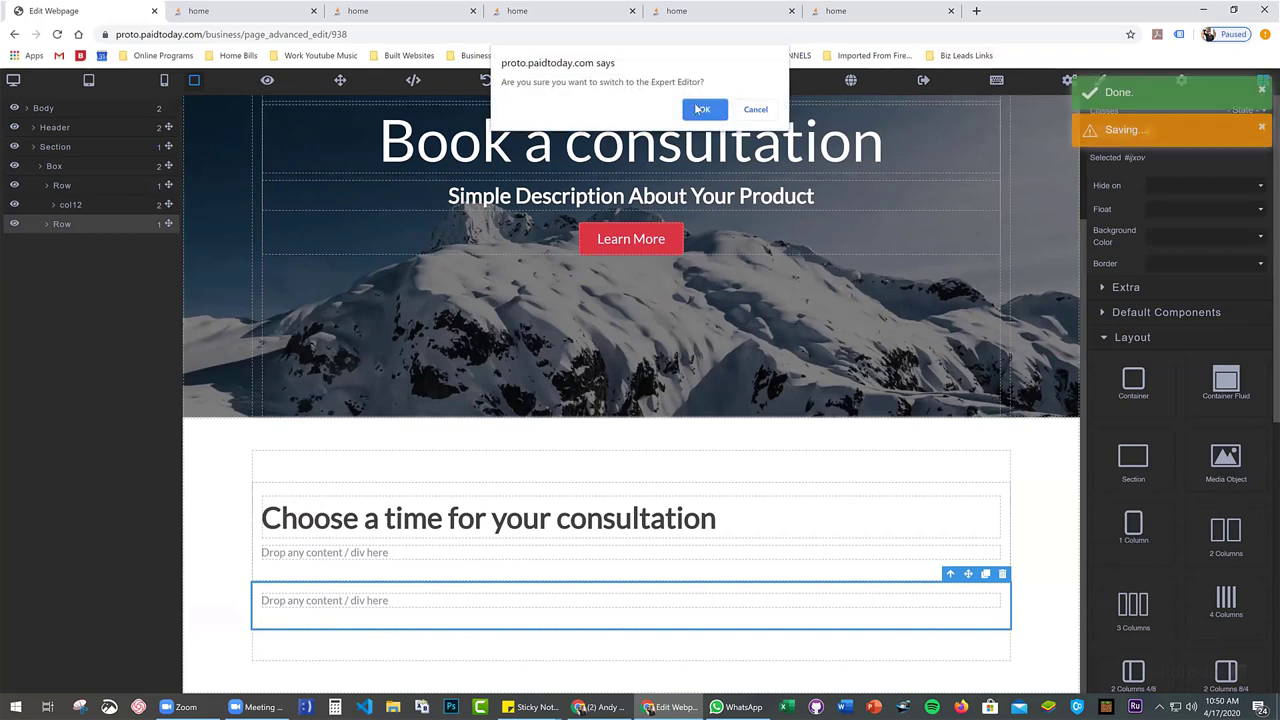
click(694, 108)
click(692, 110)
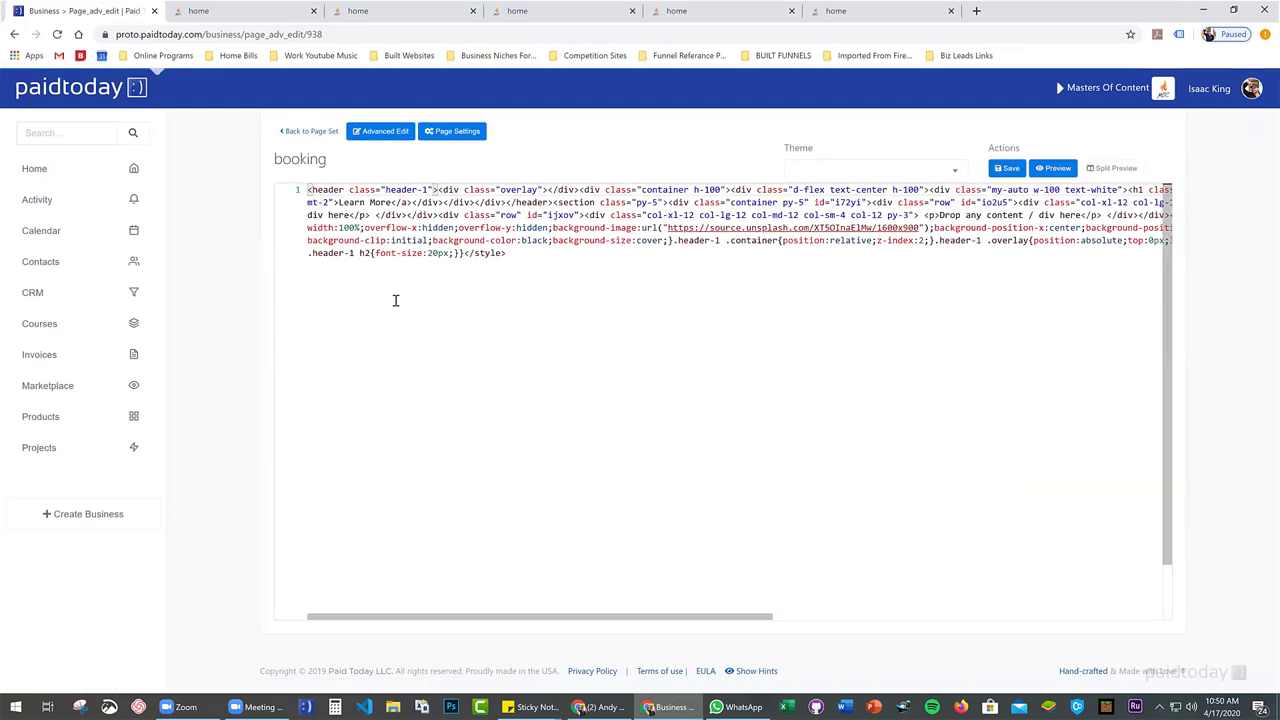
right_click(395, 300)
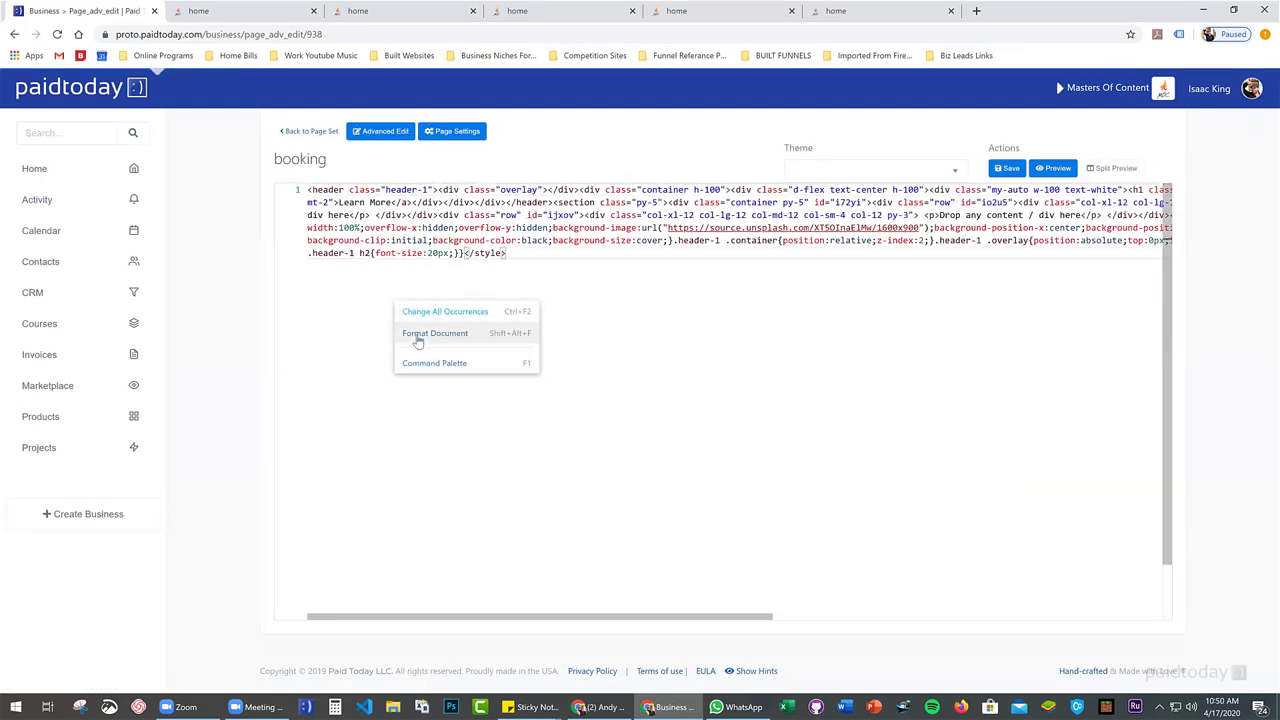
click(491, 334)
Replace the line-25 placeholder paragraph with the pasted appointments iframe embed code
scroll(506, 342, up, 10)
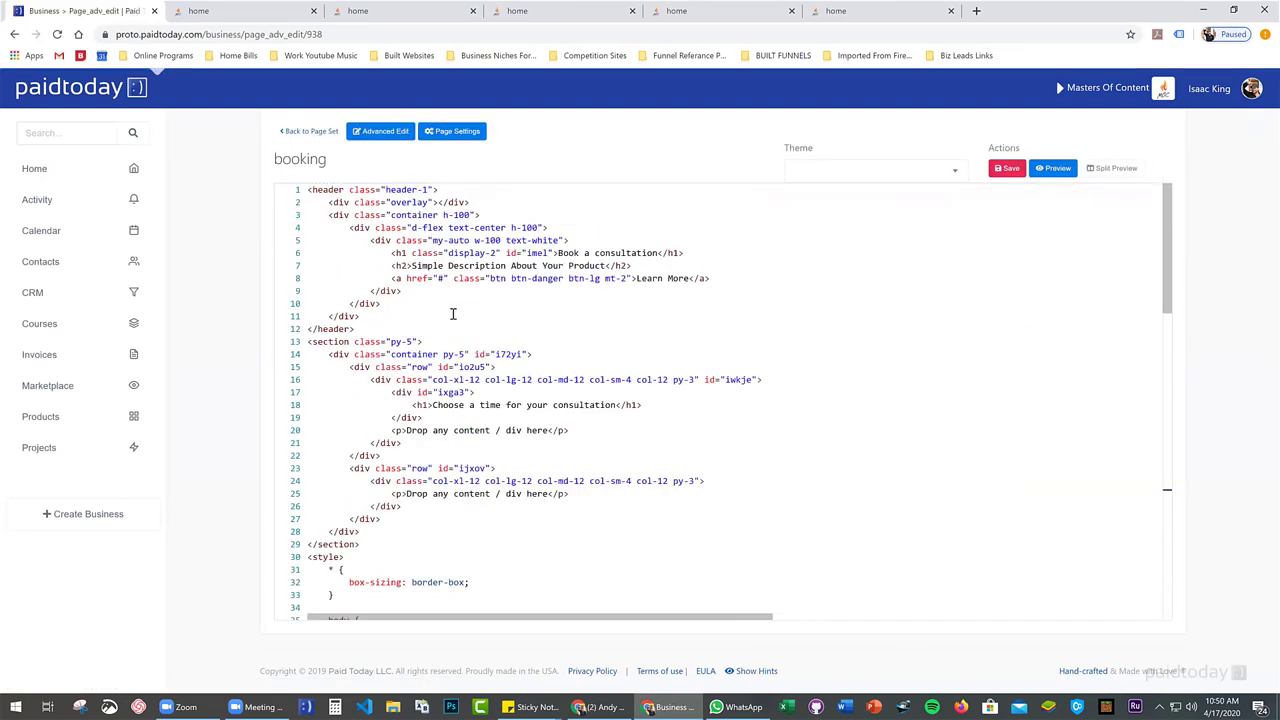
scroll(449, 320, down, 2)
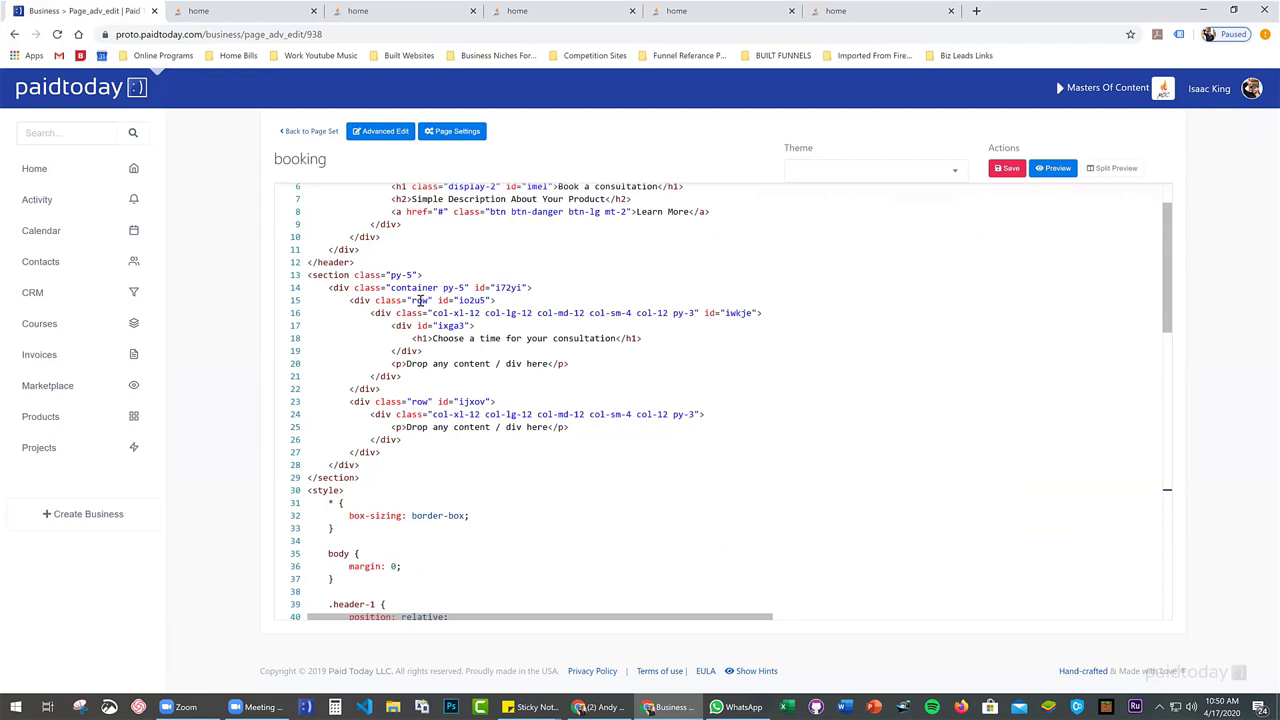
drag(345, 298, 512, 390)
click(364, 401)
drag(350, 401, 400, 445)
click(365, 401)
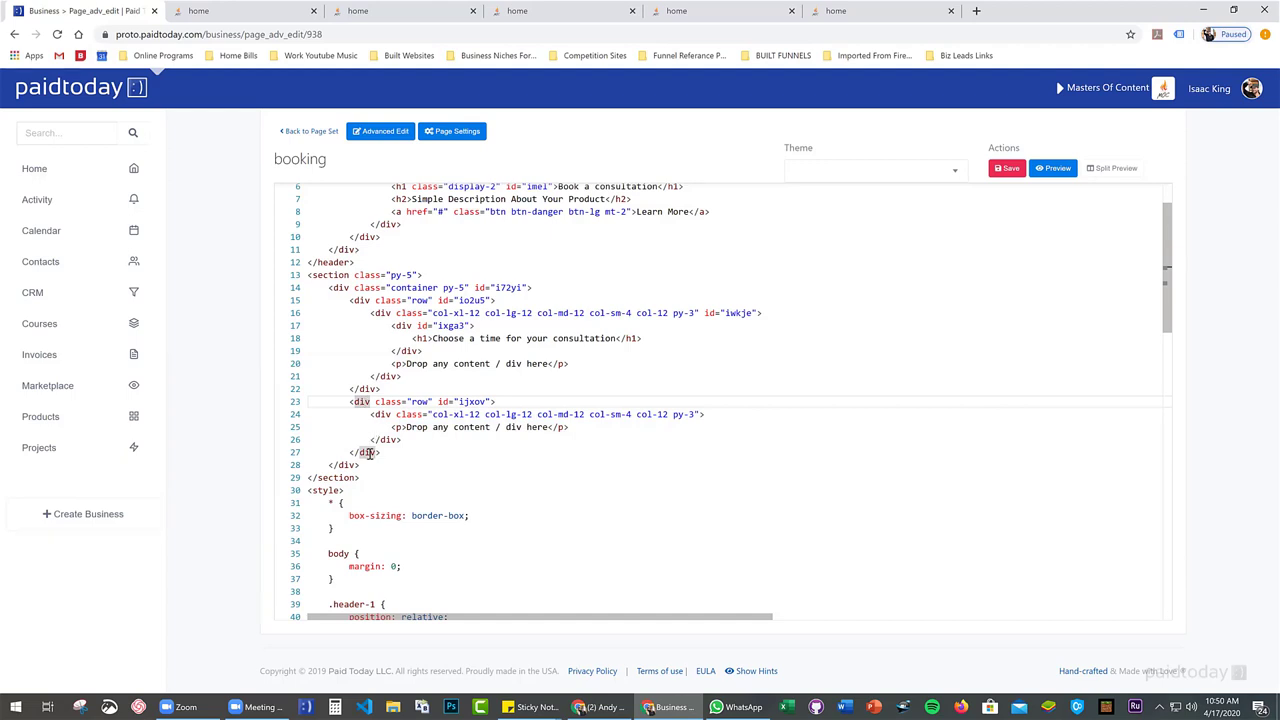
drag(371, 414, 422, 438)
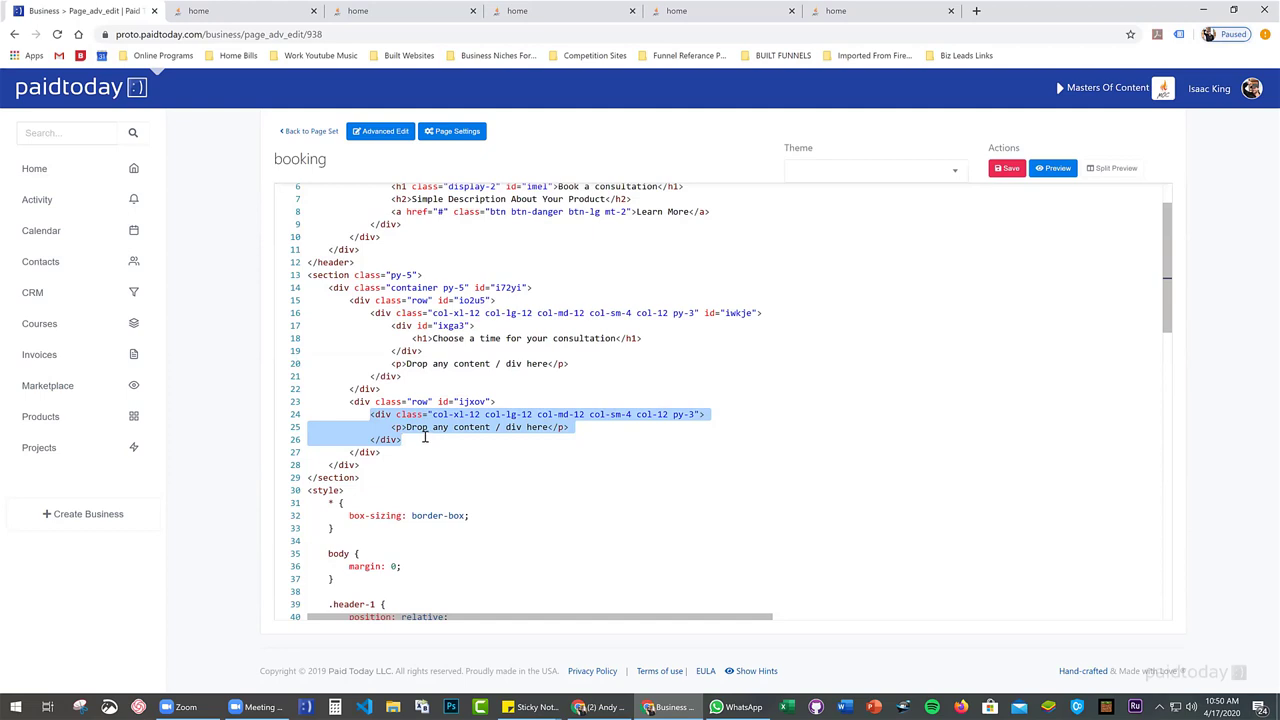
drag(371, 427, 582, 430)
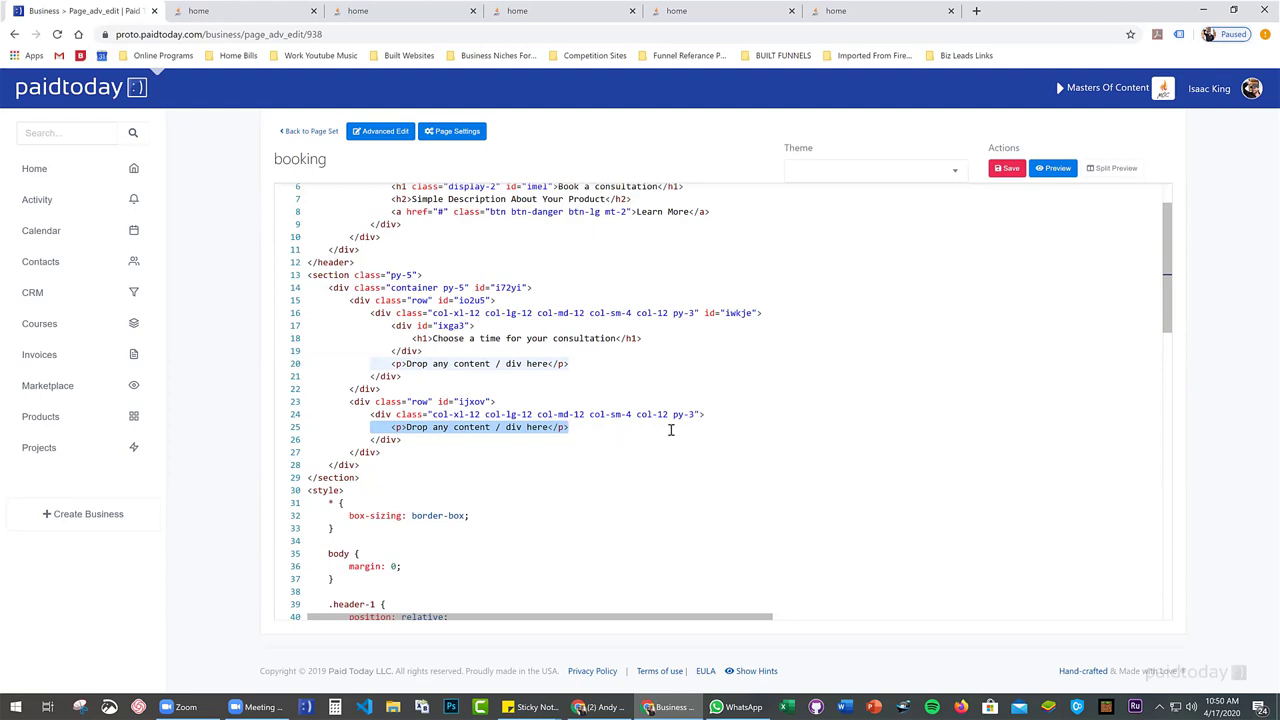
text(<iframe id="appt" width="100%" height="500" frameborder="0" style="border: 1px solid black;" src="/?action=appointments&id=1000016"></iframe>)
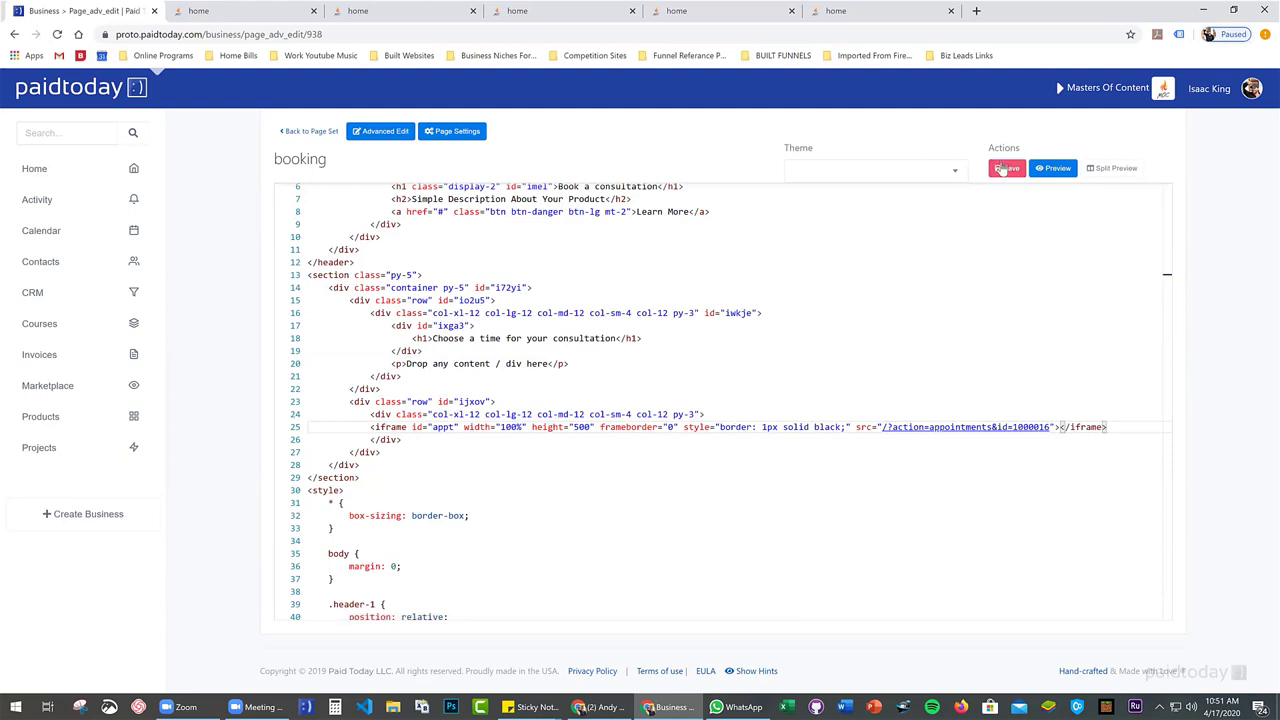
Save and preview the booking page, then pick April 22 to see 4:00 pm and 5:00 pm slots
click(1007, 168)
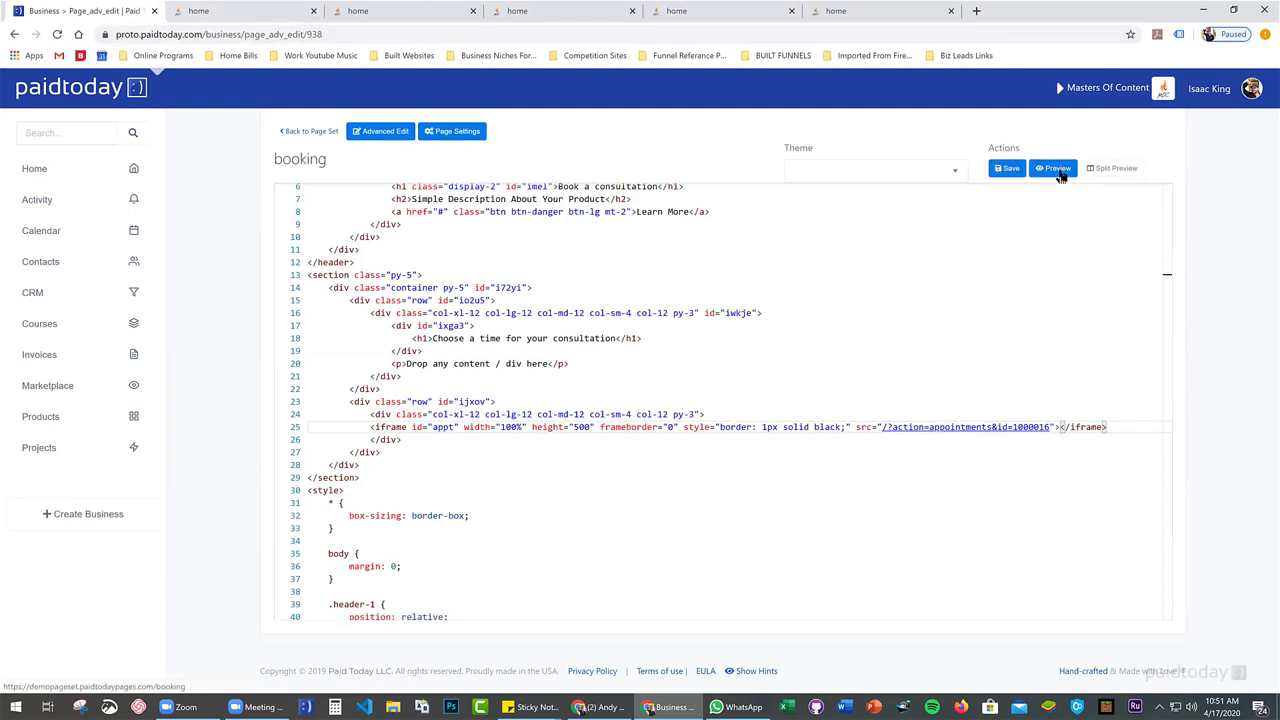
click(1053, 168)
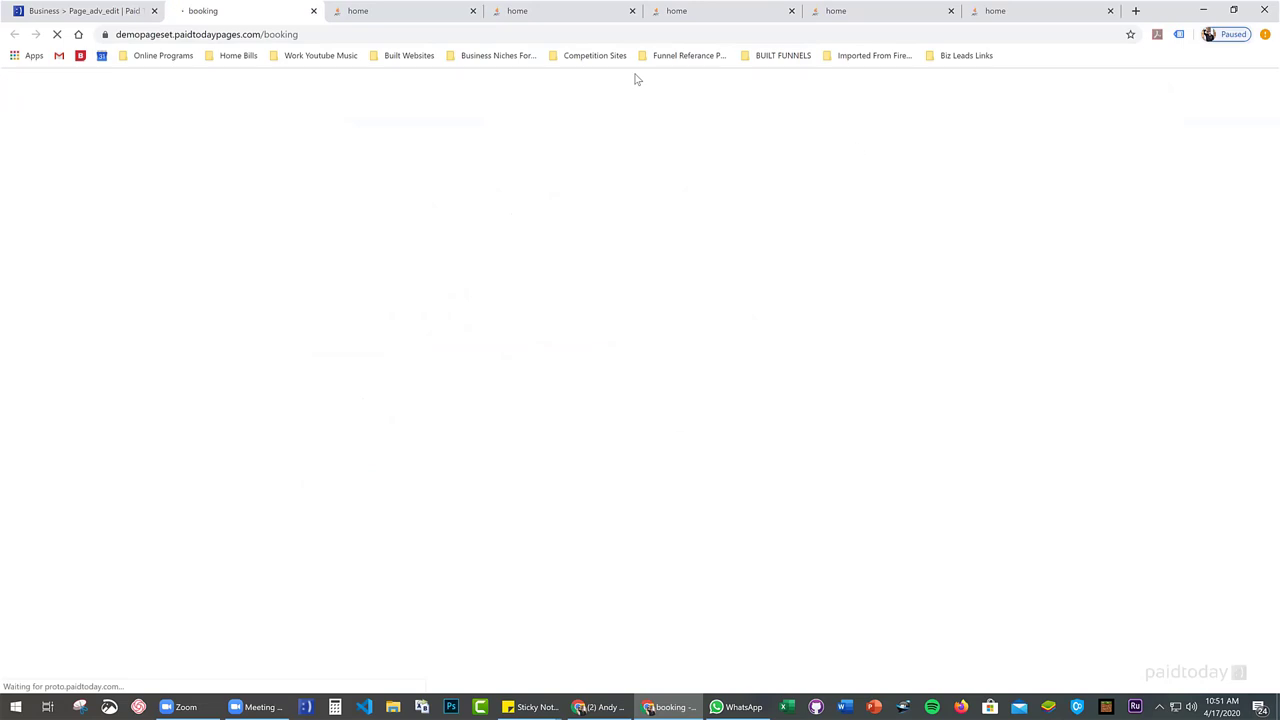
scroll(381, 145, down, 5)
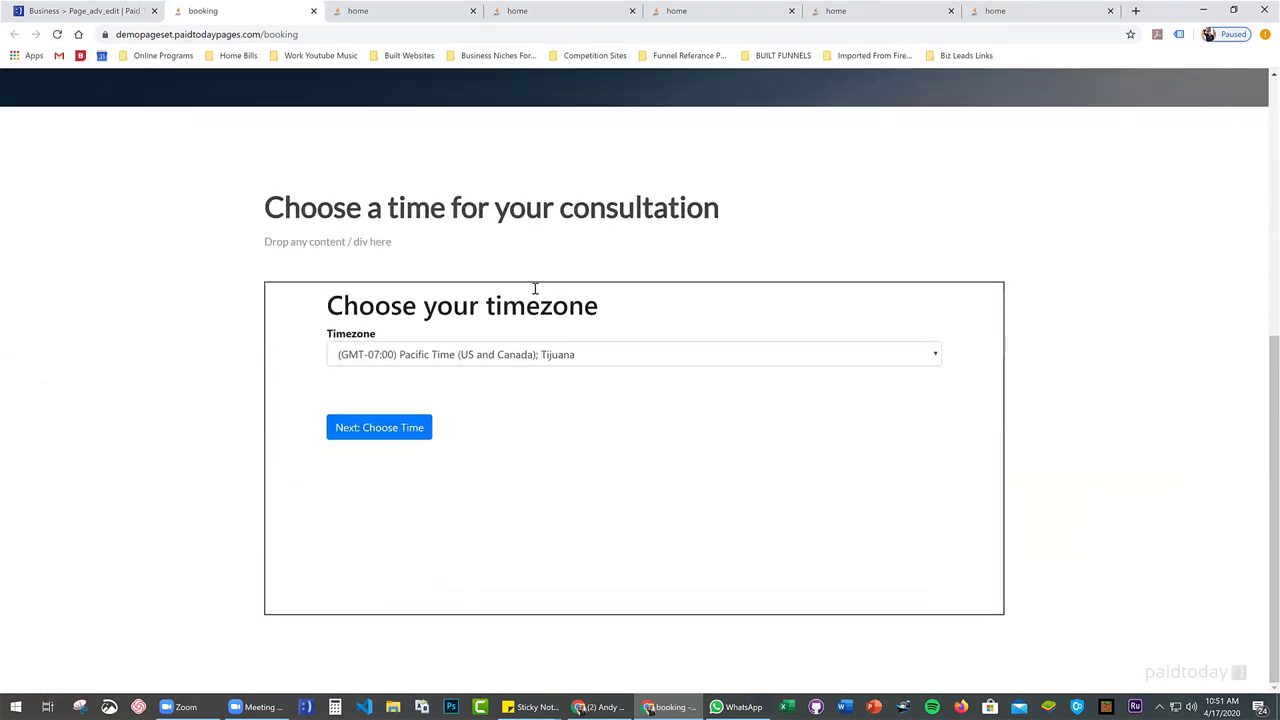
click(395, 430)
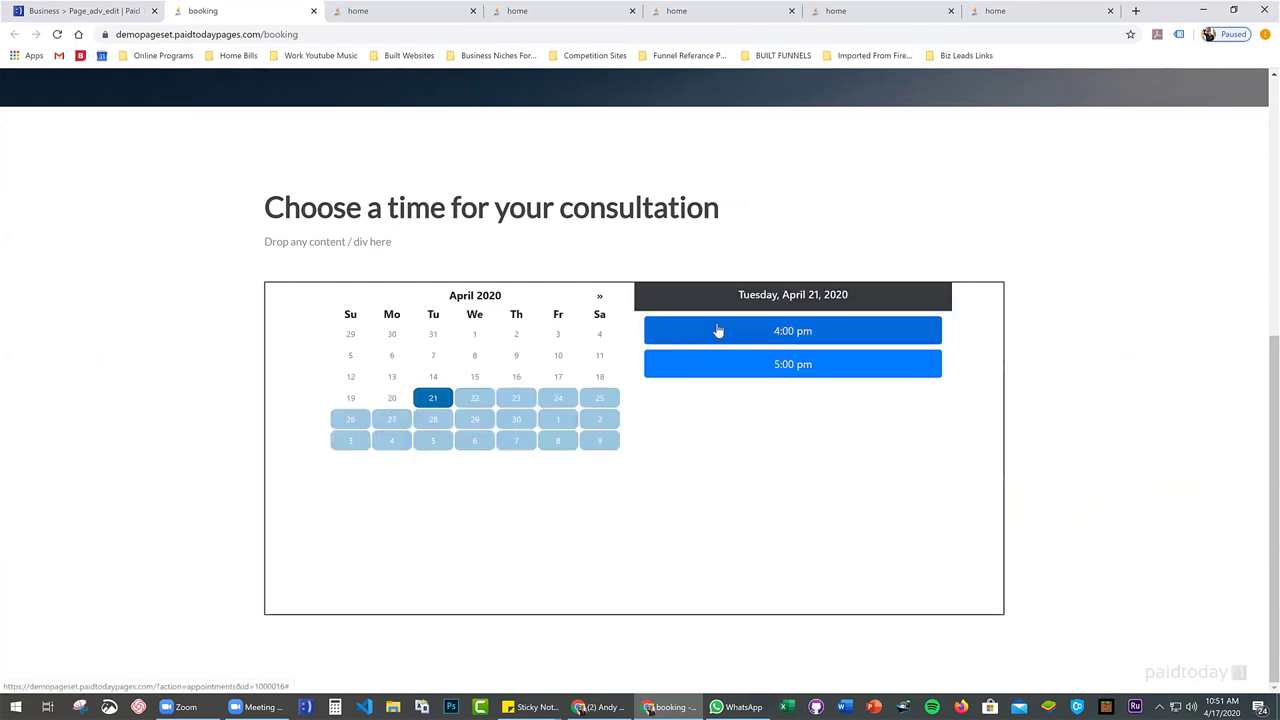
click(474, 400)
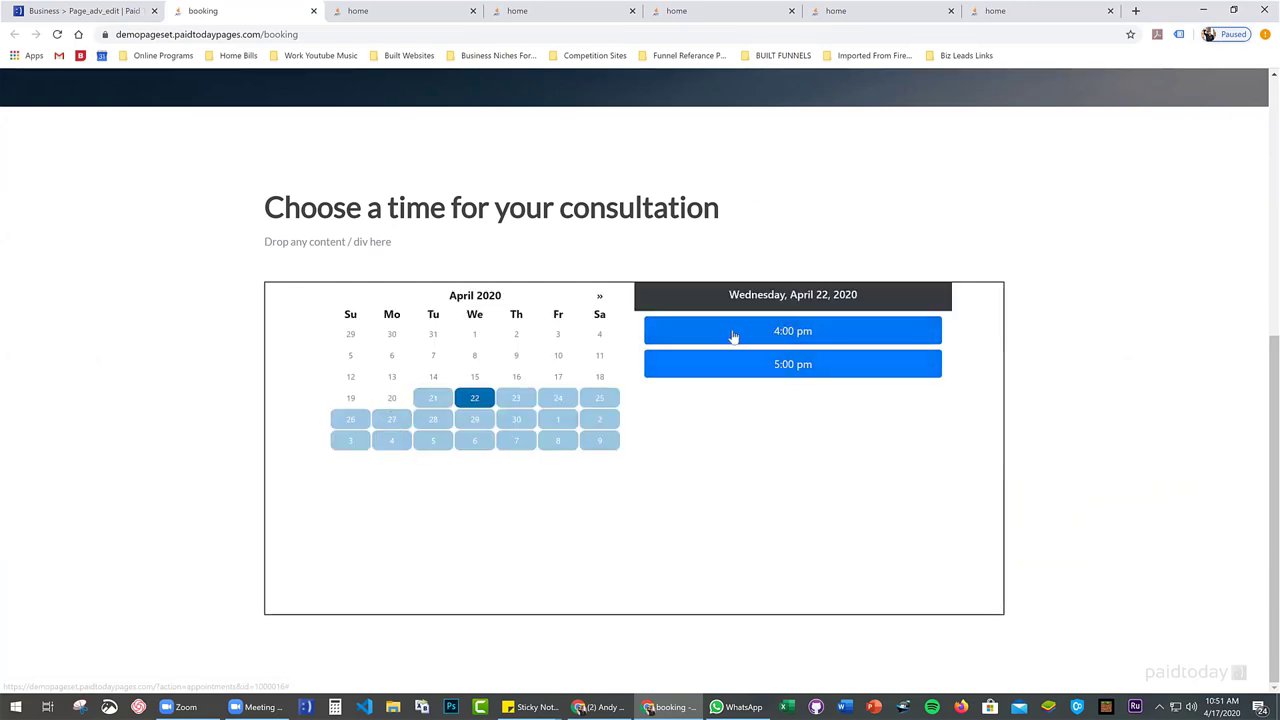
scroll(443, 320, up, 1)
Change the iframe height on line 25 from 500 to 400 and save the code
scroll(300, 377, down, 1)
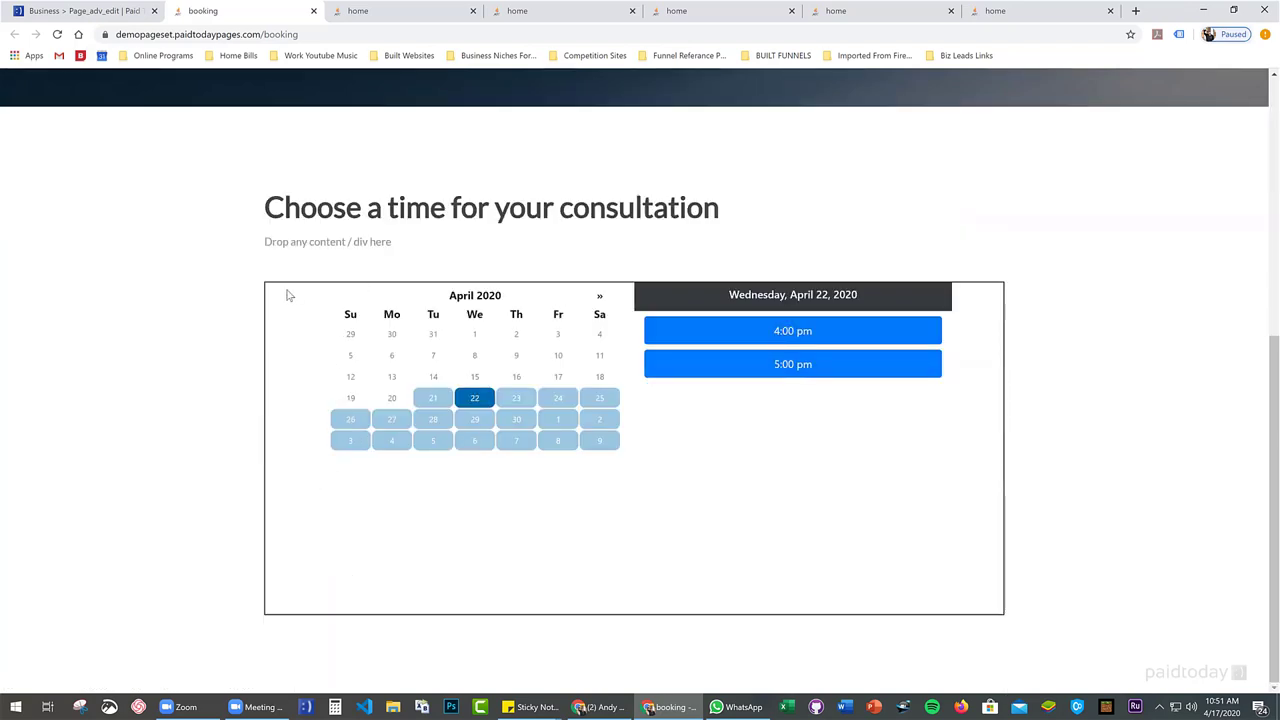
click(100, 12)
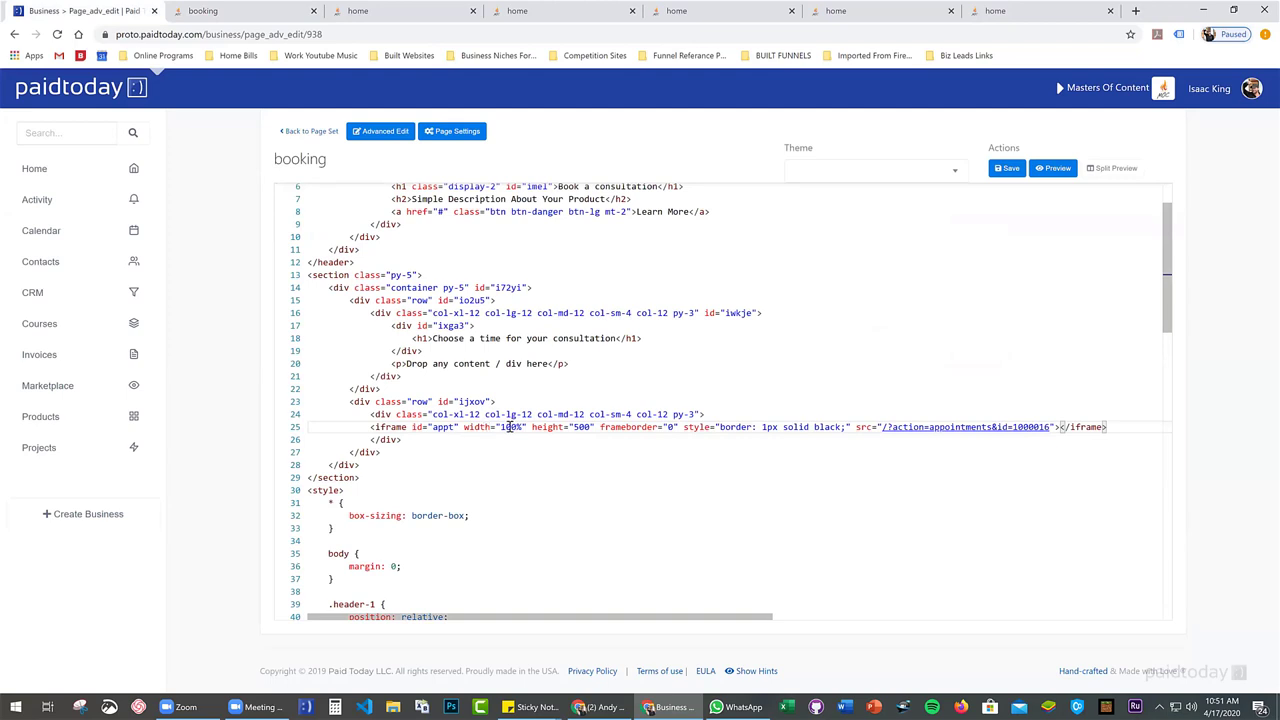
double_click(577, 427)
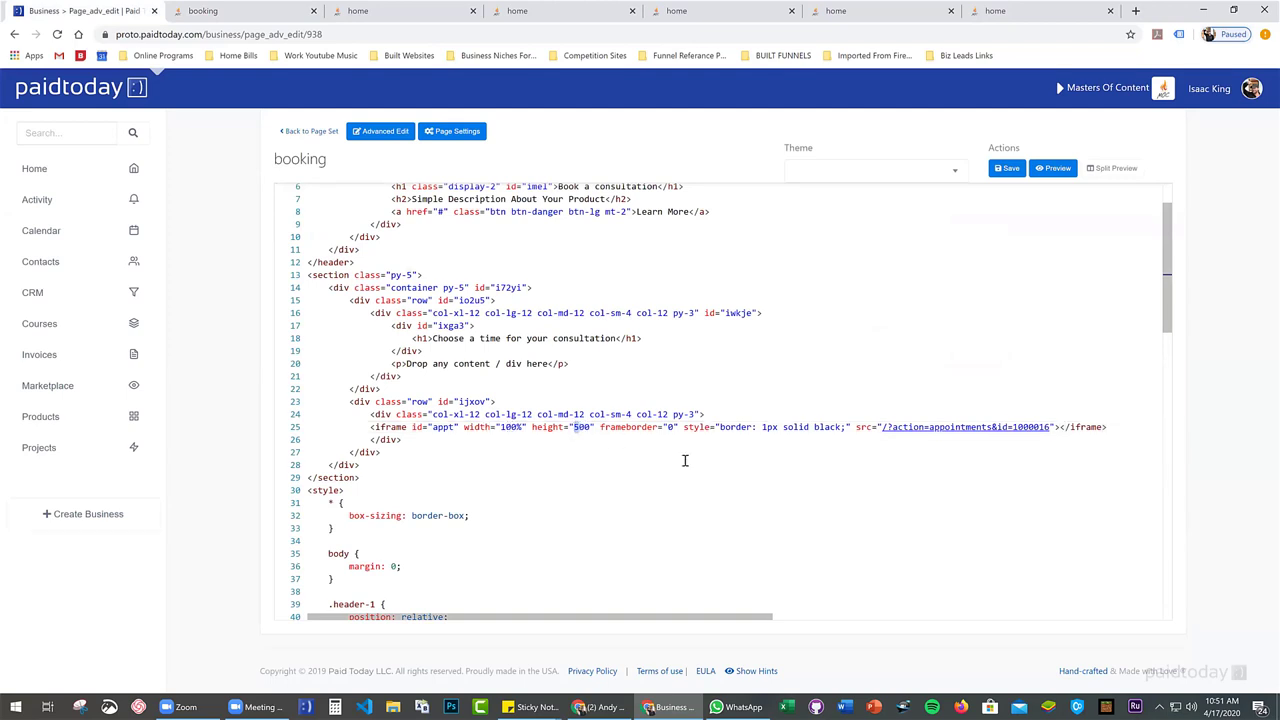
text(4)
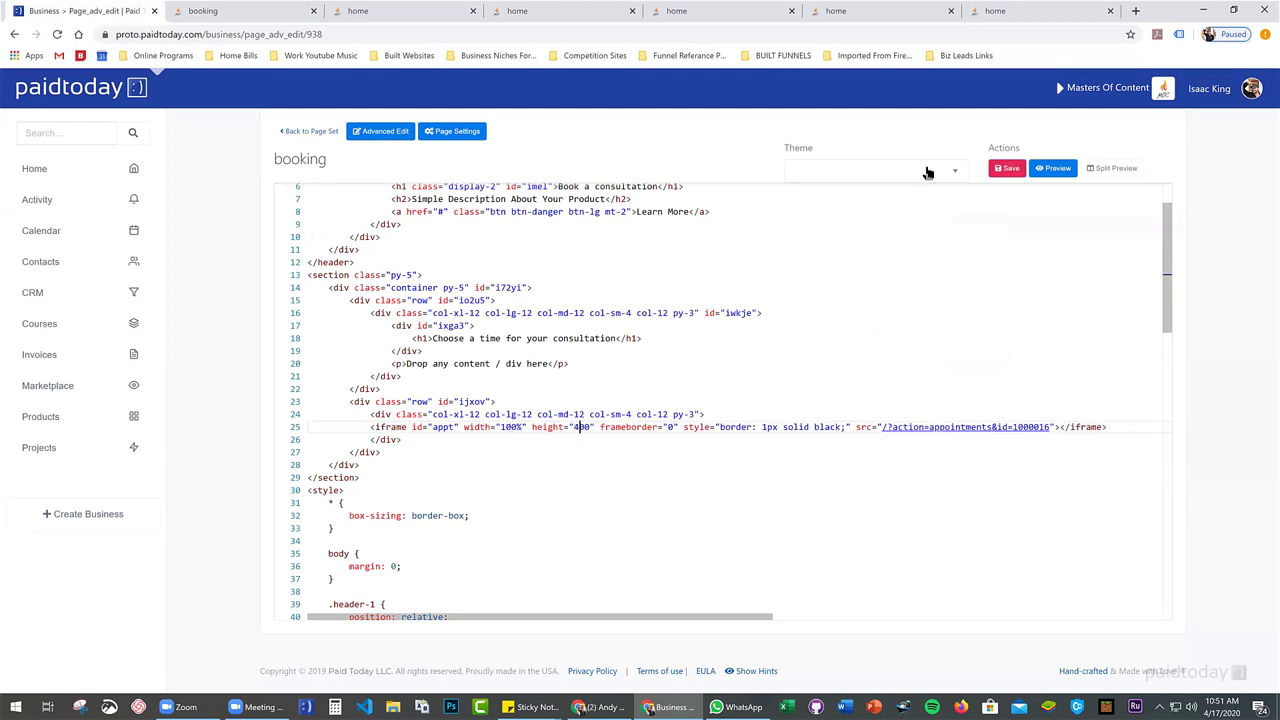
click(1005, 168)
Reload the live booking page and move past the timezone step to the calendar
click(214, 14)
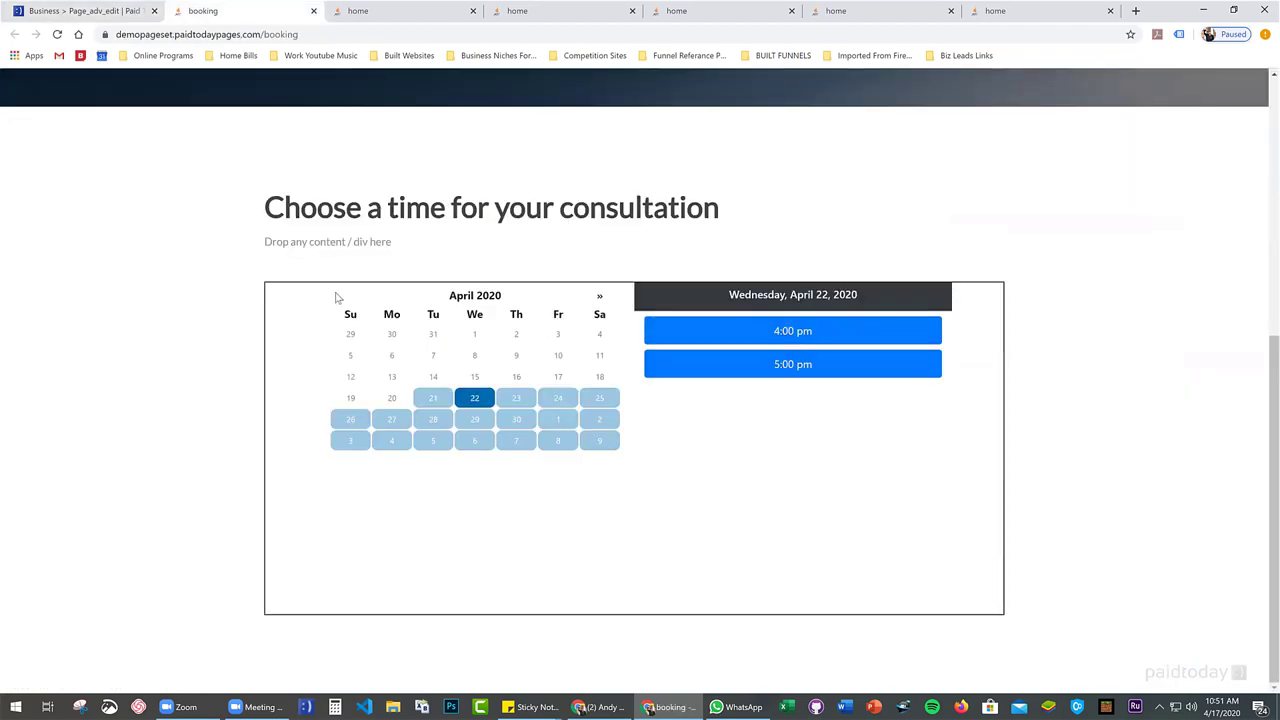
key(F5)
scroll(345, 298, down, 4)
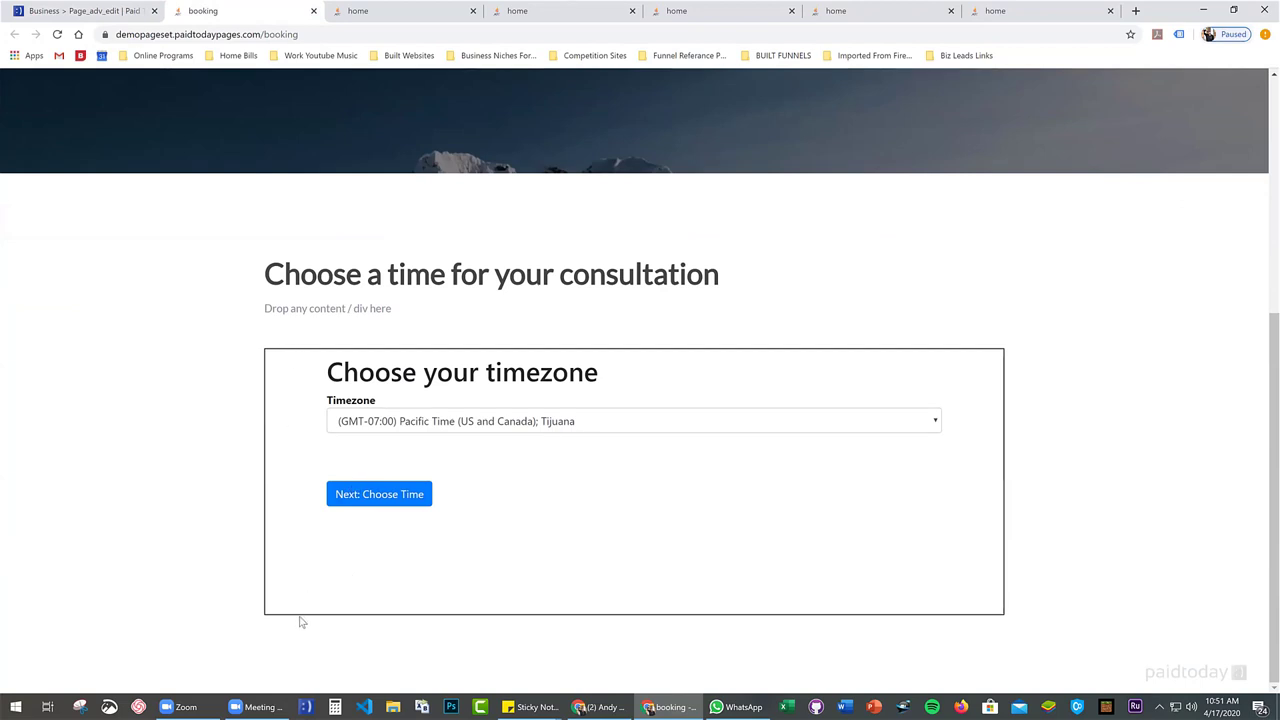
click(378, 497)
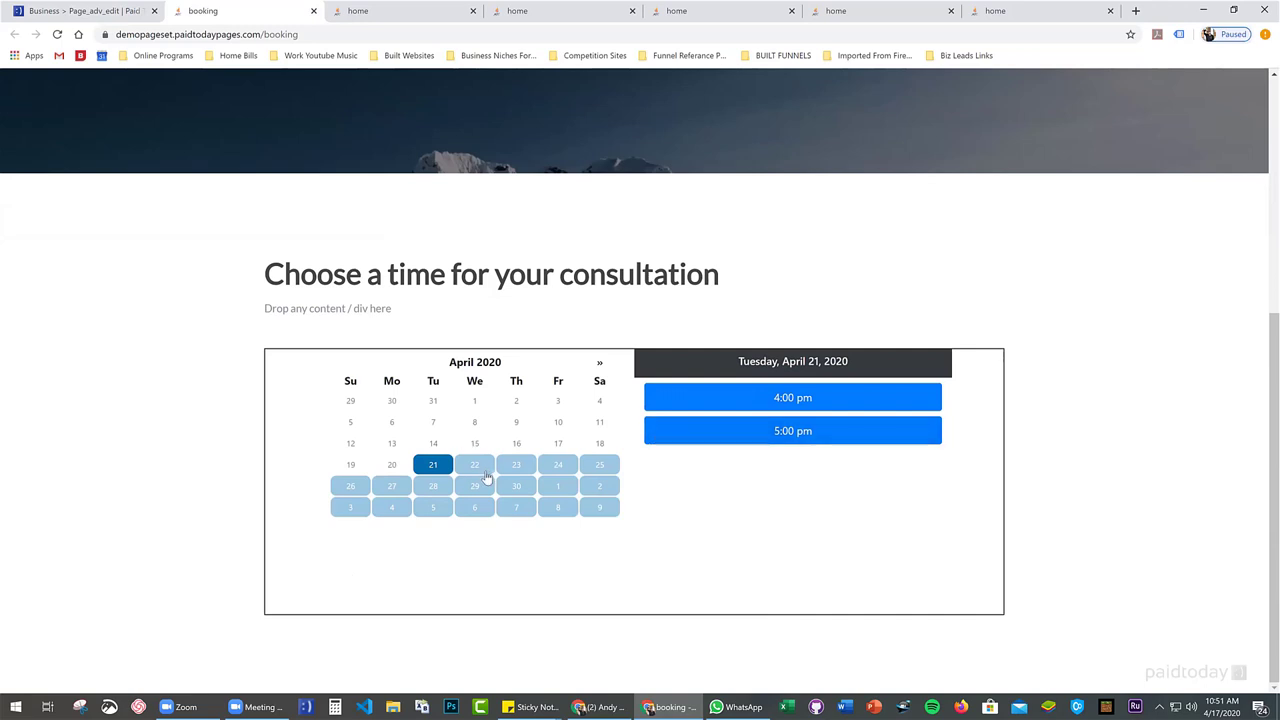
Pick Tuesday, April 28 and book the 4:00 pm slot to reach the Confirm form
click(516, 465)
right_click(765, 522)
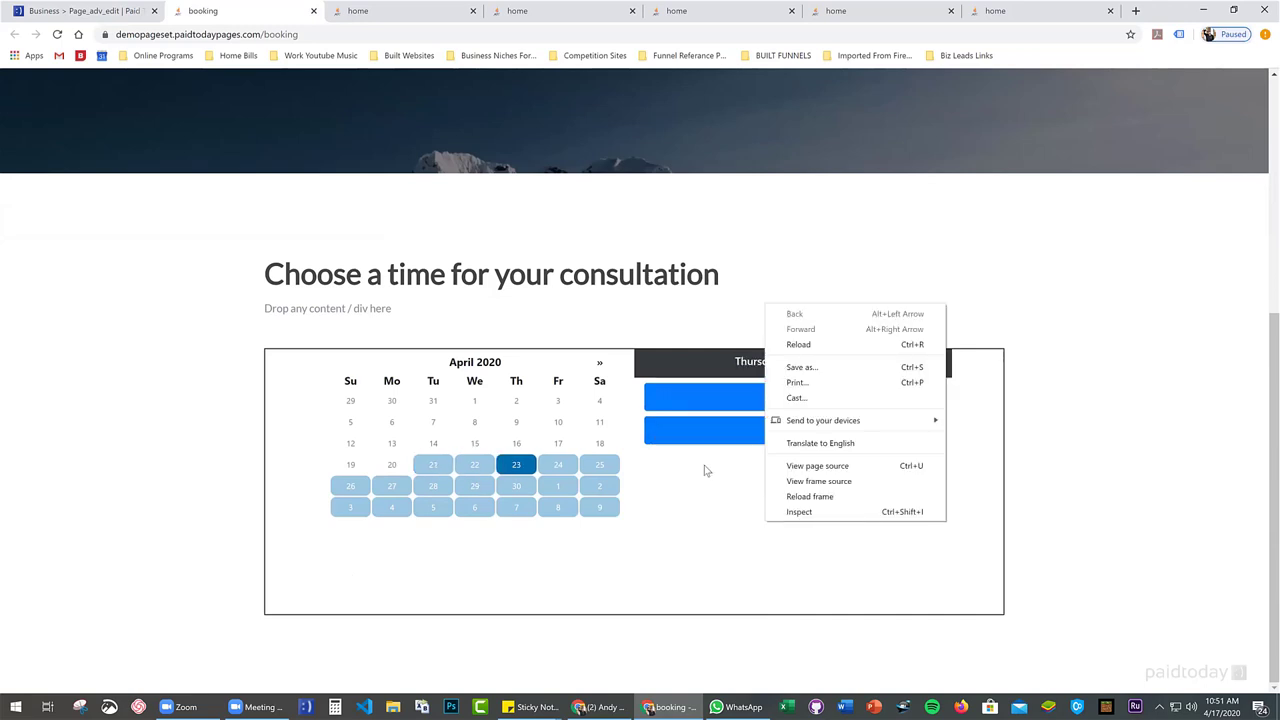
click(608, 488)
click(599, 486)
click(438, 405)
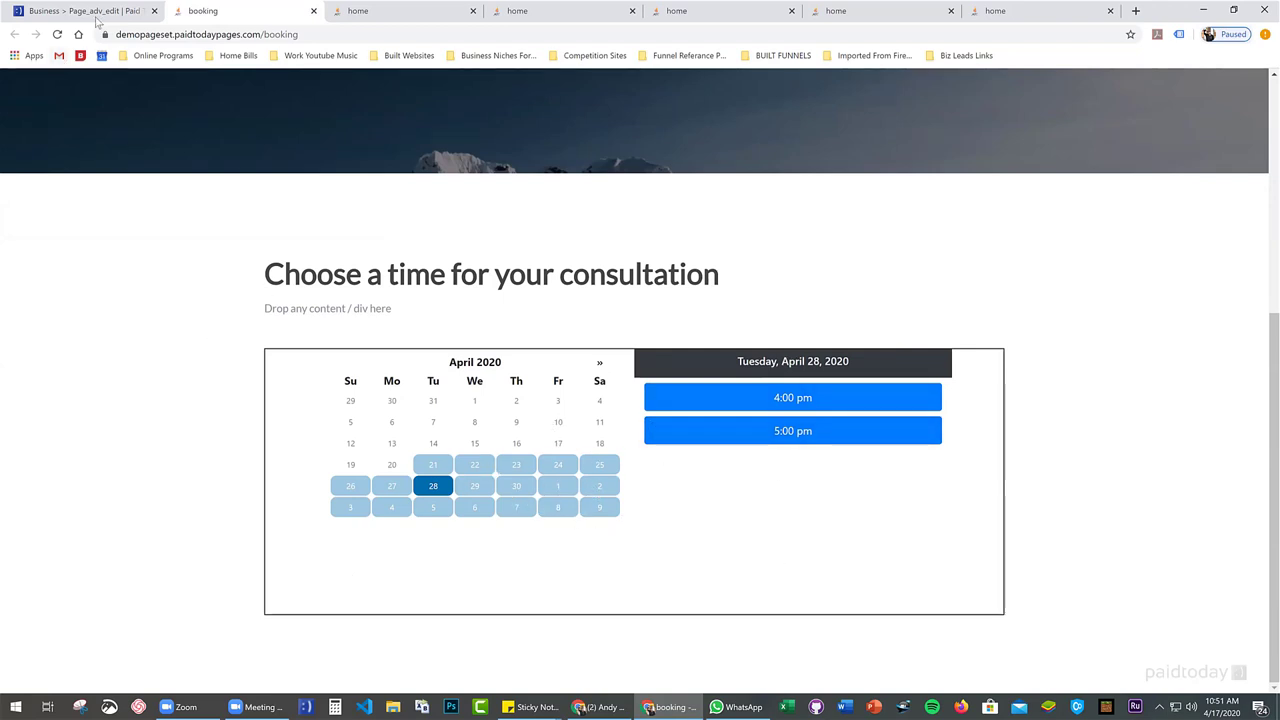
click(755, 399)
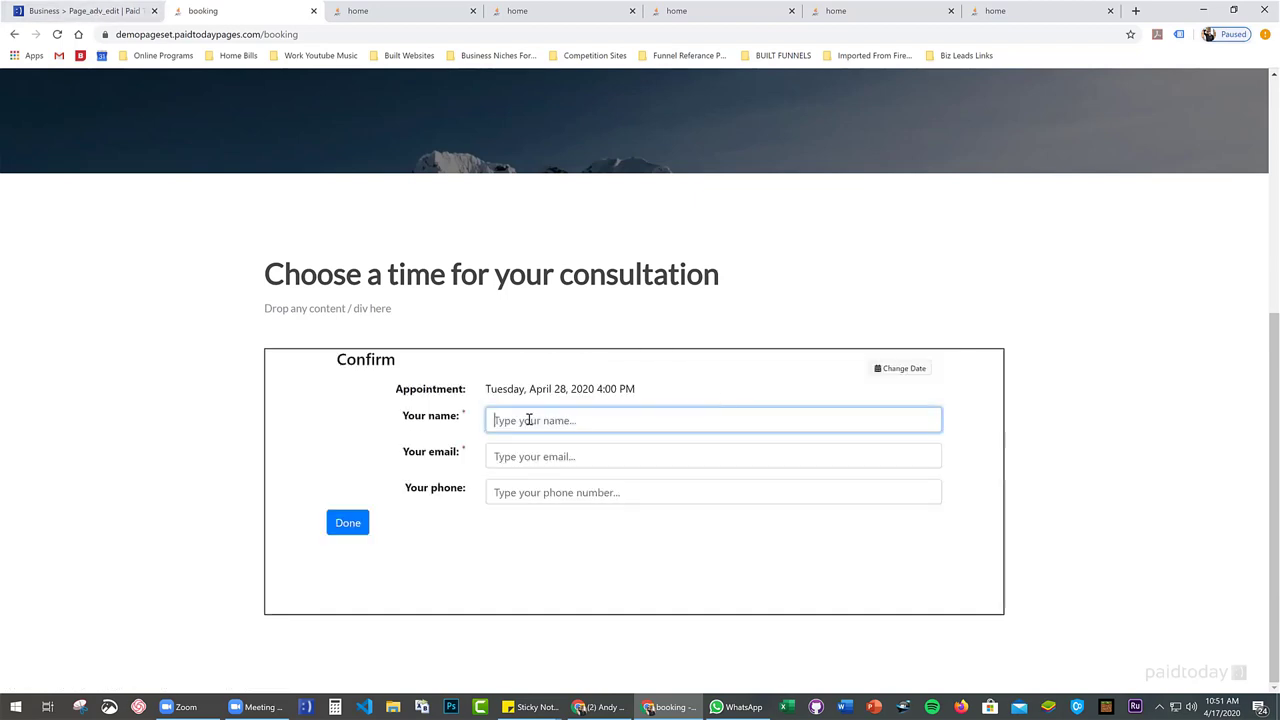
scroll(700, 469, up, 2)
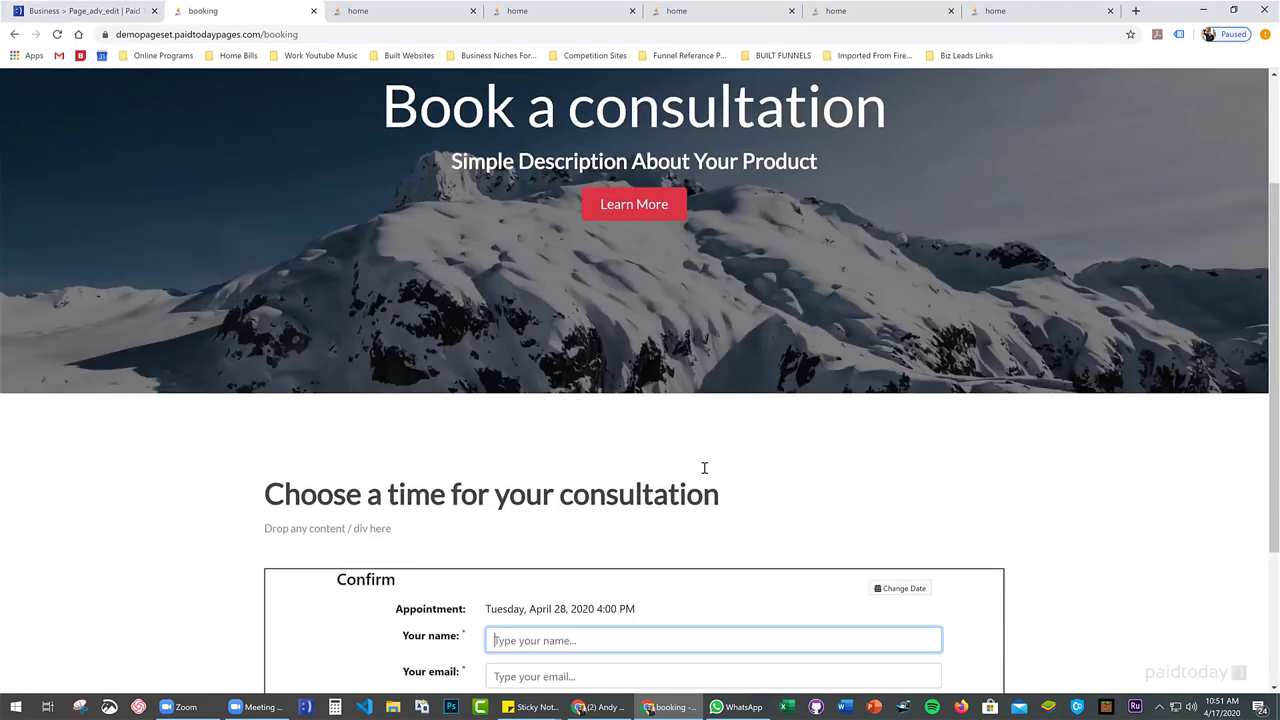
scroll(696, 468, down, 2)
Cut the row block containing the appointments iframe out of its section
click(121, 9)
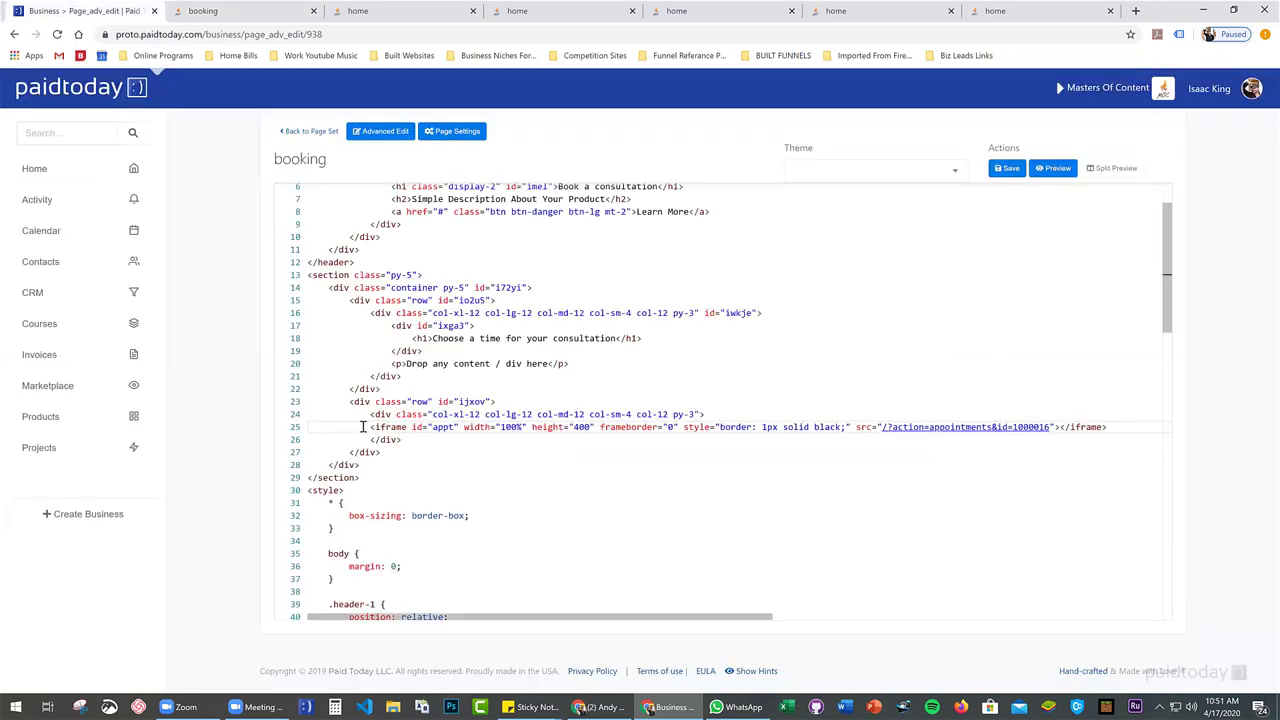
drag(362, 427, 1122, 425)
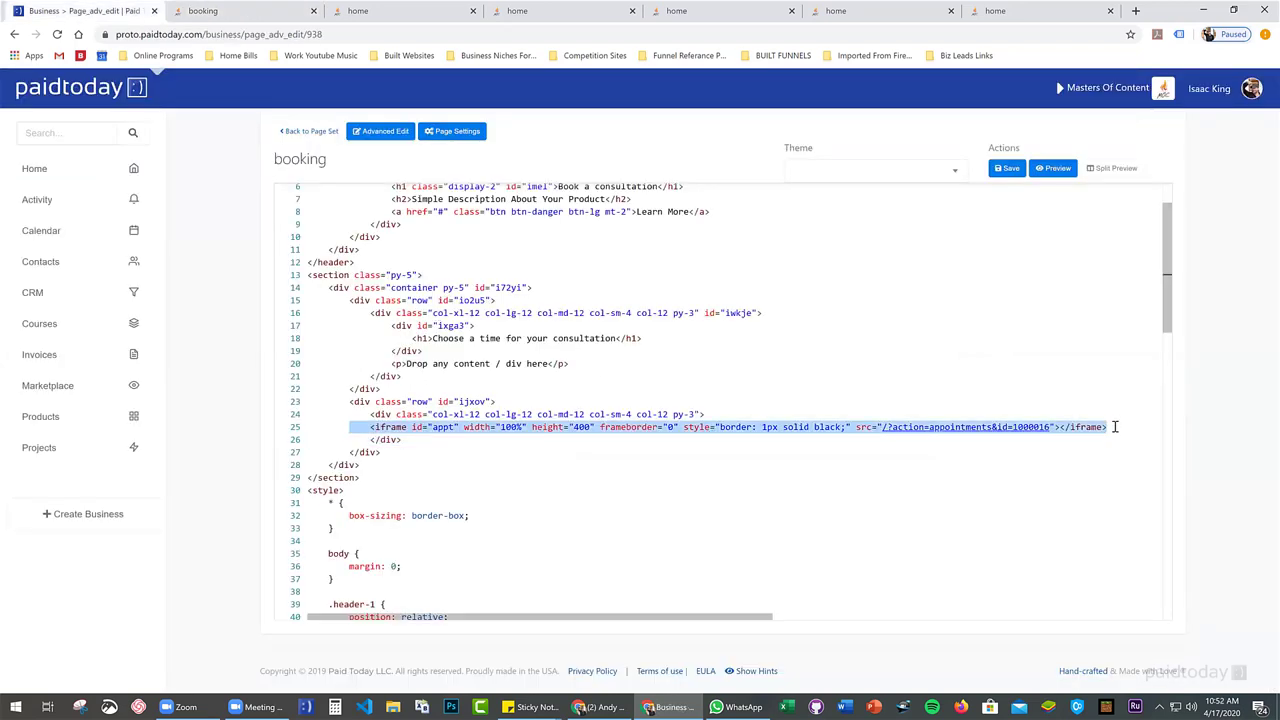
scroll(524, 320, up, 2)
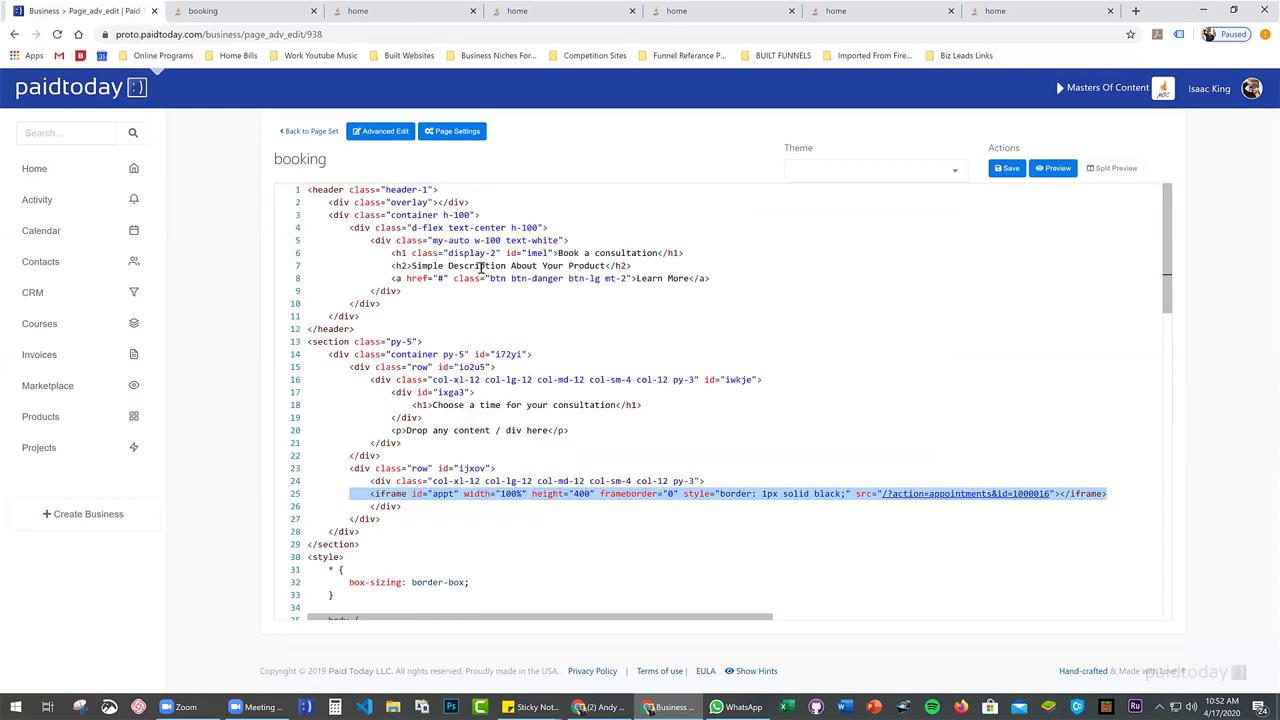
drag(348, 469, 389, 519)
key(ctrl+c)
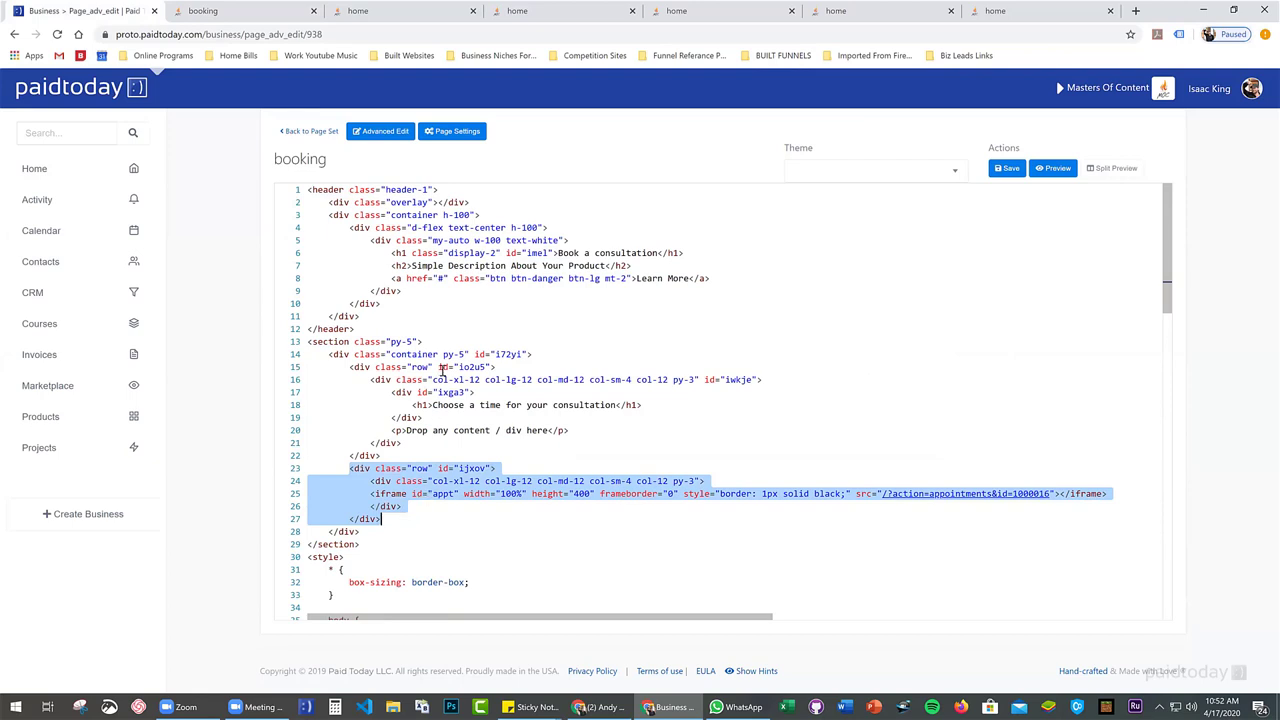
key(BackSpace)
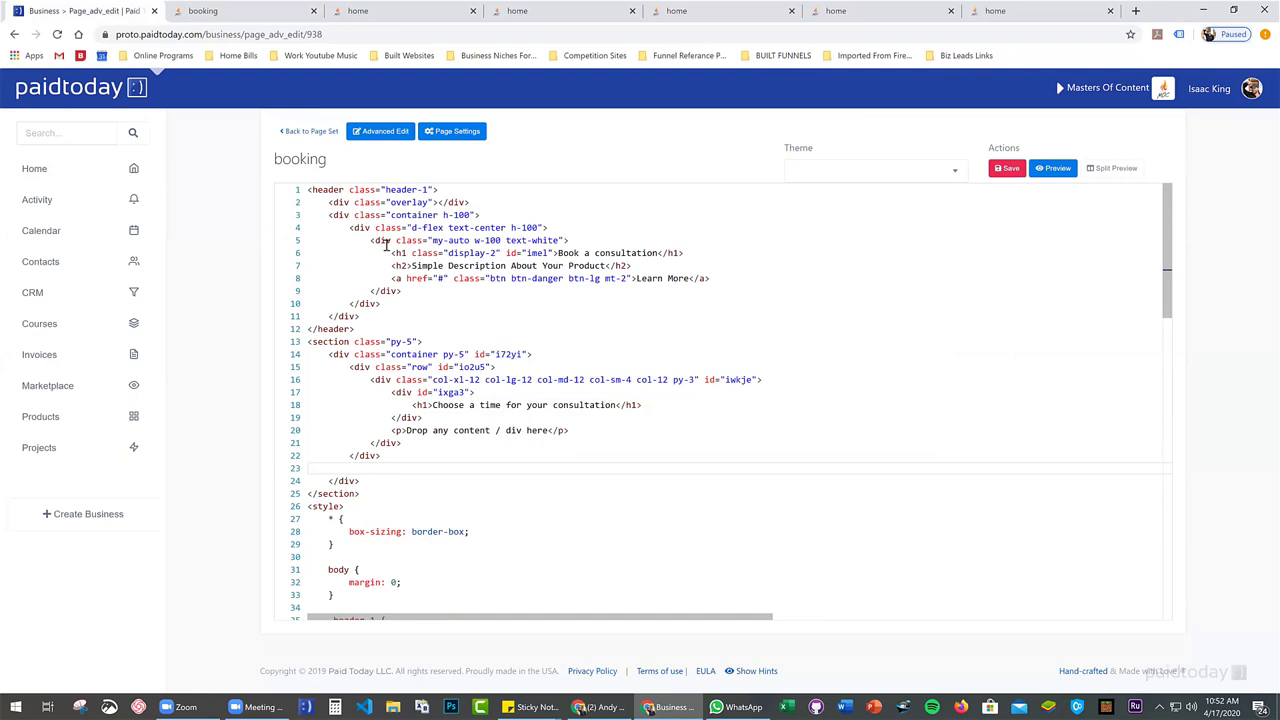
Paste the iframe row block into the hero header, right after the heading group
click(378, 241)
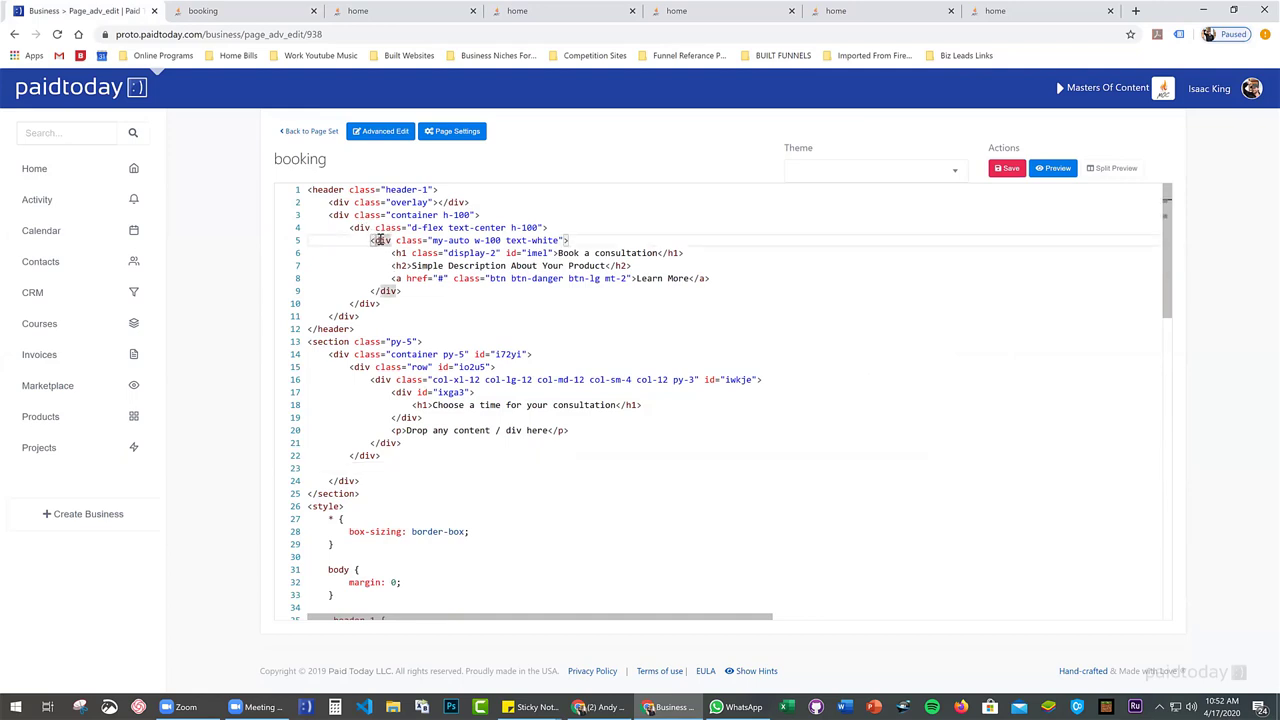
click(422, 292)
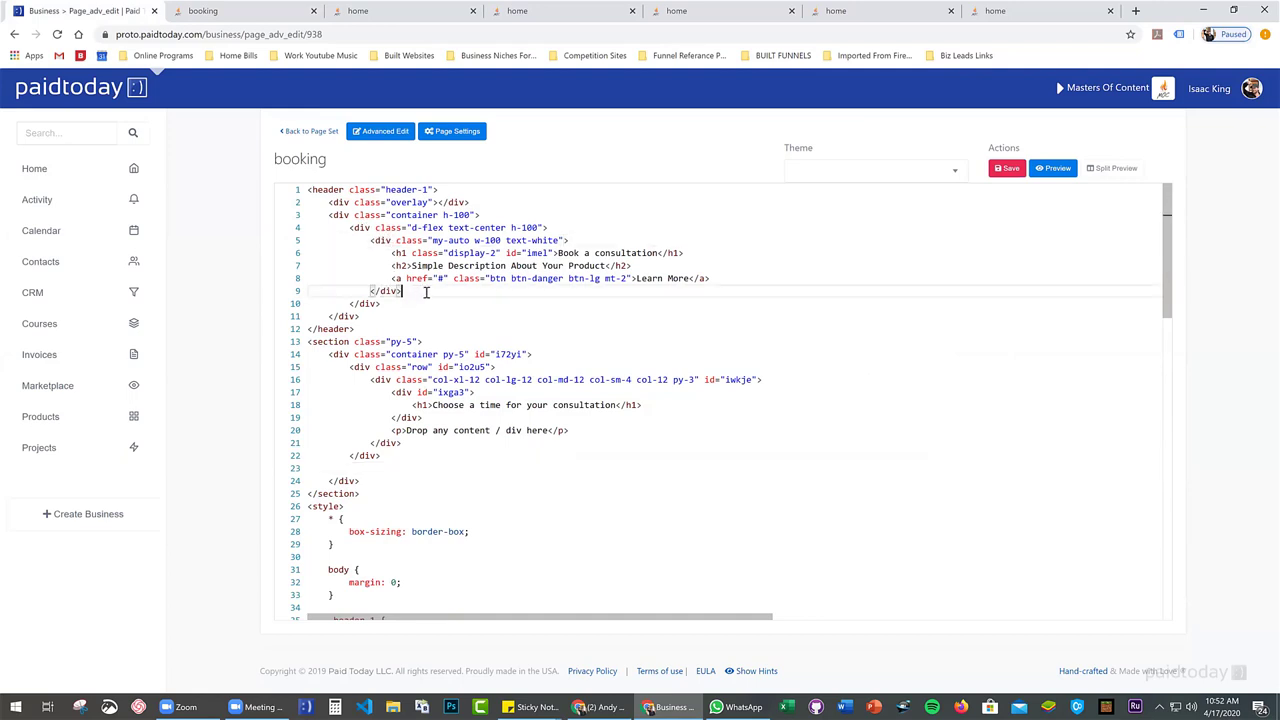
key(Return)
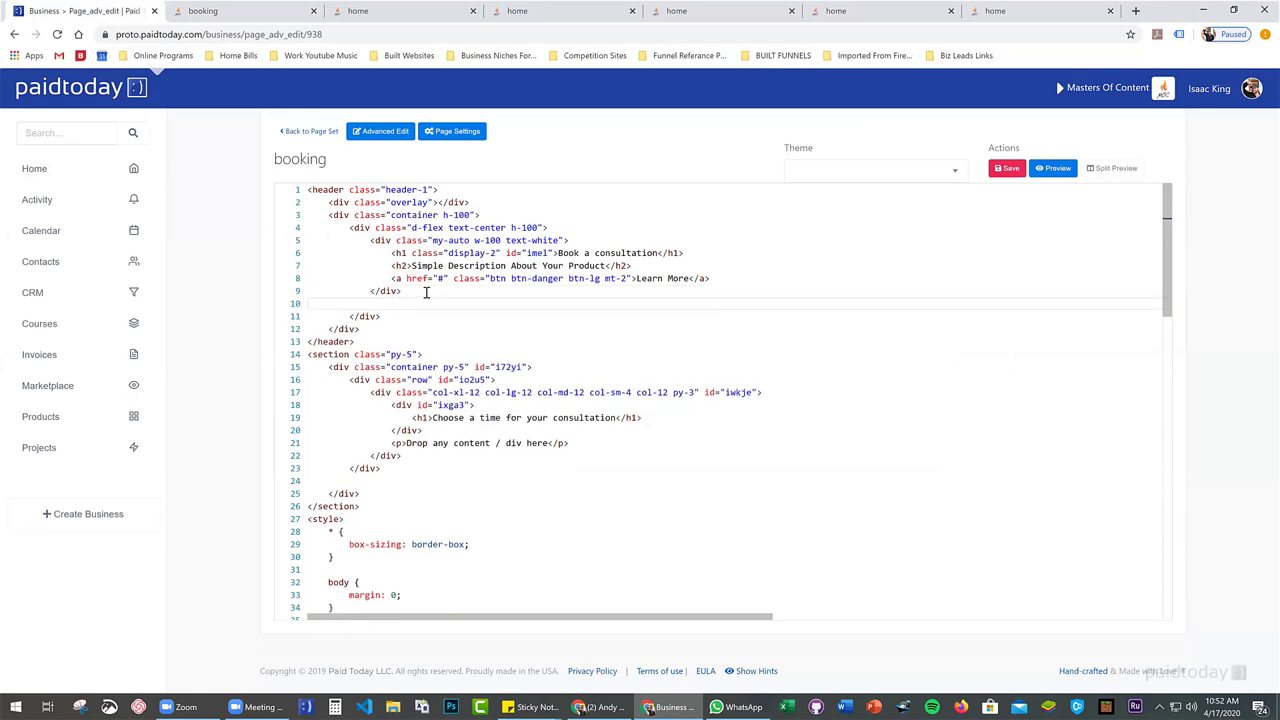
key(ctrl+v)
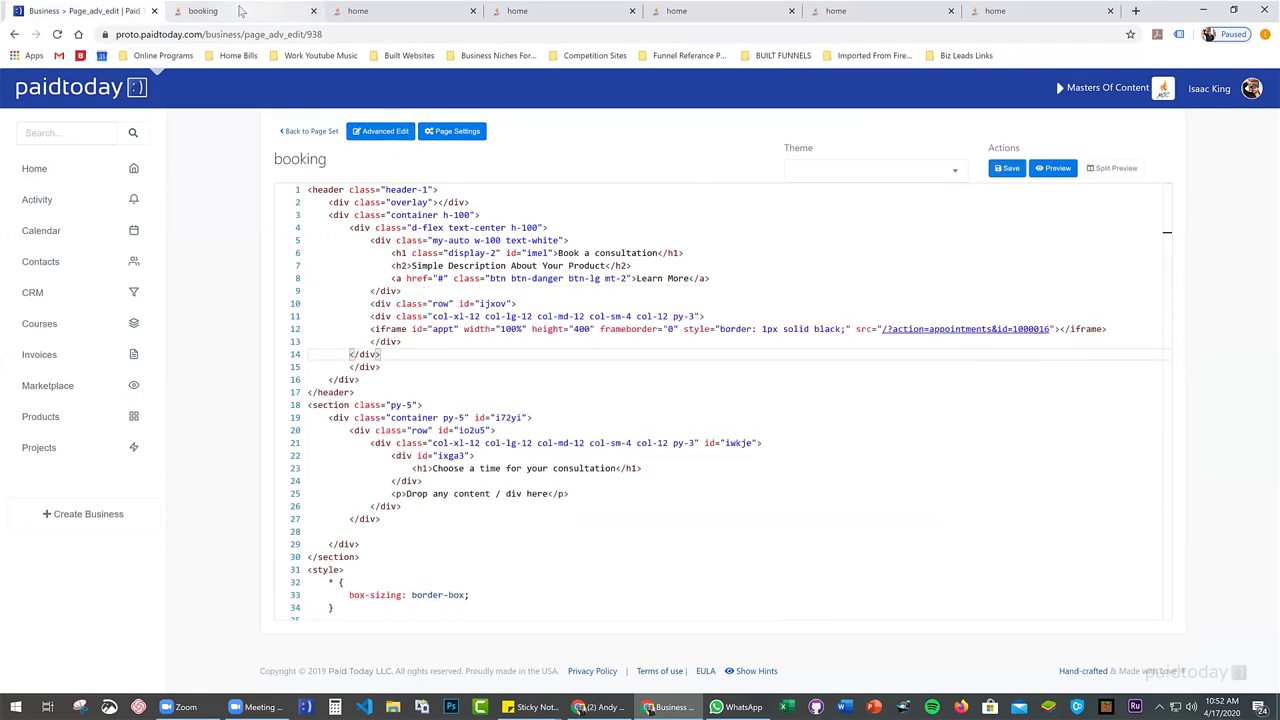
click(270, 14)
scroll(429, 224, up, 5)
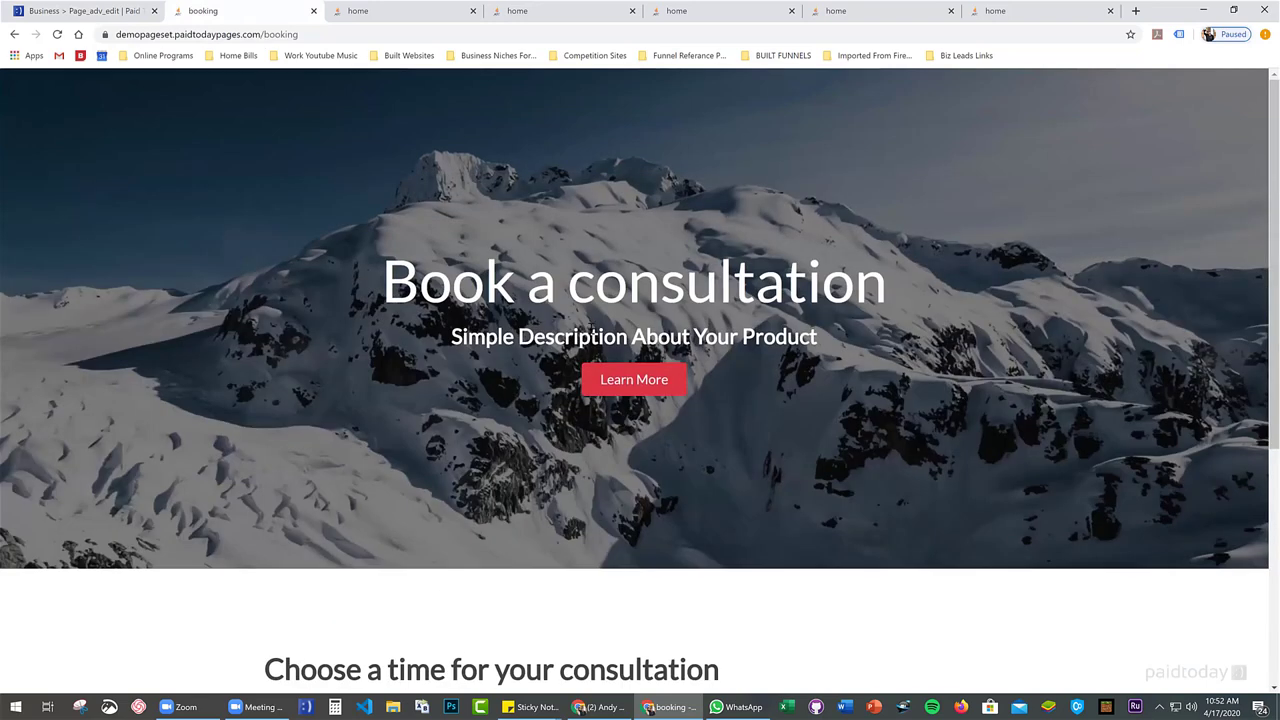
Reload the booking page and open the hero-side widget's calendar, showing 4:00 pm on April 21
key(F5)
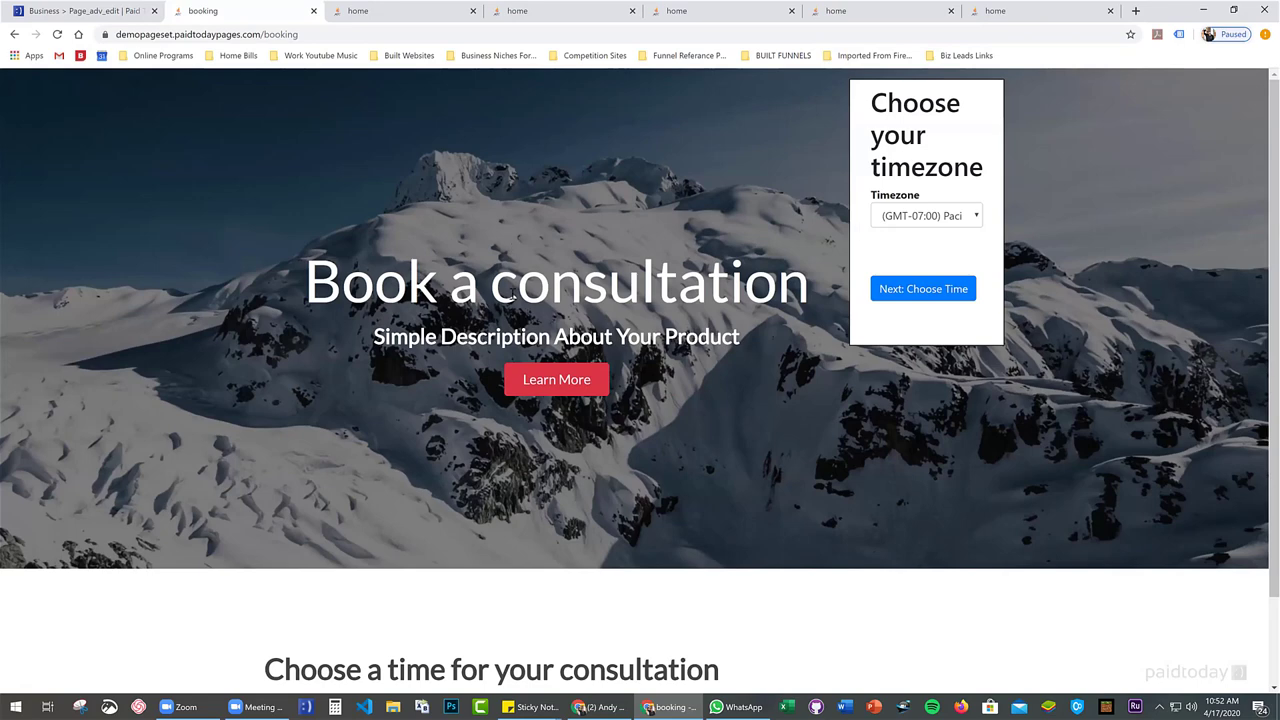
click(936, 289)
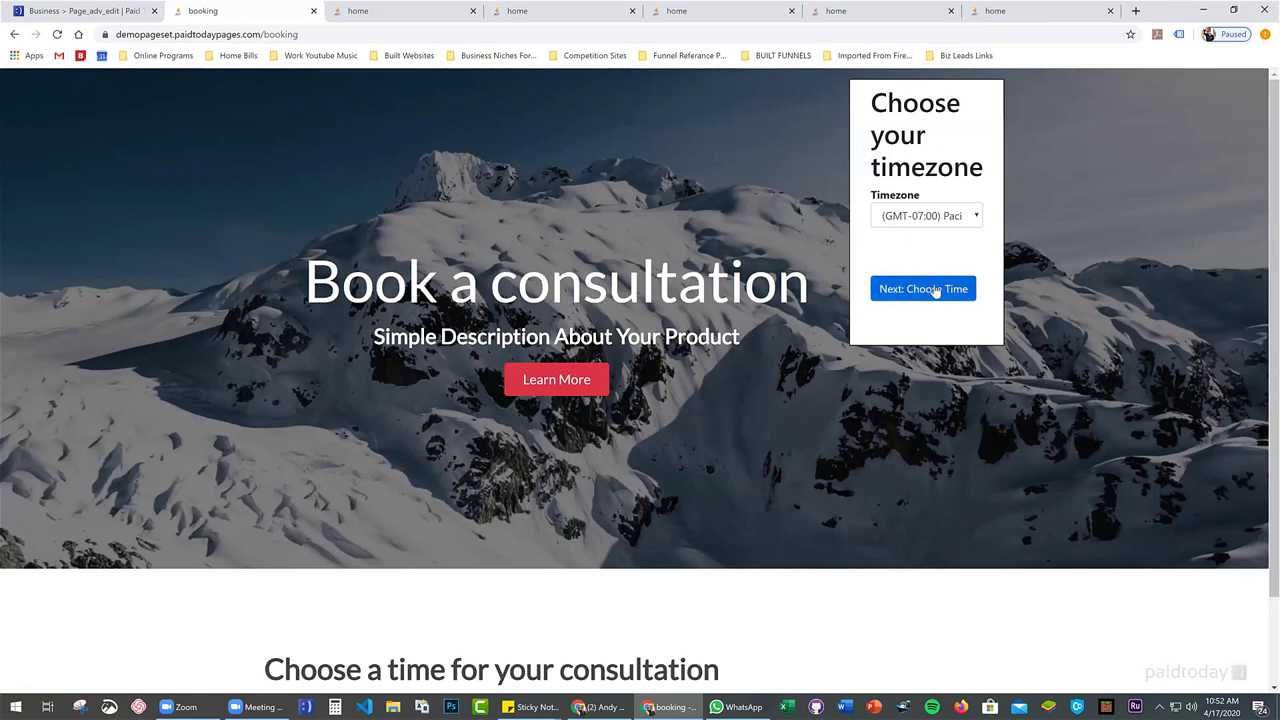
scroll(966, 263, down, 1)
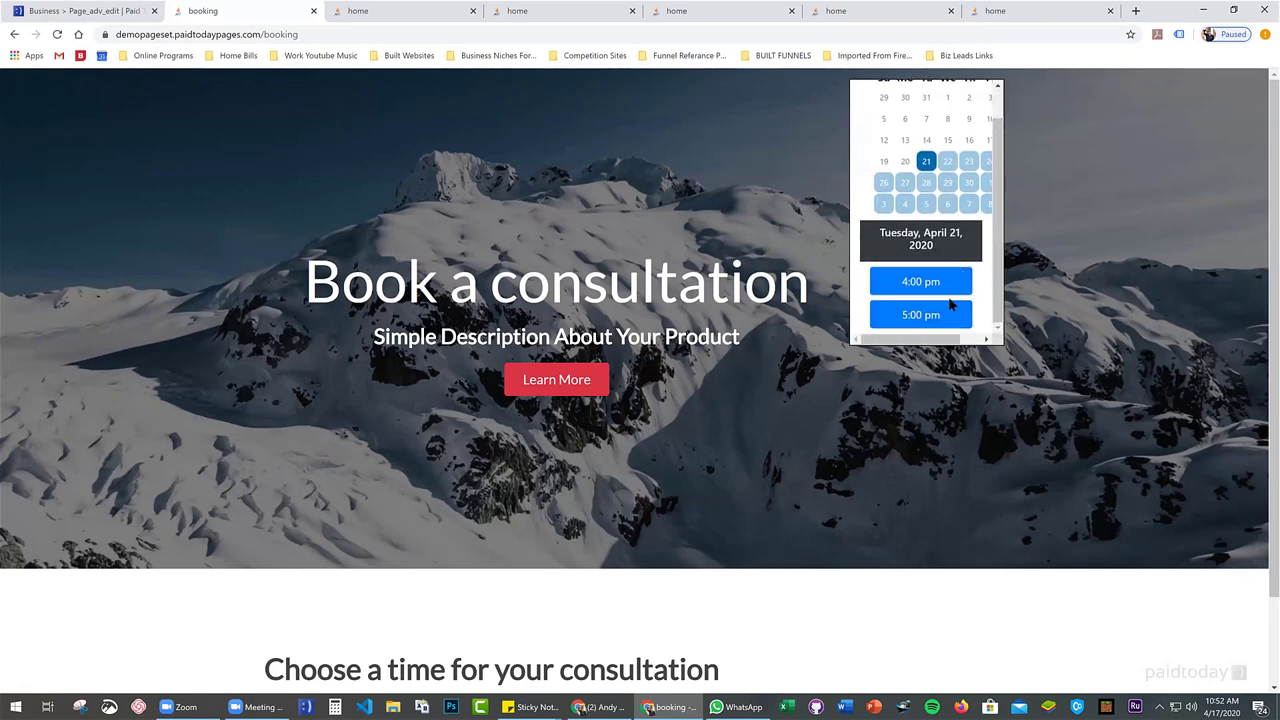
scroll(993, 218, up, 1)
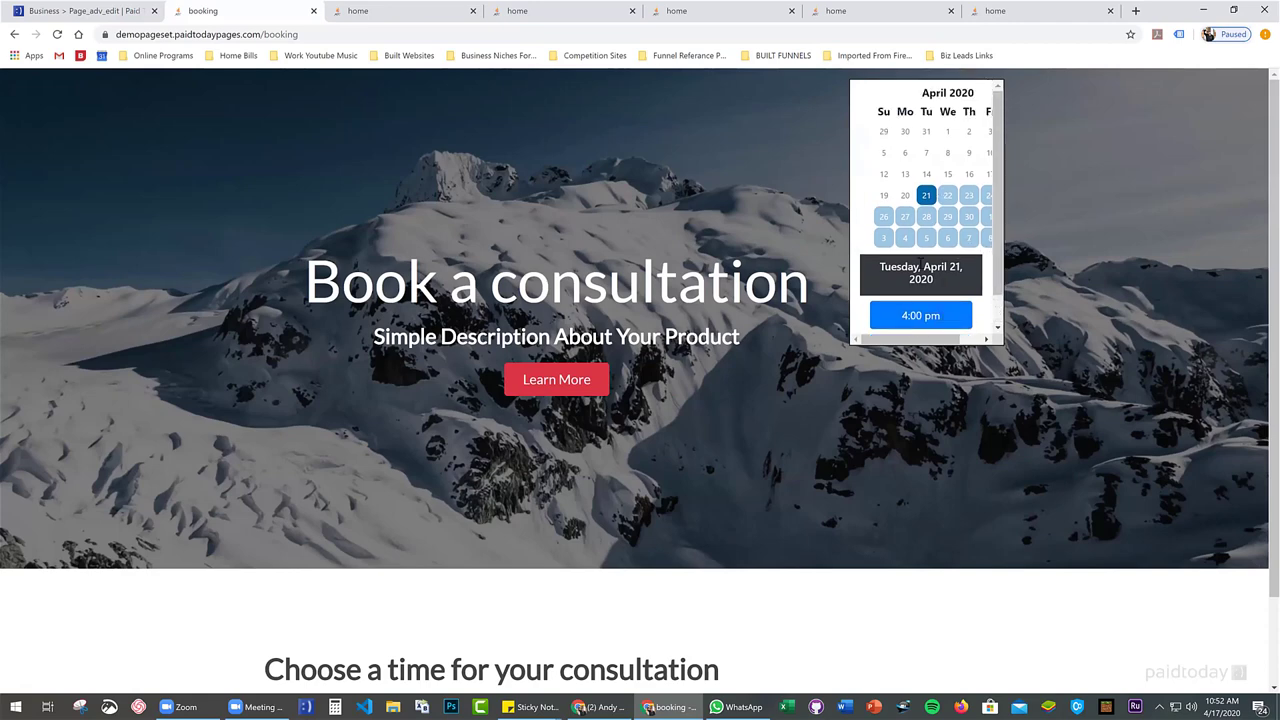
Move the iframe row back below the 'Choose a time' heading and save the code
click(113, 10)
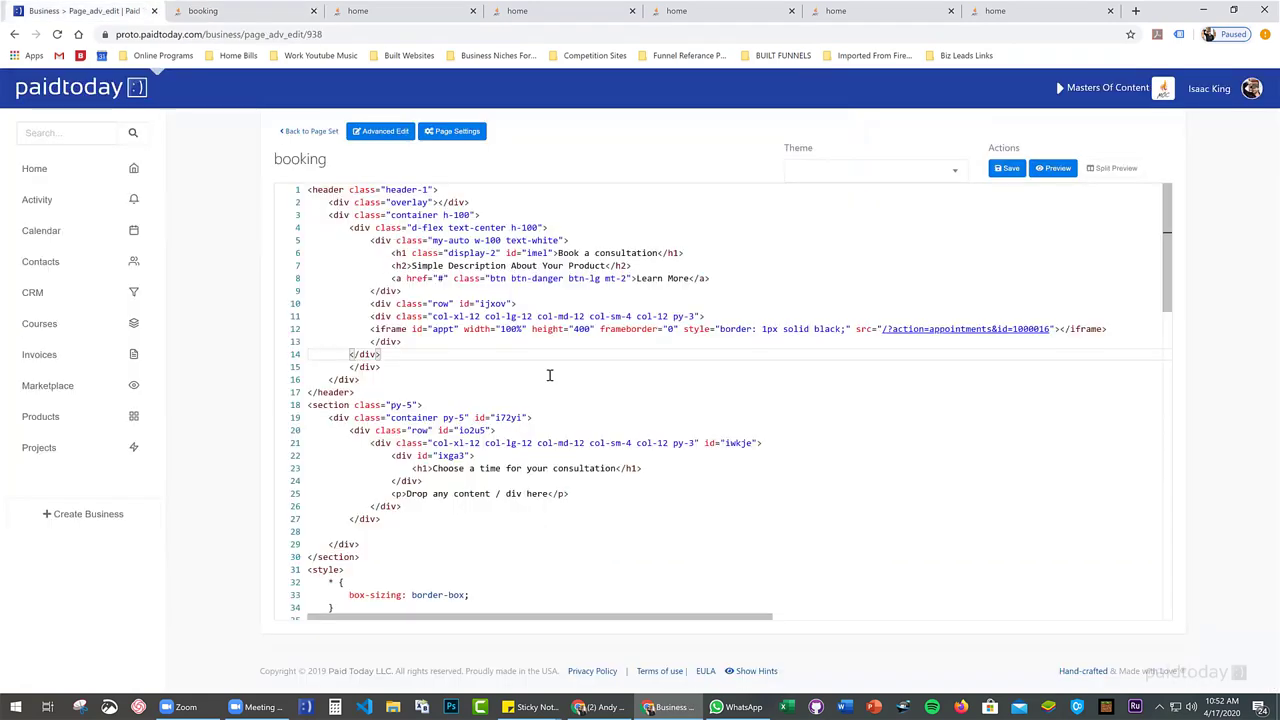
key(BackSpace)
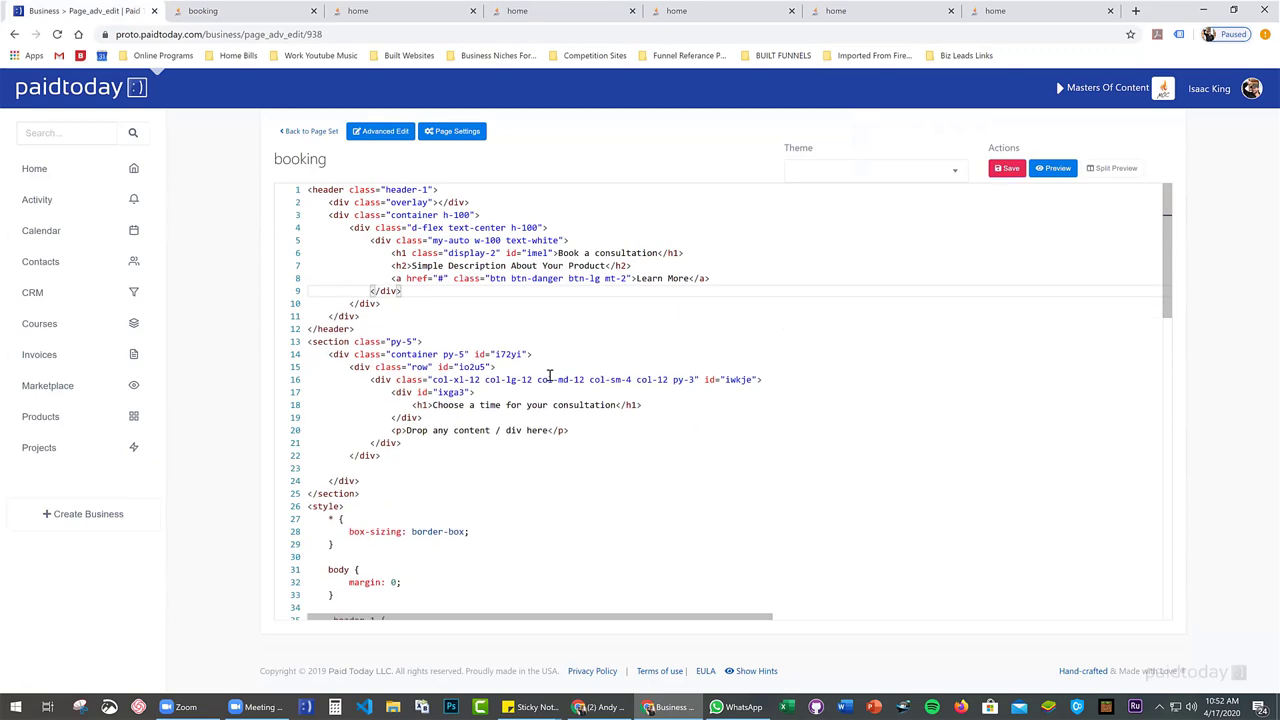
key(ctrl+v)
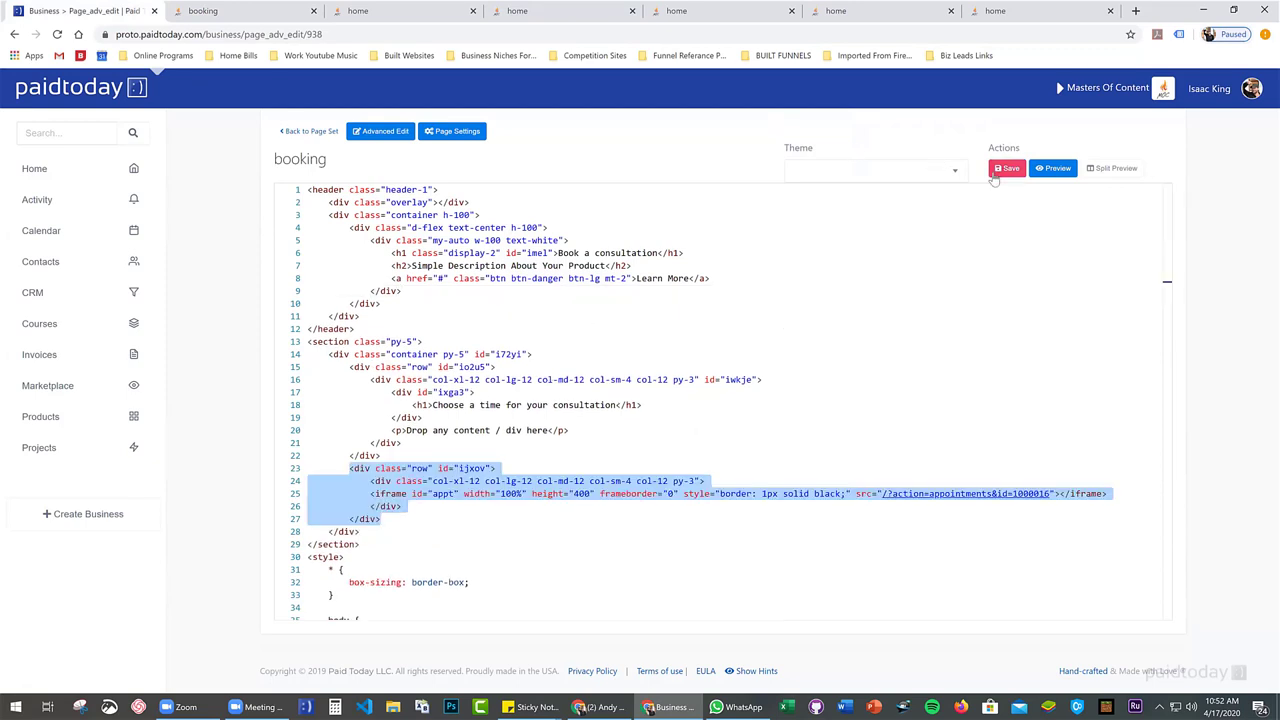
click(1009, 170)
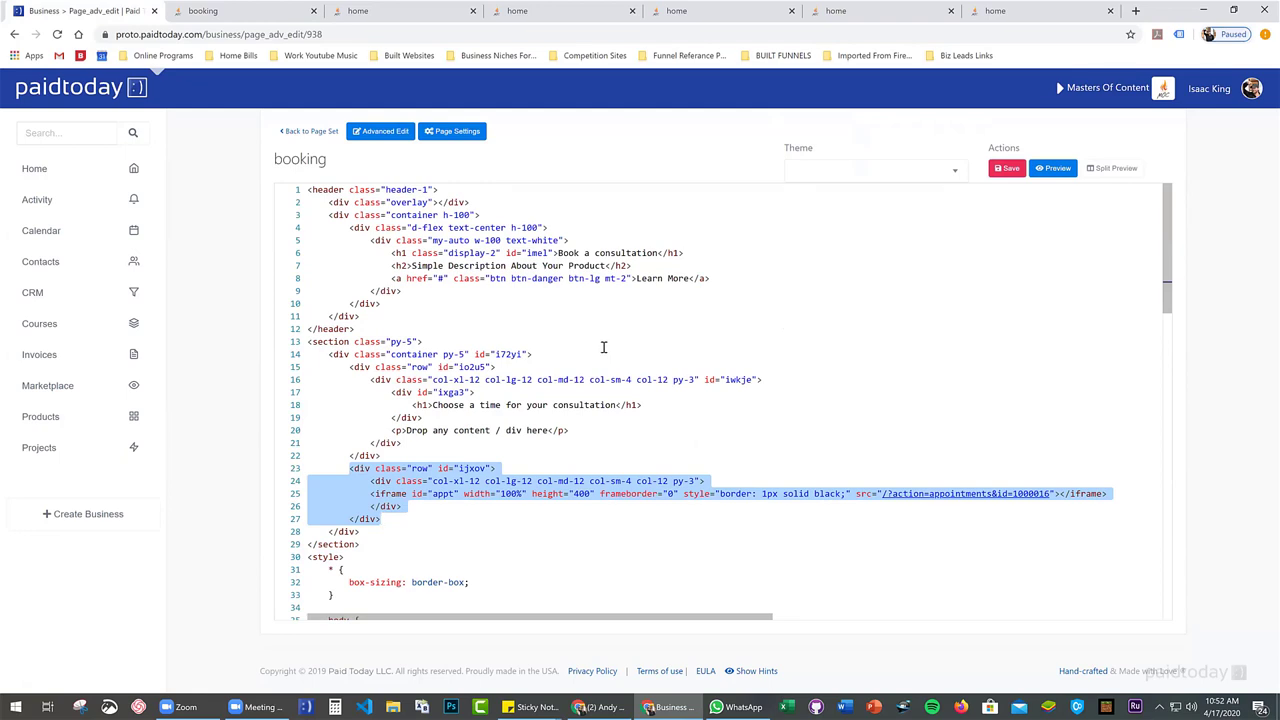
click(1008, 168)
click(300, 133)
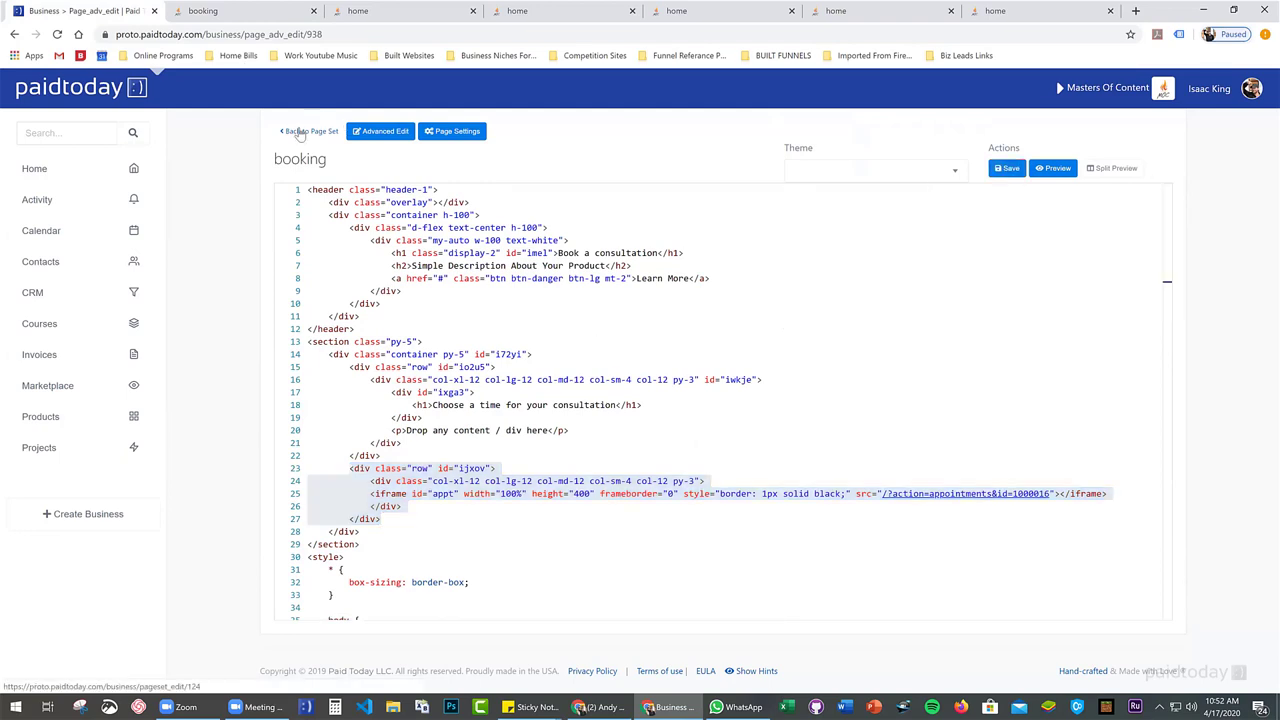
scroll(471, 337, down, 3)
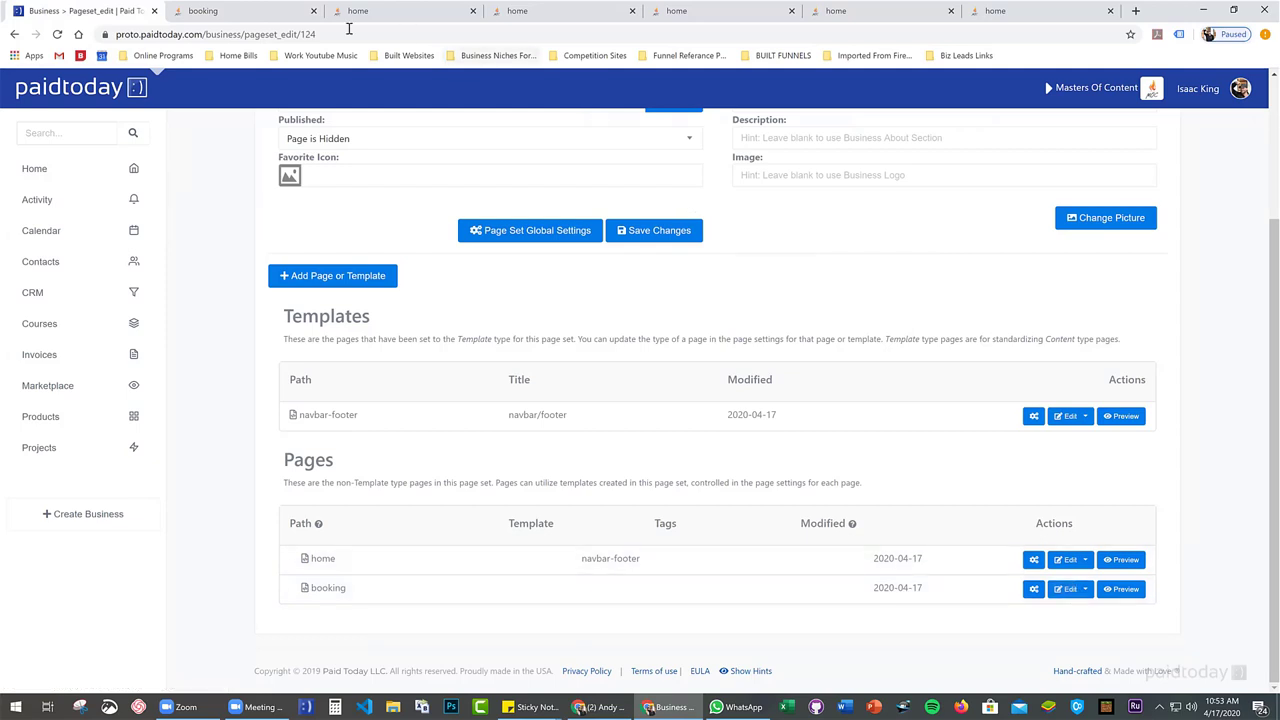
key(ctrl+Tab)
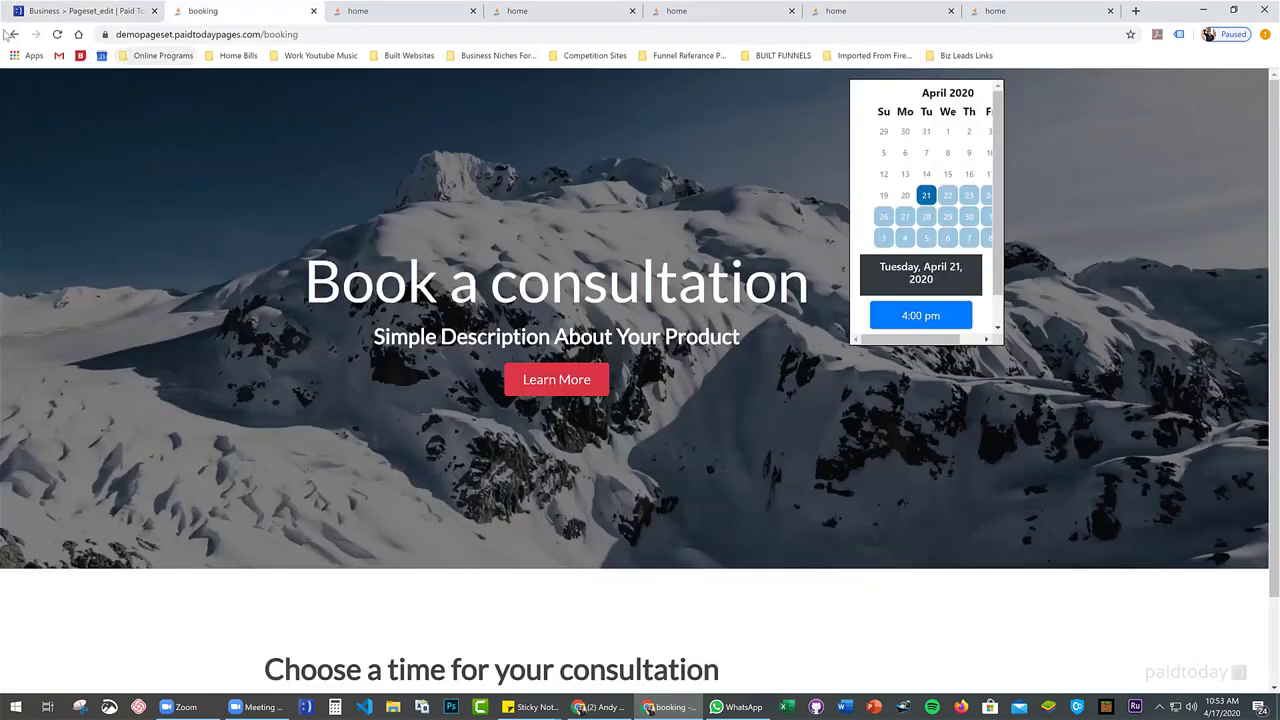
click(110, 11)
scroll(400, 420, up, 2)
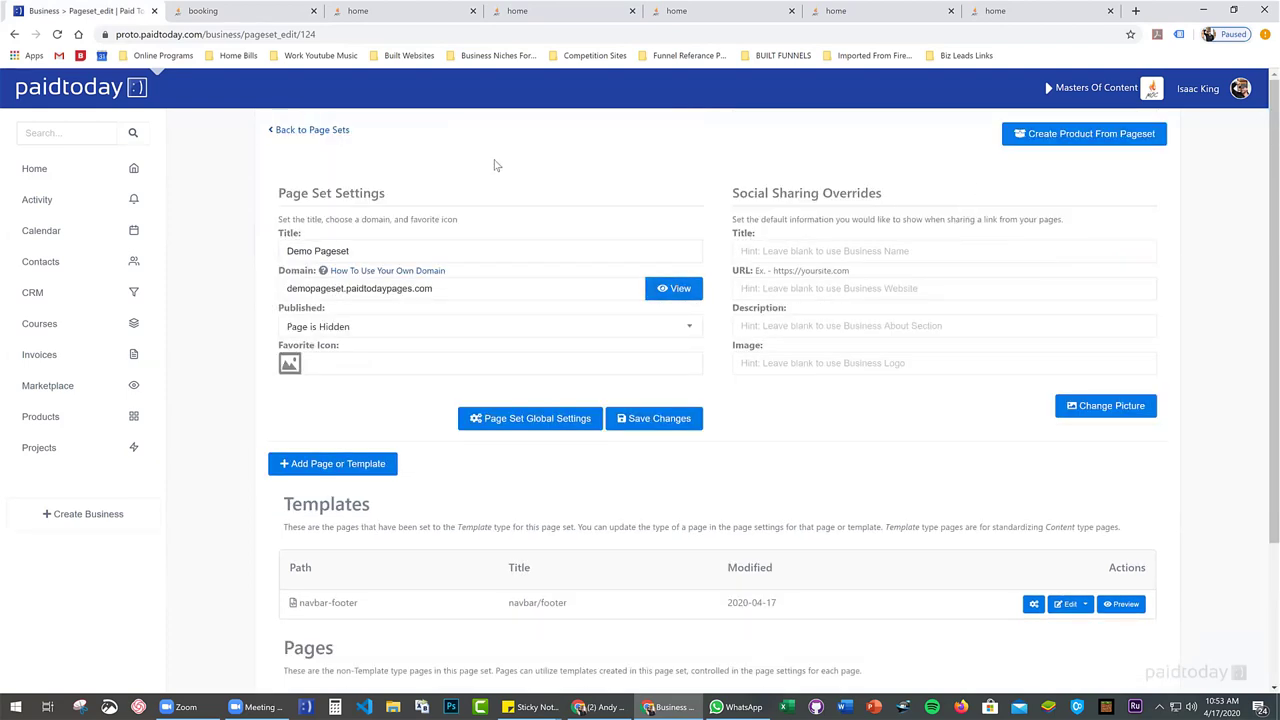
scroll(395, 211, down, 1)
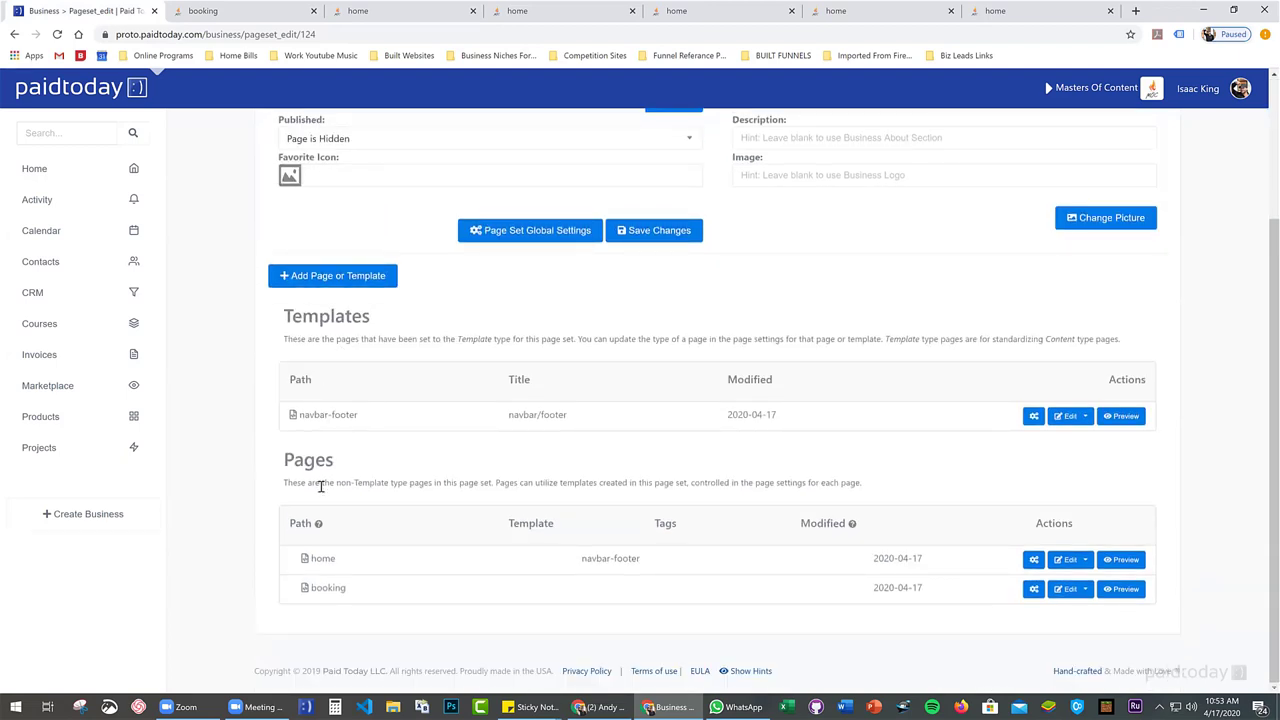
scroll(330, 487, up, 2)
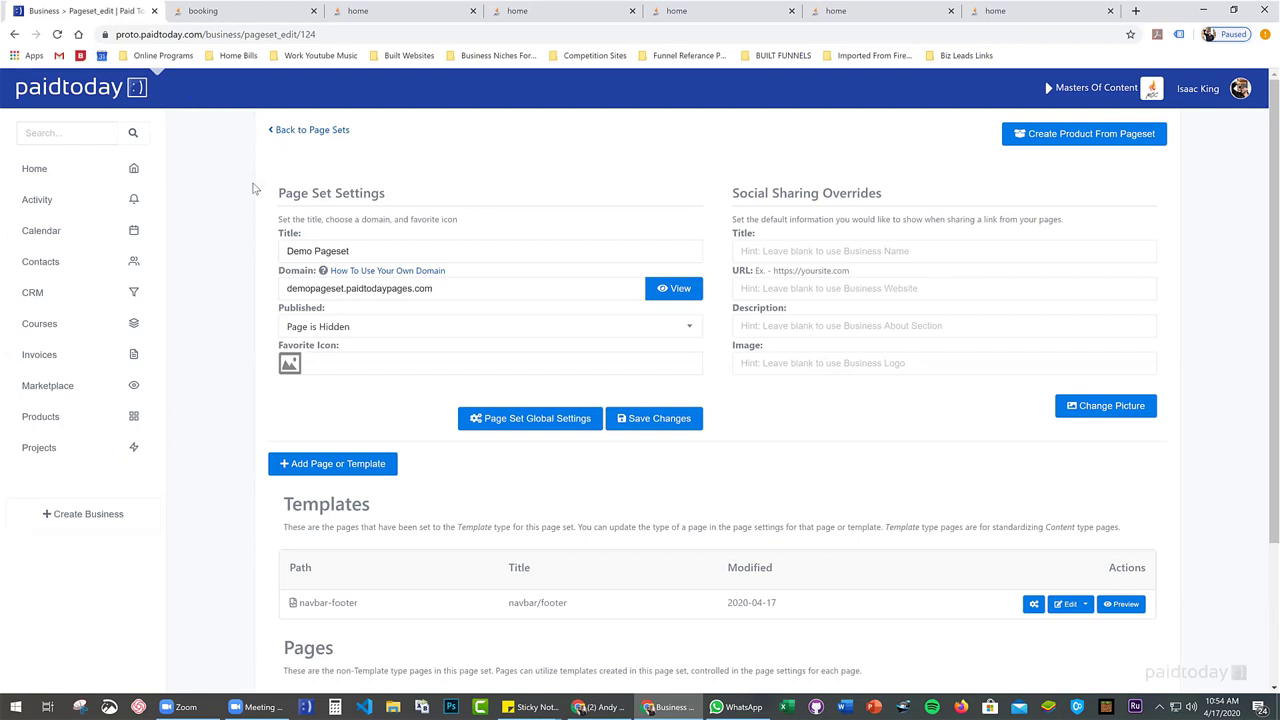
scroll(485, 298, down, 2)
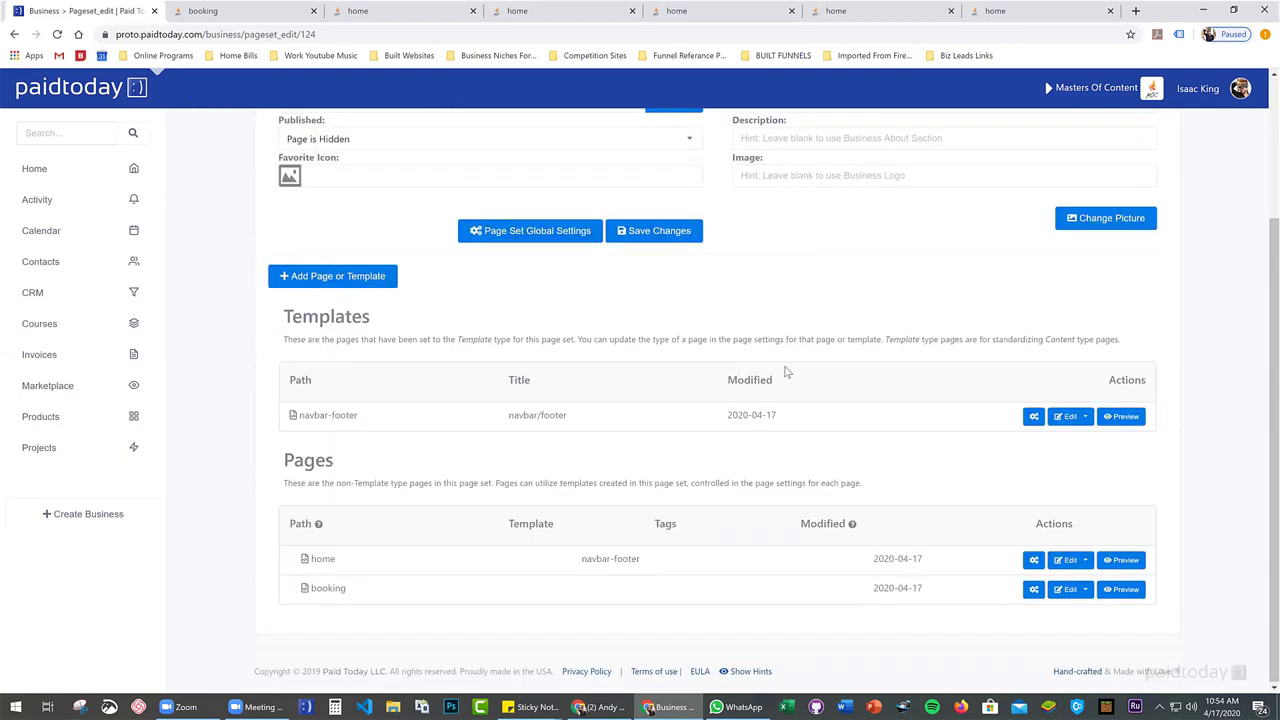